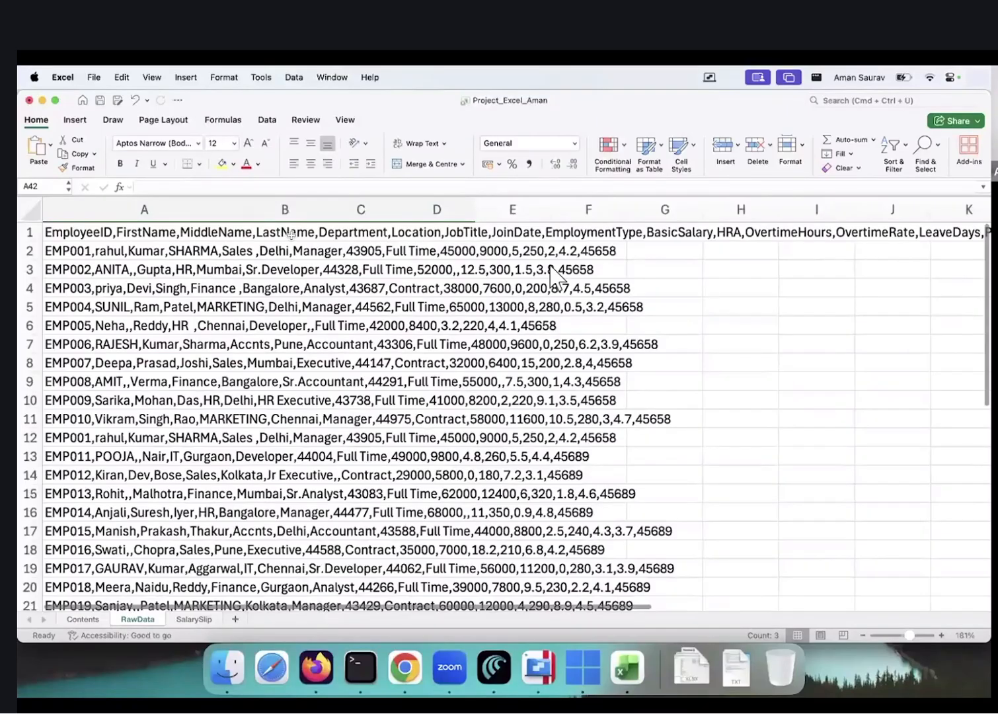
Jump to A1 on RawData, then look over and select the SalarySlip payslip template
key(ctrl+Home)
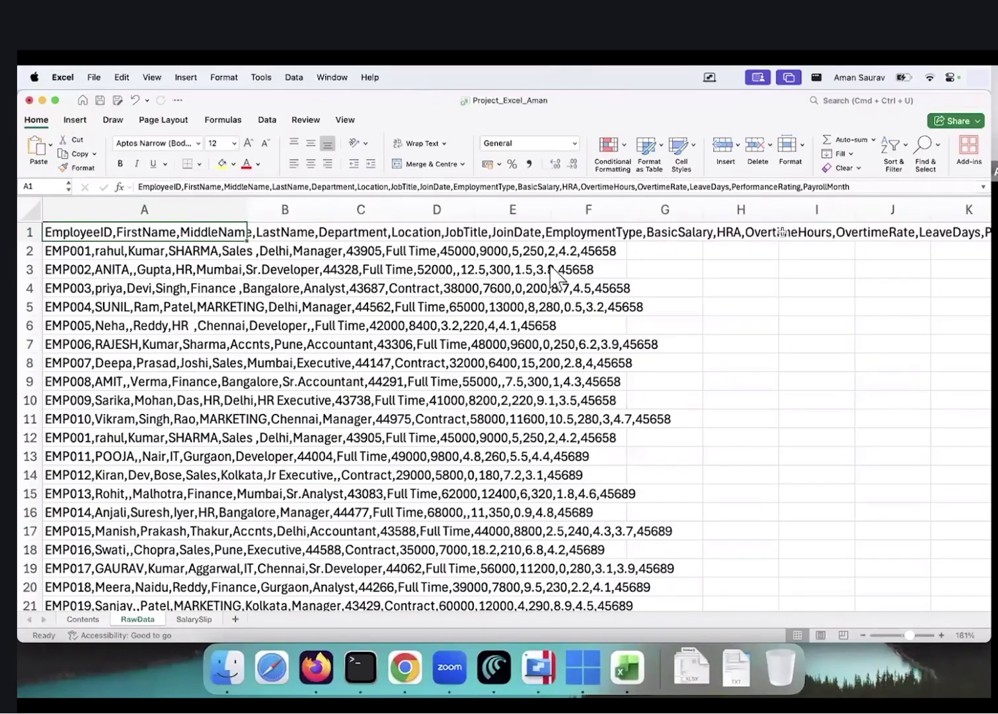
scroll(201, 621, right, 3)
click(201, 619)
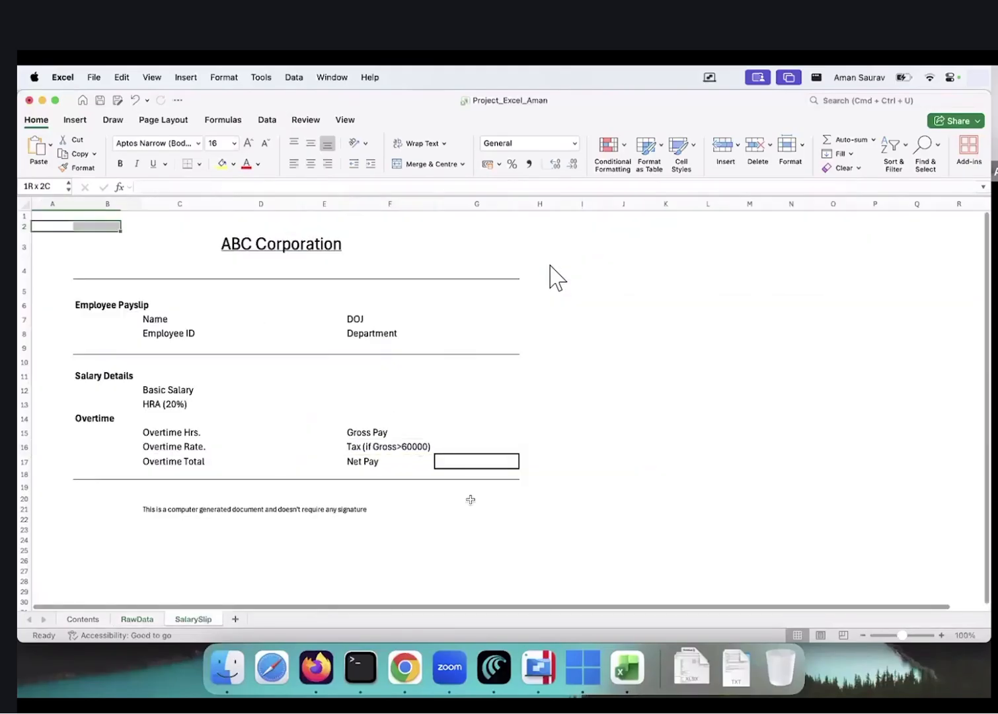
shift+click(497, 531)
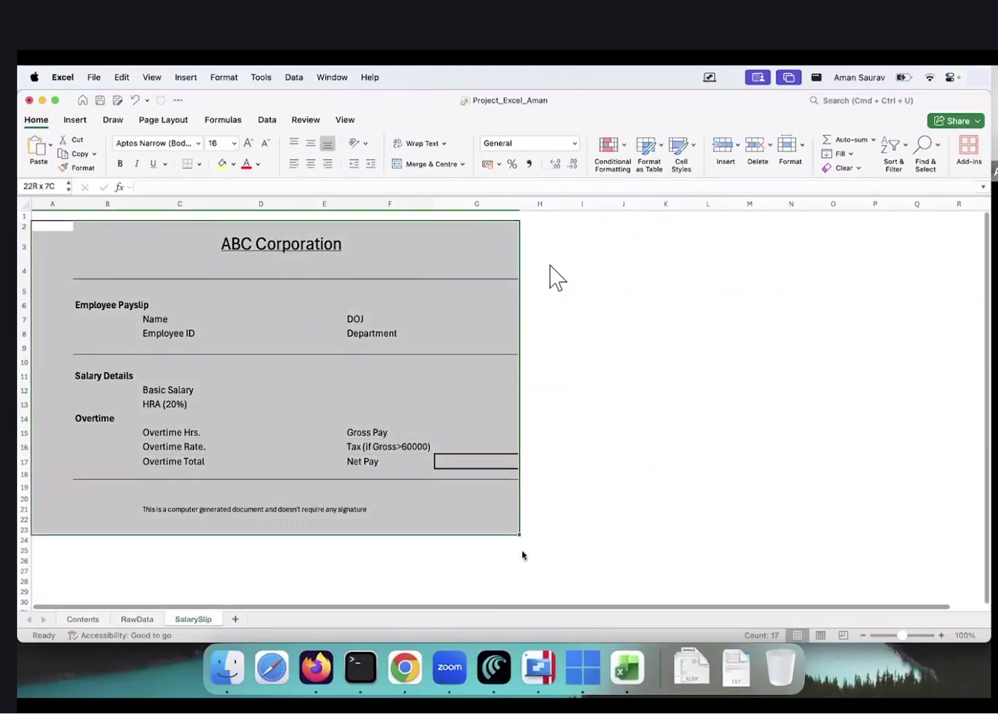
shift+click(522, 553)
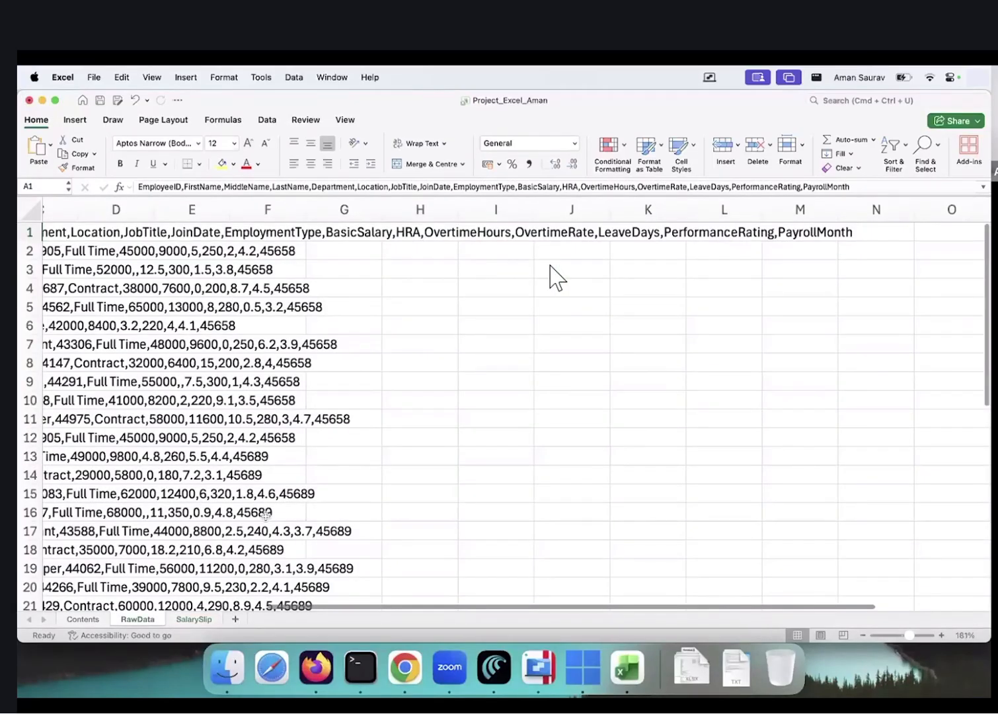
Select the twelve analysis questions in E28:E40, then the payslip block down to H25
scroll(266, 515, down, 8)
drag(250, 298, 266, 515)
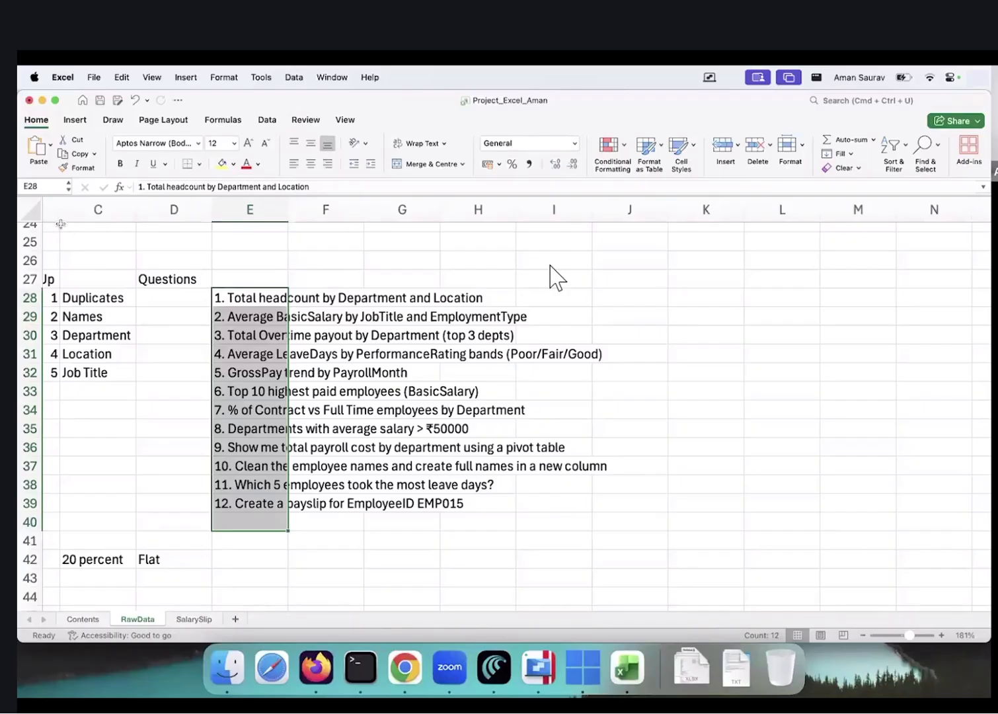
drag(265, 325, 528, 550)
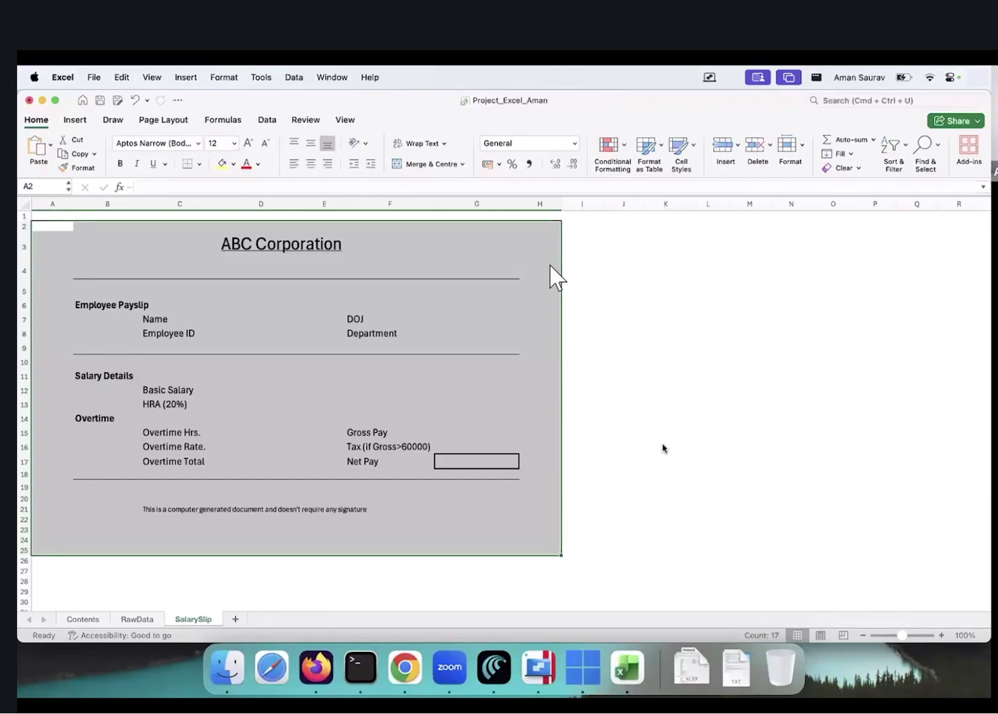
Deselect the payslip, switch to RawData and scroll back to row 1 of the employee records
drag(662, 448, 582, 422)
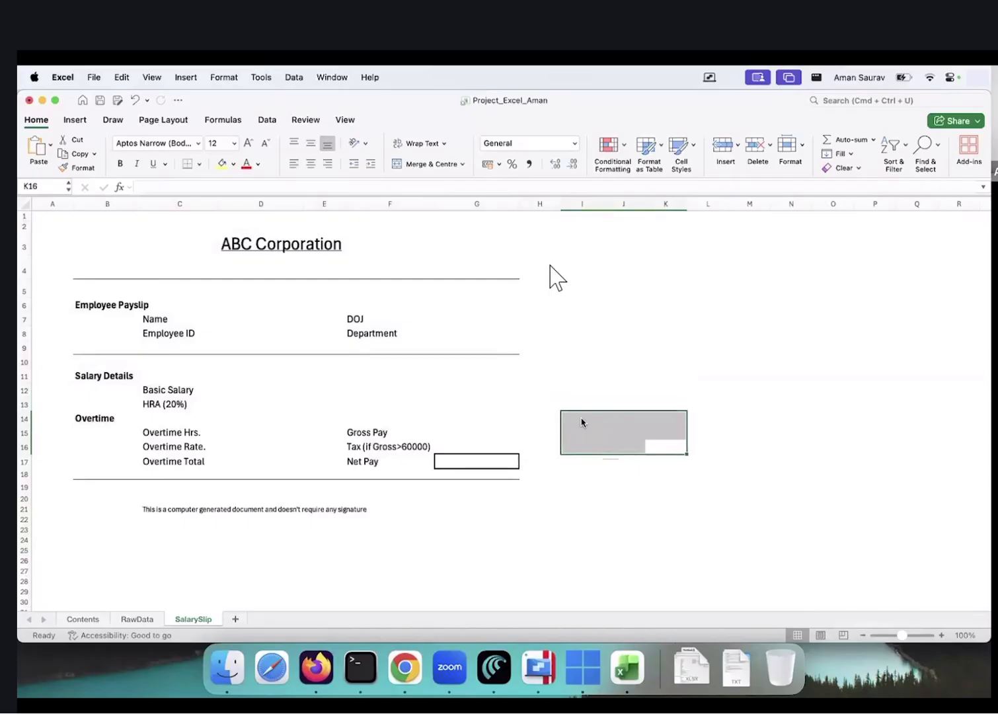
click(705, 349)
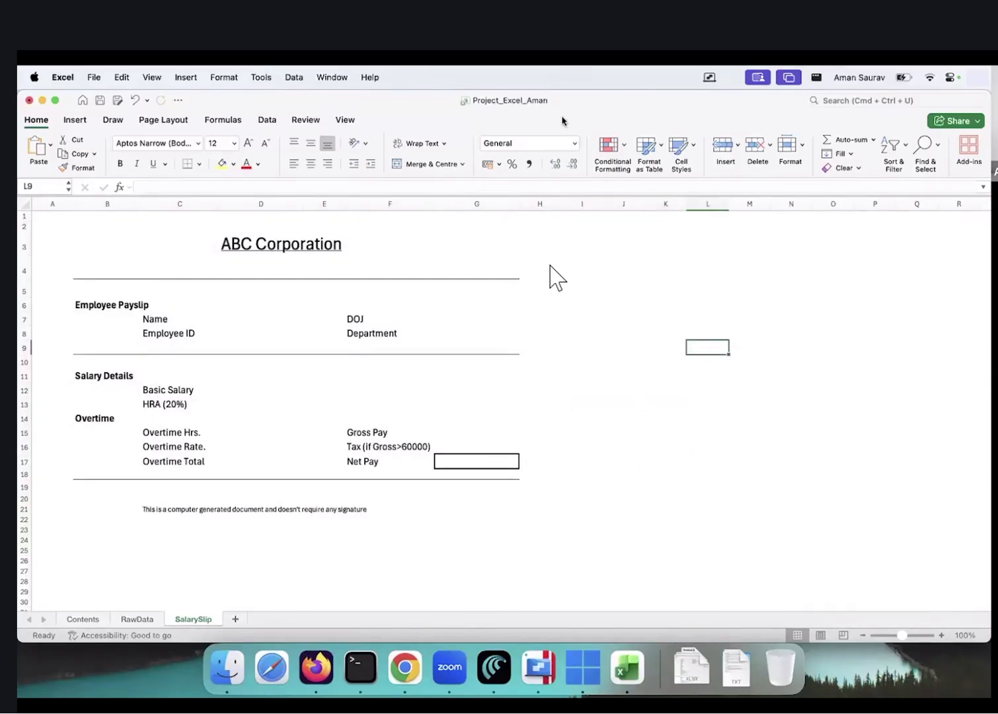
click(132, 619)
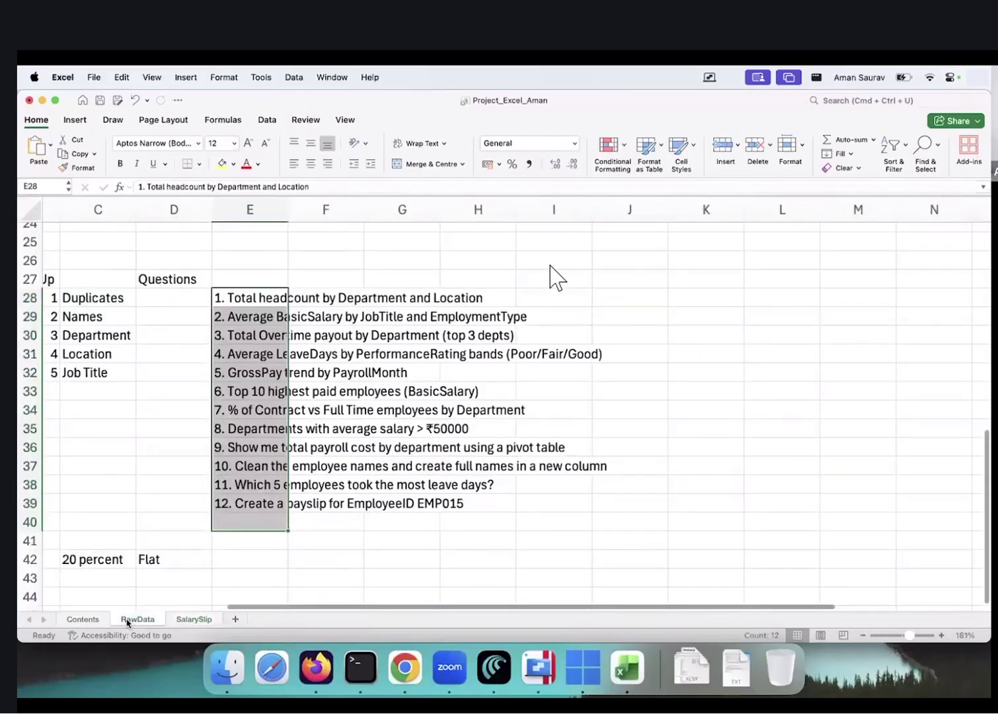
click(240, 431)
scroll(240, 435, up, 2)
scroll(239, 435, up, 6)
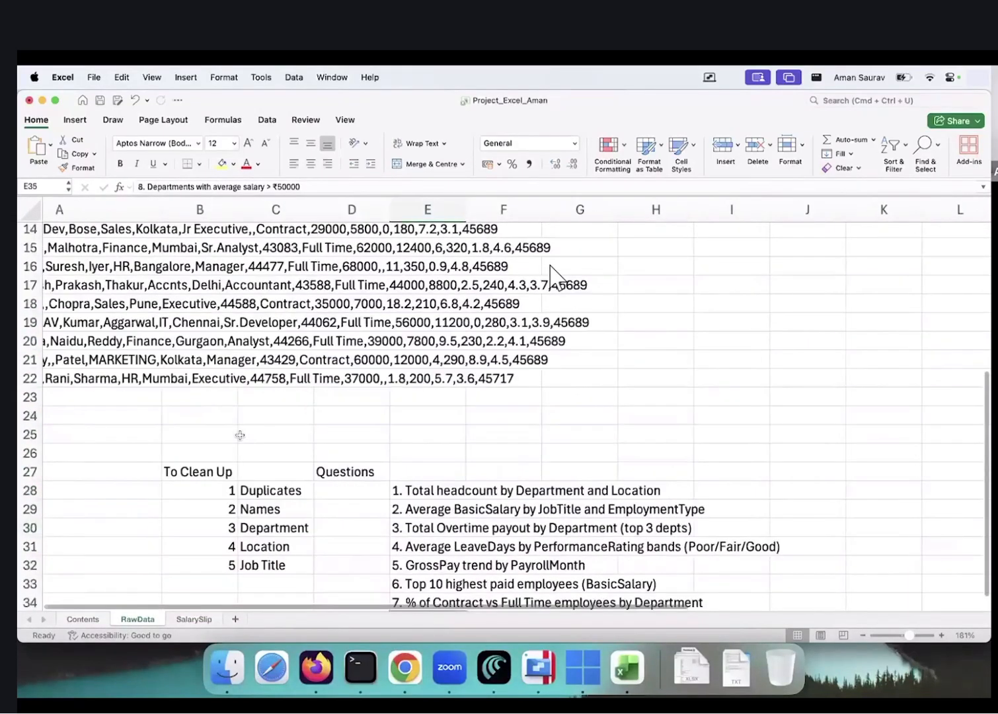
scroll(239, 439, up, 3)
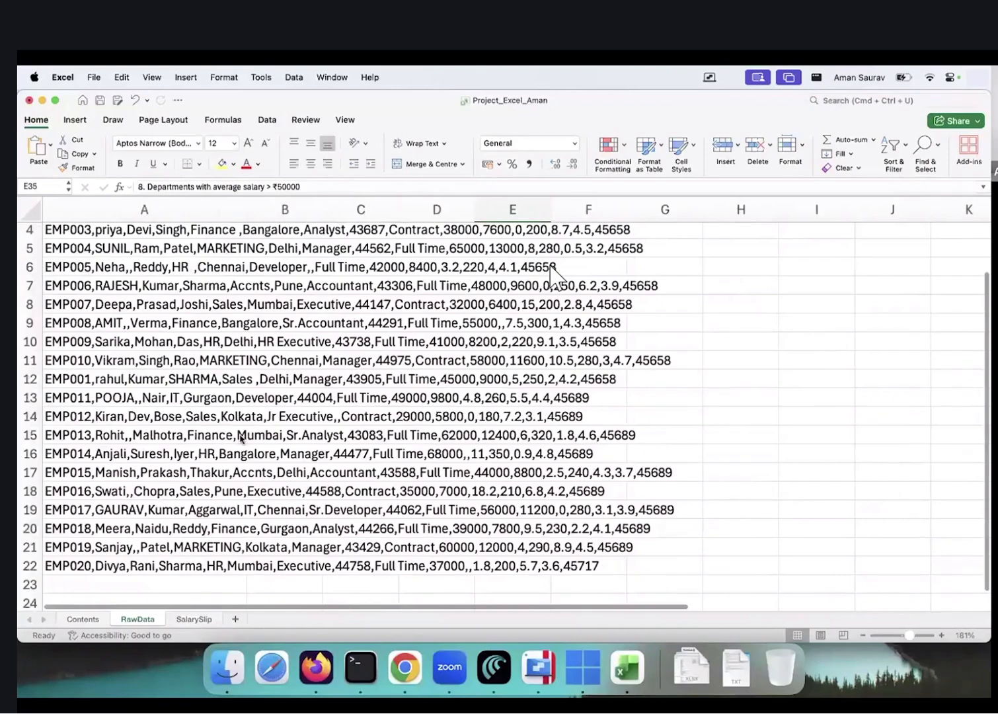
scroll(240, 437, up, 3)
scroll(240, 438, right, 1)
scroll(240, 437, down, 3)
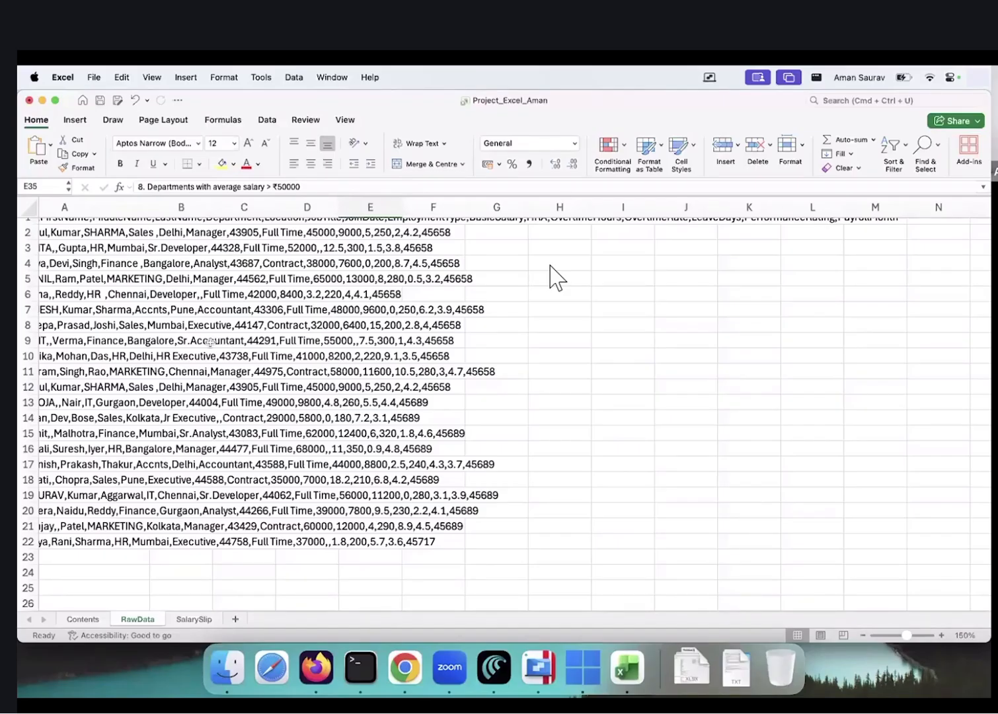
scroll(198, 370, up, 1)
scroll(198, 370, left, 1)
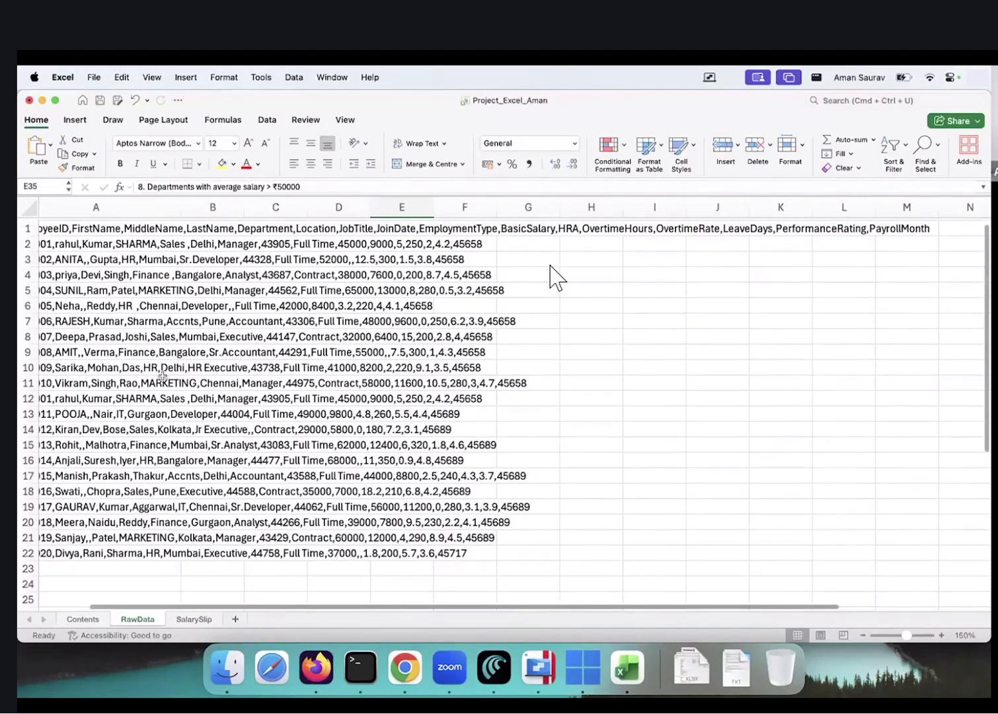
Glance at the Copilot chat page in the browser, then return to the Excel workbook
key(ctrl+Right)
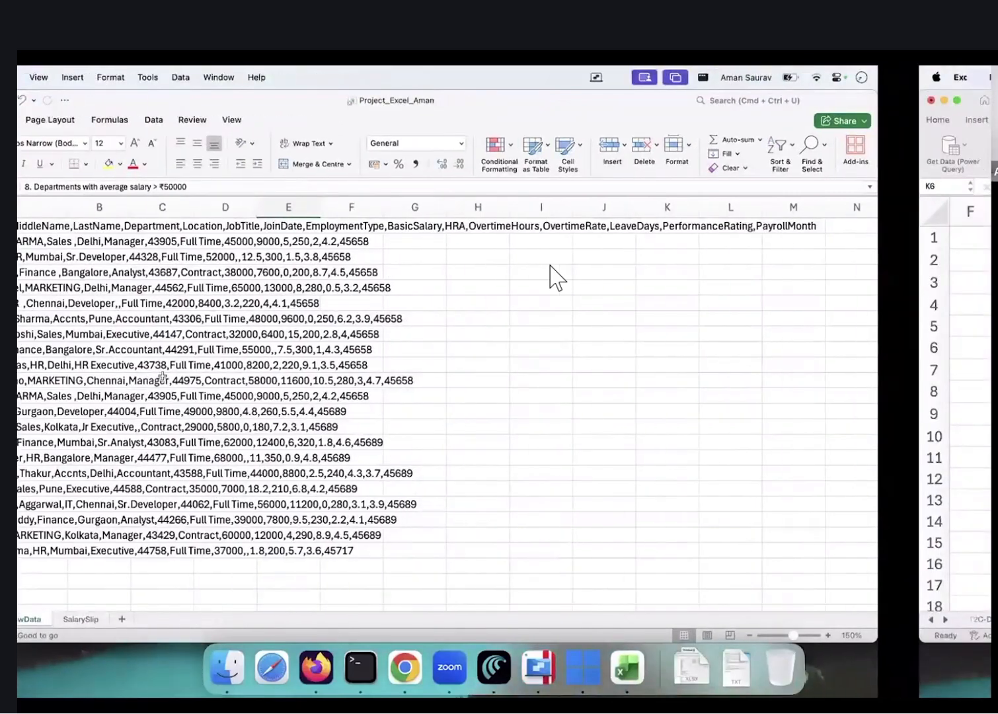
key(ctrl+Left)
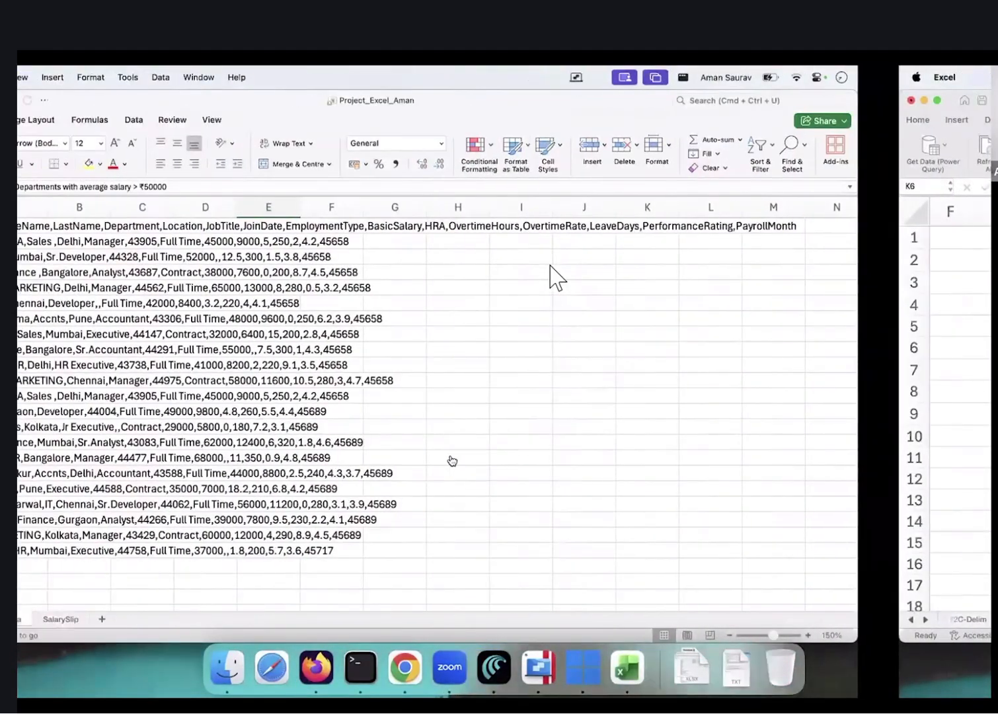
key(ctrl+Up)
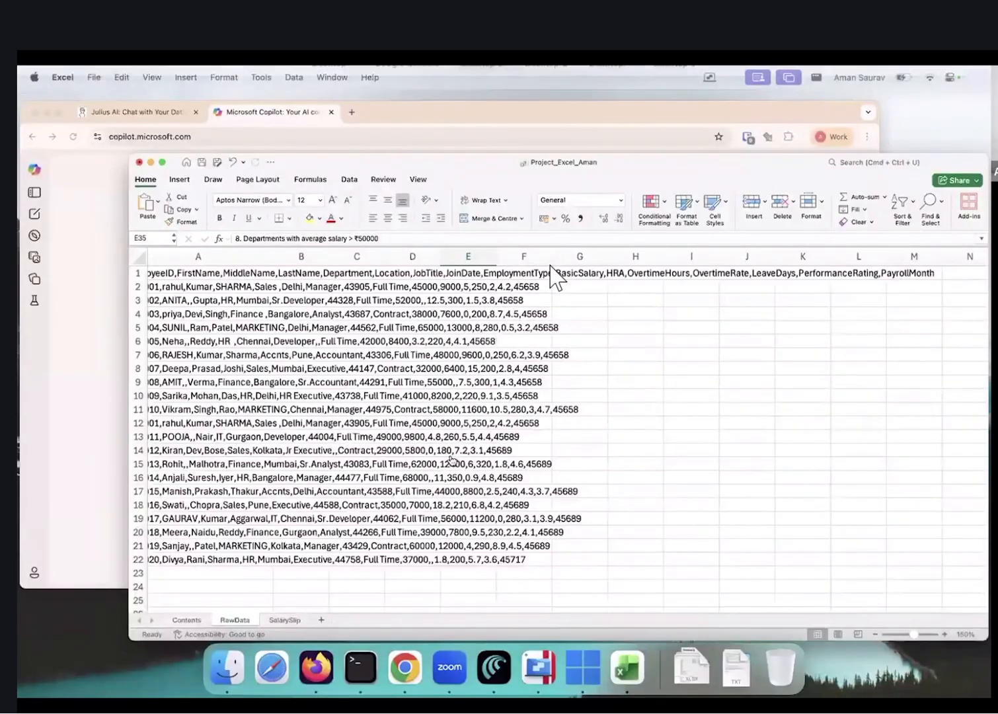
key(ctrl+Up)
key(super+Tab)
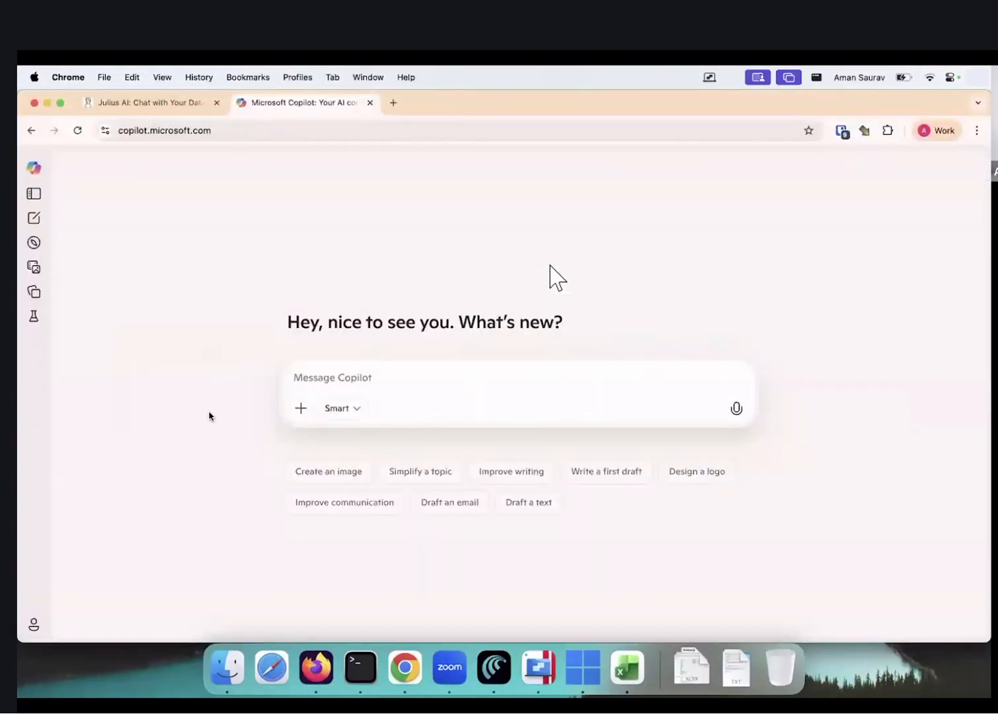
key(super+Tab)
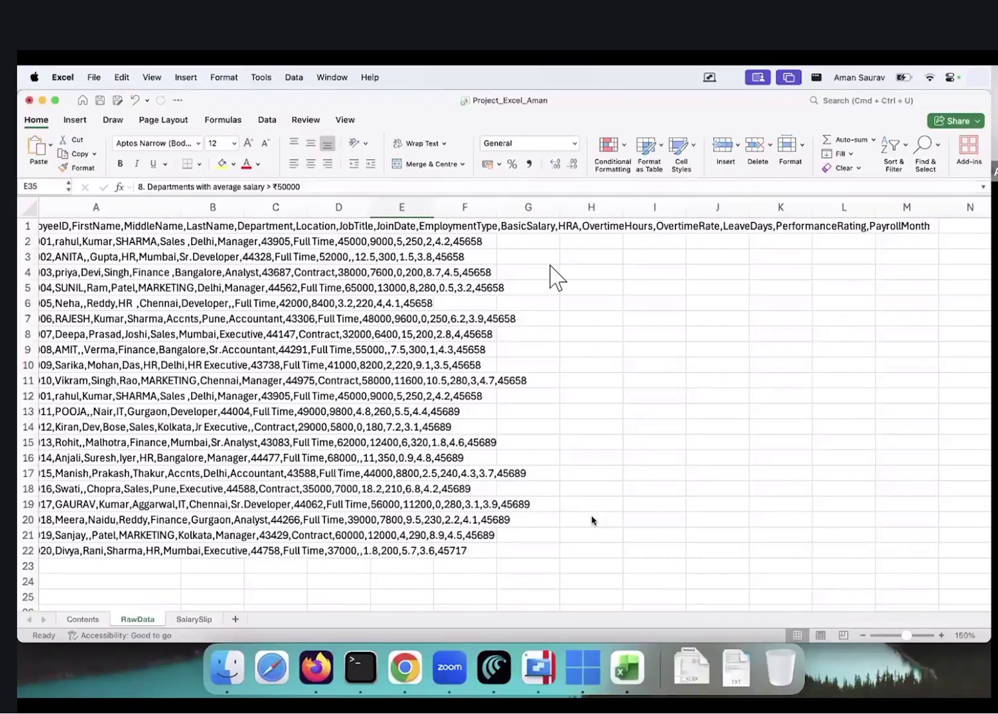
Move through Mission Control to the empty desktop
key(ctrl+Up)
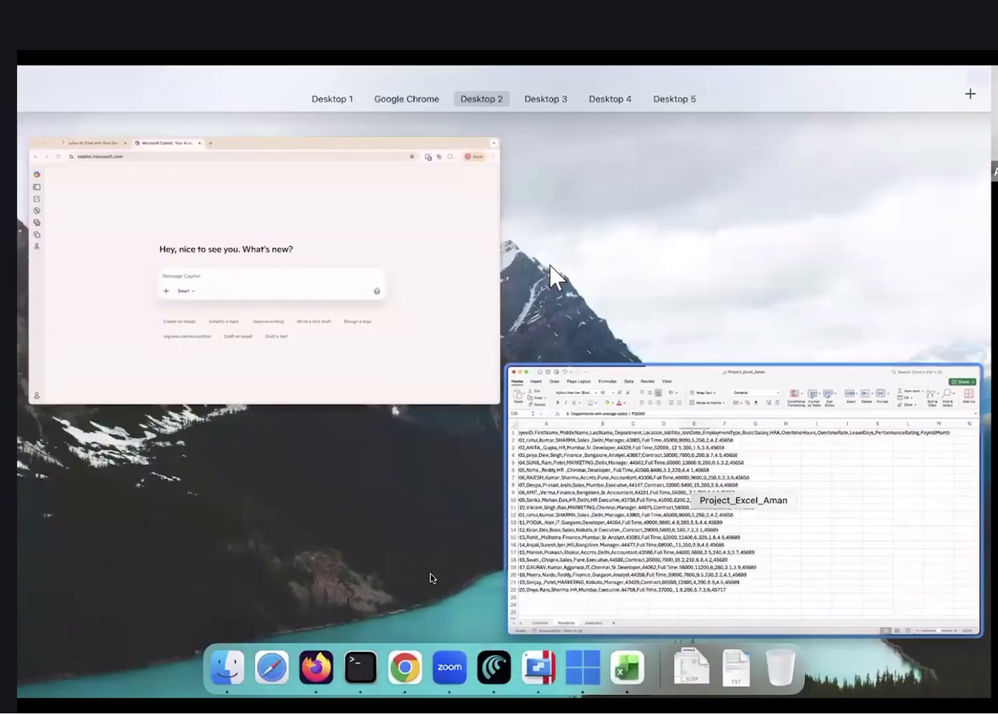
click(356, 96)
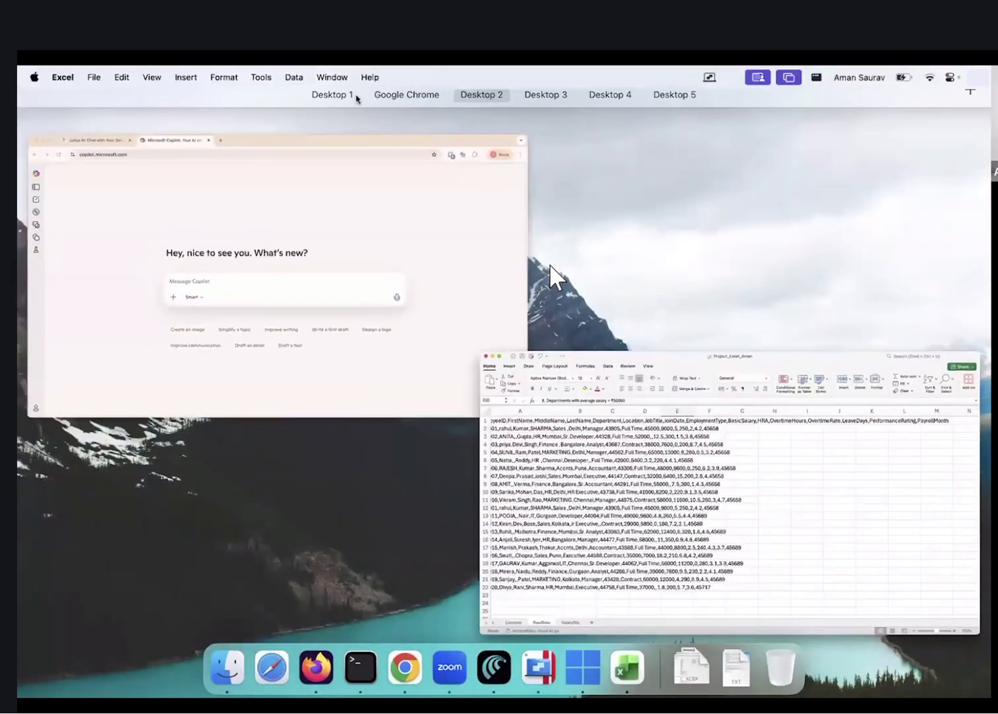
key(ctrl+Right)
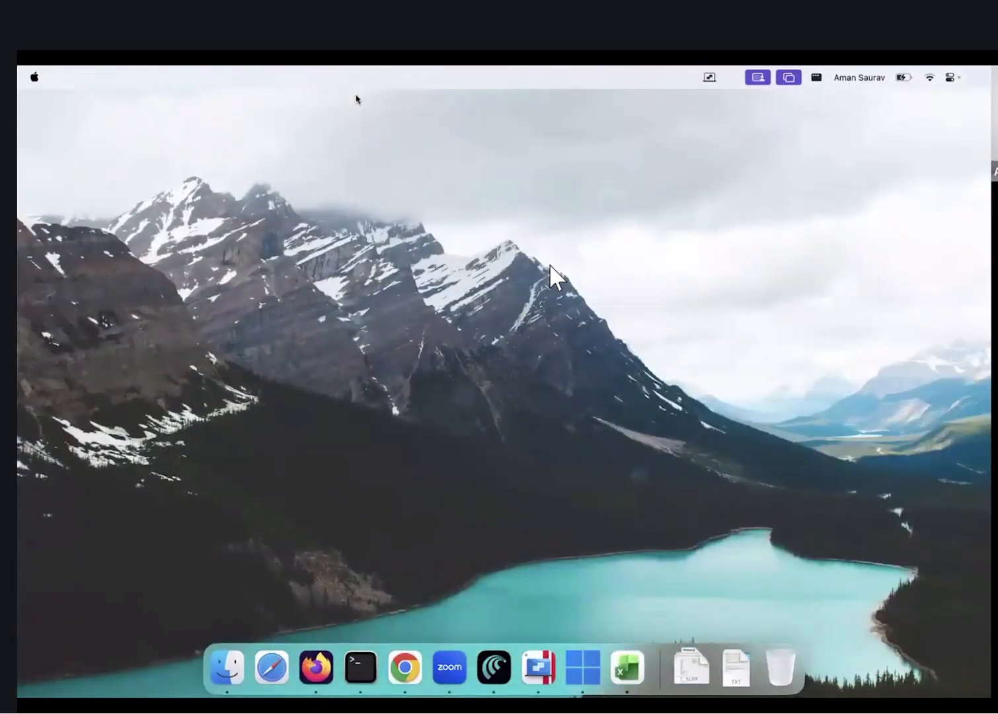
key(ctrl+Right)
key(super+t)
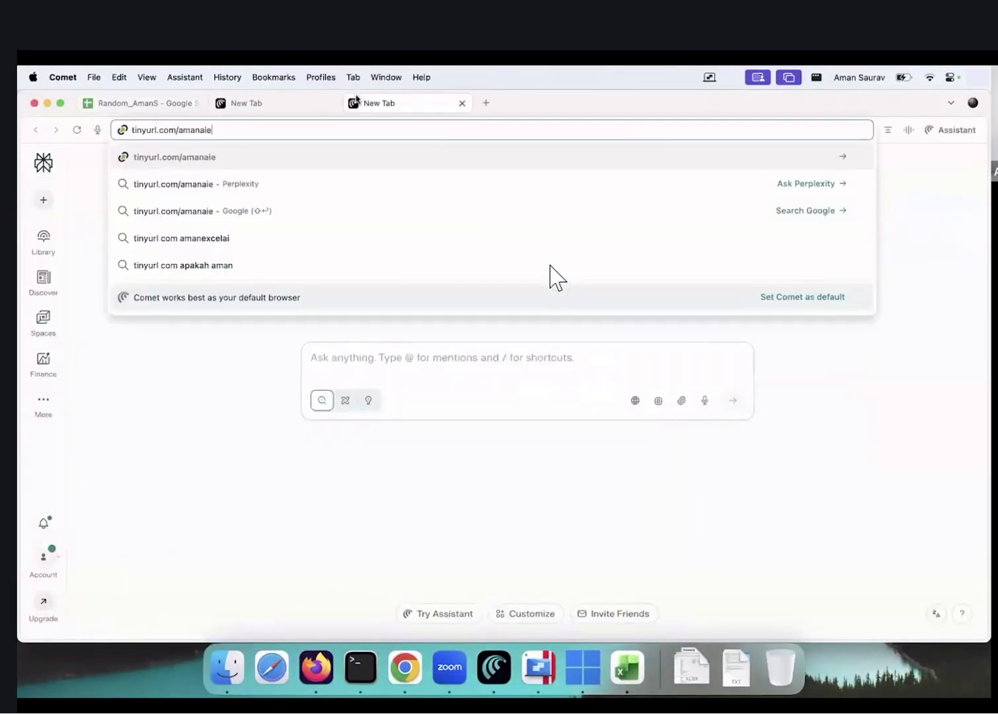
key(Return)
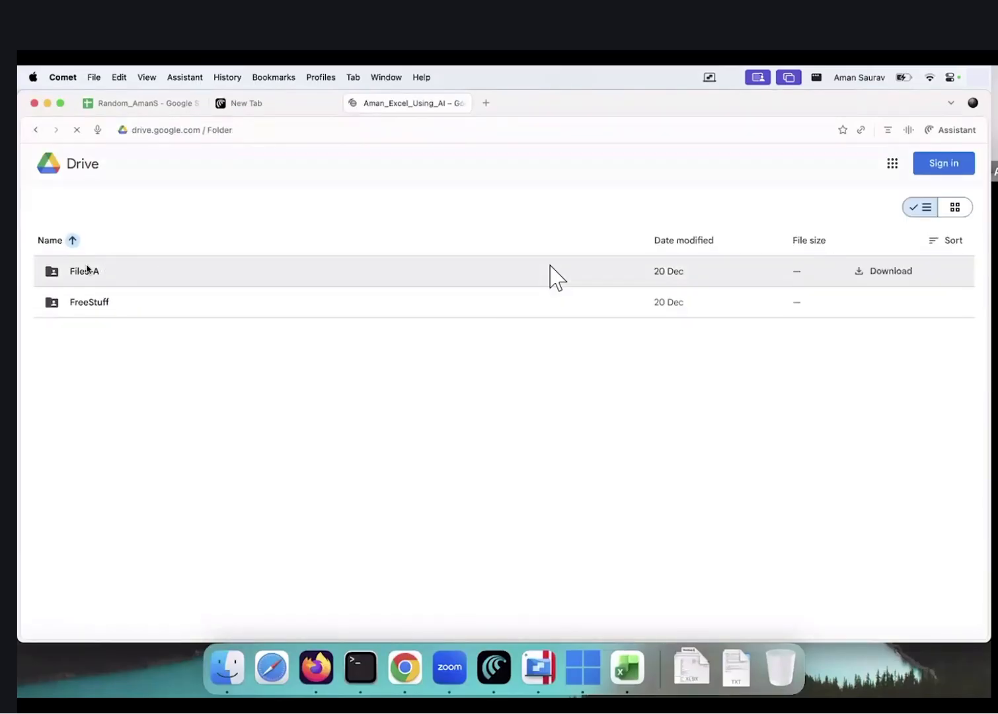
double_click(118, 271)
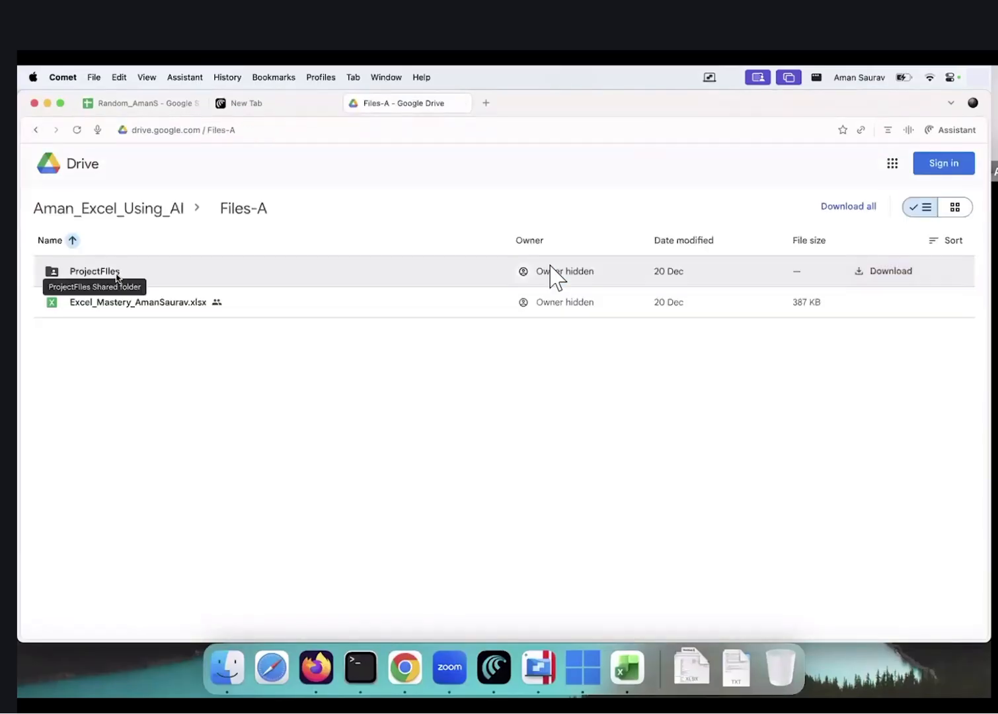
double_click(119, 278)
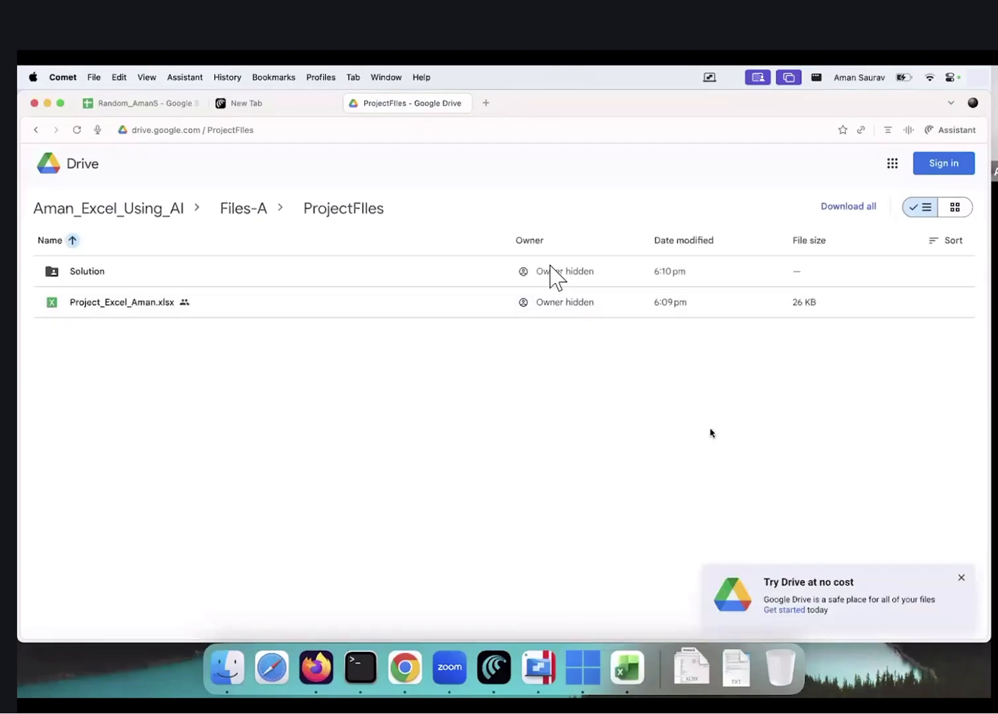
key(ctrl+Left)
key(ctrl+Left)
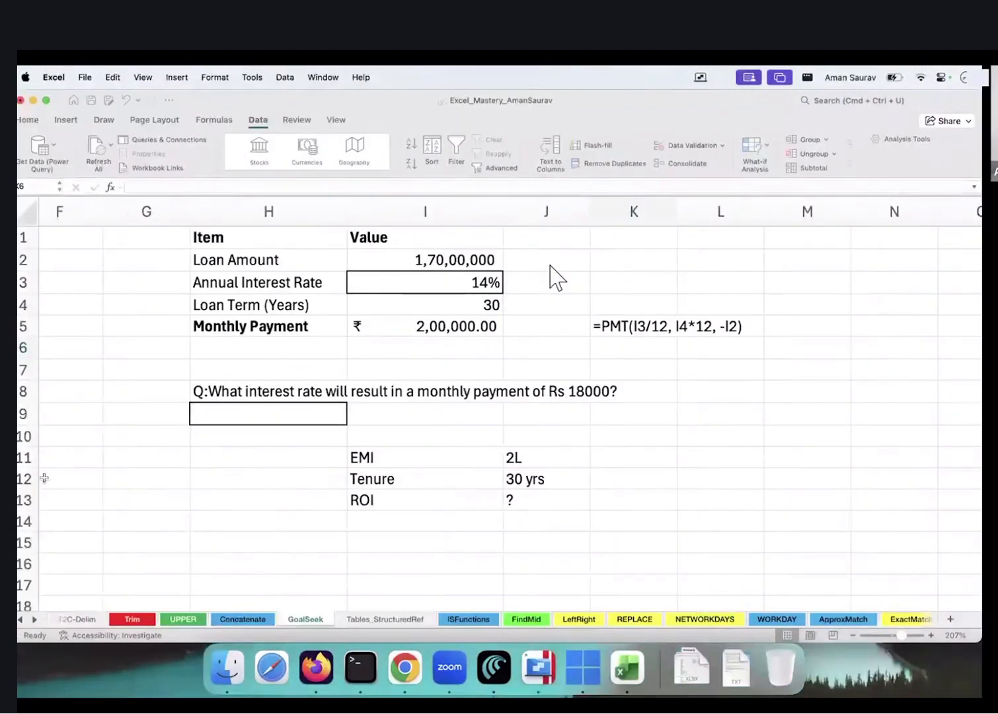
key(ctrl+Left)
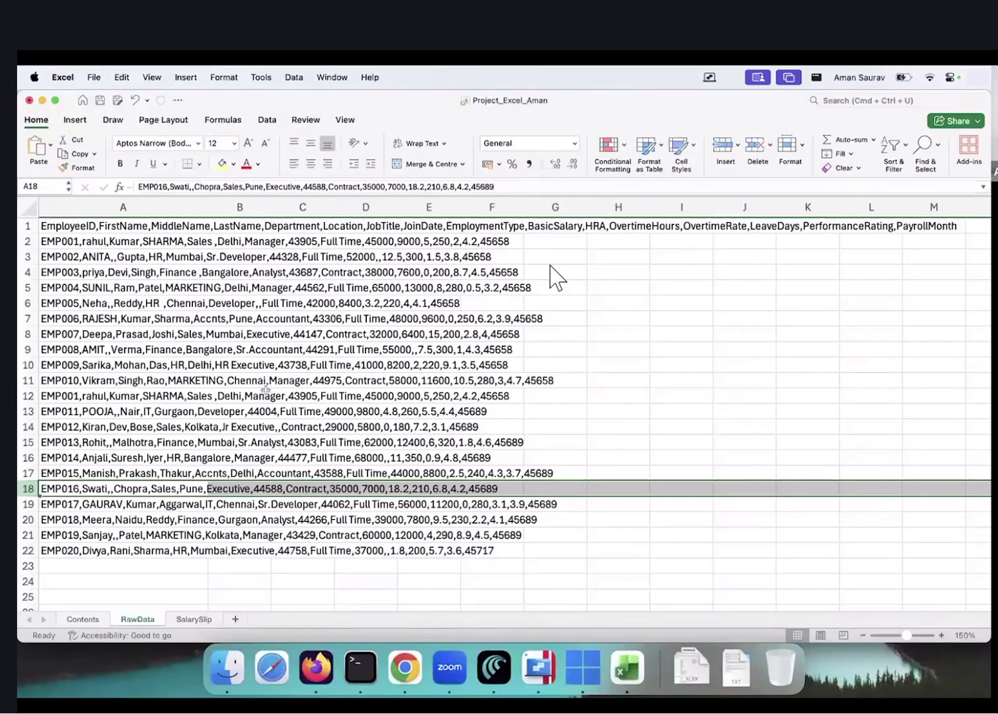
Duplicate the RawData sheet through Move or Copy with Create a copy ticked
click(111, 424)
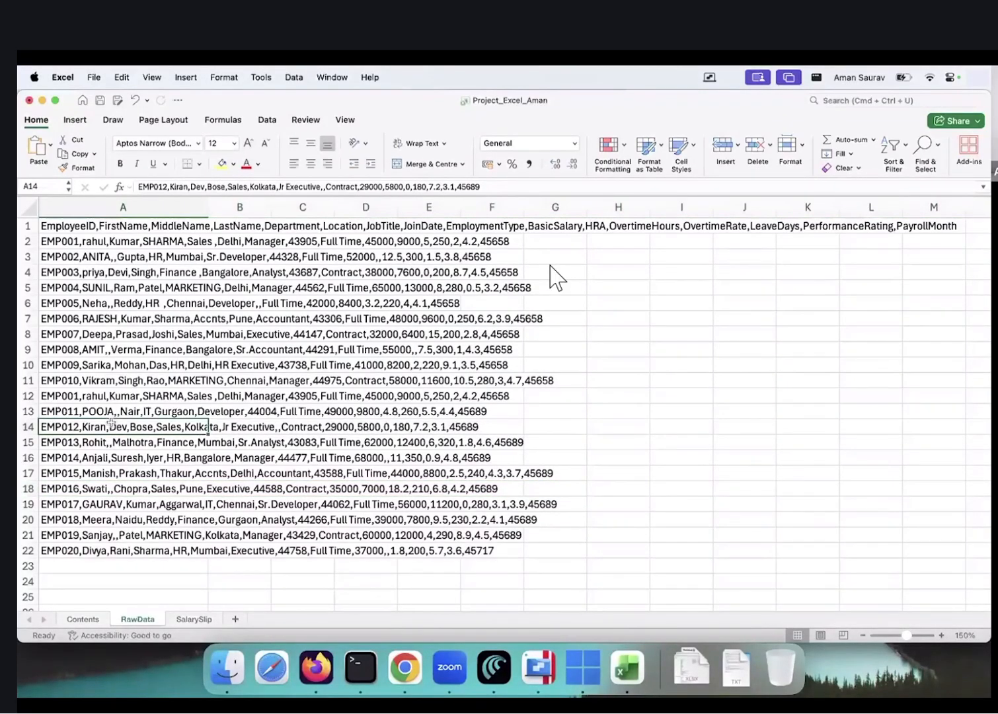
right_click(135, 621)
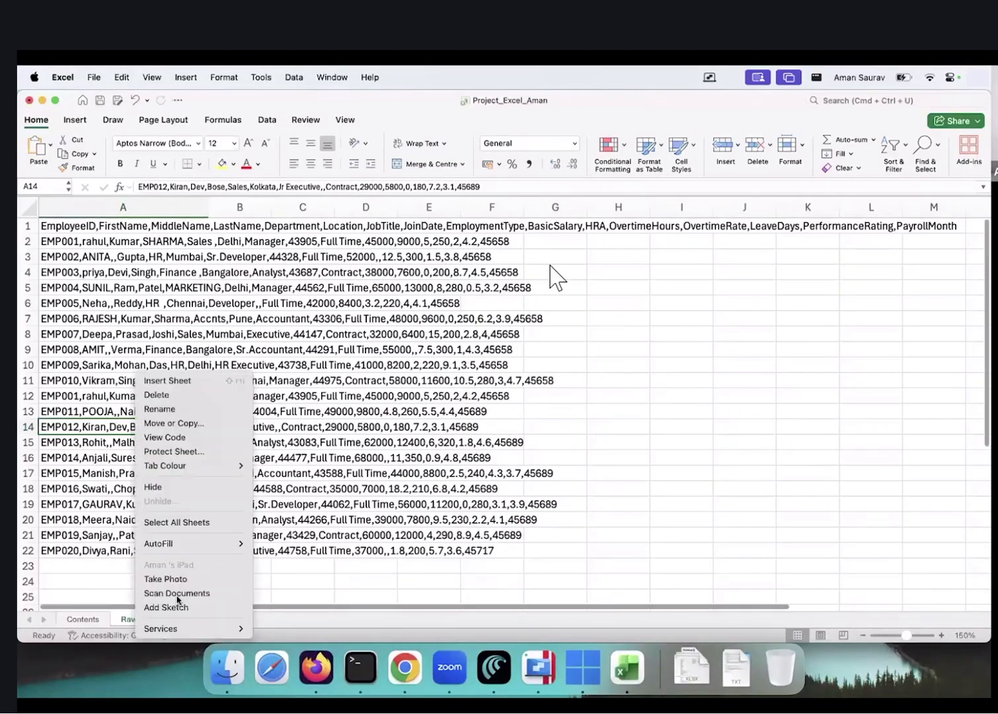
click(133, 621)
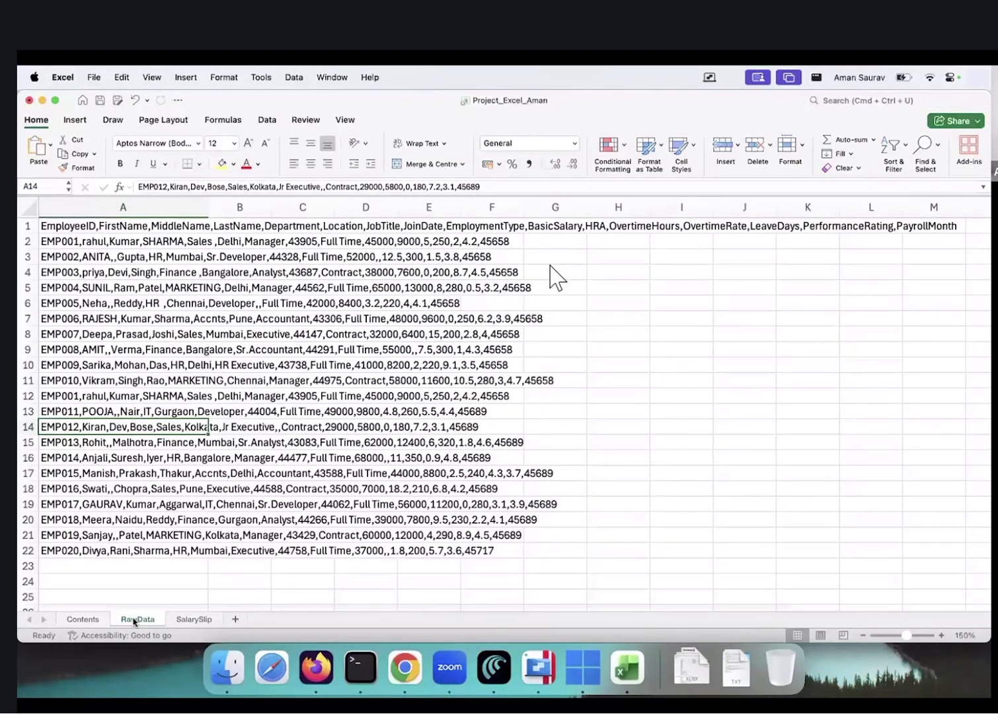
right_click(135, 622)
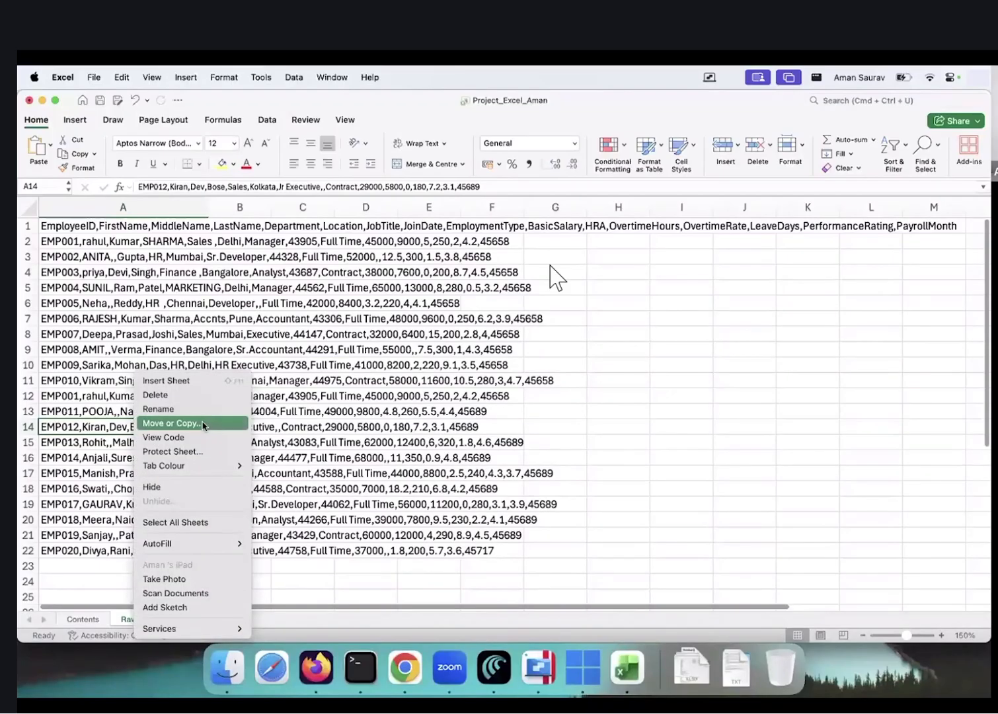
click(172, 423)
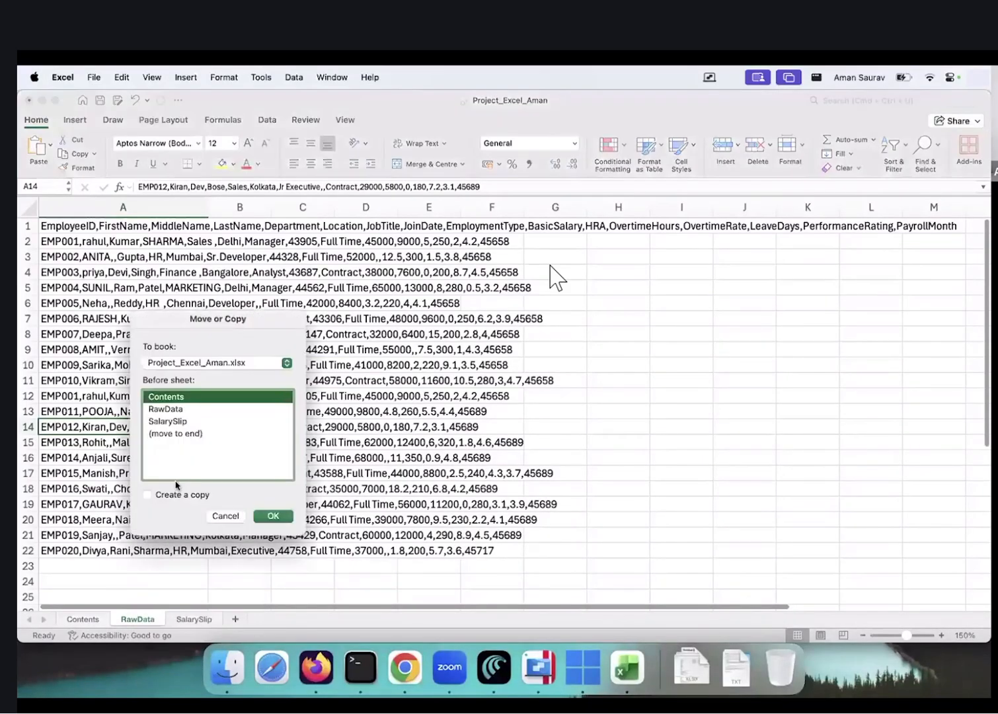
click(180, 496)
click(179, 409)
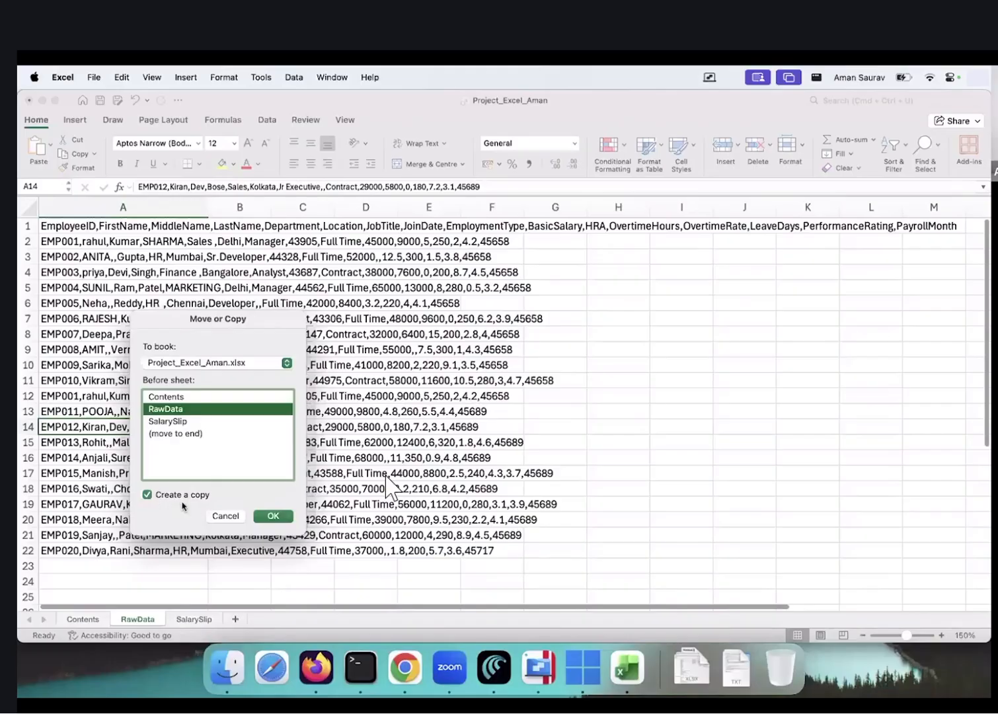
click(171, 501)
click(170, 500)
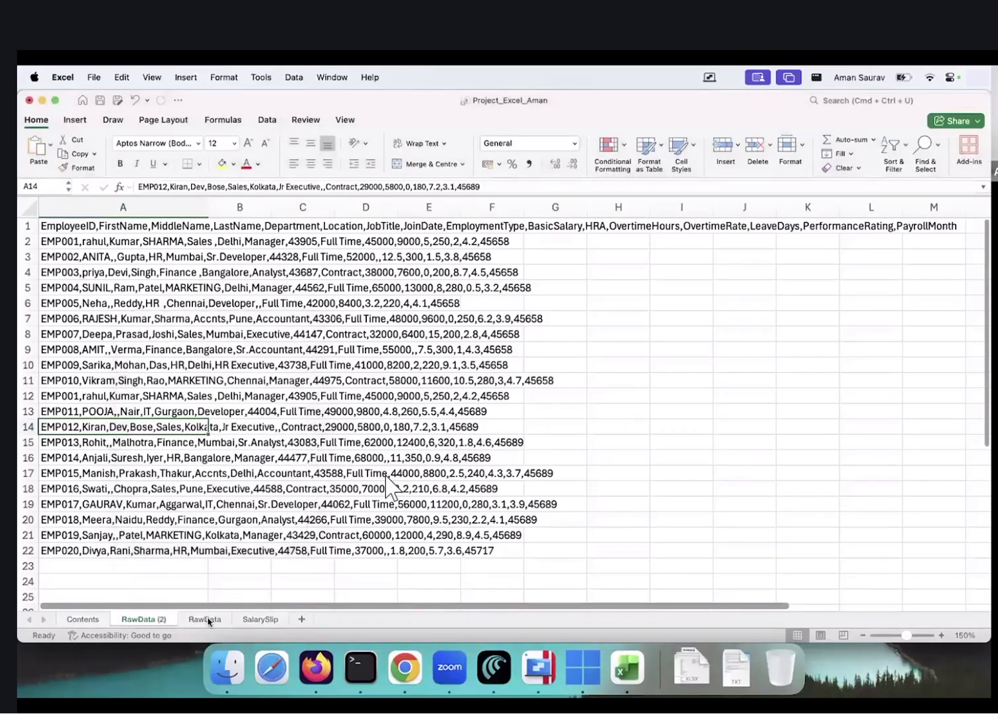
click(216, 620)
Move the RawData (2) copy after RawData and rename it RawData_Cleaning
drag(135, 619, 210, 623)
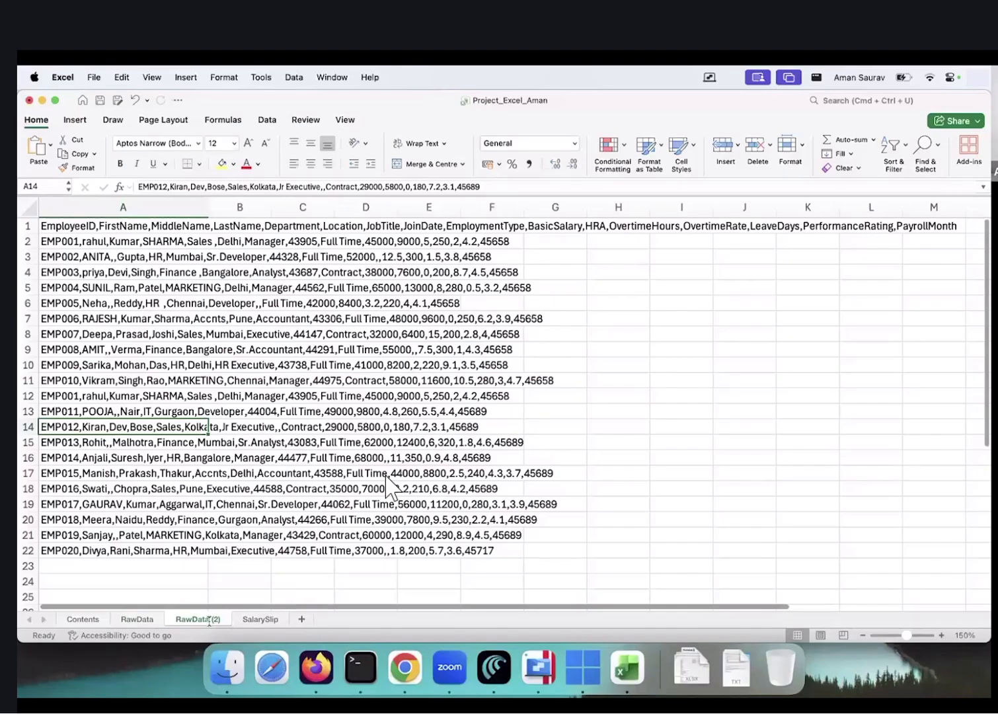
double_click(210, 620)
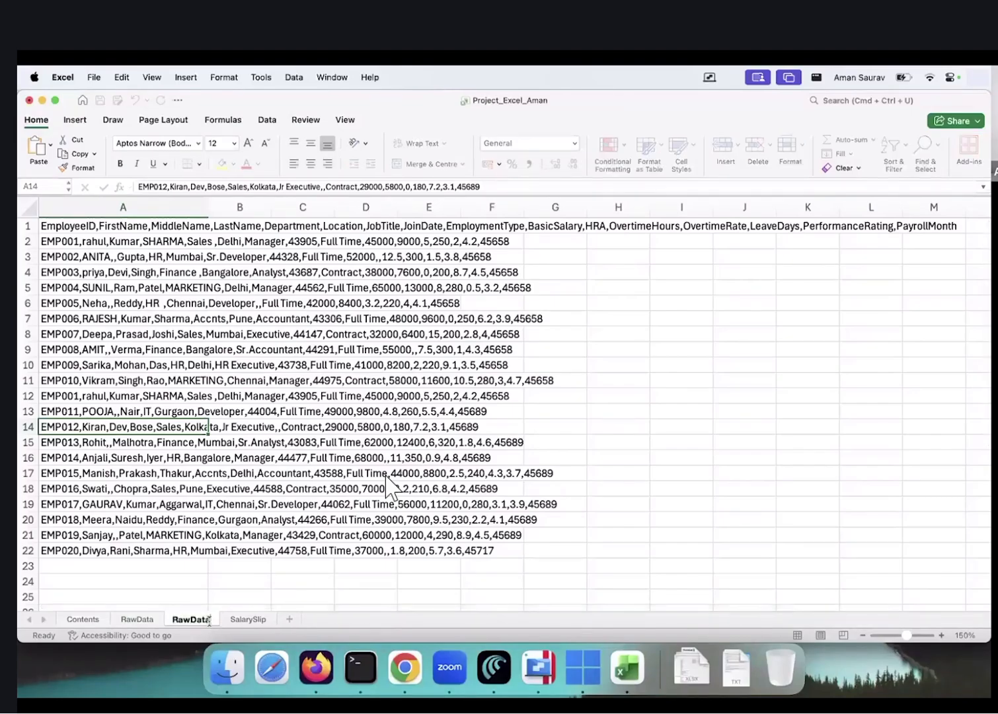
text(_Cleaning)
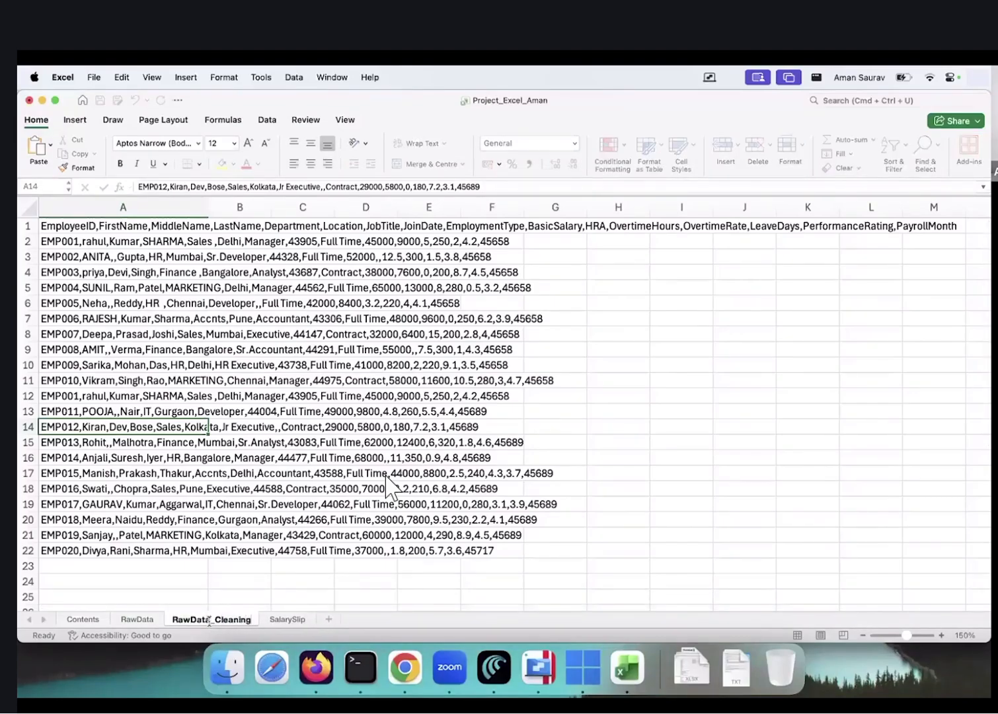
key(Return)
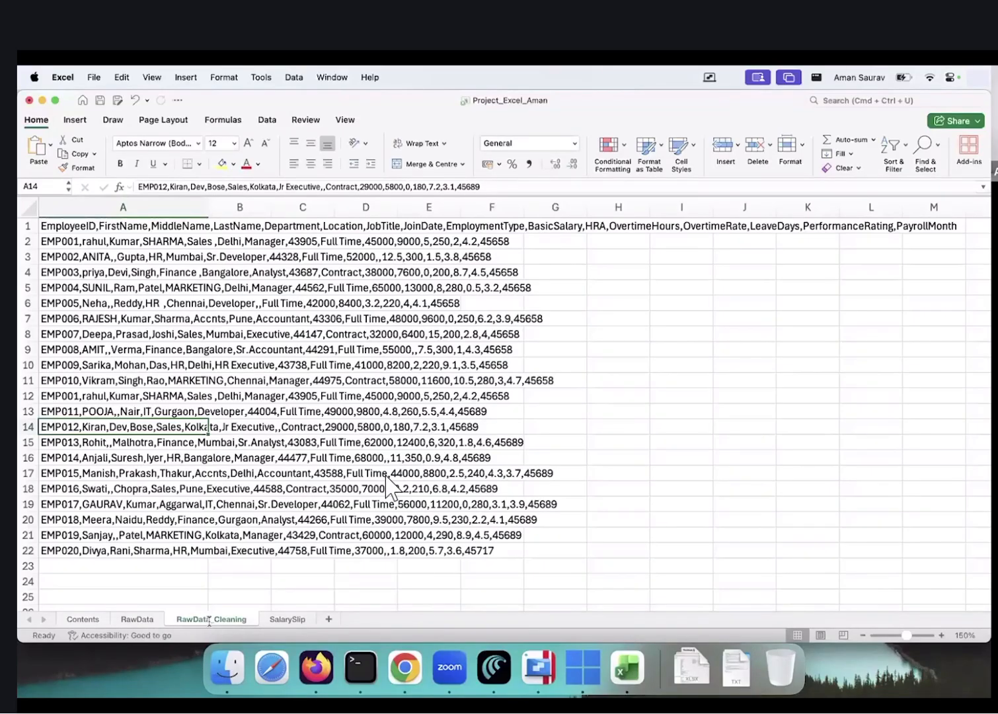
click(144, 616)
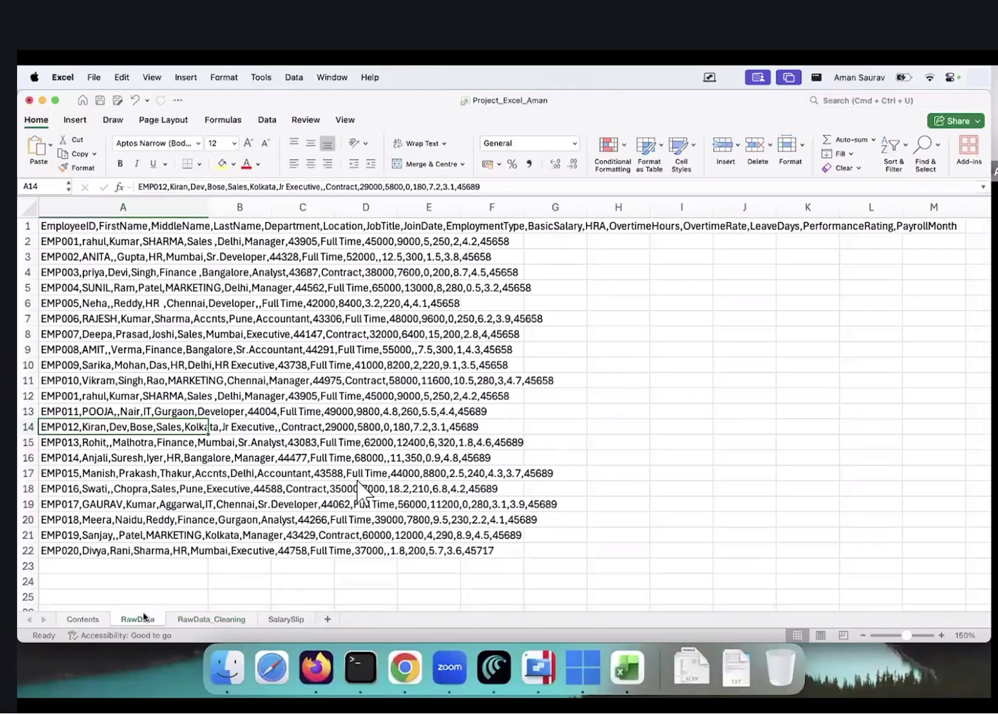
click(222, 619)
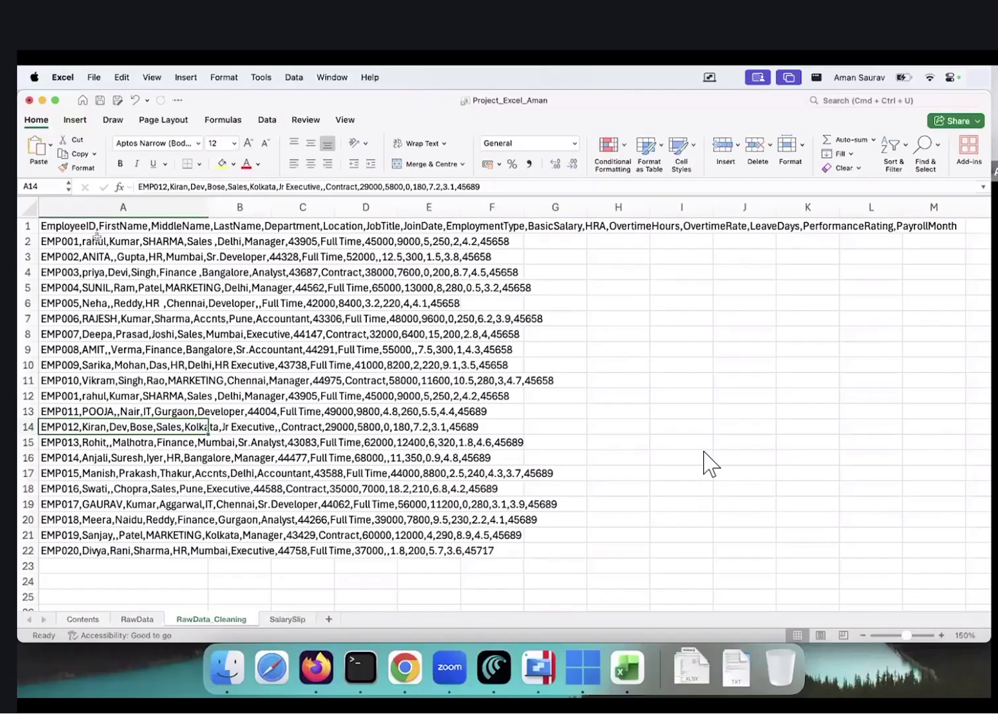
ctrl+scroll(96, 236, up, 1)
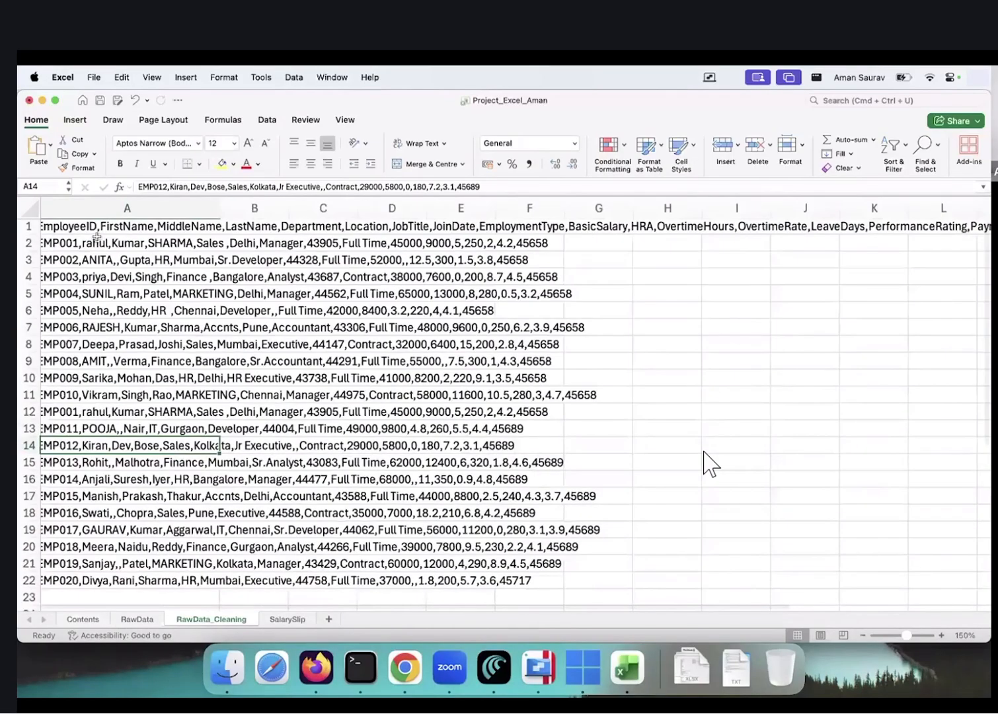
Widen column A on RawData_Cleaning so the raw comma-separated rows read more easily
ctrl+scroll(97, 237, up, 2)
ctrl+scroll(96, 237, up, 3)
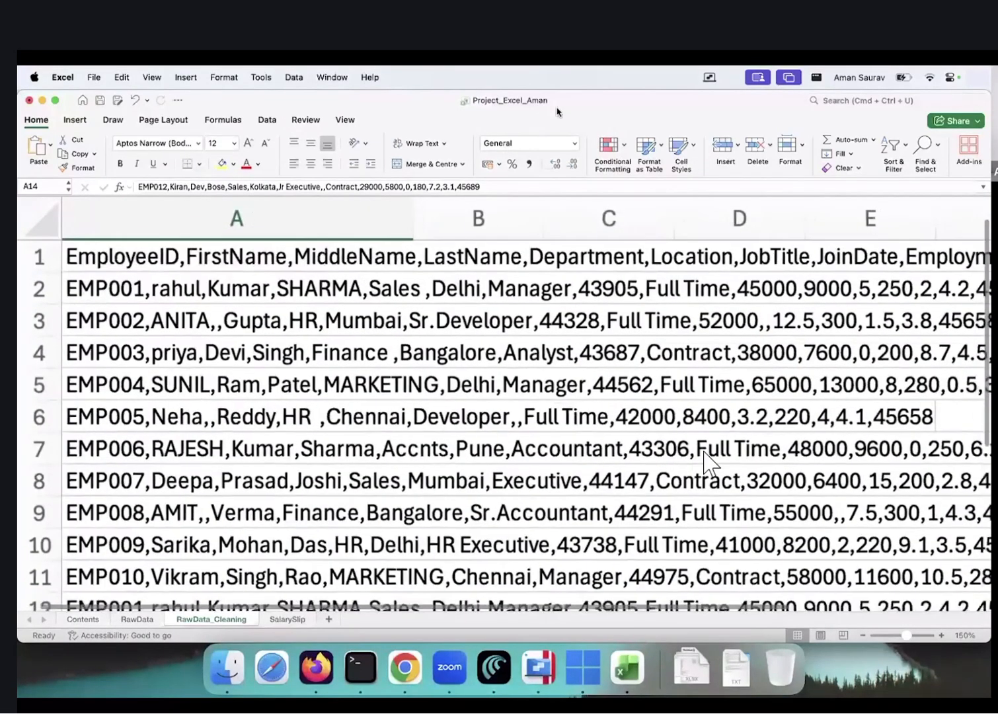
drag(413, 222, 788, 222)
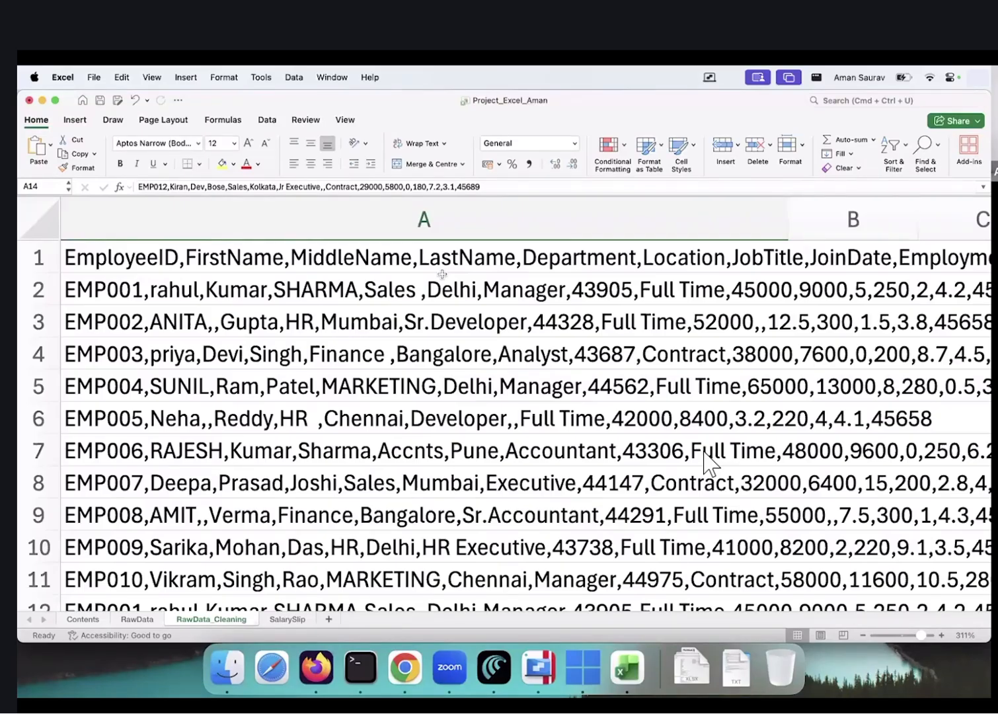
scroll(707, 463, down, 5)
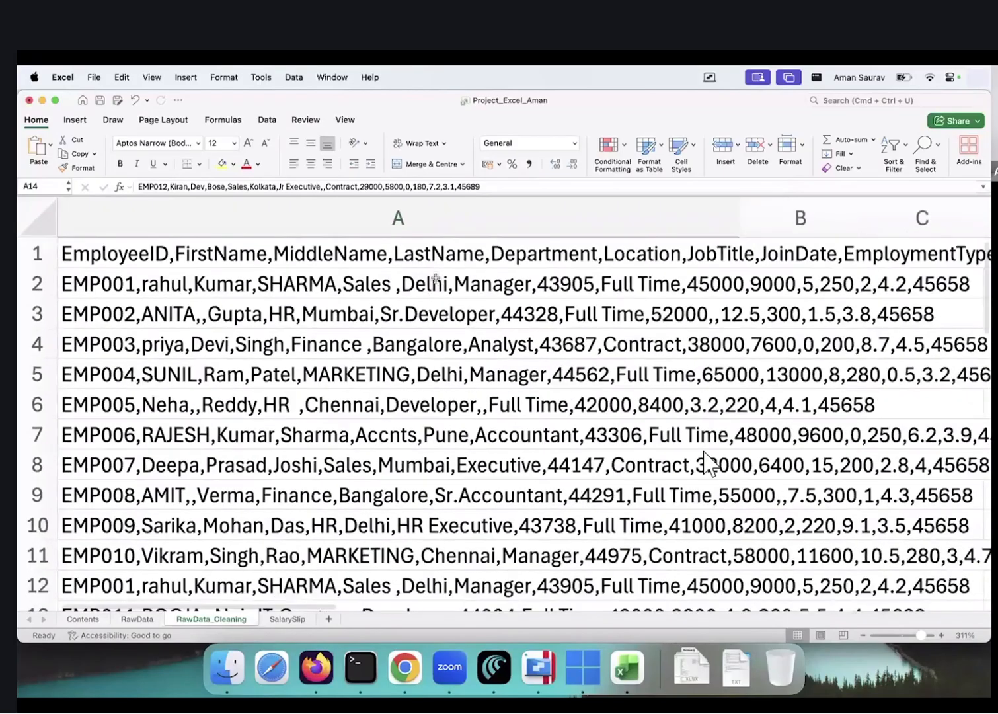
drag(509, 212, 240, 222)
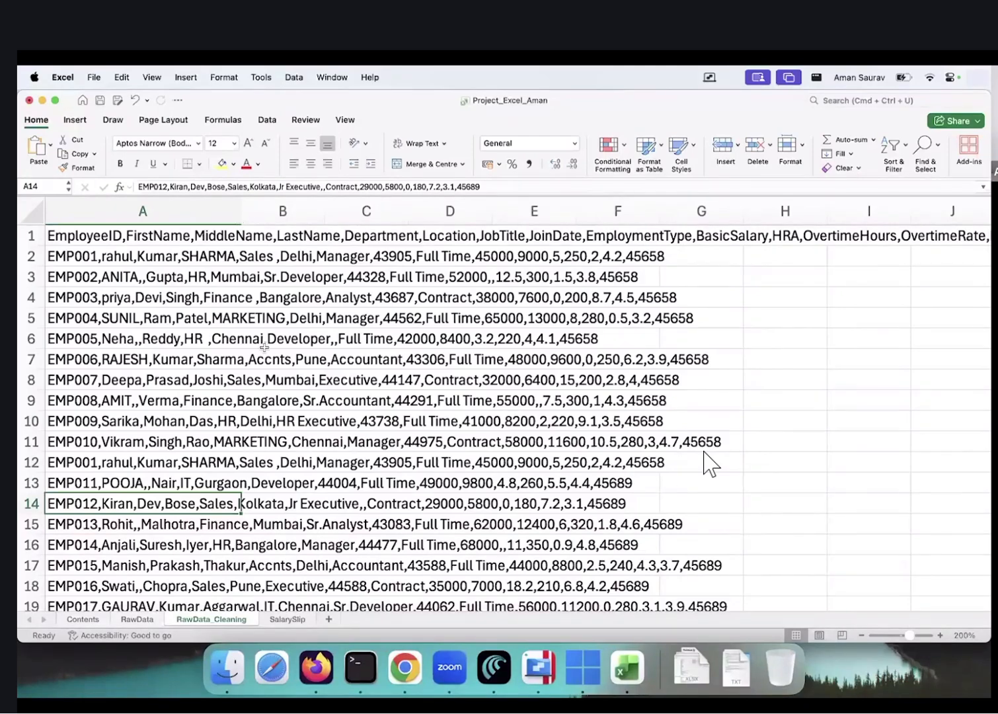
Select the To Clean Up and Questions notes in B27:I40
scroll(266, 376, down, 10)
scroll(266, 377, up, 2)
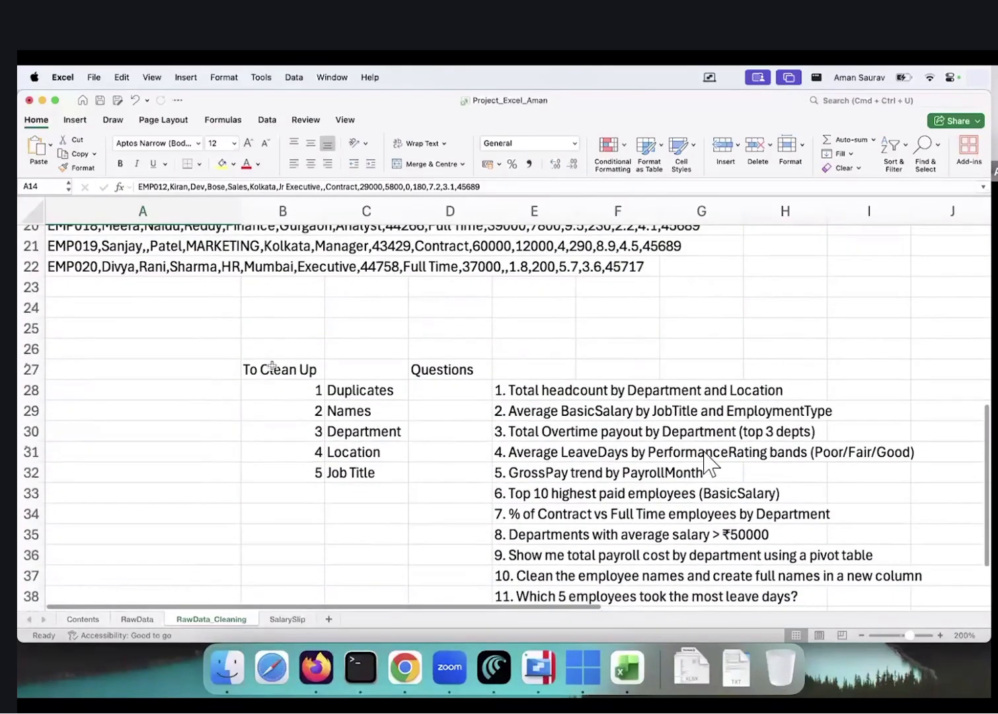
drag(271, 367, 790, 475)
drag(884, 535, 898, 590)
Clear the notes in B27:I40, then select the raw employee rows A1:A22
key(Delete)
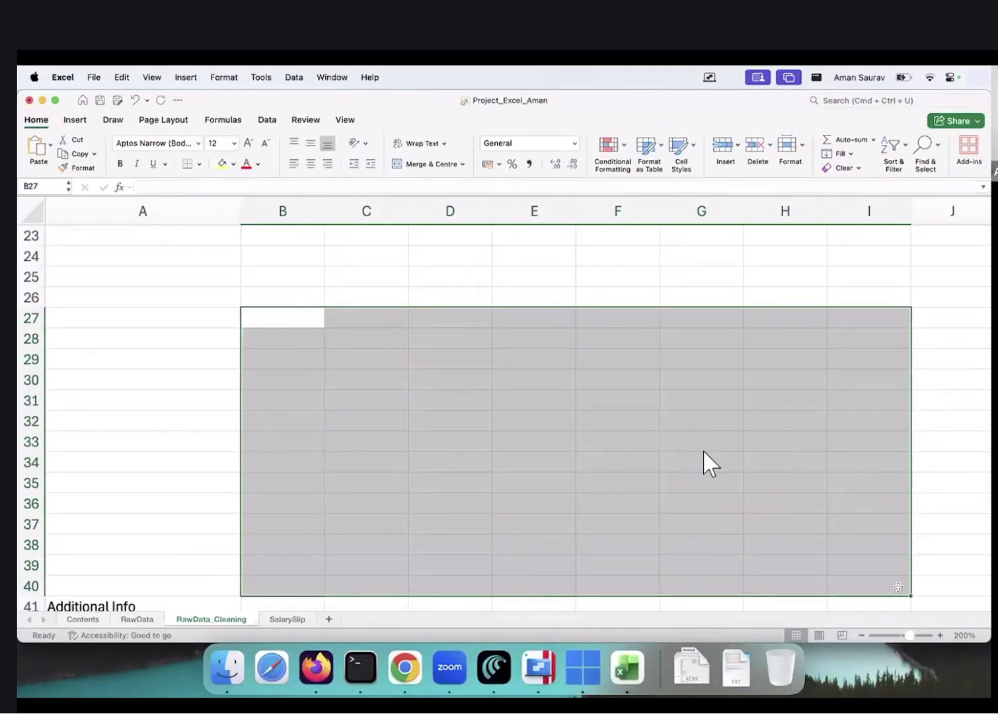
scroll(470, 431, up, 10)
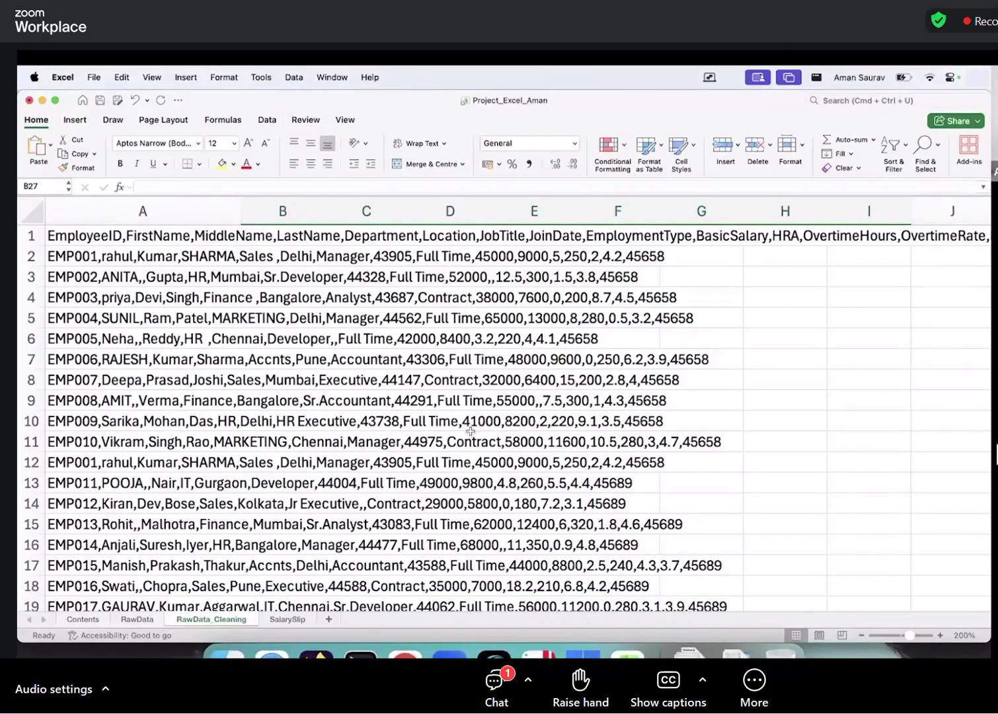
click(155, 234)
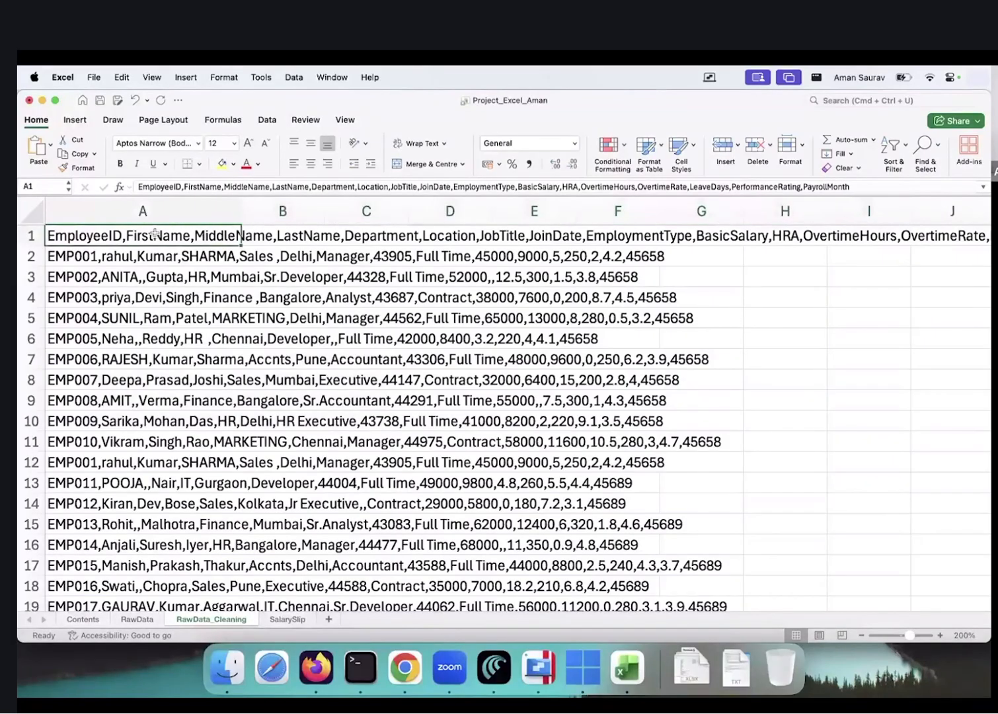
key(super+shift+Down)
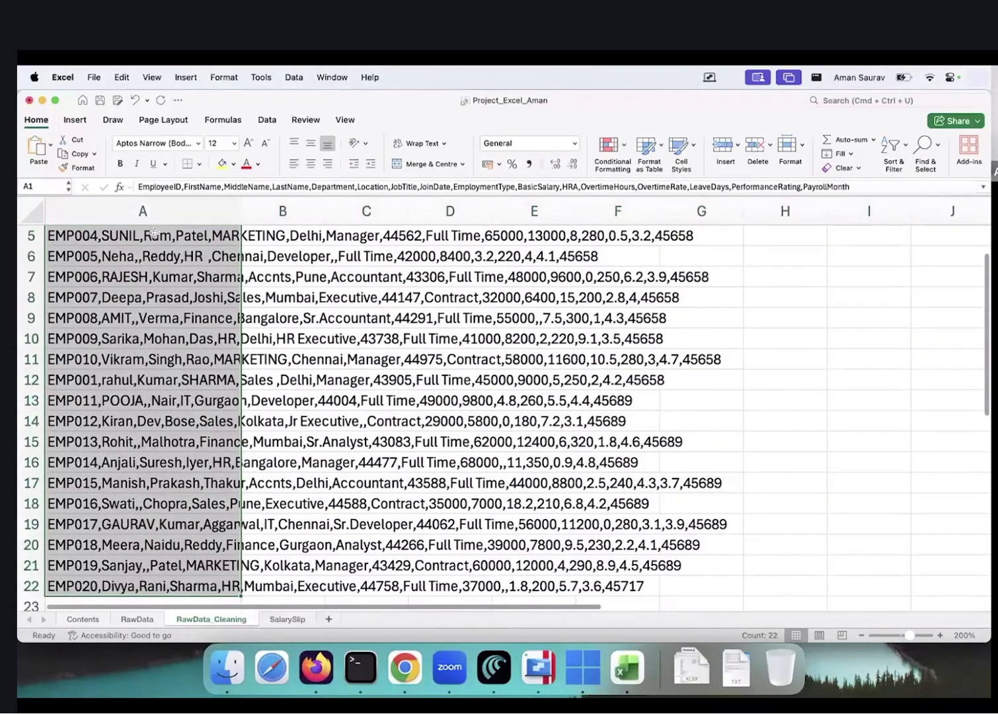
click(268, 122)
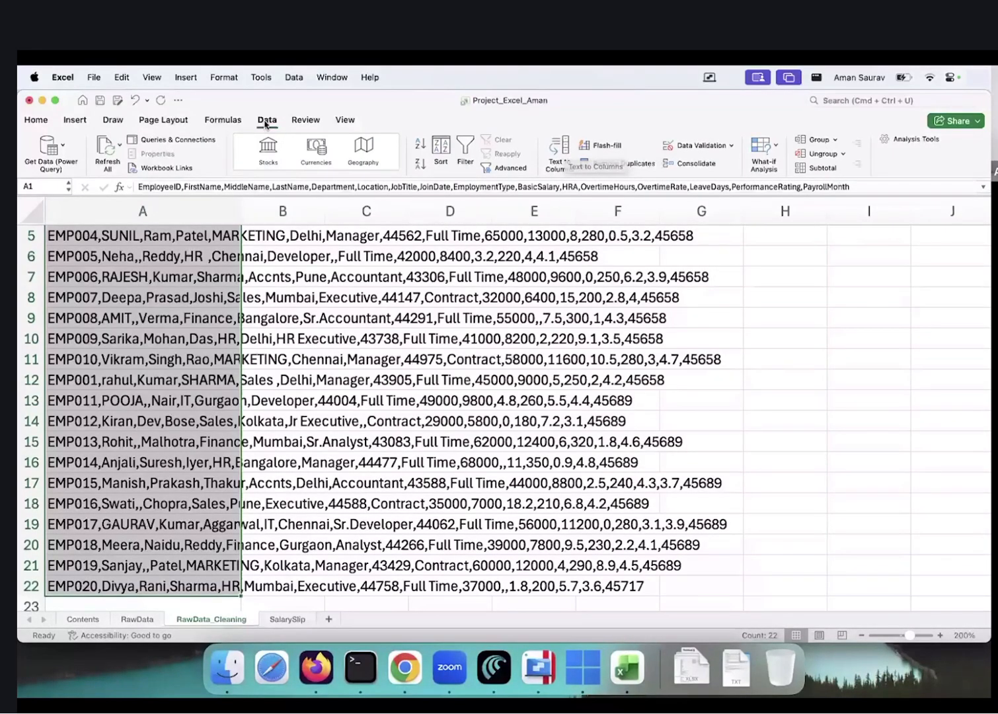
Start Text to Columns on A1:A22 and continue with the Delimited data type
click(557, 147)
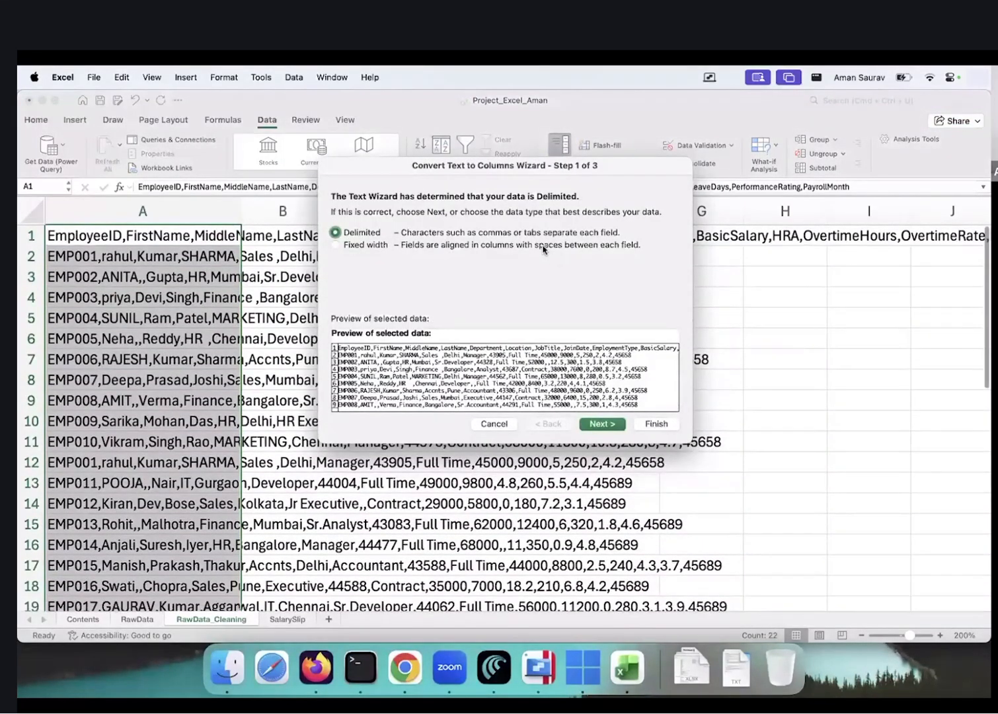
click(669, 140)
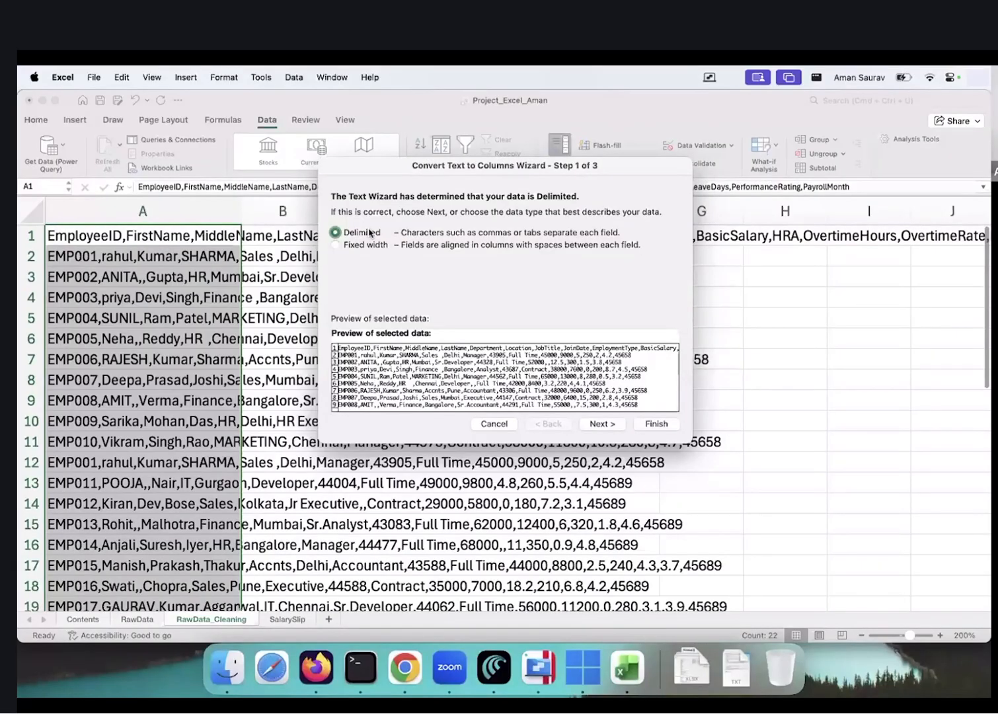
click(603, 424)
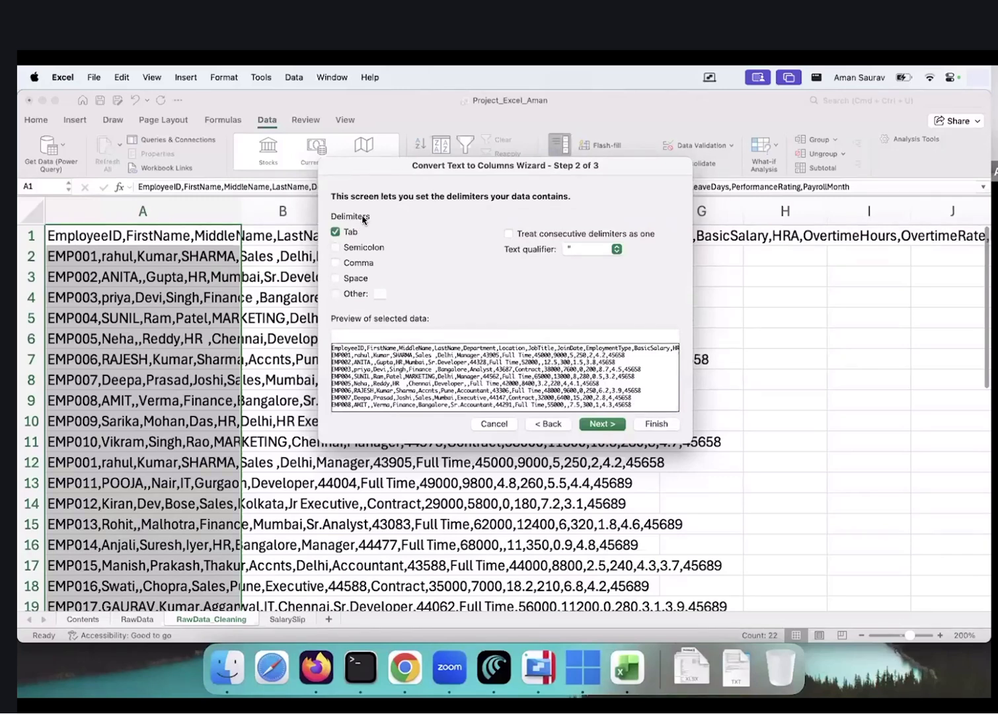
Tick the Comma delimiter in the wizard's step 2, toggling it to check the split preview
click(336, 263)
click(336, 263)
click(335, 263)
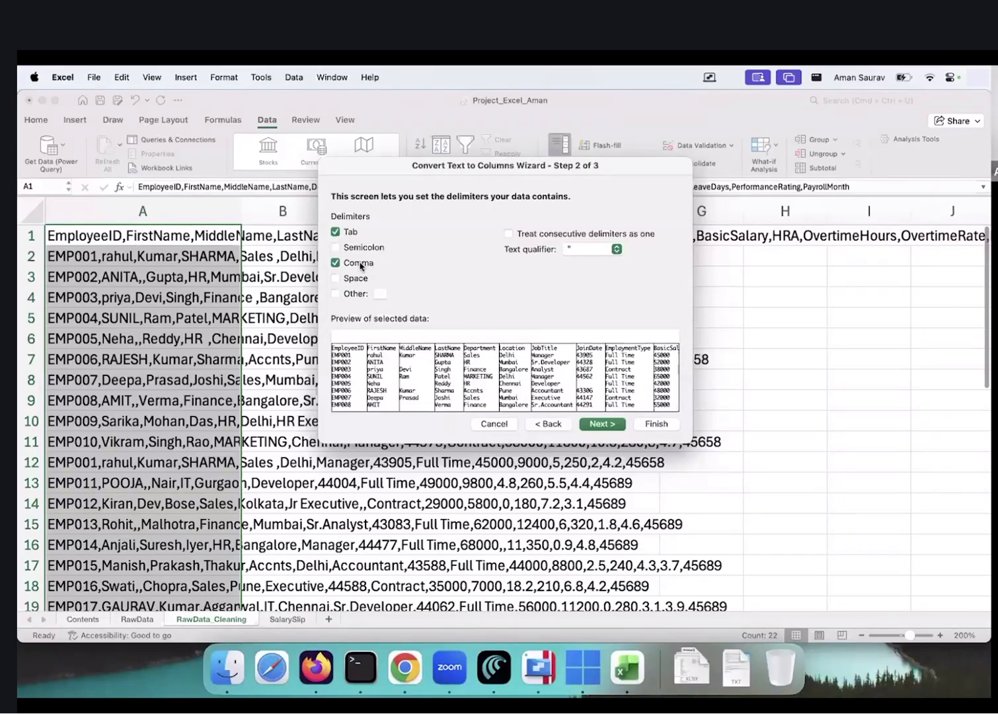
click(360, 264)
click(360, 265)
Cancel and restart Text to Columns, then untick Tab so Comma is the only delimiter
click(493, 423)
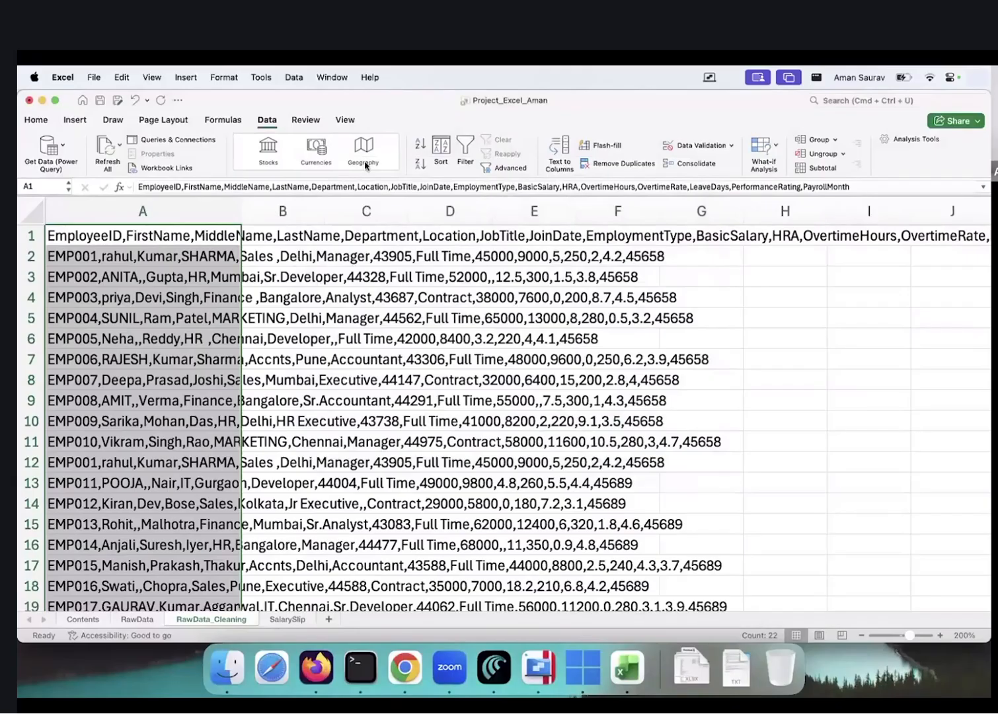
click(559, 158)
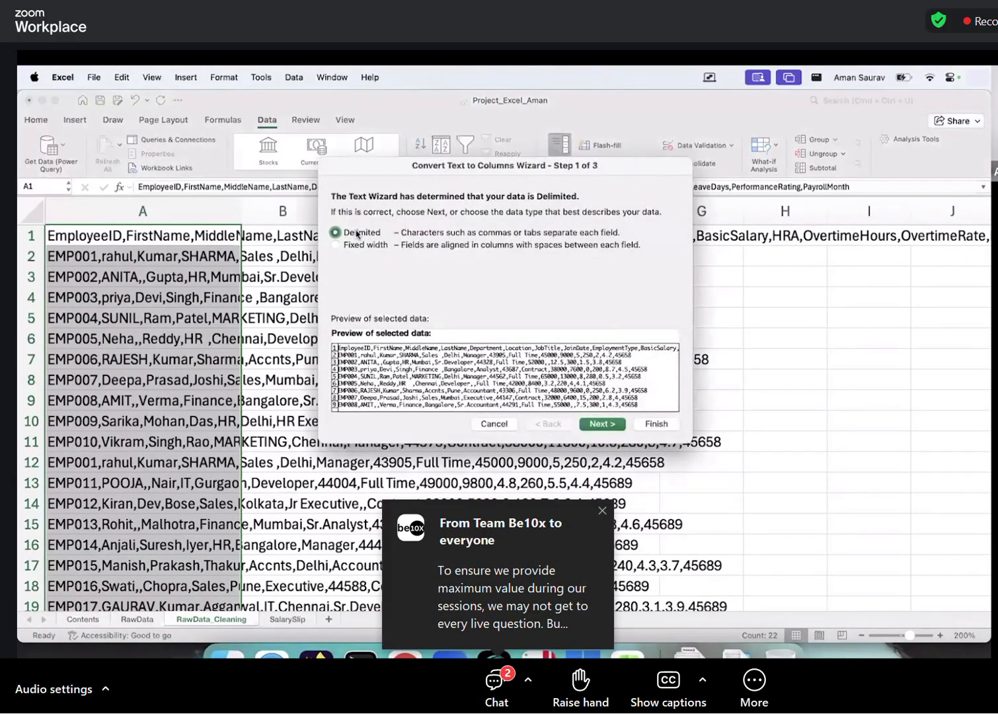
click(600, 424)
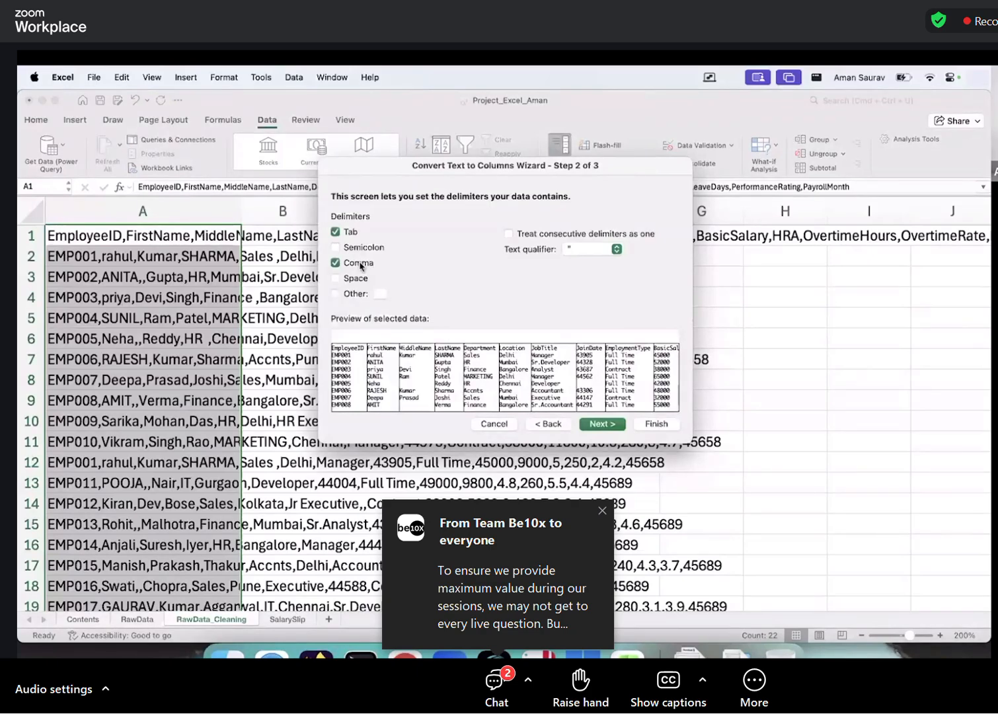
click(350, 234)
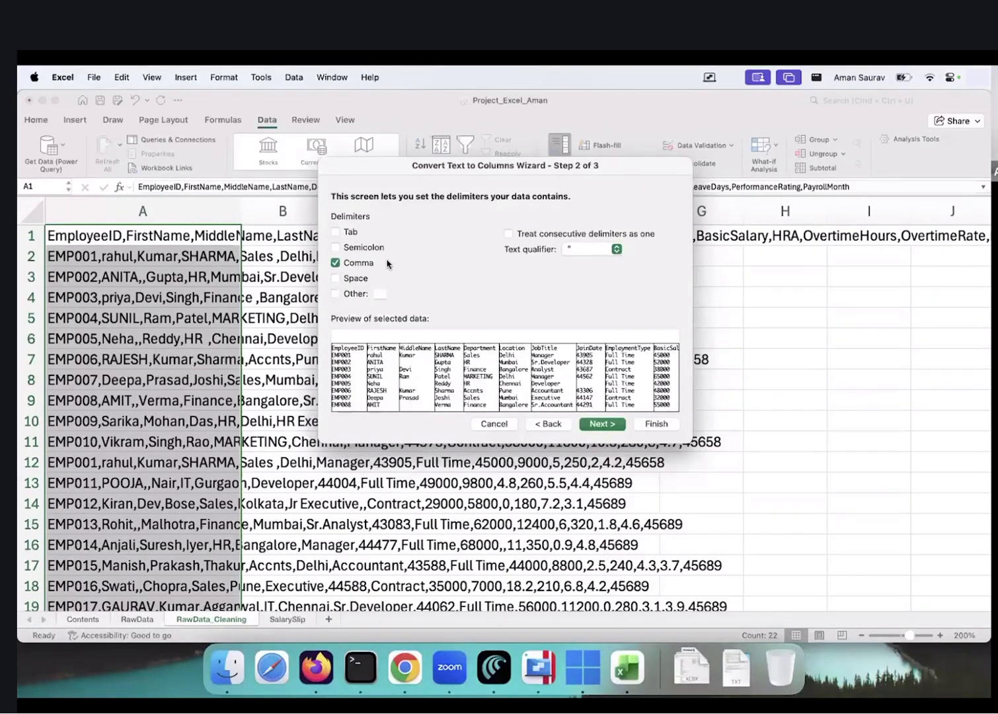
Finish splitting column A's employee data across columns A–J
click(640, 426)
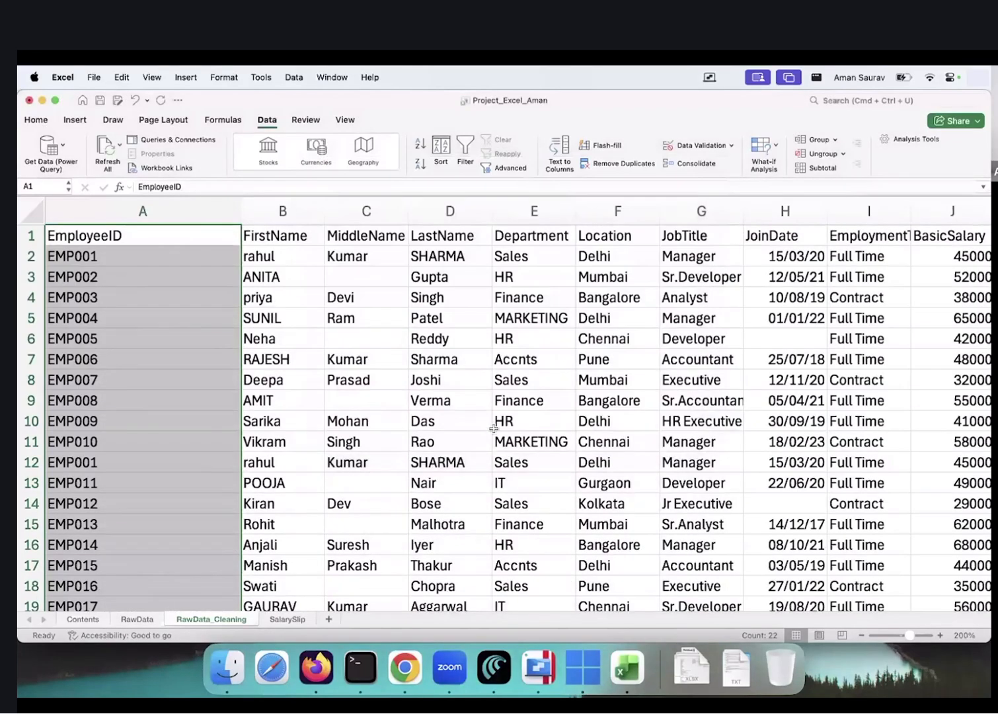
click(486, 442)
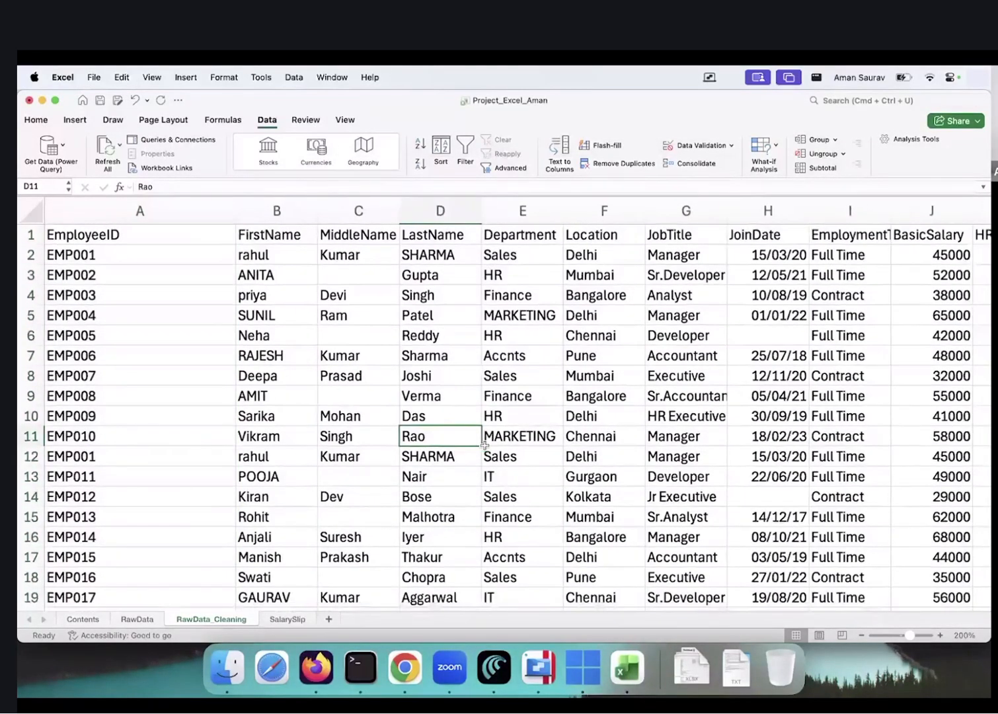
scroll(484, 445, down, 5)
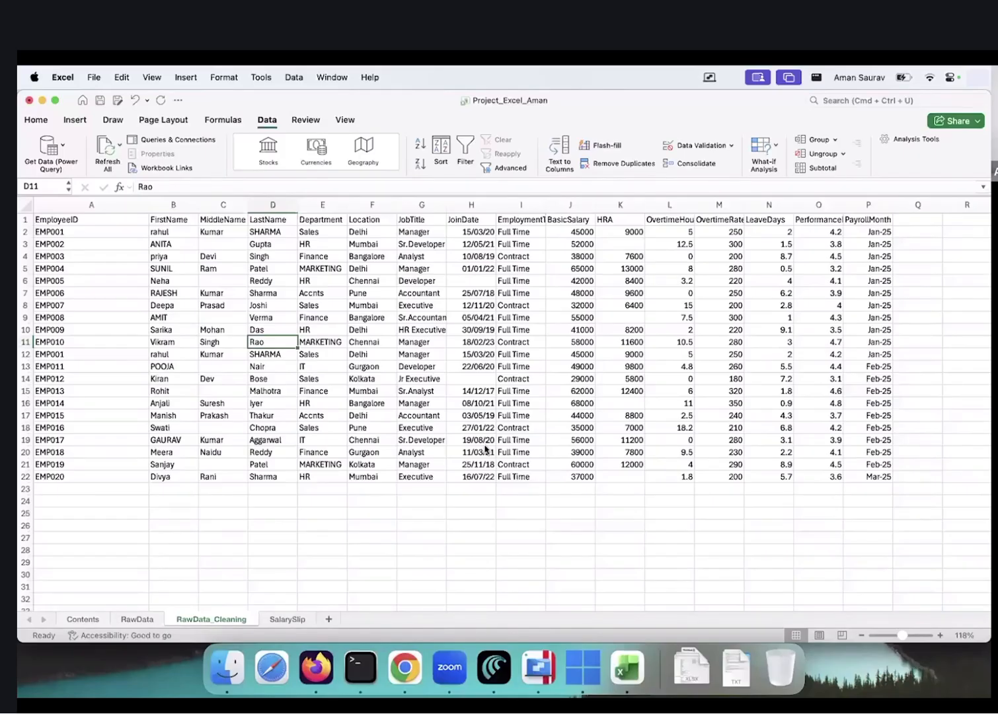
Narrow the EmployeeID column and widen the JoinDate and JobTitle columns to fit their contents
drag(103, 204, 97, 204)
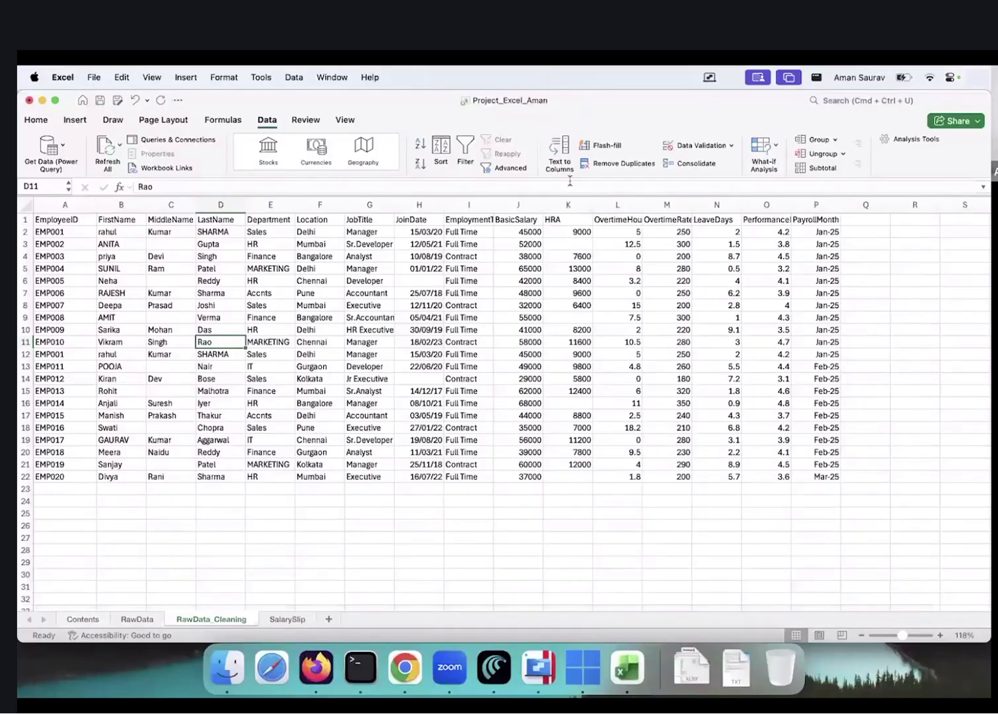
drag(443, 204, 461, 204)
drag(392, 204, 431, 204)
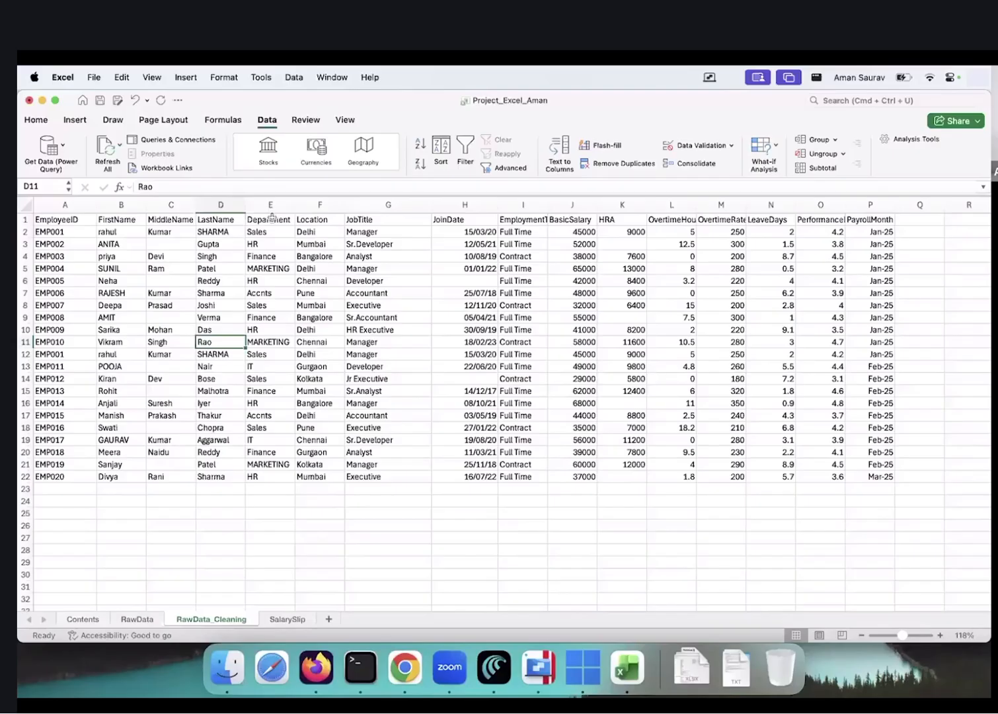
click(137, 619)
scroll(161, 527, down, 5)
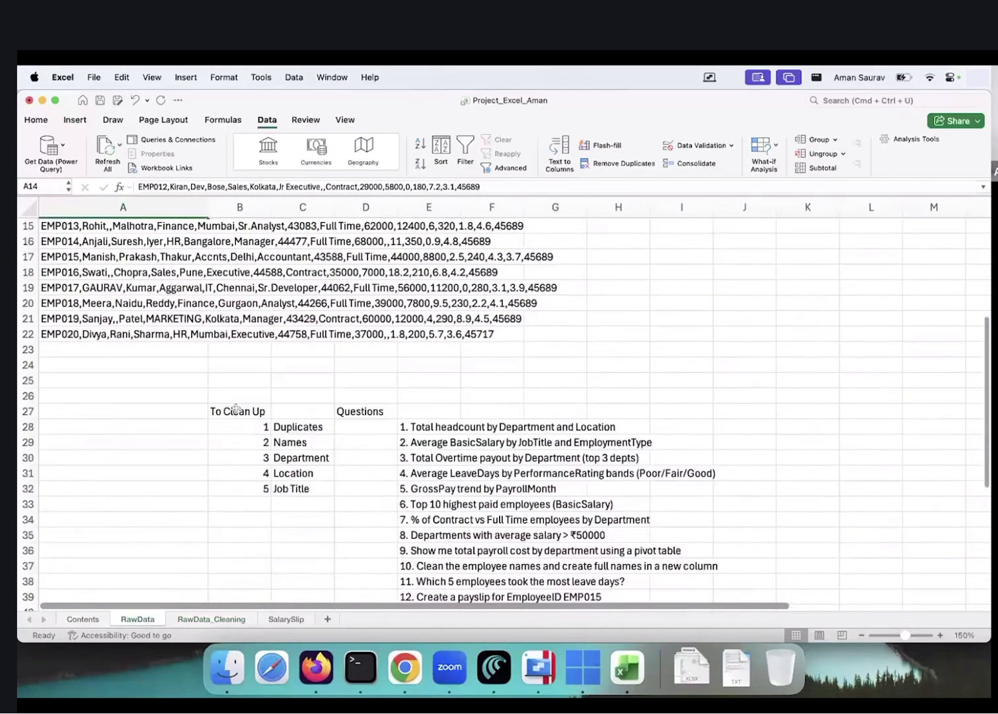
click(297, 427)
click(297, 442)
click(299, 458)
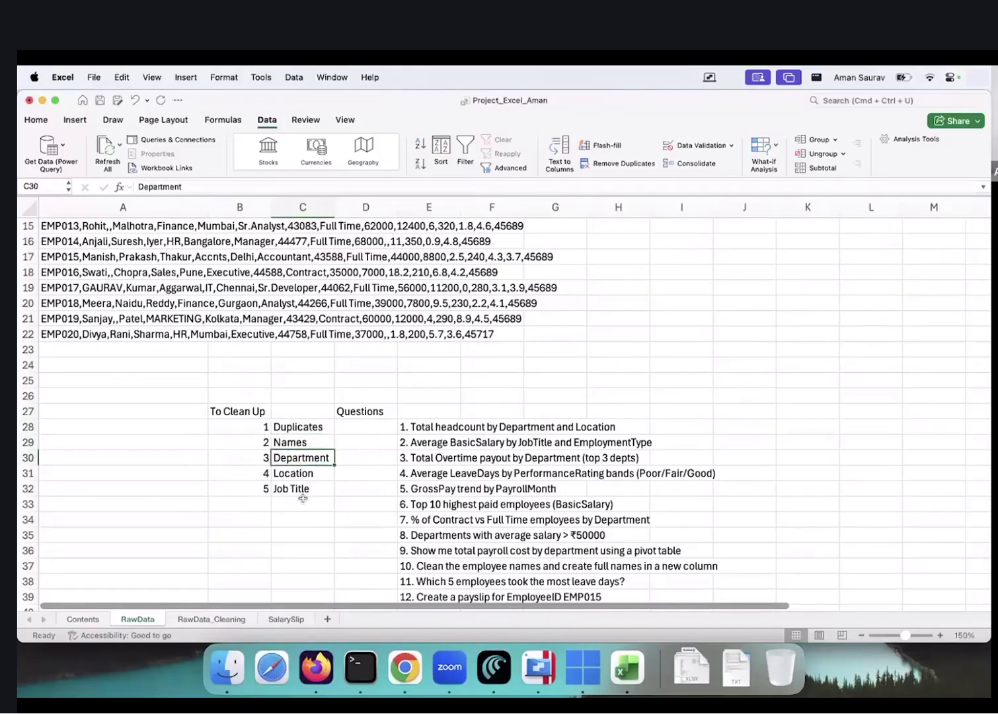
click(297, 415)
drag(299, 428, 299, 473)
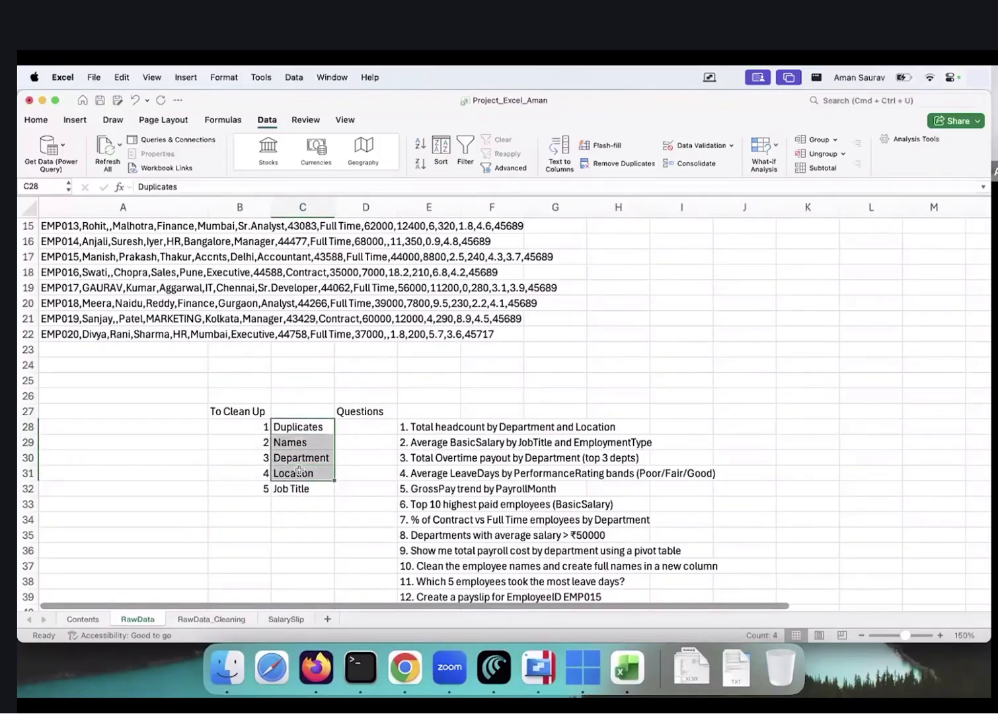
click(301, 534)
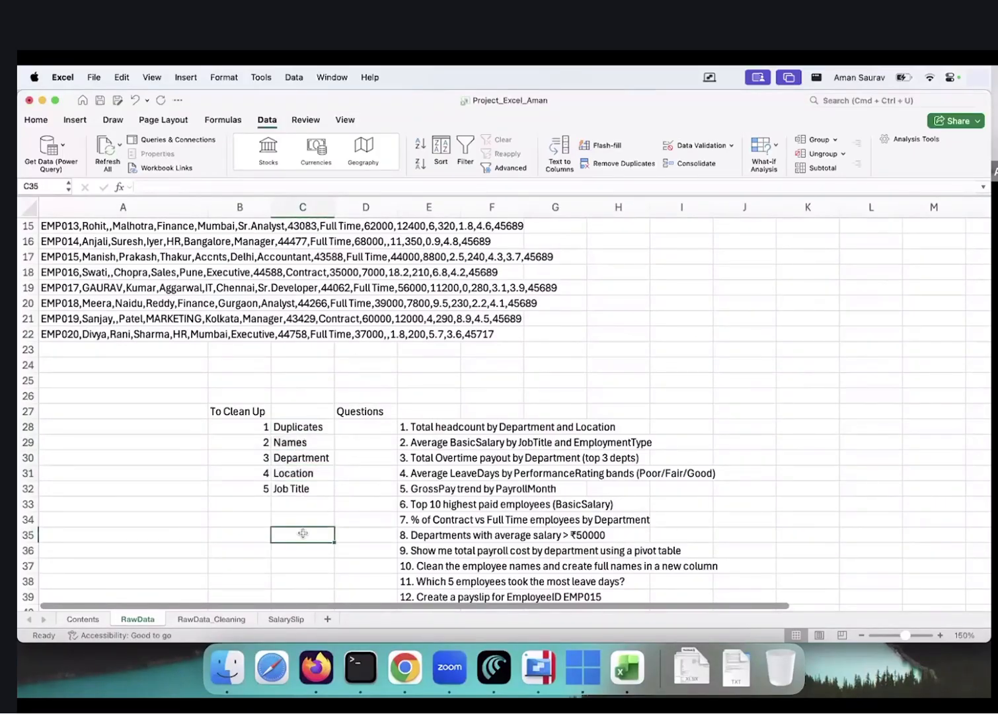
click(218, 619)
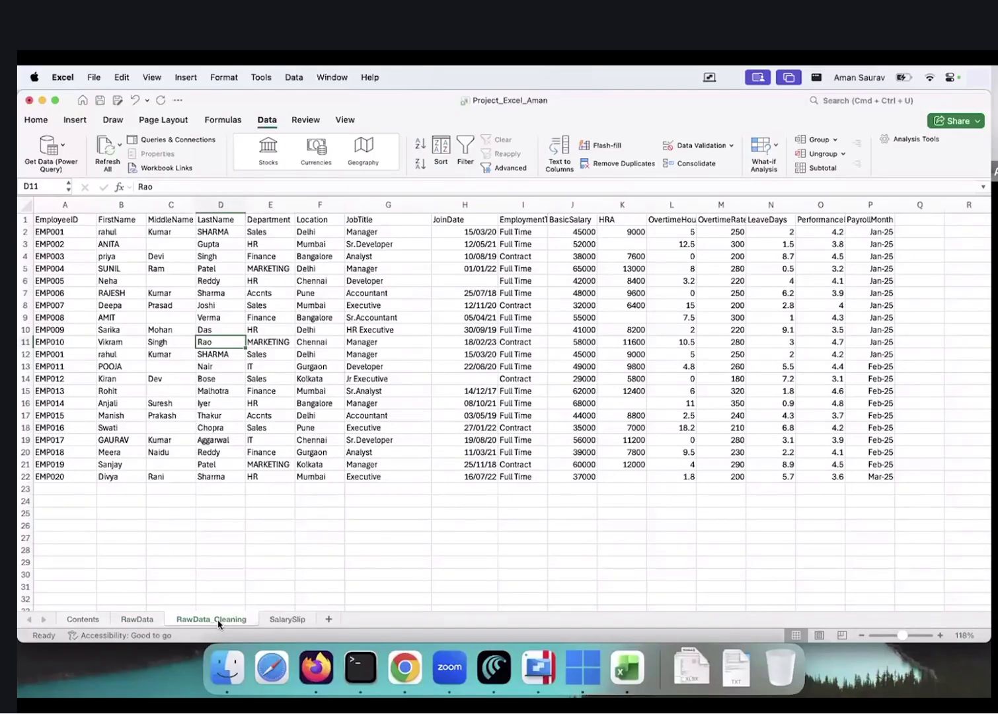
From the first LastName entry, select the whole employee table A1:P22
key(super+Up)
key(Down)
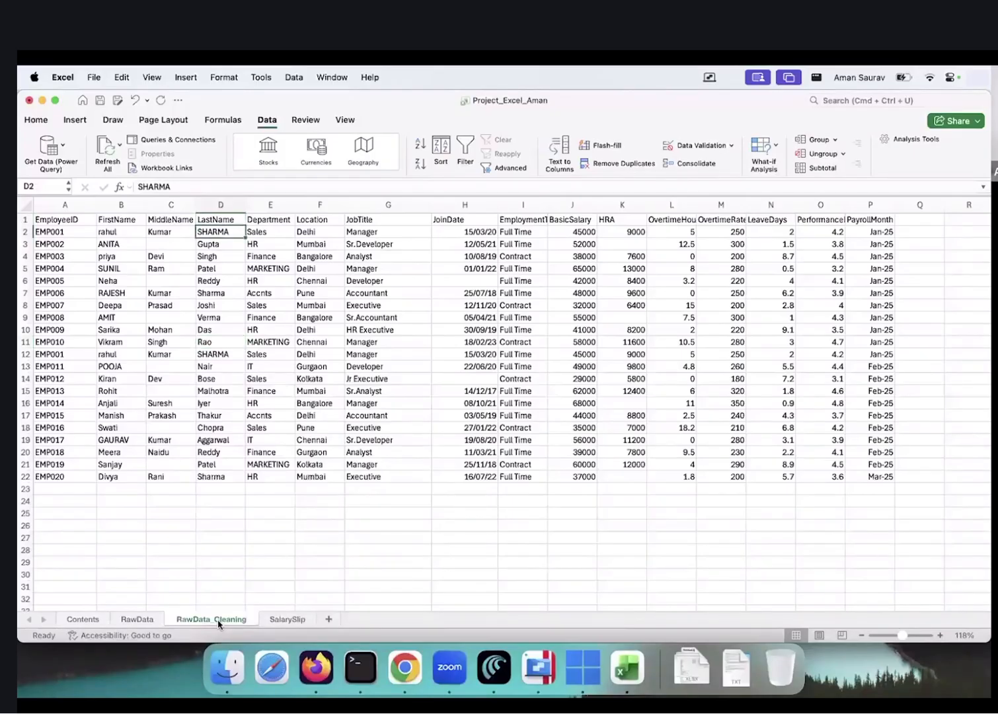
key(super+a)
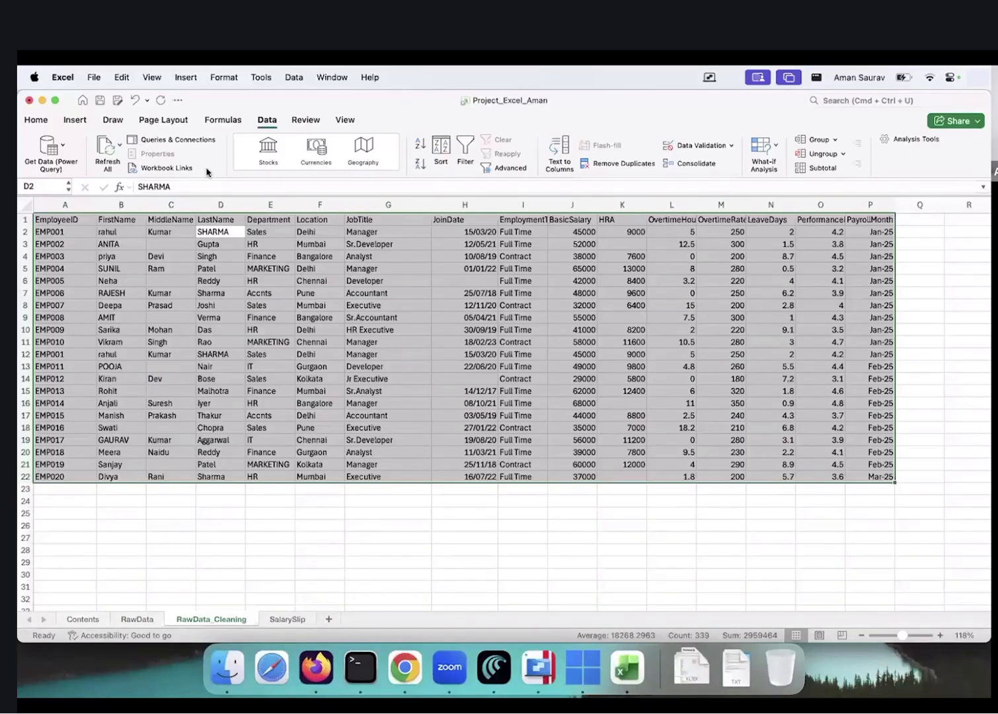
Switch to the Home ribbon and preview the Conditional Formatting menu without applying anything
click(37, 120)
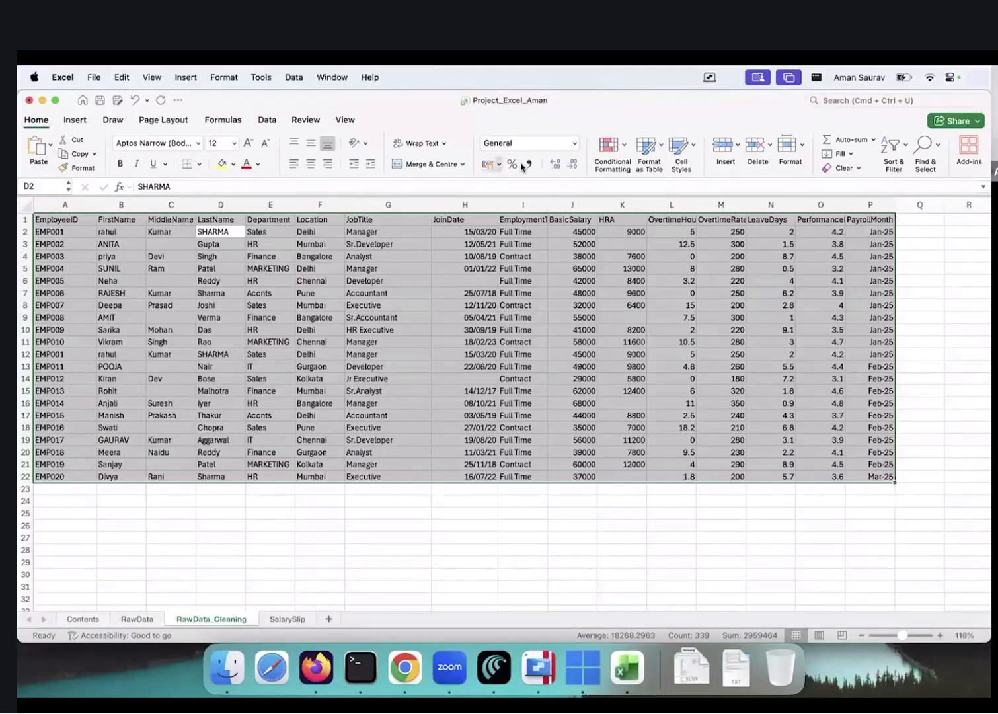
click(624, 151)
click(640, 119)
Add a Duplicate Values rule with Light Red Fill and Dark Red Text to A1:P22
click(624, 143)
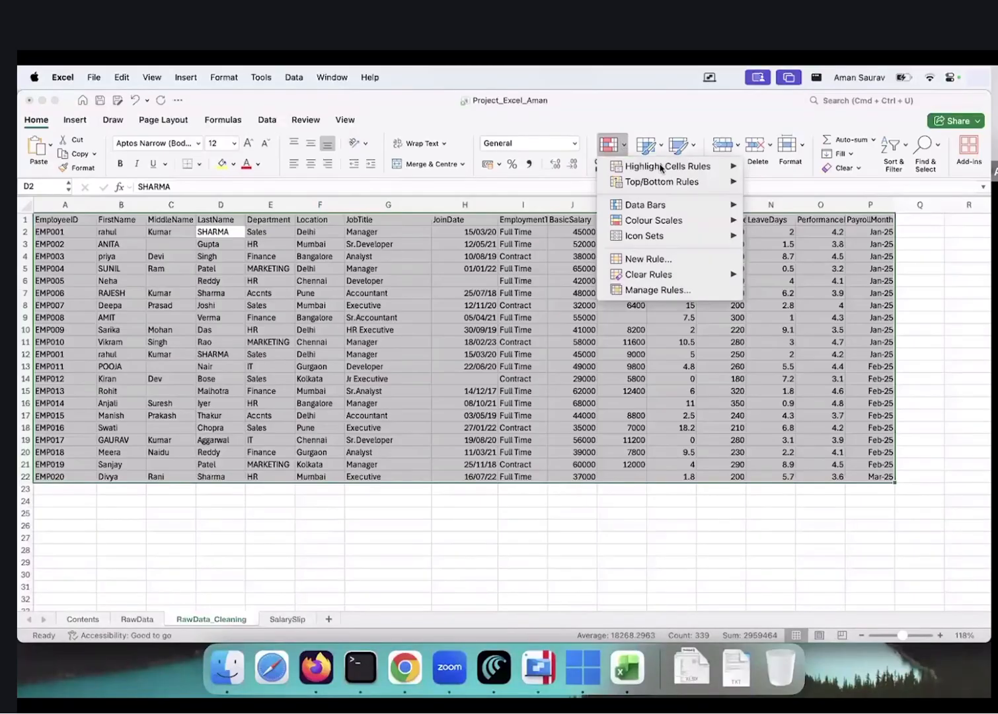
mouse_move(661, 168)
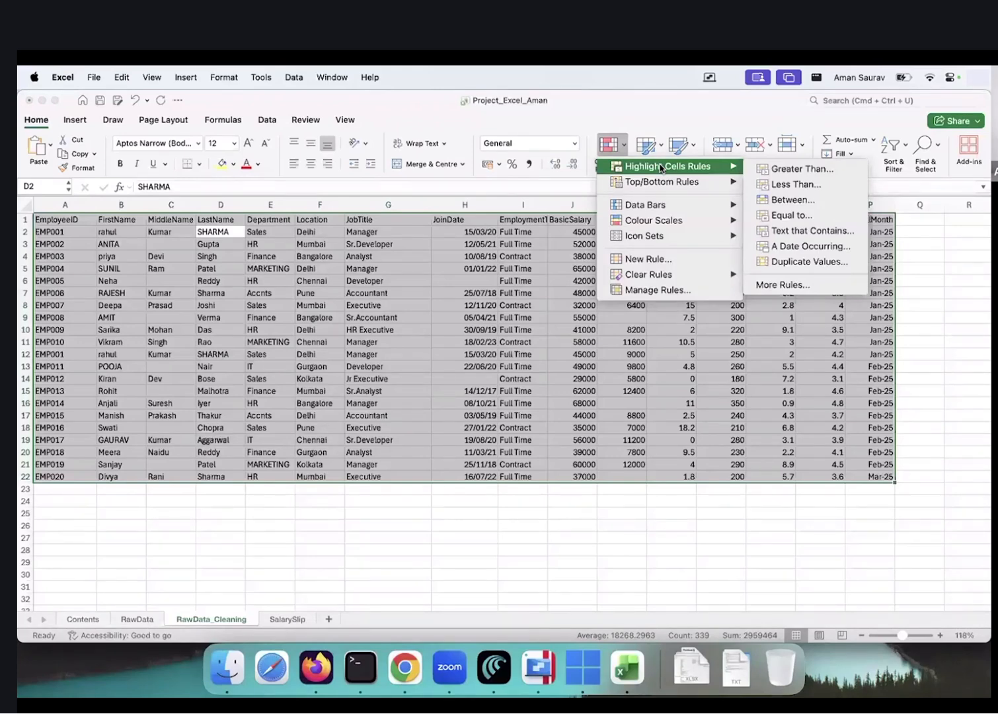
click(810, 262)
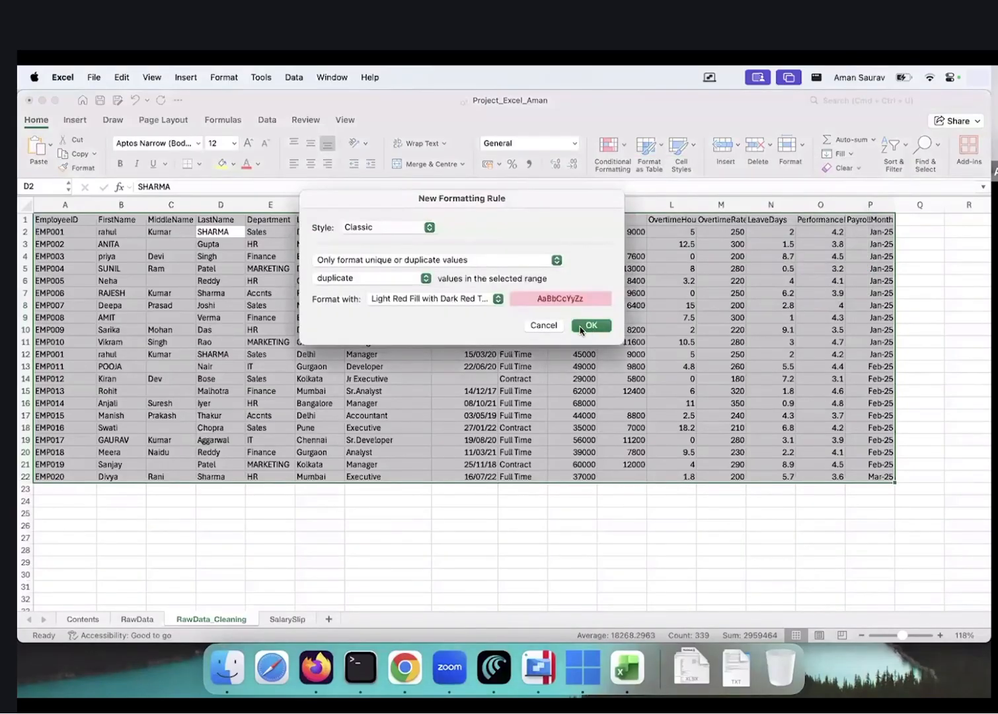
click(581, 327)
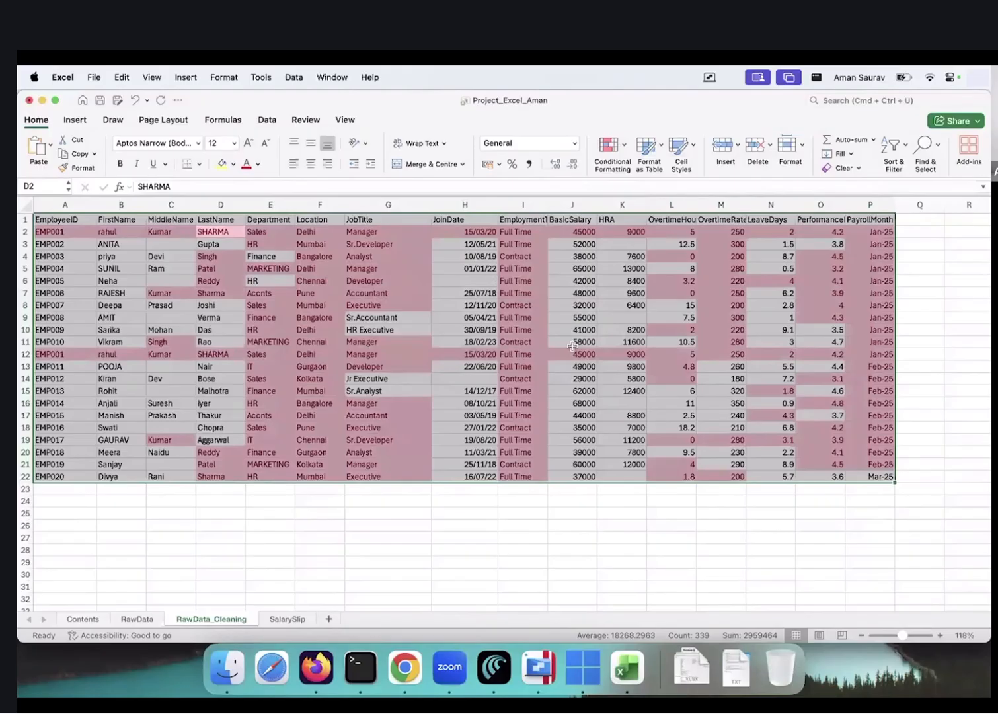
click(527, 573)
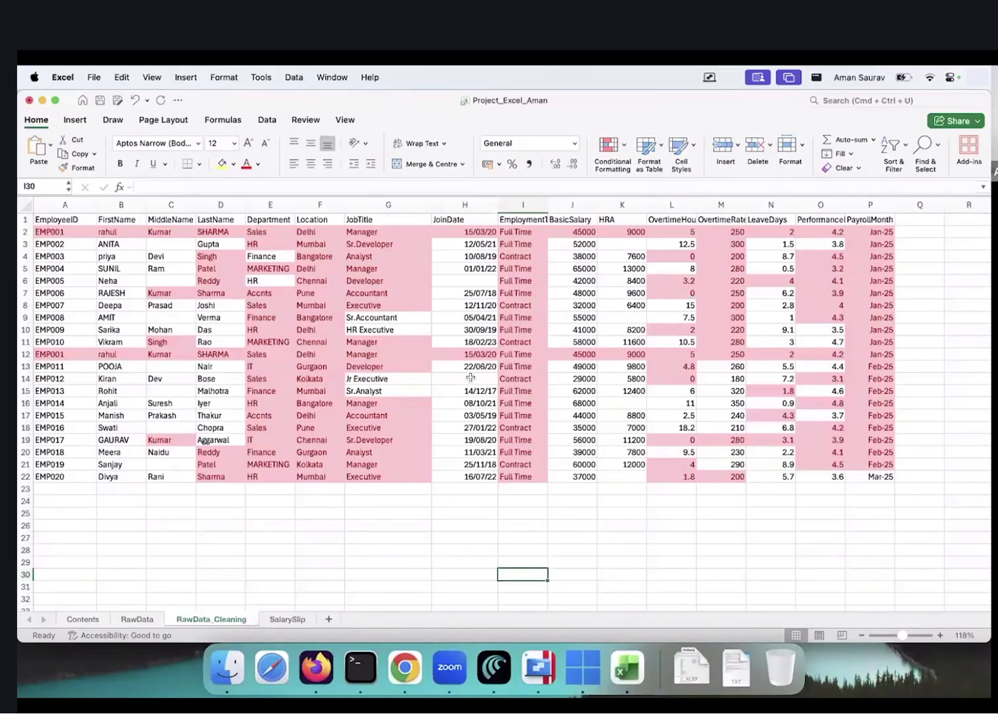
click(481, 330)
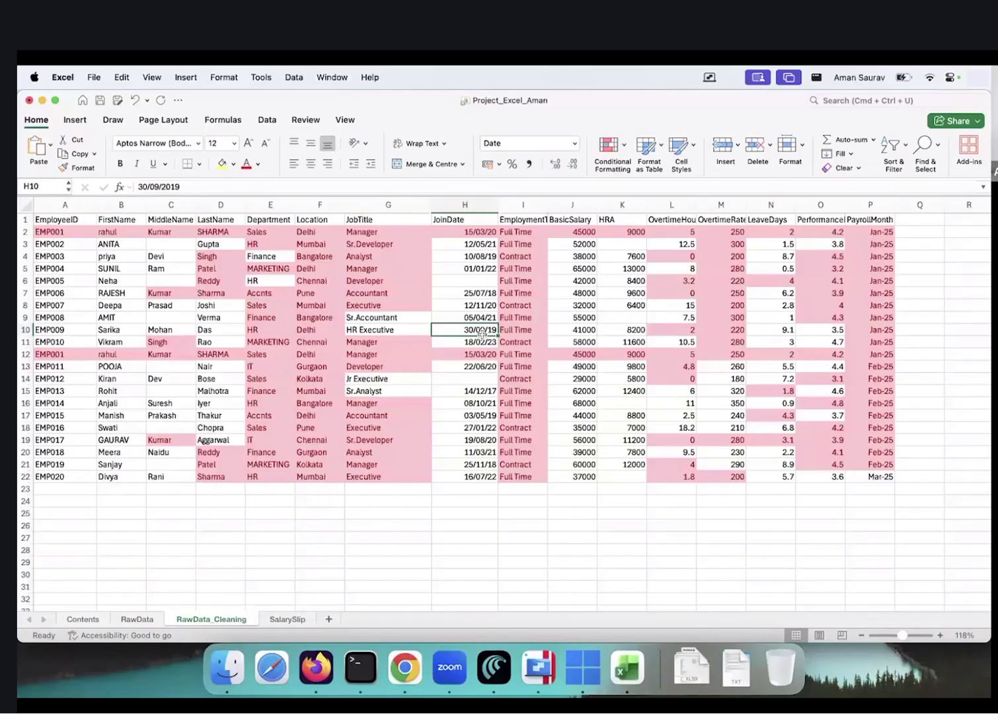
Undo the red highlighting and remove the duplicate EMP001 row across all columns, leaving 20 records
key(super+z)
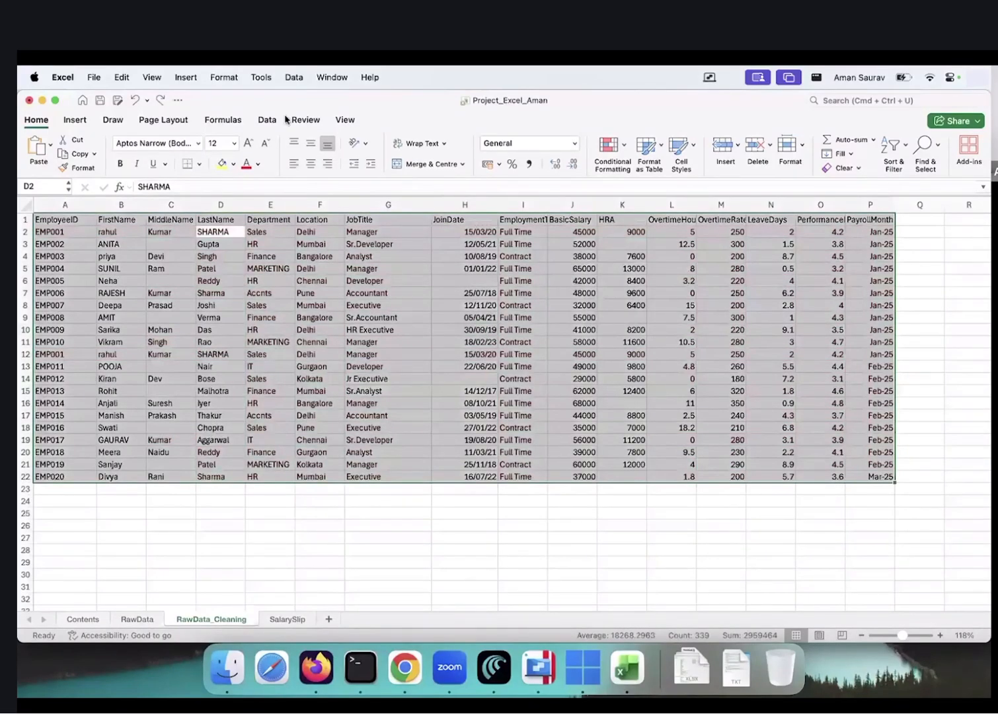
click(266, 118)
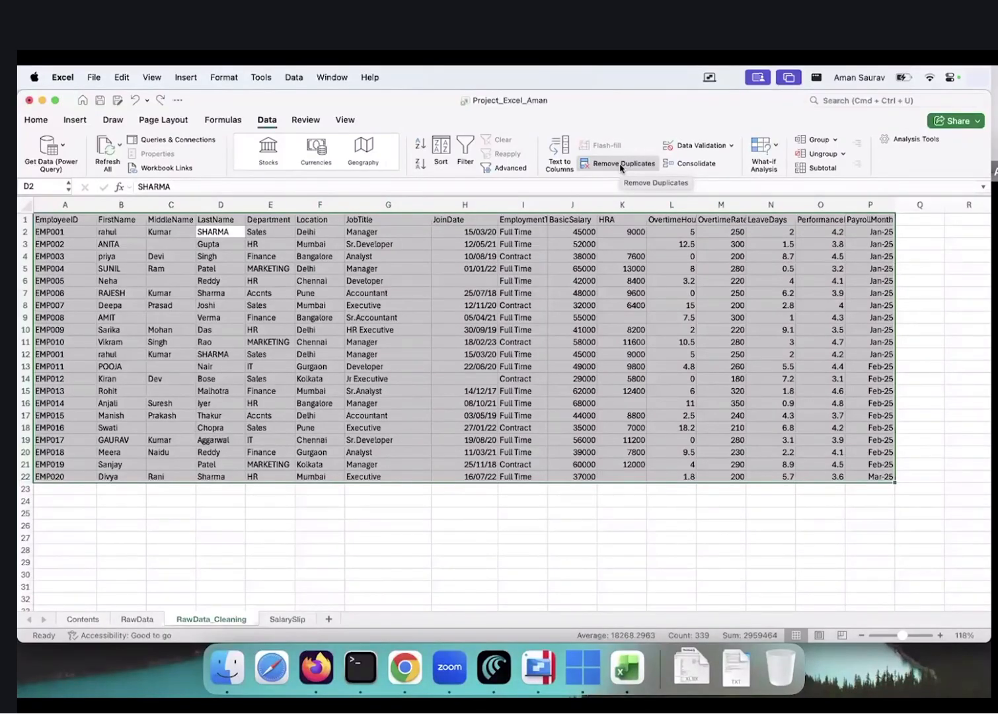
click(621, 164)
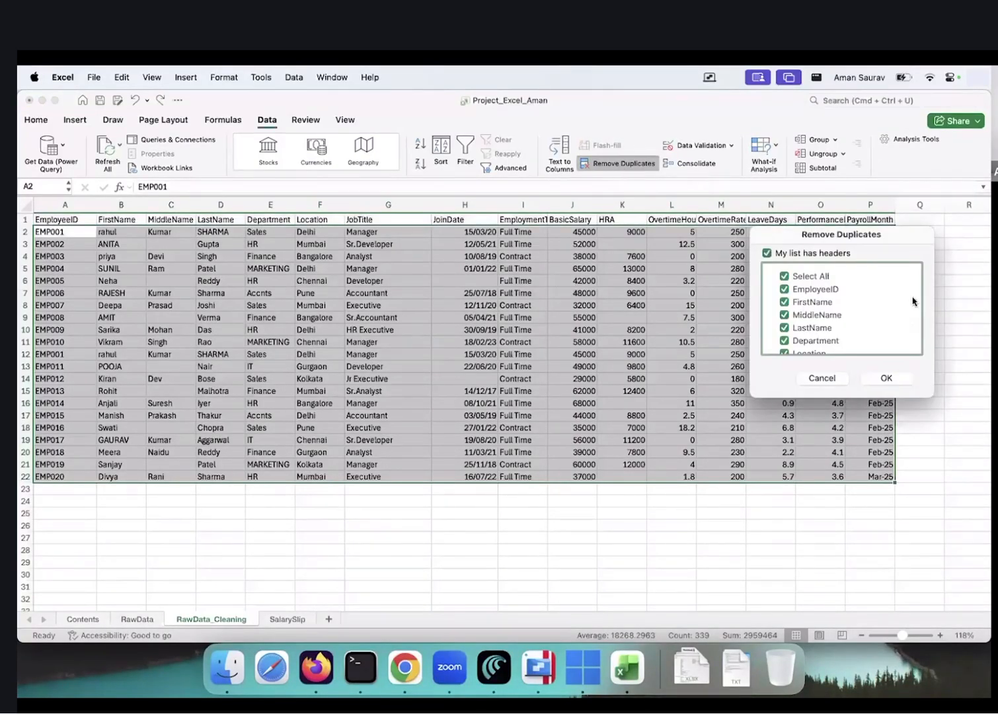
scroll(805, 302, down, 5)
click(895, 378)
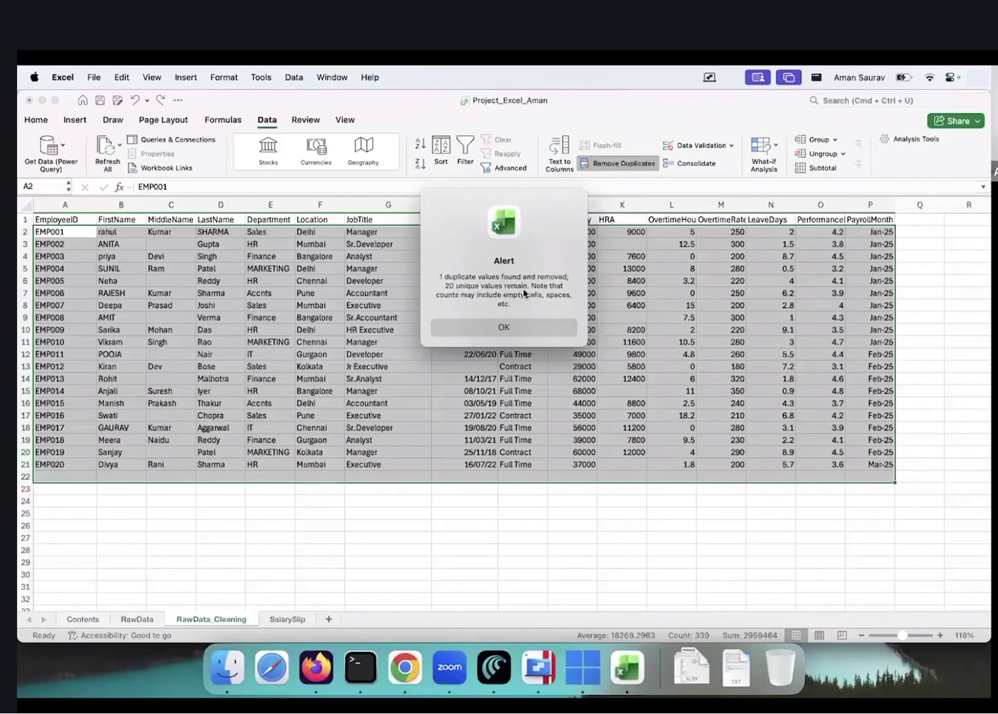
click(518, 328)
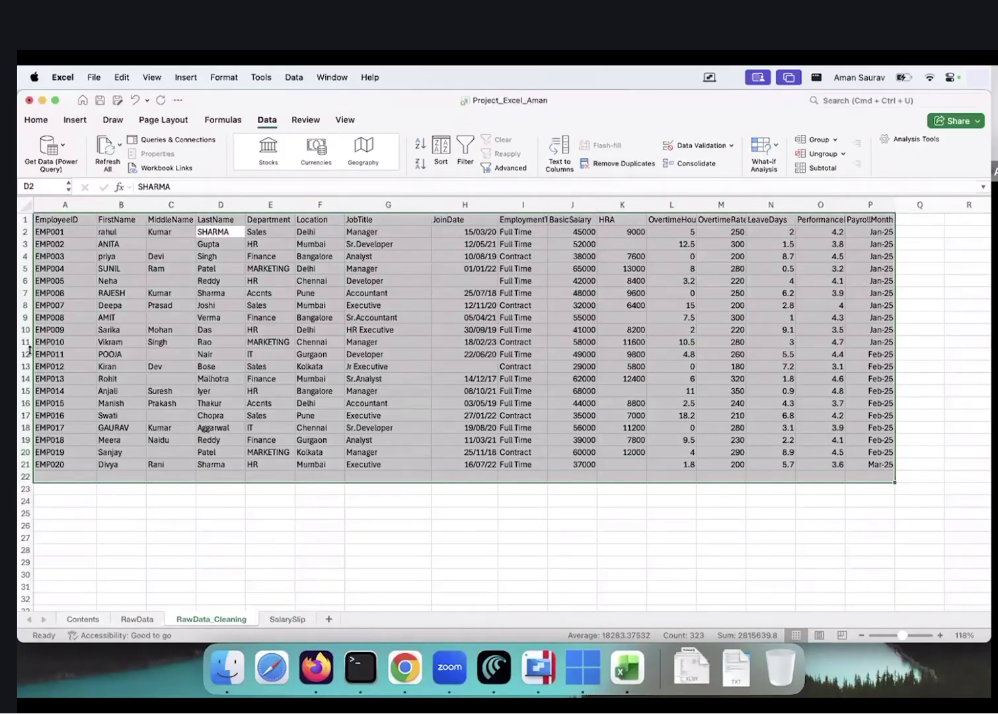
click(52, 354)
key(Right)
key(Left)
key(Right)
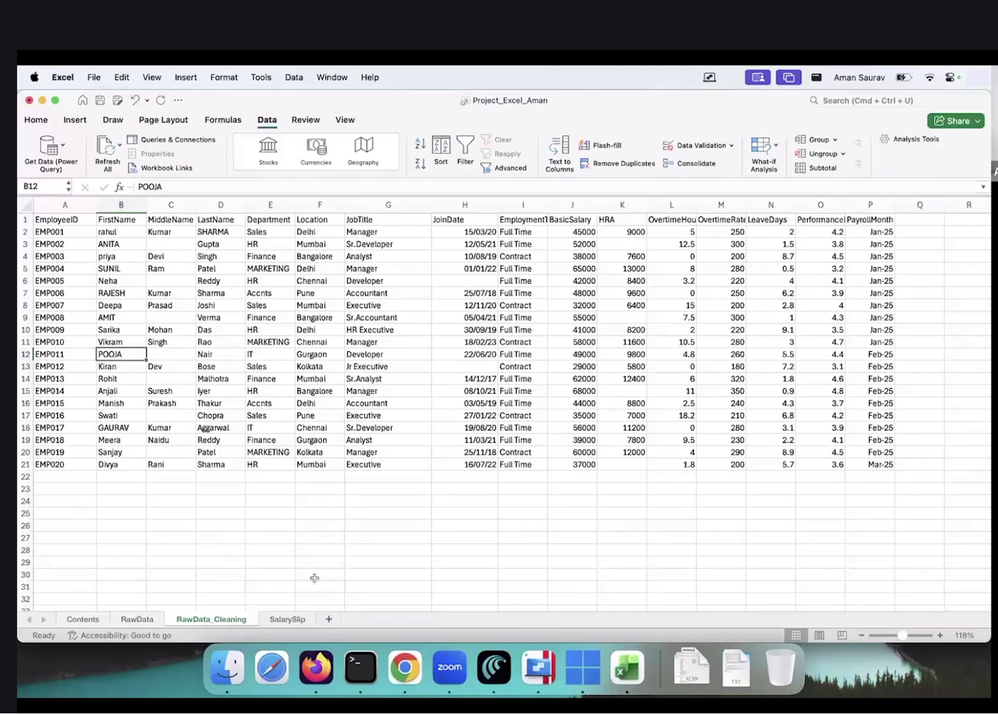
click(282, 624)
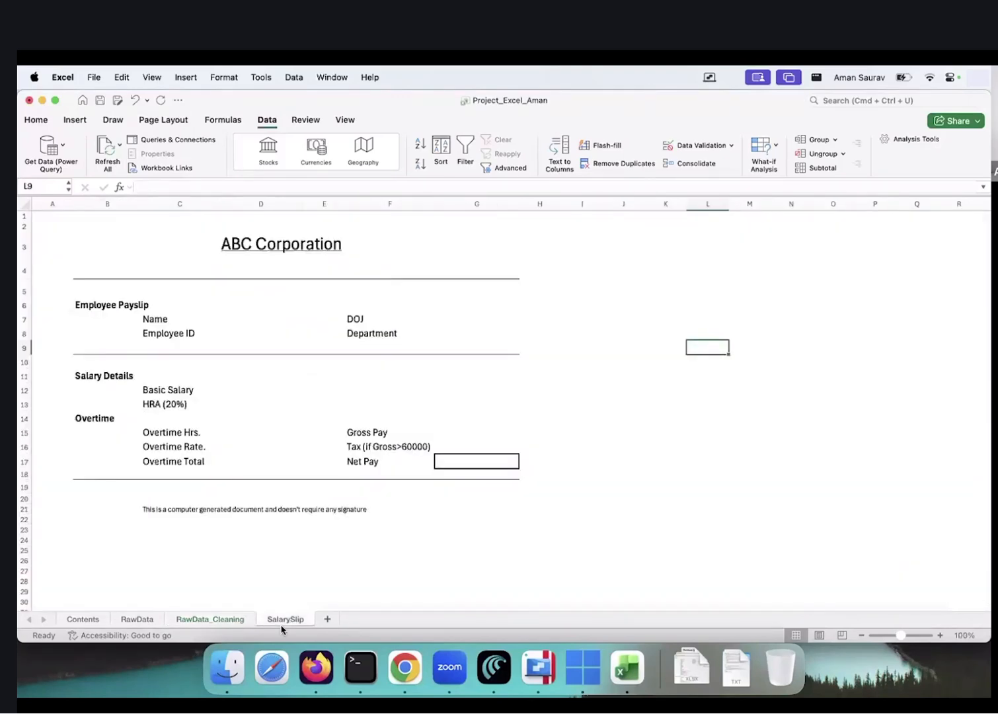
click(194, 318)
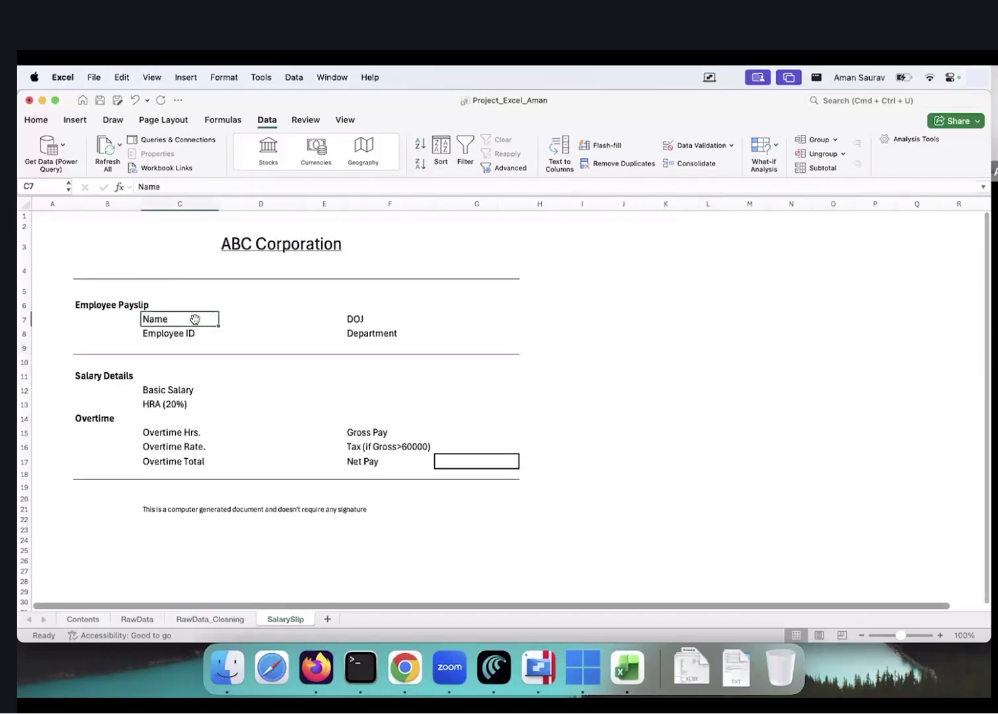
click(254, 317)
click(236, 321)
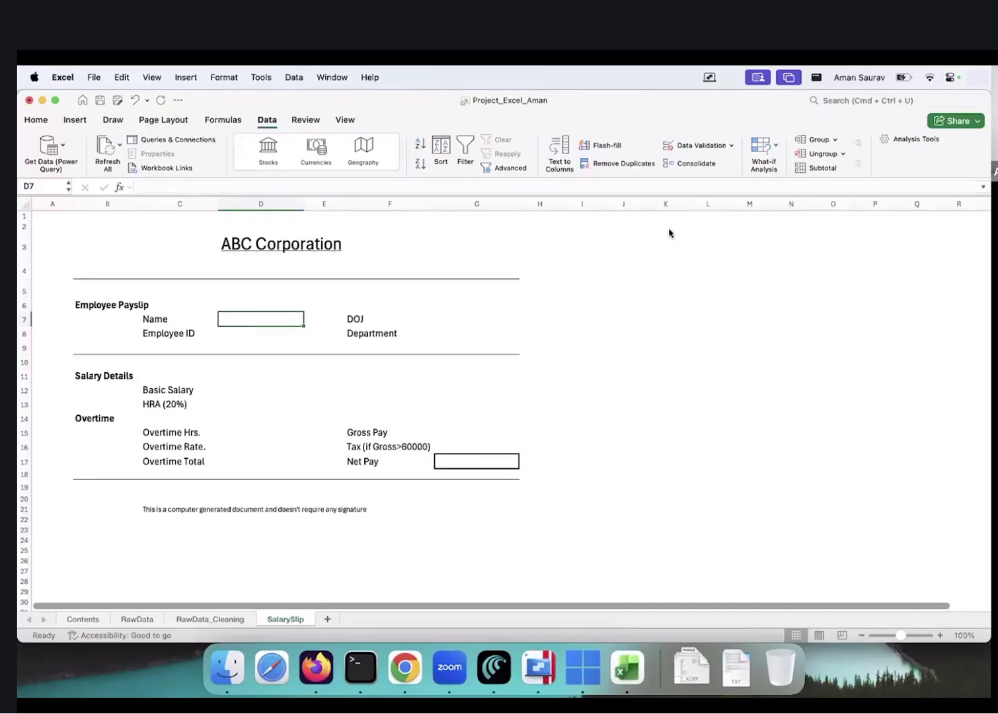
click(203, 619)
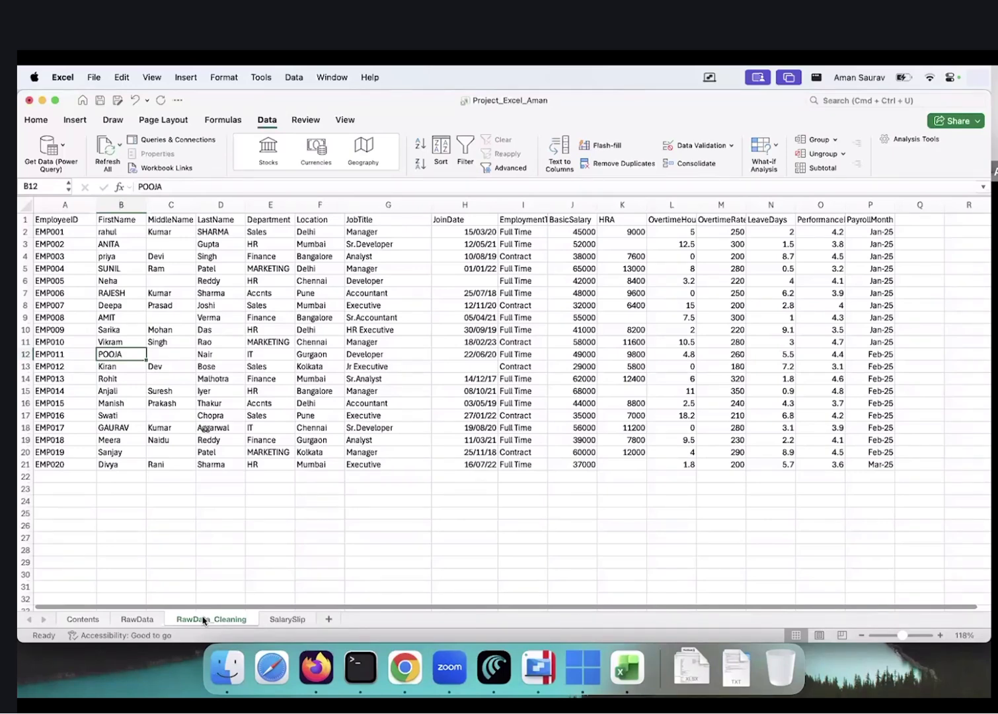
Enter =UNIQUE(E2:E21) in E24 to spill the department values below the table
click(269, 490)
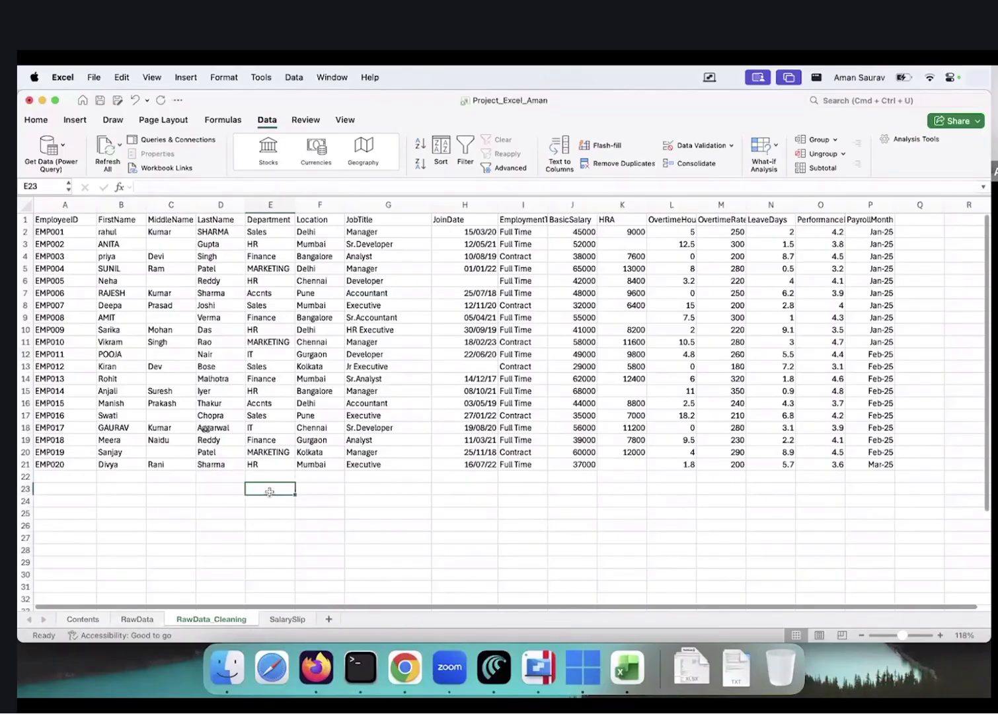
key(Down)
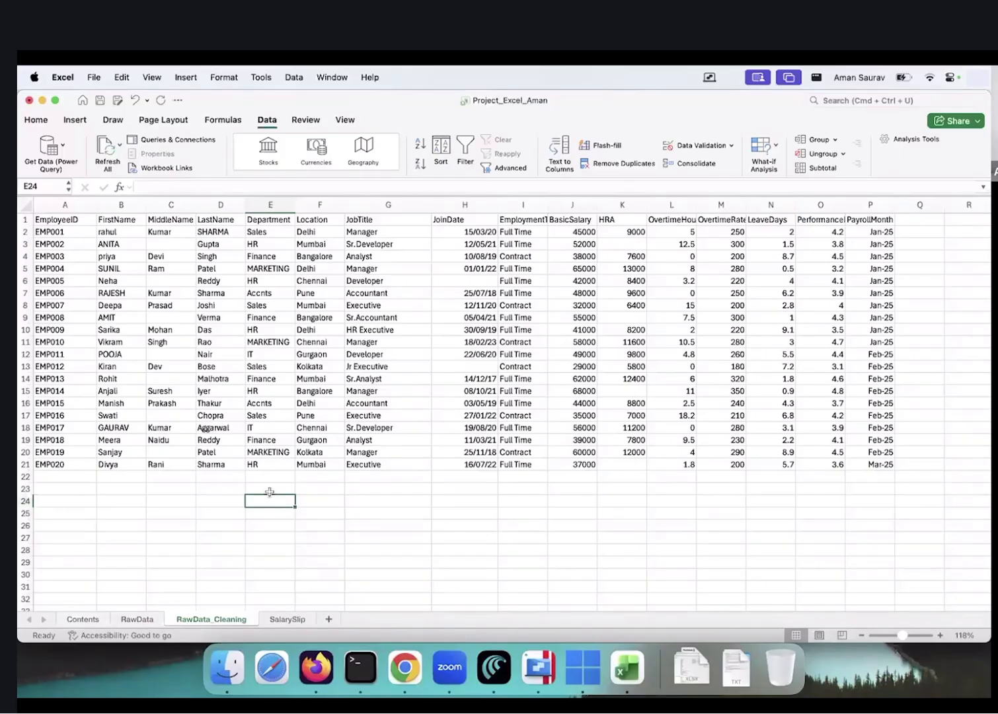
text(=uni)
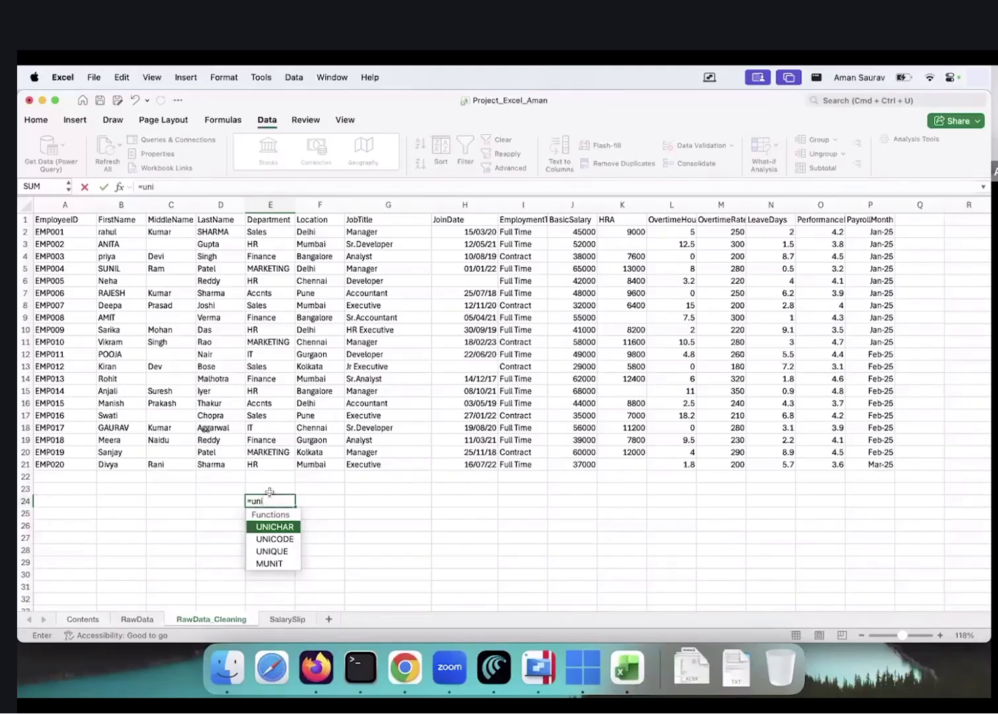
key(Down)
key(Down)
key(Tab)
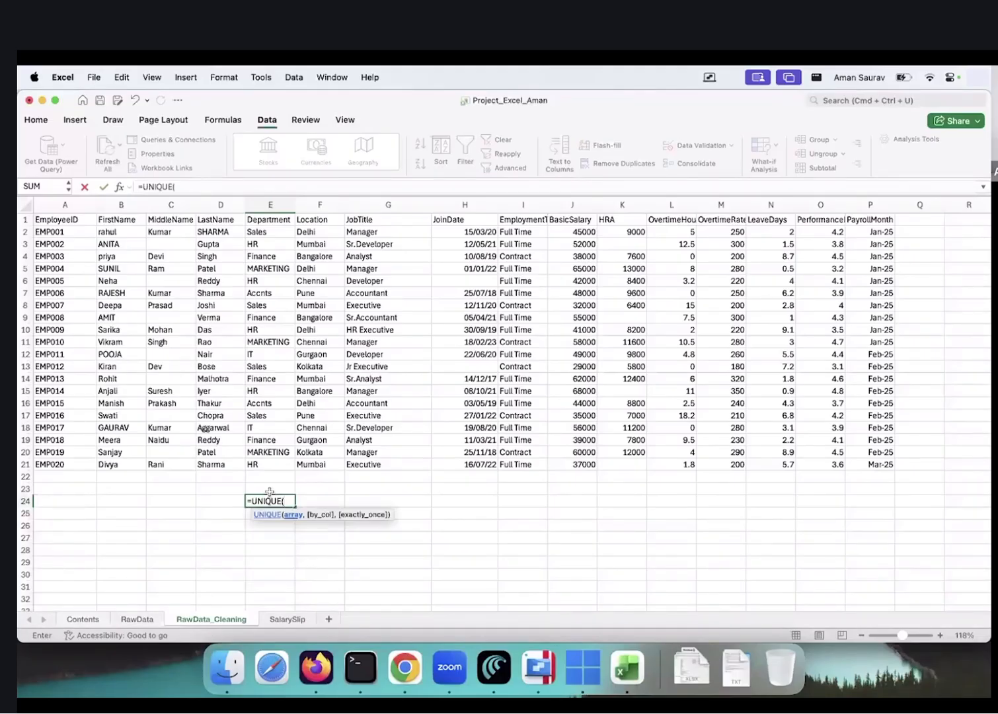
click(269, 231)
drag(275, 246, 272, 462)
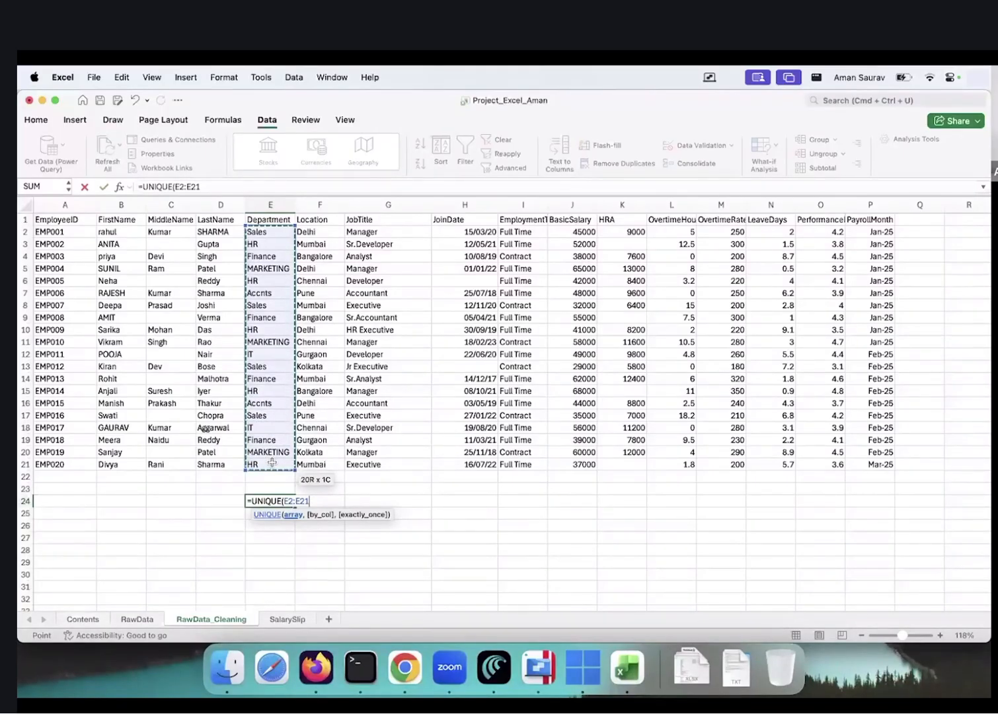
key(Return)
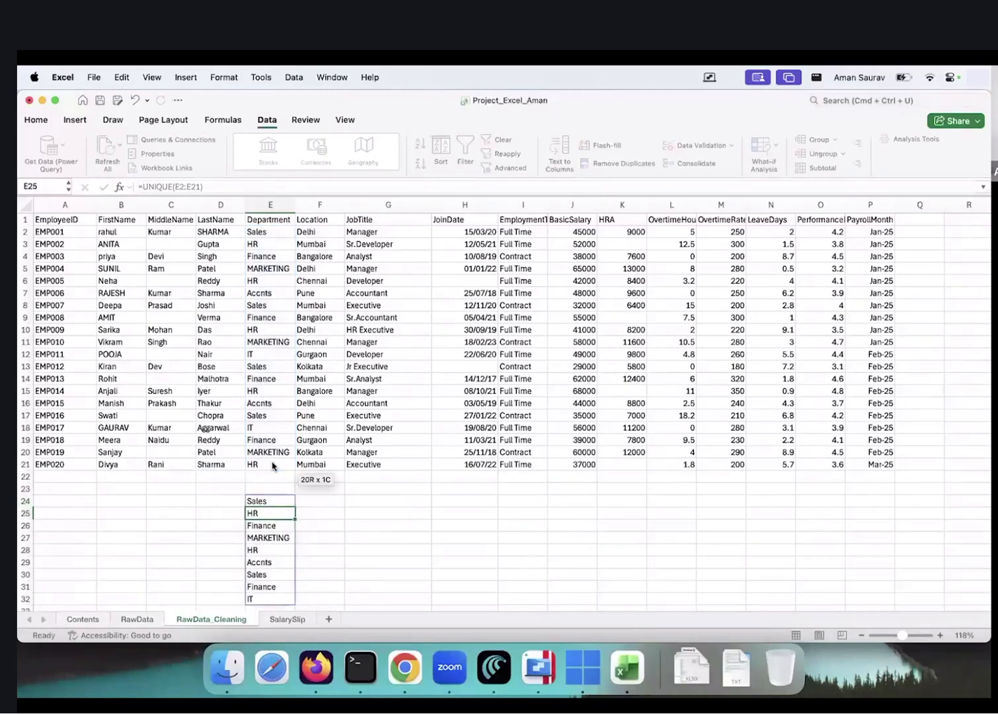
key(Up)
key(Up)
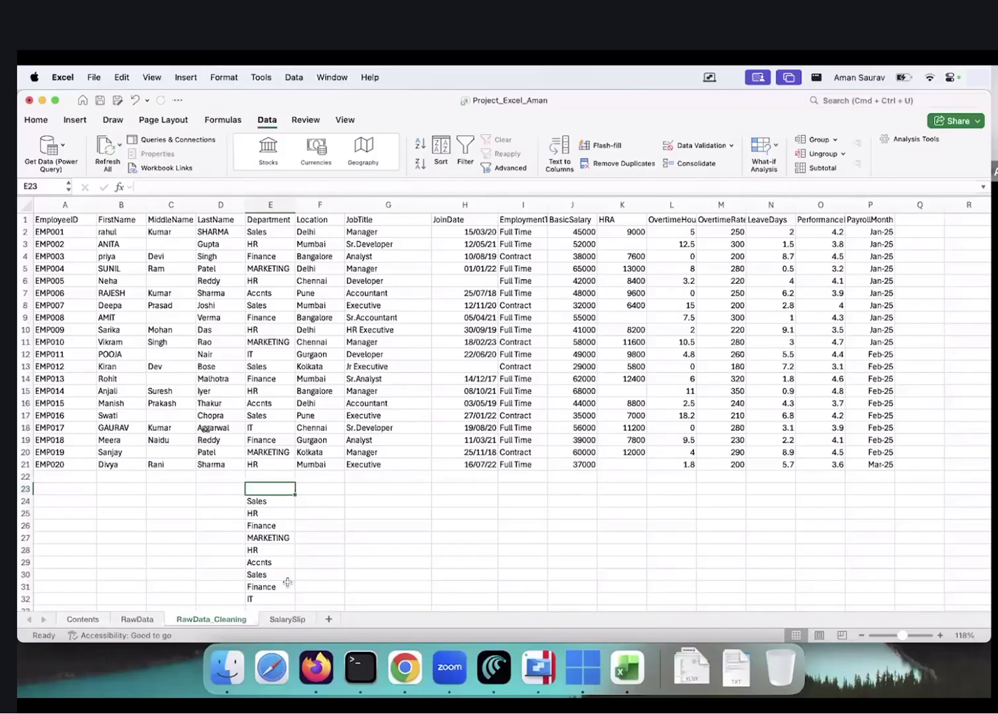
key(Down)
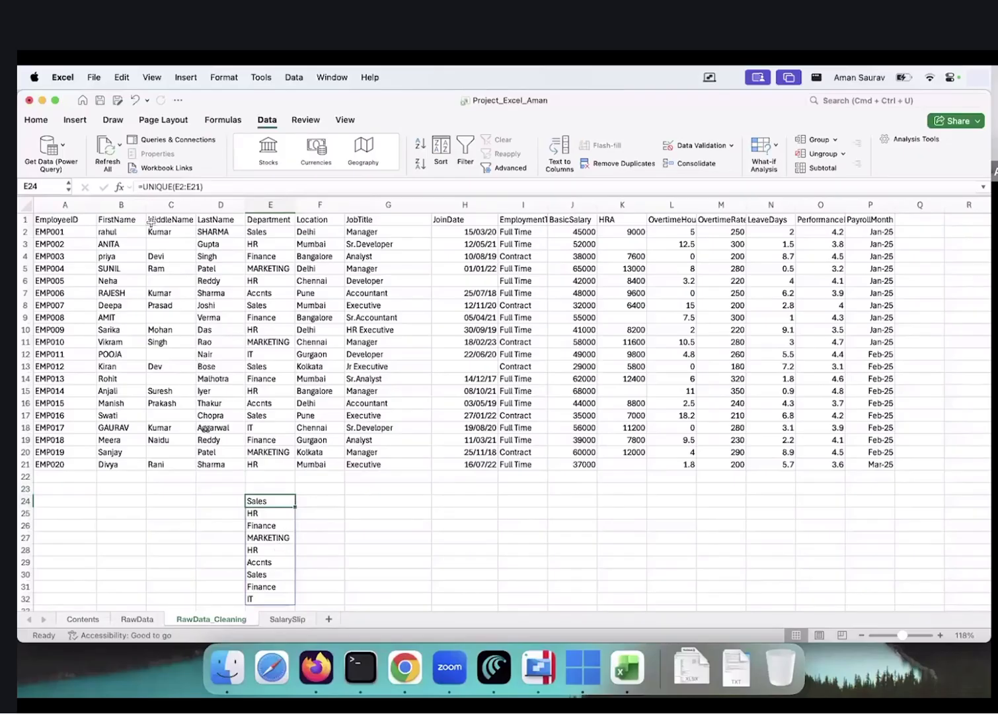
Wrap E24's formula as =SORT(UNIQUE(E2:E21)) so departments list alphabetically from Accnts to Sales
click(141, 187)
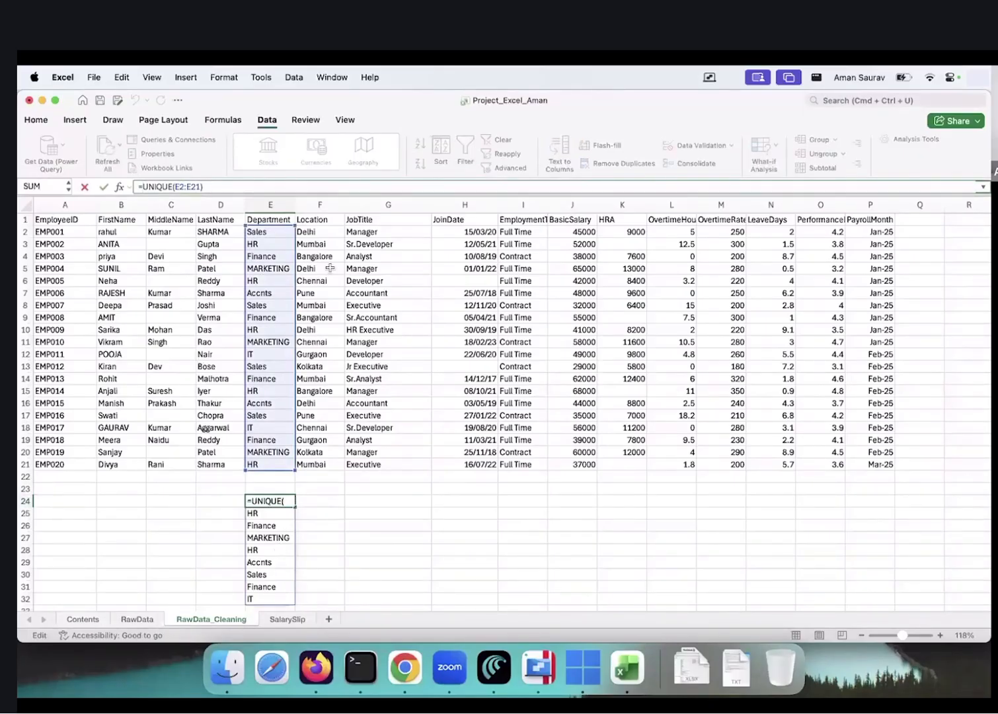
text(sort)
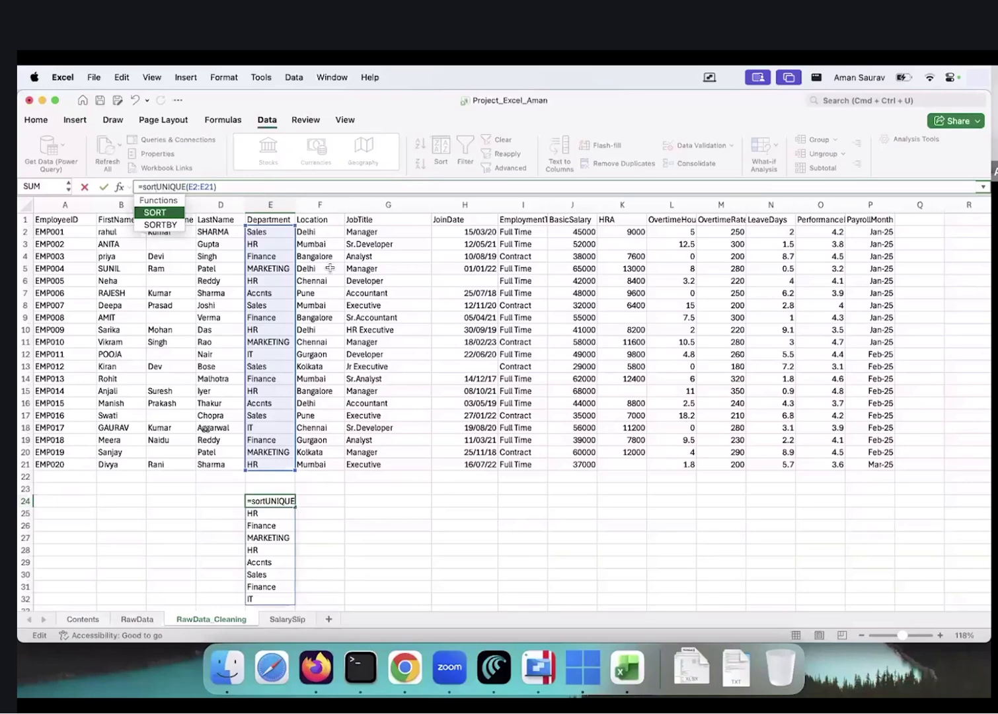
text(()
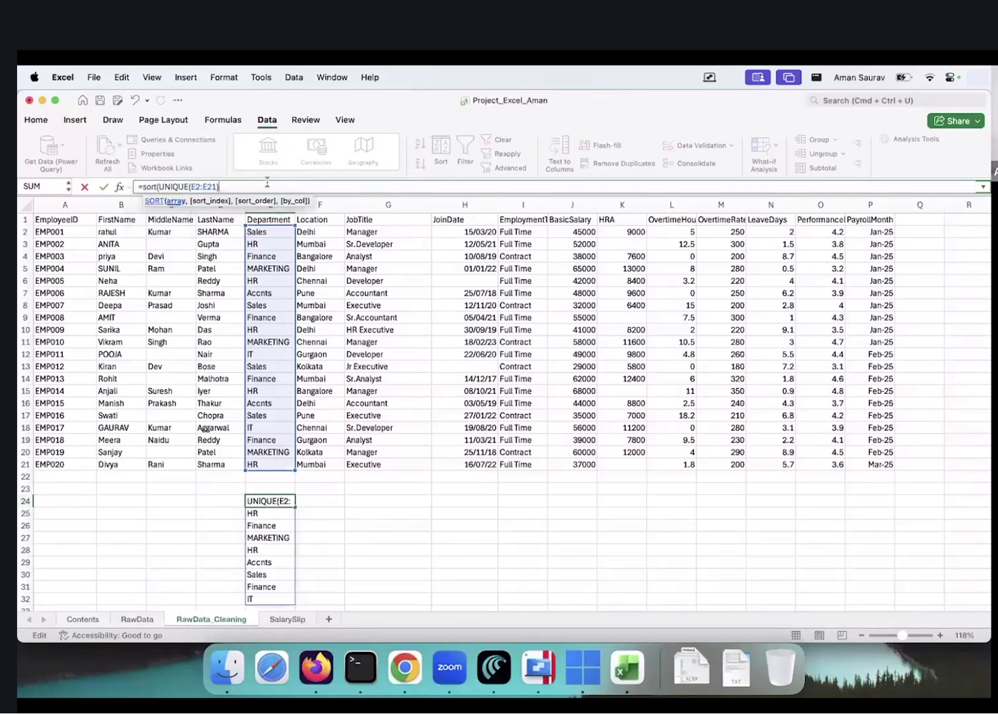
text())
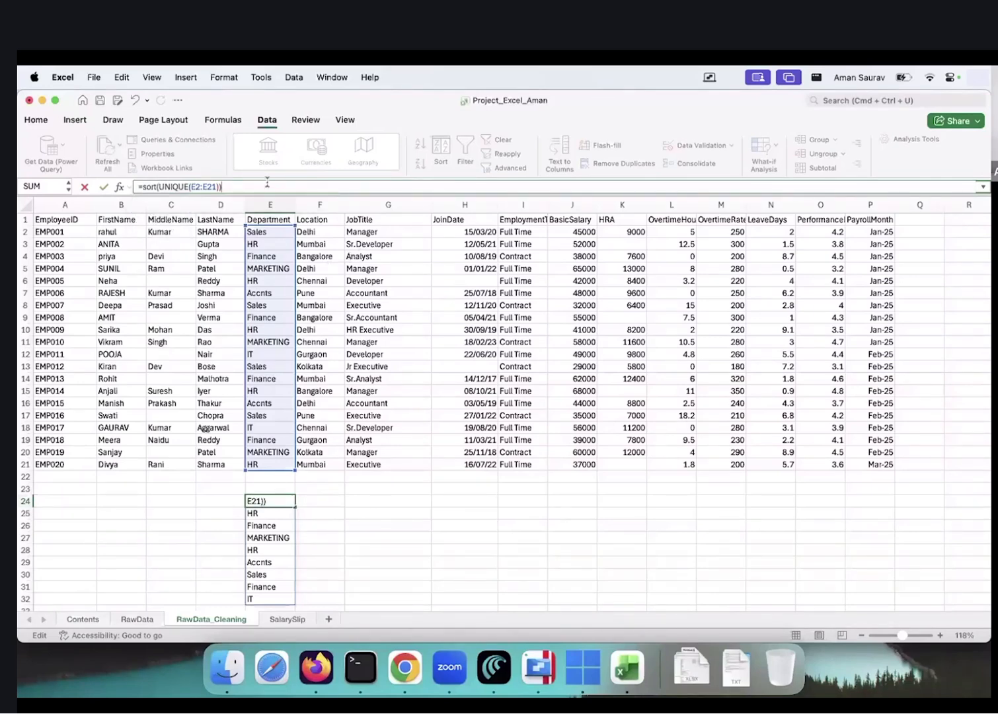
key(Return)
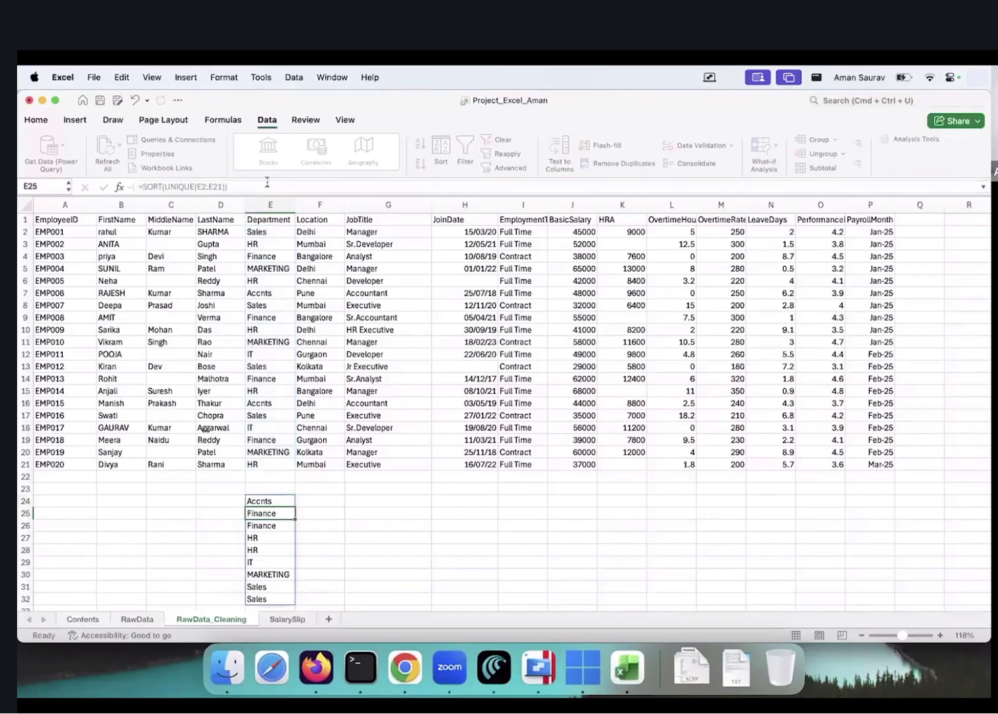
key(Right)
key(Right)
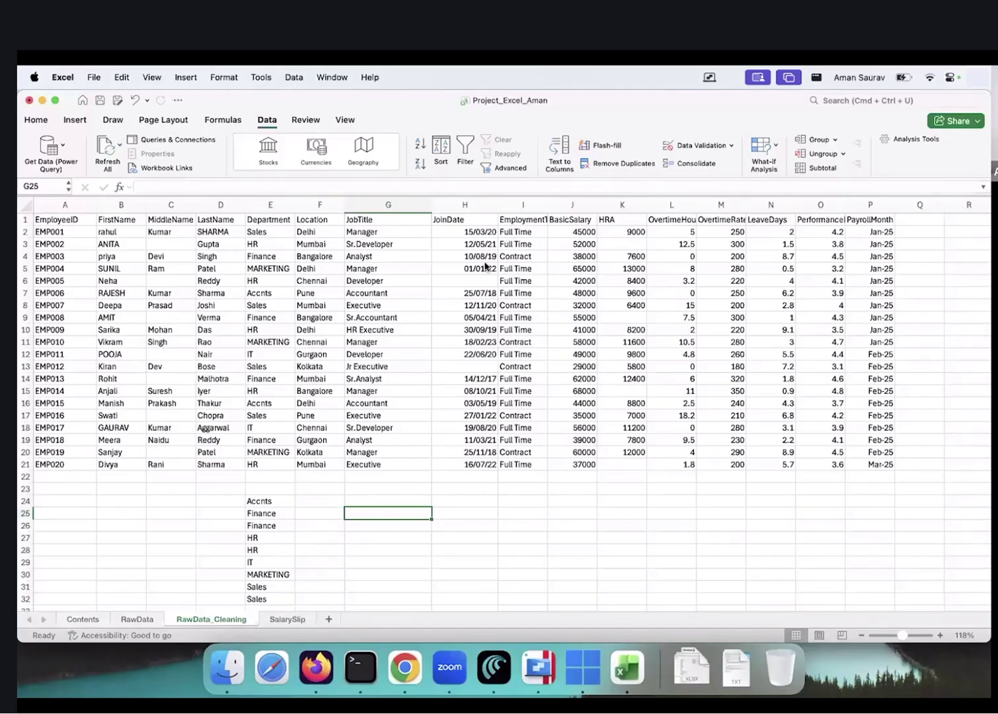
Enter =TRIM(E2) in R2 and fill it down through R21
click(961, 231)
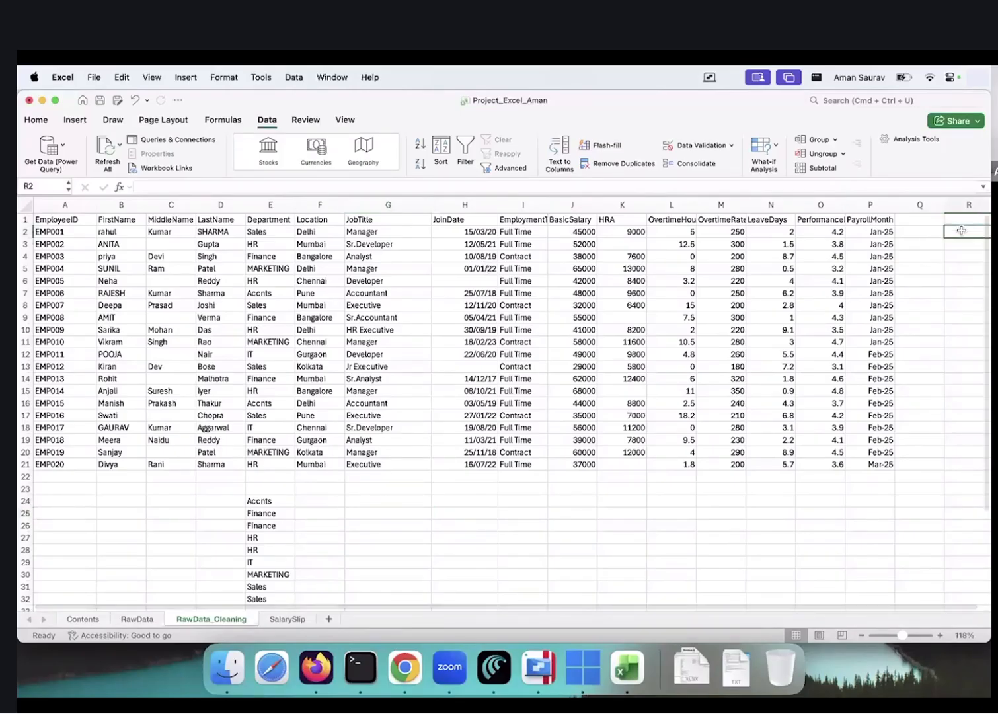
text(=TRIM()
key(Left)
key(Left)
key(Left)
key(Left)
key(Left)
key(Left)
key(Left)
key(Left)
key(Left)
key(Left)
key(Left)
key(Left)
key(Left)
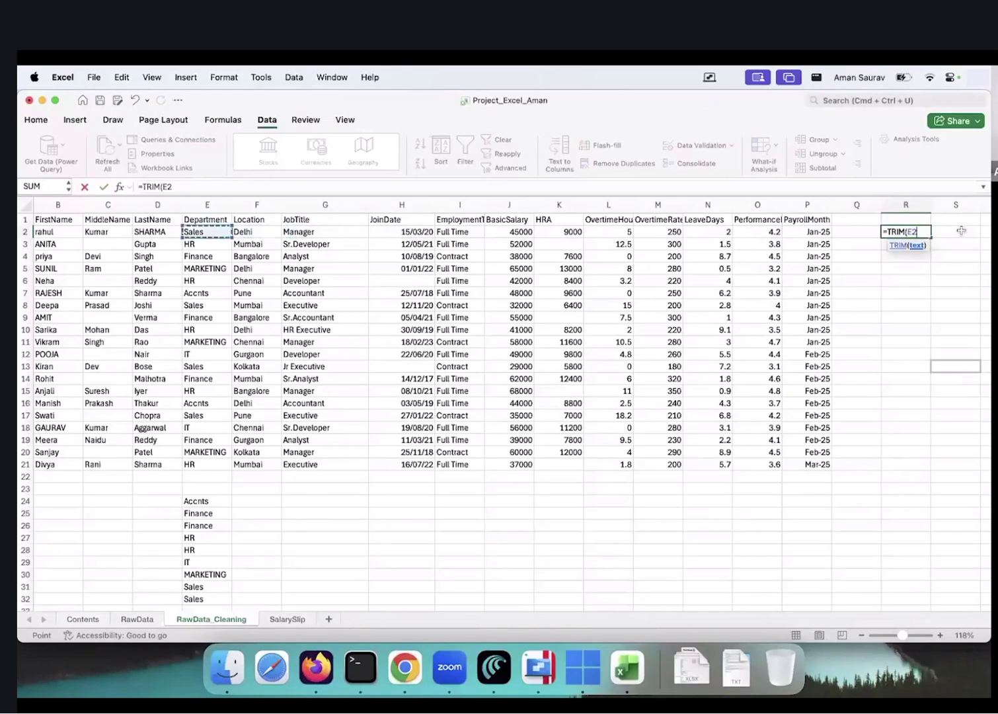
key(Return)
key(shift+Up)
key(shift+Down)
key(shift+Down)
key(shift+Down)
key(shift+Down)
key(shift+Down)
key(shift+Down)
key(shift+Down)
key(shift+Down)
key(shift+Down)
key(shift+Down)
key(shift+Down)
key(shift+Down)
key(shift+Down)
key(shift+Down)
key(shift+Down)
key(shift+Down)
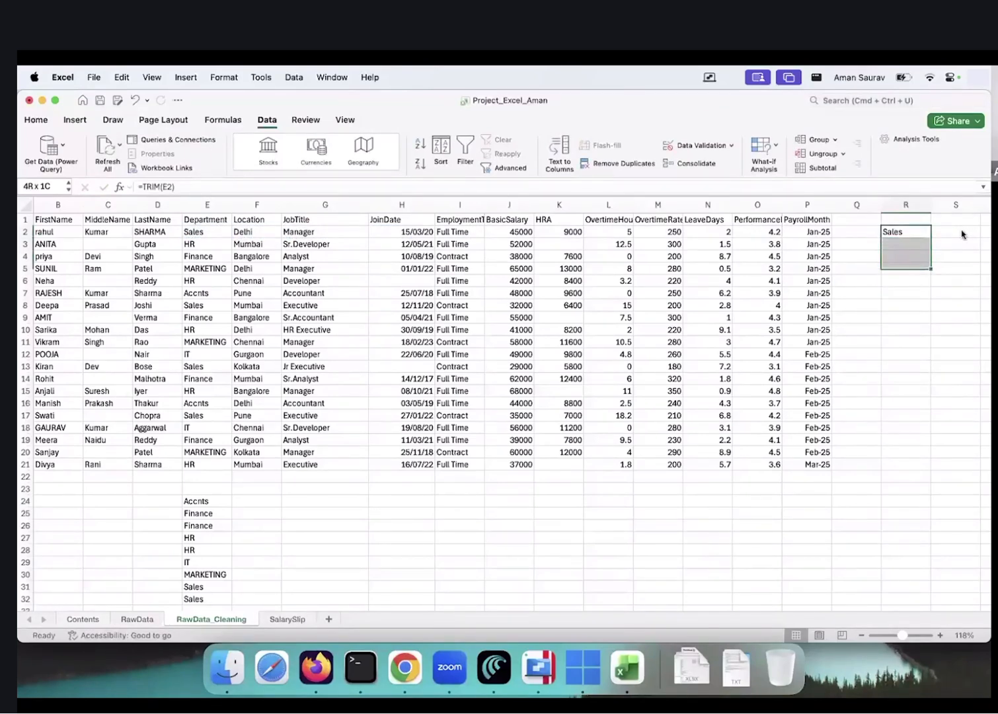
key(shift+Down)
key(shift+Down)
key(ctrl+d)
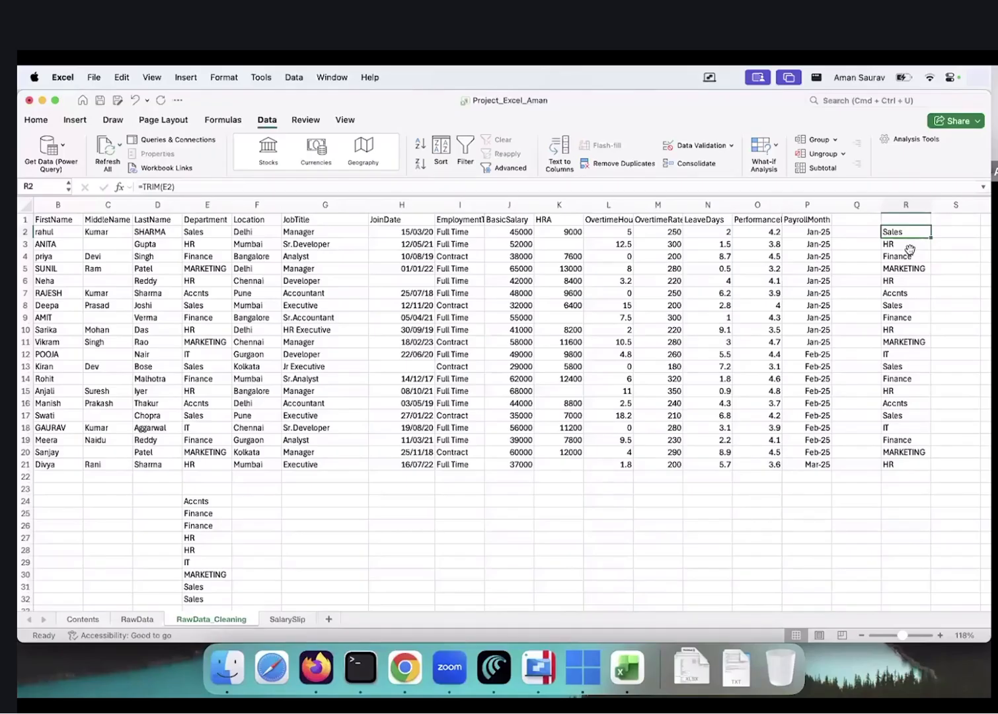
Copy the SORT(UNIQUE) formula from E24 into R24 to list the six trimmed departments
key(Down)
key(Down)
key(Down)
key(Down)
key(Down)
key(Down)
key(Down)
key(Down)
key(Down)
key(Down)
key(Down)
key(Down)
key(Down)
key(Down)
key(Down)
key(Down)
key(Down)
key(Down)
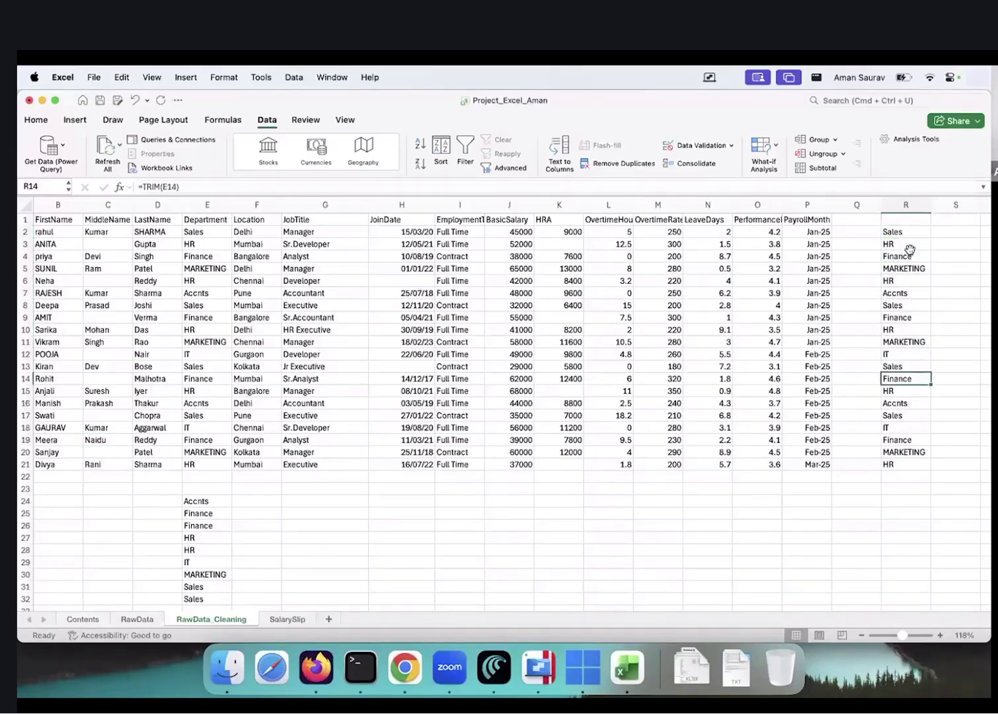
key(Down)
key(Down)
key(Down)
key(Down)
key(ctrl+Left)
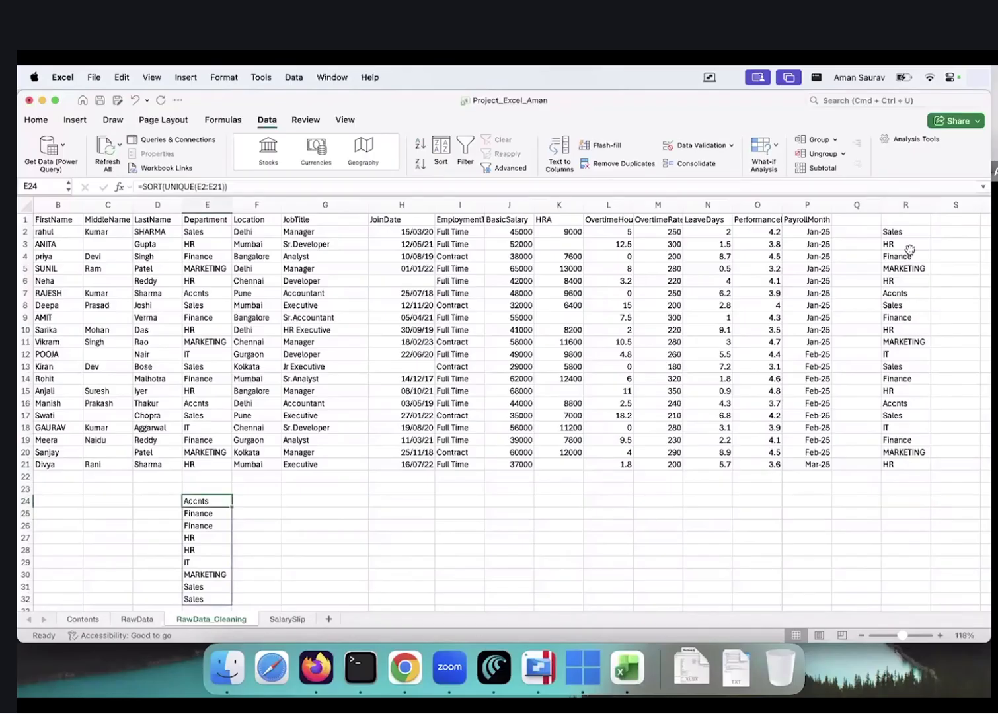
key(super+c)
key(Right)
key(Right)
key(Right)
key(Right)
key(Right)
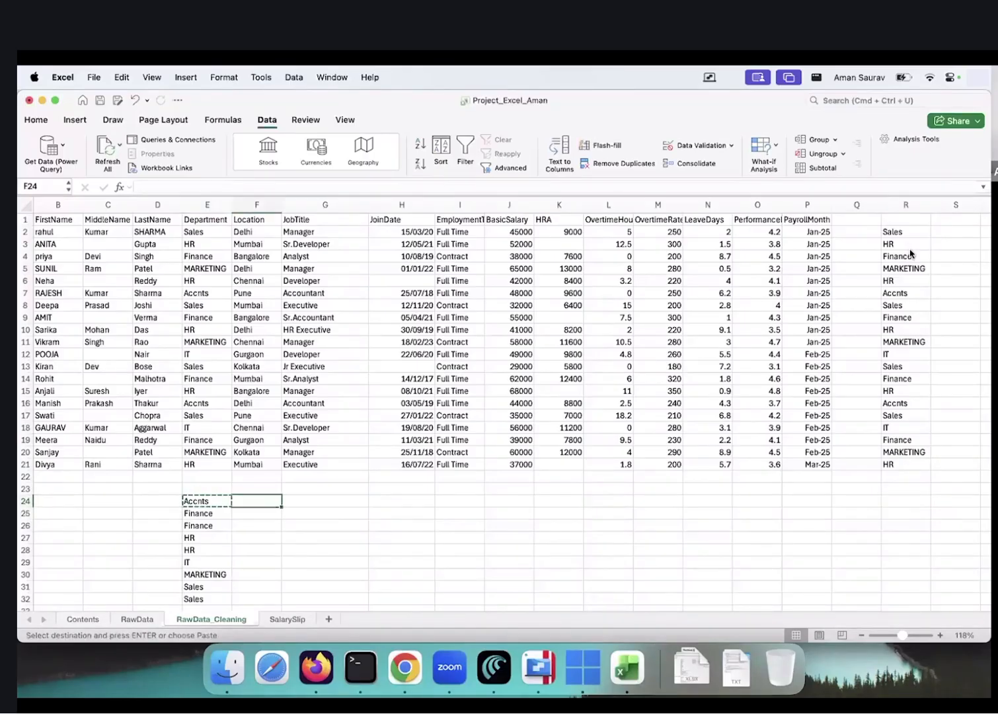
key(Right)
key(Right)
key(Right)
key(Right)
key(Right)
key(Right)
key(Right)
key(Right)
key(super+v)
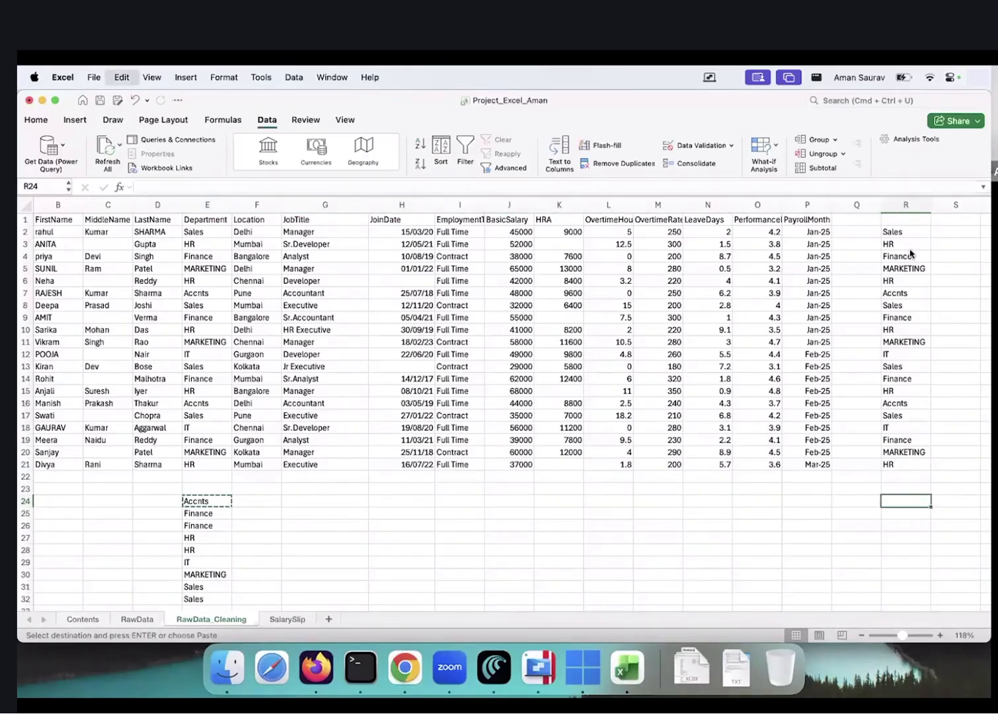
key(Up)
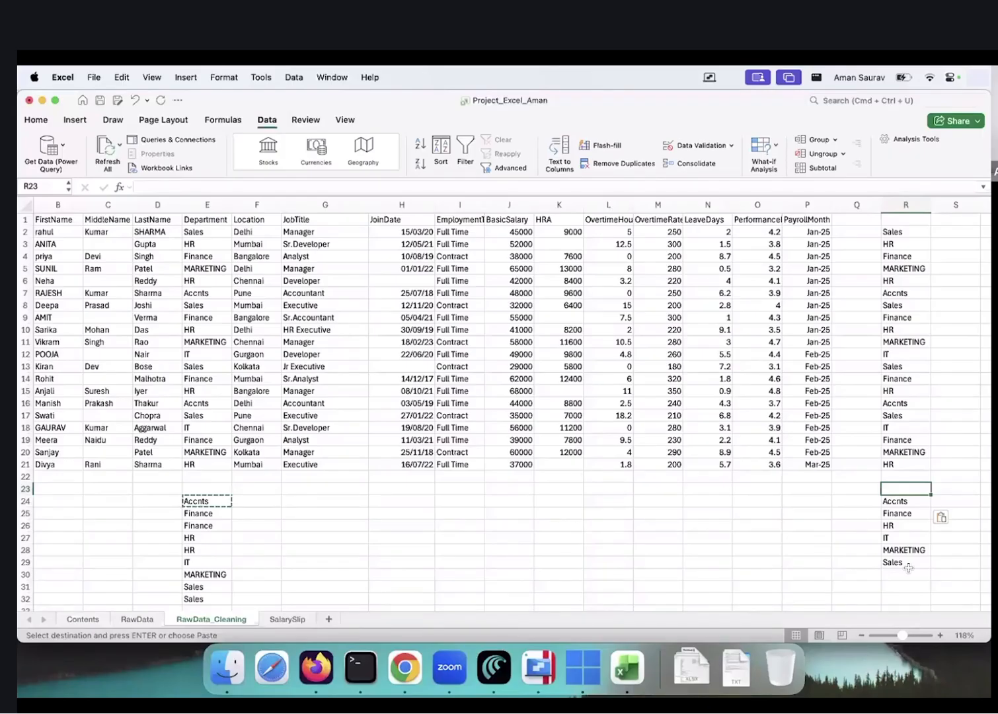
Enter =FORMULATEXT(E24) in F24 to display E24's formula as text
key(Down)
key(Right)
text(=form)
key(Escape)
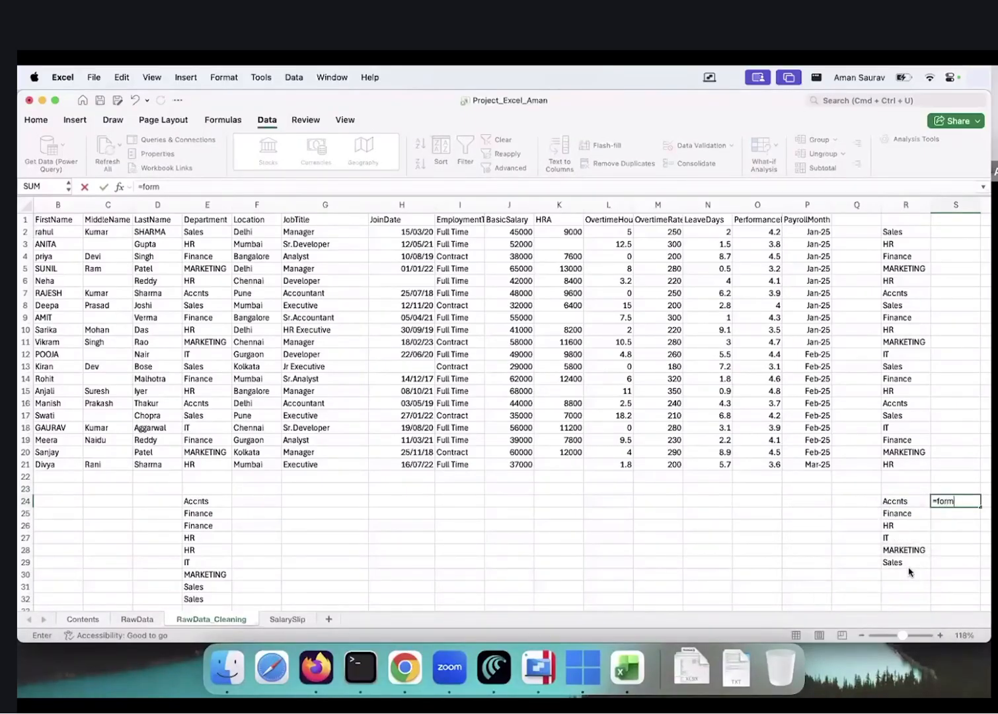
key(Escape)
key(Left)
key(Left)
key(Left)
key(Left)
key(Left)
key(Left)
key(Left)
key(Left)
key(Left)
key(Left)
key(Left)
key(Left)
key(Left)
text(=form)
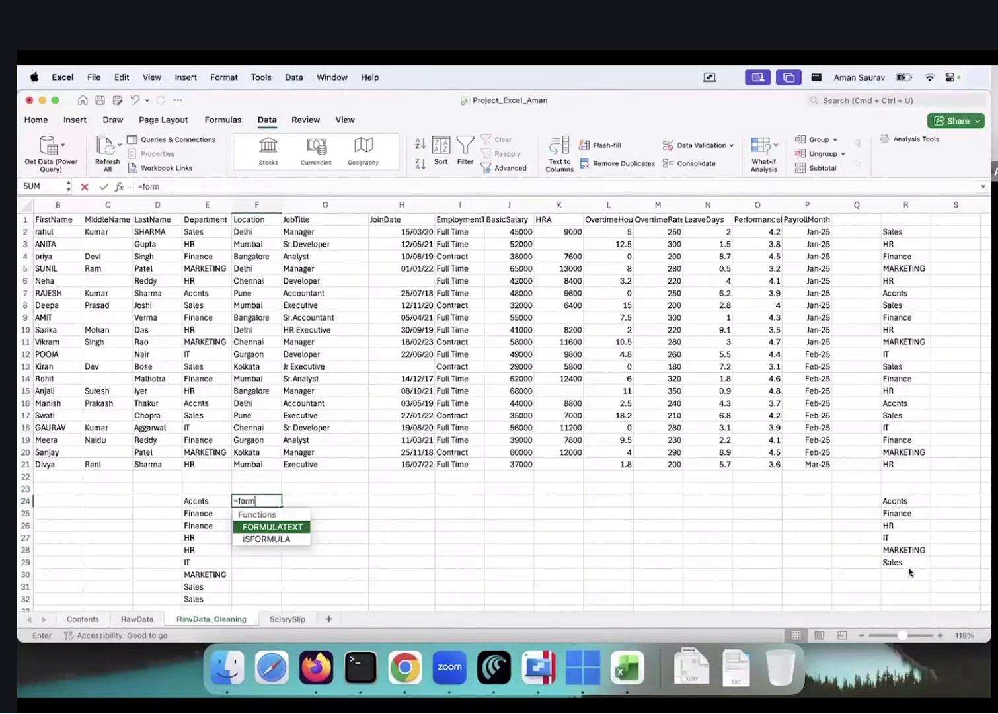
key(Left)
key(Right)
text(=form)
key(Tab)
text(E24))
key(Return)
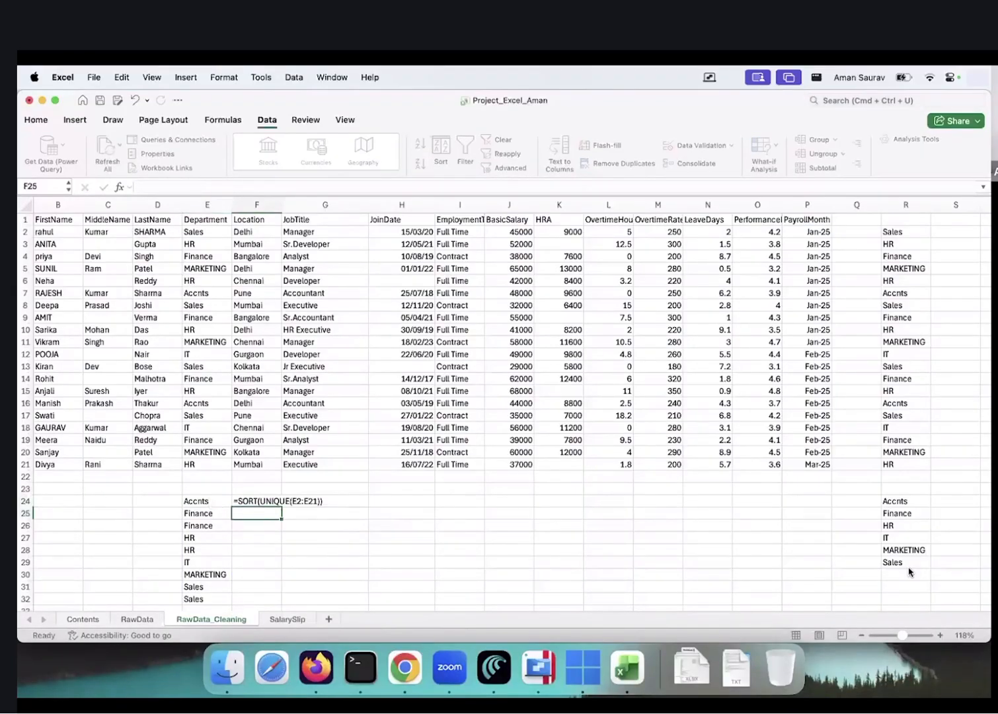
key(Up)
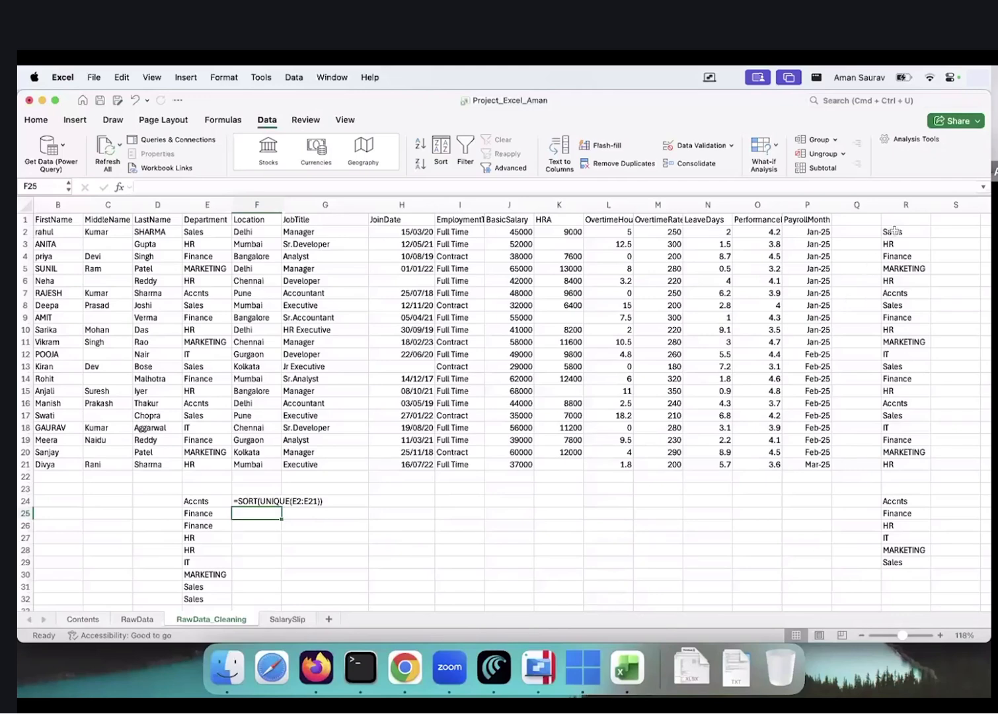
Copy the trimmed departments in R2:R21, then back out of pasting and reselect R2
drag(898, 228, 918, 452)
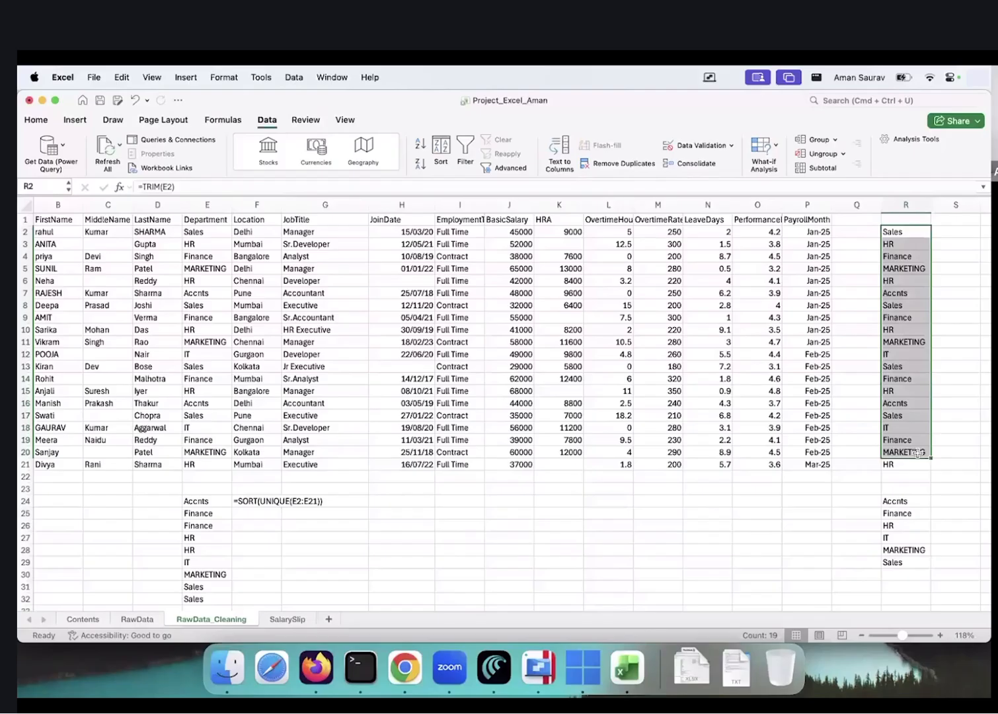
key(Up)
key(Down)
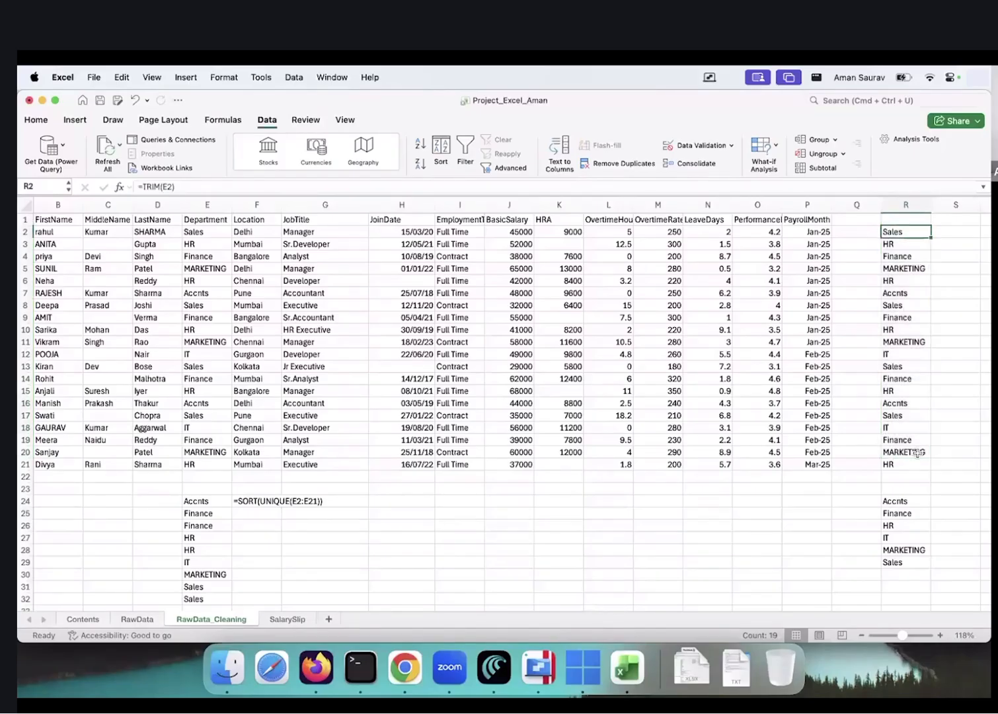
key(ctrl+shift+Down)
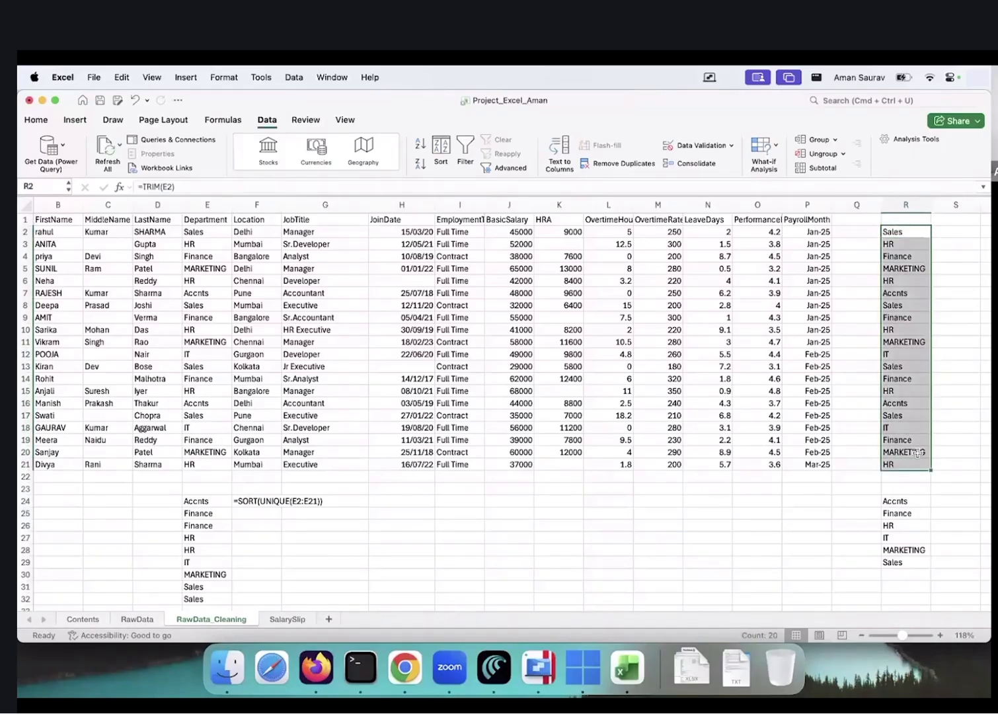
key(super+c)
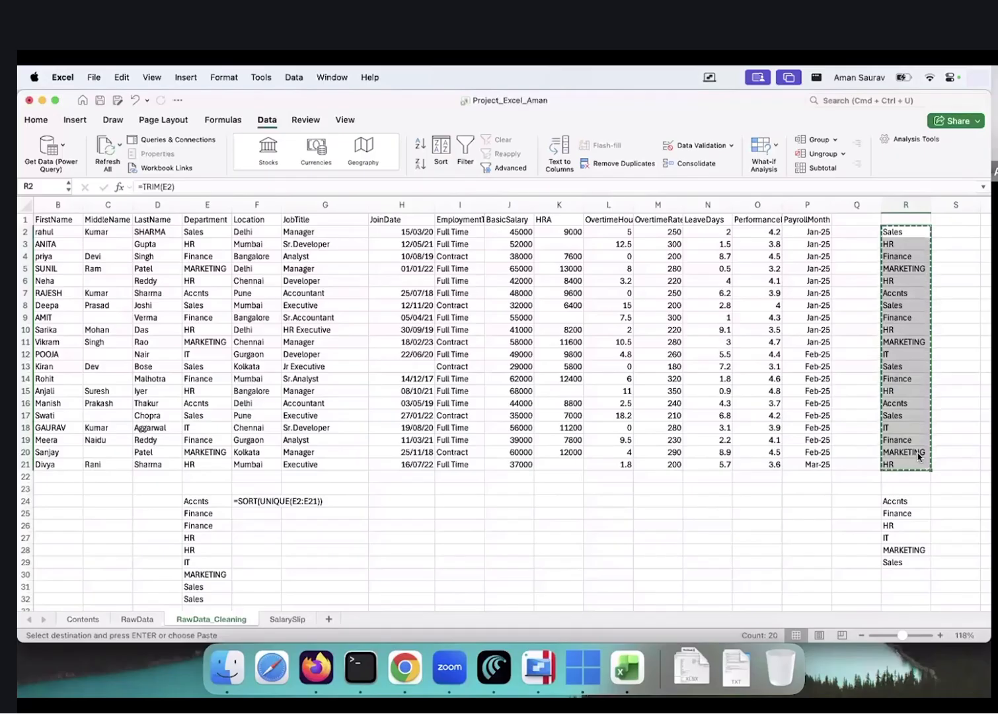
key(Left)
key(Left)
key(Left)
key(Left)
key(Left)
key(Left)
key(Left)
key(Left)
key(Left)
key(Left)
key(Left)
key(Left)
key(Left)
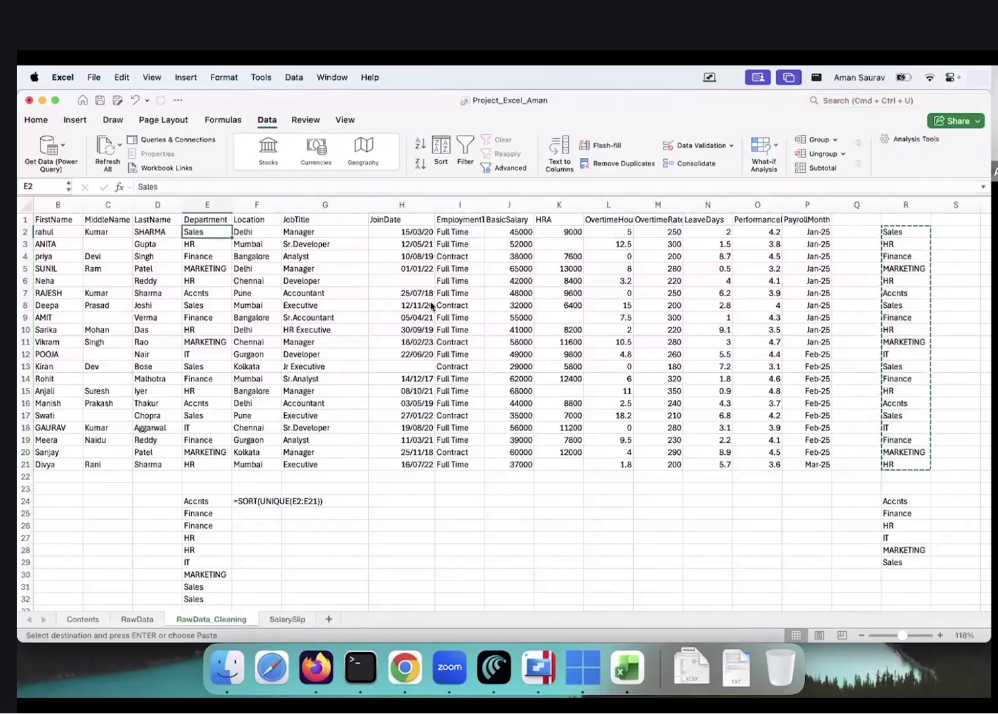
click(36, 120)
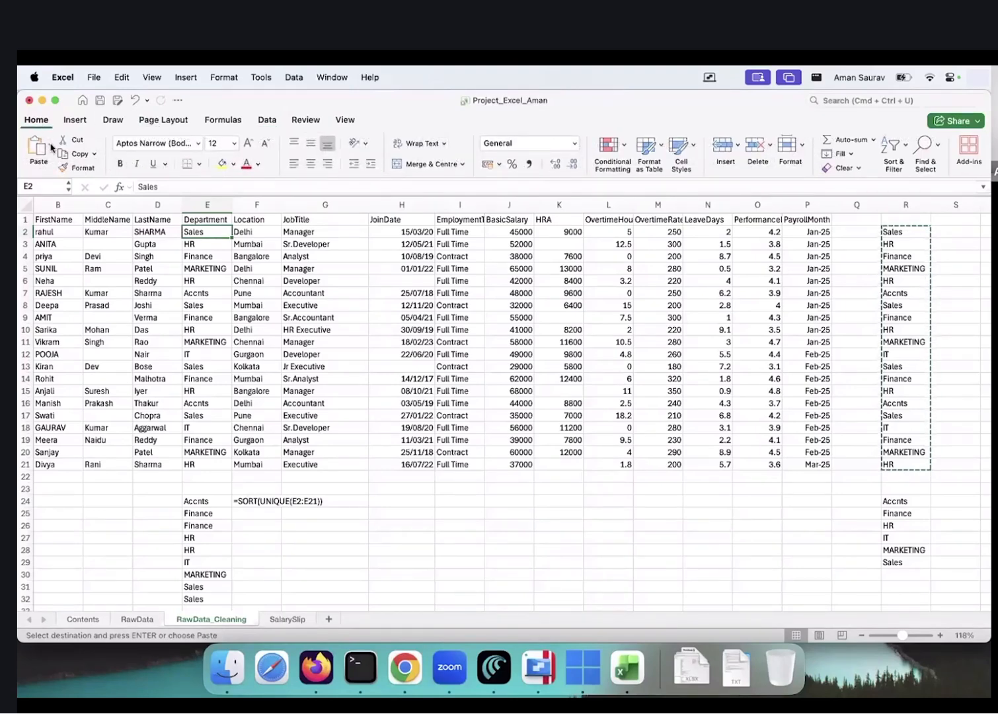
click(51, 147)
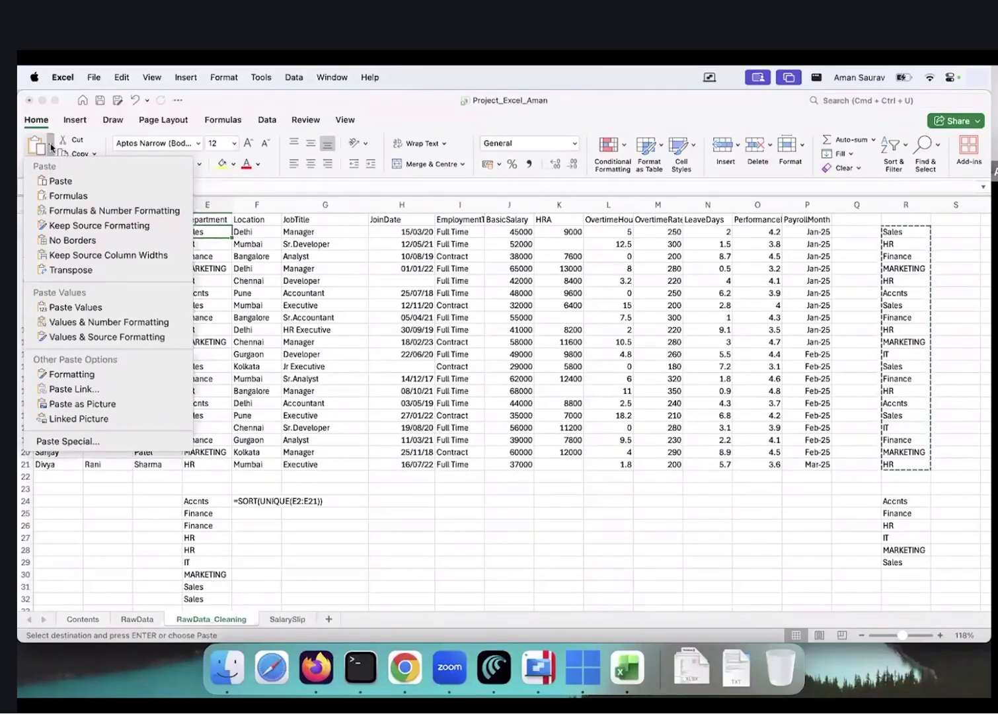
click(51, 146)
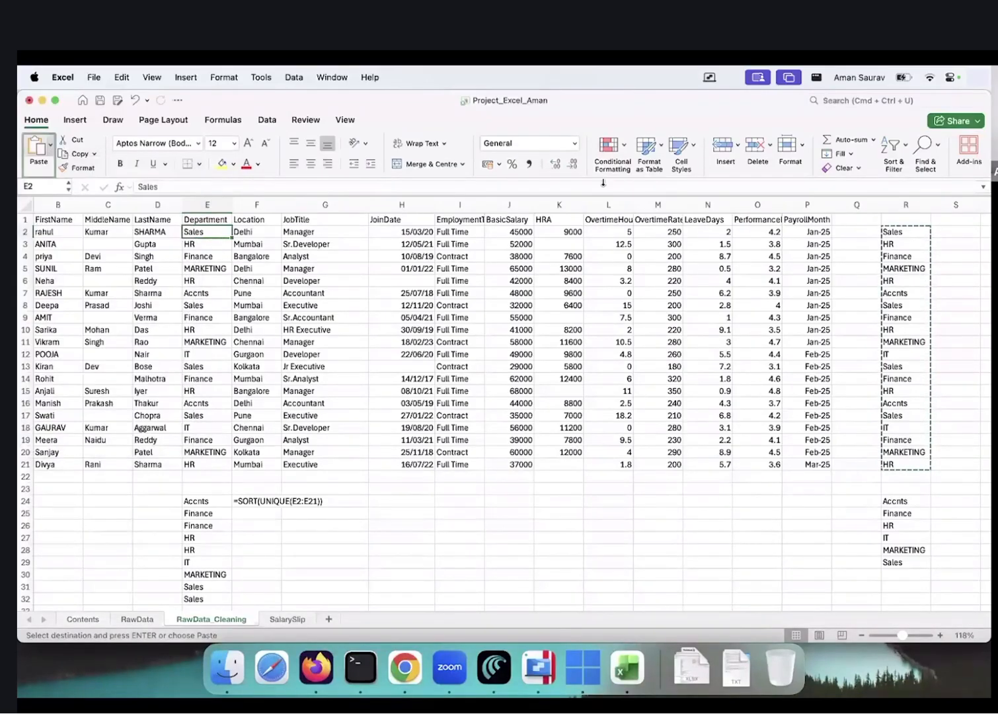
click(857, 293)
click(920, 232)
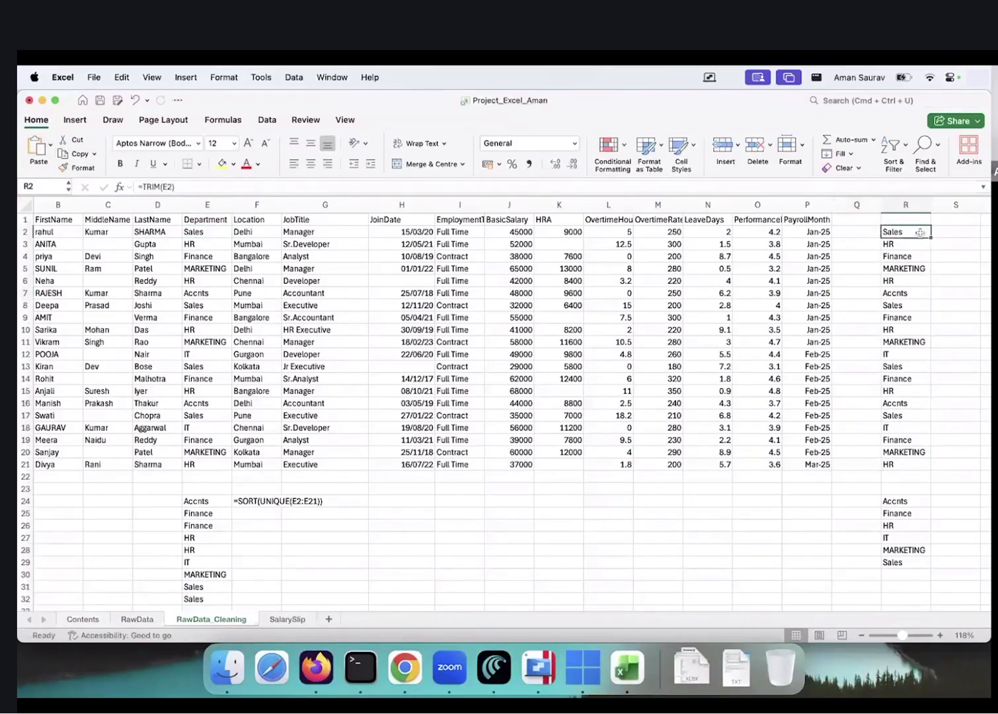
click(958, 234)
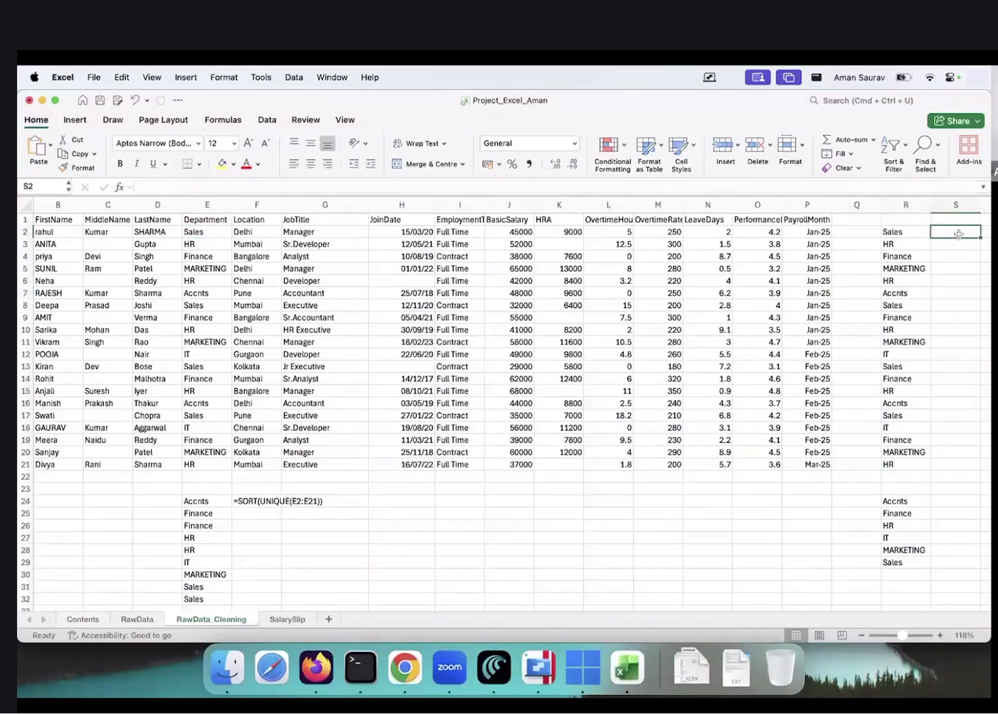
click(911, 235)
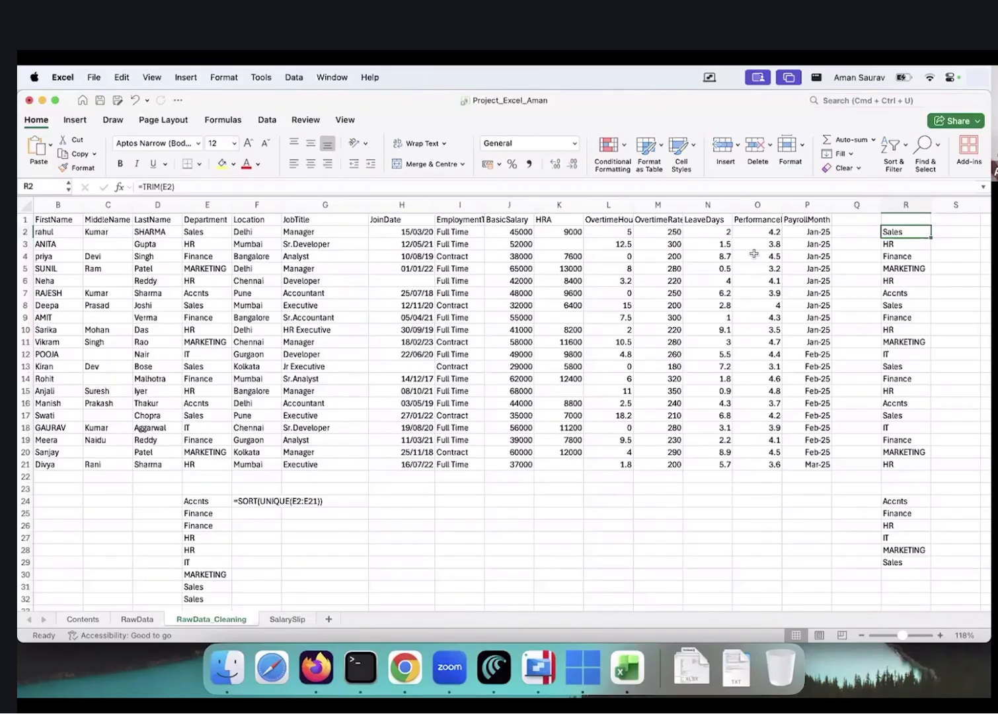
Paste the trimmed R2:R21 values over the Department column from E2 as values only
key(super+shift+Down)
key(super+c)
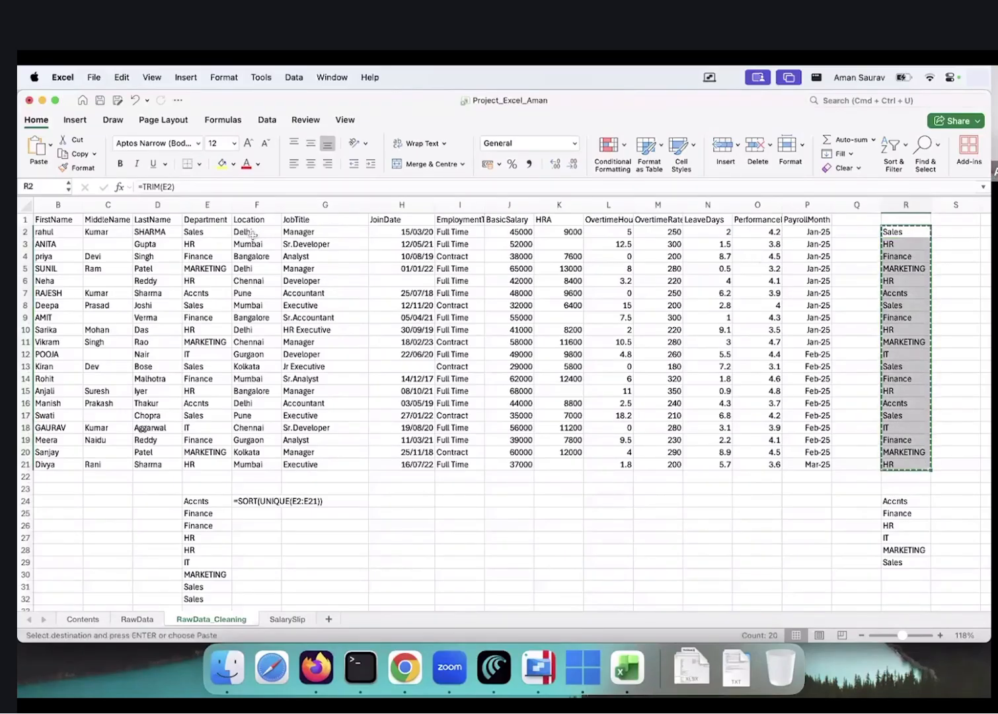
click(208, 230)
click(51, 147)
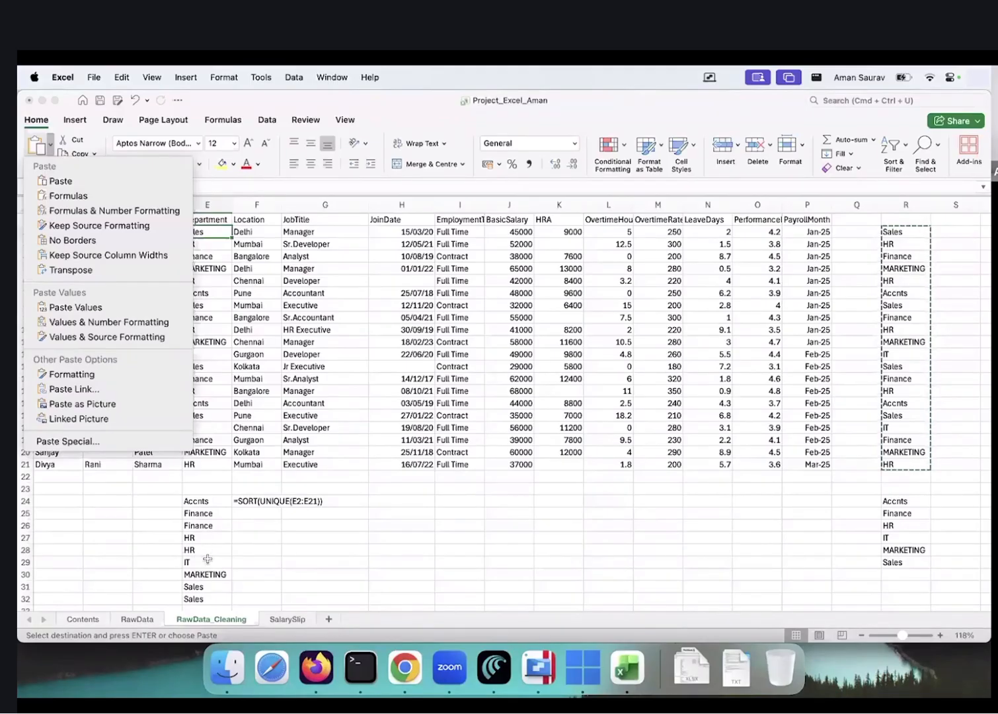
click(127, 306)
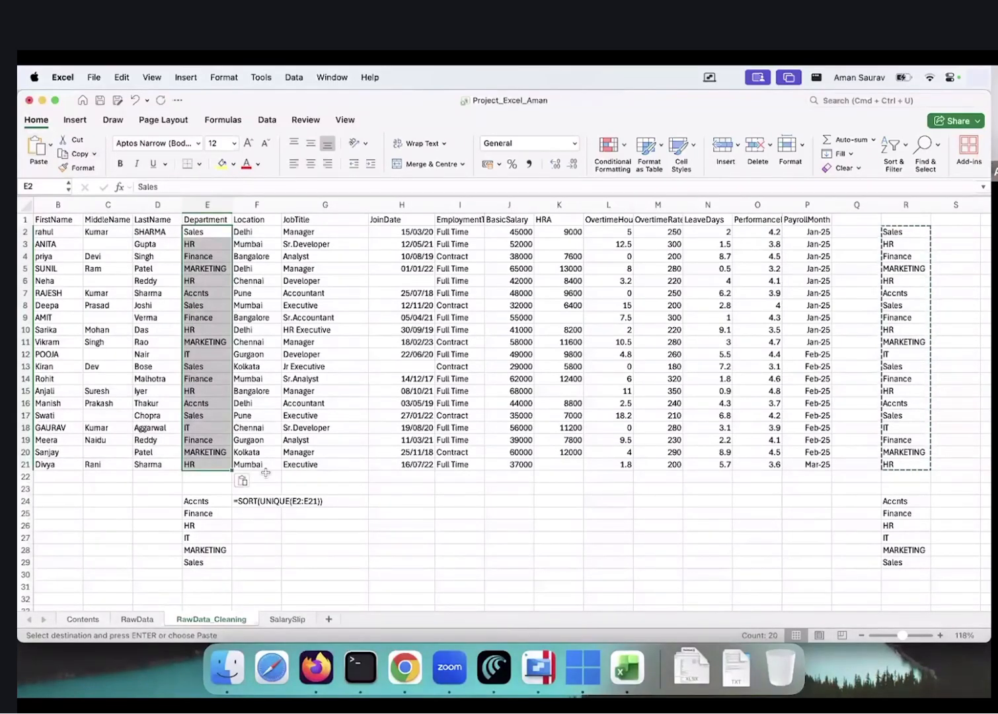
key(Escape)
key(Right)
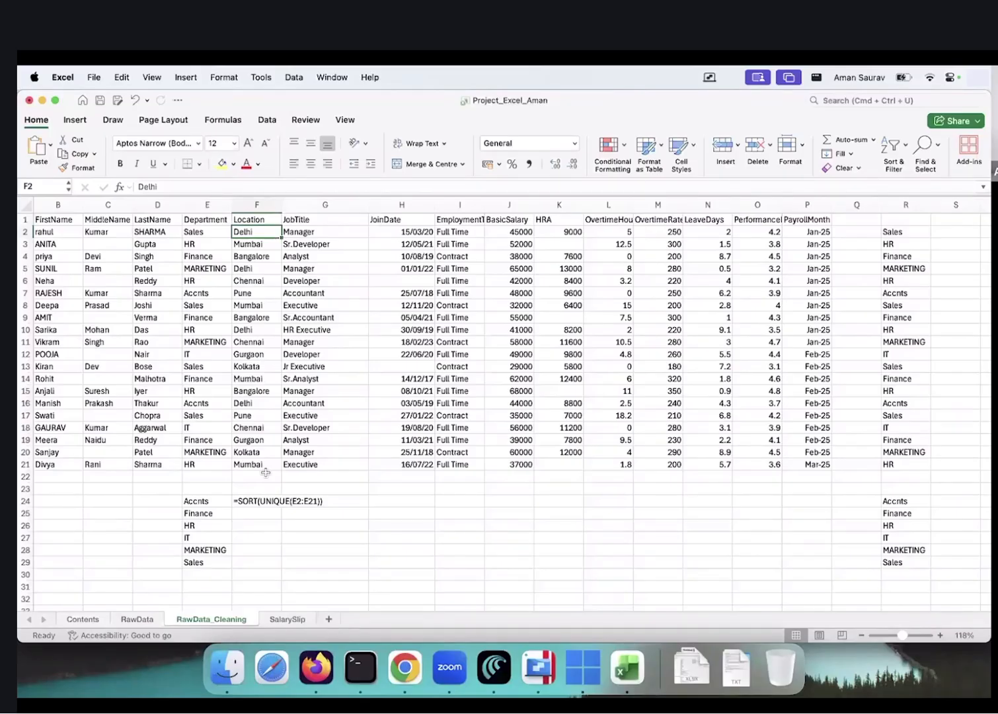
key(Right)
key(Right)
key(Right)
key(Right)
key(Right)
key(Right)
key(Right)
key(Right)
key(Right)
key(Right)
key(Right)
key(Right)
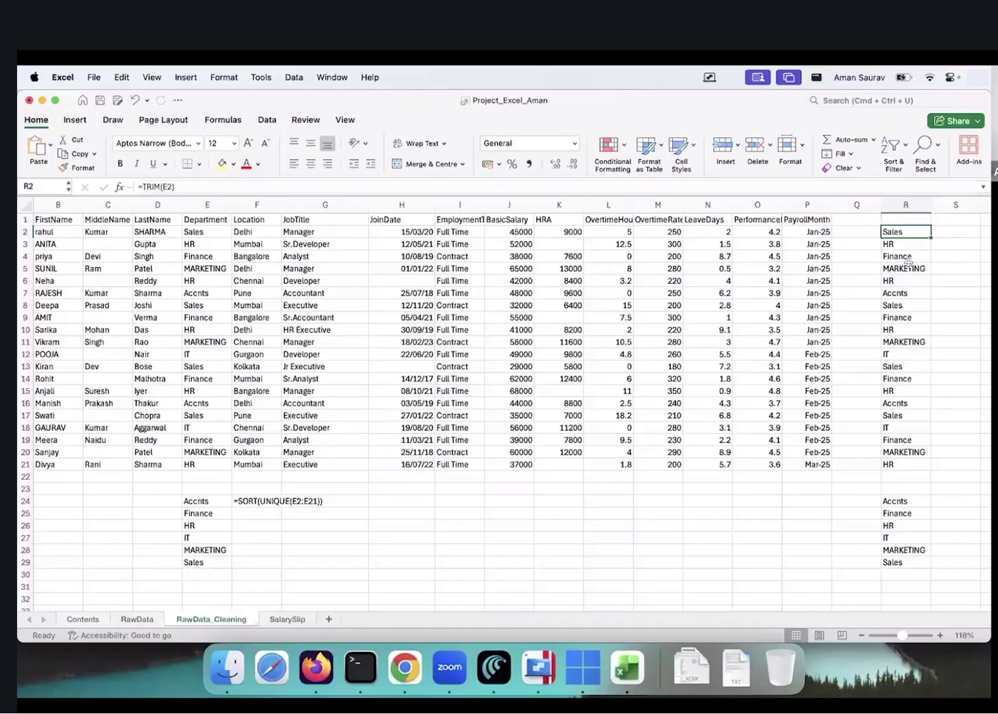
Insert 'ou' into the Accnts entries in E7 and E16 so both read Accounts
click(207, 505)
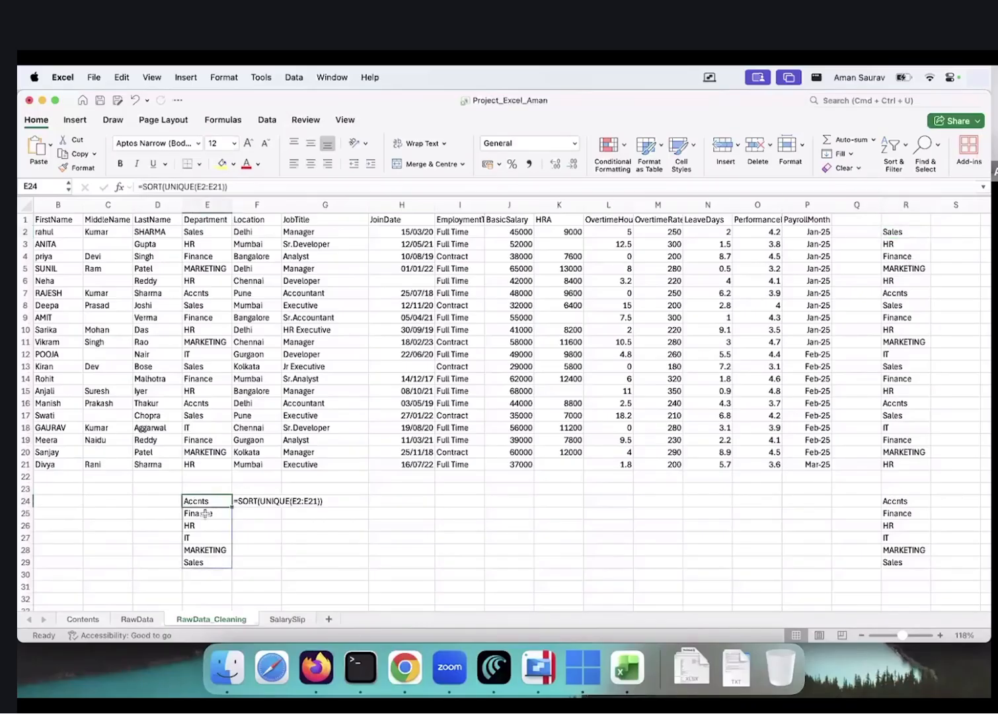
click(215, 294)
click(150, 187)
text(ou)
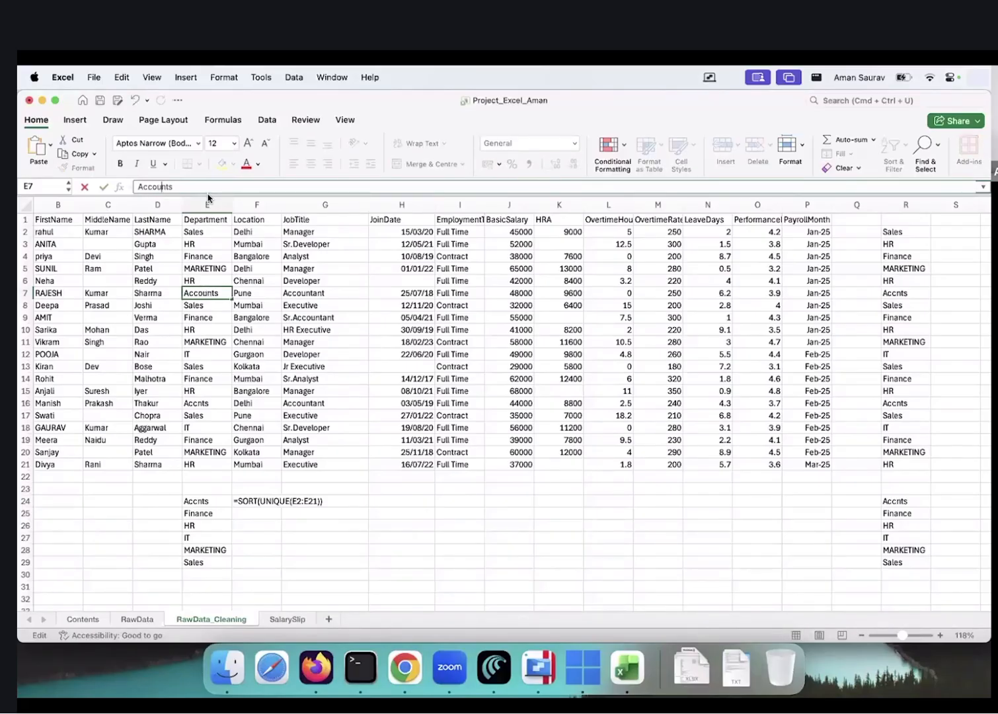
key(Return)
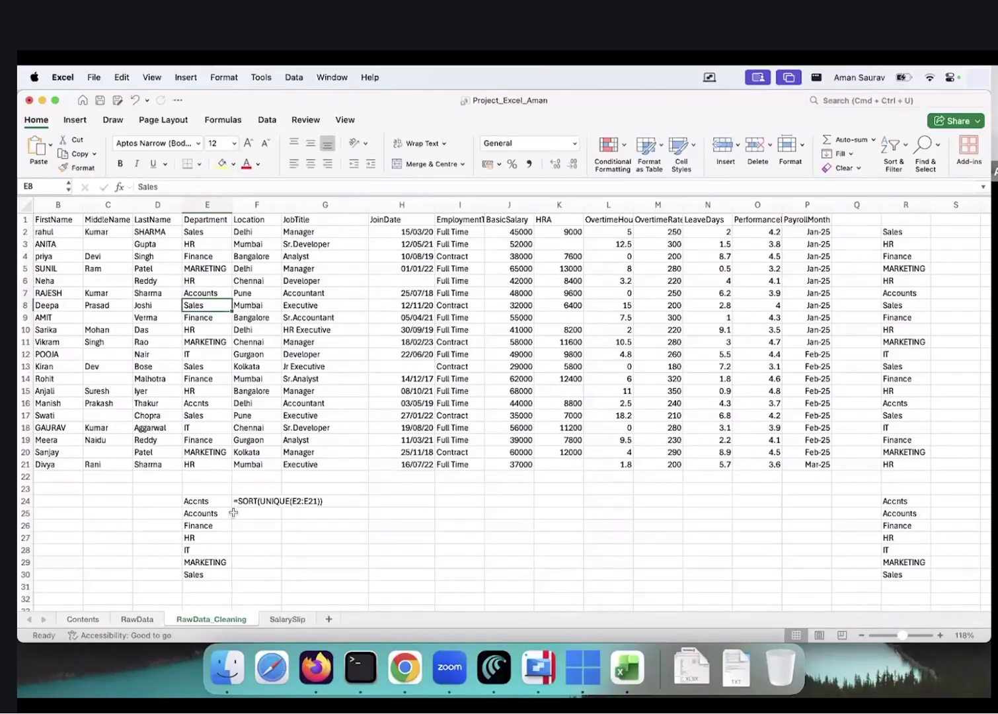
click(219, 404)
click(151, 187)
text(ou)
key(Return)
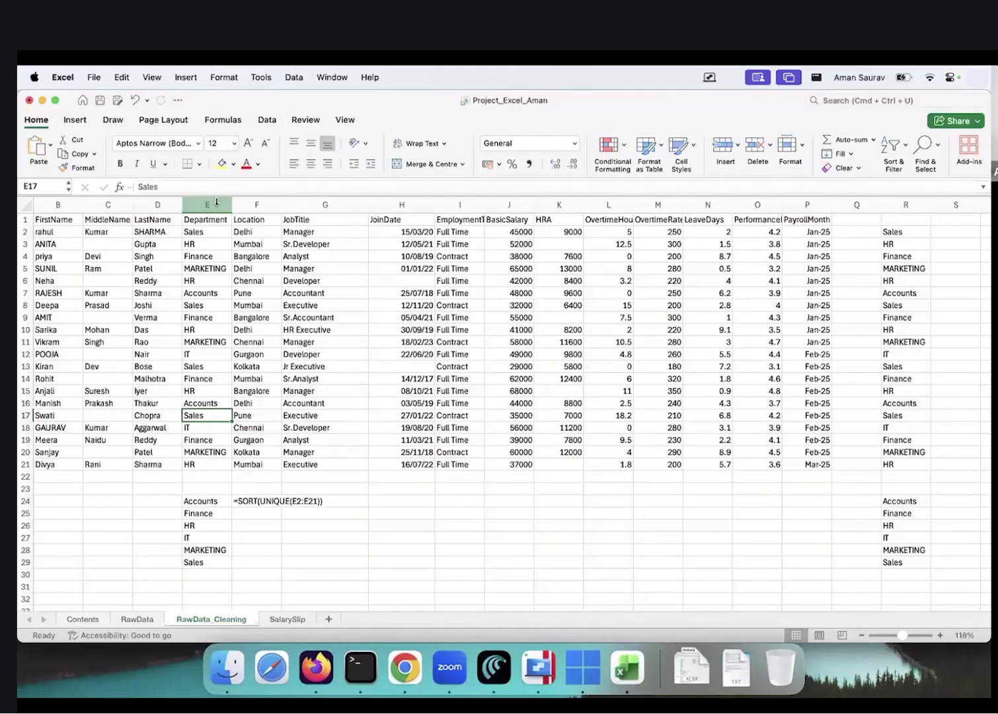
Move down the Department column to E24 and delete the stray text in F24
key(Down)
key(Down)
key(Down)
key(Down)
key(Down)
key(Down)
key(Up)
key(Up)
key(Up)
key(Up)
key(Up)
key(Up)
key(Up)
key(Up)
key(Up)
key(Up)
key(Up)
key(Up)
key(Up)
key(Up)
key(Up)
key(Up)
key(Up)
key(Up)
key(Up)
key(Up)
key(Up)
key(Up)
key(Down)
key(Up)
key(super+Down)
key(super+Up)
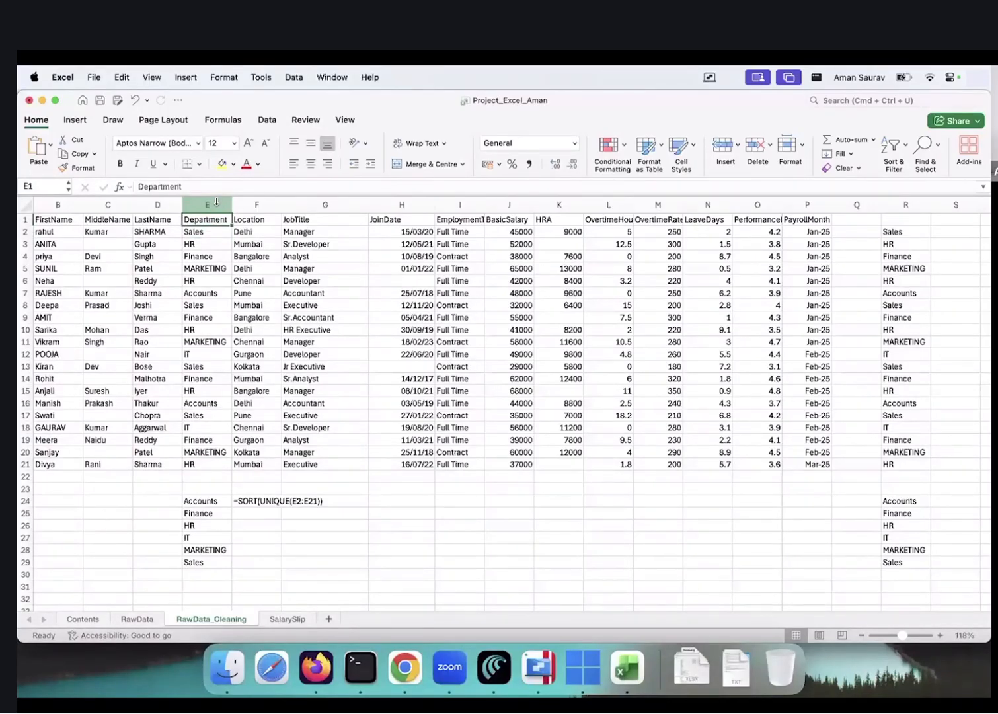
key(Down)
key(Down)
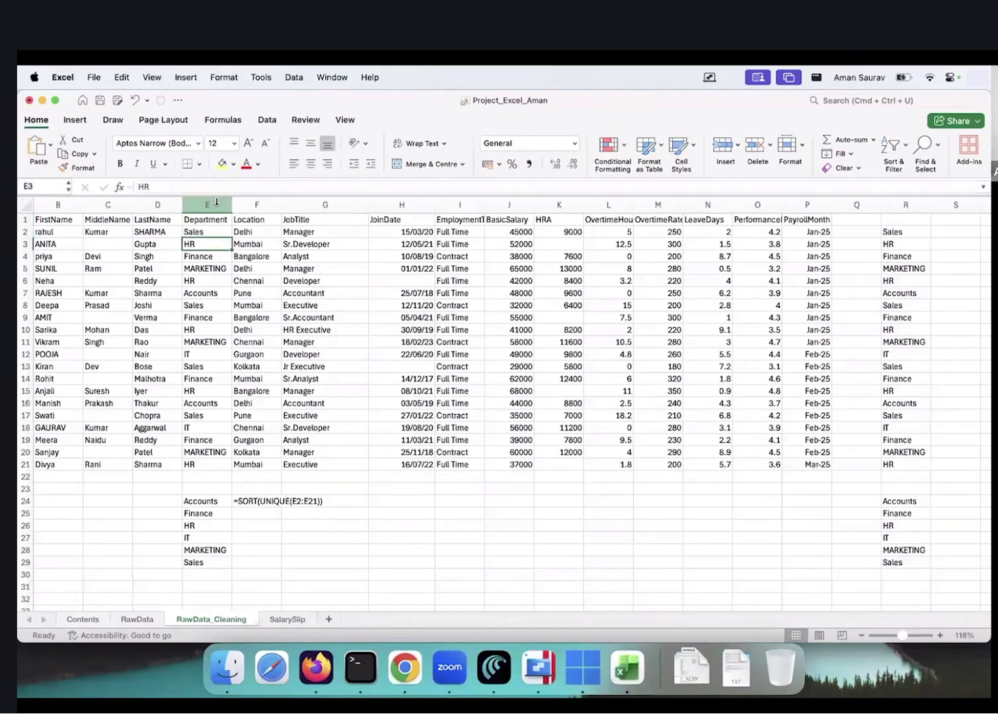
key(Down)
key(Down)
key(super+Down)
key(super+Down)
key(Right)
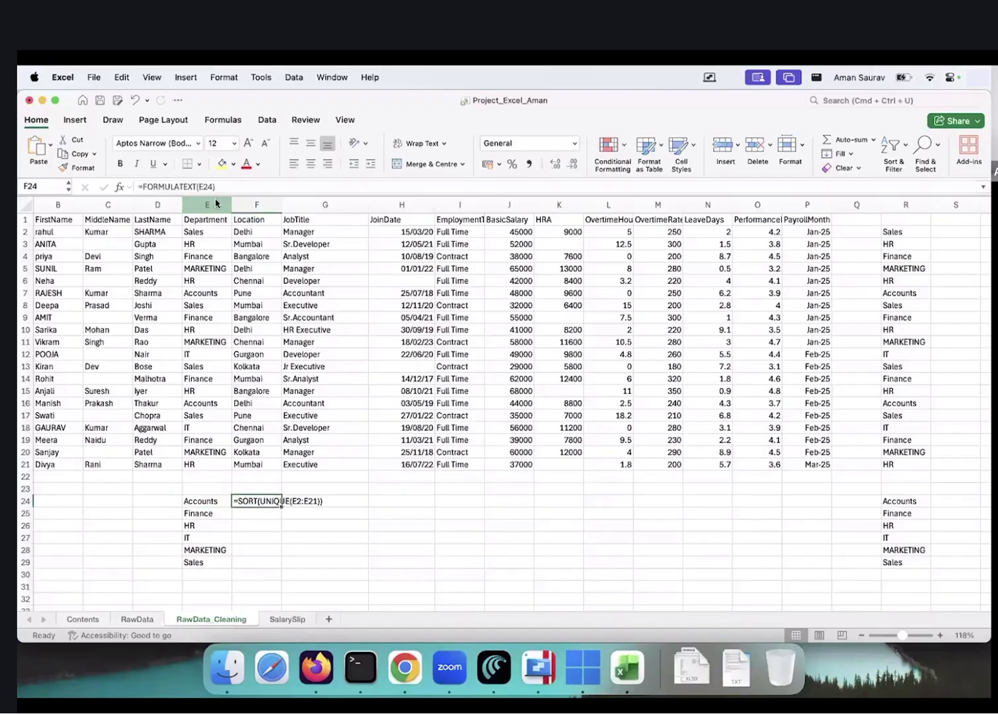
key(BackSpace)
Copy E24's =SORT(UNIQUE(E2:E21)) into F24 and G24 to list unique locations and job titles
key(Left)
key(super+c)
key(Right)
key(super+v)
key(Right)
key(super+v)
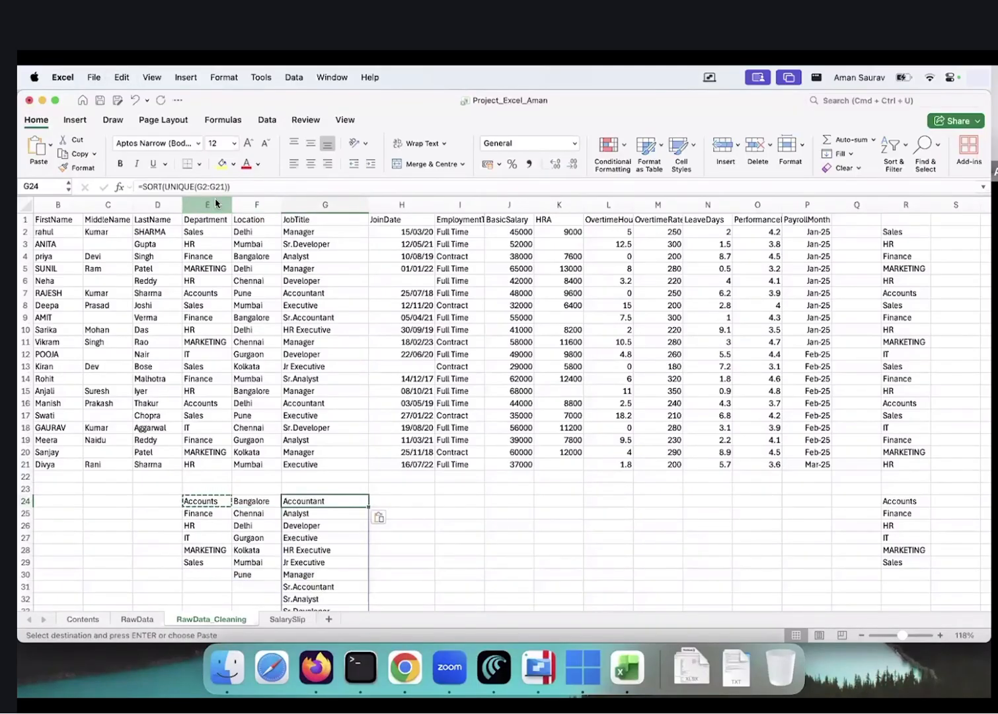
key(Escape)
key(Right)
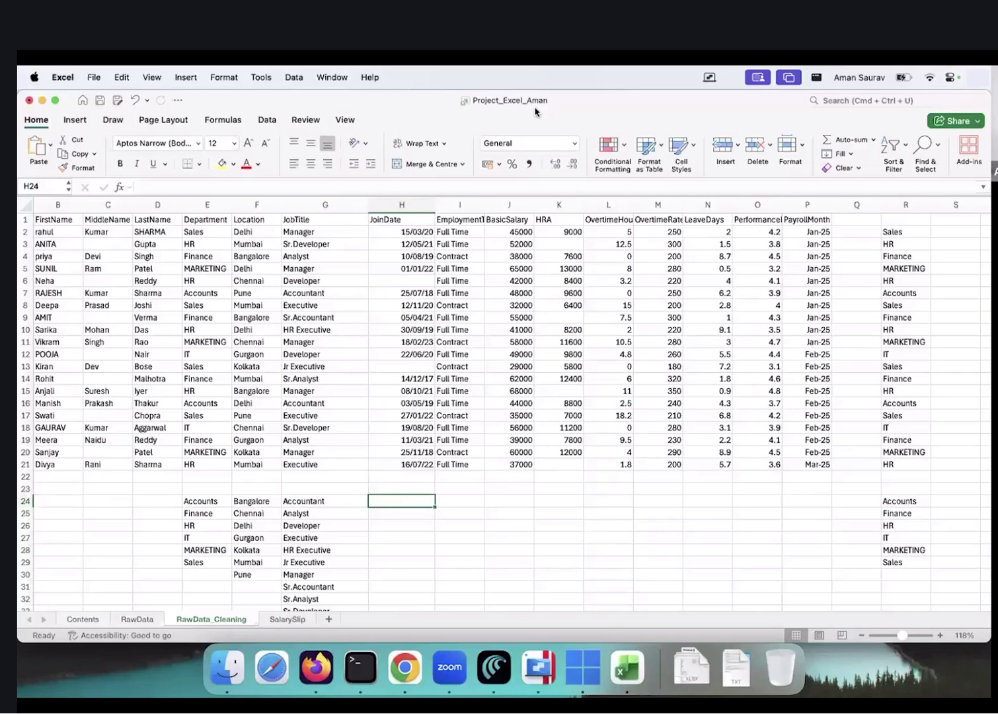
Change the Accounts entries in E7 and E16 back to Accnts
click(192, 289)
click(156, 186)
key(BackSpace)
key(BackSpace)
key(Return)
key(Down)
key(Down)
key(Down)
key(Down)
key(Down)
key(Down)
key(Down)
key(Down)
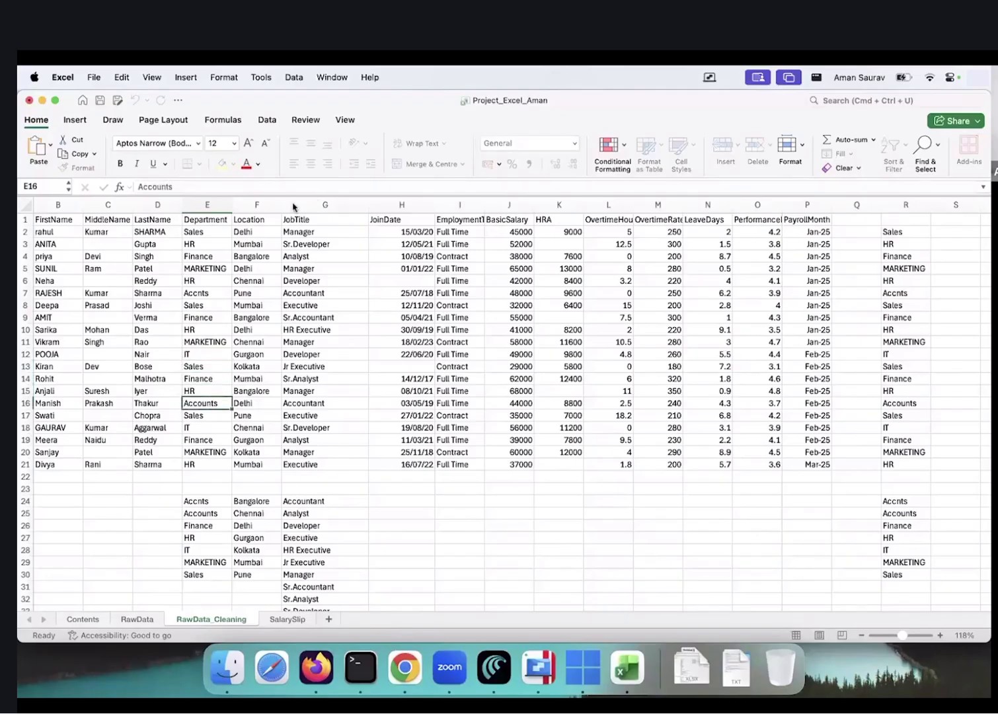
click(160, 187)
key(BackSpace)
key(BackSpace)
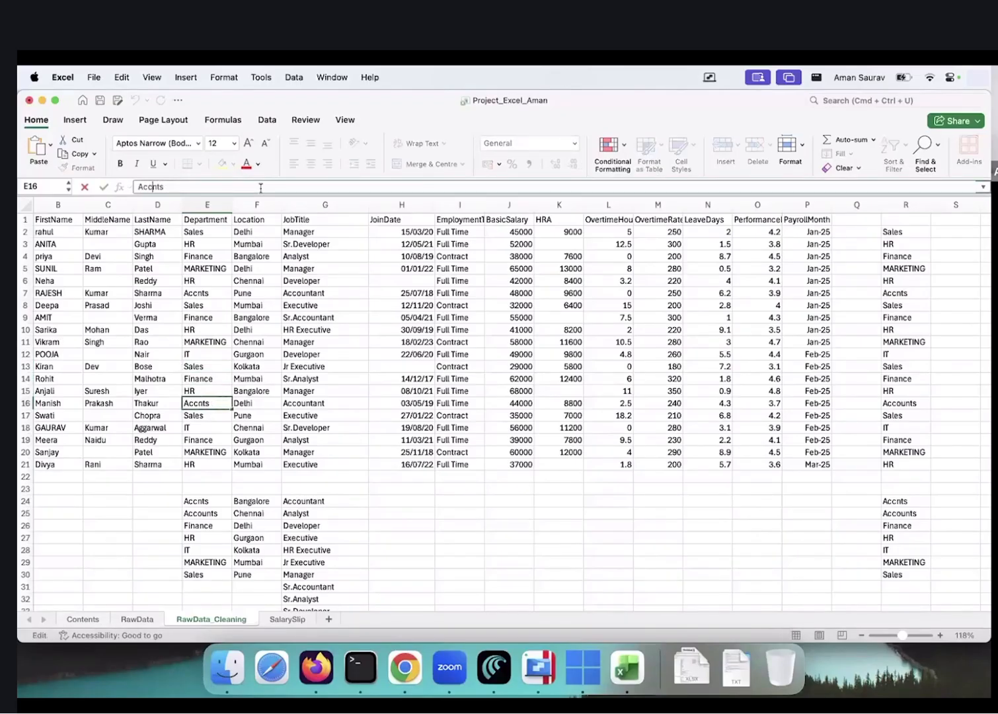
key(Return)
key(Down)
key(Down)
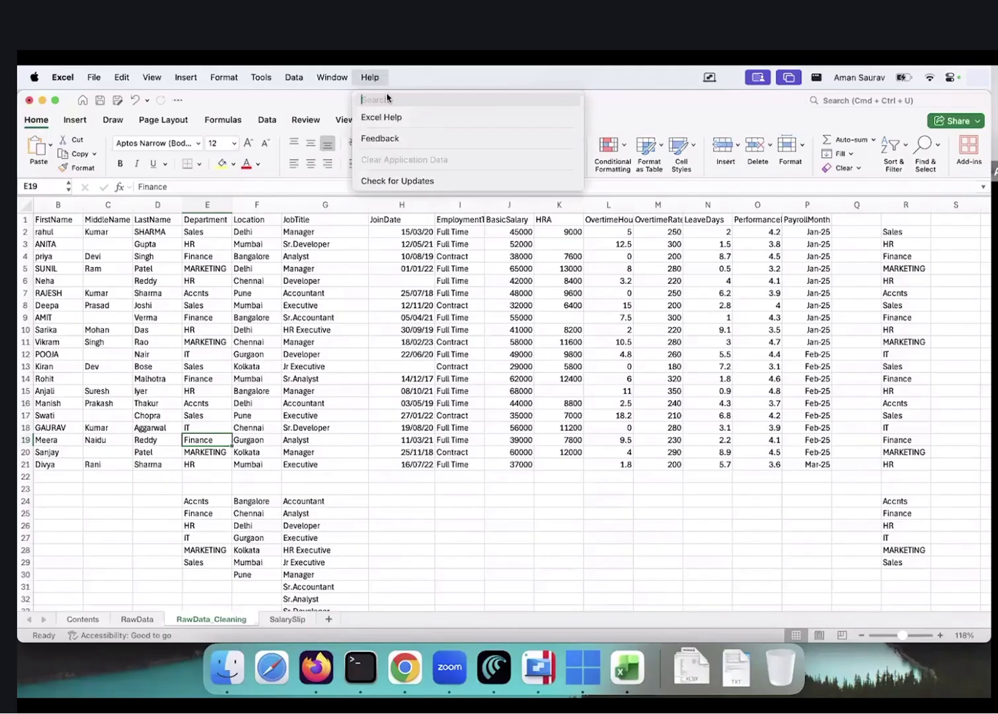
Search the Help menu for 'find' and highlight the Find > Replace command
text(find and)
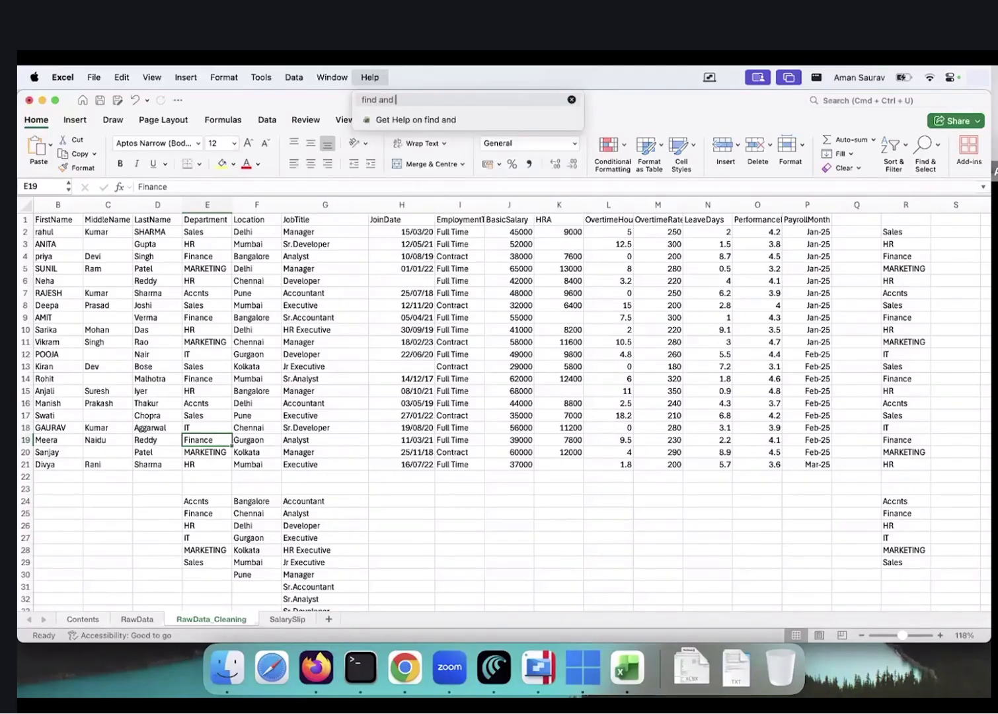
key(BackSpace)
key(BackSpace)
key(BackSpace)
key(BackSpace)
key(BackSpace)
key(Down)
key(Down)
key(Down)
key(Down)
key(Down)
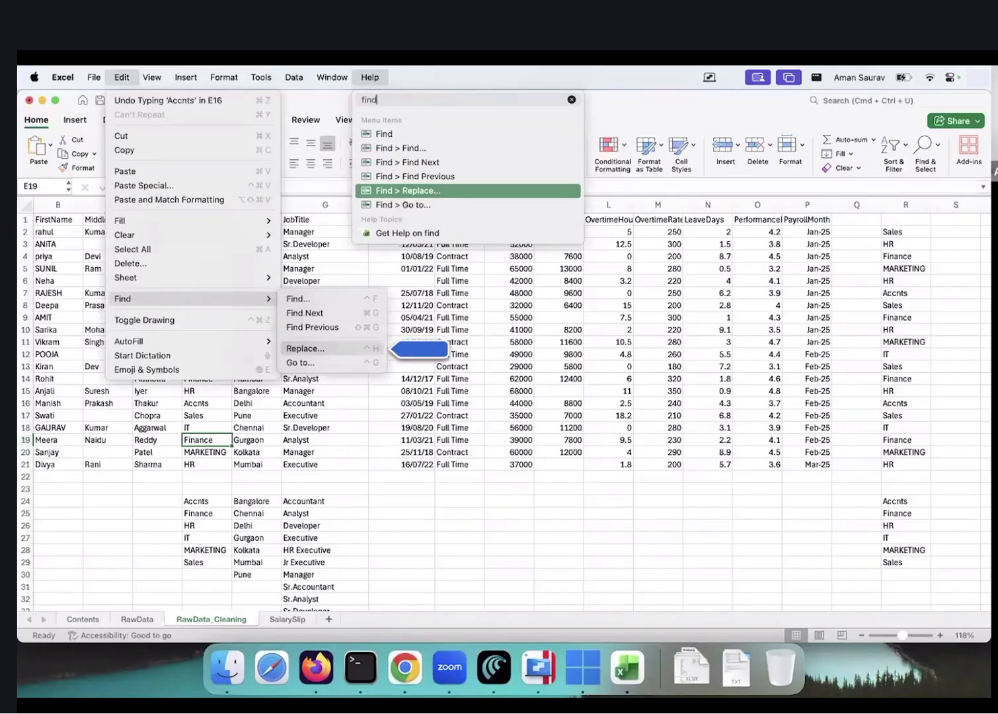
Use Find & Replace to change Accnts to Accounts in E7 and E16, one at a time
click(406, 191)
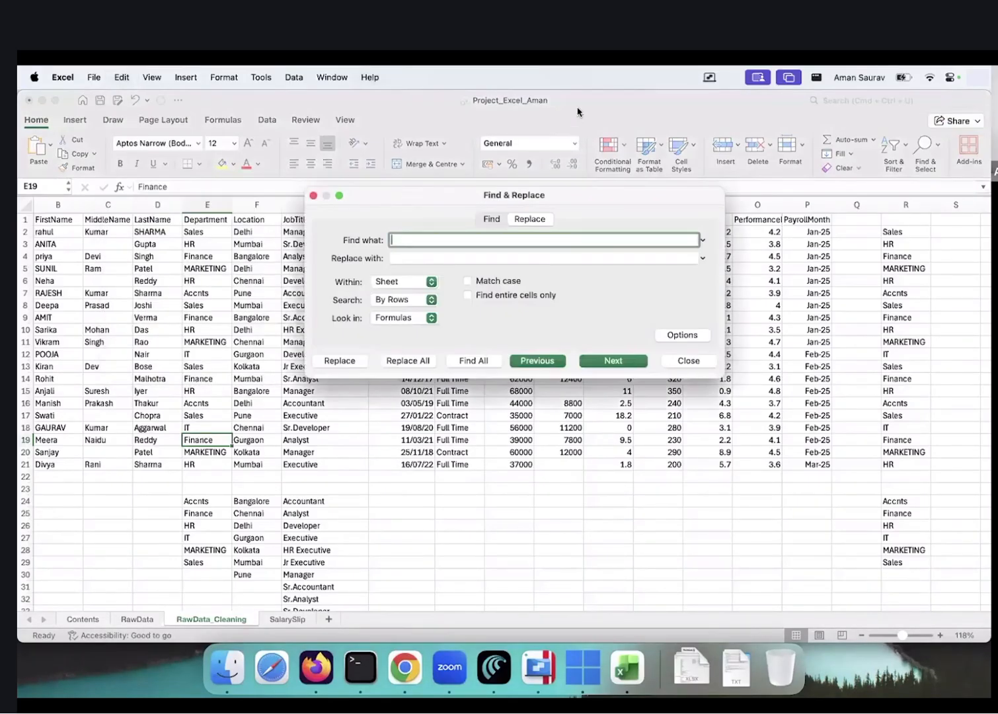
text(Accnts)
key(Tab)
text(Accounts)
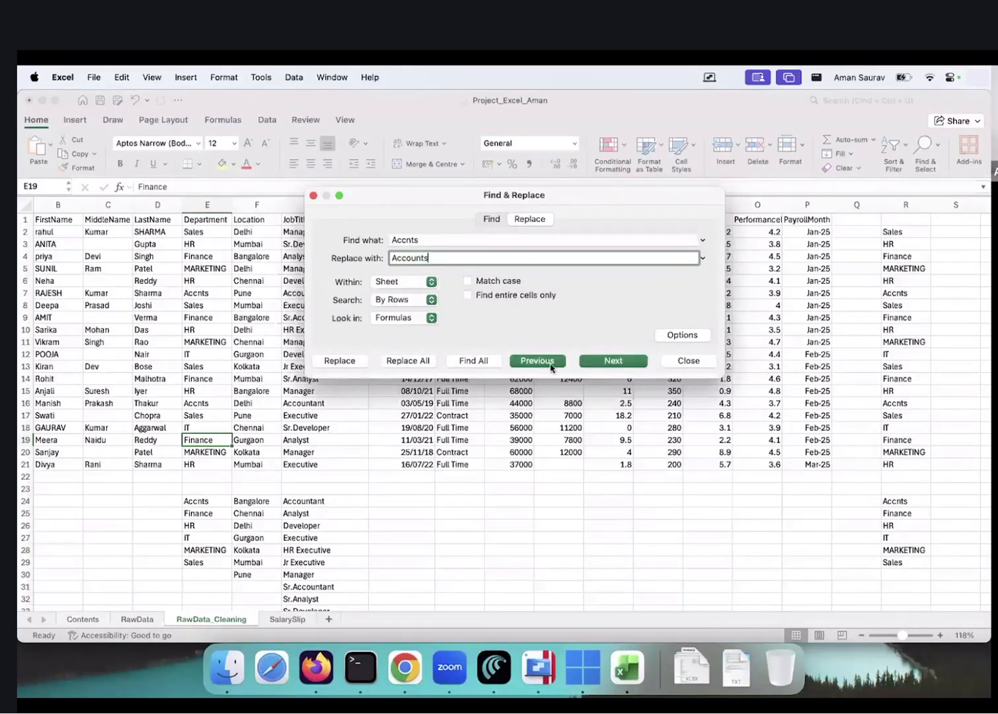
click(620, 364)
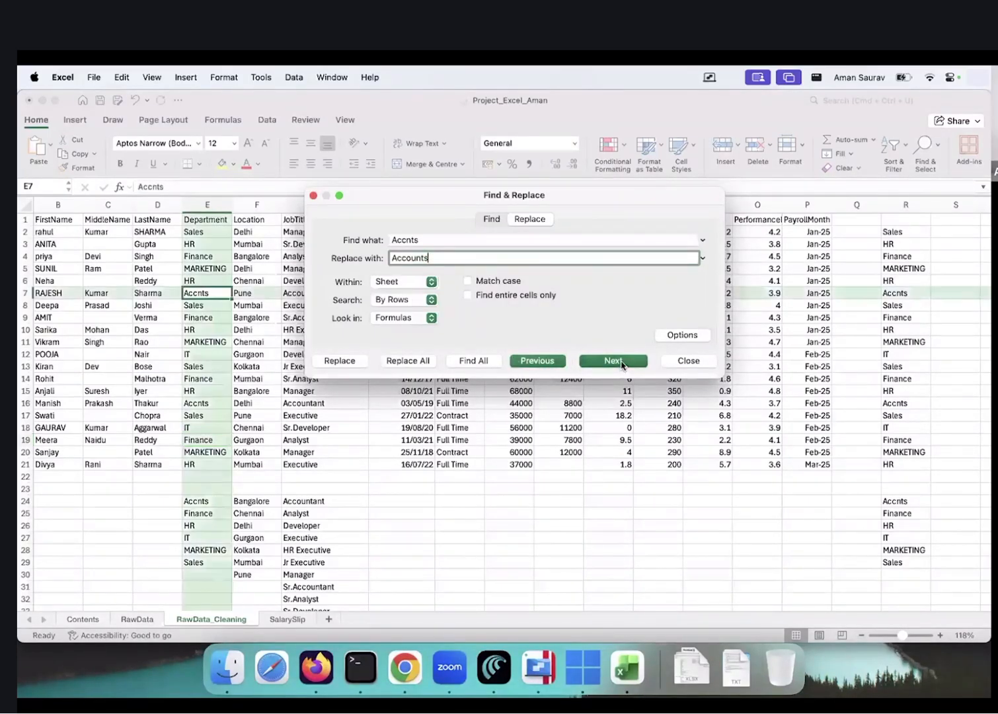
click(342, 360)
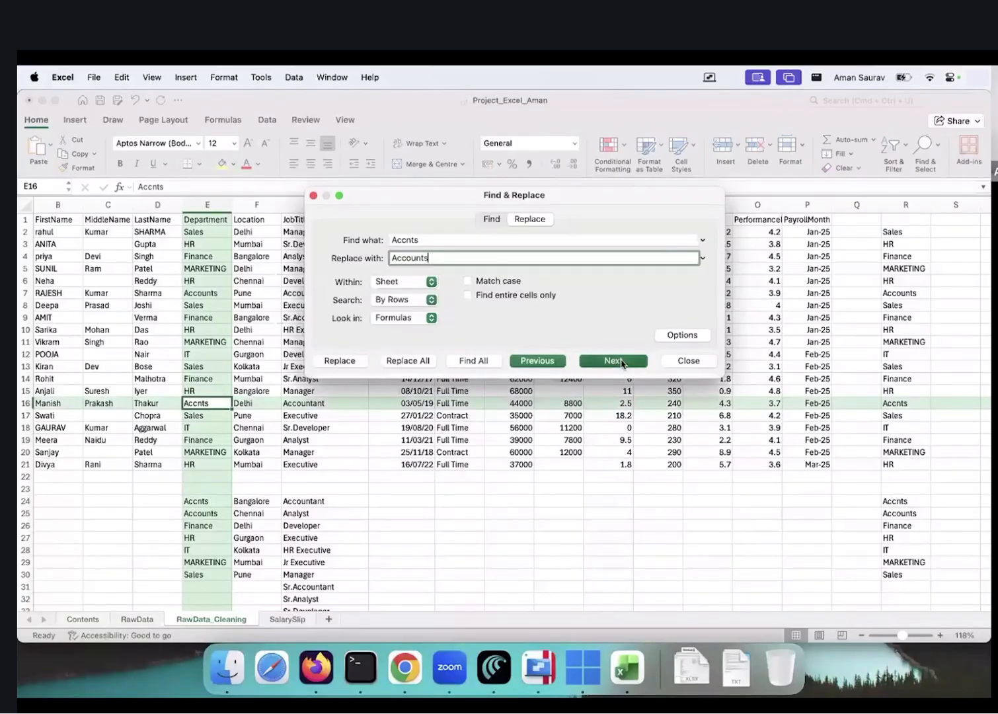
click(344, 361)
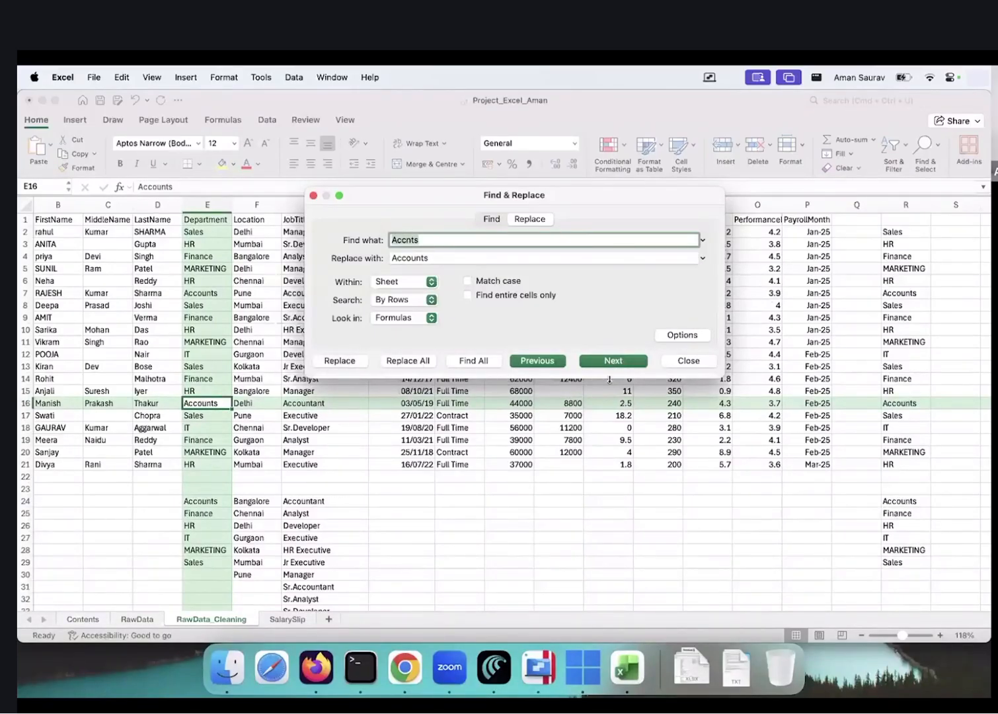
click(689, 362)
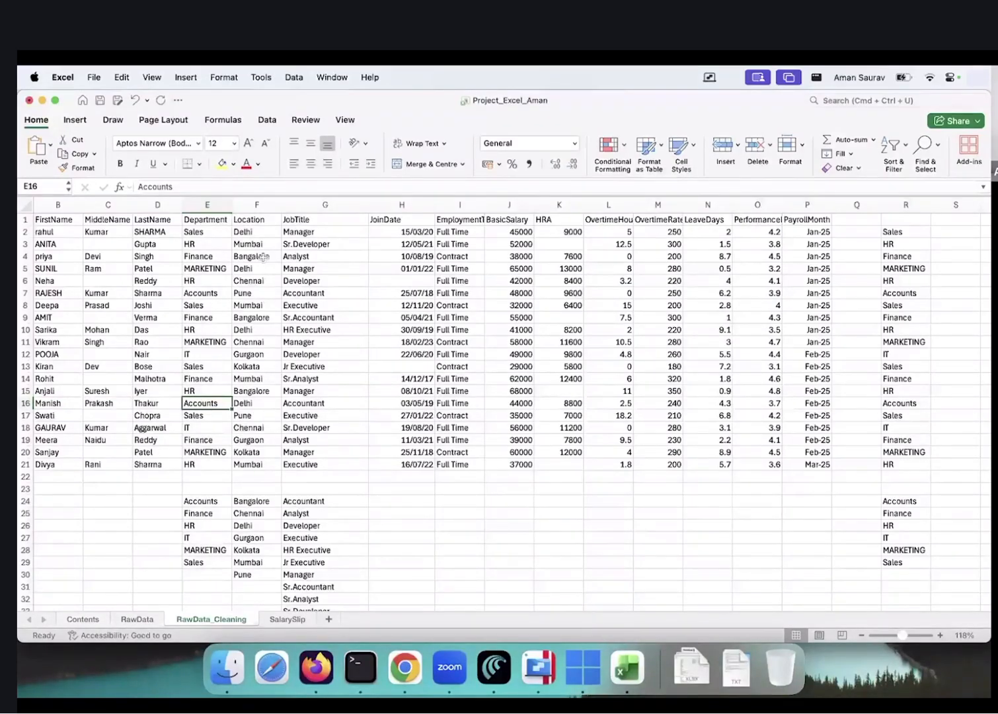
Look over the unique lists, then clear the trimmed helper values in column R
click(260, 491)
key(Down)
key(Down)
key(Down)
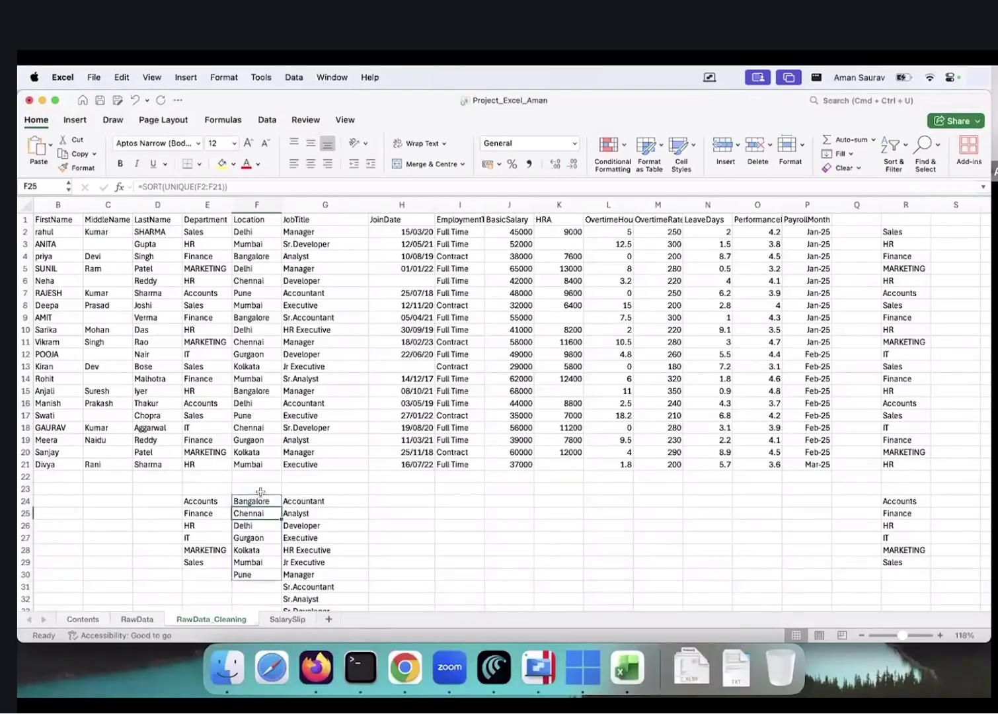
key(Down)
key(Down)
key(Down)
key(Down)
key(Right)
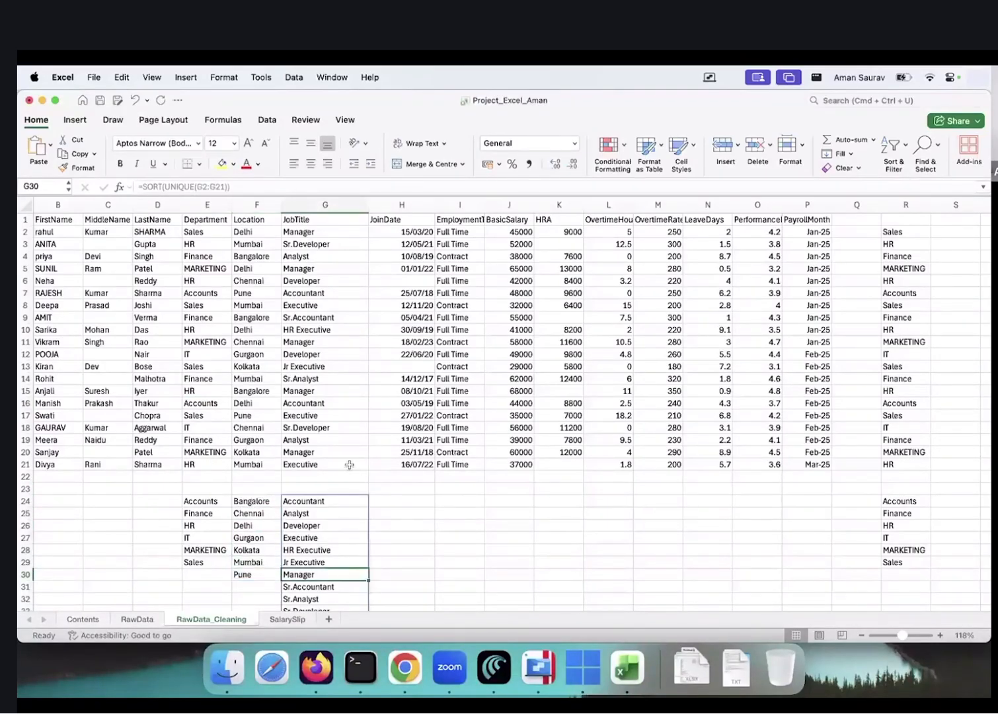
scroll(364, 430, down, 3)
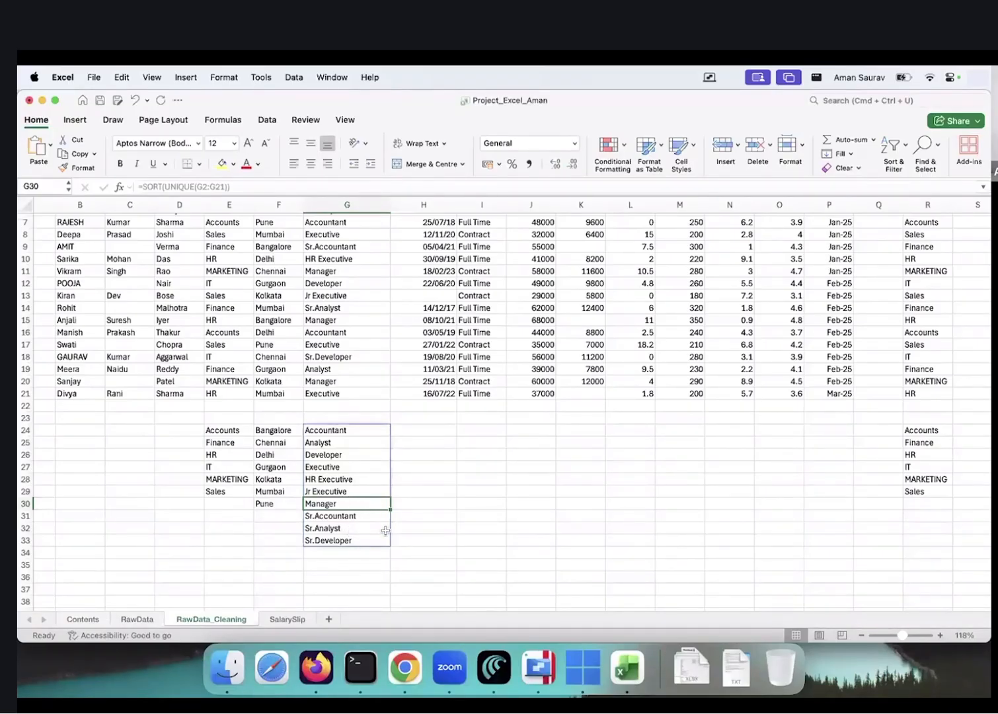
key(Up)
key(Up)
key(Up)
key(Up)
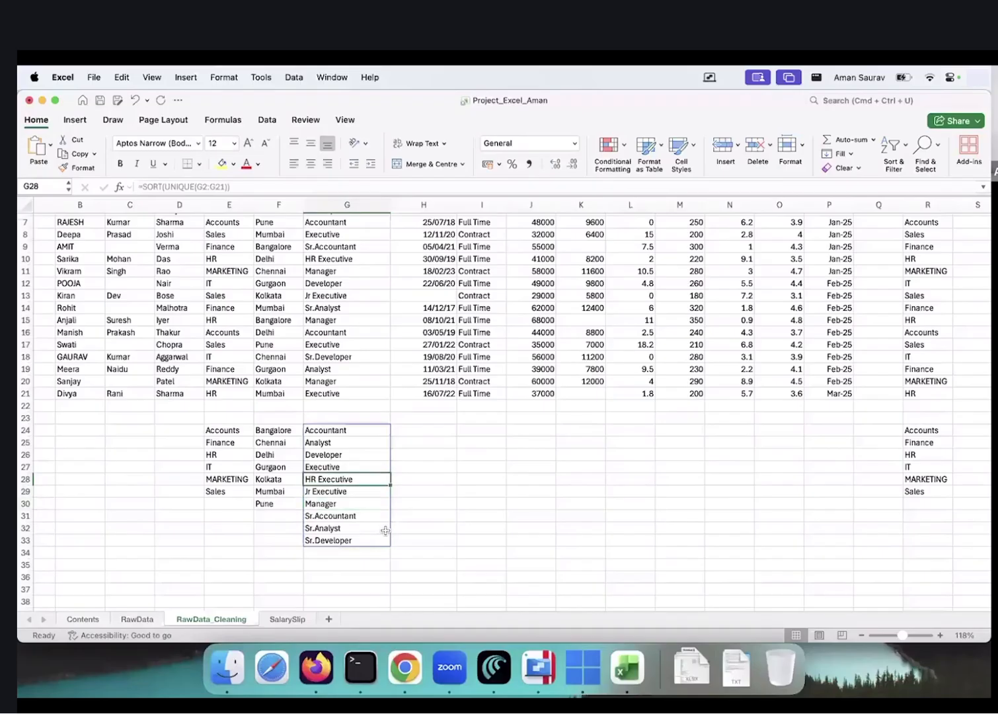
scroll(386, 529, up, 3)
scroll(385, 530, up, 1)
scroll(385, 530, left, 1)
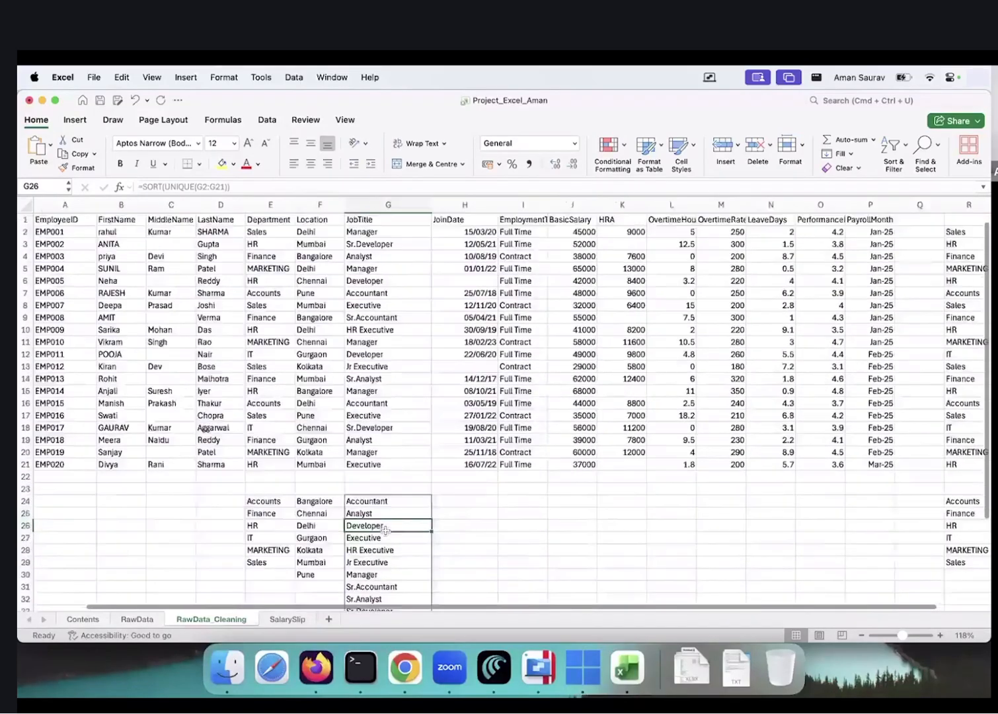
scroll(624, 572, right, 4)
drag(570, 231, 565, 589)
key(BackSpace)
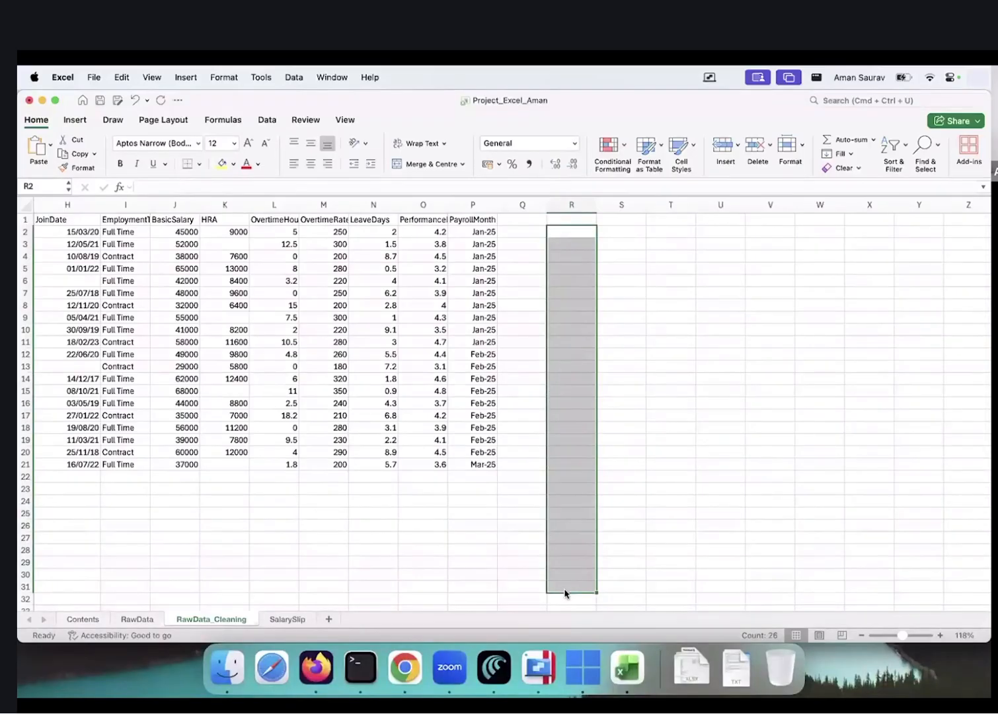
Clear the sorted unique lists below the table and return to the top row
scroll(394, 508, left, 4)
drag(221, 489, 422, 590)
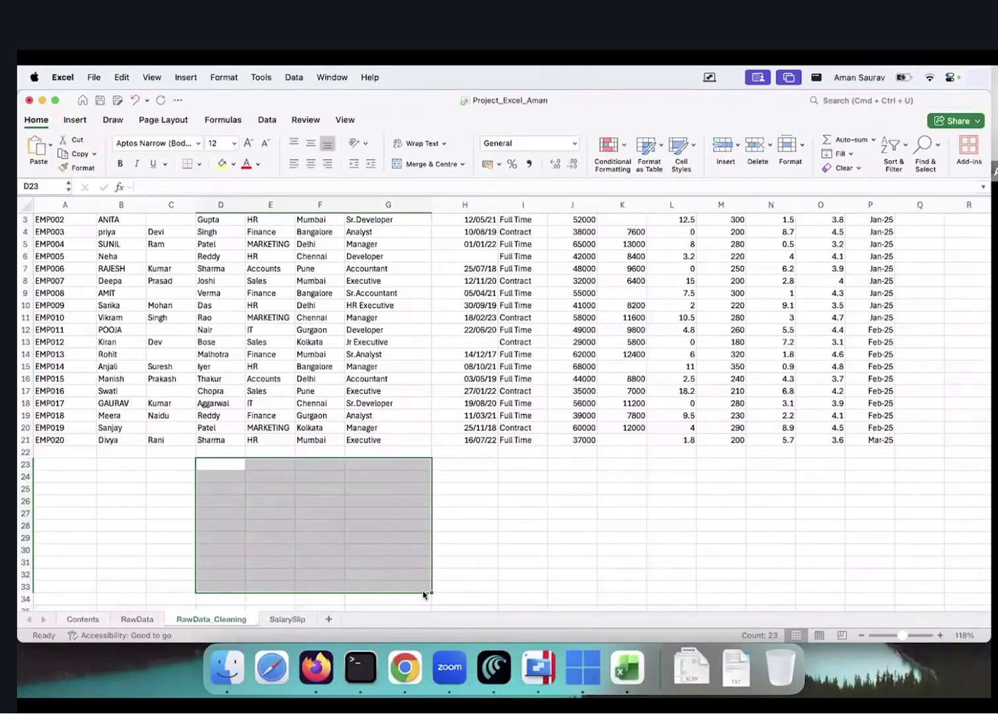
key(BackSpace)
key(Up)
key(Up)
key(Up)
key(Up)
key(Up)
key(super+Up)
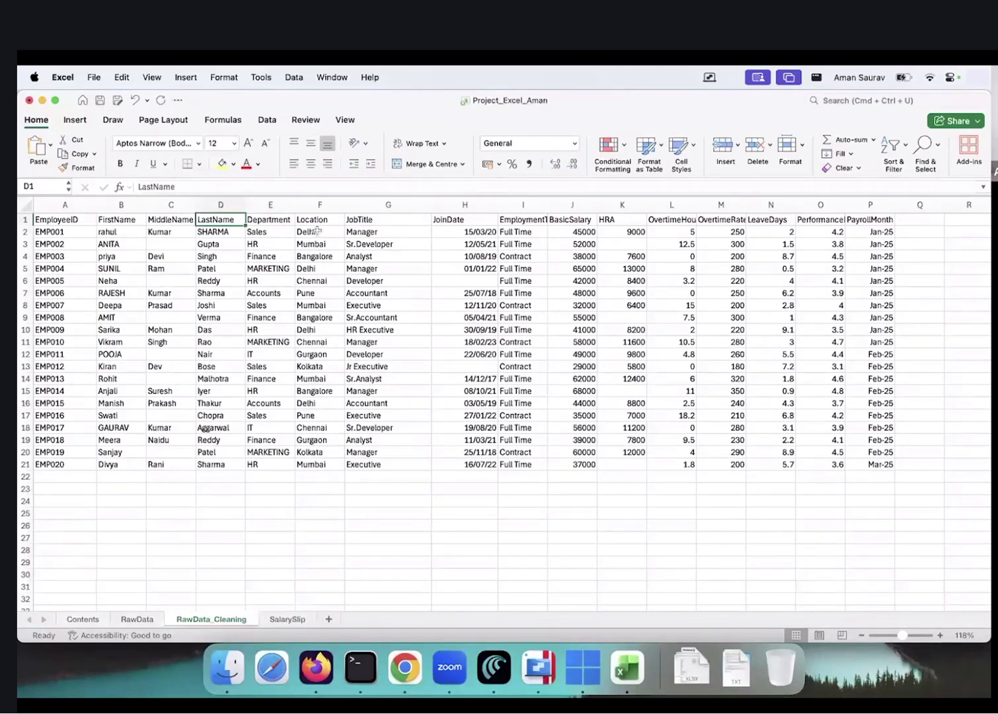
Freeze panes at E2 so row 1 and columns A–D stay fixed, then select S1
click(273, 233)
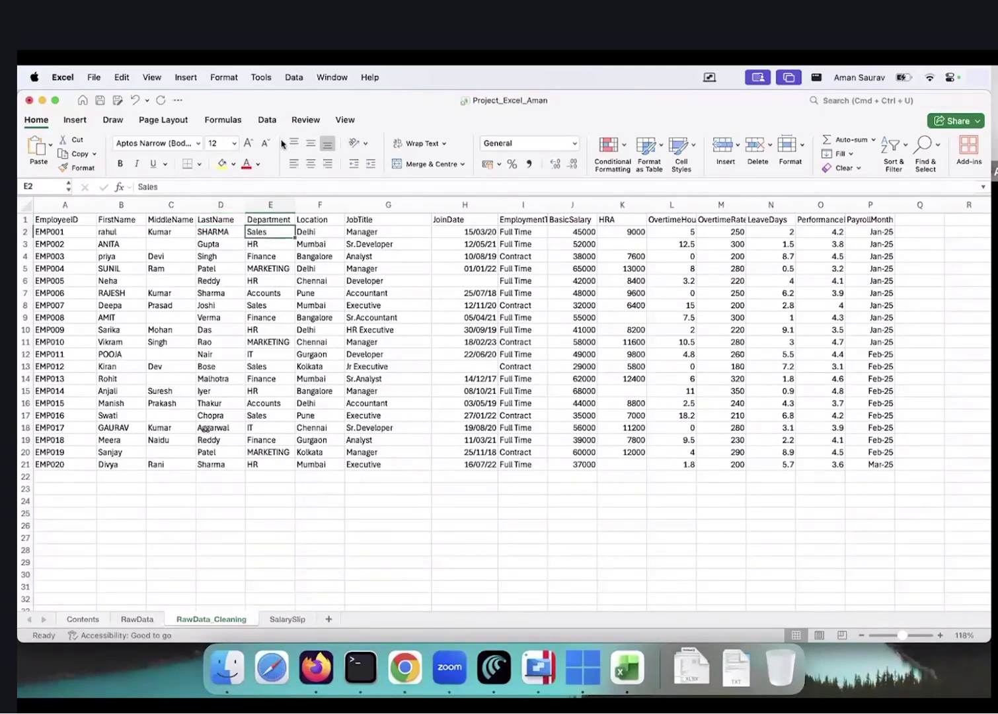
click(344, 119)
click(486, 158)
key(Right)
key(Right)
key(Right)
key(Right)
key(Right)
key(Right)
key(Right)
key(Right)
key(Right)
key(Right)
key(Right)
key(Right)
key(Right)
key(Right)
key(Right)
key(Right)
key(Right)
key(Right)
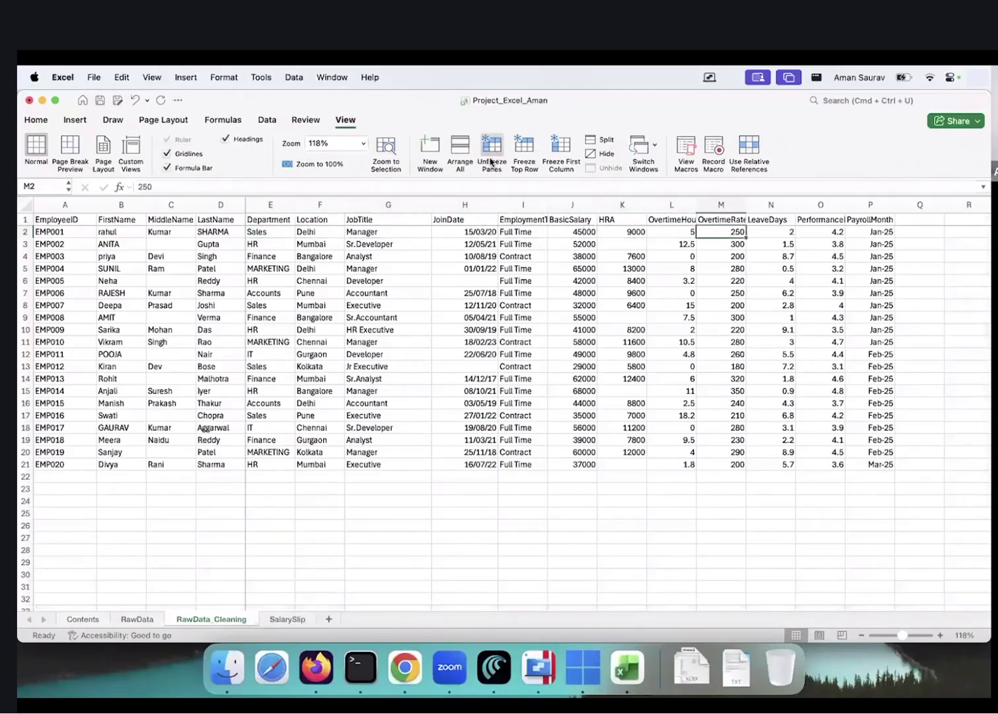
key(Right)
key(Right)
key(Right)
key(Right)
key(Right)
key(Right)
key(Right)
key(Right)
key(Right)
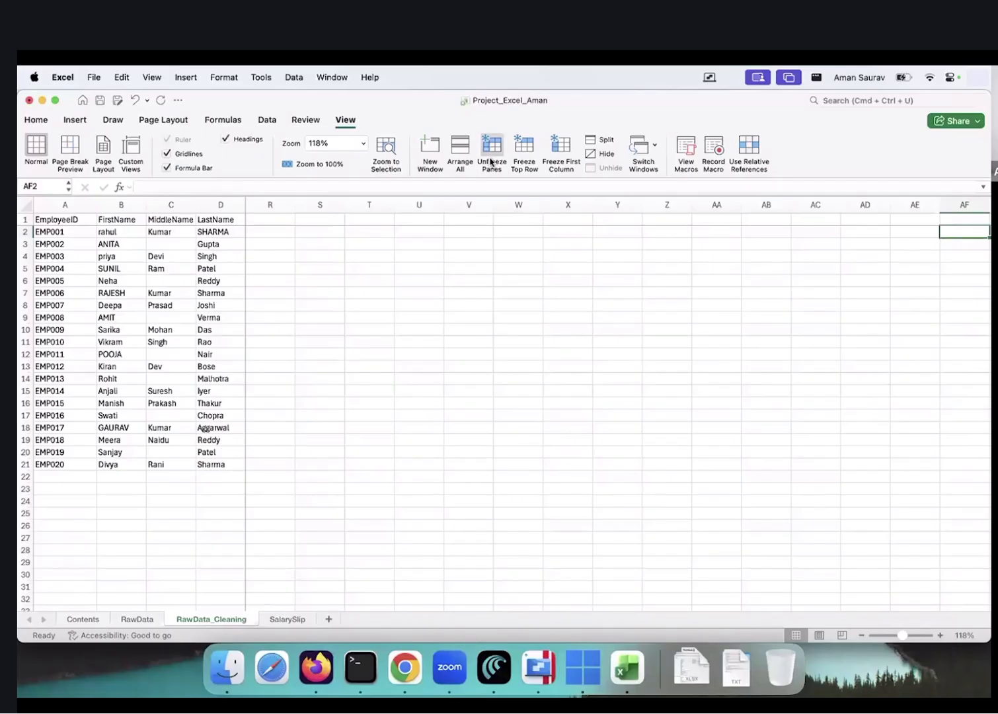
click(323, 240)
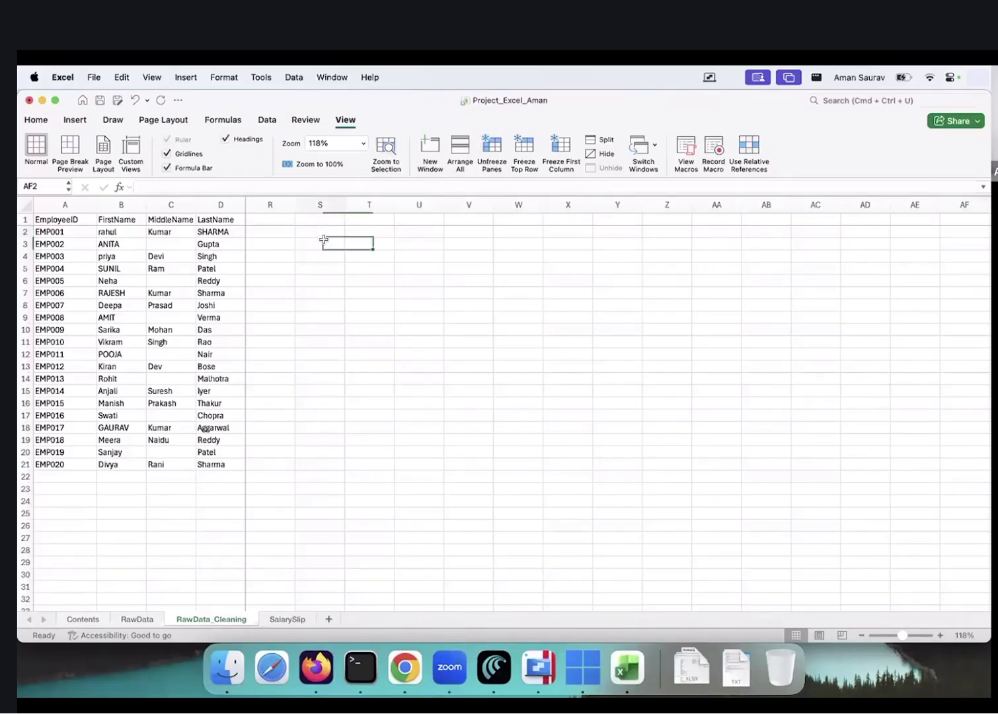
click(322, 219)
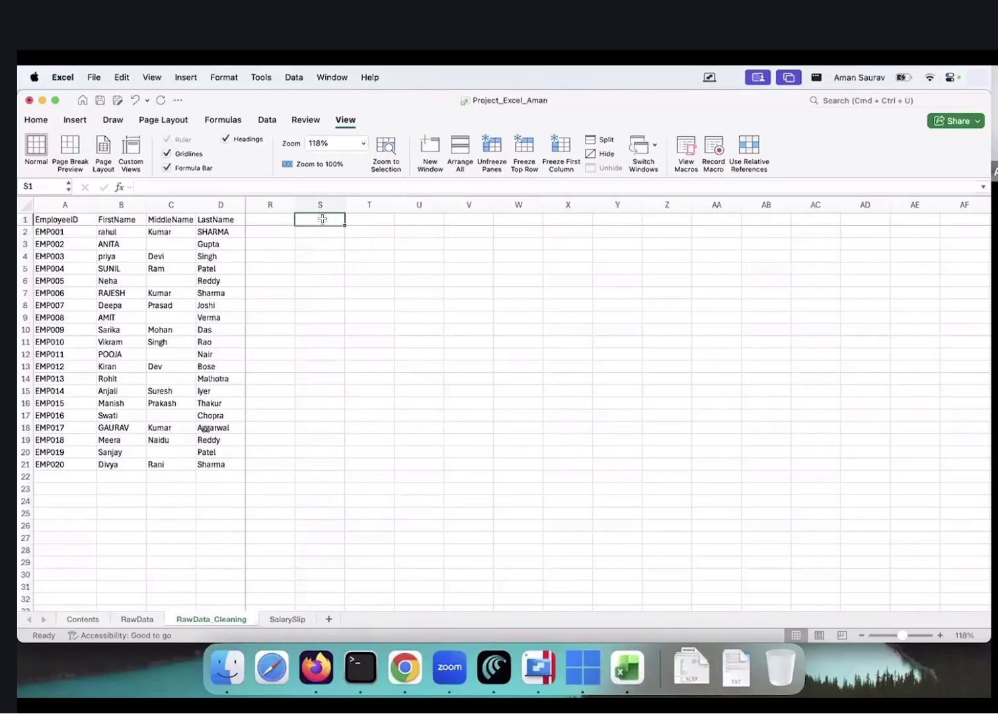
Enter 'Name' in S1, then add 'Full' before it so the heading reads 'Full Name'
text(Name)
key(Return)
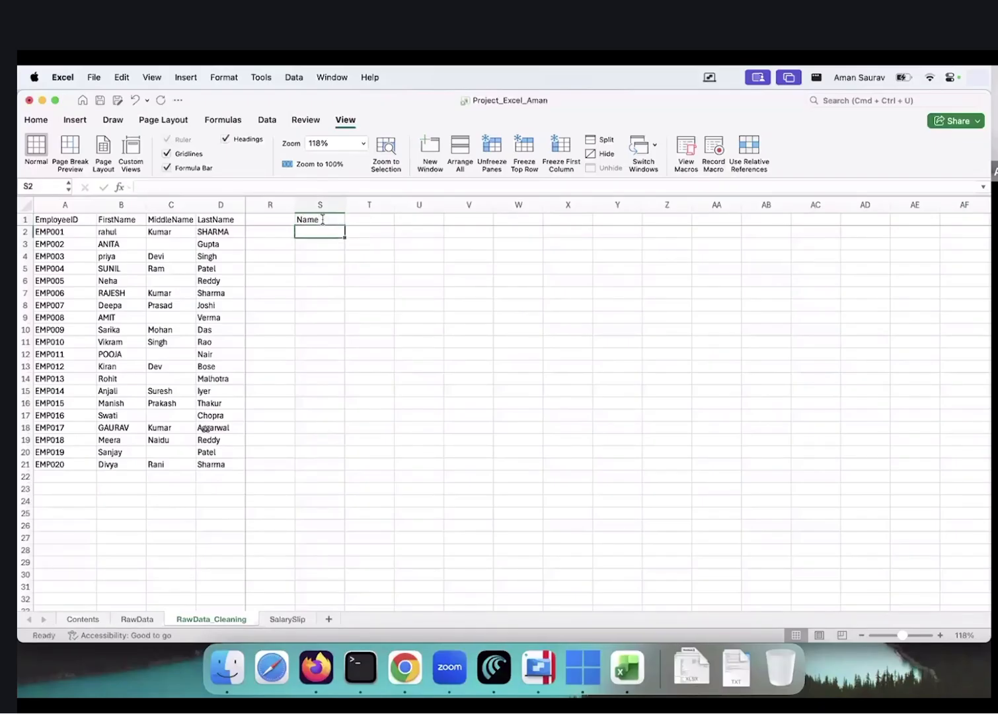
click(322, 219)
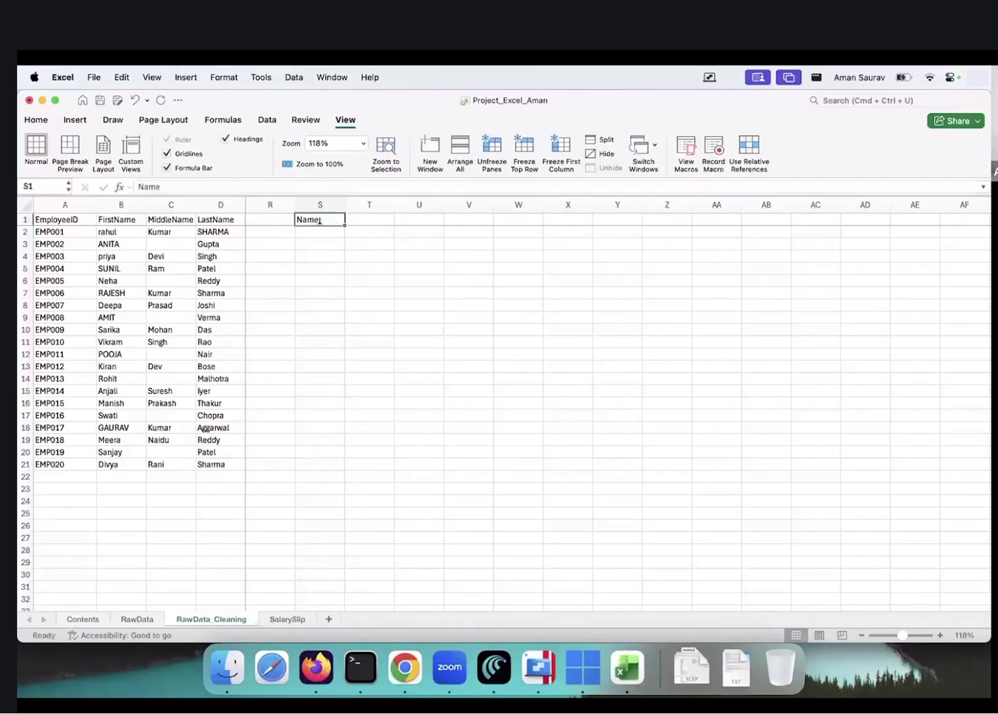
click(194, 187)
key(Home)
text(Fu)
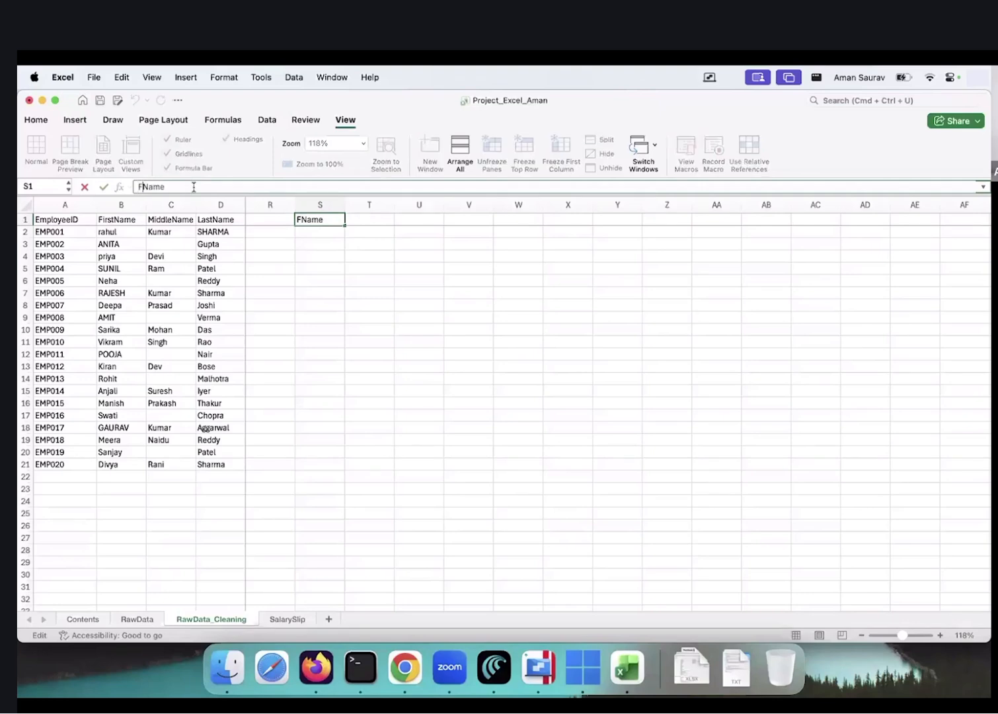
text(ll)
key(Return)
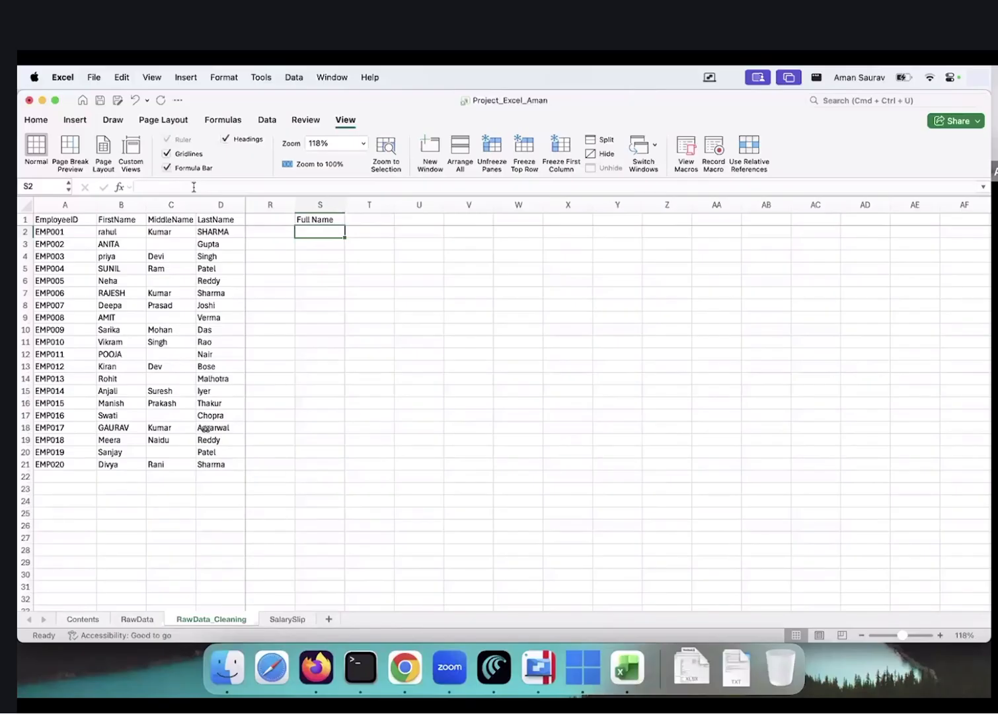
Start a TEXTJOIN formula in S2 with a " " delimiter after false starts with =text and =con
text(=text)
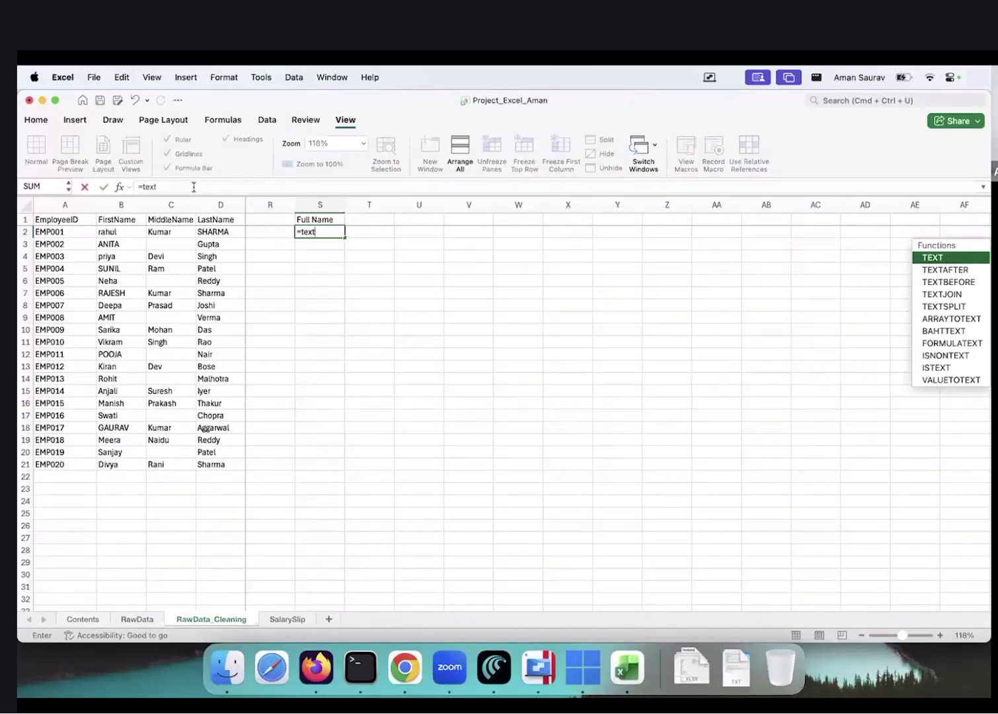
key(BackSpace)
key(BackSpace)
key(BackSpace)
key(Escape)
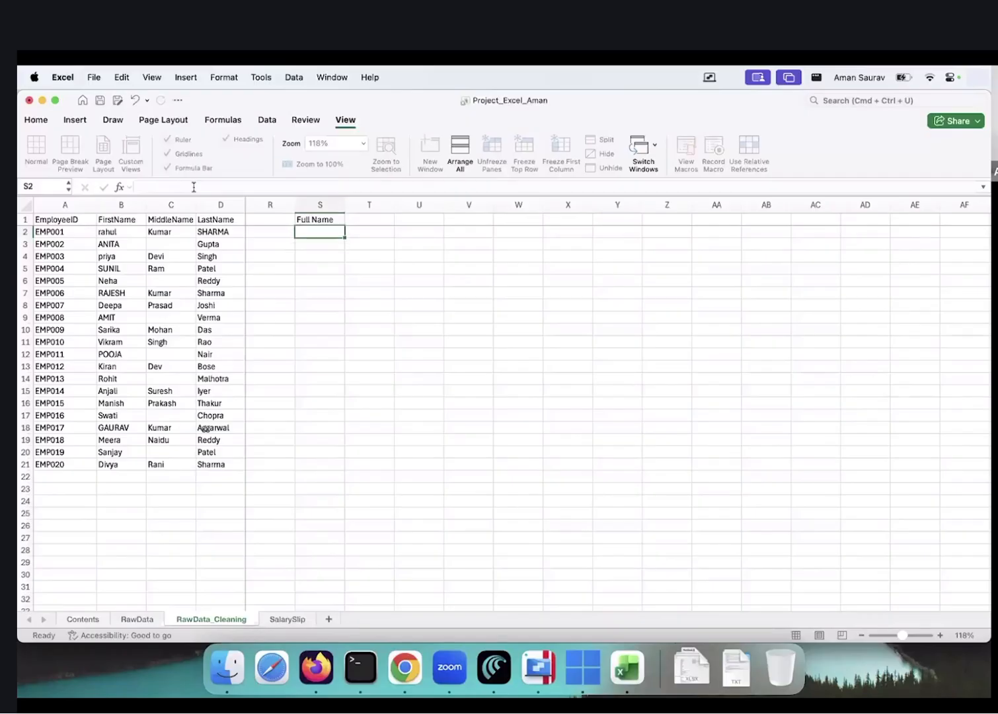
text(=con)
key(BackSpace)
key(BackSpace)
key(BackSpace)
text(tex)
text(tjo)
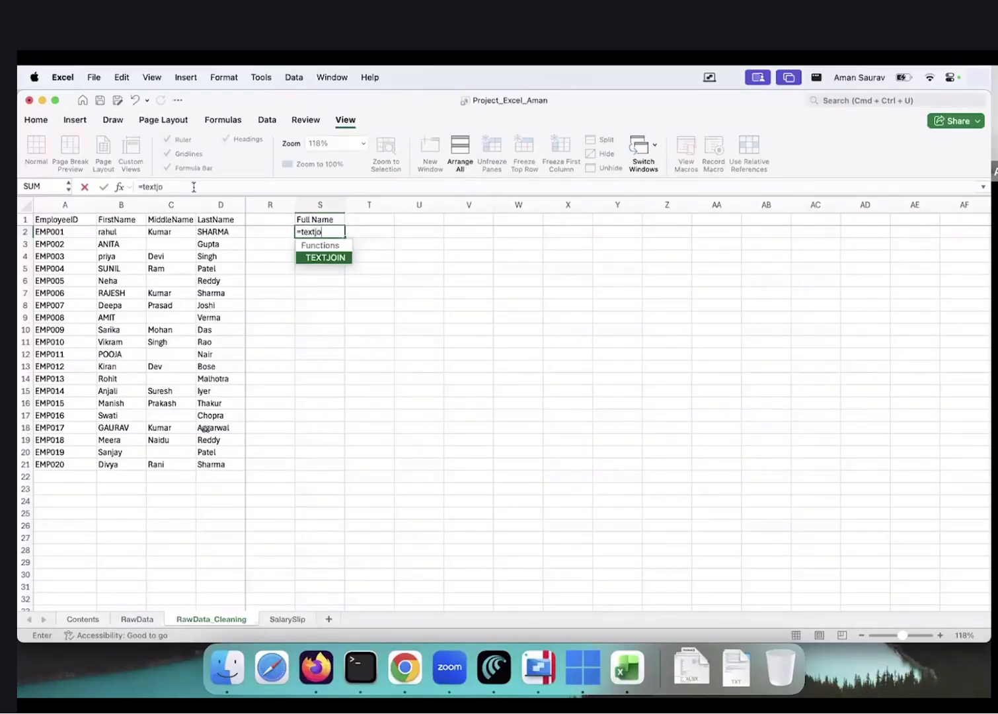
key(Tab)
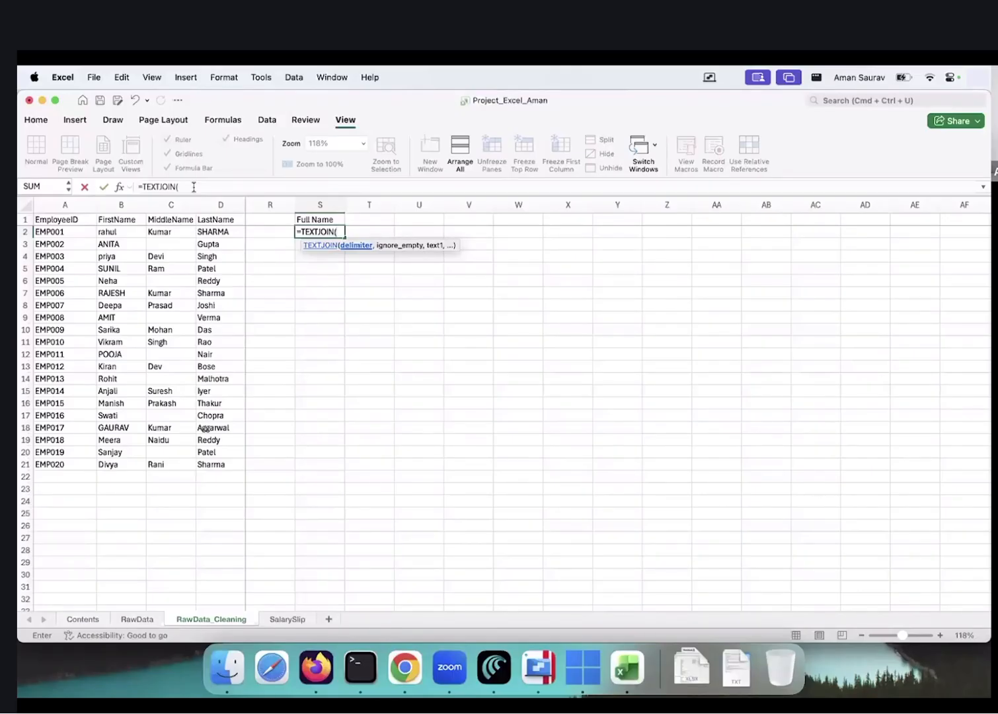
text(" ")
scroll(342, 261, up, 5)
scroll(342, 261, up, 5)
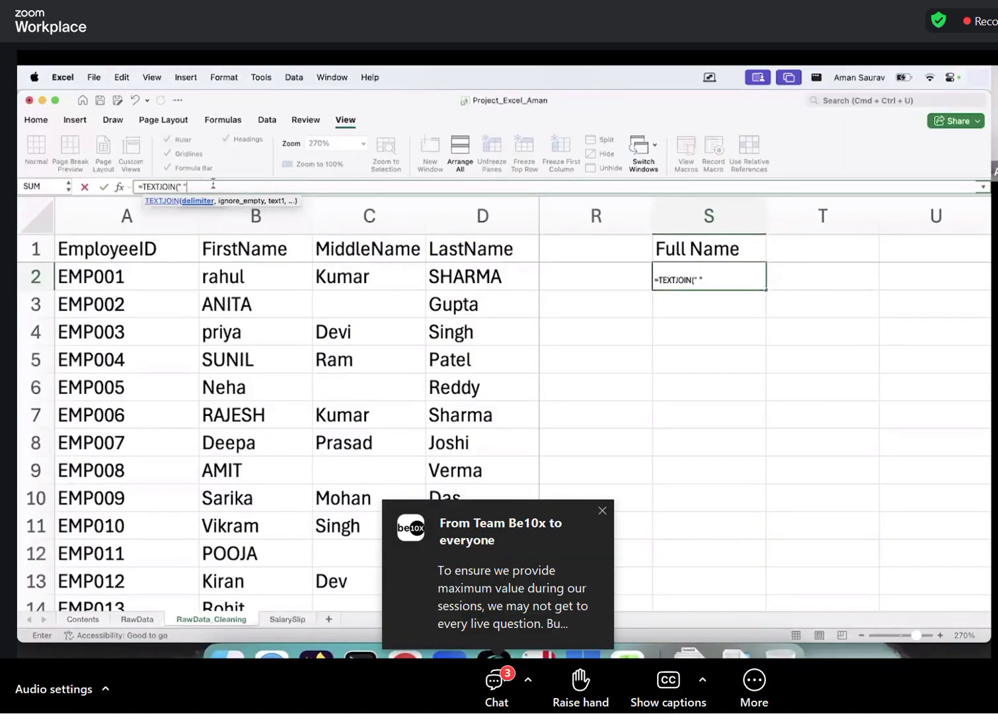
text(,)
Discard the draft and retype =TEXTJOIN(" " in S2
key(Escape)
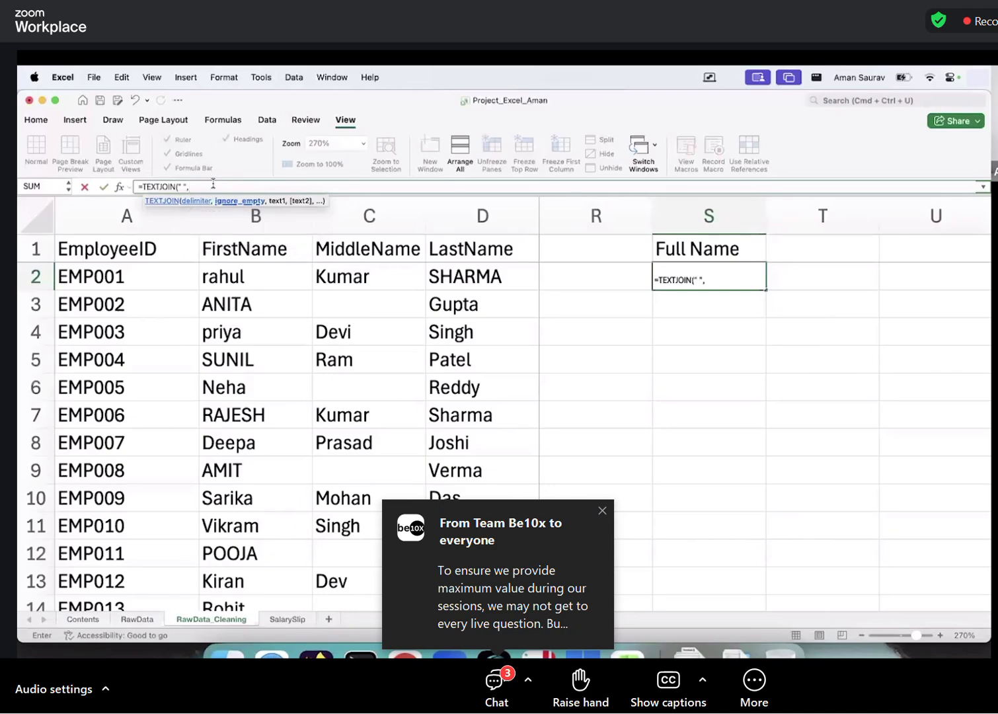
key(Down)
key(Escape)
text(=)
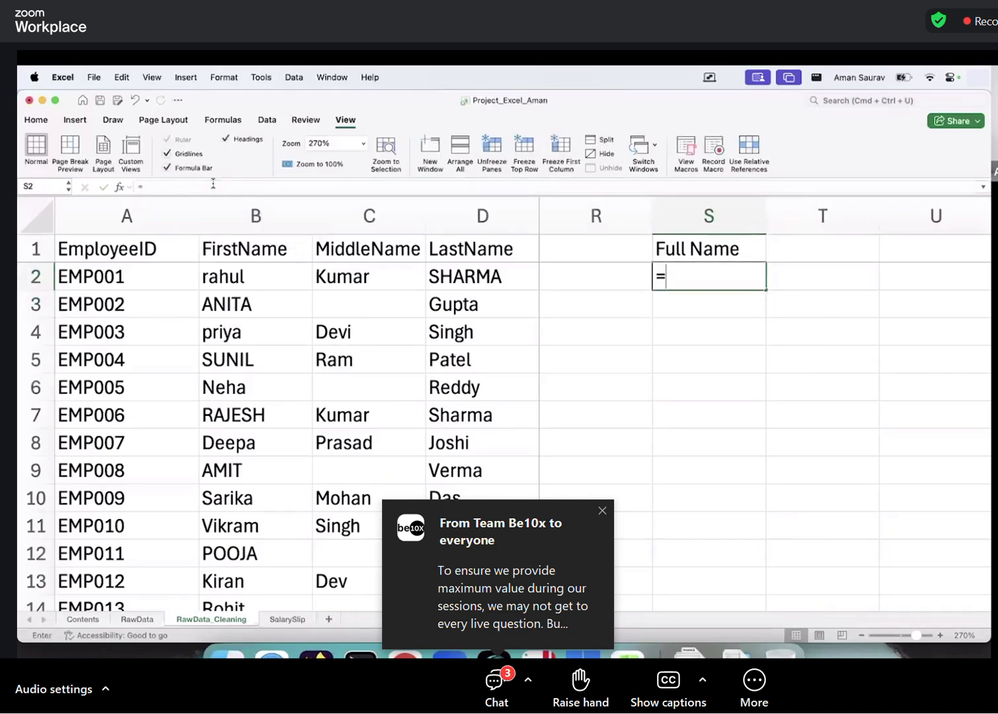
text(textjo)
key(Tab)
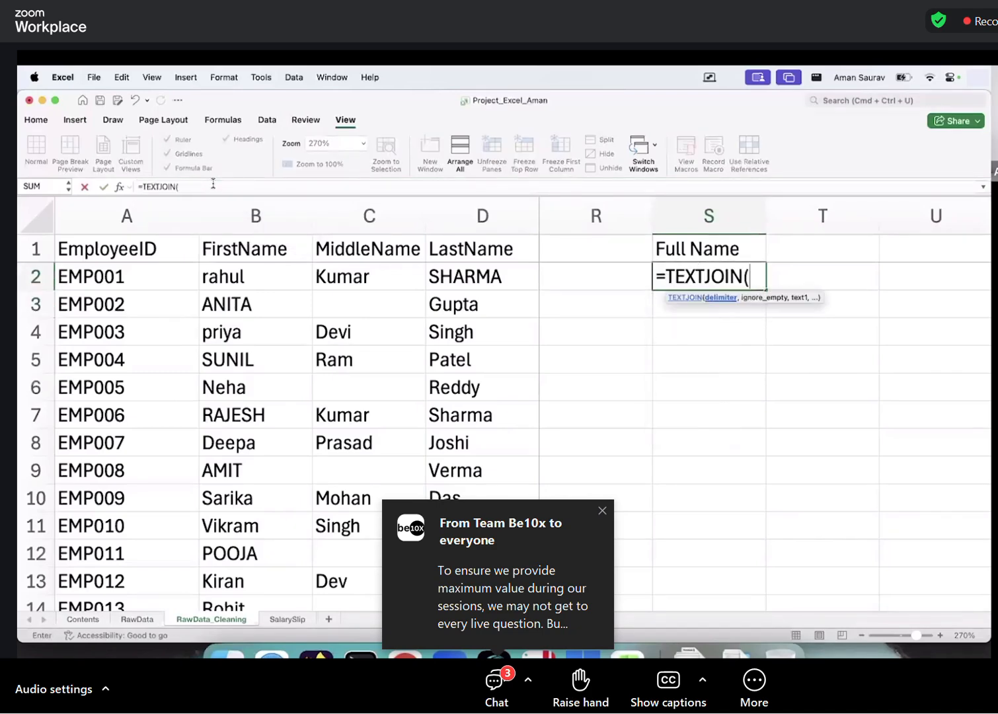
text(" ")
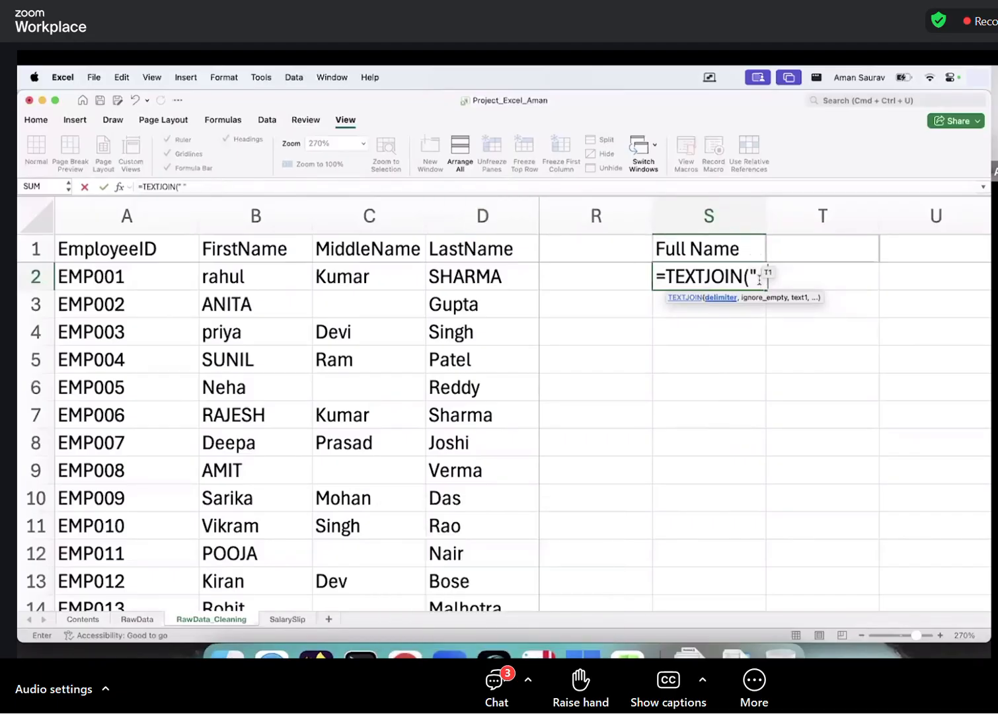
Complete S2 as =TEXTJOIN(" ",FALSE,B2:D2) to join the first, middle and last names
click(446, 186)
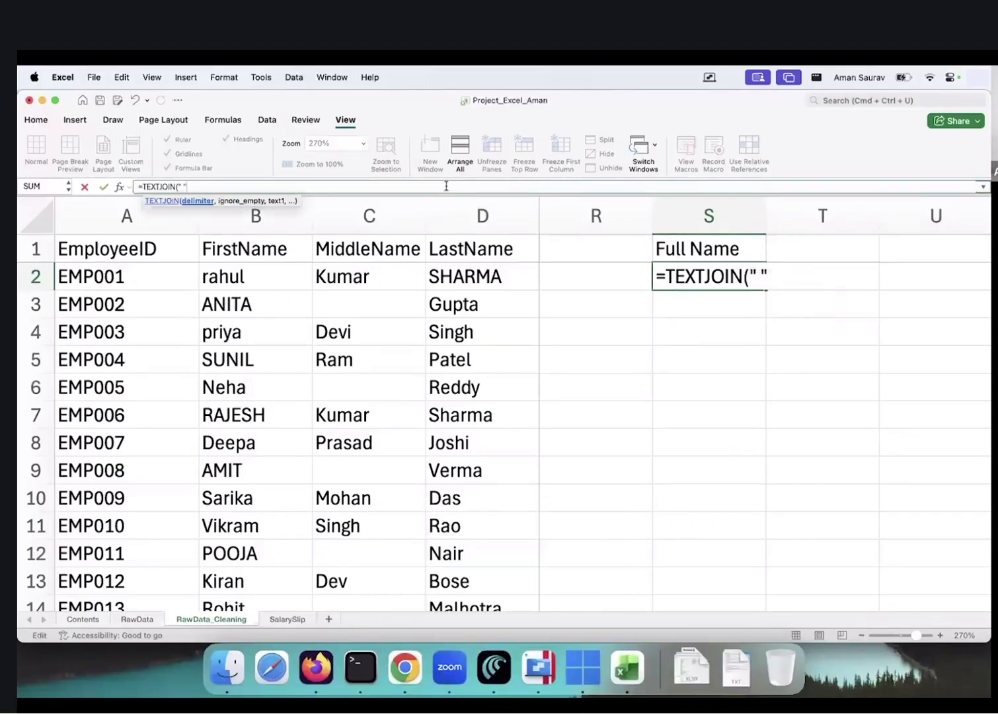
text(,)
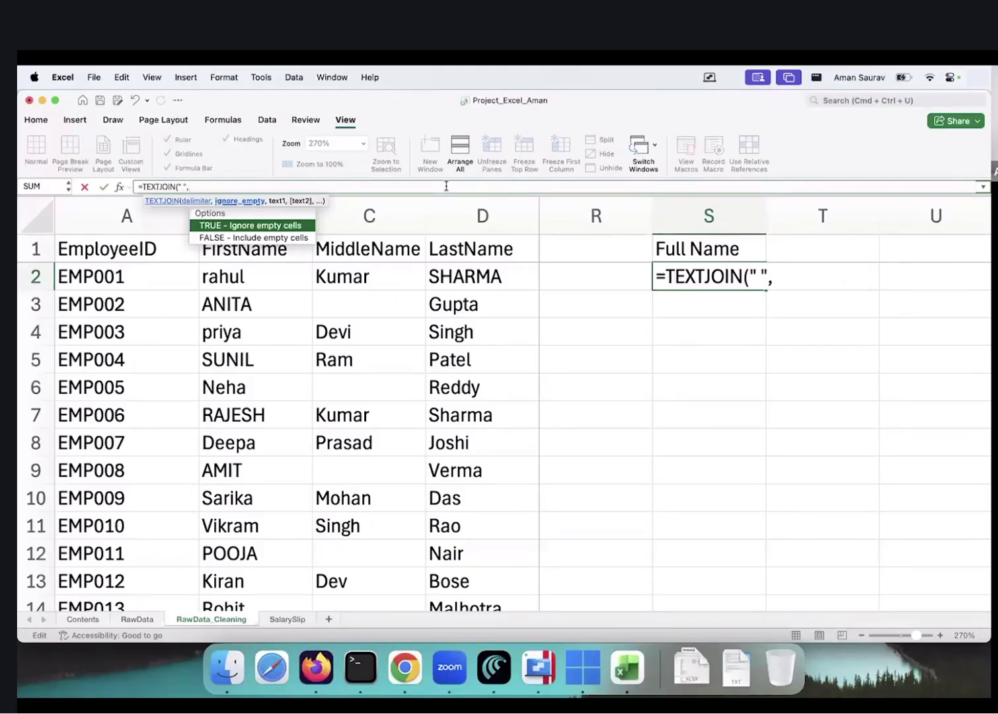
key(Down)
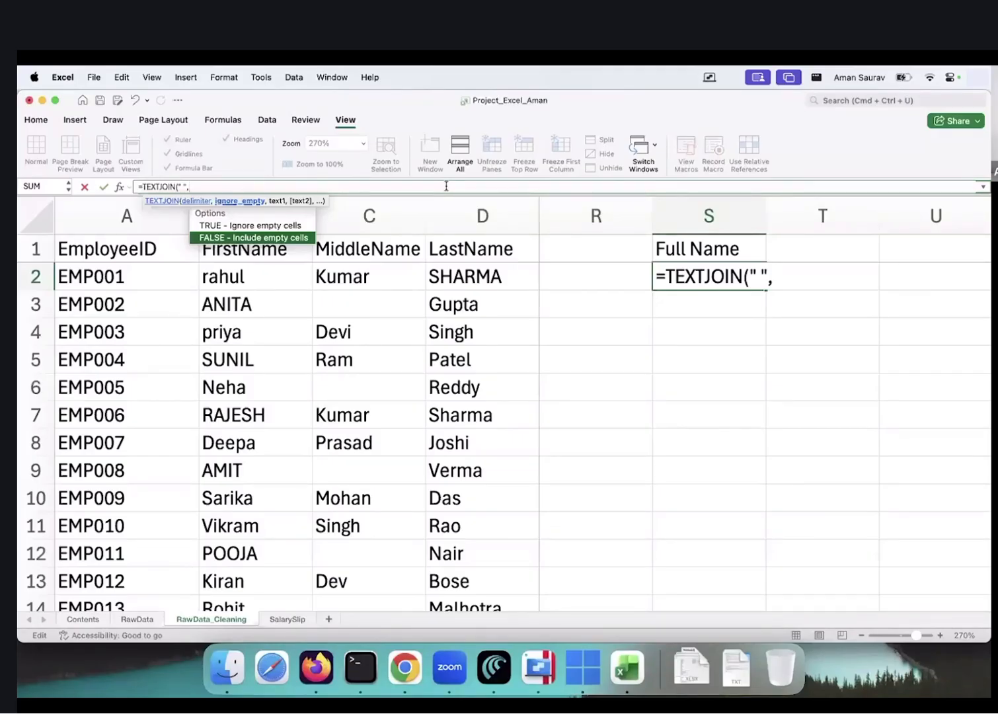
double_click(265, 238)
text(,)
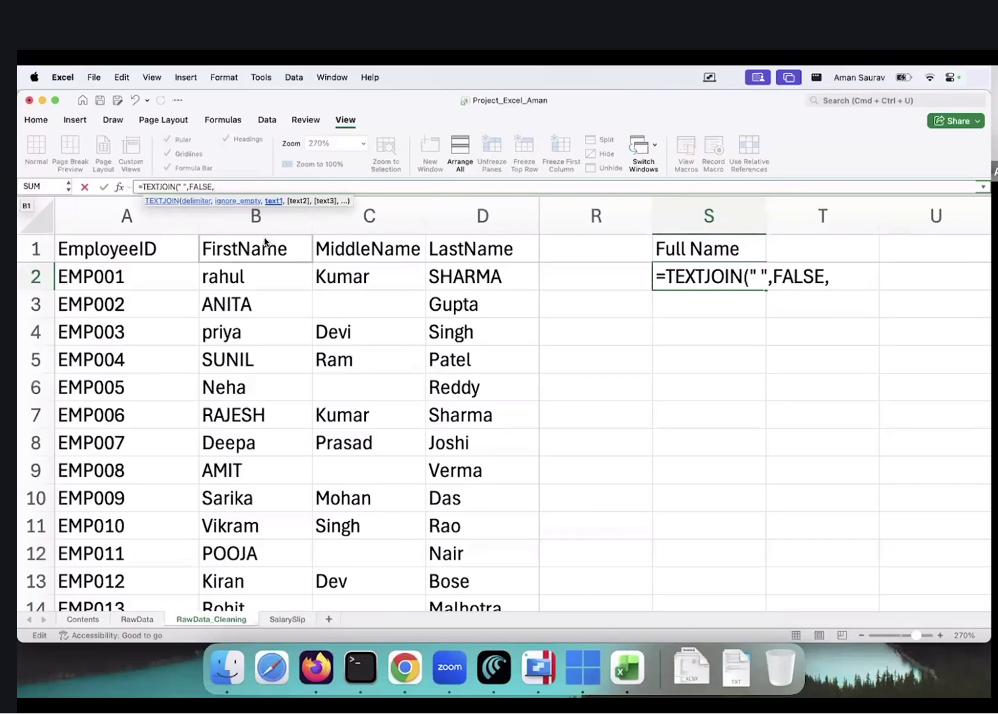
drag(263, 275, 438, 273)
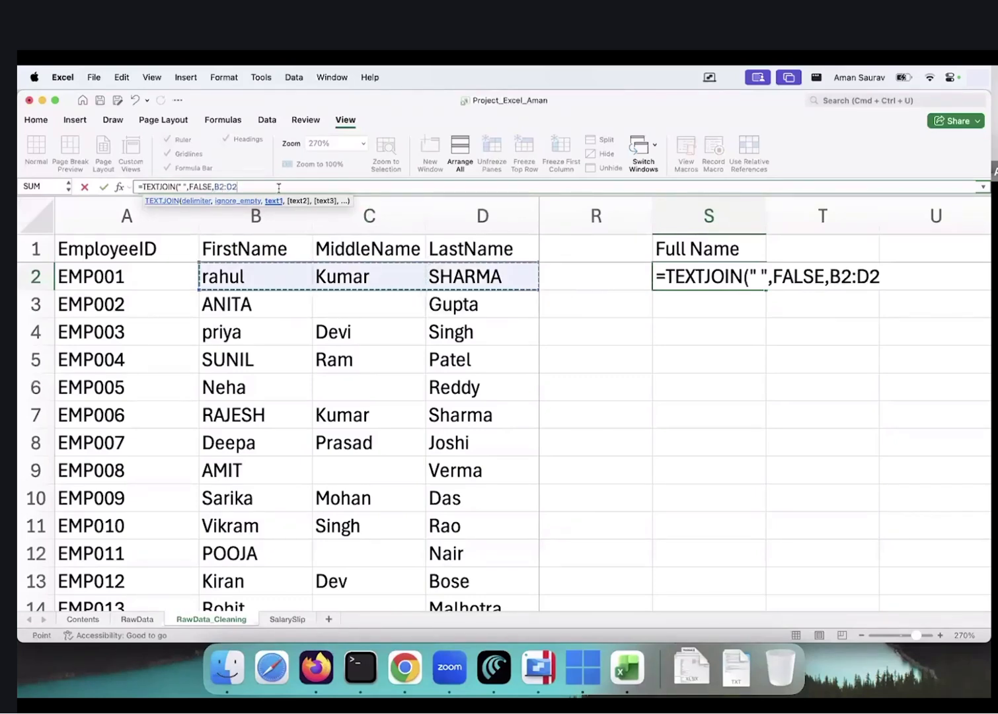
text())
key(Return)
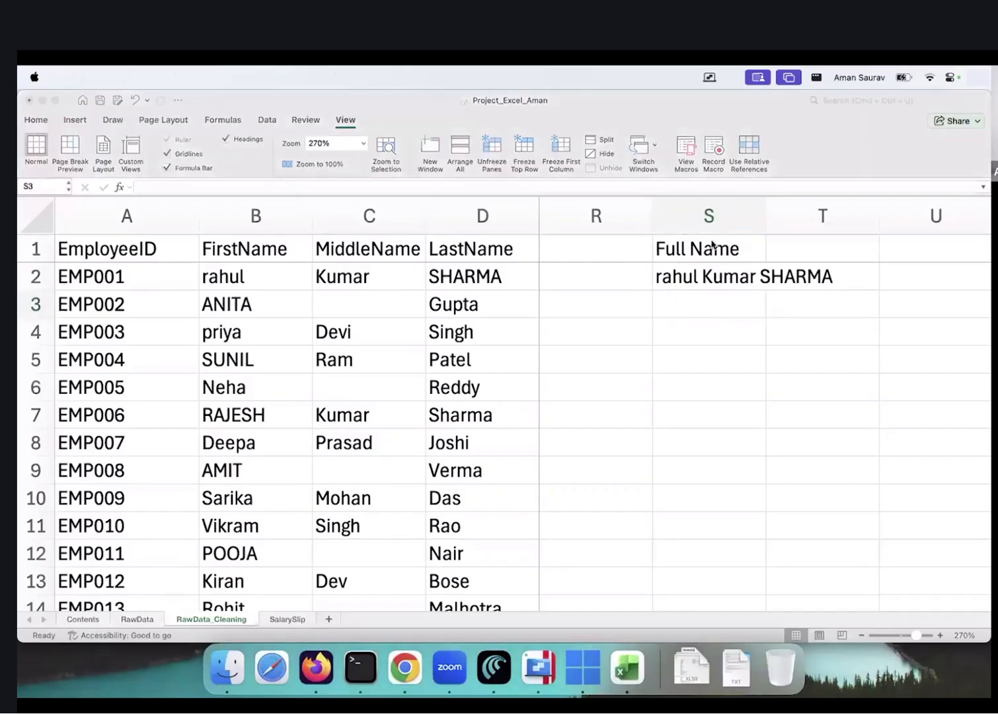
Fill the TEXTJOIN full-name formula down into S3 and S4 with Ctrl+D
click(702, 306)
key(ctrl+d)
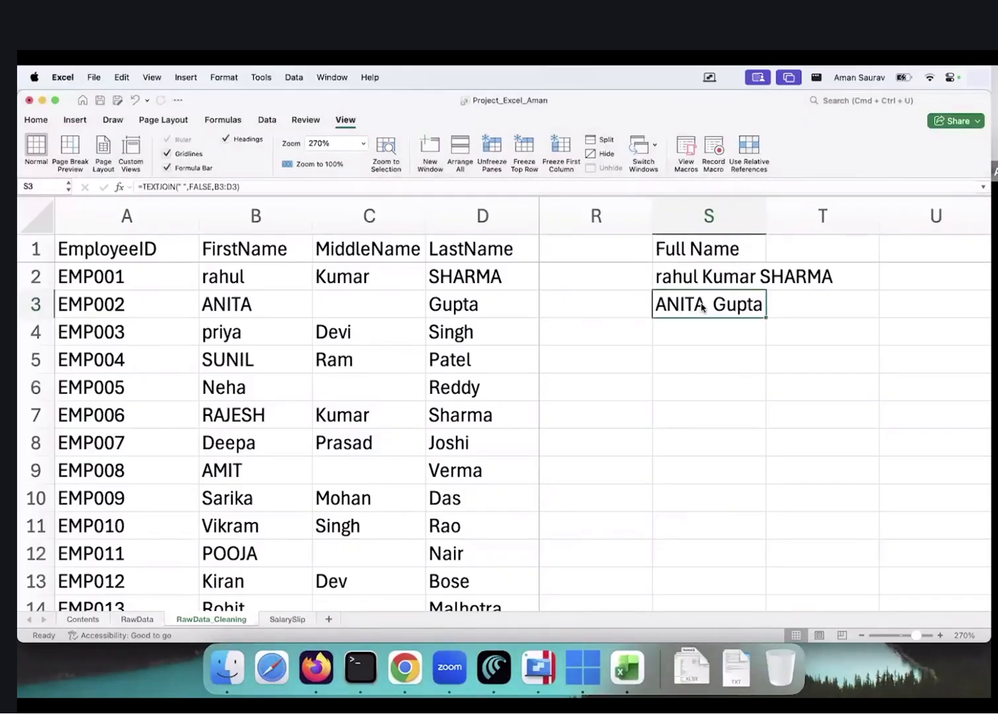
click(699, 345)
key(Up)
key(Up)
key(Down)
key(ctrl+d)
Extend the full-name formula through S5–S7 and scroll to check the joined names
click(699, 350)
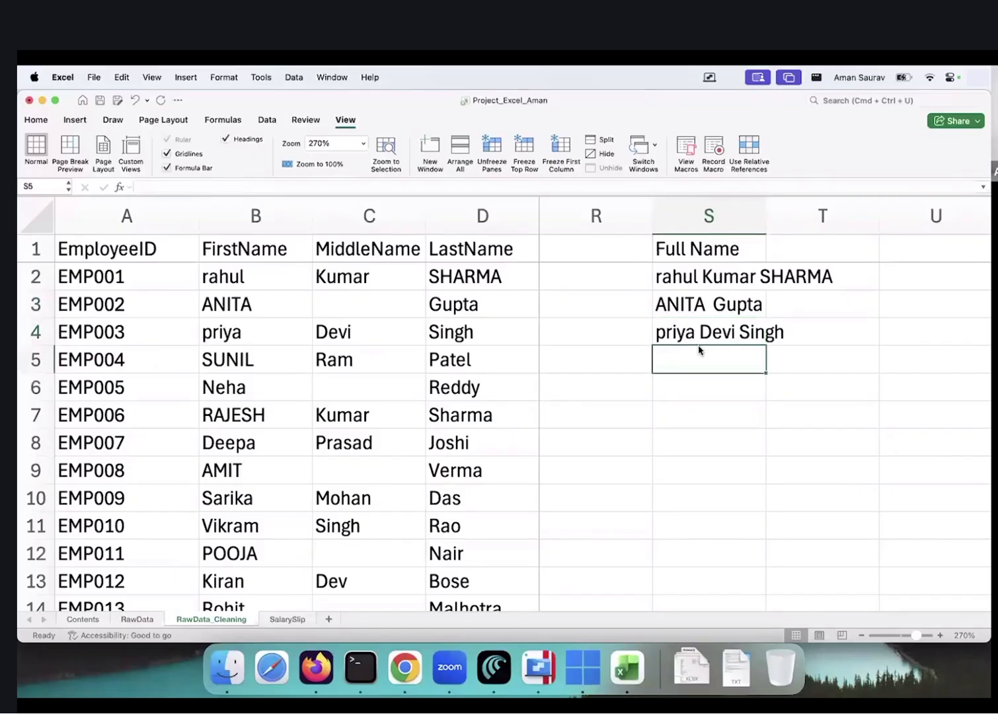
key(ctrl+d)
key(Down)
key(ctrl+d)
key(Down)
key(ctrl+d)
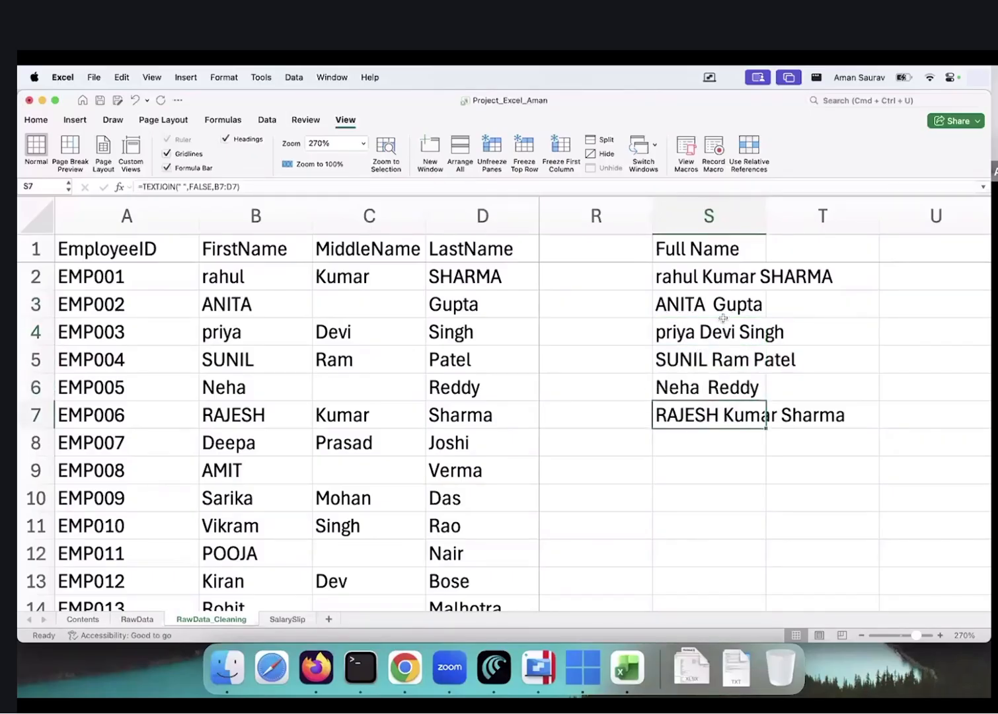
scroll(723, 317, up, 5)
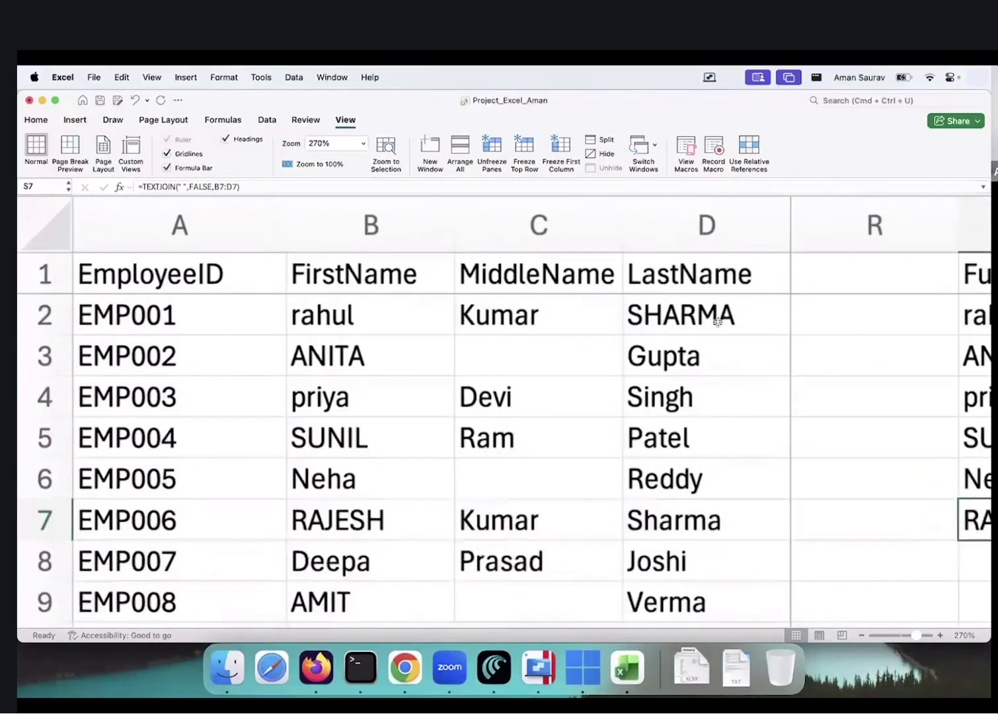
scroll(870, 317, up, 1)
scroll(869, 317, right, 2)
scroll(870, 317, down, 1)
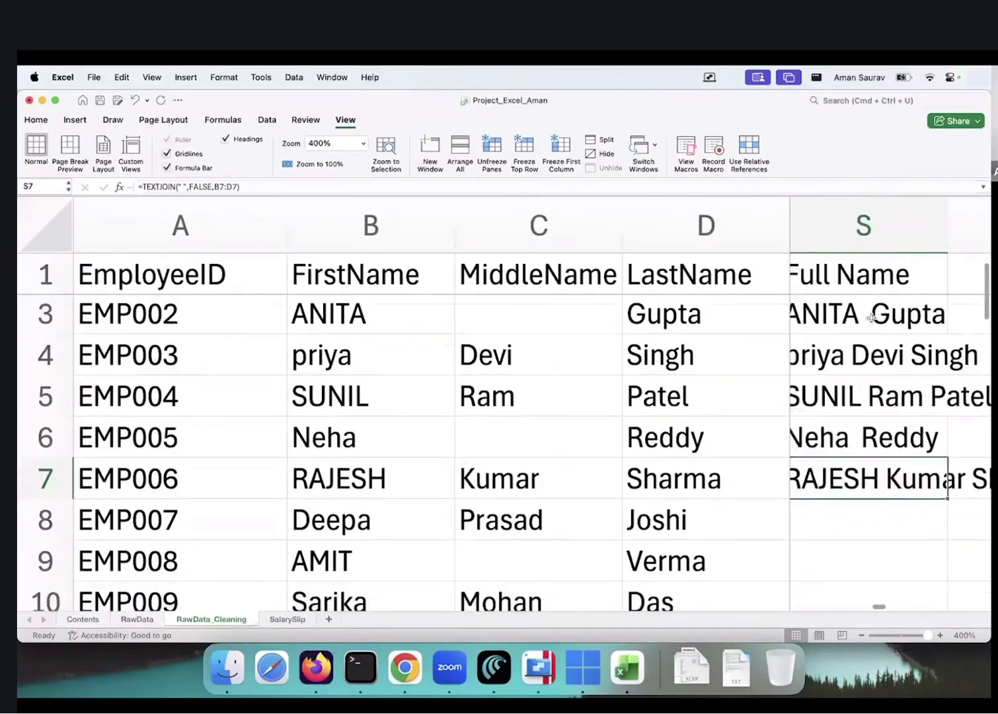
scroll(871, 318, up, 1)
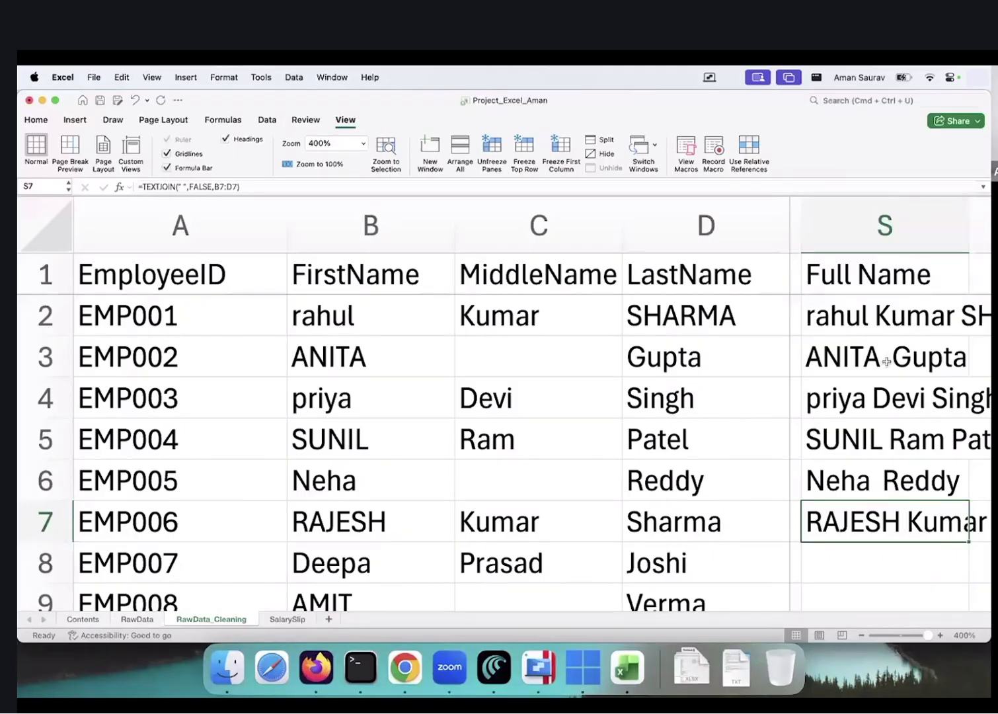
scroll(885, 360, down, 5)
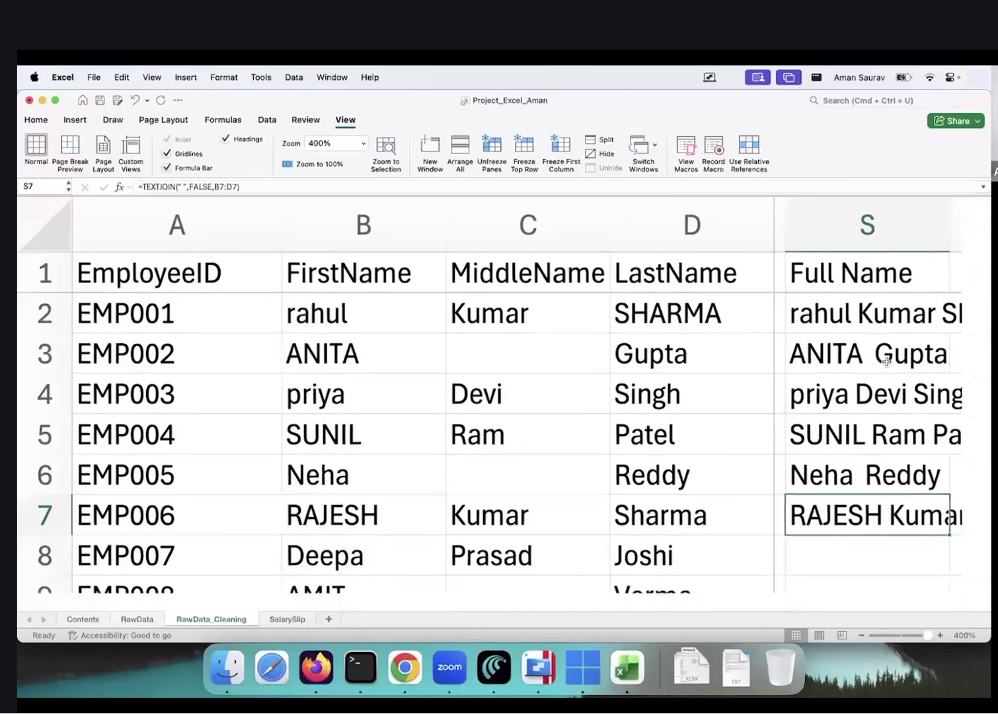
Change S2 to =TEXTJOIN(" ",TRUE,B2:D2) so blanks are skipped, and fill it down through S7
click(396, 241)
click(212, 186)
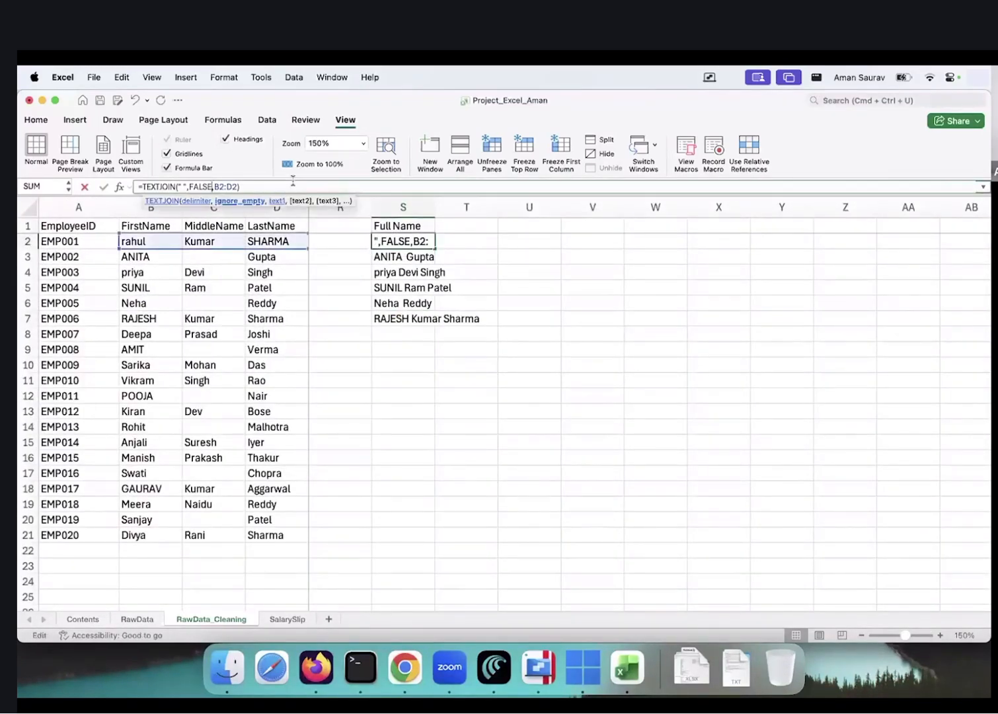
key(BackSpace)
key(BackSpace)
key(BackSpace)
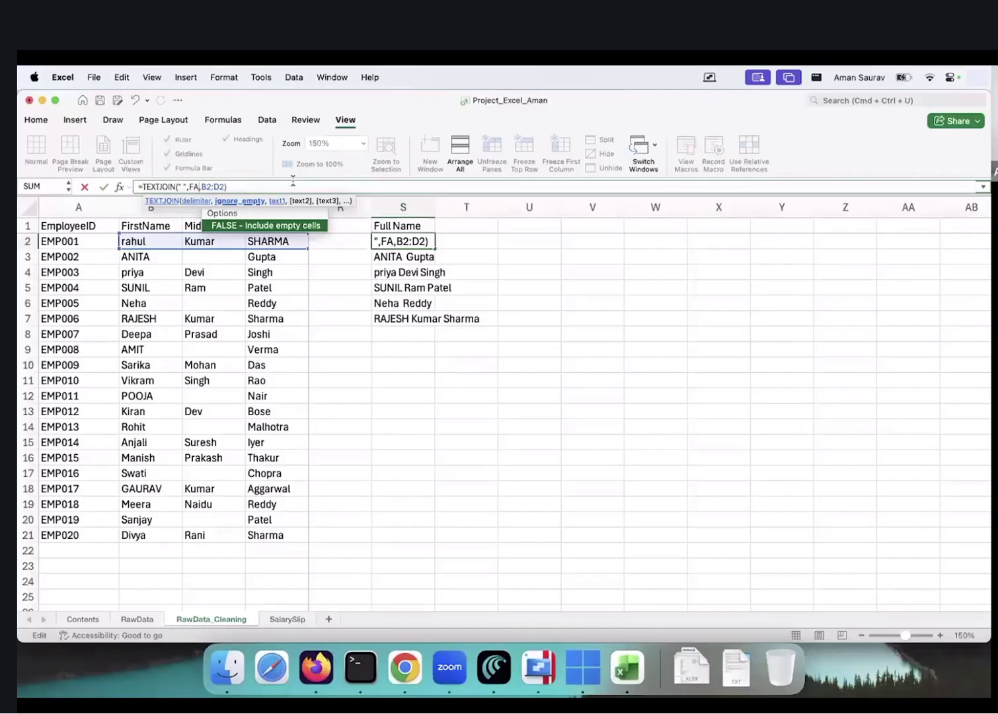
key(BackSpace)
key(BackSpace)
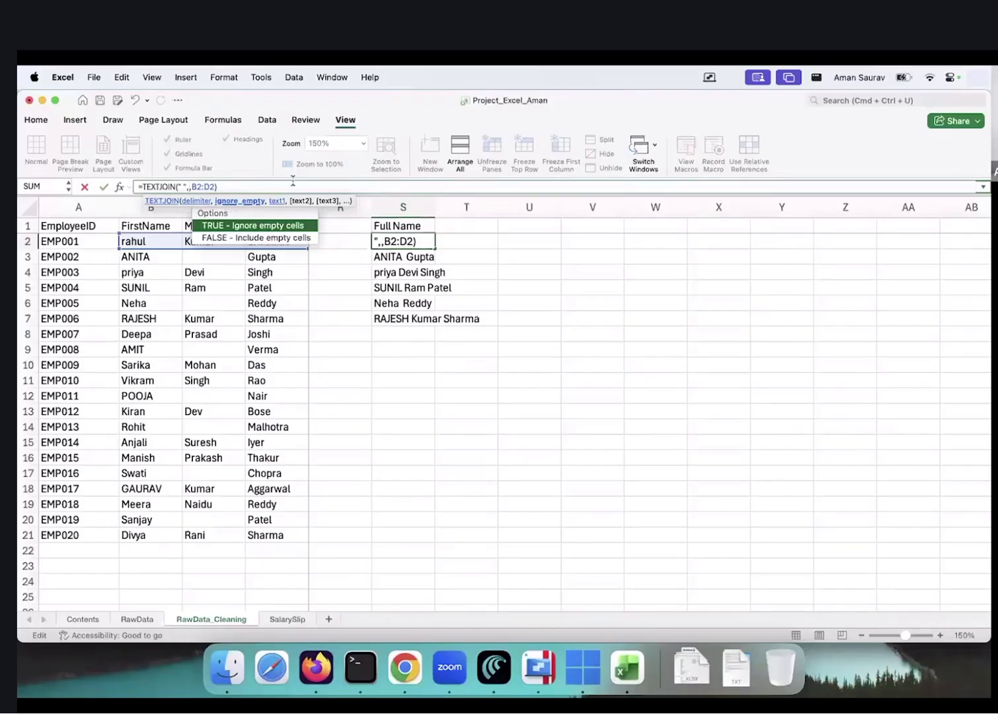
double_click(280, 228)
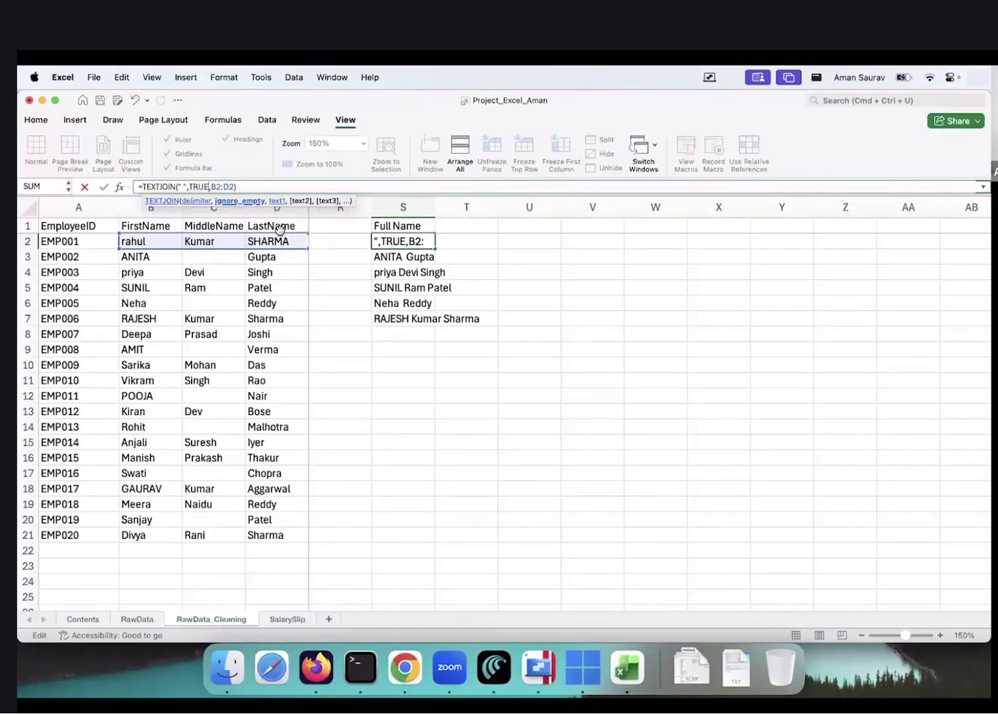
key(Return)
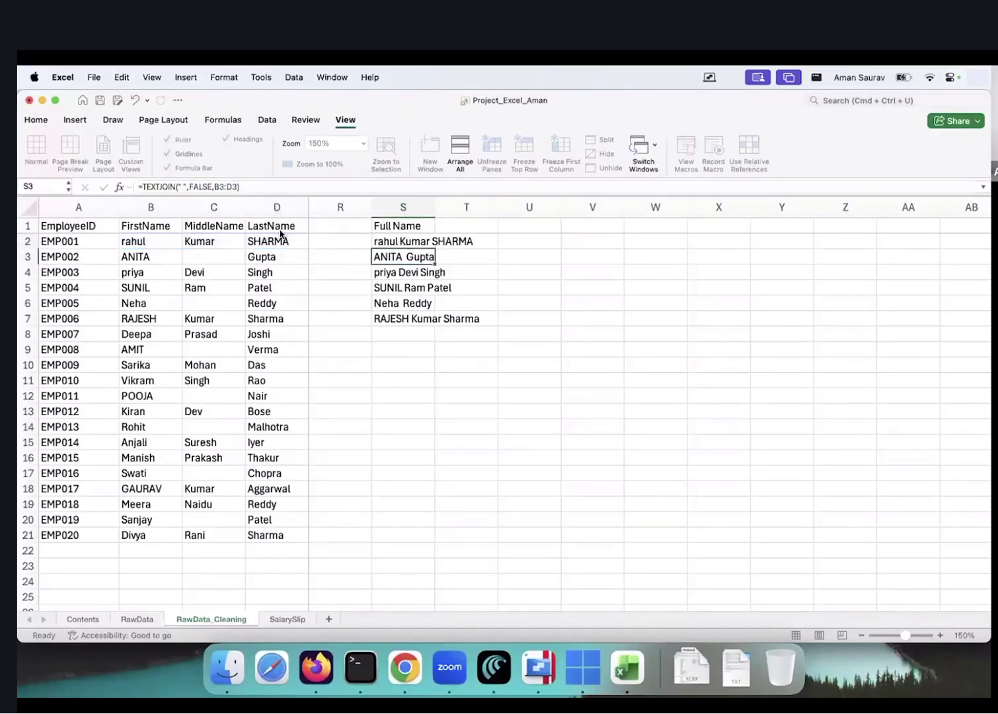
key(Up)
key(shift+Down)
key(shift+Down)
key(shift+Down)
key(shift+Down)
key(shift+Down)
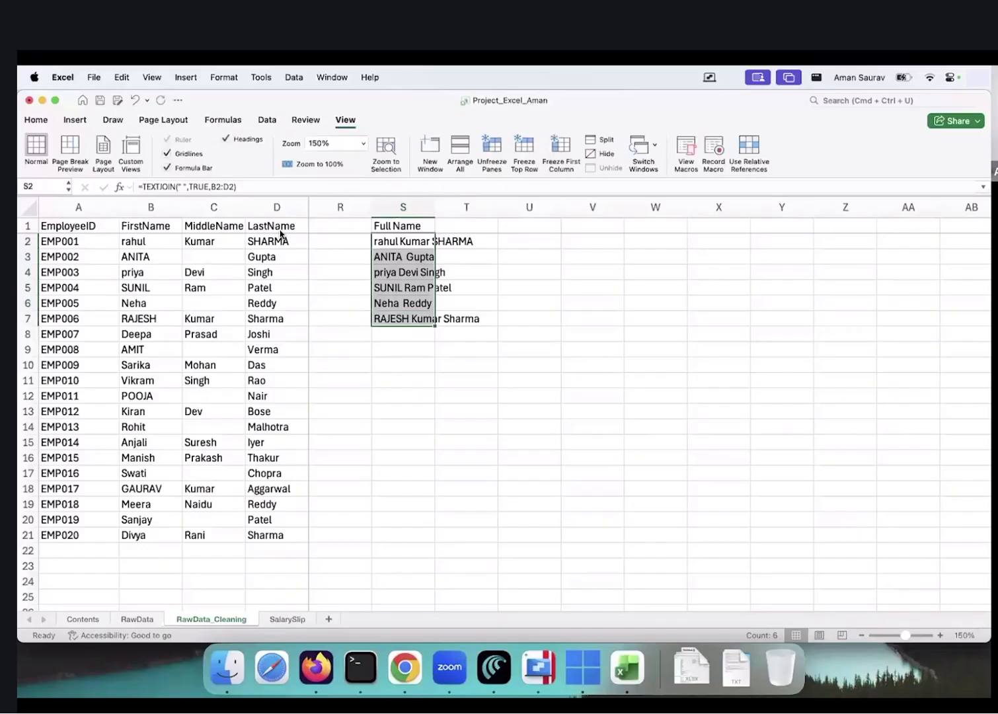
key(super+d)
scroll(415, 257, up, 8)
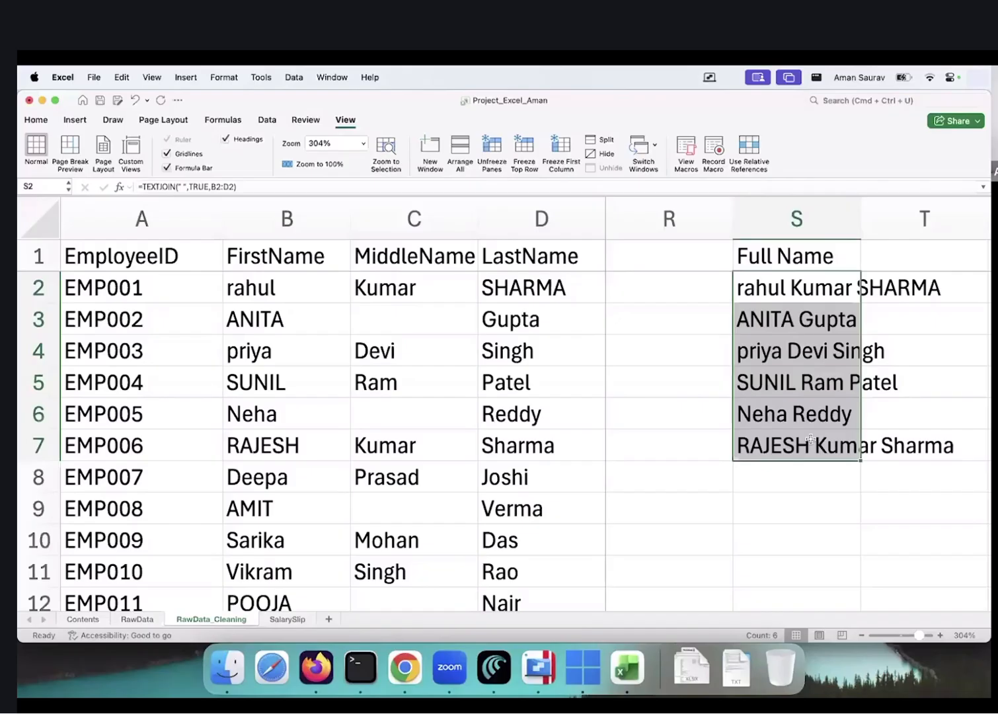
Wrap the S2 TEXTJOIN formula in TRIM to remove extra spaces
key(Up)
key(Down)
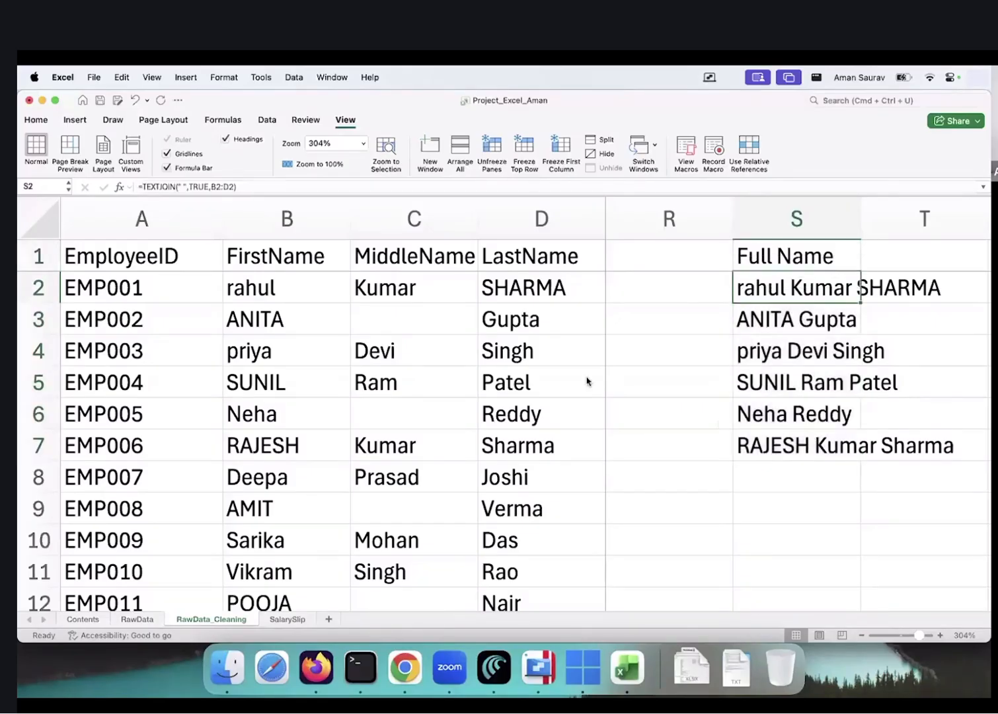
click(140, 186)
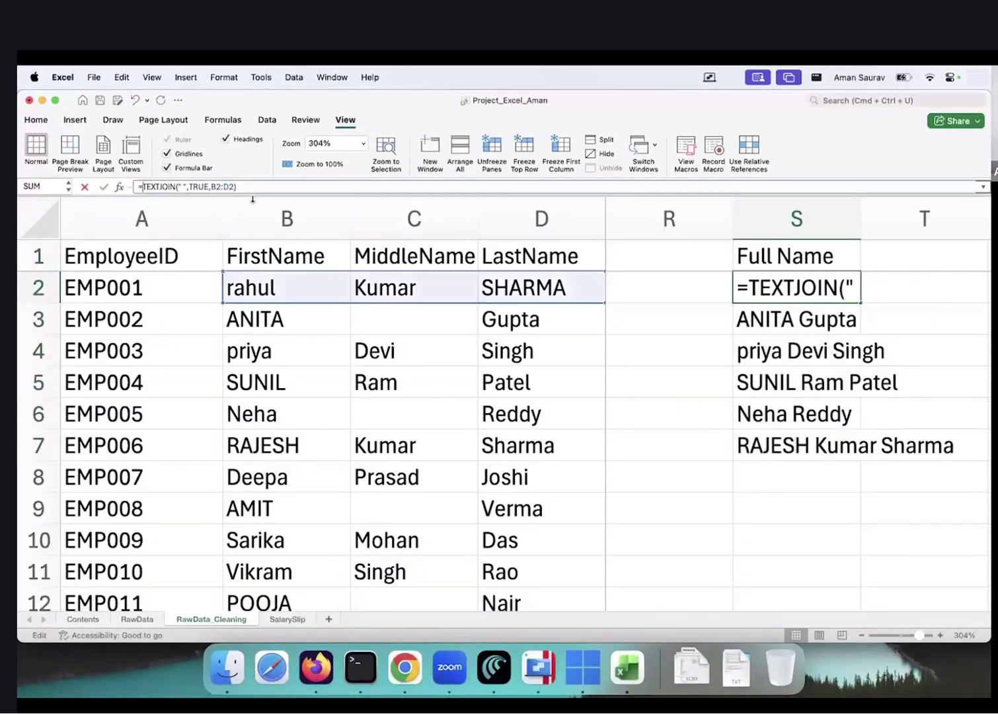
text(tri)
key(Tab)
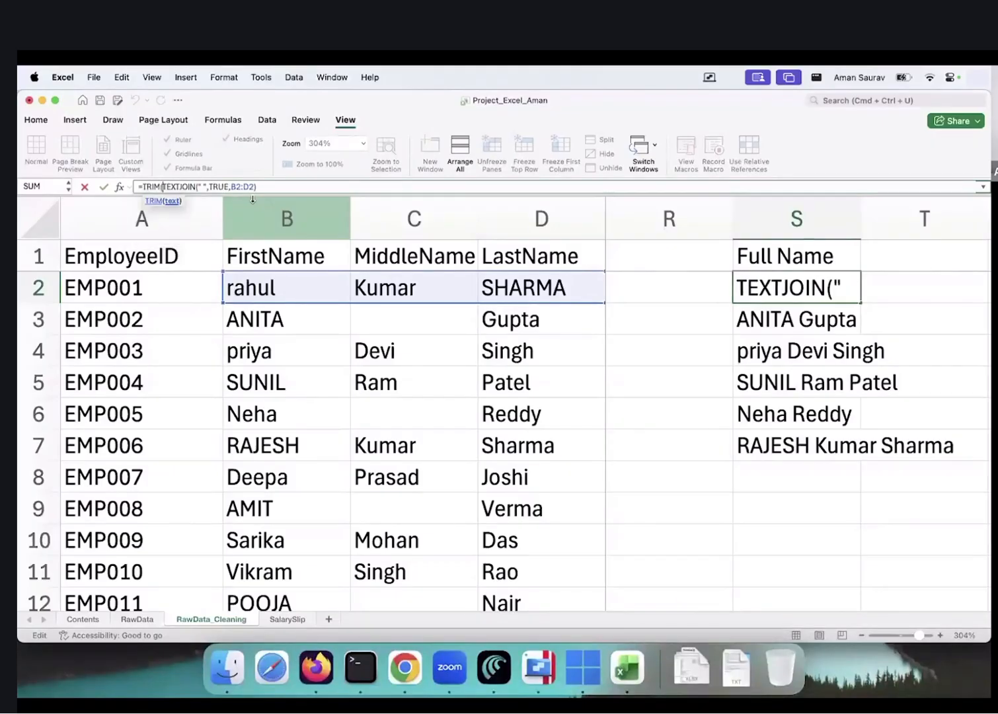
click(280, 189)
text())
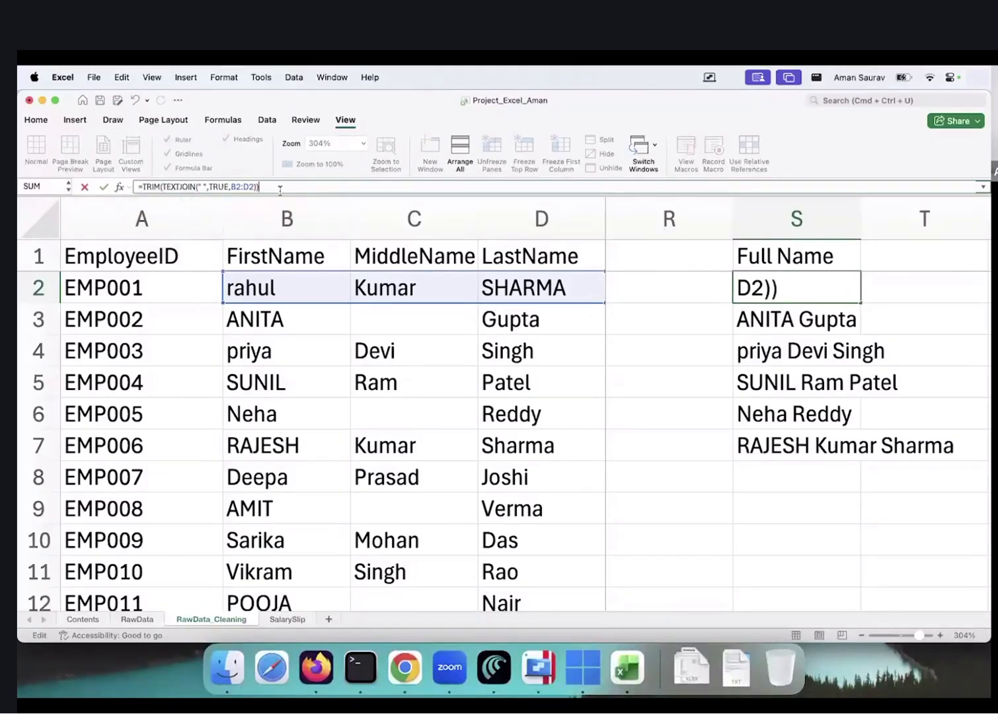
key(Return)
key(shift+Down)
key(shift+Down)
key(shift+Down)
key(shift+Down)
key(shift+Down)
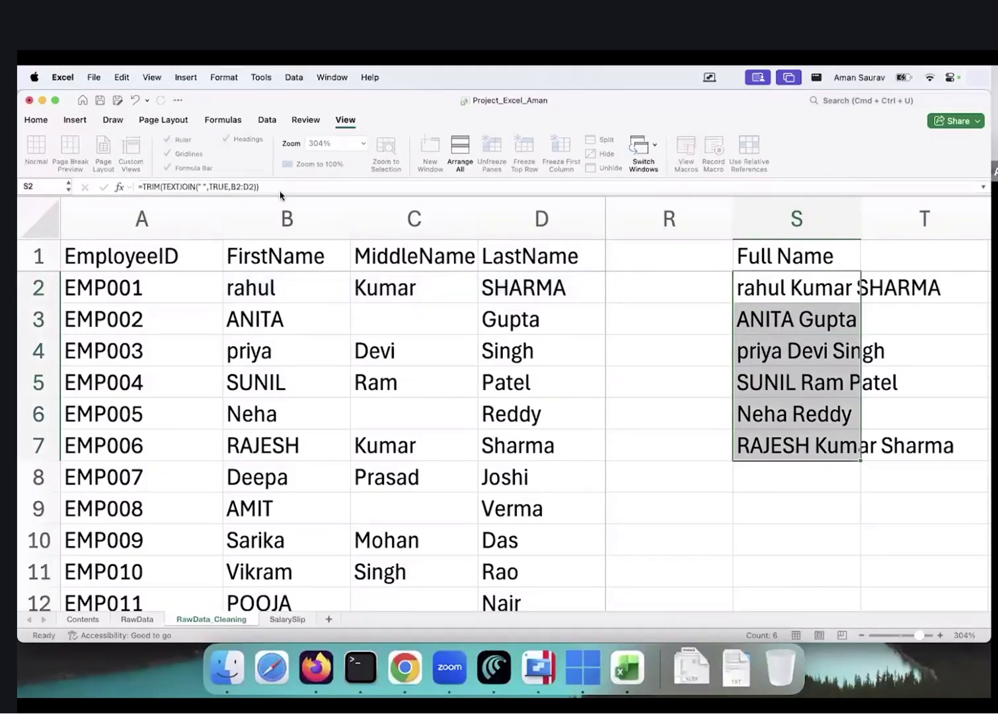
key(Up)
key(Down)
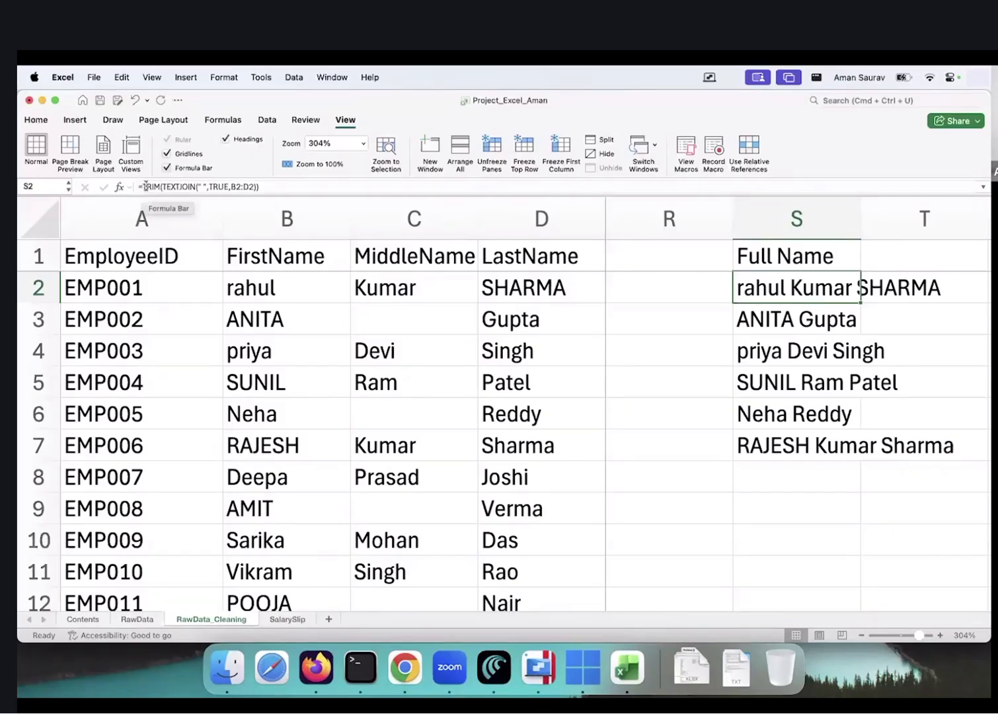
Wrap S2 in PROPER and fill =PROPER(TRIM(TEXTJOIN(...))) down through S21
click(143, 188)
text(prop)
key(Tab)
key(Right)
key(Right)
key(Right)
key(Right)
key(Right)
key(Right)
key(Right)
key(Right)
key(Right)
key(Right)
key(Right)
key(Right)
key(Right)
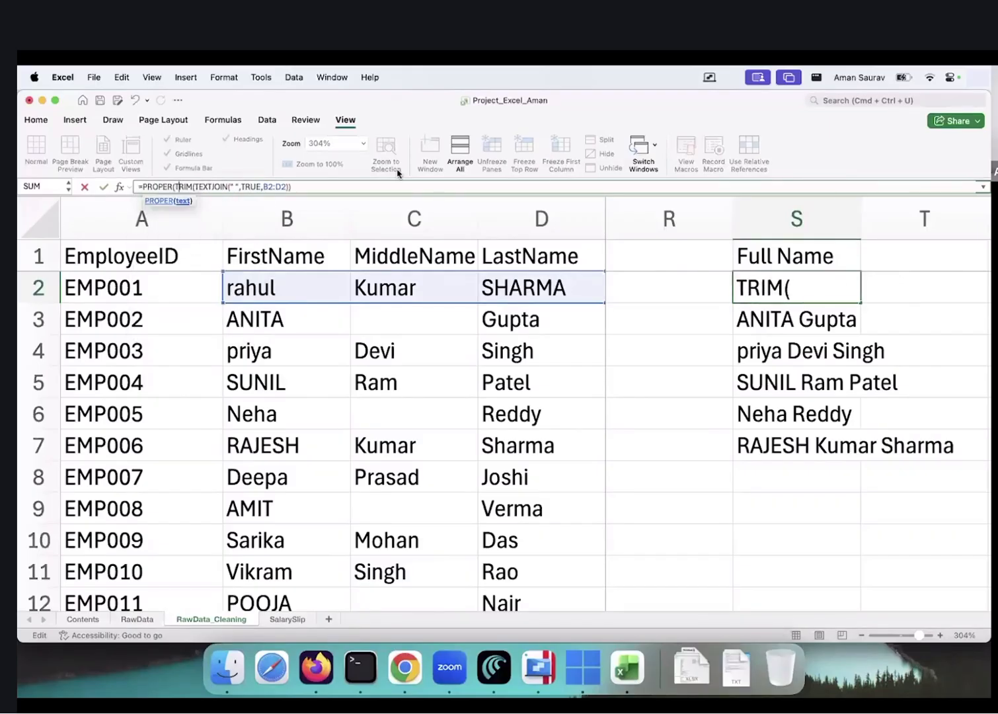
key(Right)
key(Right)
key(Right)
key(Right)
key(Right)
key(Right)
key(Right)
key(Right)
key(Right)
key(Right)
key(Right)
key(Right)
key(Right)
key(Right)
key(Right)
key(Right)
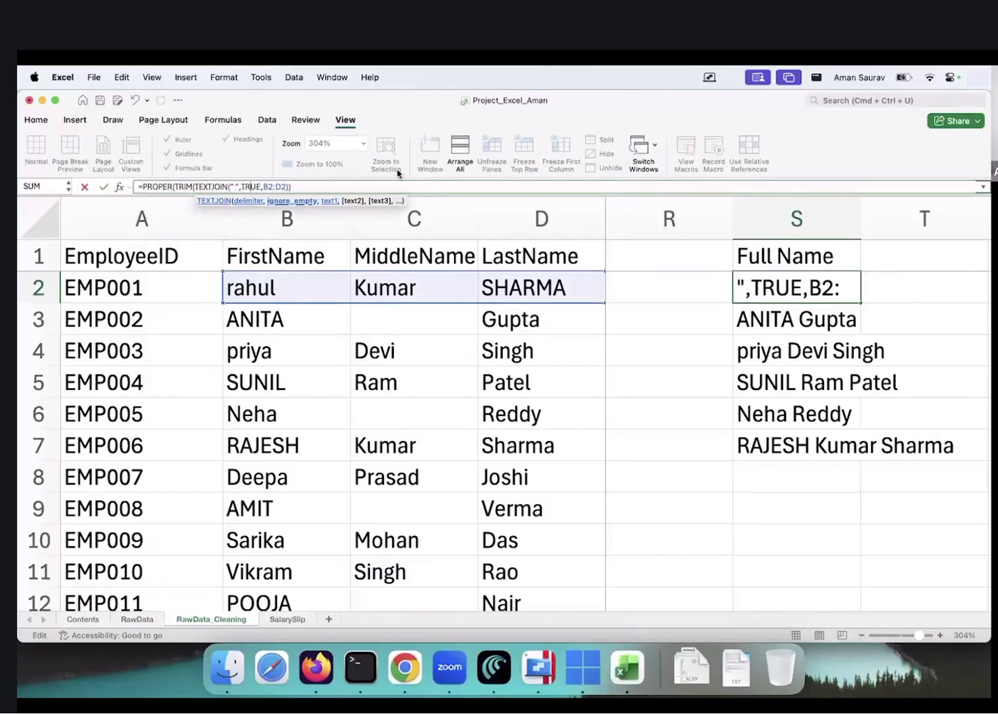
text())
key(ctrl+Return)
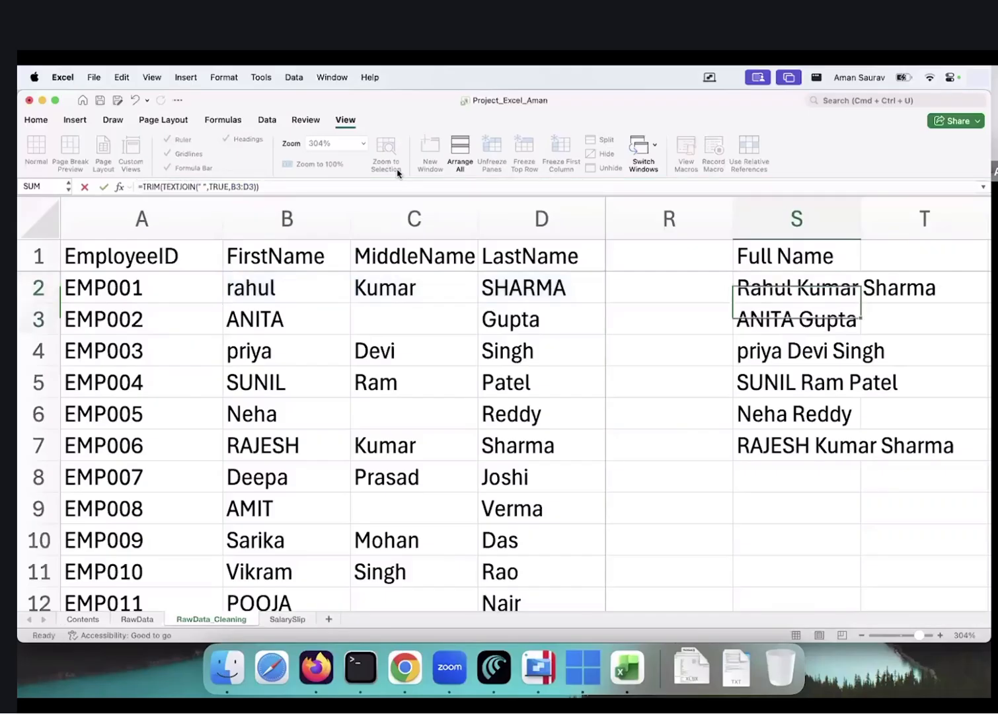
key(shift+Down)
key(shift+Down)
key(shift+Down)
key(shift+Down)
key(shift+Down)
key(shift+Down)
key(shift+Down)
key(shift+Down)
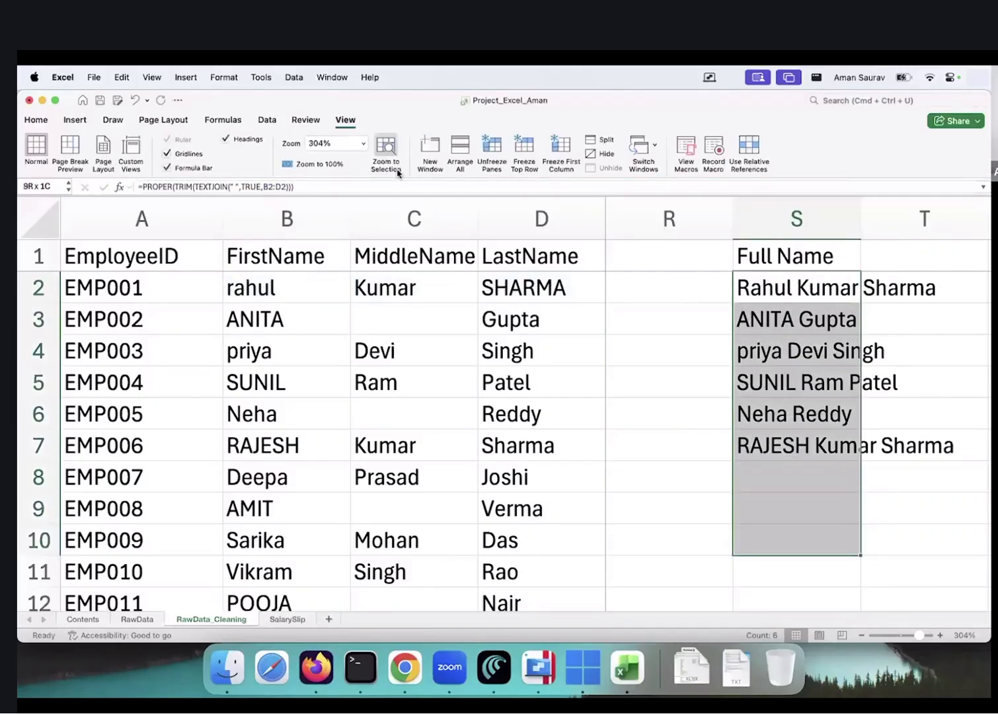
scroll(863, 394, down, 8)
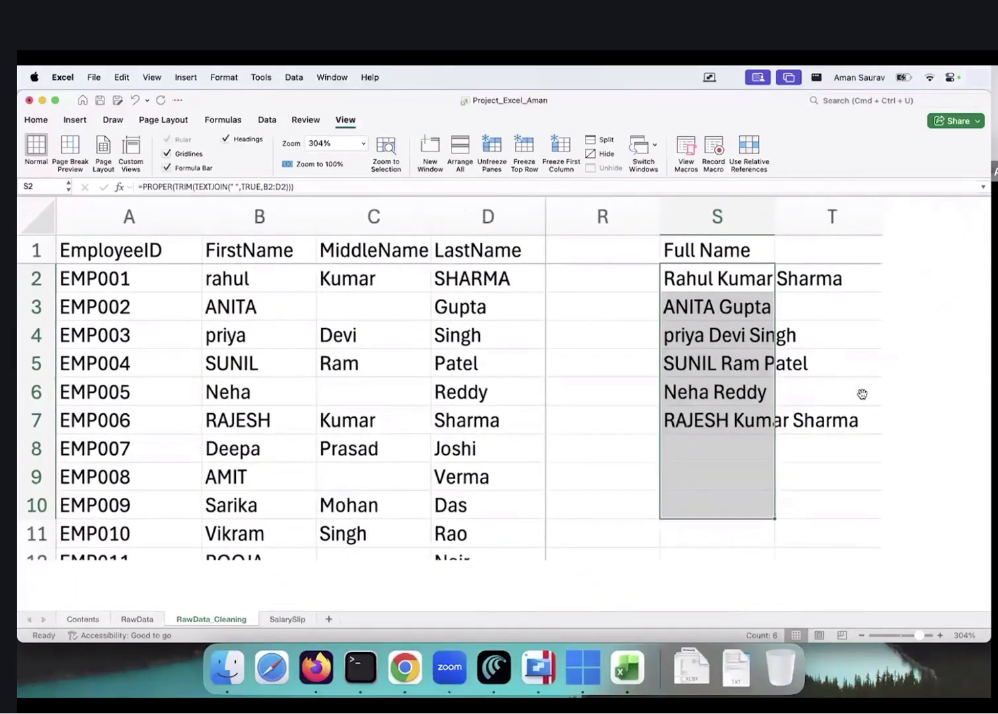
key(shift+Down)
key(shift+Down)
key(shift+Down)
key(shift+Down)
key(shift+Down)
key(shift+Down)
key(shift+Down)
key(shift+Down)
key(shift+Down)
key(shift+Down)
key(shift+Down)
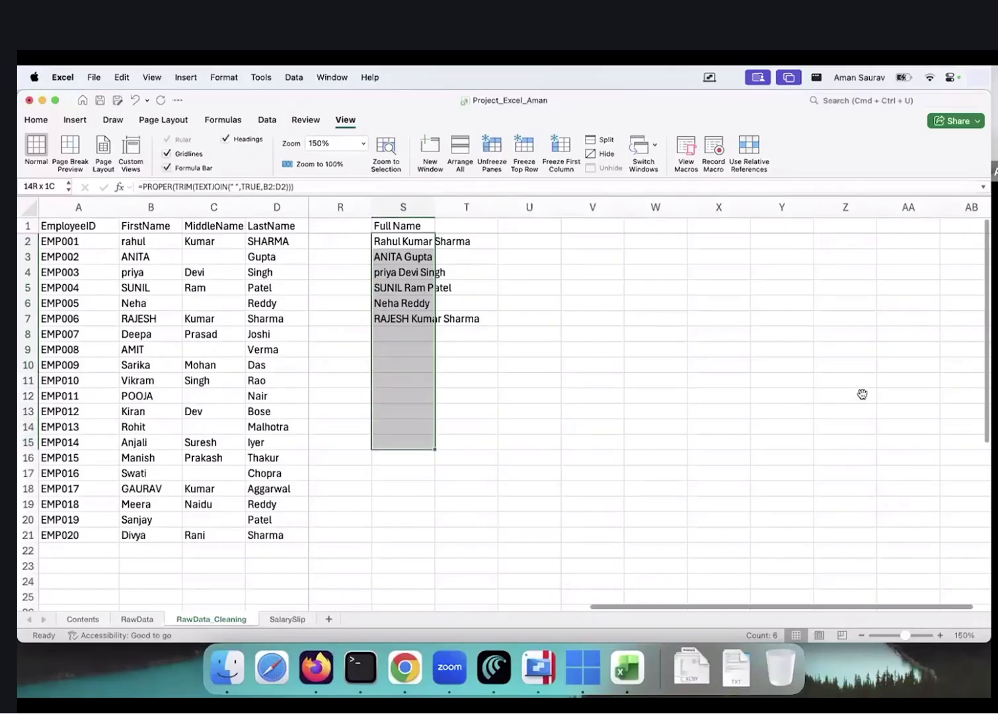
key(ctrl+d)
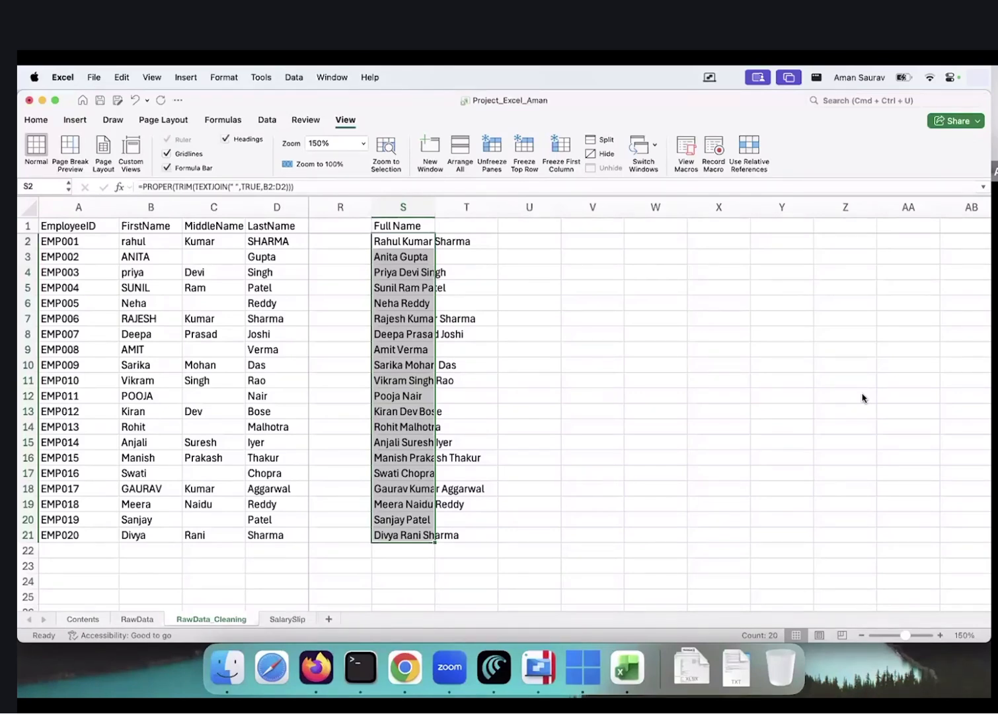
Scroll across the sheet to review the finished proper-case Full Name column against the source names
click(533, 281)
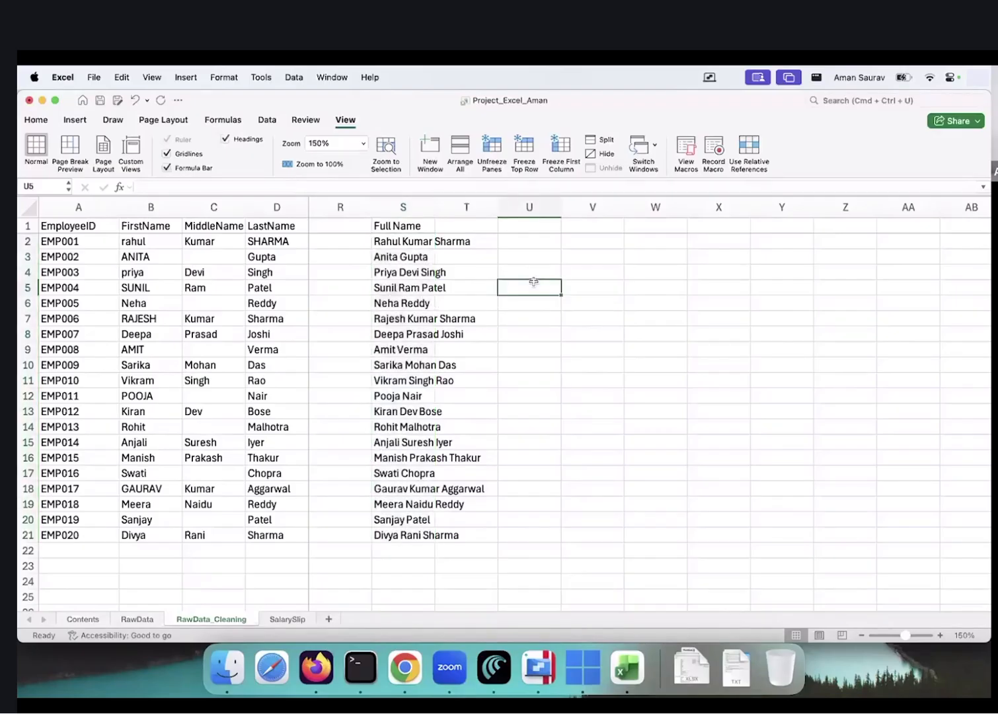
scroll(533, 281, left, 3)
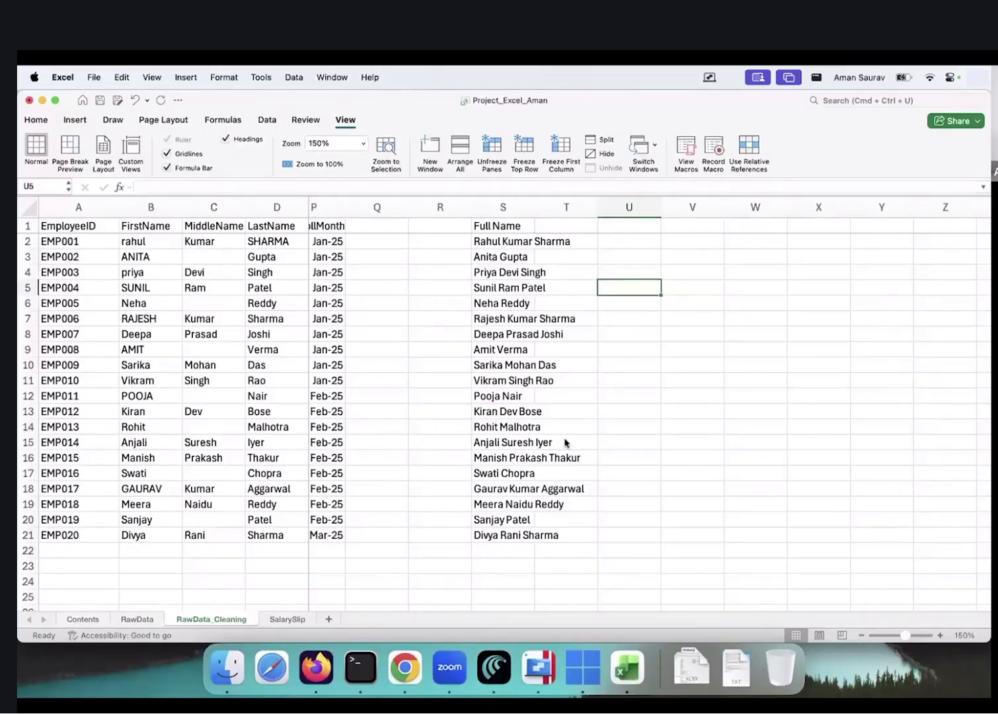
scroll(427, 328, left, 9)
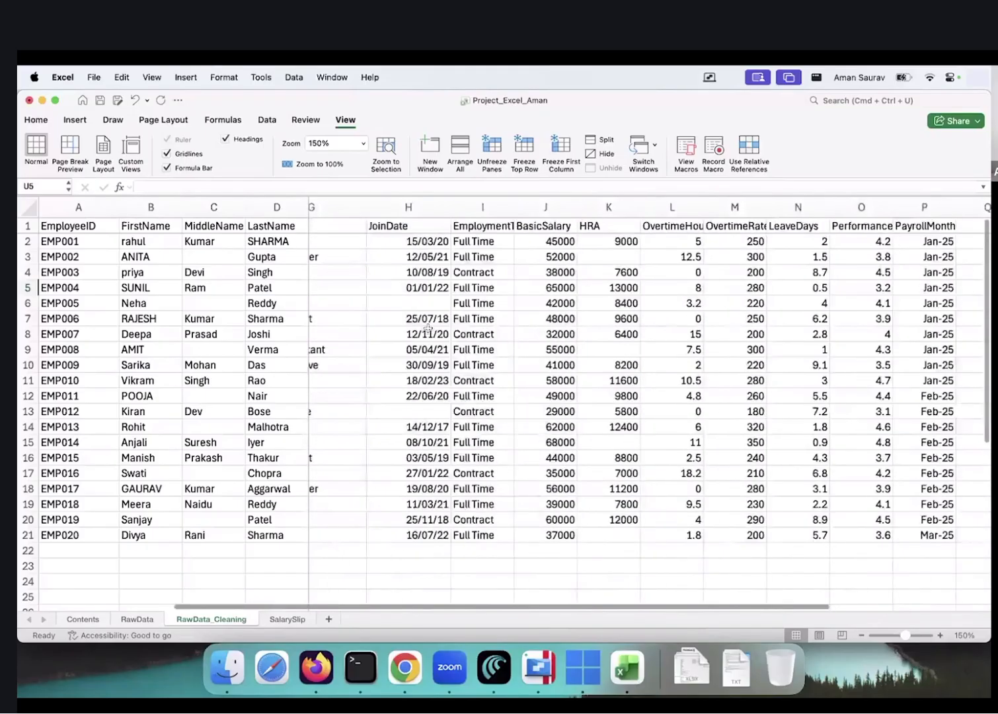
scroll(428, 328, left, 3)
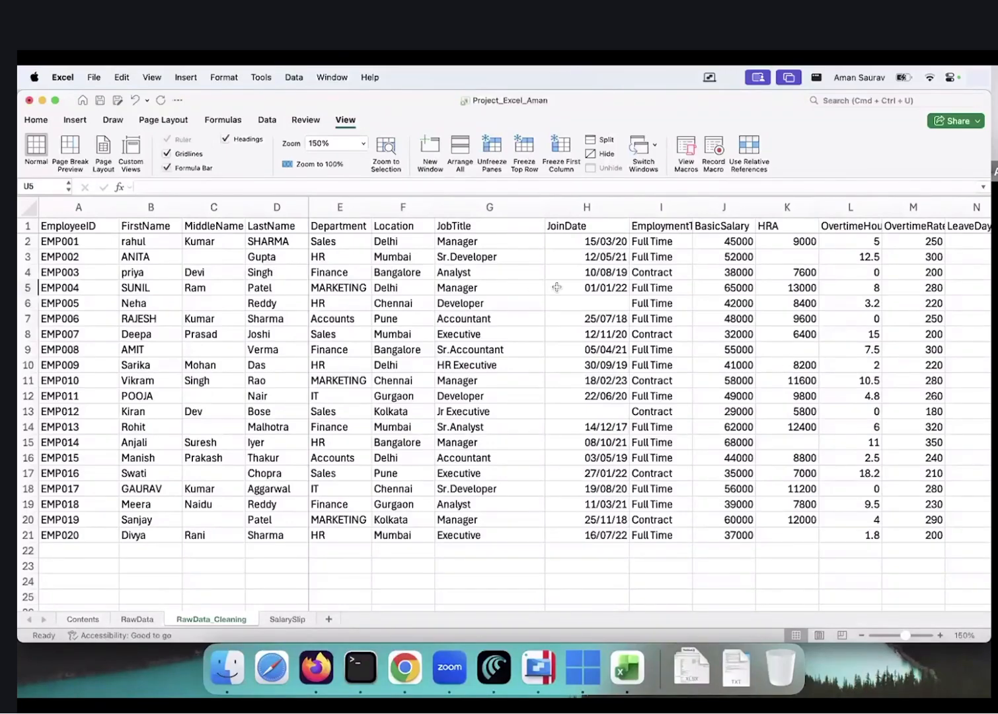
scroll(556, 287, right, 10)
scroll(557, 286, left, 4)
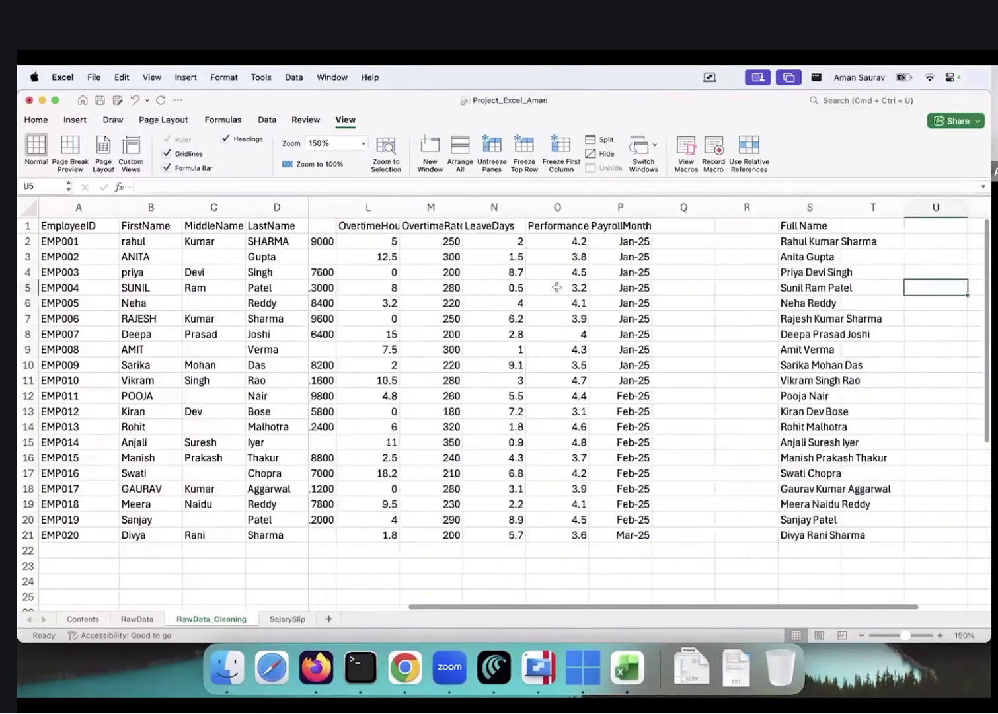
scroll(557, 287, left, 5)
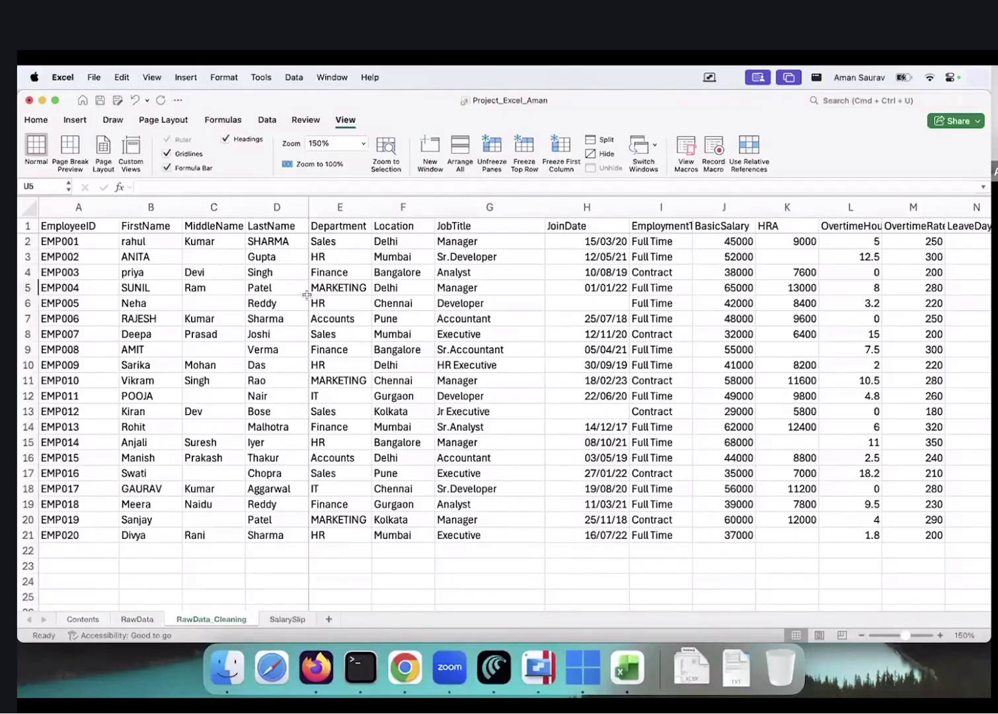
key(Up)
key(Up)
key(Right)
key(Right)
key(Right)
key(Right)
key(Left)
key(Left)
key(Left)
key(Left)
key(Left)
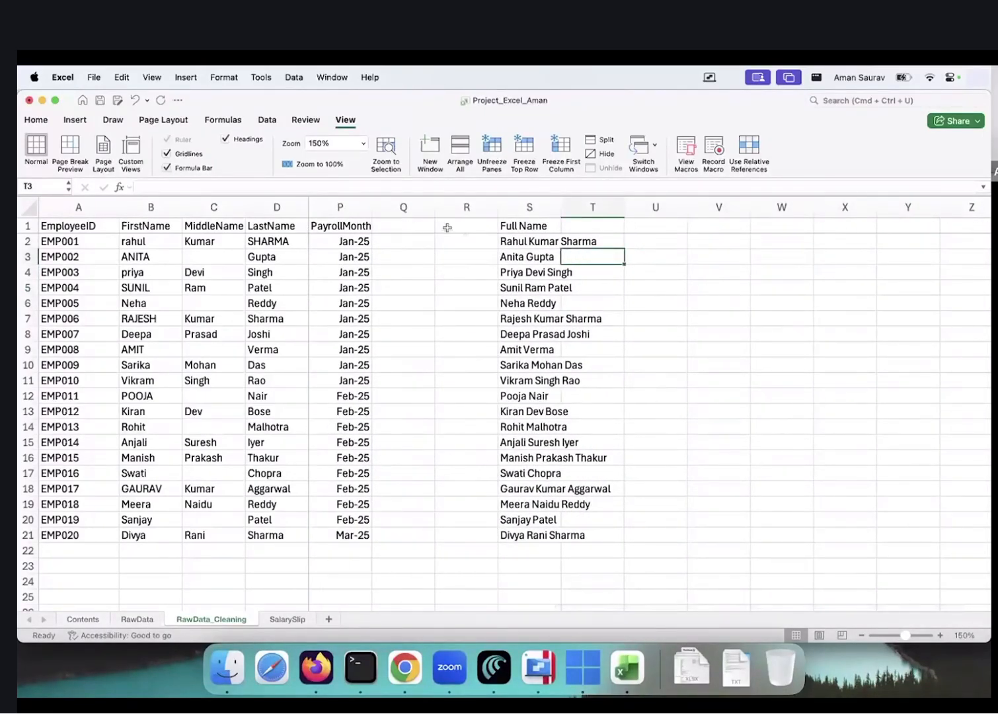
Delete the empty columns Q and R so Full Name sits beside PayrollMonth
drag(410, 208, 458, 207)
right_click(403, 201)
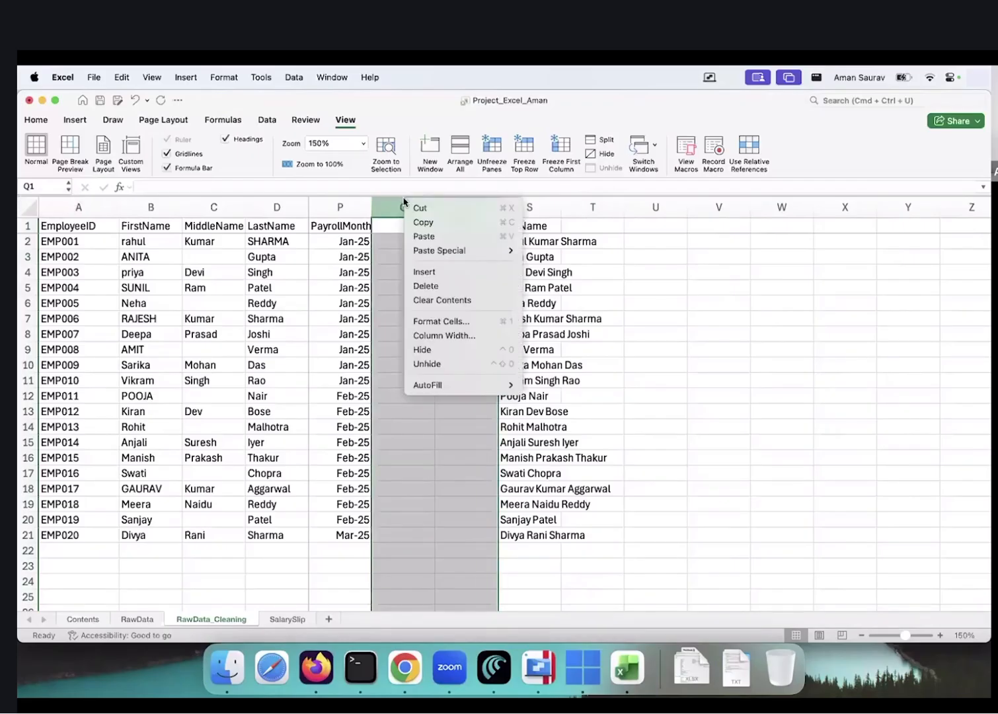
click(430, 287)
scroll(413, 297, left, 2)
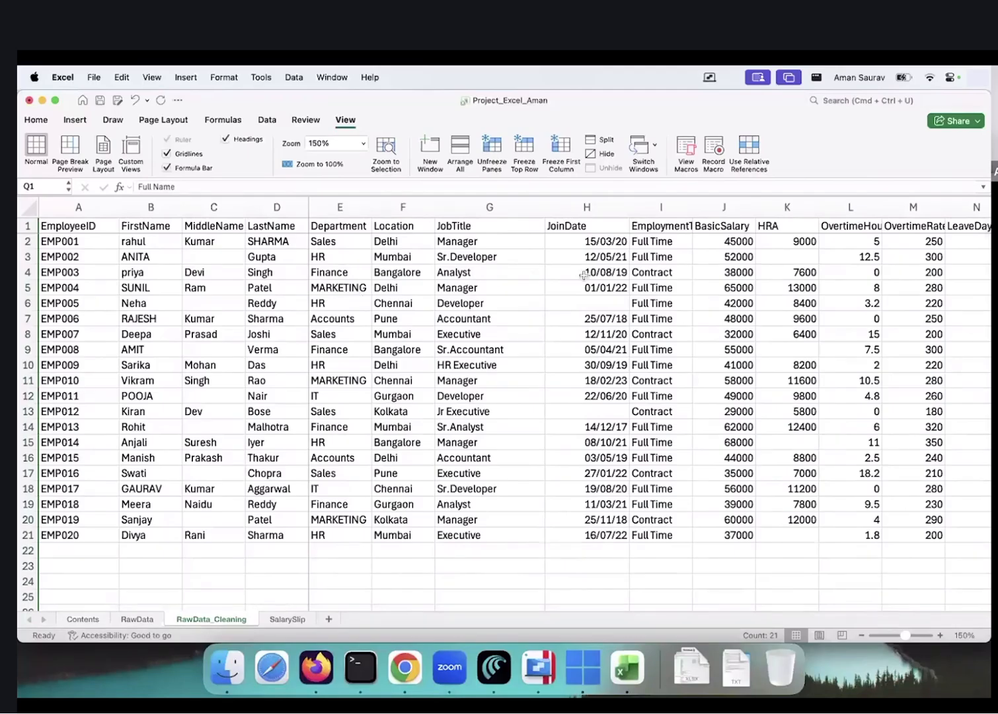
click(588, 302)
click(606, 413)
click(584, 228)
click(585, 297)
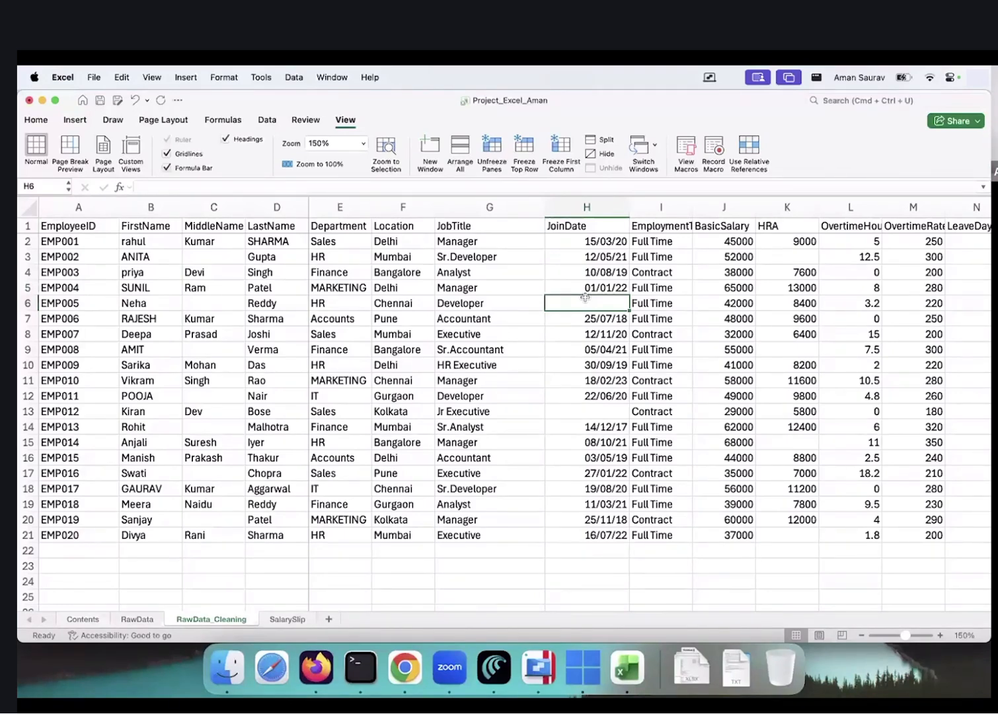
scroll(585, 297, right, 5)
Enter =FORMULATEXT(Q2) in R2 and fill it down through R21
drag(797, 207, 837, 207)
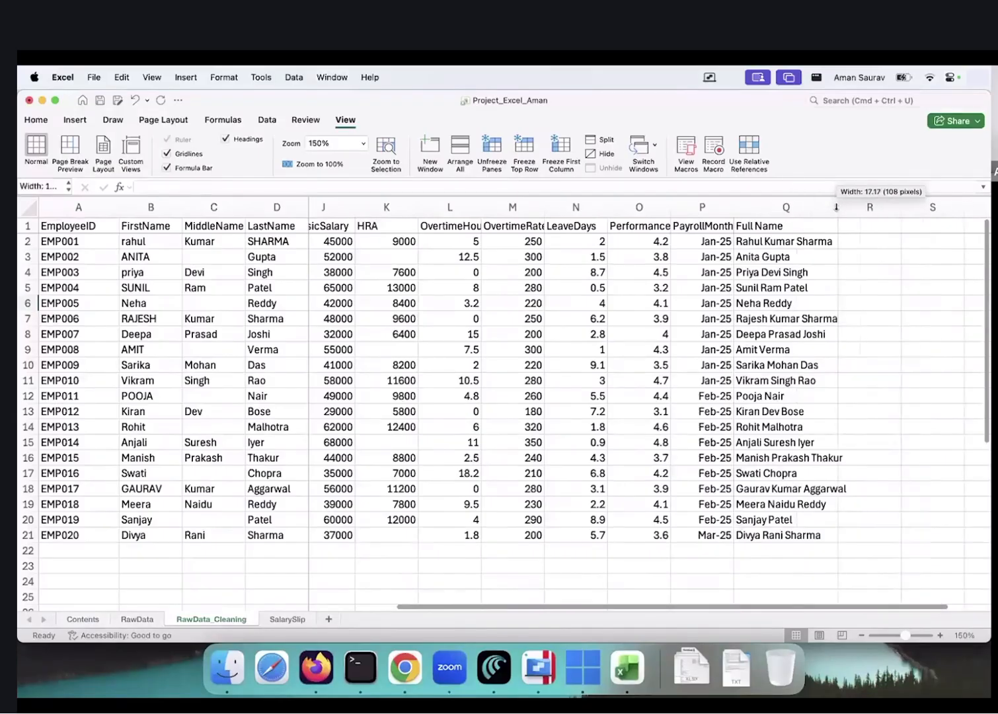
click(870, 241)
text(=for)
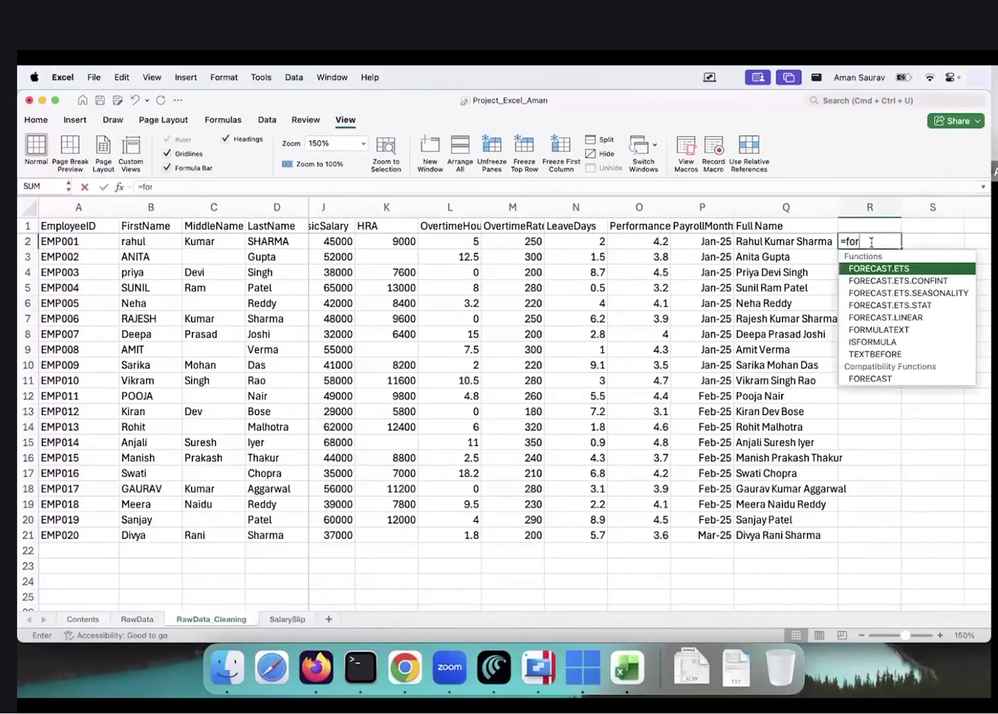
text(m)
key(Tab)
key(Left)
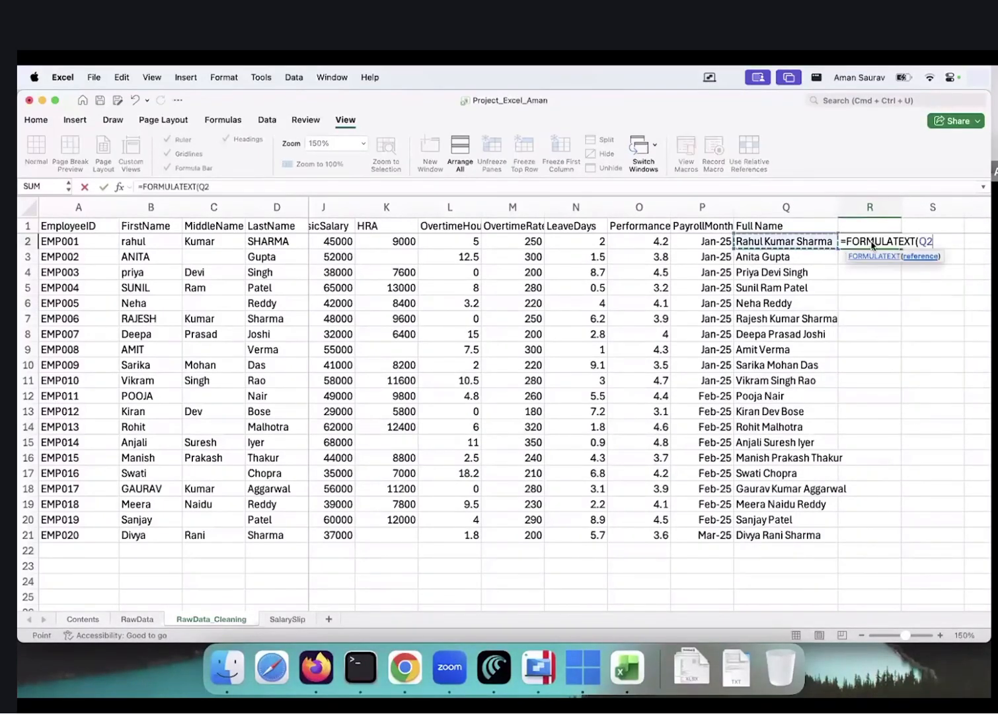
key(Return)
key(Up)
key(Left)
key(Right)
key(Left)
key(super+Down)
key(Right)
key(super+shift+Up)
key(super+d)
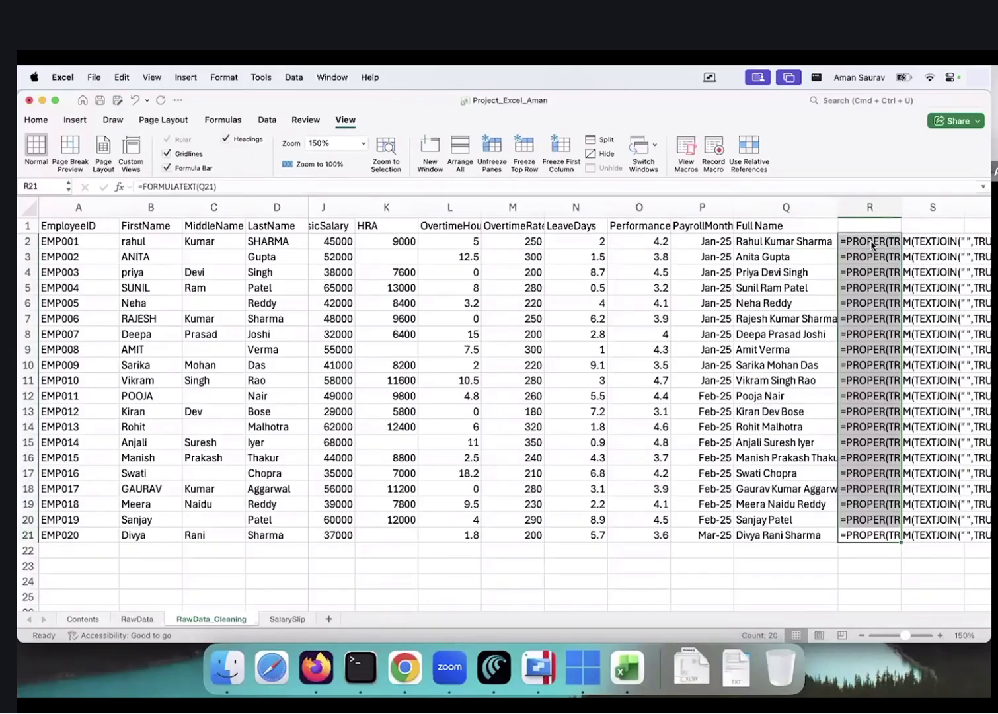
Widen the Full Name column Q and the PayrollMonth column P
click(756, 288)
drag(837, 202, 853, 202)
drag(733, 206, 754, 205)
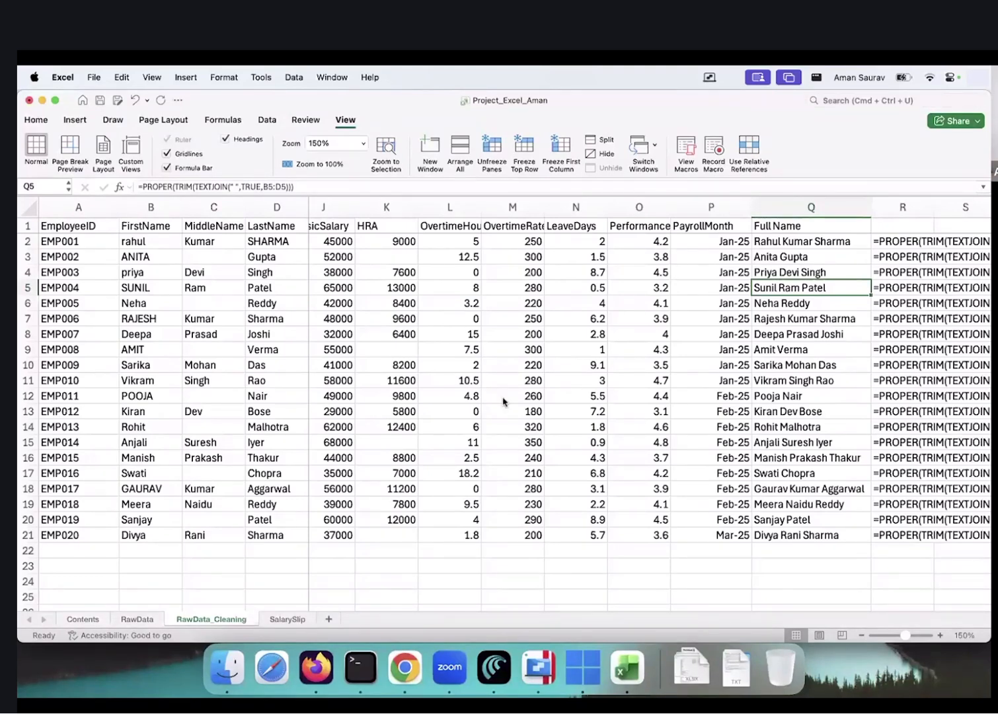
Review the twelve questions in E28:E39 on the RawData sheet
click(286, 620)
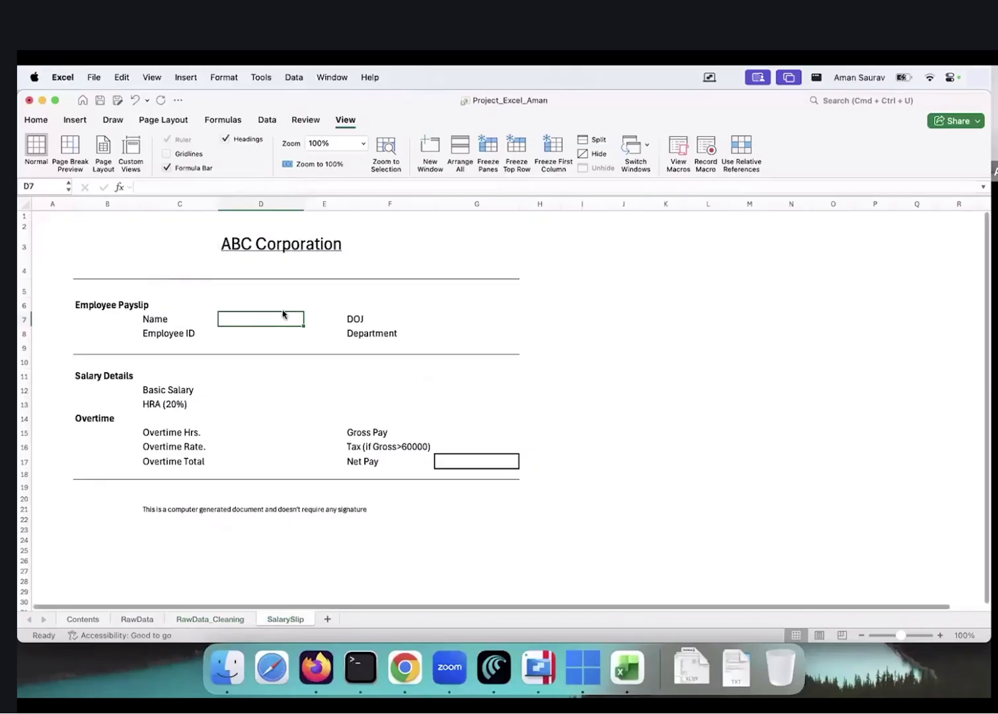
click(137, 618)
scroll(439, 427, right, 2)
scroll(439, 427, down, 1)
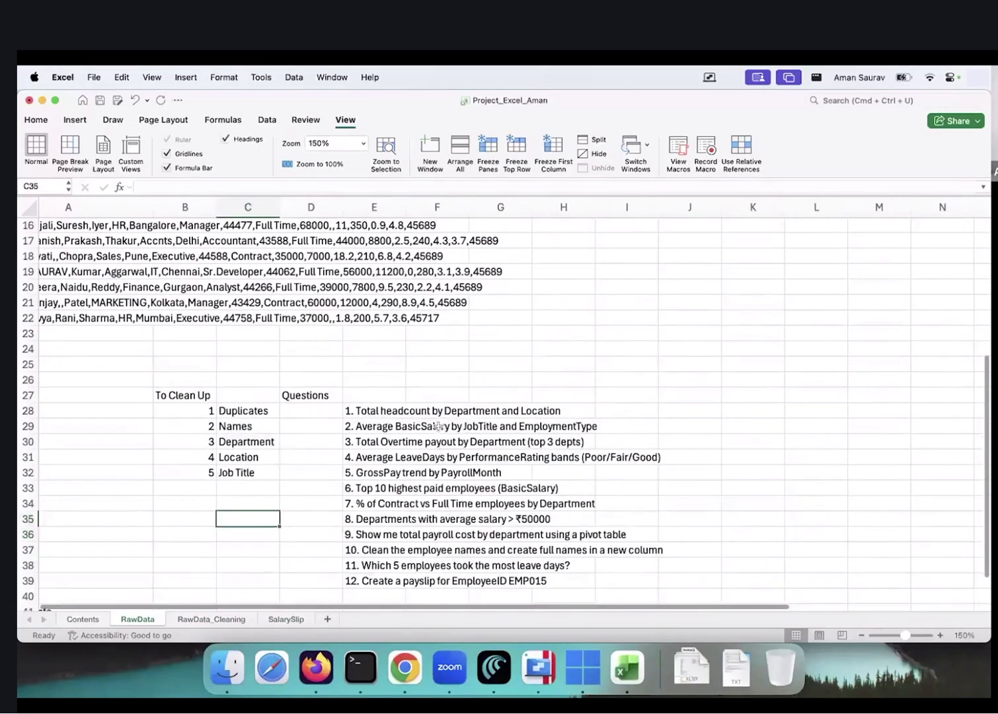
click(381, 415)
click(389, 423)
click(395, 439)
click(377, 485)
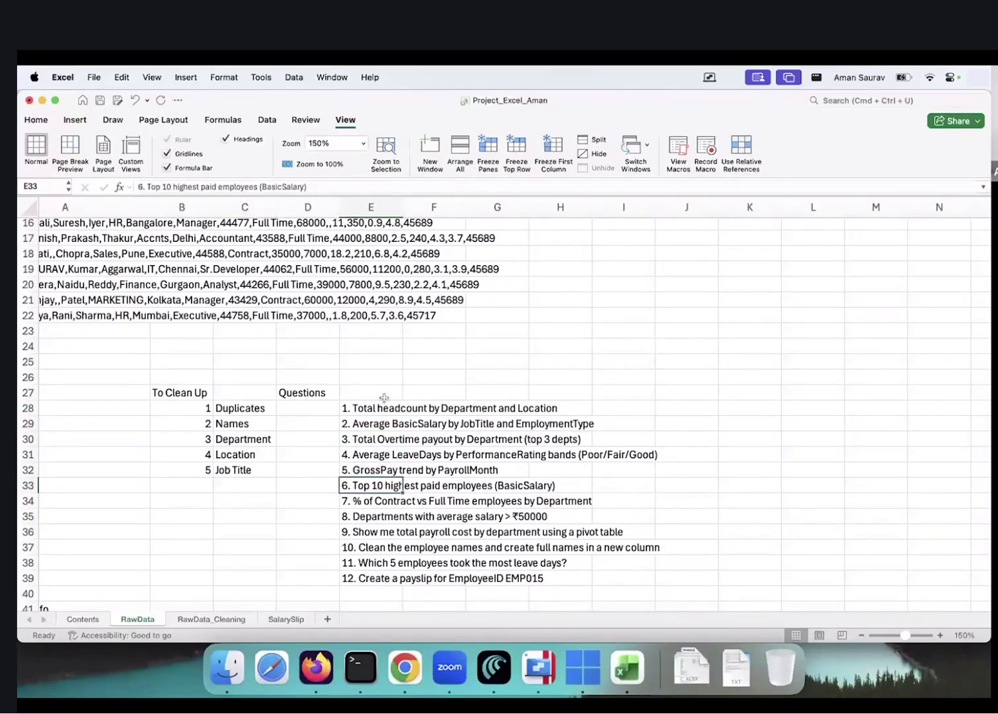
drag(378, 408, 371, 572)
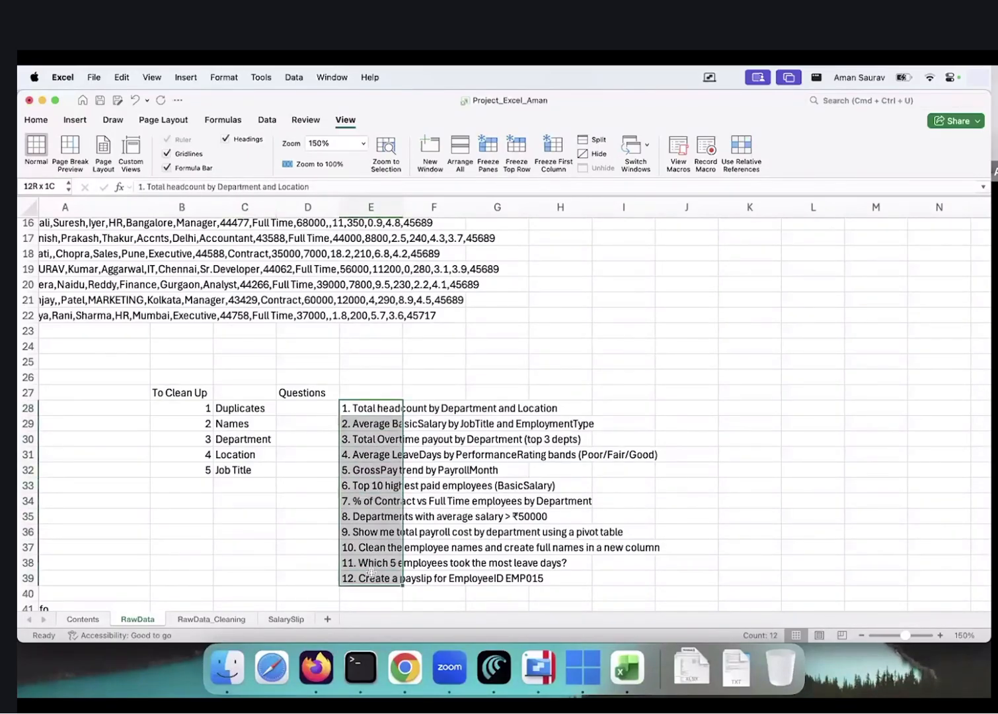
On the SalarySlip sheet, select the value cells beside Name, Employee ID, DOJ and Department
click(286, 619)
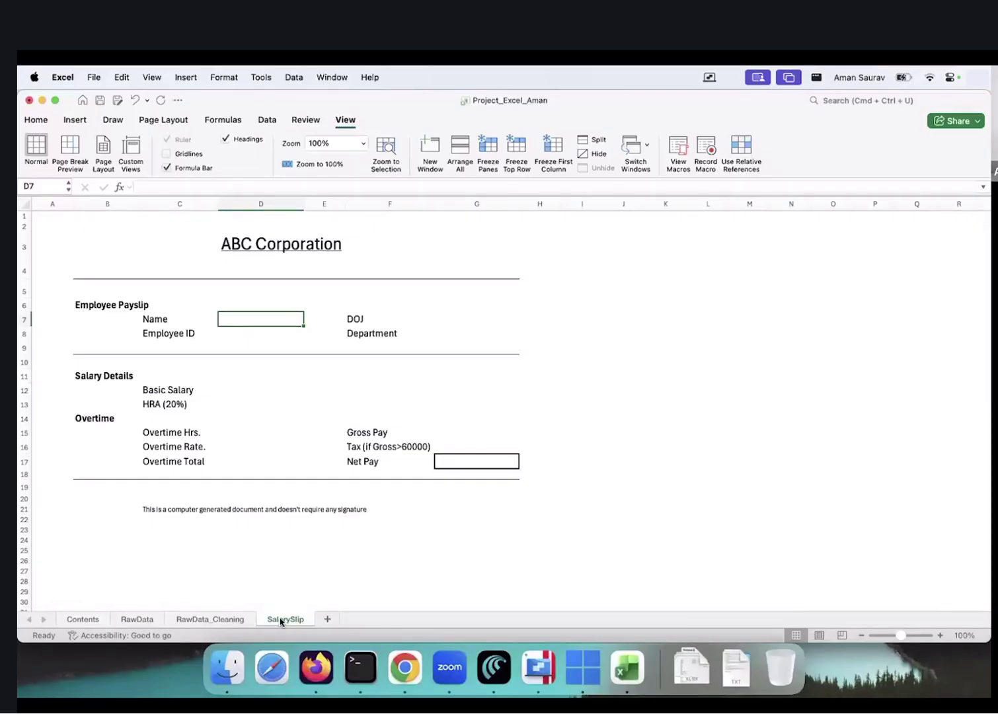
click(205, 620)
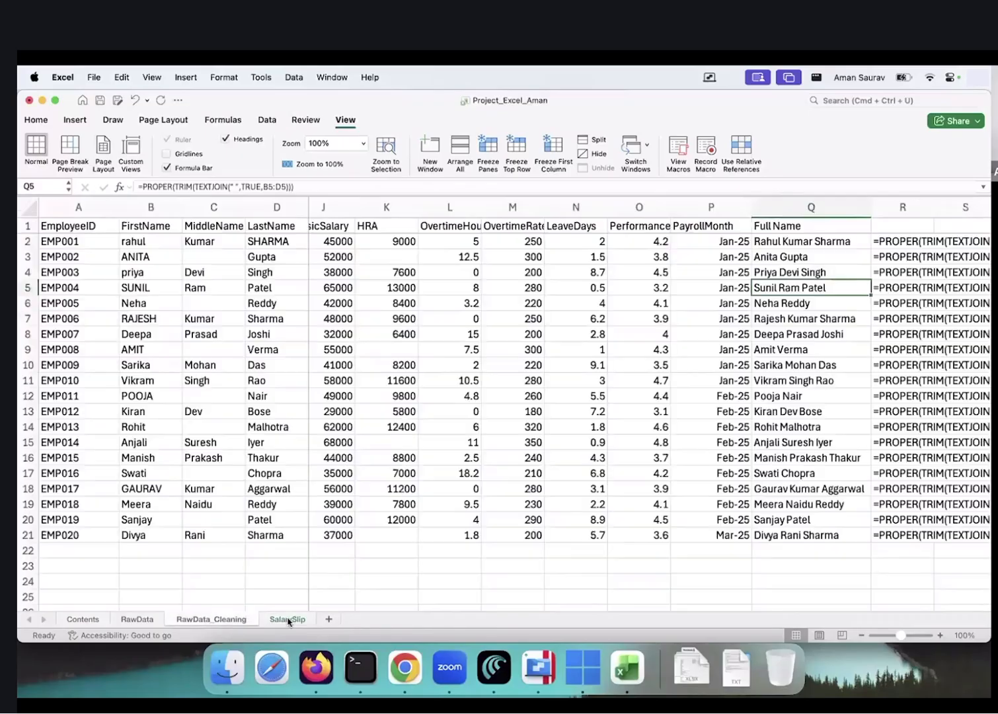
click(287, 620)
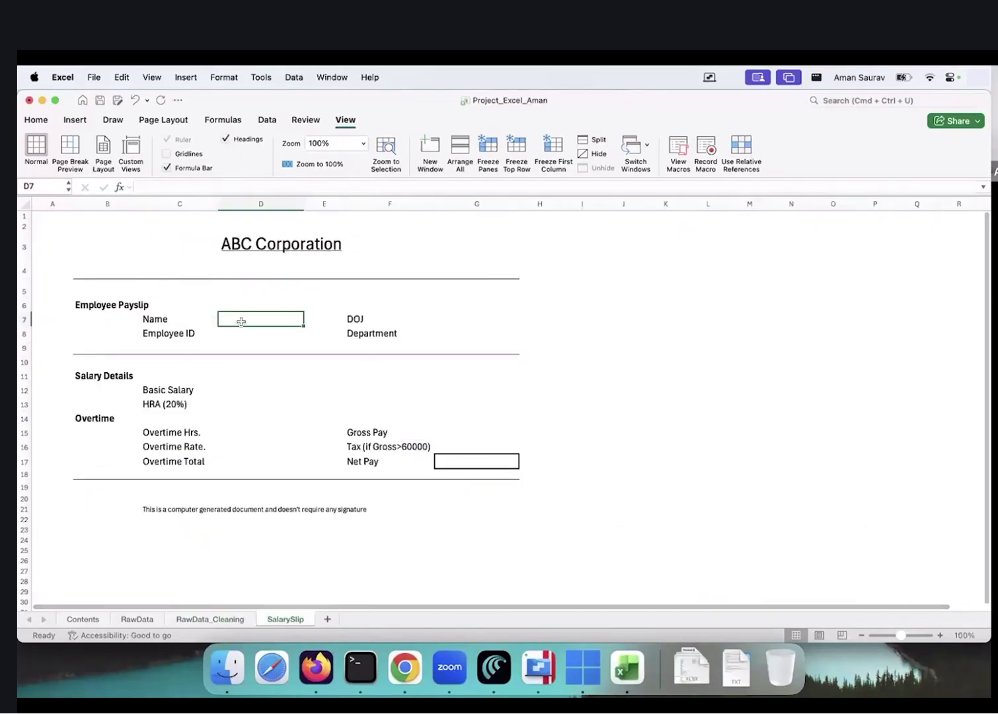
drag(241, 319, 240, 334)
drag(425, 320, 462, 344)
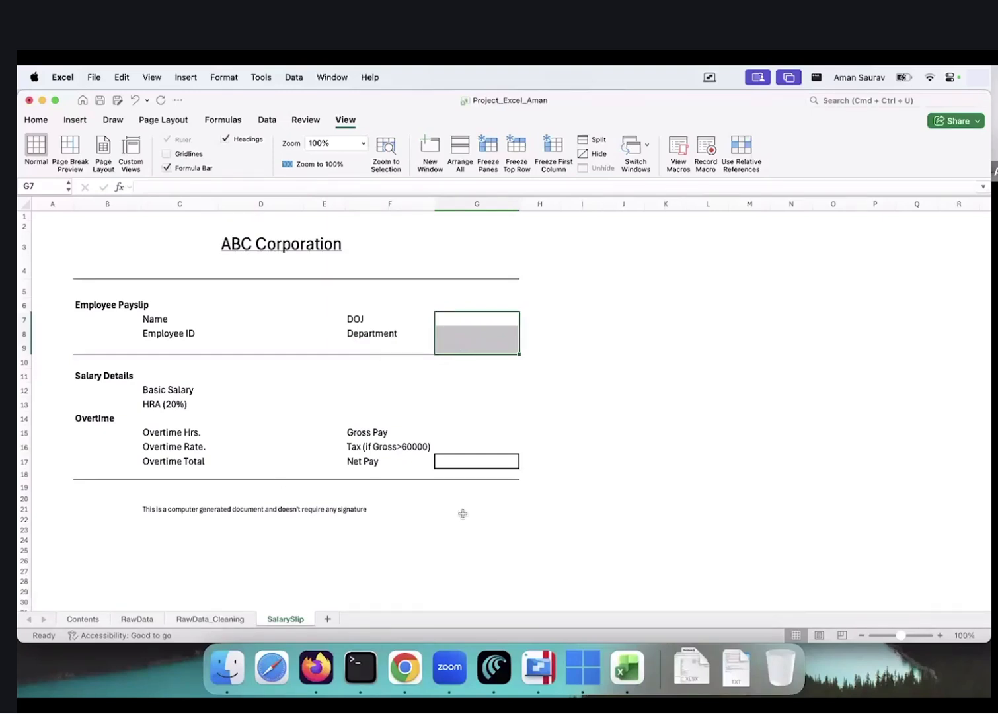
click(347, 120)
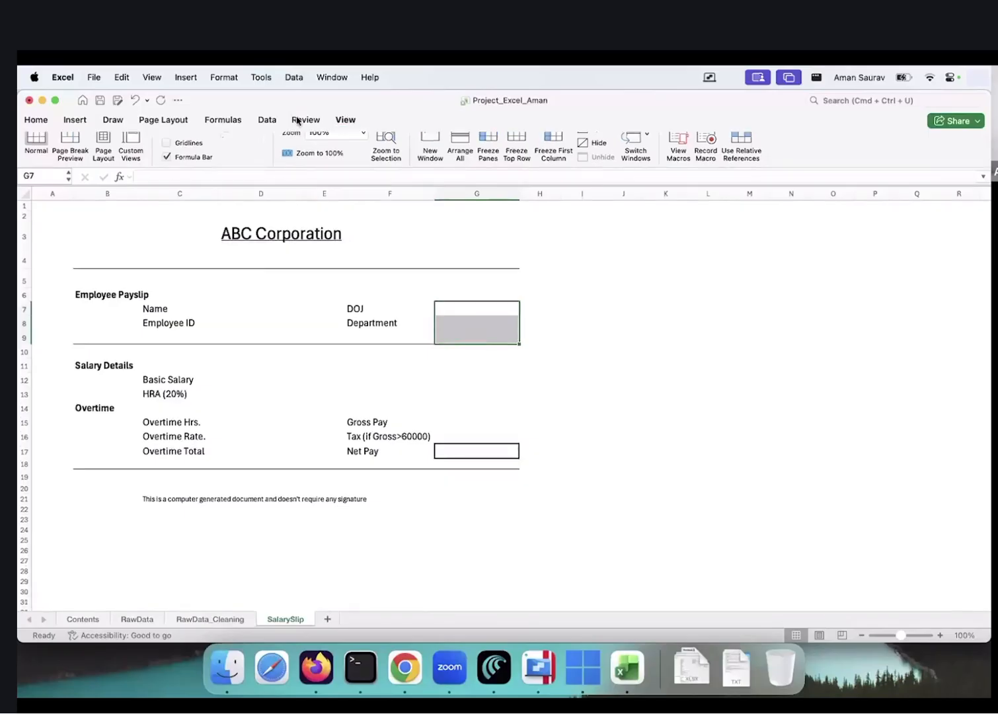
click(336, 120)
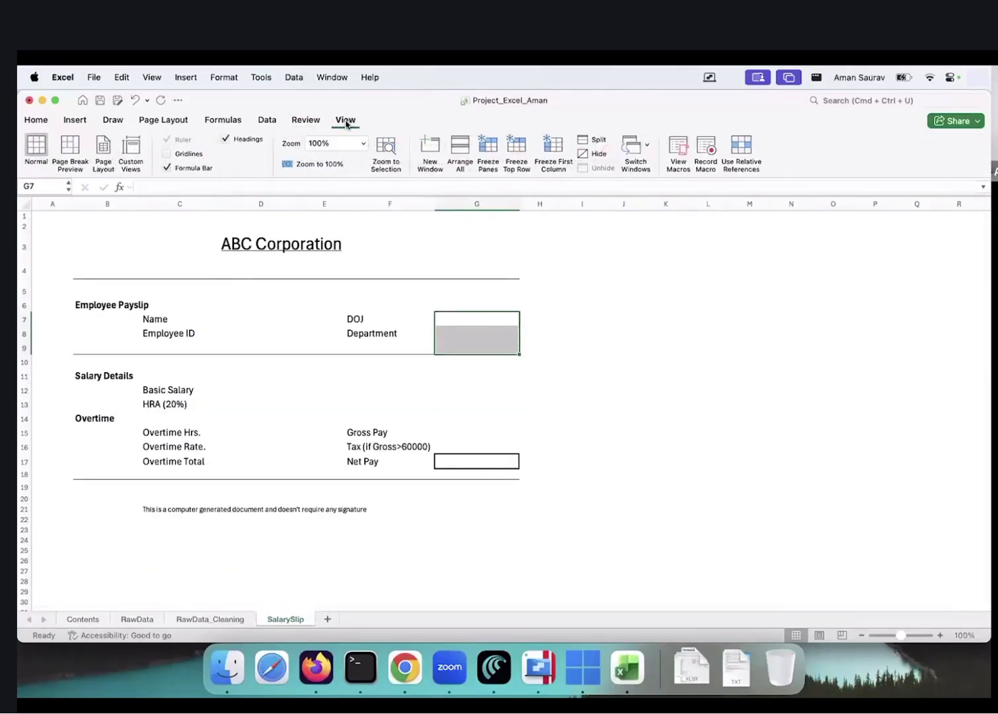
click(168, 154)
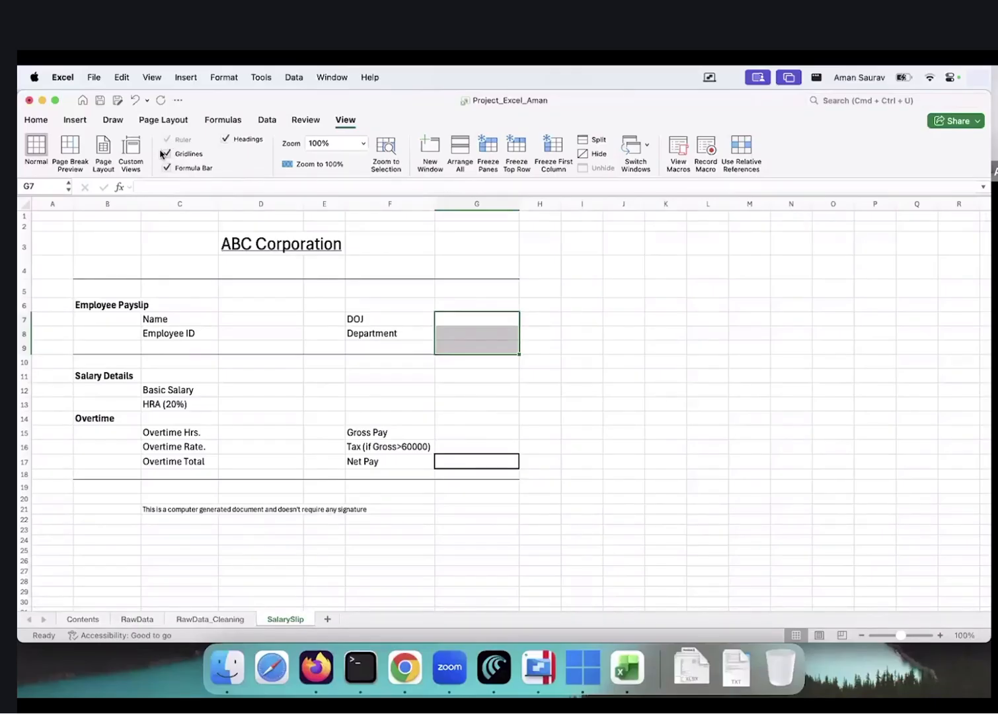
click(168, 154)
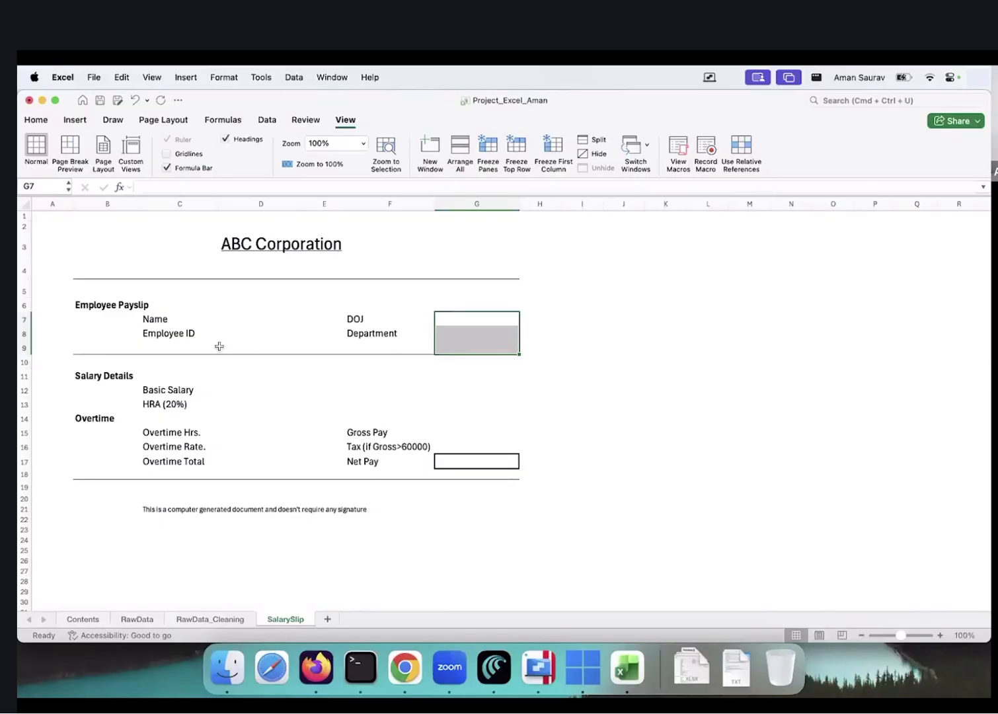
click(259, 307)
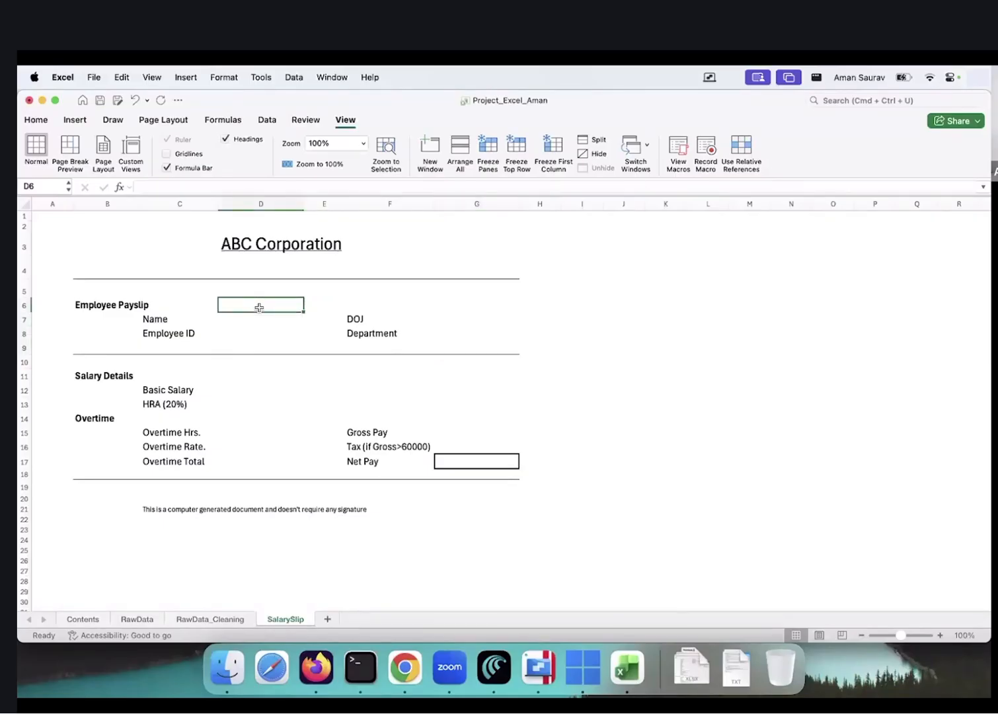
click(232, 614)
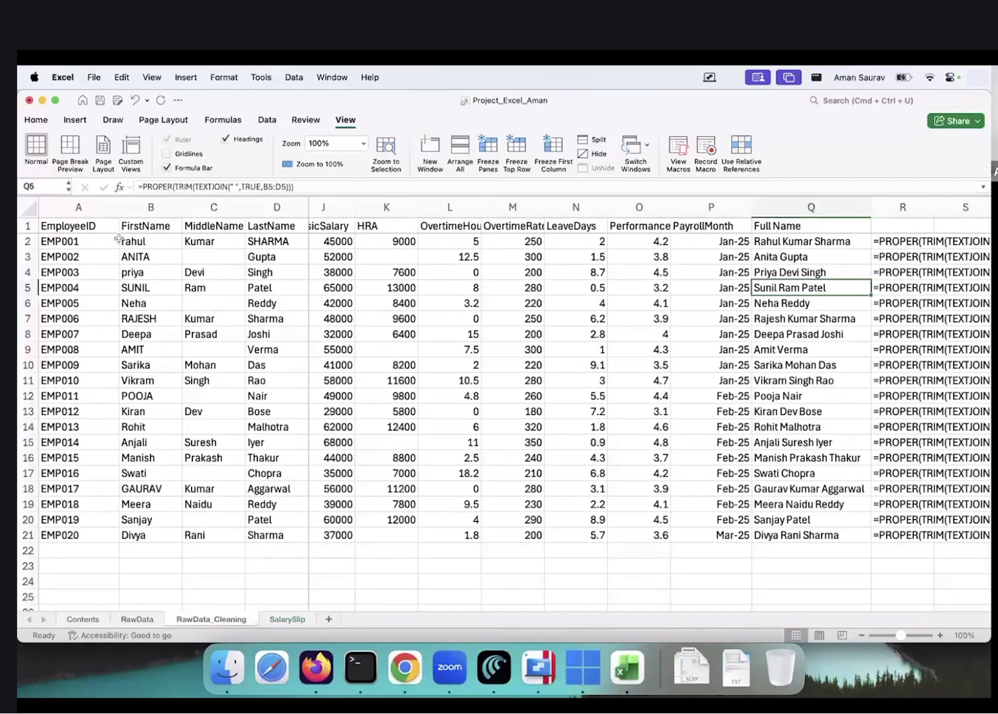
drag(119, 239, 204, 261)
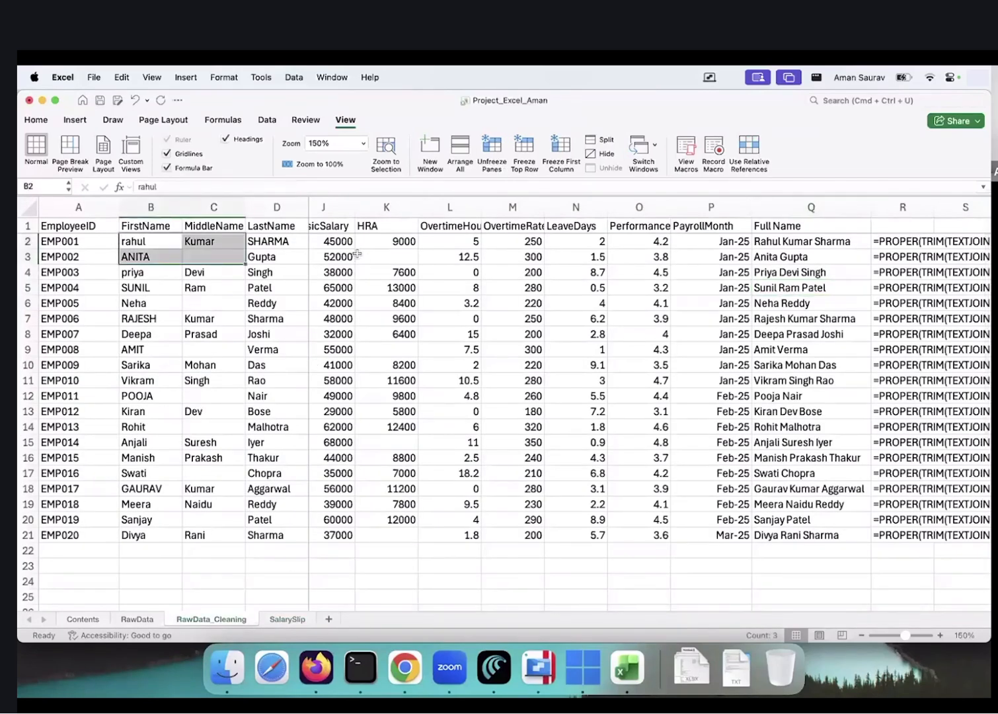
scroll(357, 253, left, 5)
scroll(356, 253, right, 2)
click(291, 619)
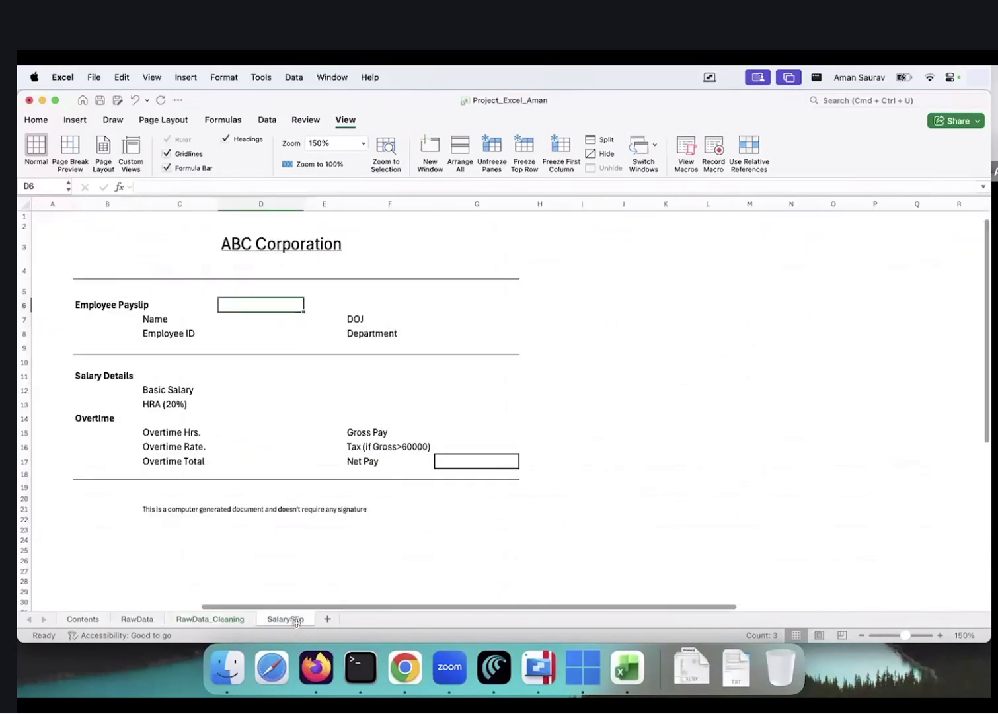
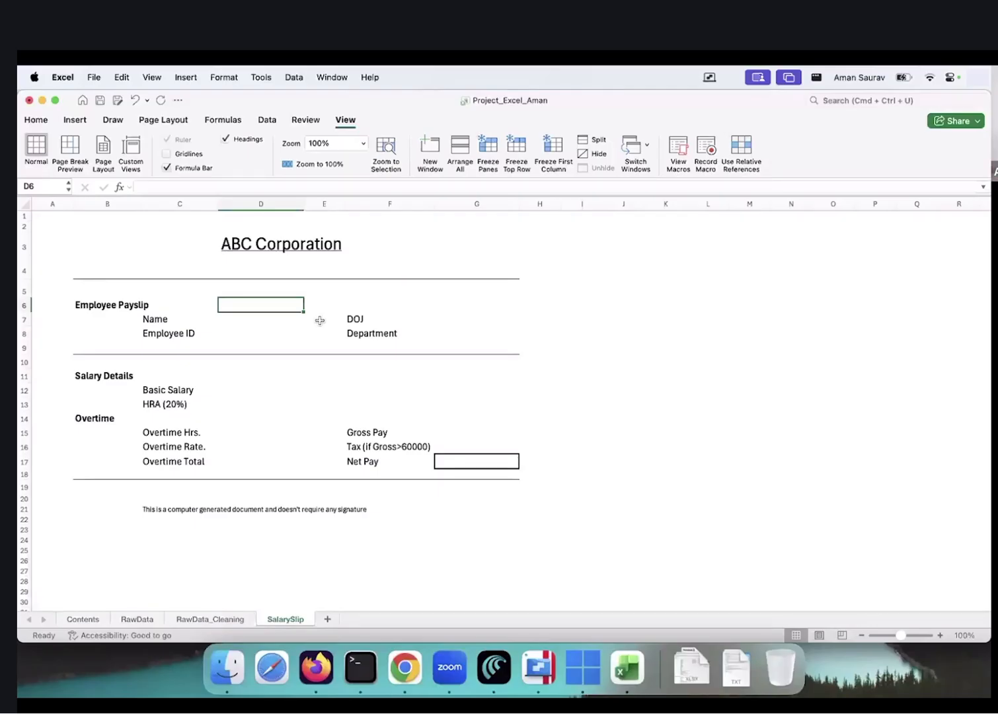
On RawData_Cleaning, insert a blank column A before EmployeeID
click(202, 624)
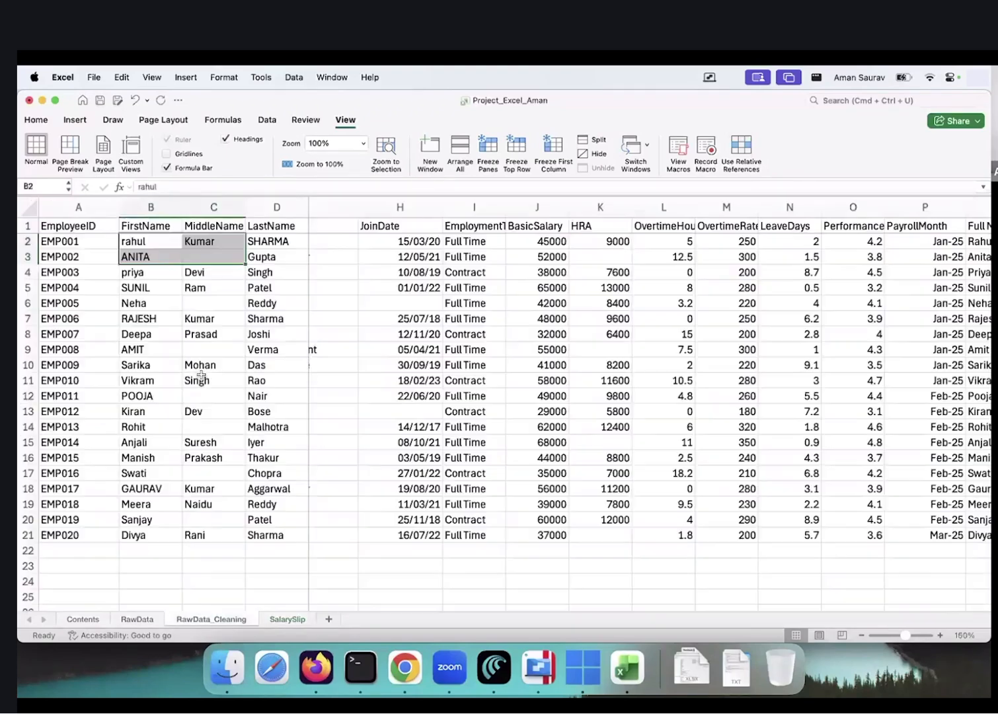
click(82, 205)
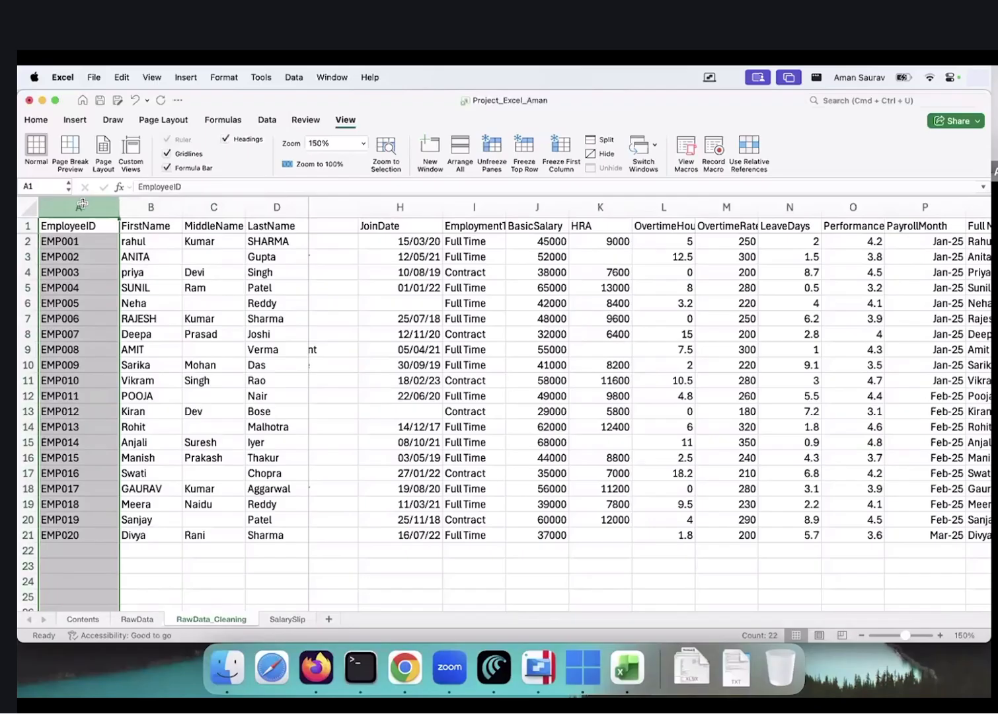
right_click(83, 205)
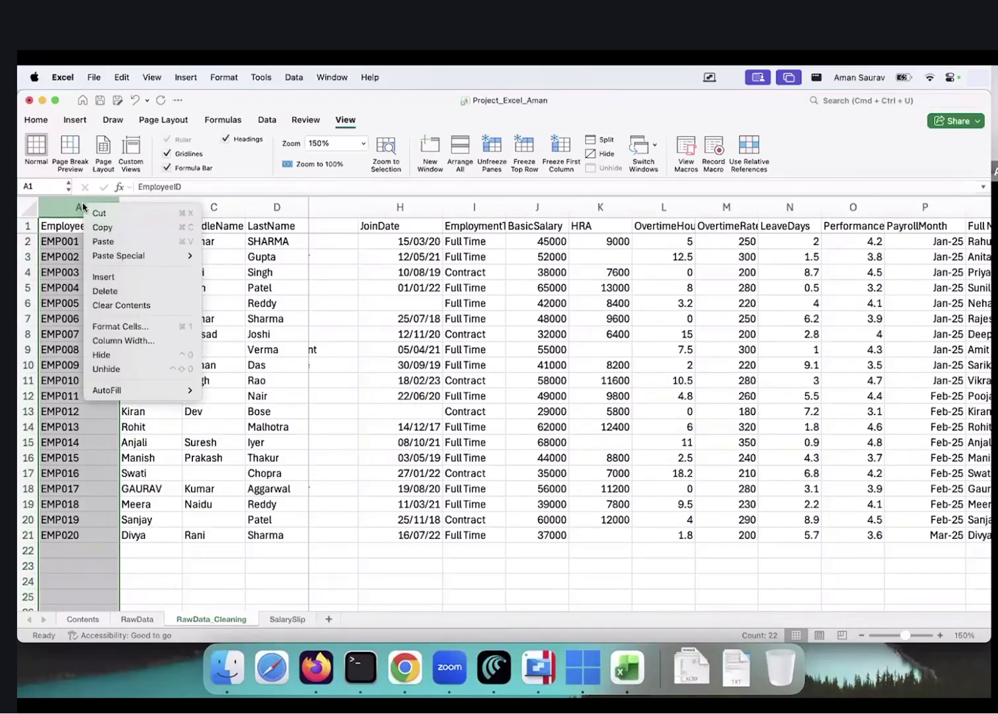
click(123, 280)
Enter 1 to 4 in A2:A5 and extend the numbering down to A21
click(79, 242)
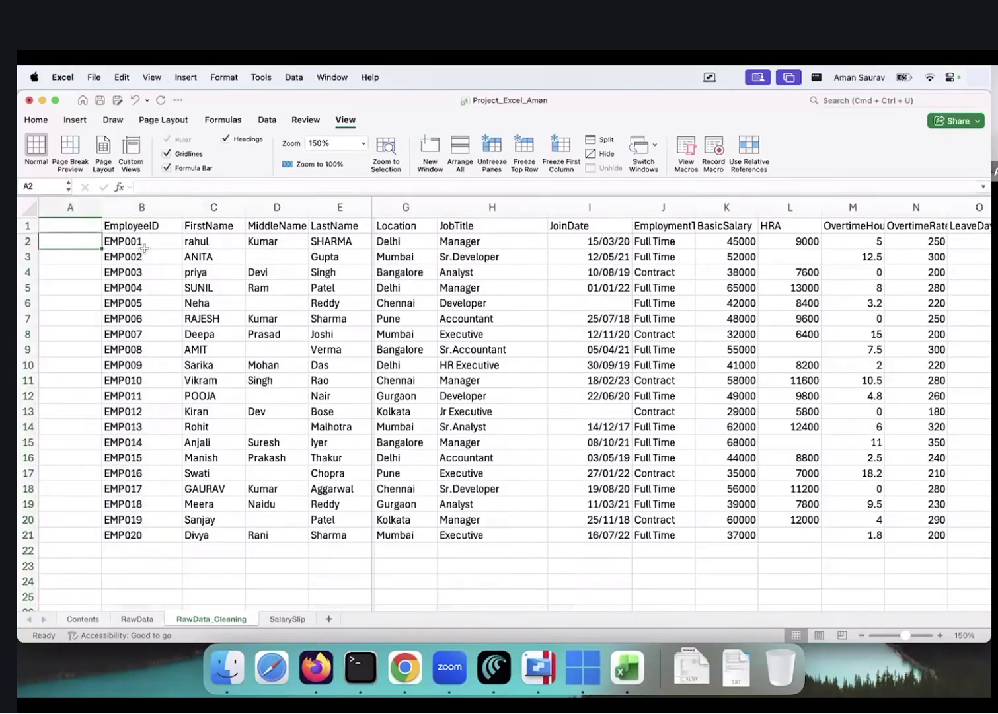
text(1)
key(Return)
text(2)
key(Return)
text(3)
key(Return)
text(4)
key(Return)
drag(72, 241, 189, 537)
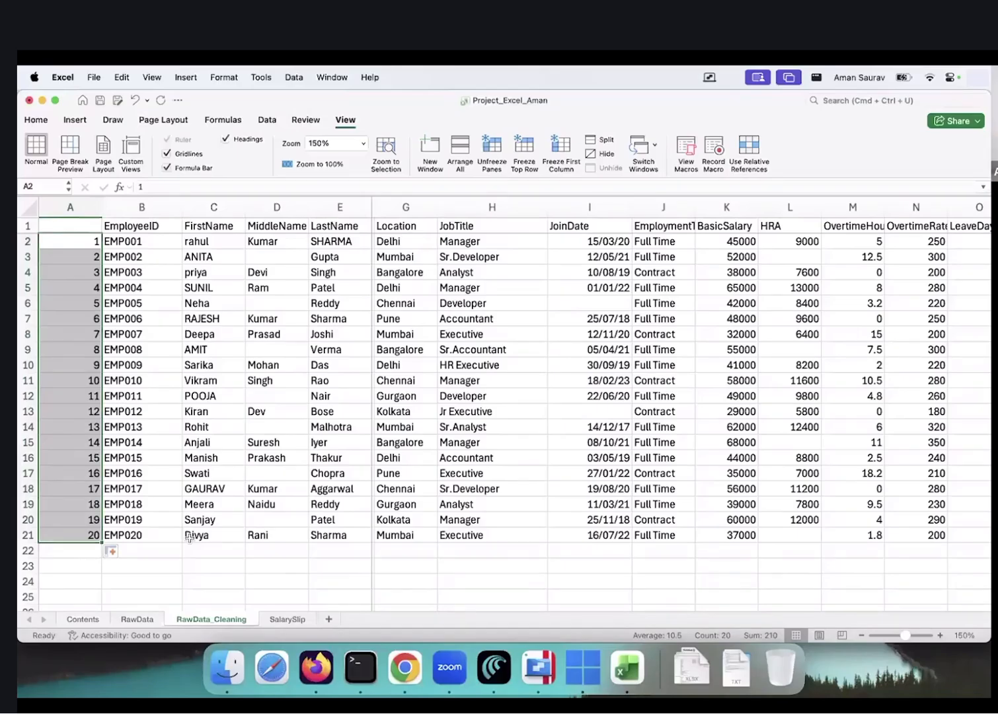
click(276, 474)
click(78, 242)
drag(79, 302, 70, 536)
Enter serial number 1 in SalarySlip cell L3, then select the value cells D7:F8 beside Name and Employee ID
click(287, 618)
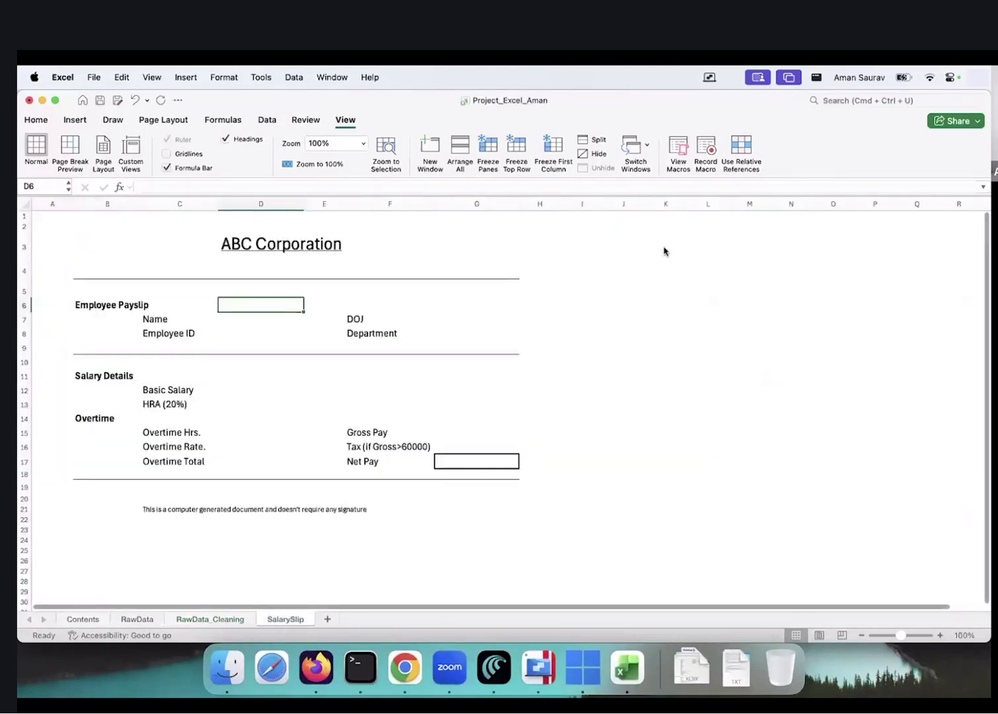
click(694, 245)
text(1)
key(Return)
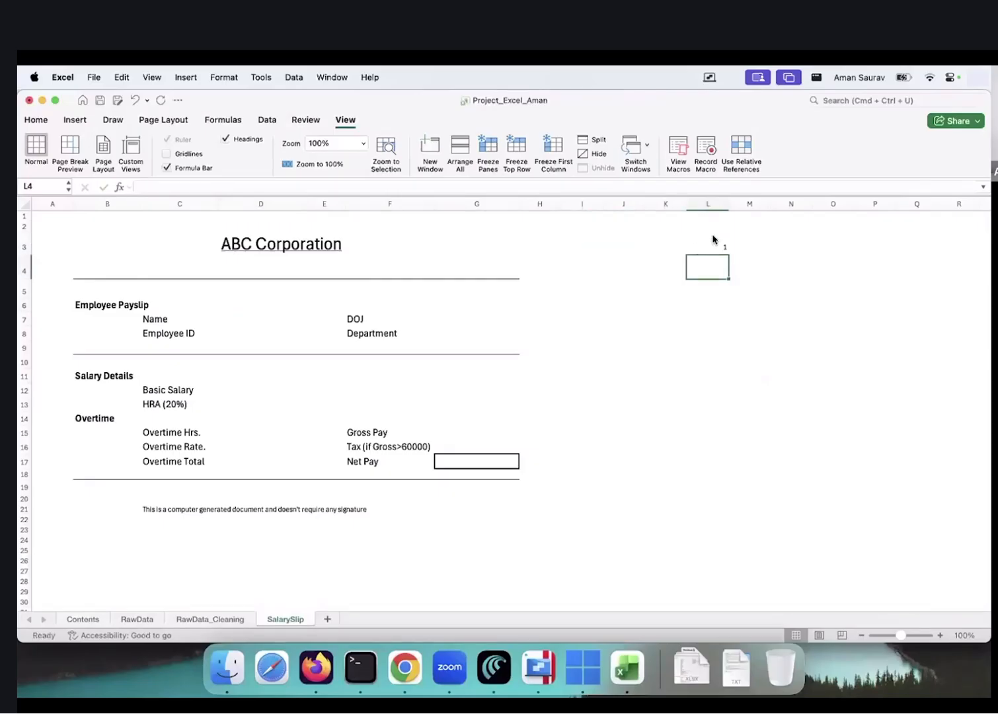
click(701, 242)
drag(213, 319, 216, 463)
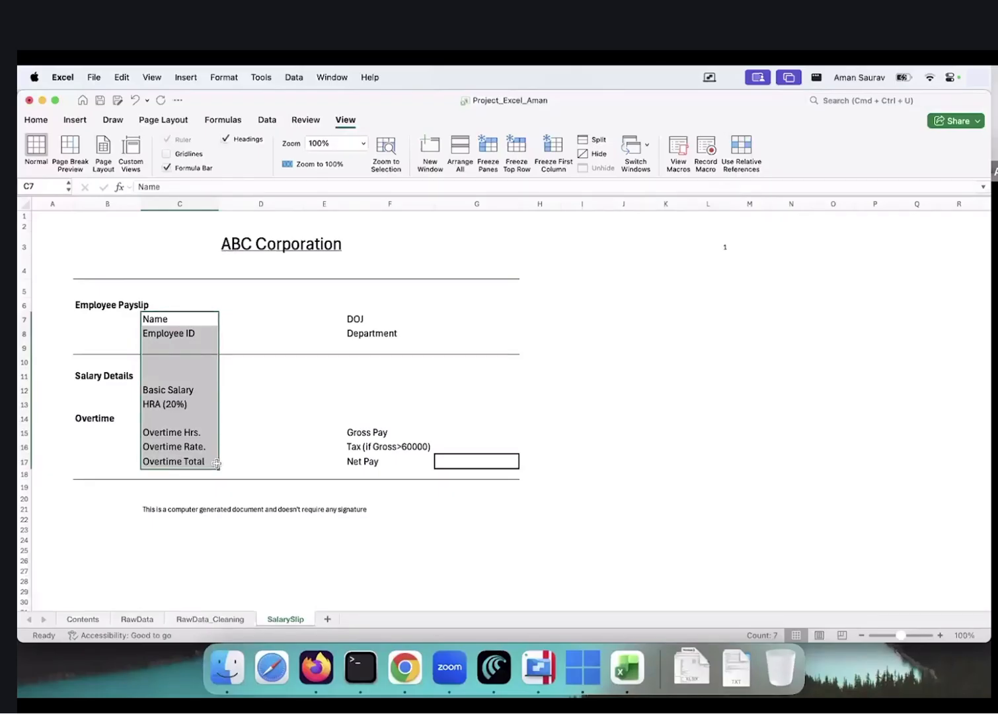
click(251, 320)
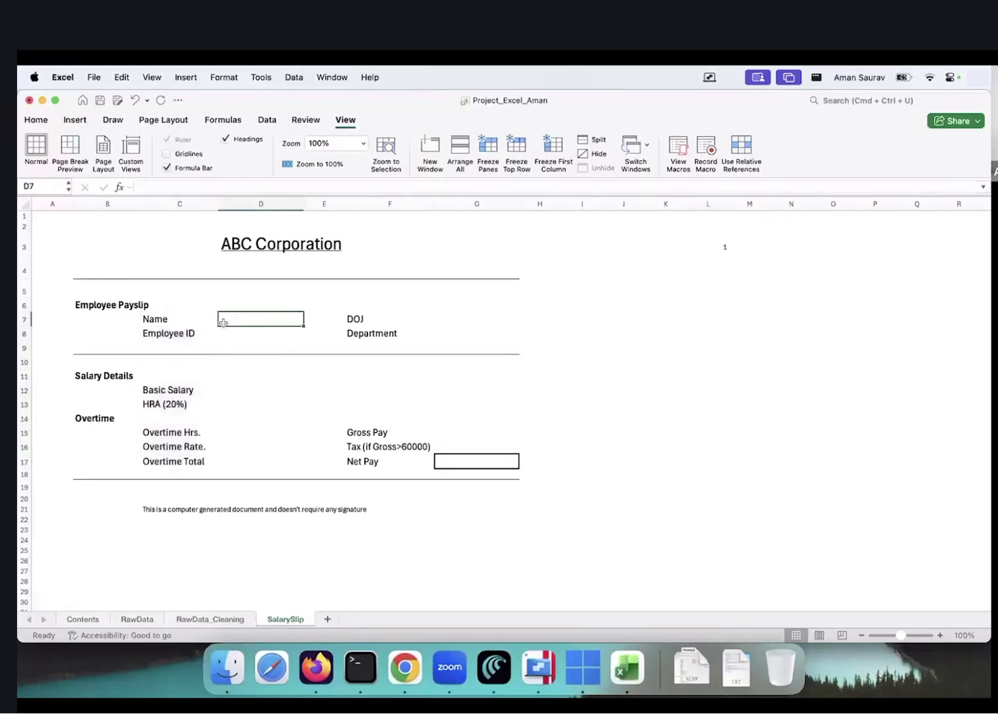
drag(228, 320, 424, 335)
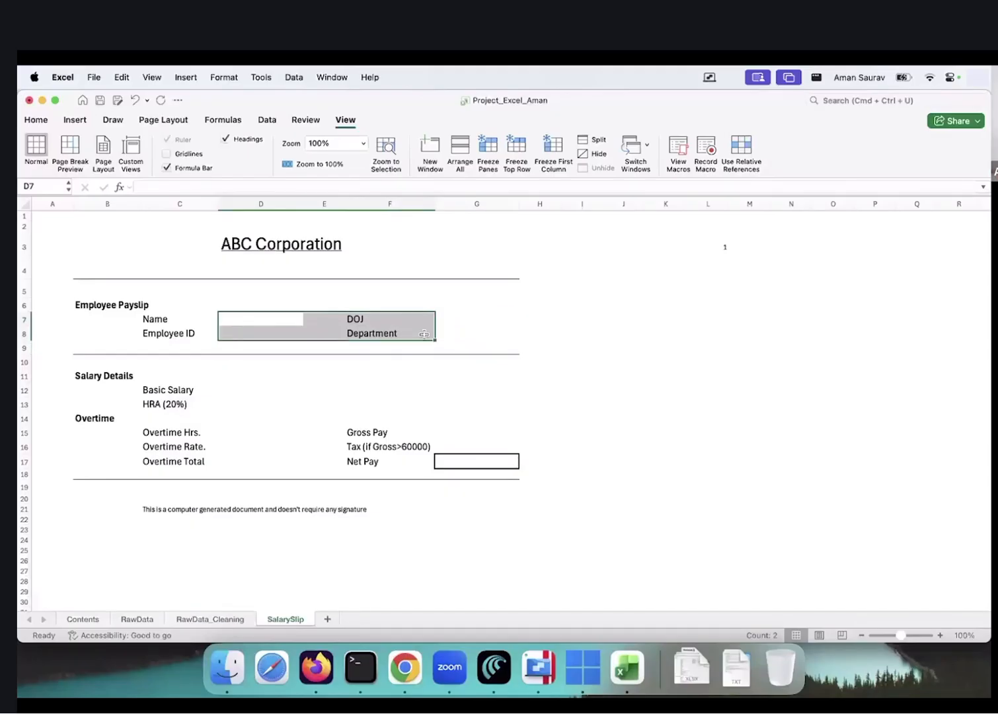
Head the new first column on RawData_Cleaning with SlNo in cell A1
click(214, 619)
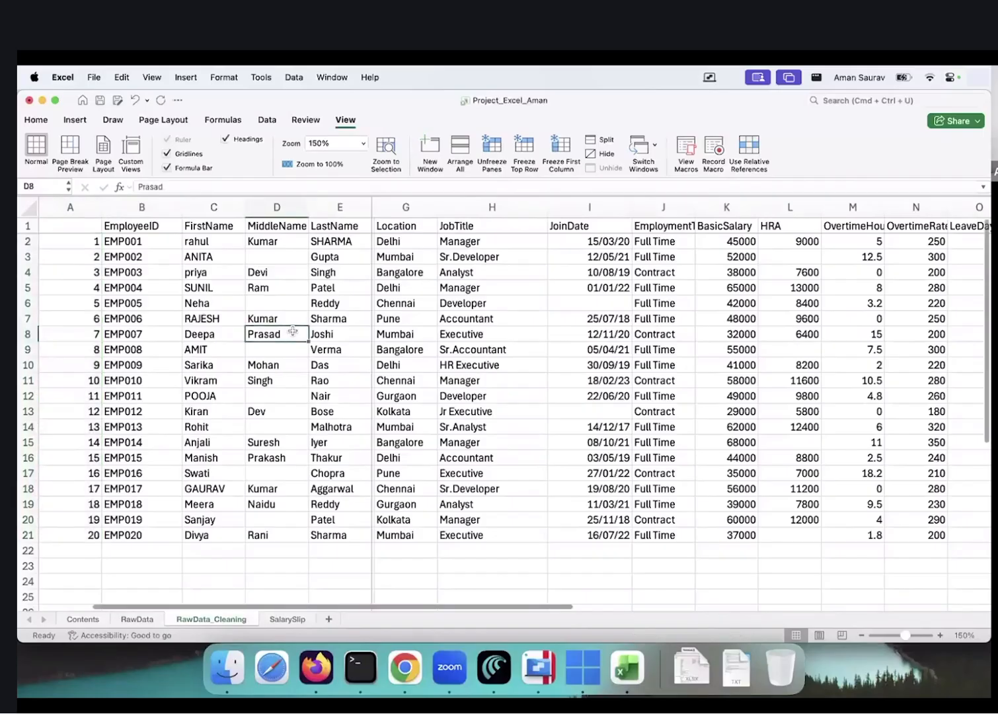
key(ctrl+Up)
key(ctrl+Up)
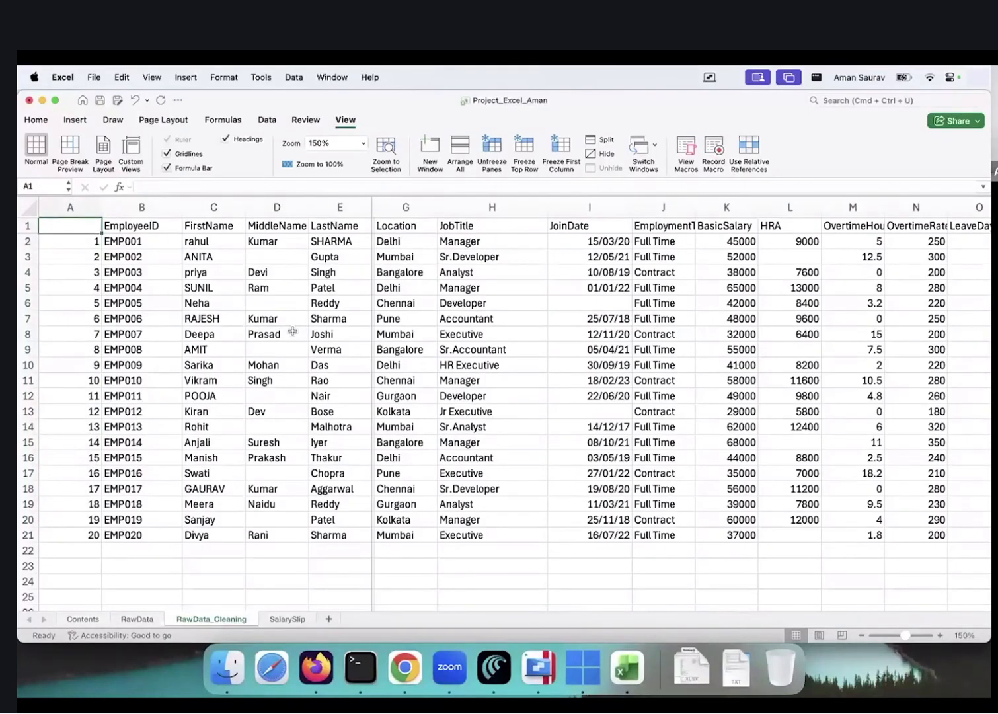
text(SlNo)
key(Return)
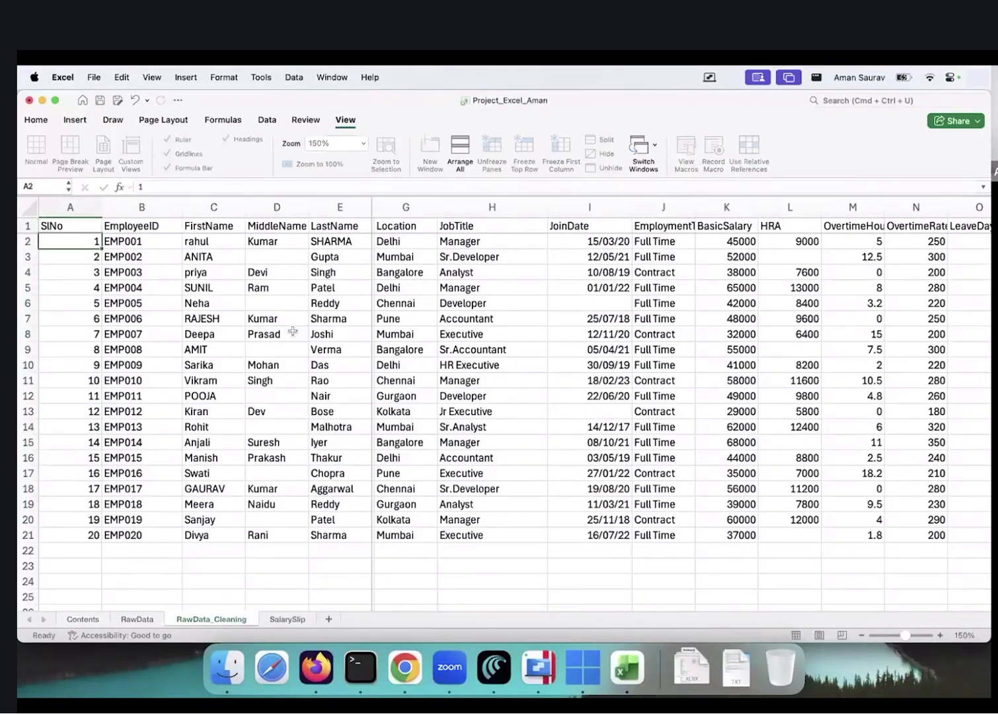
key(Up)
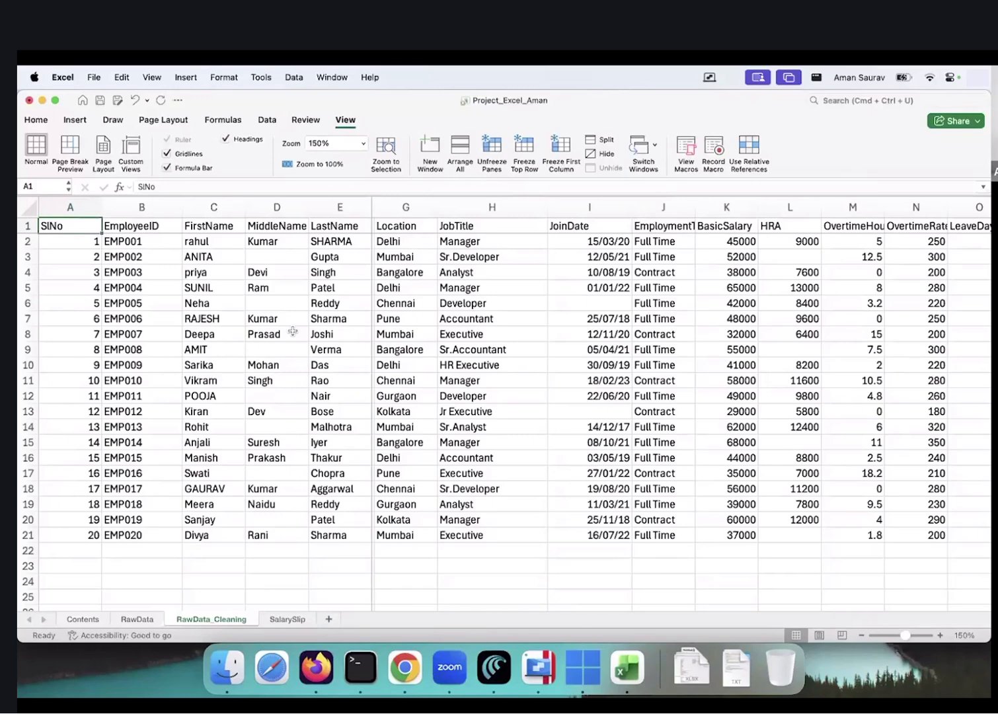
Select the employee table A1:R21, leaving out formula column S
key(Down)
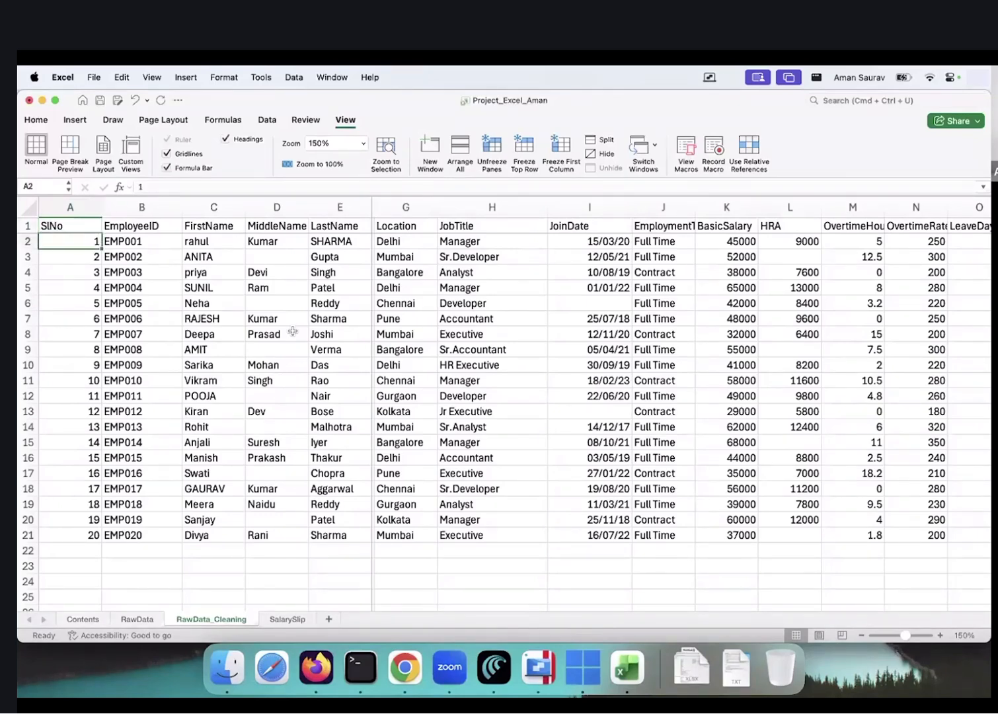
key(super+shift+Right)
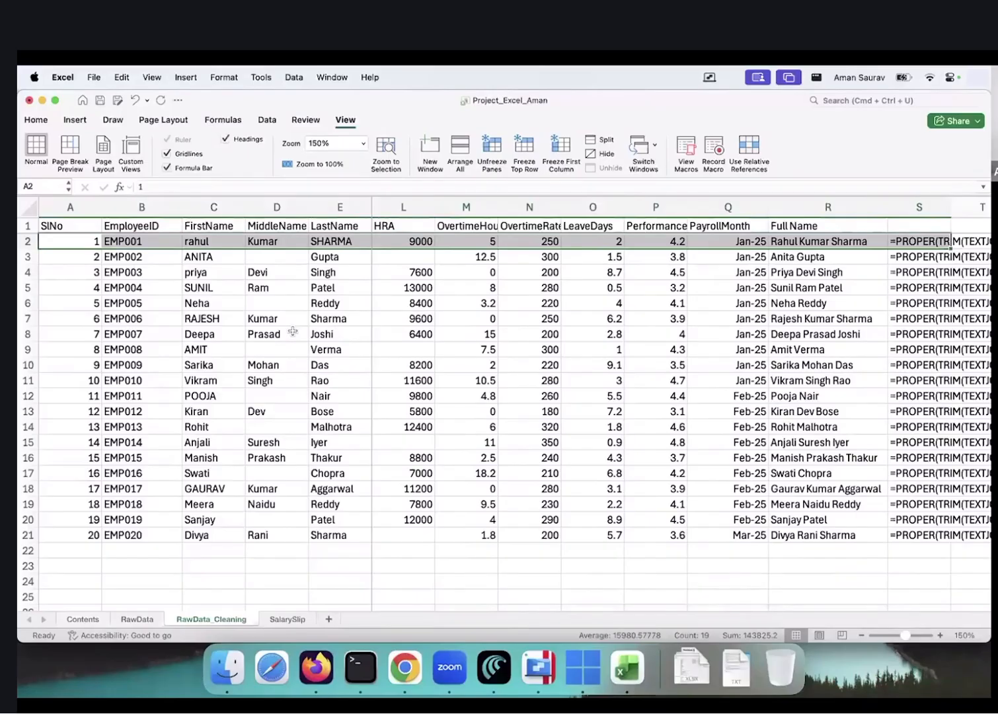
key(super+shift+Down)
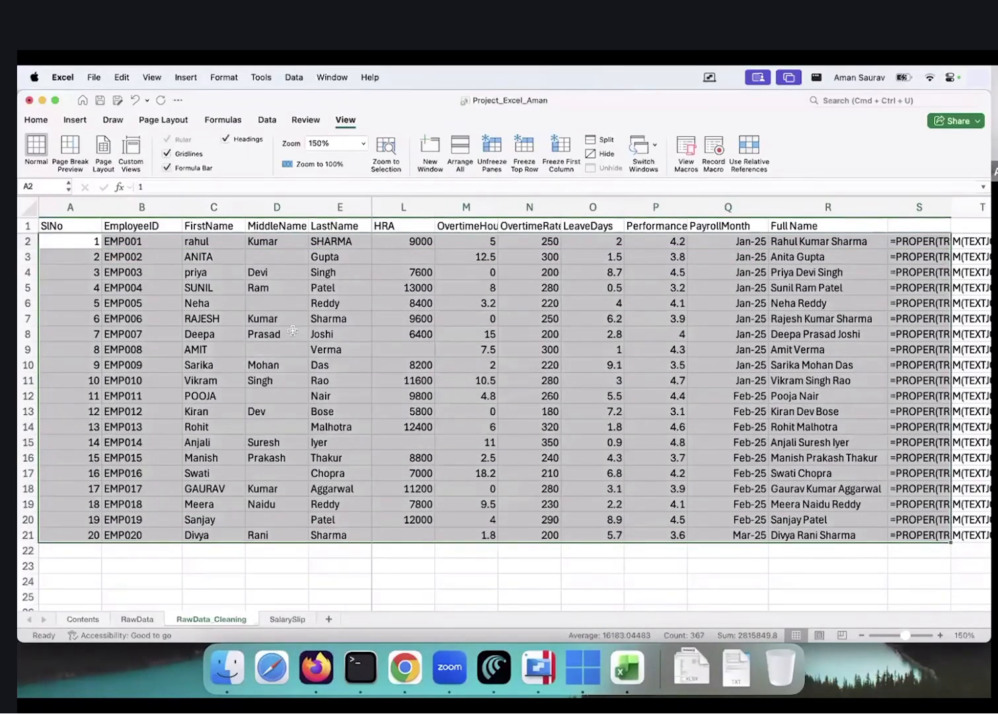
key(Up)
key(super+shift+Right)
key(super+shift+Down)
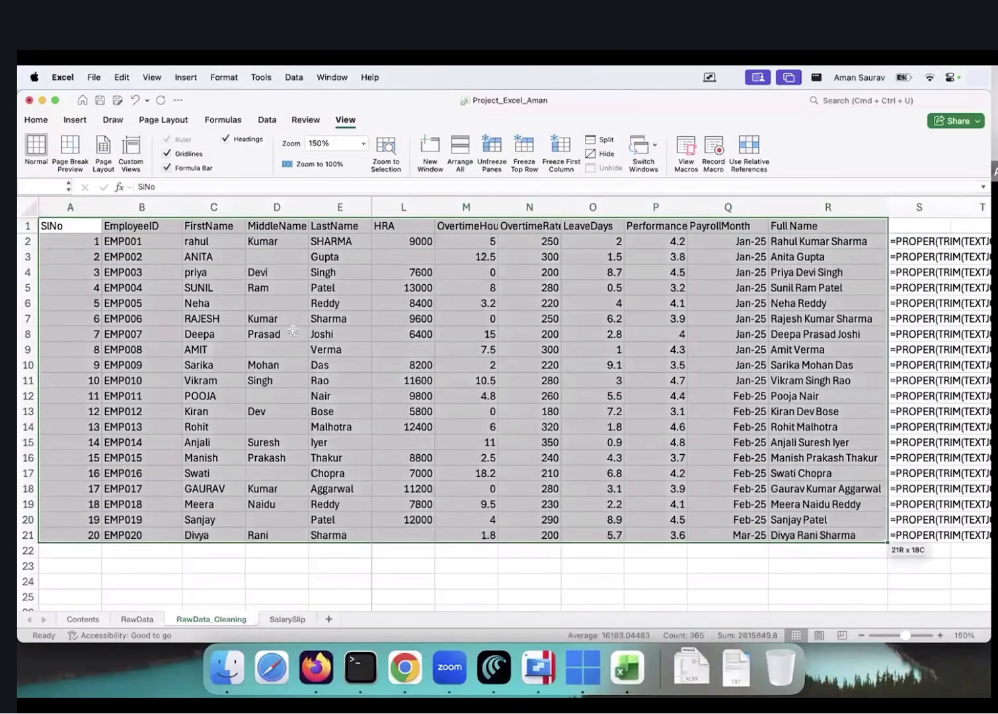
key(Down)
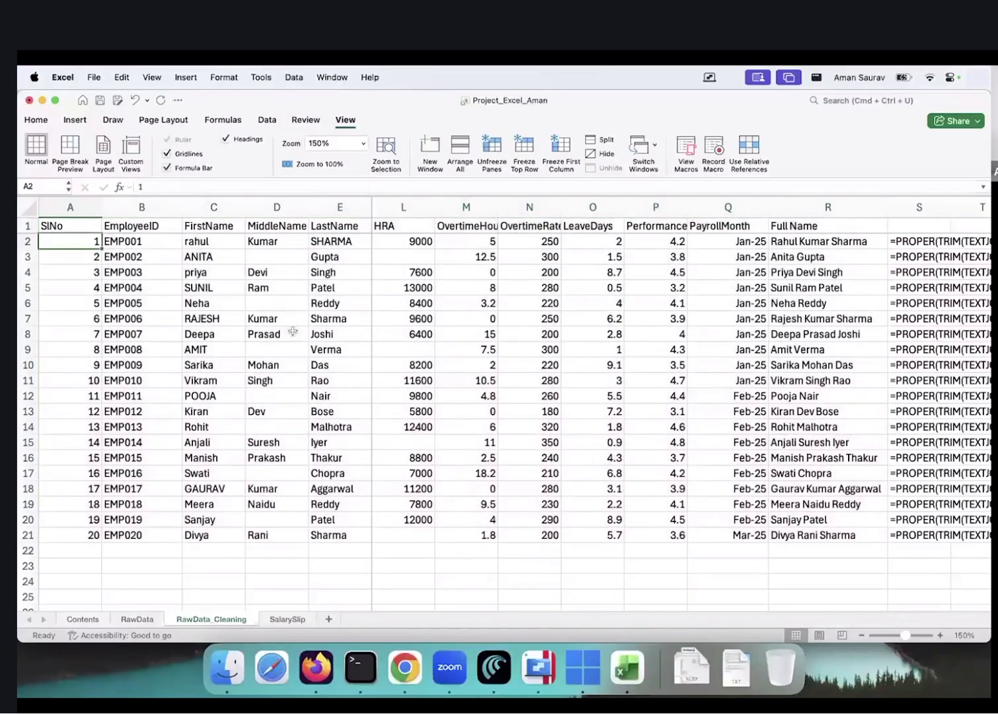
key(super+shift+Right)
key(super+shift+Down)
key(shift+Left)
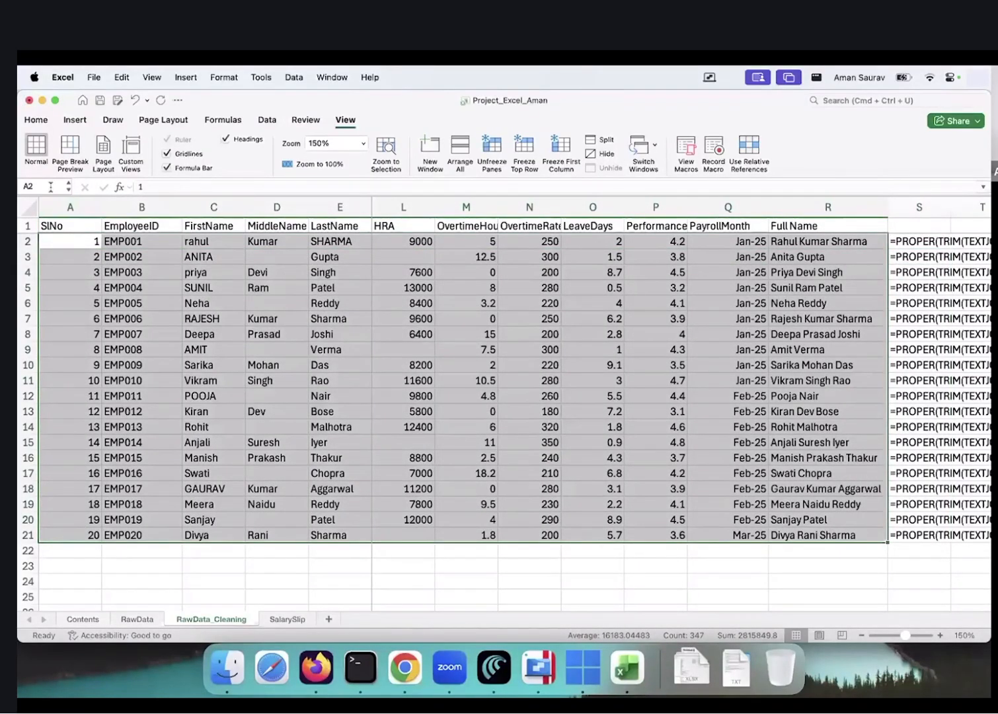
Name the selected range empdata in the Name Box
click(50, 187)
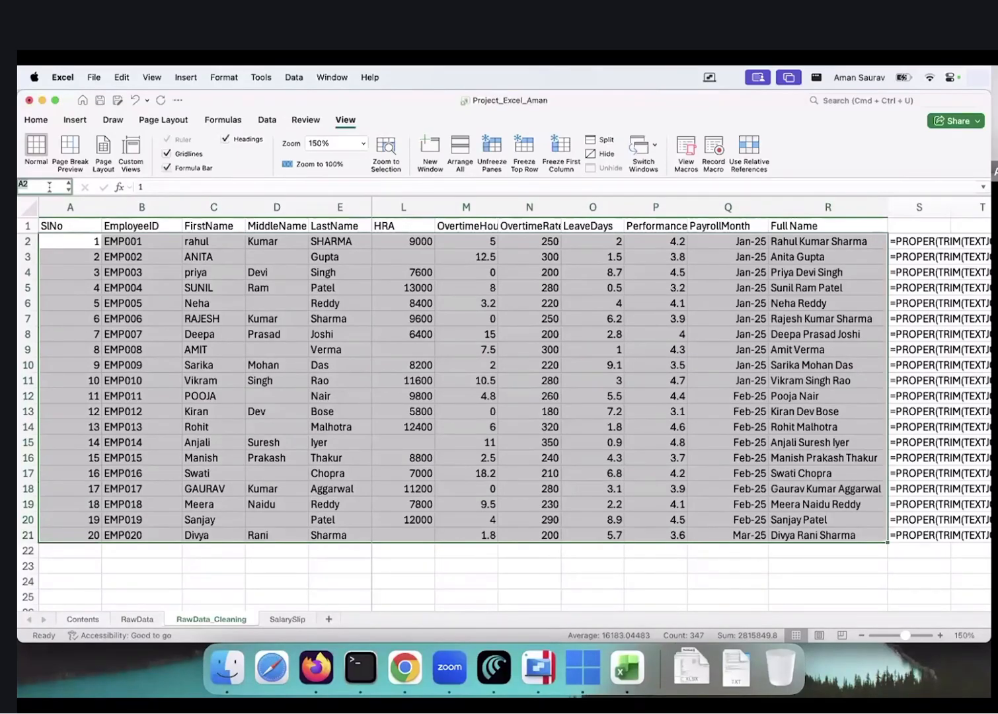
text(data_table)
key(BackSpace)
key(BackSpace)
key(BackSpace)
key(BackSpace)
key(BackSpace)
key(BackSpace)
key(BackSpace)
key(BackSpace)
key(BackSpace)
key(BackSpace)
text(empdata)
key(Return)
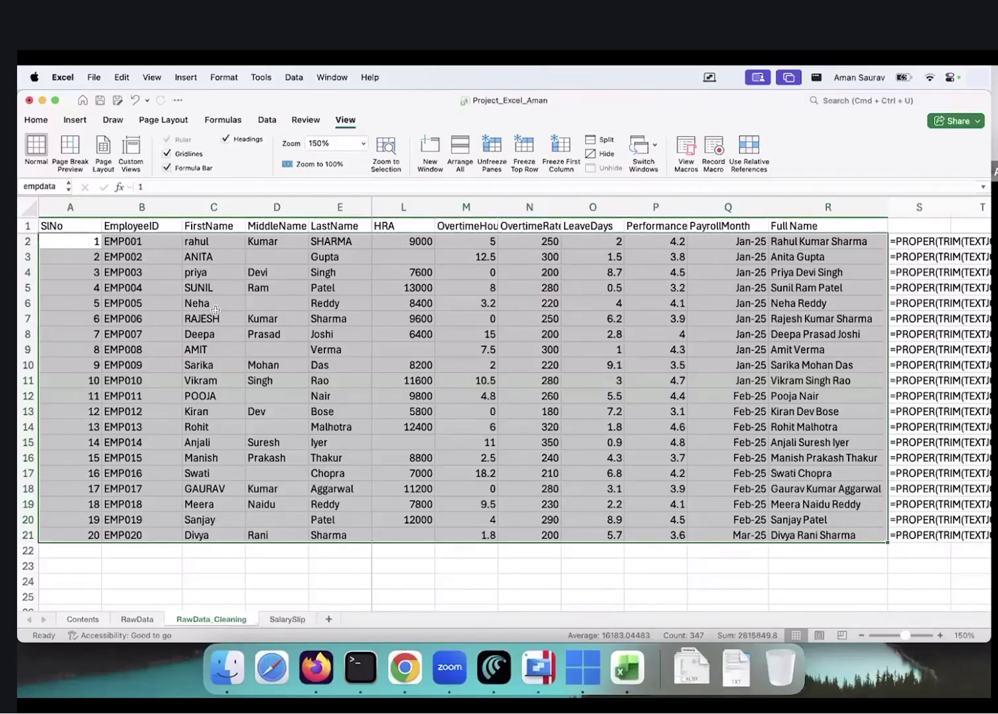
Check the SalarySlip Name cell D7, then move to row 23 below the RawData_Cleaning table
click(253, 411)
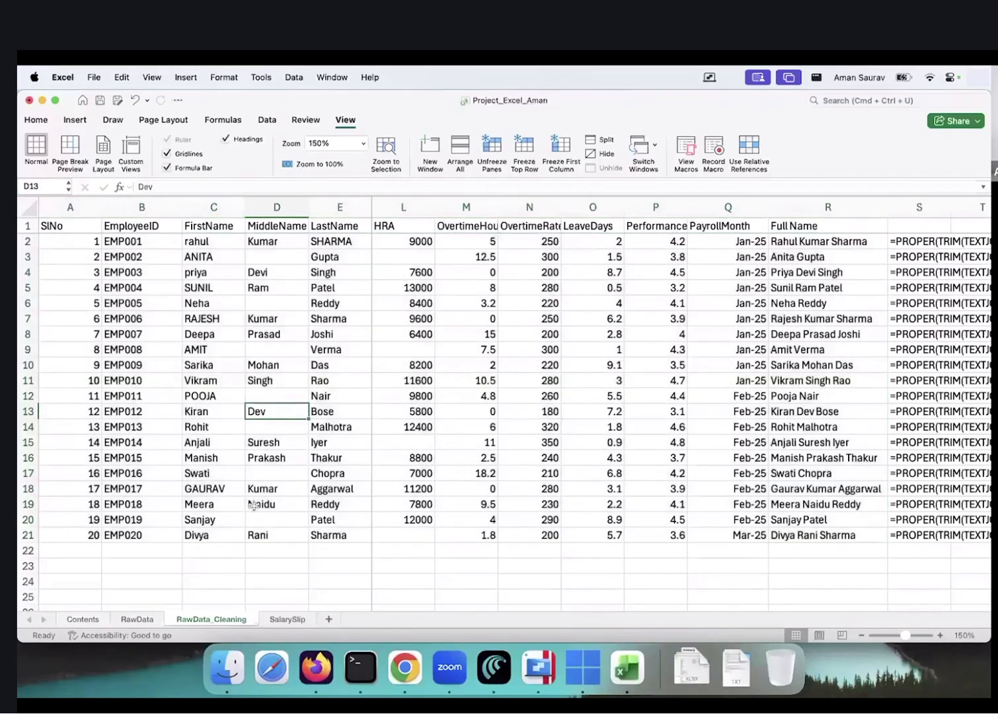
click(288, 619)
click(248, 319)
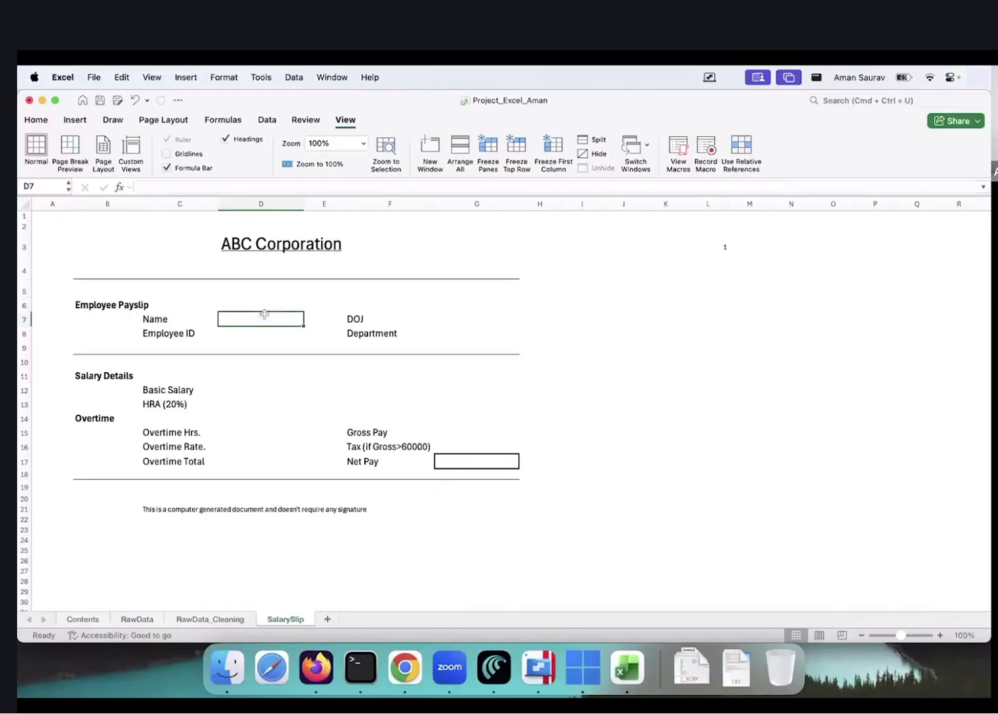
click(209, 619)
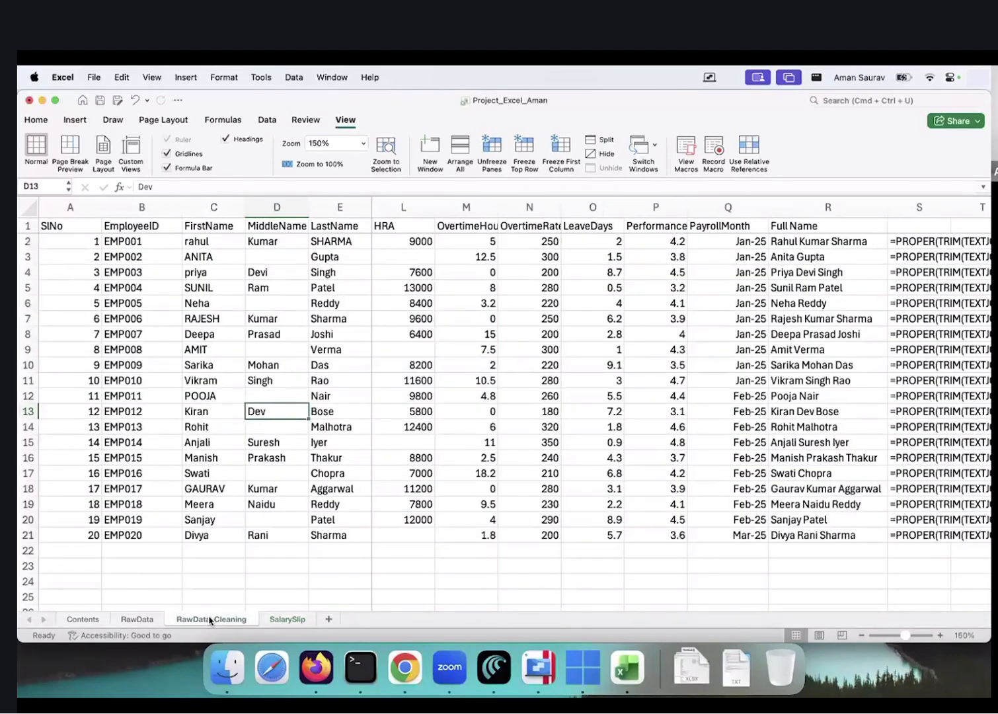
key(Right)
key(Right)
key(Right)
key(Right)
key(Right)
key(Right)
key(Right)
key(Right)
key(Right)
key(Right)
key(Right)
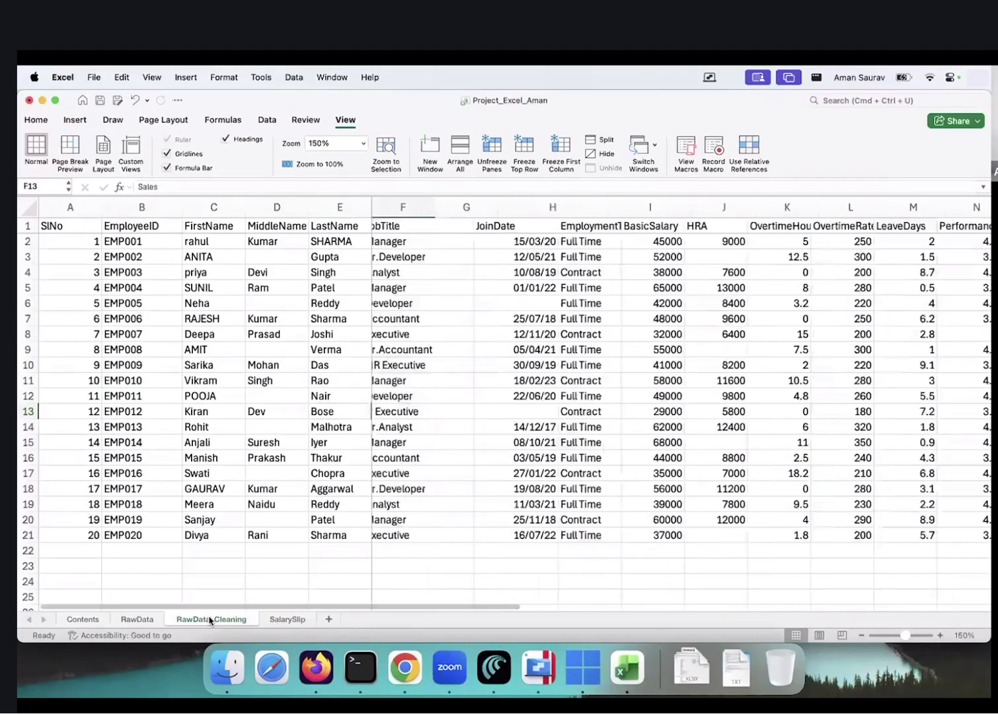
key(Right)
key(Right)
key(Right)
key(Right)
key(Left)
key(Left)
key(Left)
key(Left)
key(Left)
key(Left)
key(Left)
key(Left)
key(Left)
key(Left)
key(Left)
key(Left)
key(Left)
key(Left)
key(Left)
key(Left)
key(Down)
key(Down)
key(Down)
key(Down)
key(Down)
key(Down)
key(Down)
key(Down)
key(Down)
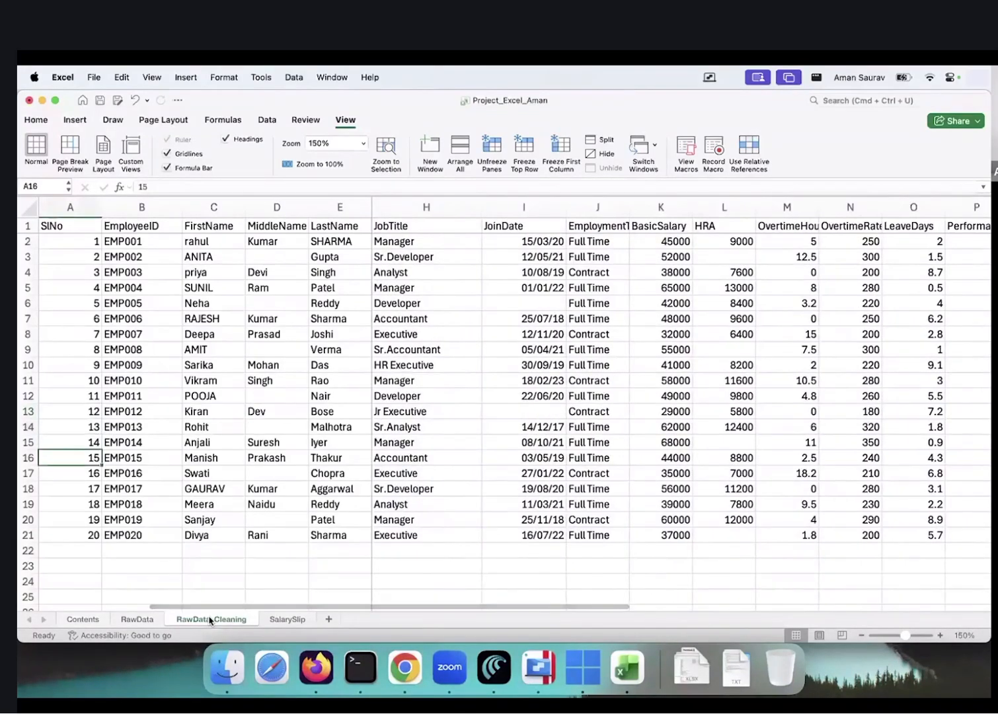
key(Down)
Number row 23 from 1 to 18 under columns A to R
text(1	2	3	4	5)
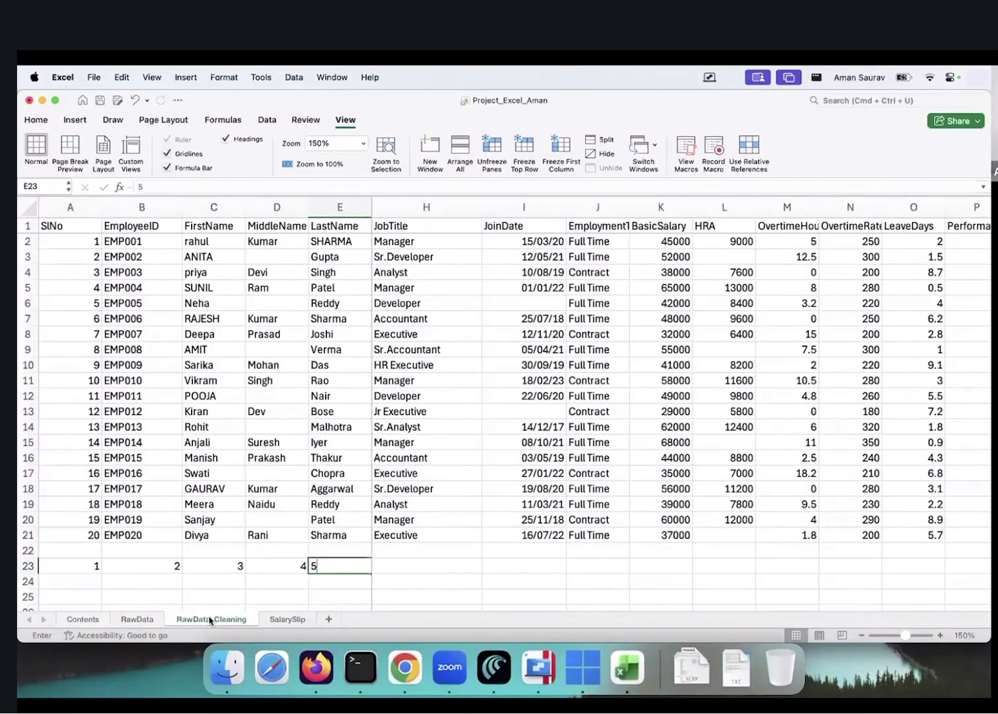
key(Tab)
text(6)
key(Tab)
text(7)
key(Tab)
text(8)
key(Tab)
key(Left)
key(Left)
key(Left)
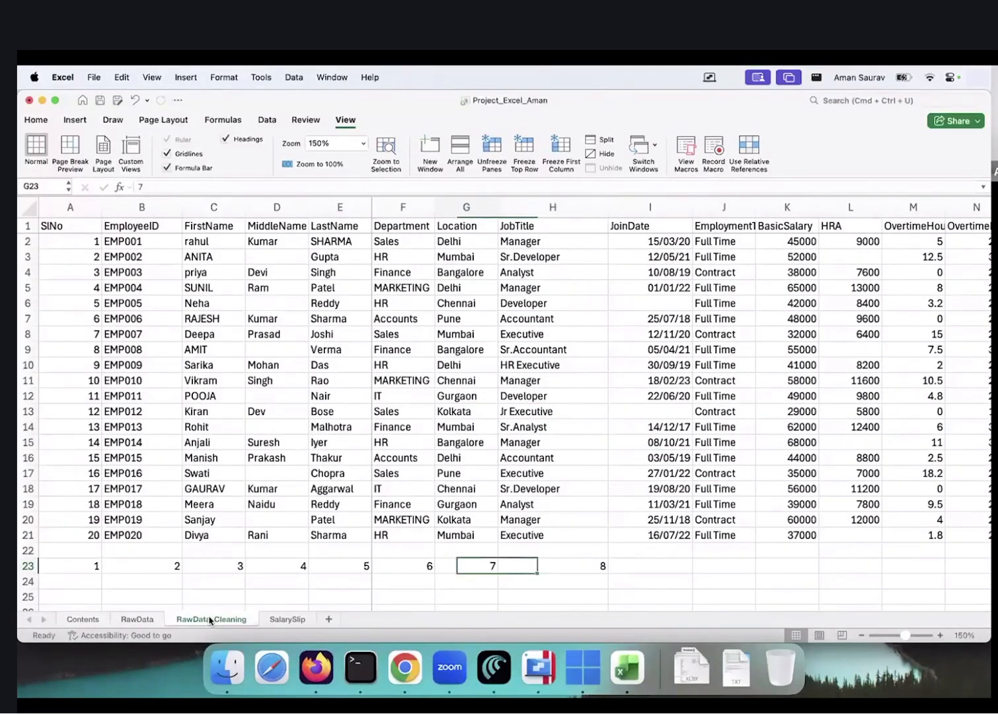
key(shift+Right)
key(shift+Right)
drag(609, 572, 819, 570)
click(873, 569)
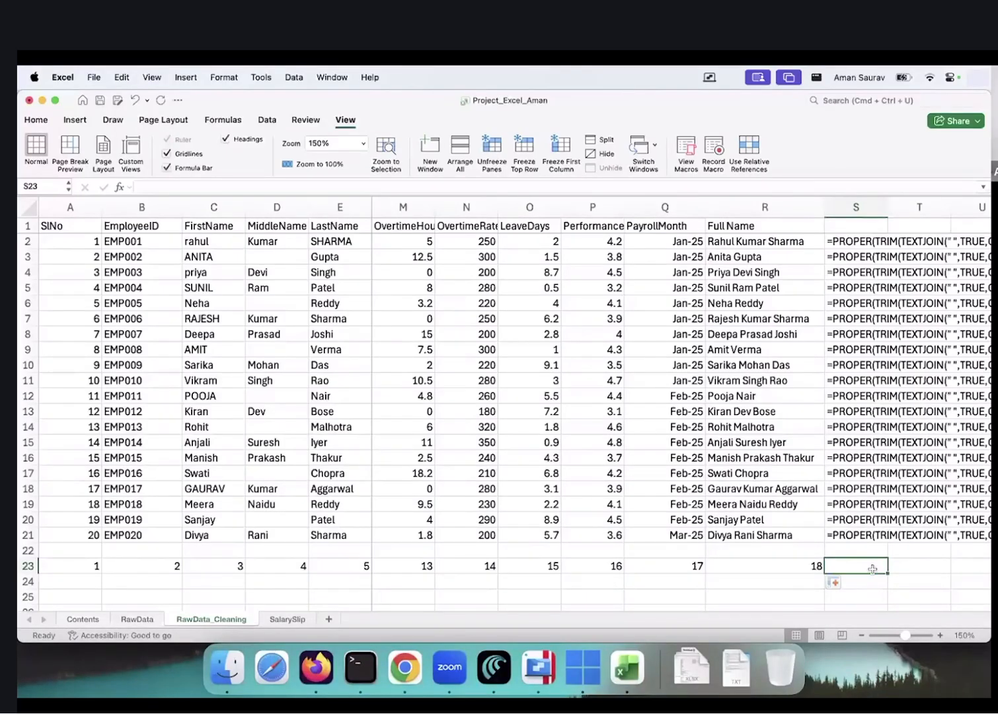
Enter =VLOOKUP(L3,empdata,18,FALSE) in D7 to fetch the employee's full name
click(285, 619)
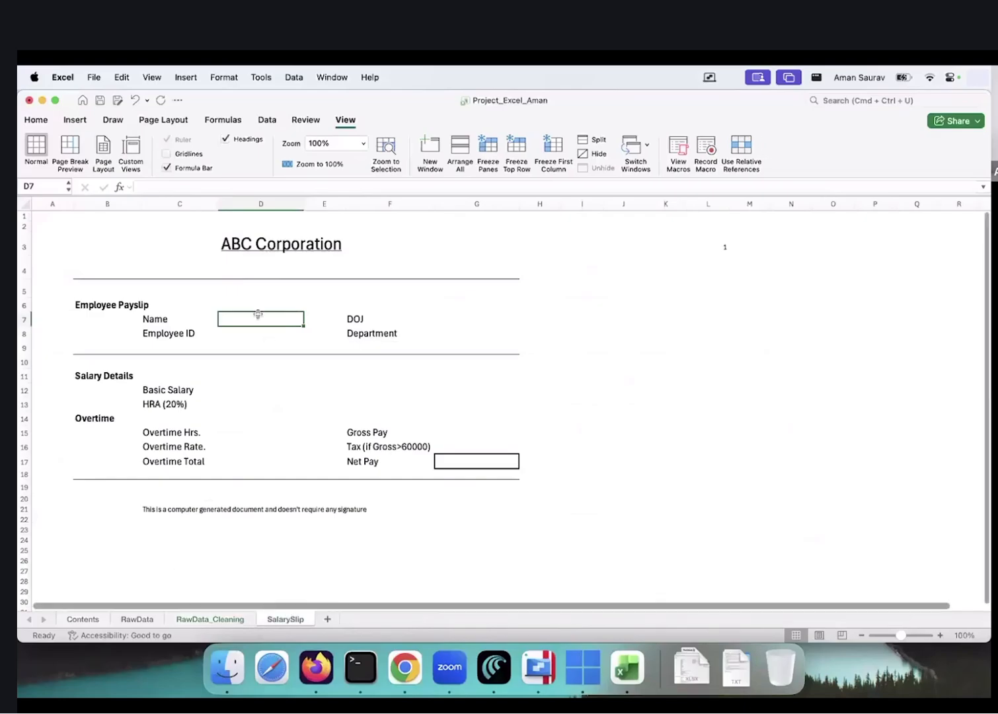
text(=vl)
key(Tab)
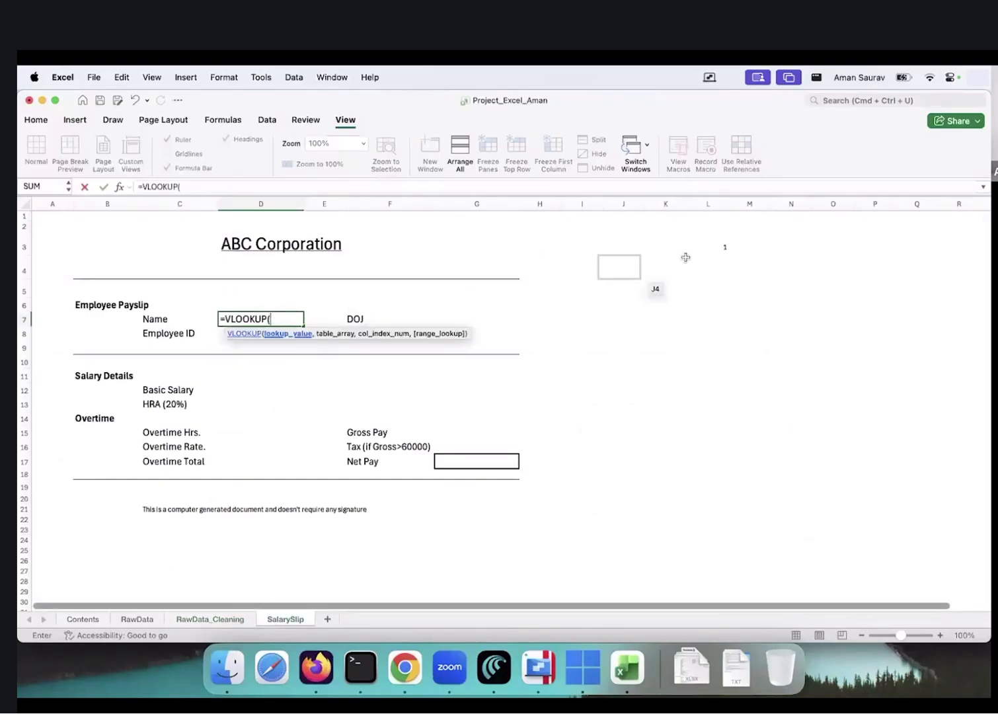
click(703, 248)
text(,)
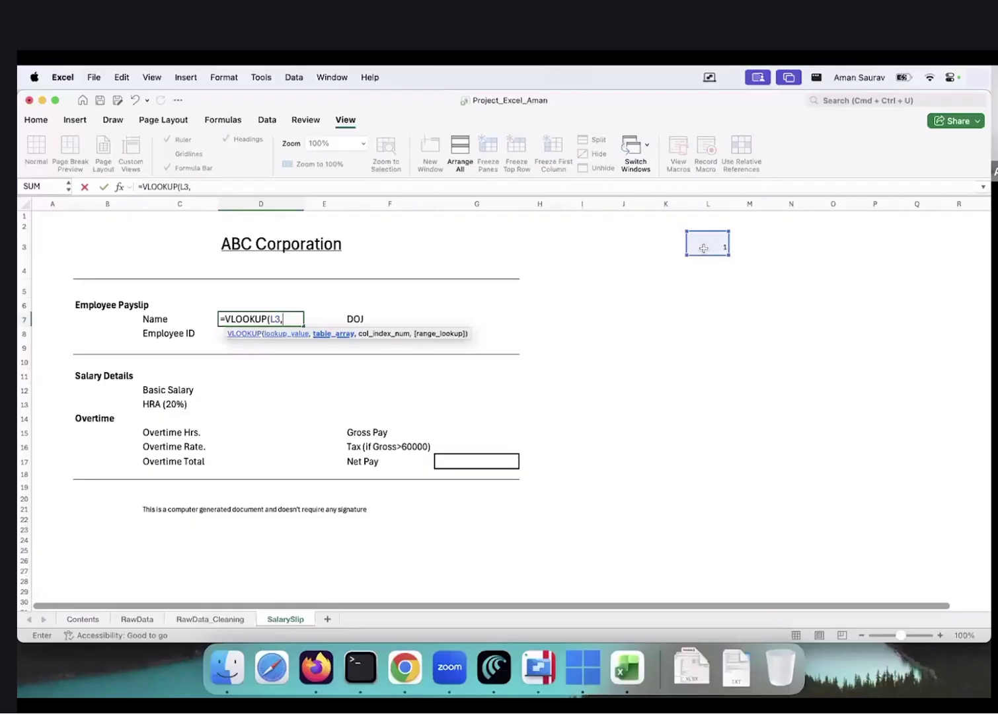
text(emp)
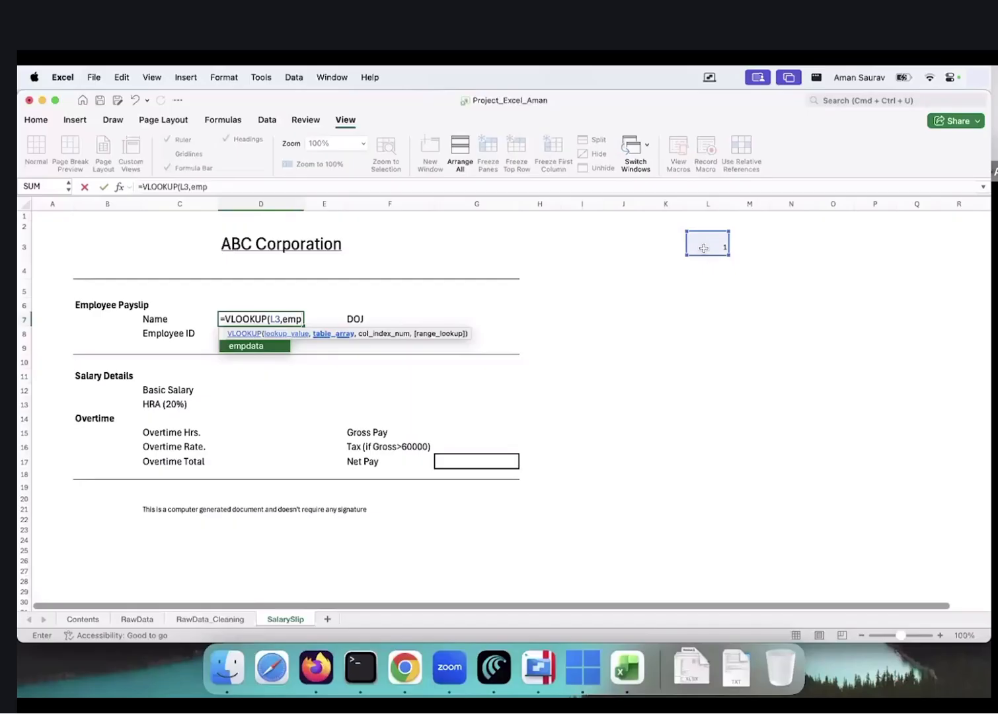
text(data,)
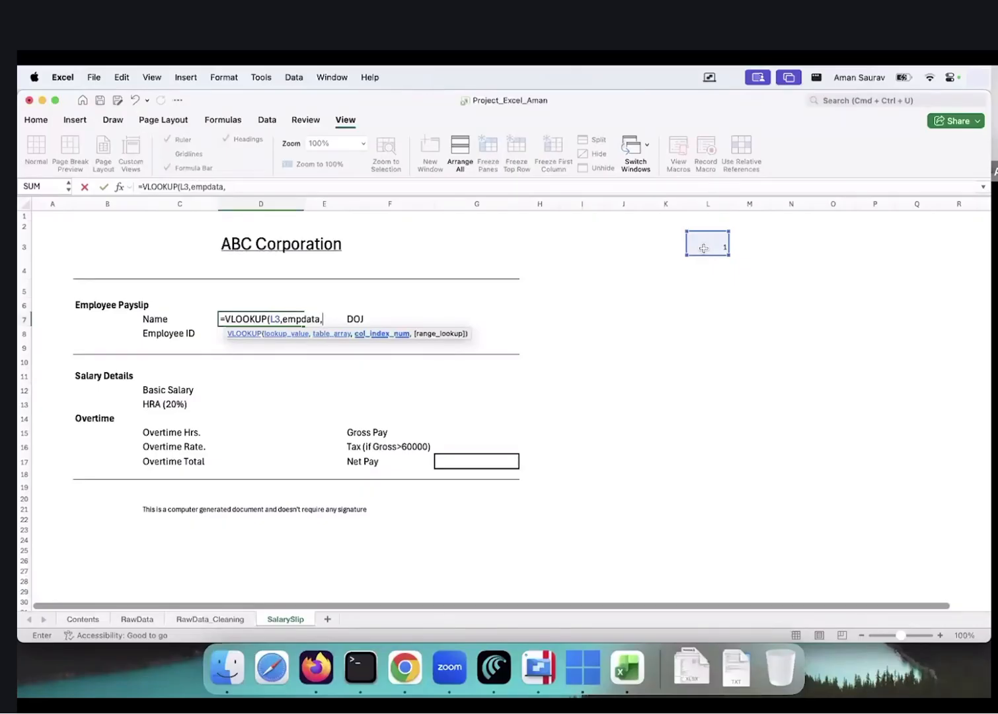
text(18,)
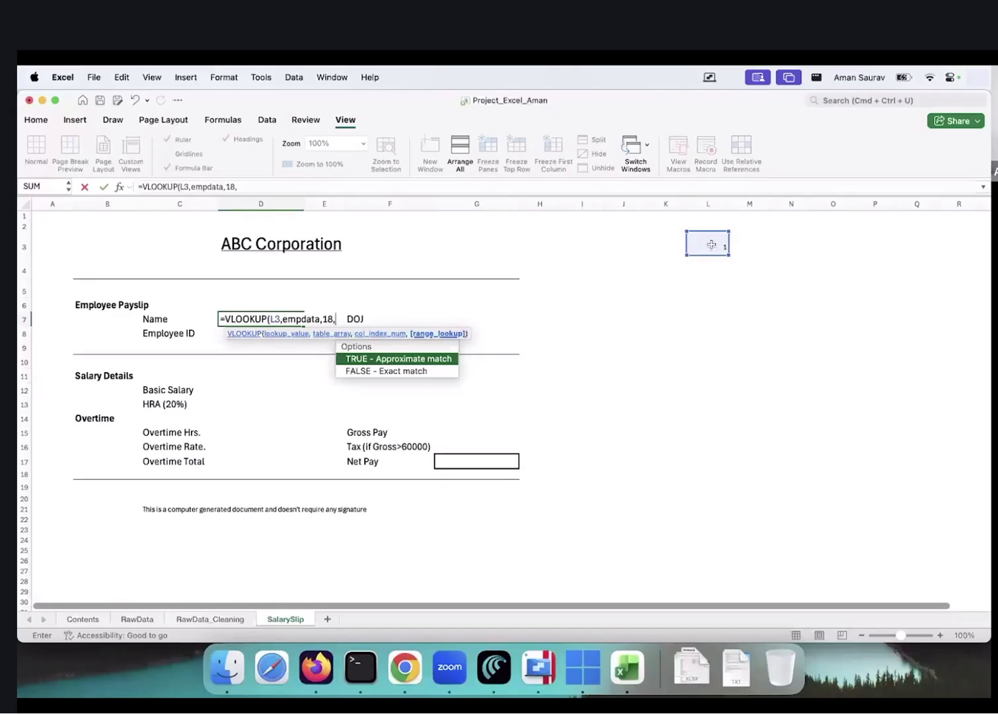
key(Down)
key(Tab)
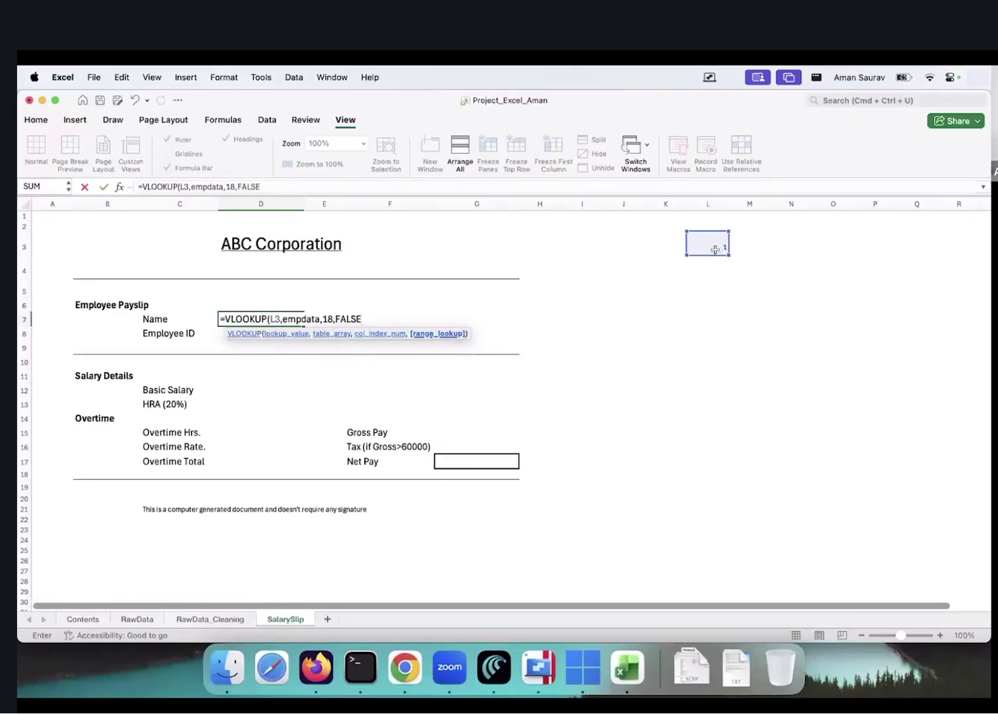
text())
key(Return)
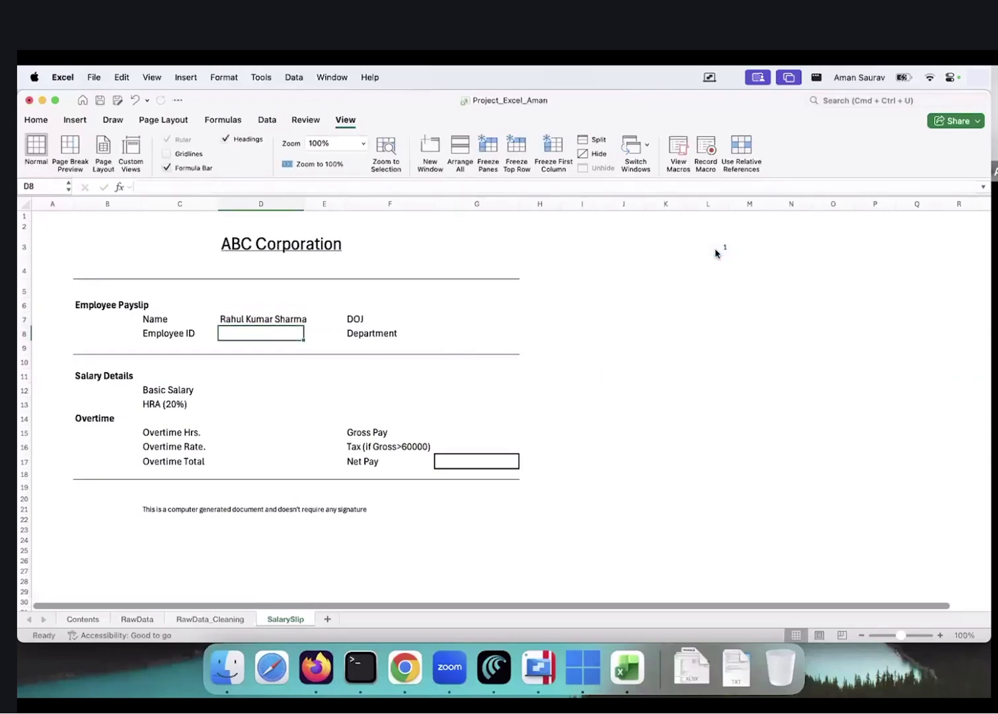
Test the Name lookup by changing L3 to 5, then to 10
click(715, 246)
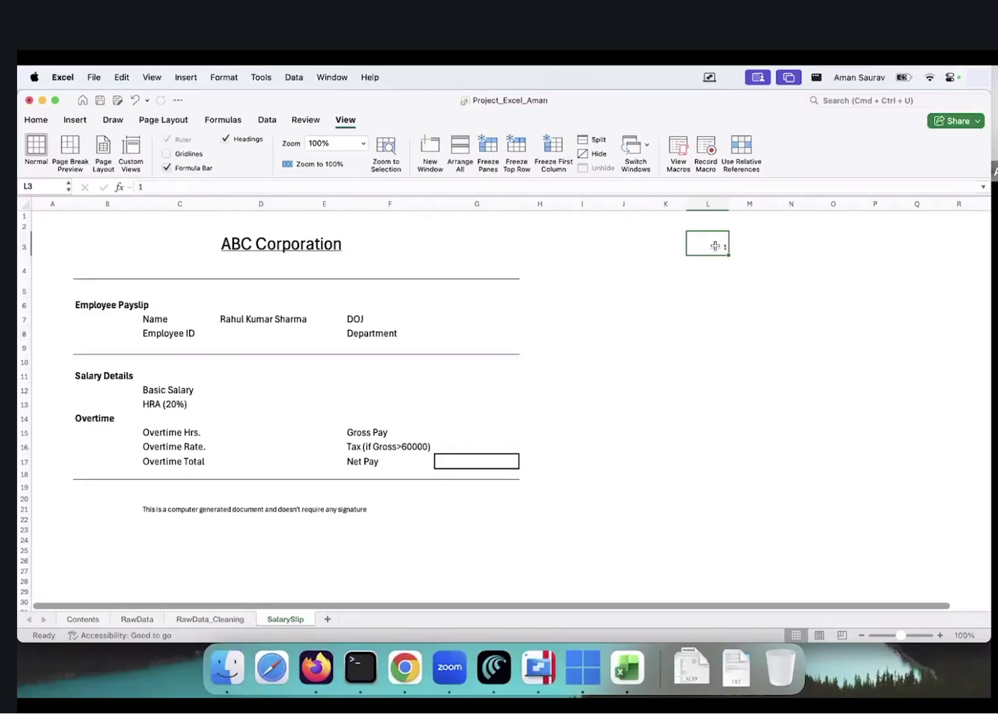
text(5)
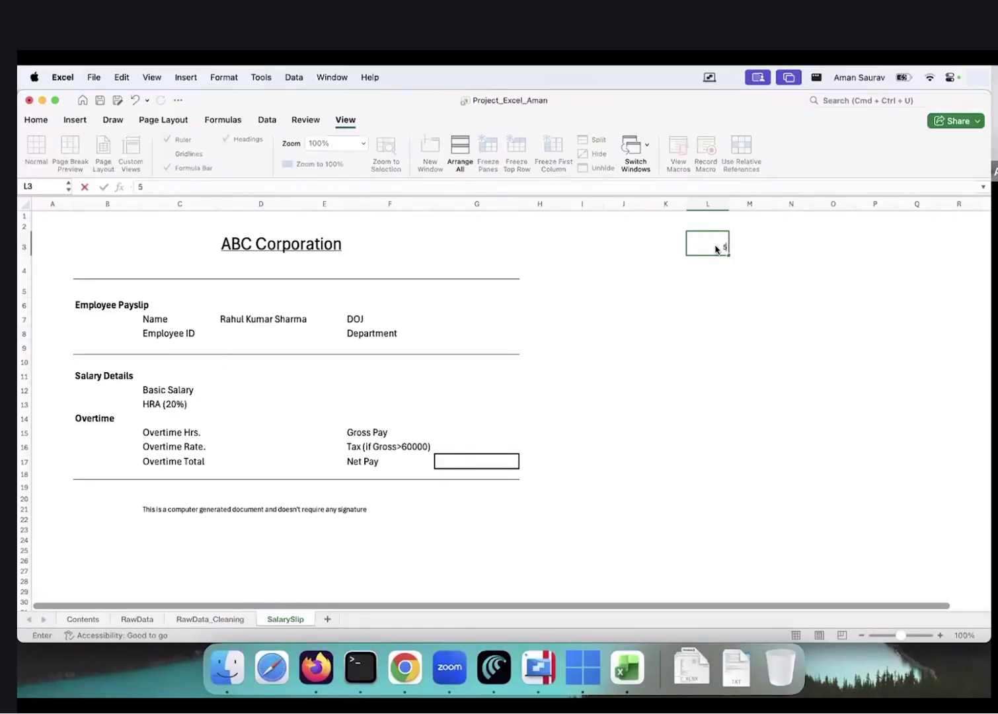
key(Return)
click(716, 250)
text(10)
key(Return)
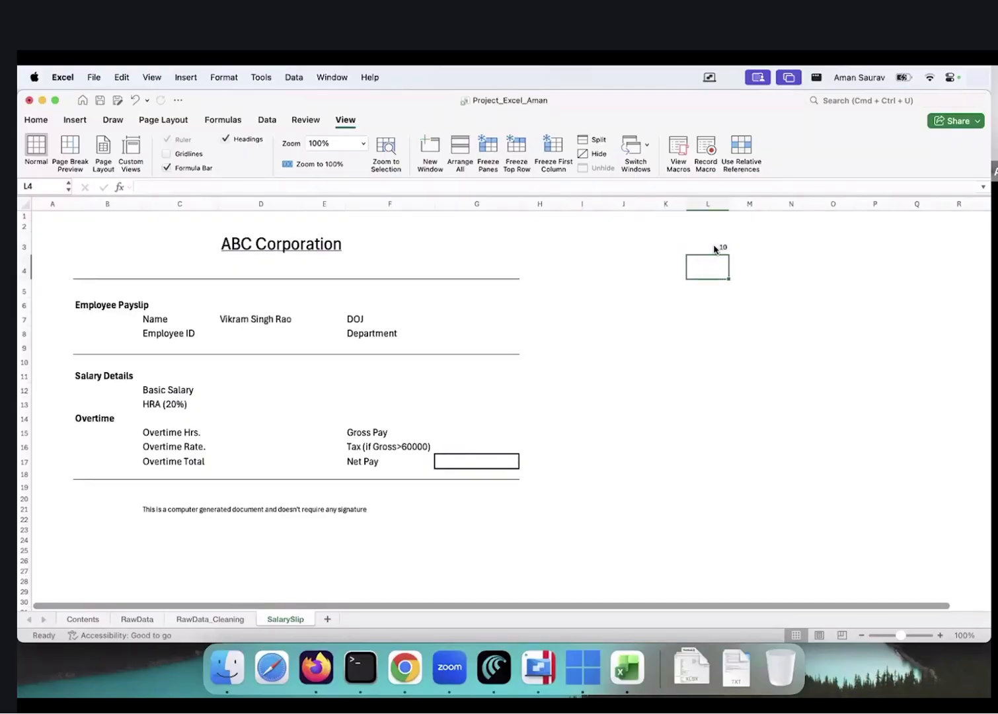
Verify employee 10's name on RawData_Cleaning against the payslip Name field
click(195, 619)
key(Right)
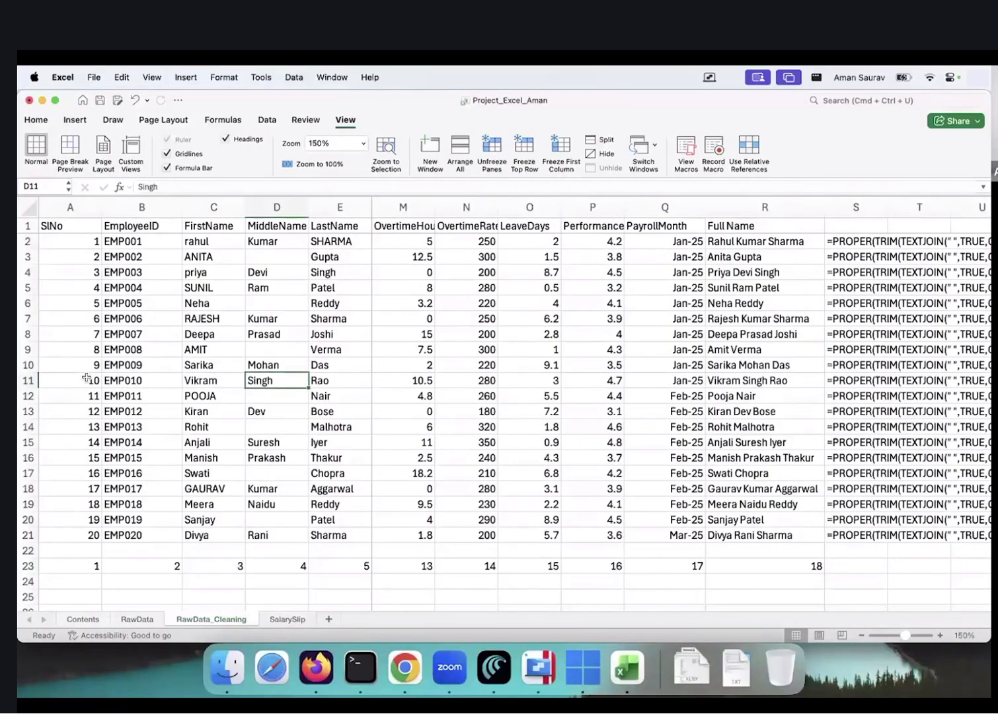
scroll(283, 624, left, 7)
click(284, 621)
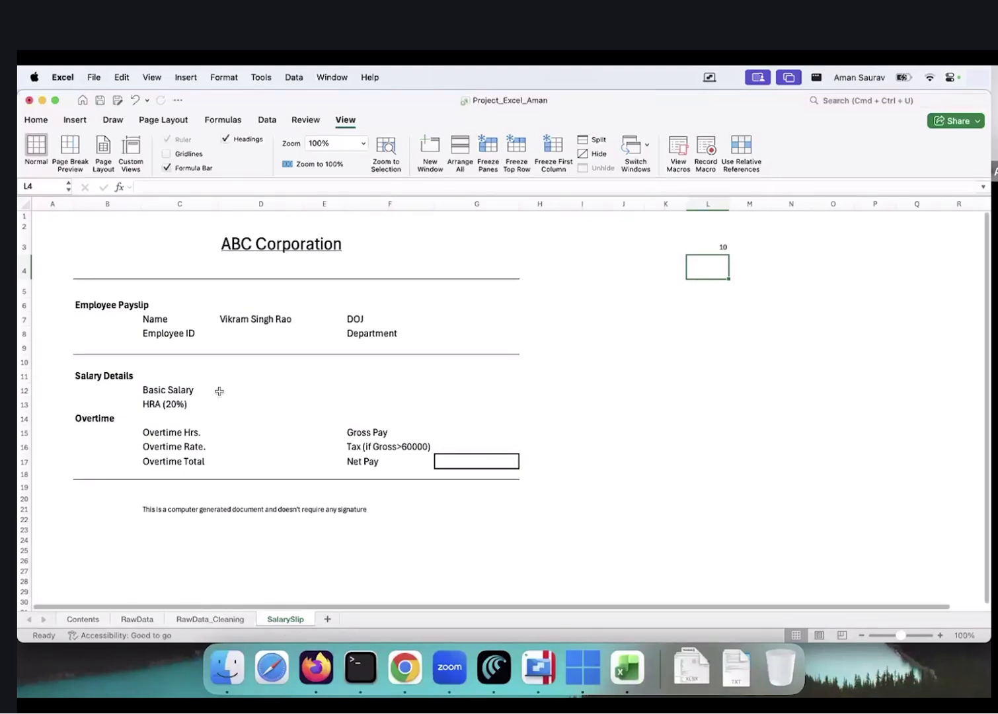
click(239, 328)
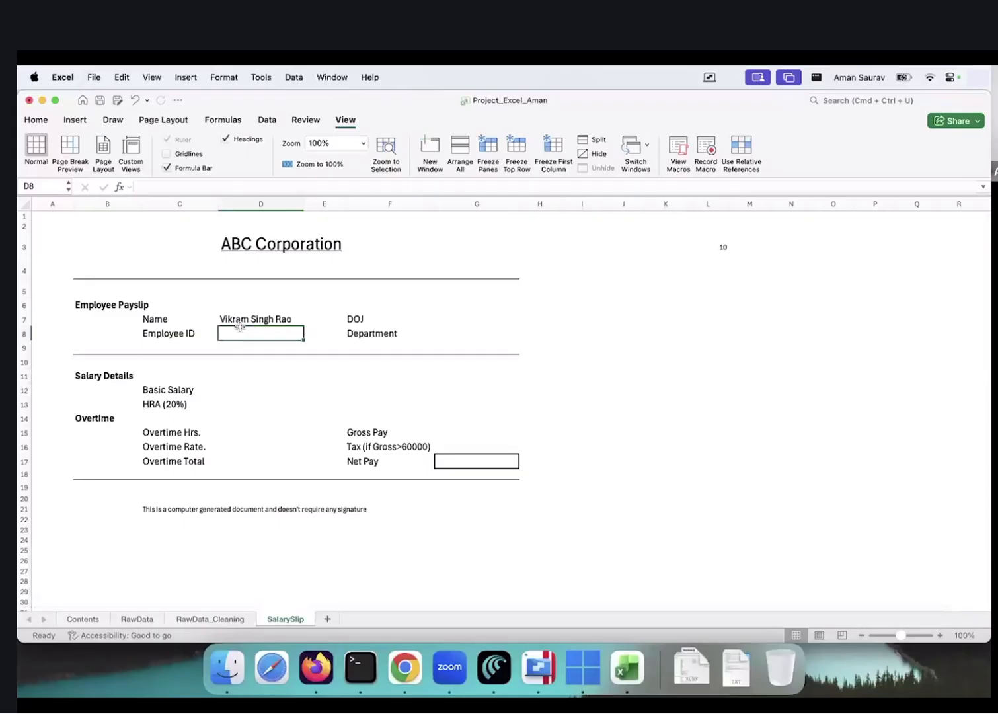
click(210, 618)
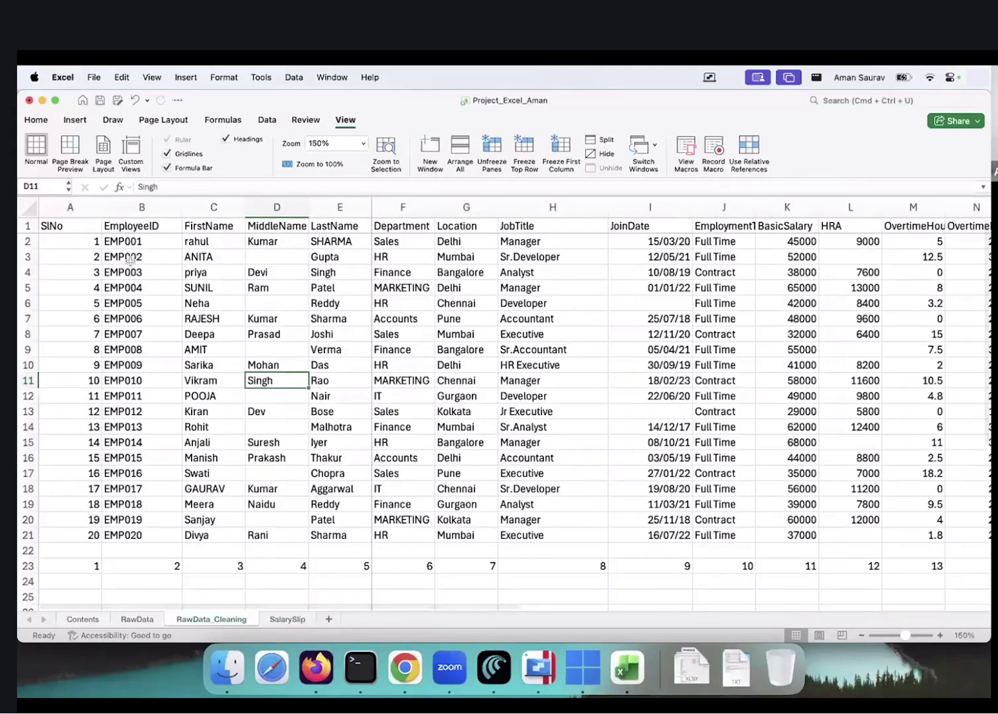
click(288, 619)
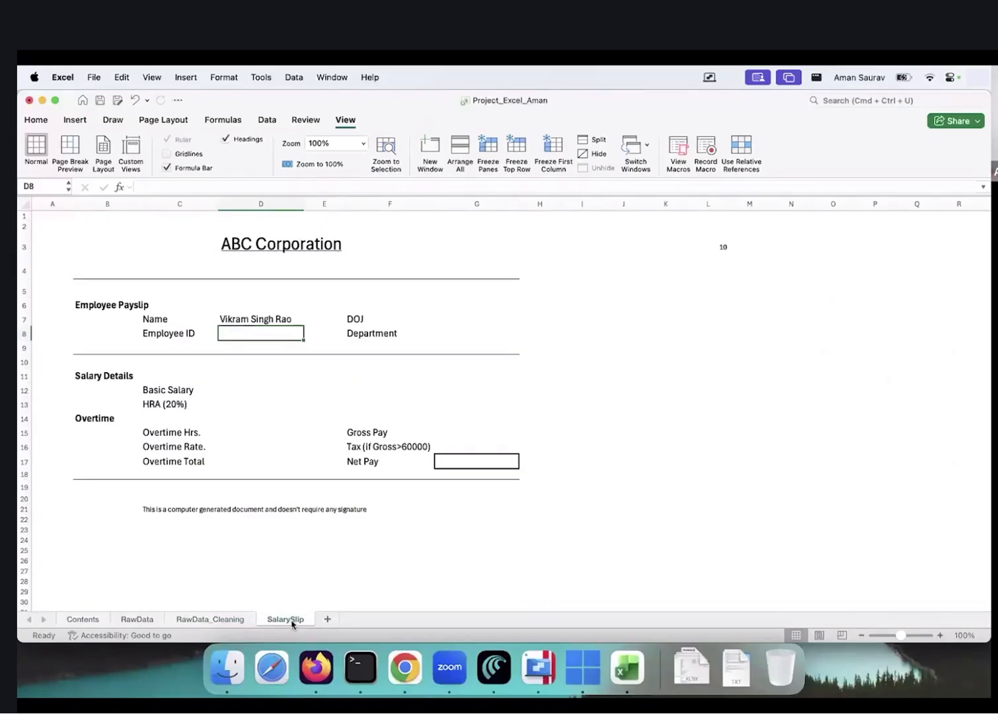
Make the L3 reference absolute ($L$3) in the D7 Name formula
key(Up)
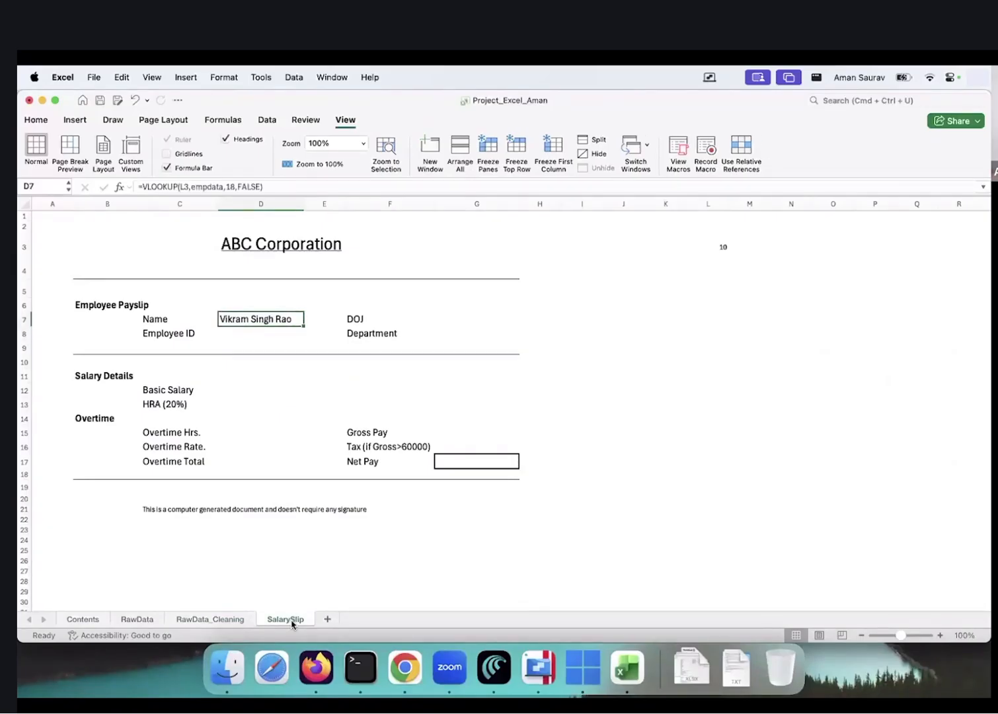
click(183, 187)
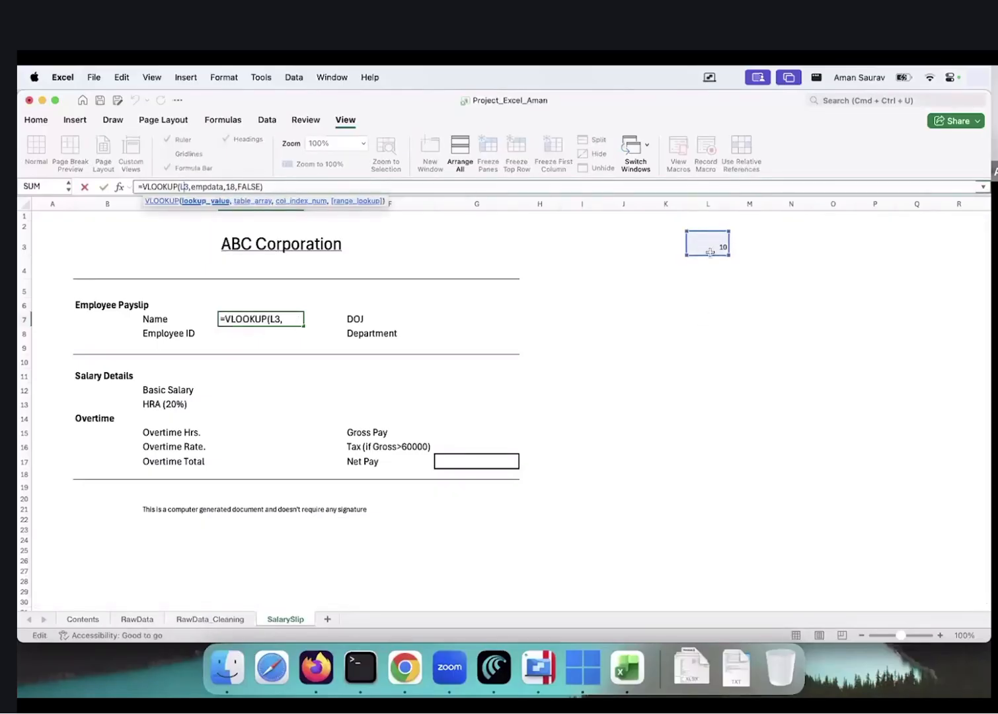
key(F4)
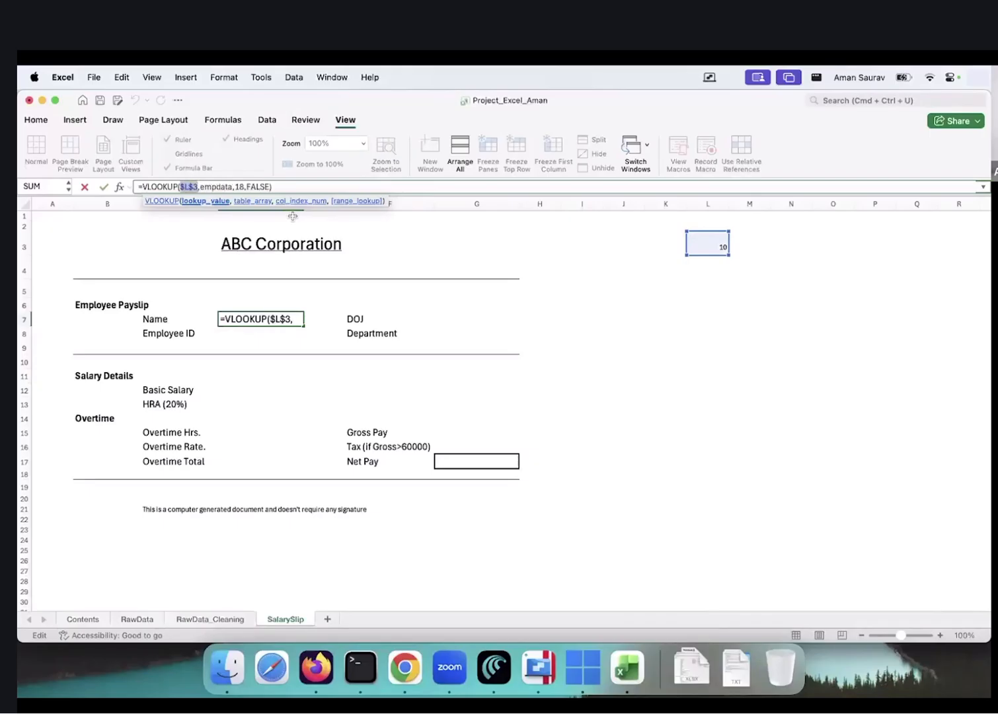
key(Return)
key(Up)
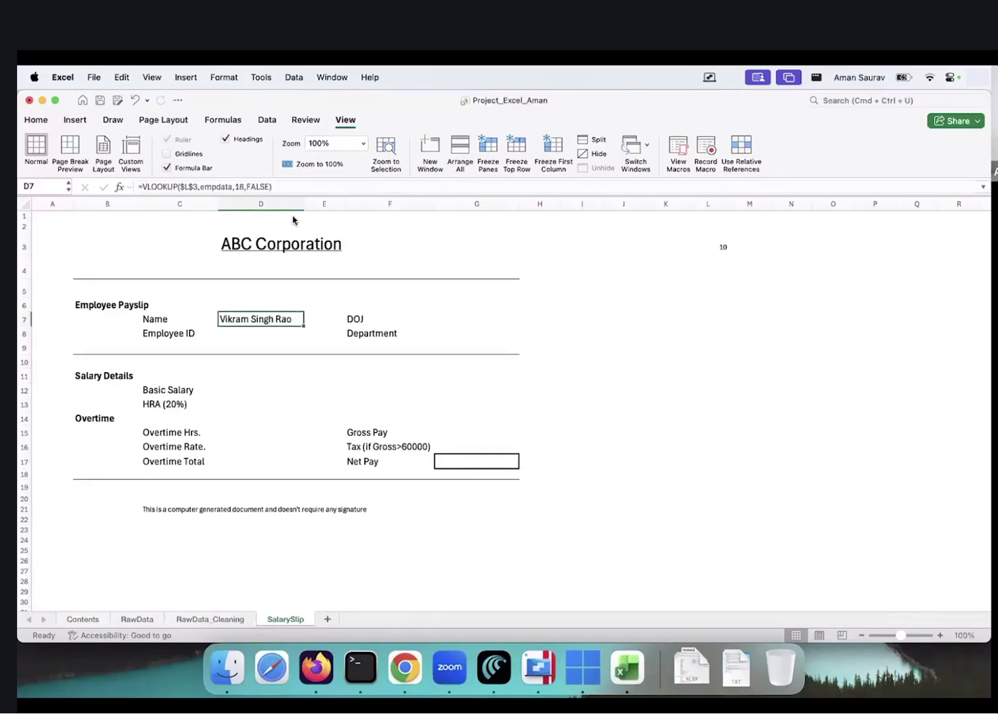
Copy the D7 lookup formula into the D8, G7 and G8 header fields
key(super+c)
key(Down)
key(super+v)
key(Up)
key(Right)
key(Right)
Paste the lookup formula into salary fields D12, D13 and D15:D17
key(Right)
key(super+v)
key(Down)
key(super+v)
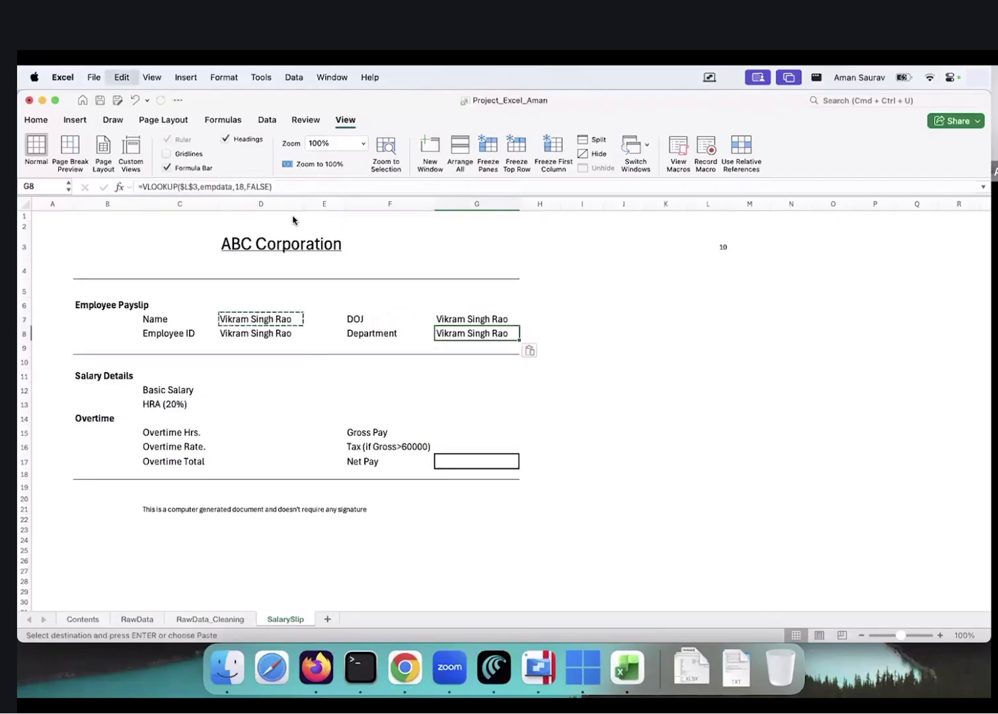
key(Left)
key(Down)
key(Left)
key(Left)
key(Left)
key(Down)
key(Down)
key(Down)
key(Right)
key(super+v)
key(Down)
key(super+v)
key(Down)
key(Down)
key(super+v)
key(Down)
key(super+v)
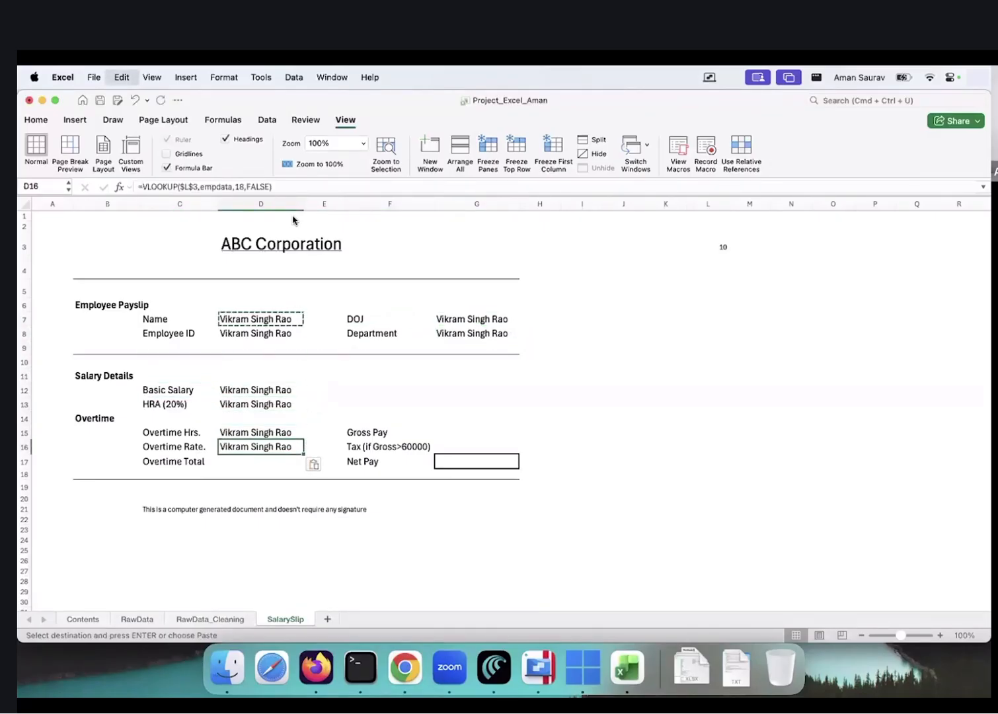
key(Down)
key(super+v)
key(Right)
key(Right)
key(Right)
key(Up)
key(Up)
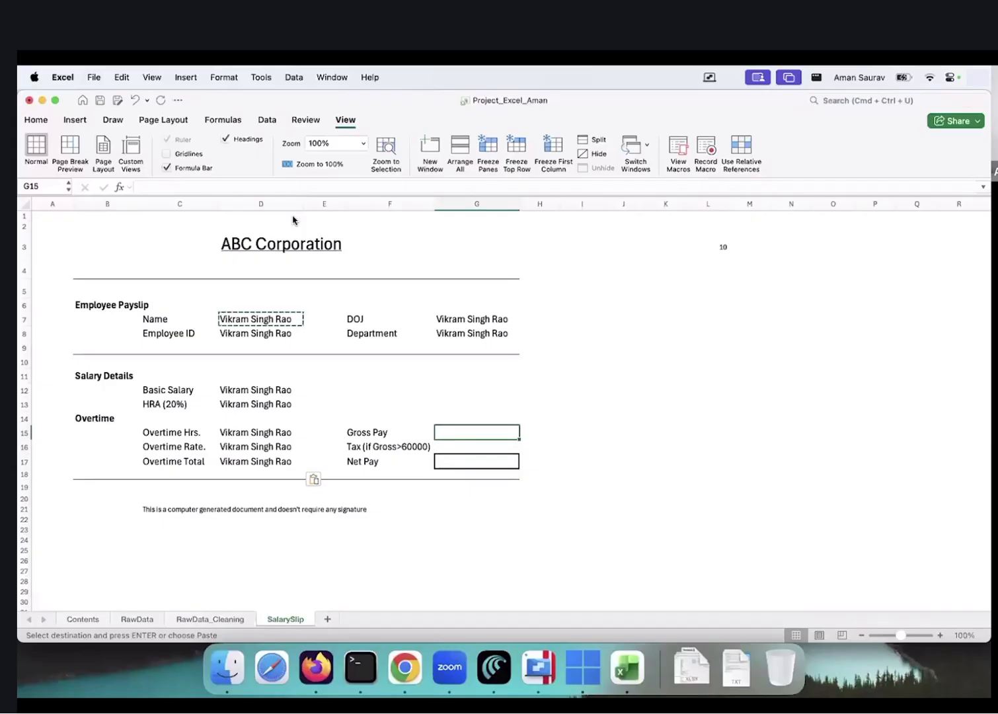
key(Escape)
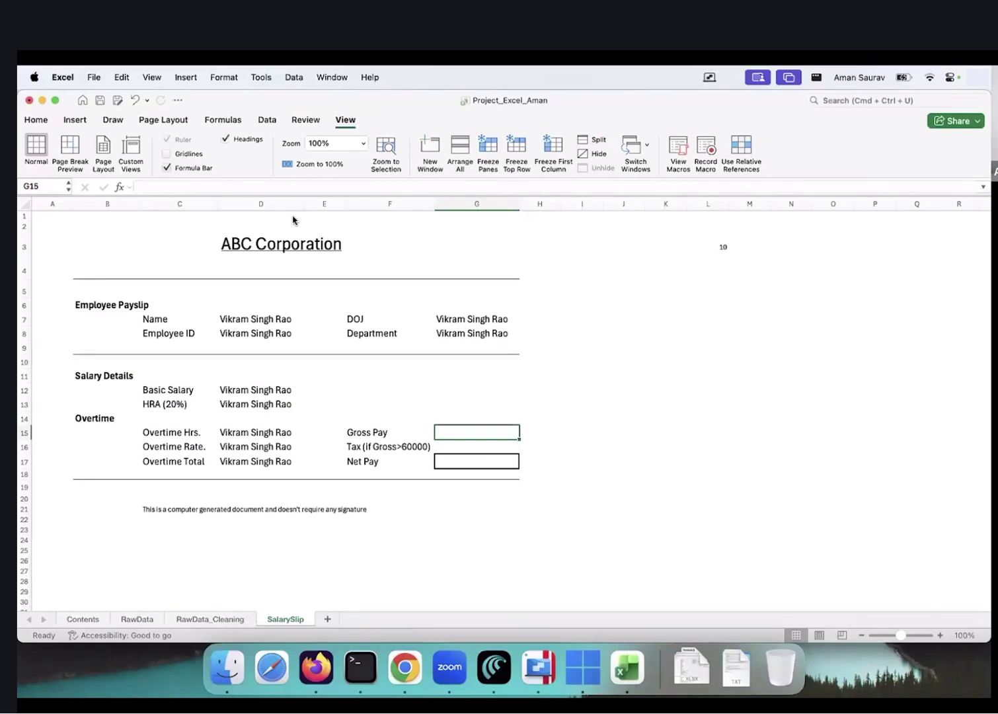
Correct the column index in D8's Employee ID lookup so it returns EMP010
click(262, 328)
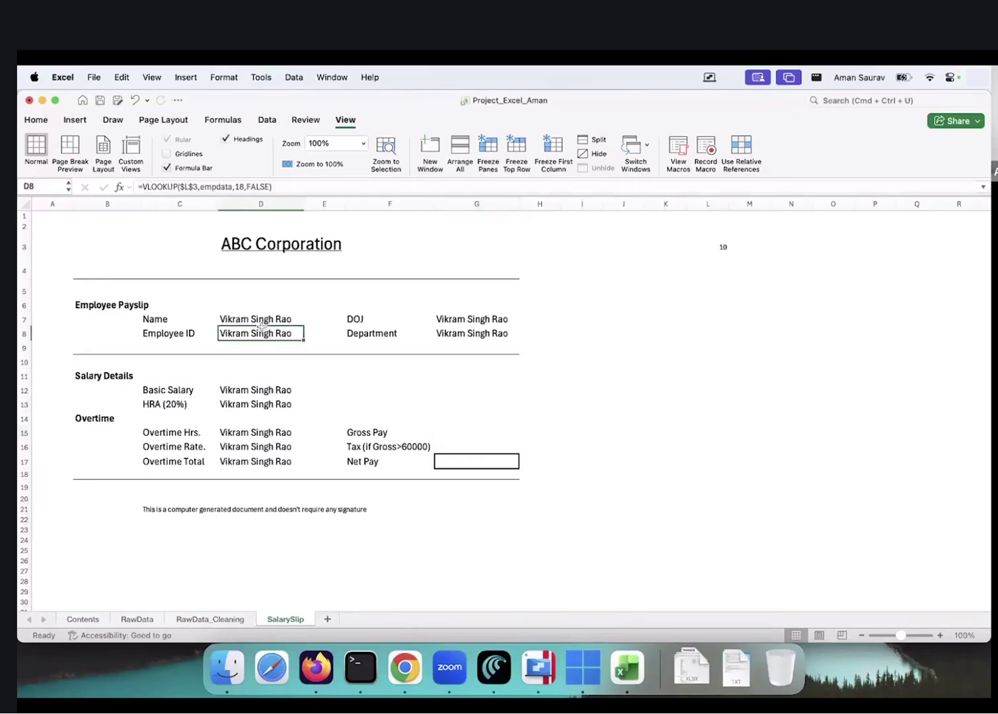
click(217, 619)
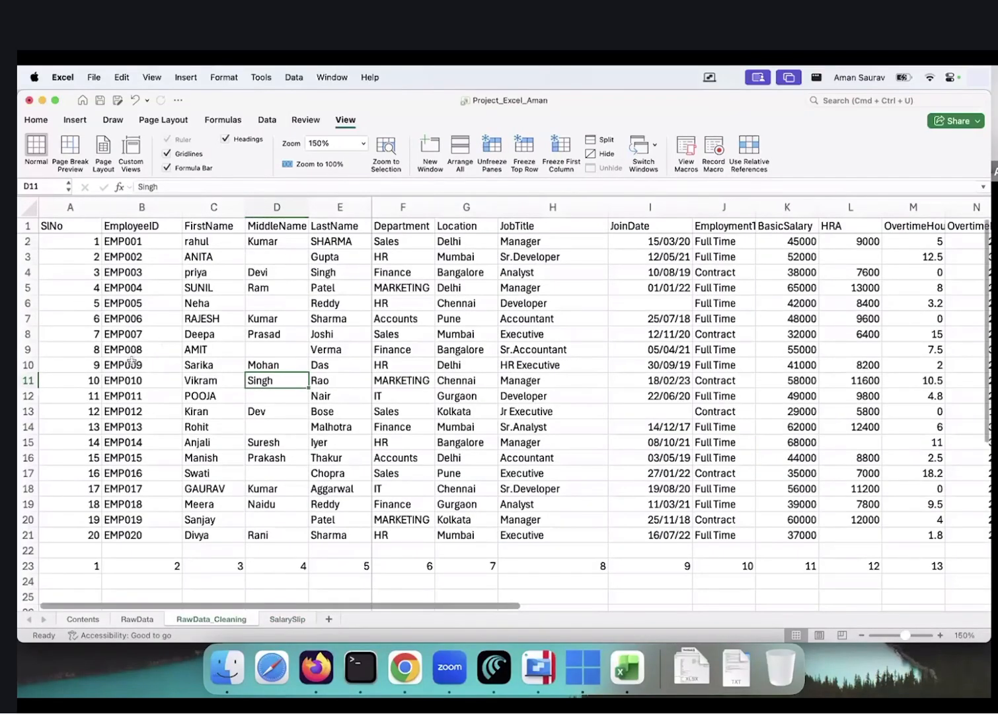
click(294, 619)
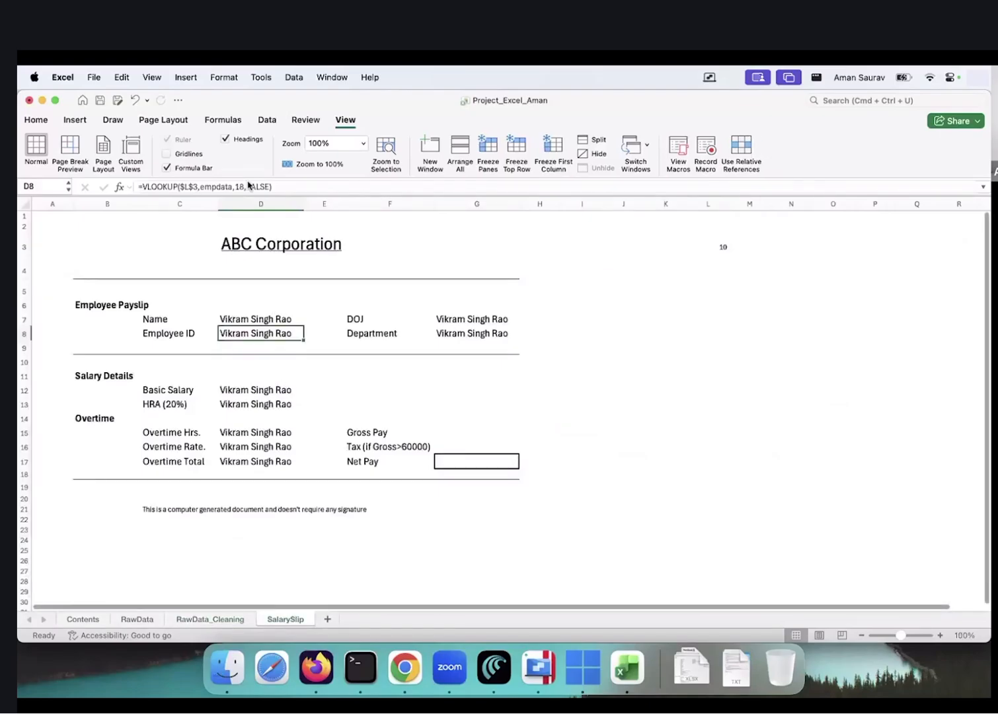
click(243, 187)
key(BackSpace)
key(BackSpace)
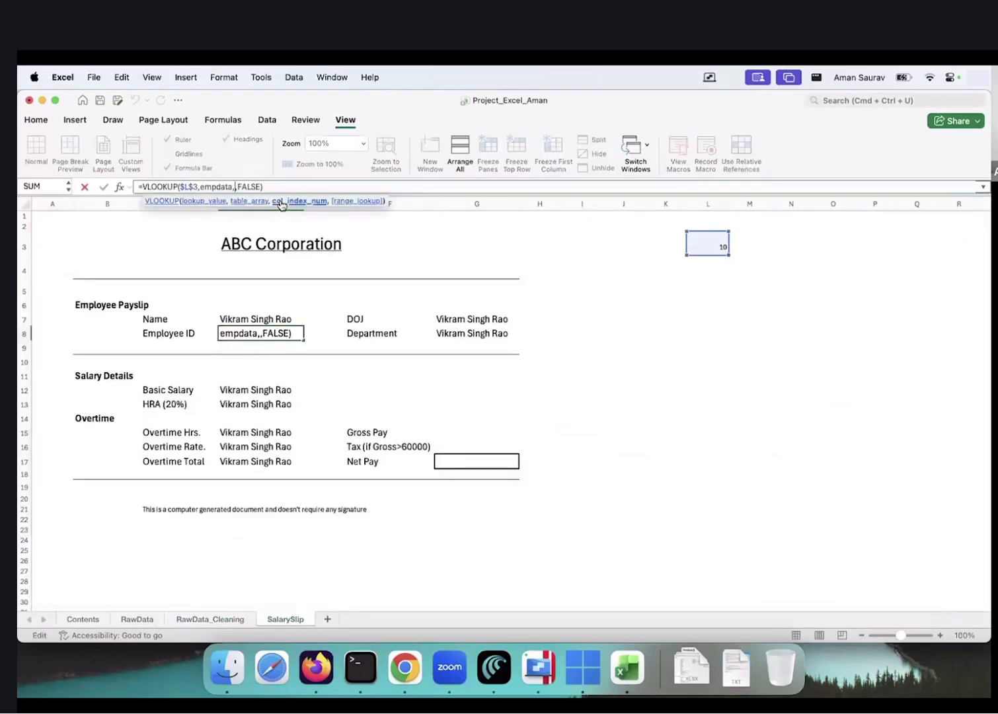
text(1)
key(Tab)
key(Up)
key(Right)
key(Right)
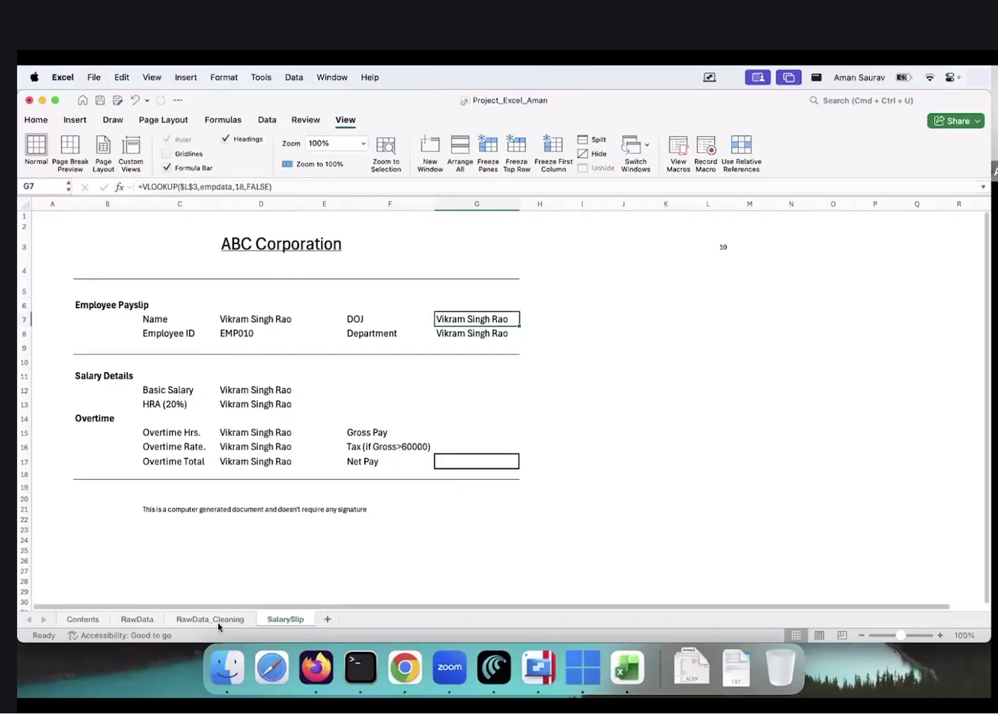
Change the DOJ lookup in G7 to use column 9 for the join date
click(217, 621)
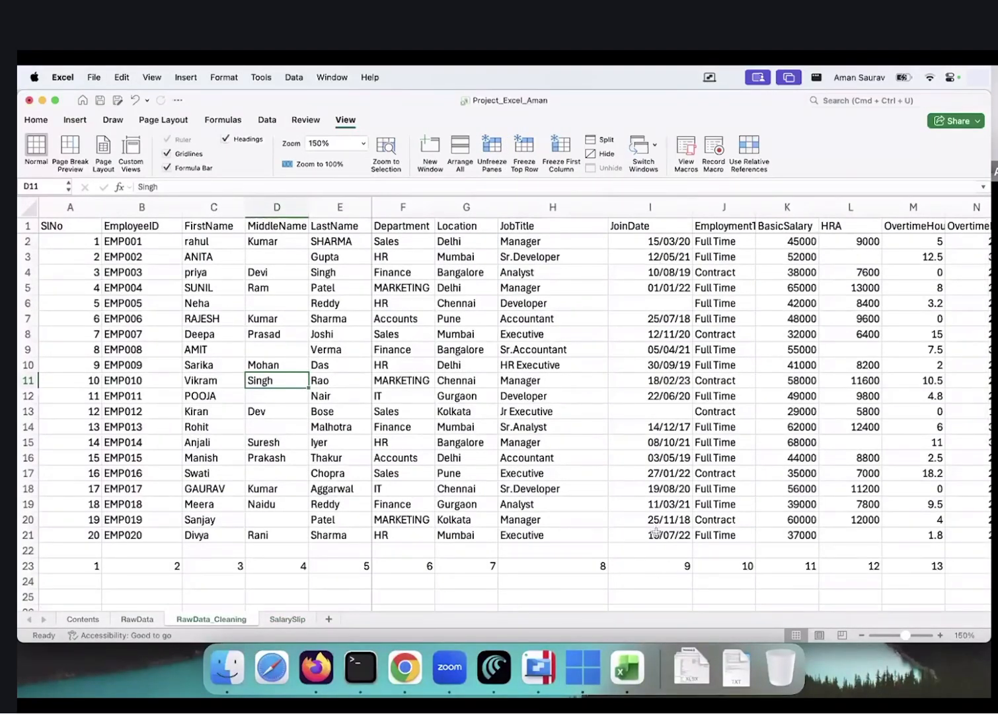
click(287, 619)
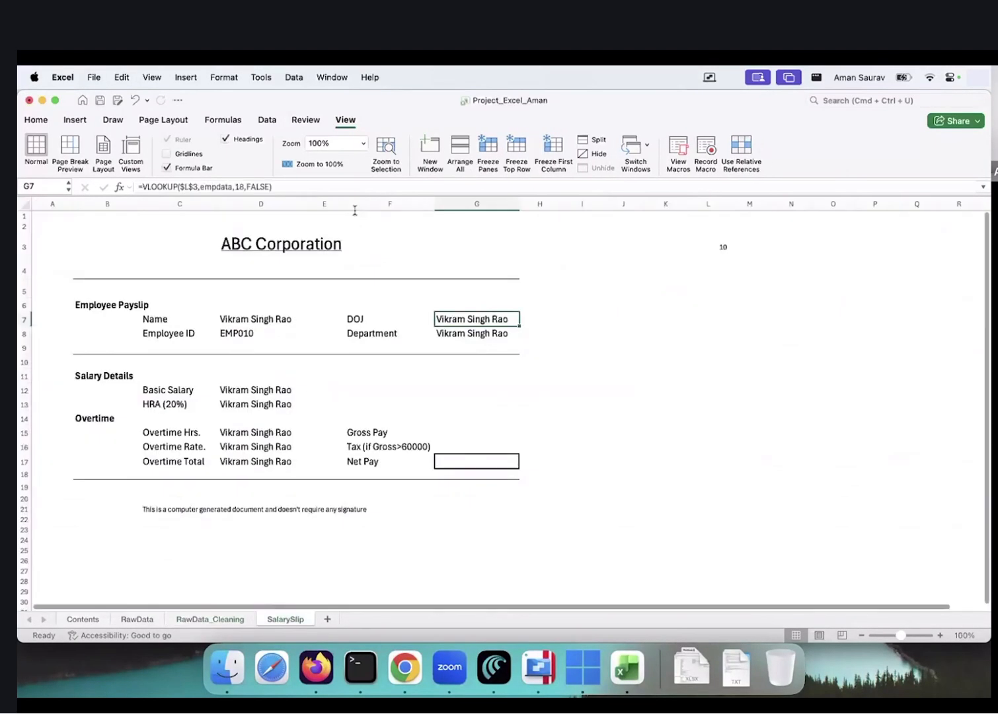
click(244, 186)
key(BackSpace)
key(BackSpace)
text(9)
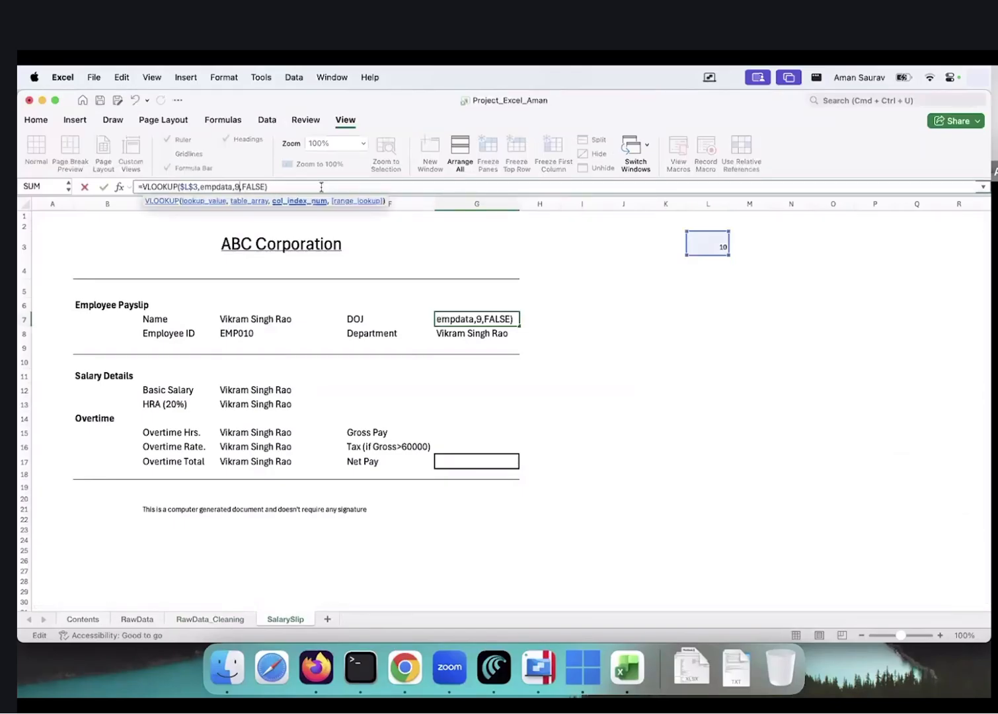
key(Return)
Change the Department lookup in G8 to use column 4
click(220, 621)
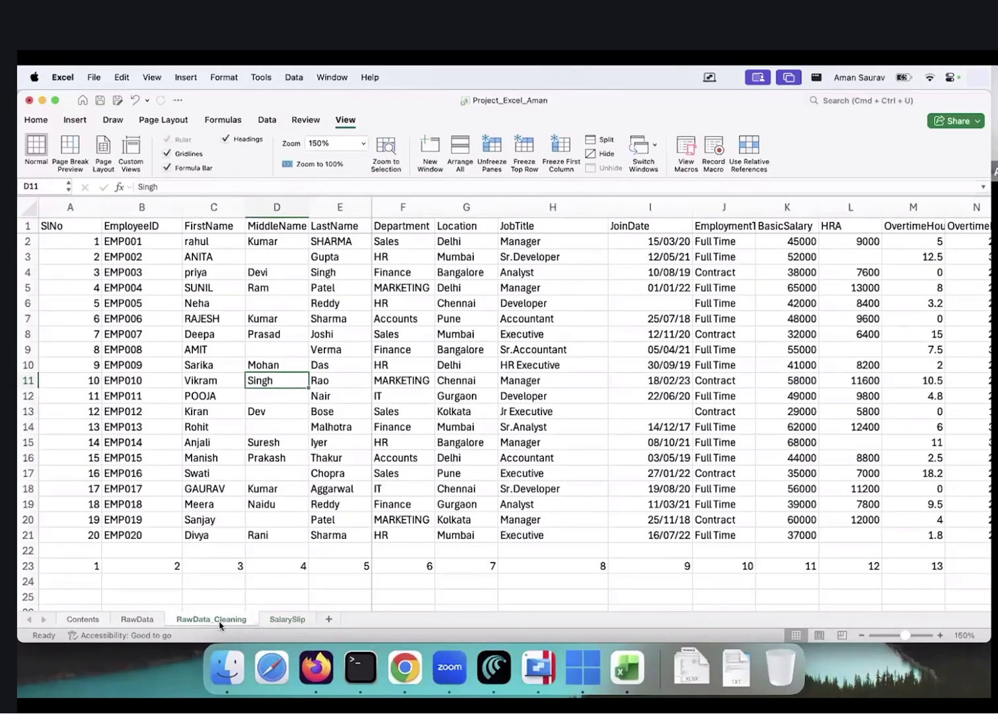
scroll(554, 274, down, 2)
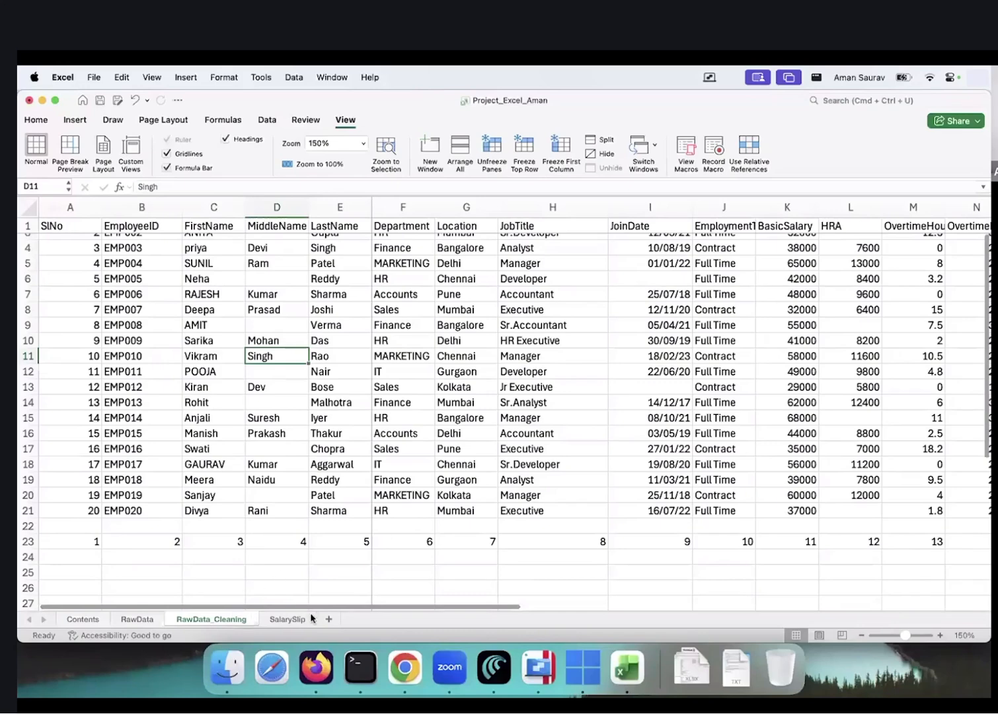
click(287, 619)
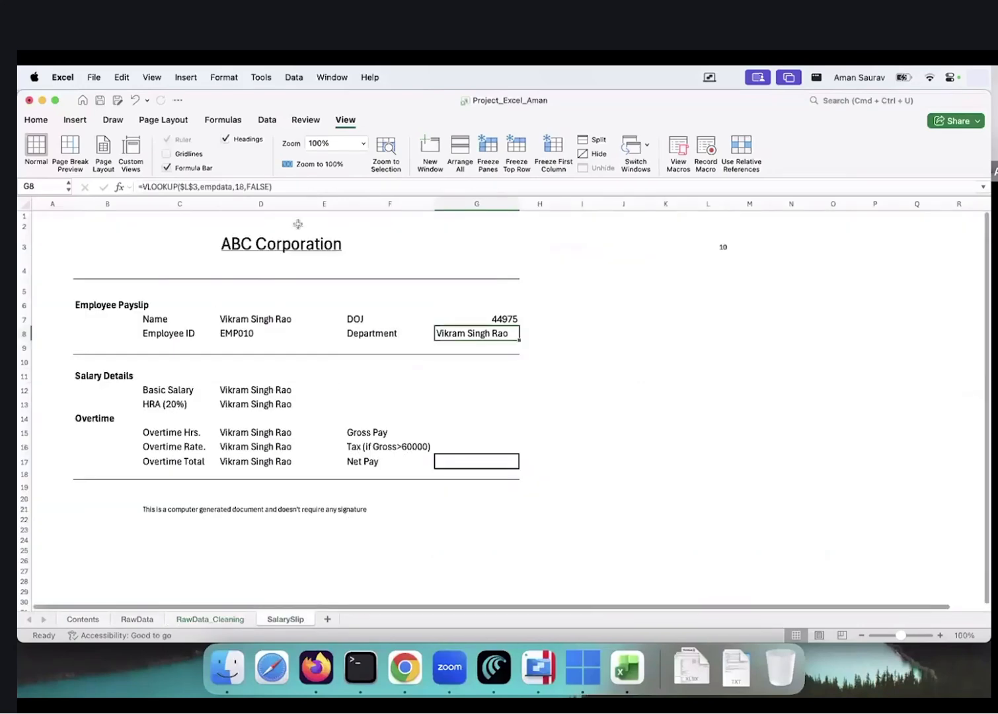
double_click(243, 187)
key(BackSpace)
text(4)
key(Return)
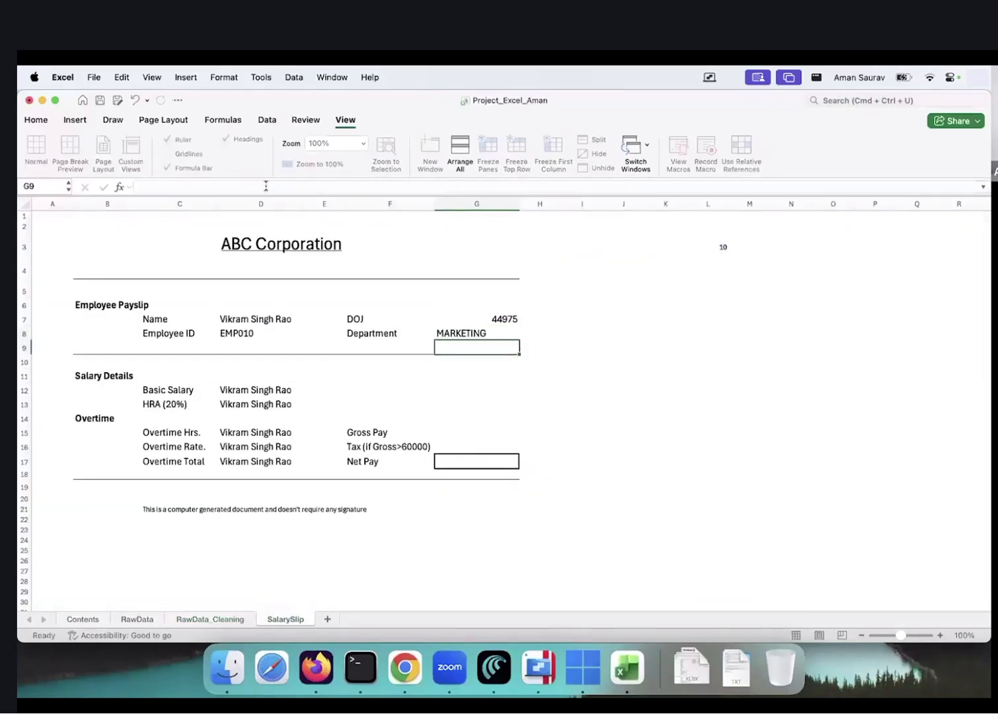
key(Up)
key(Up)
key(Up)
key(Up)
key(Up)
key(Up)
key(Up)
key(Up)
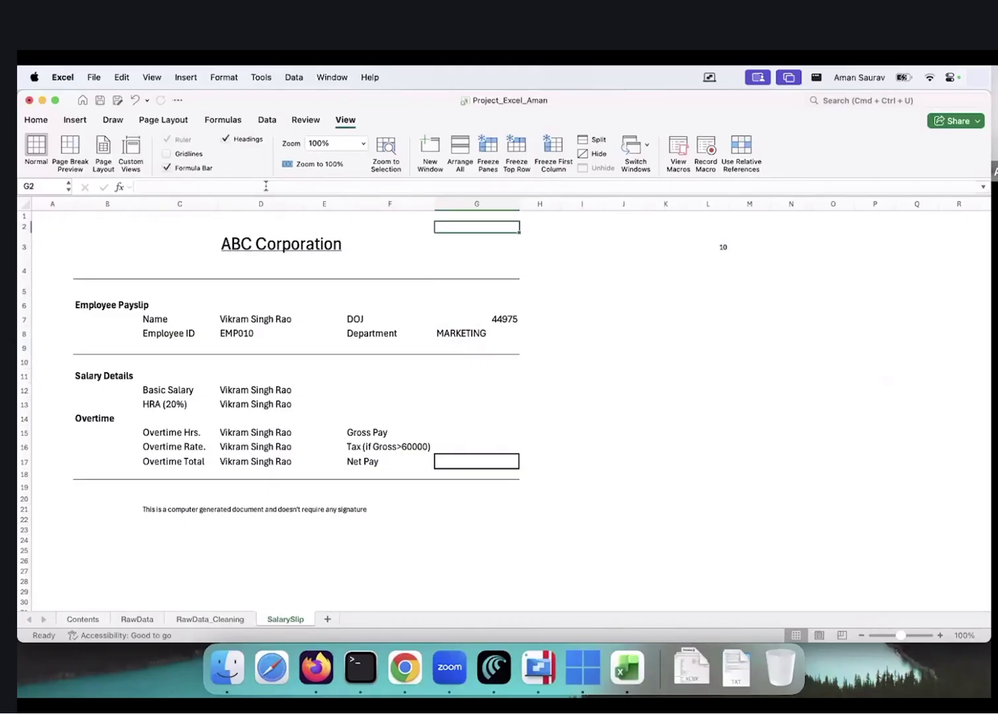
Set L3 to 3 to show employee EMP003's payslip
click(721, 245)
text(3)
key(Return)
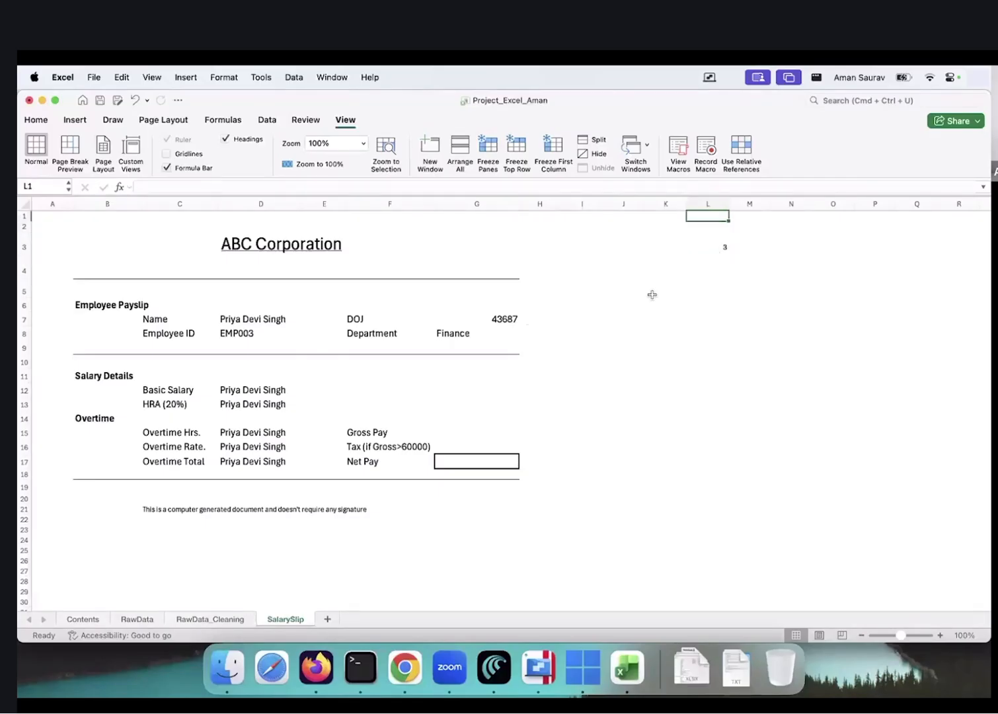
Format the DOJ value in G7 as a Short Date
click(487, 317)
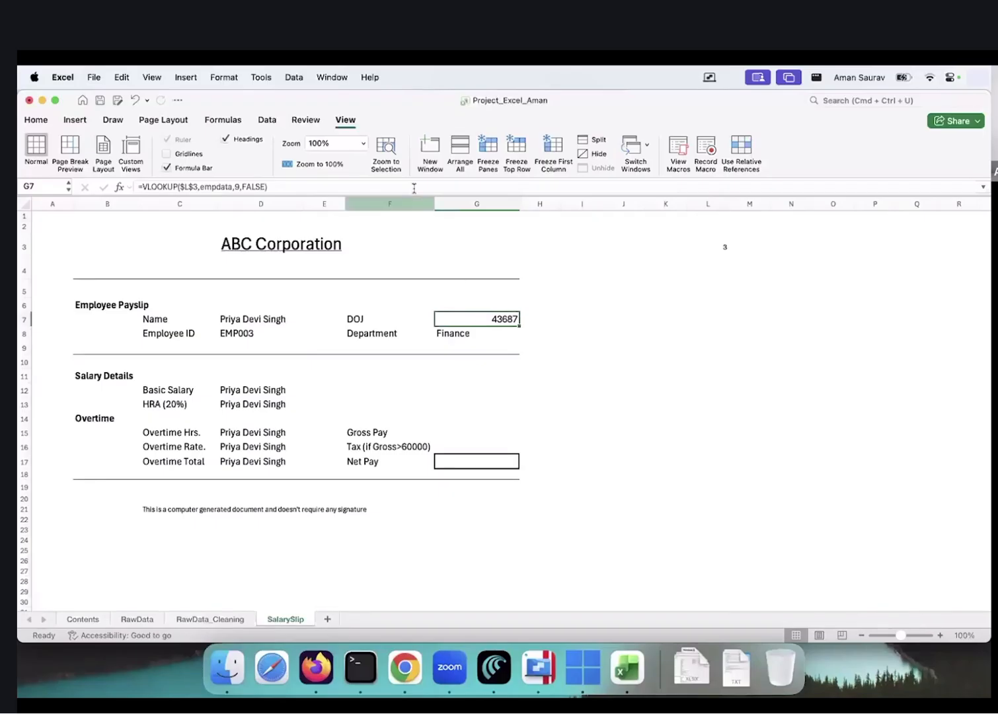
click(51, 122)
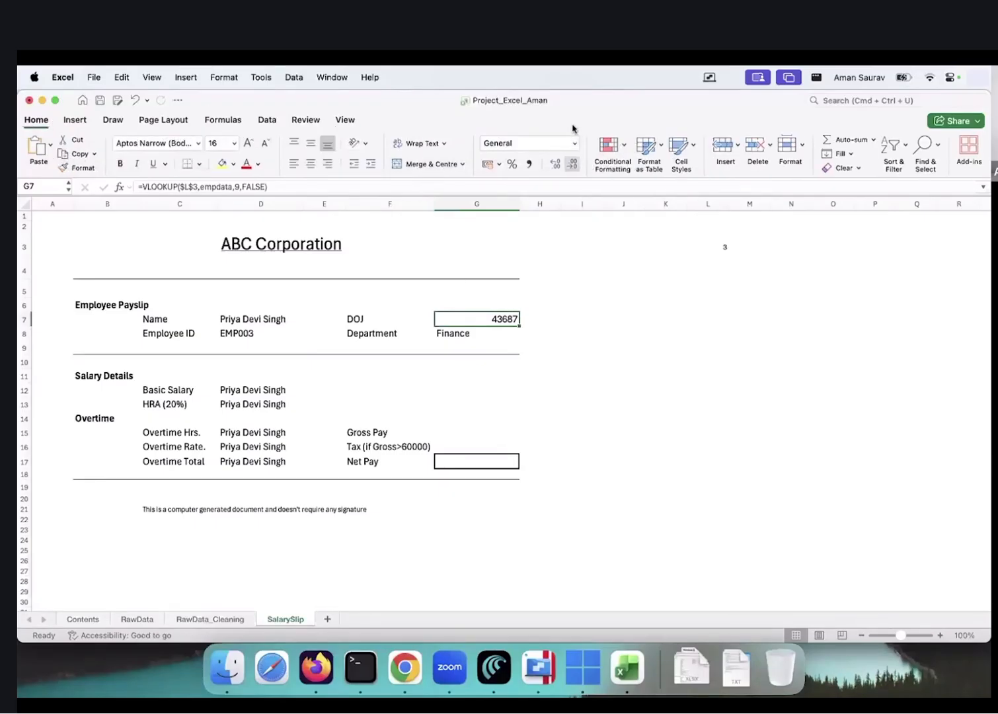
click(574, 143)
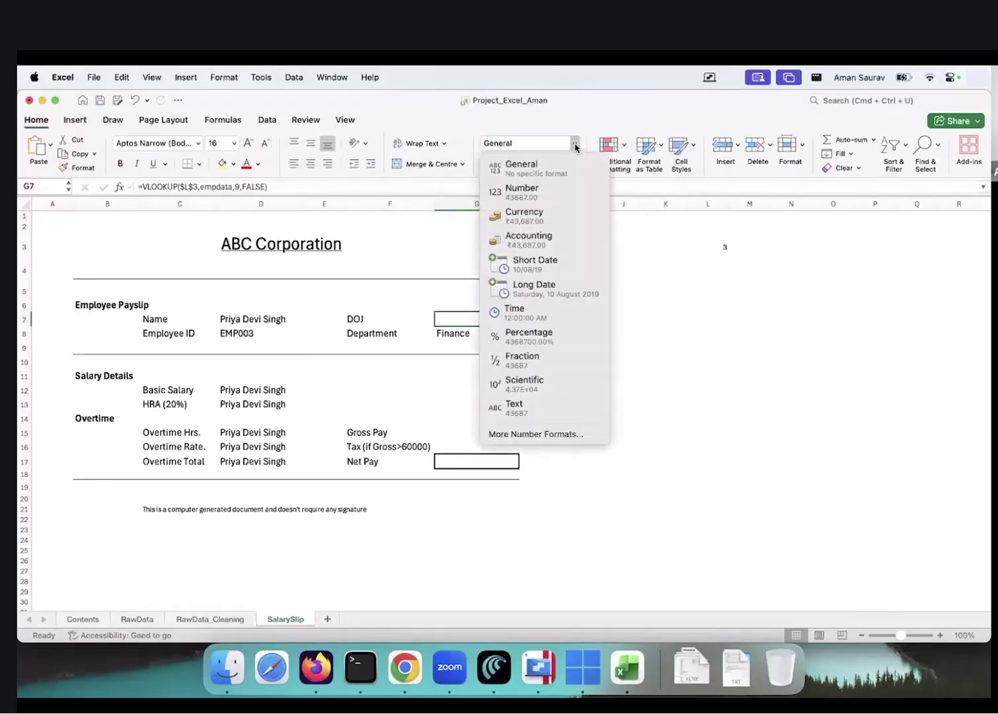
click(563, 266)
click(541, 384)
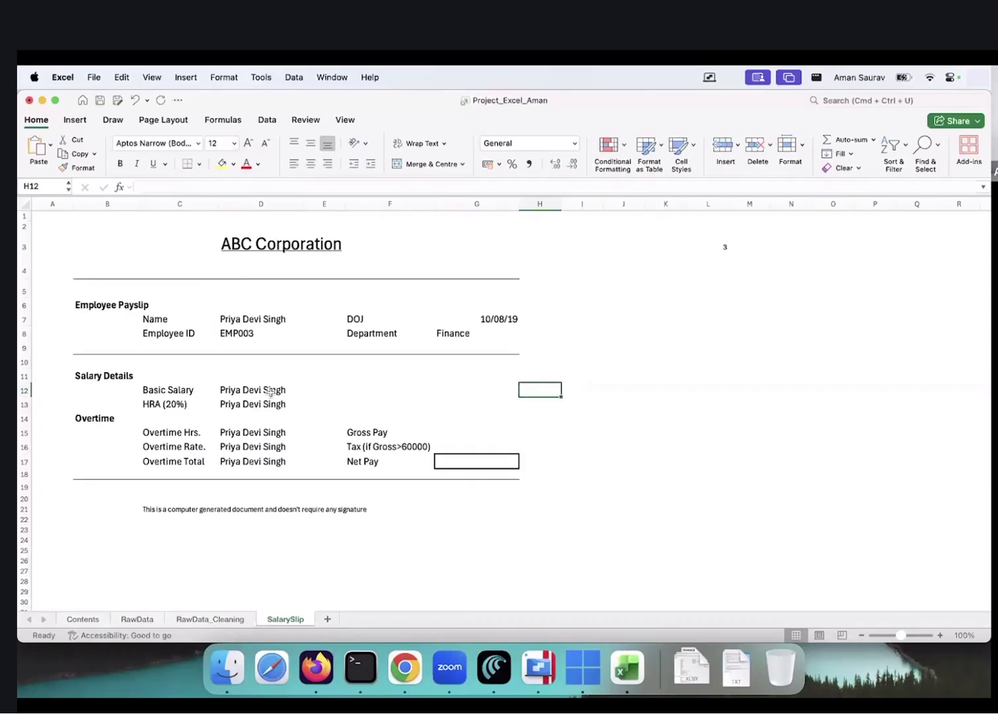
Review L3 and the Name, Employee ID, salary and Overtime Rate lookup formulas
click(709, 247)
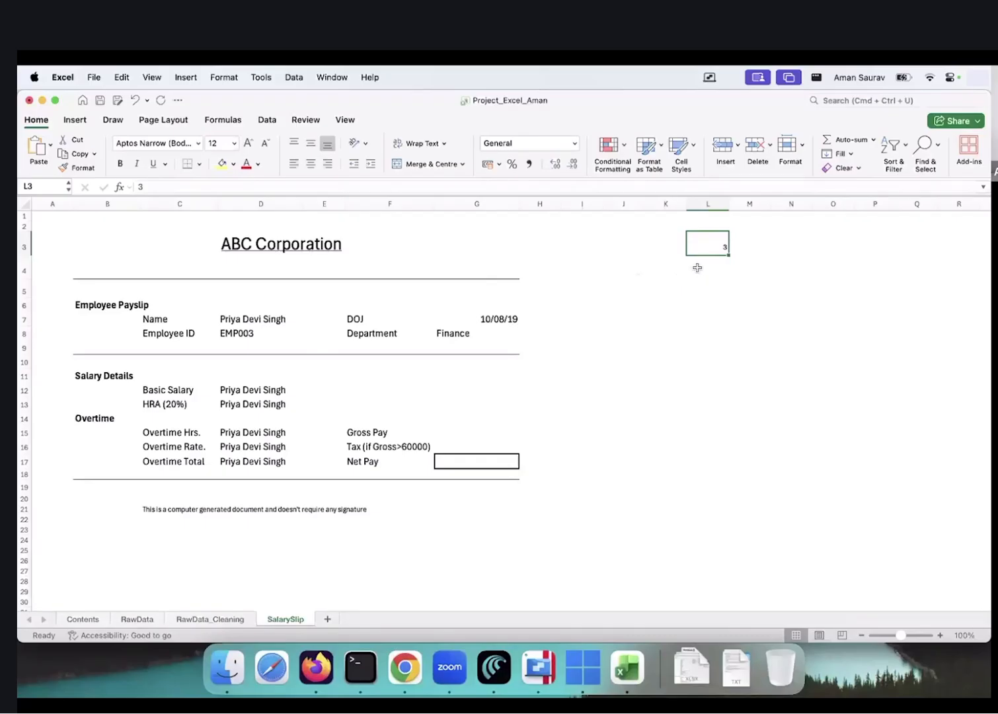
click(250, 320)
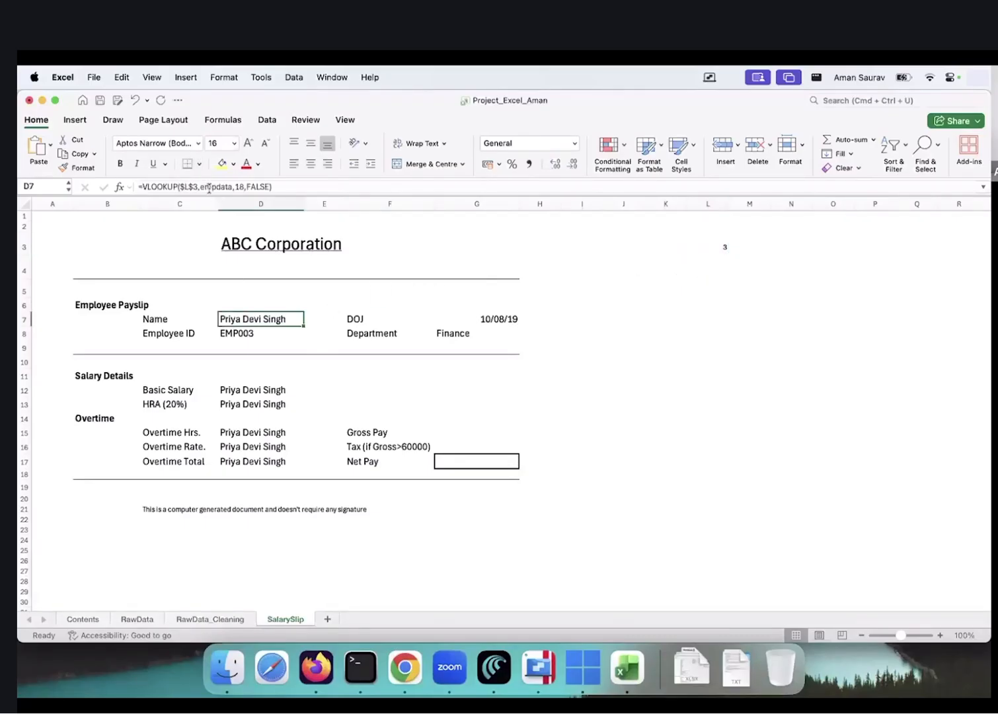
click(714, 246)
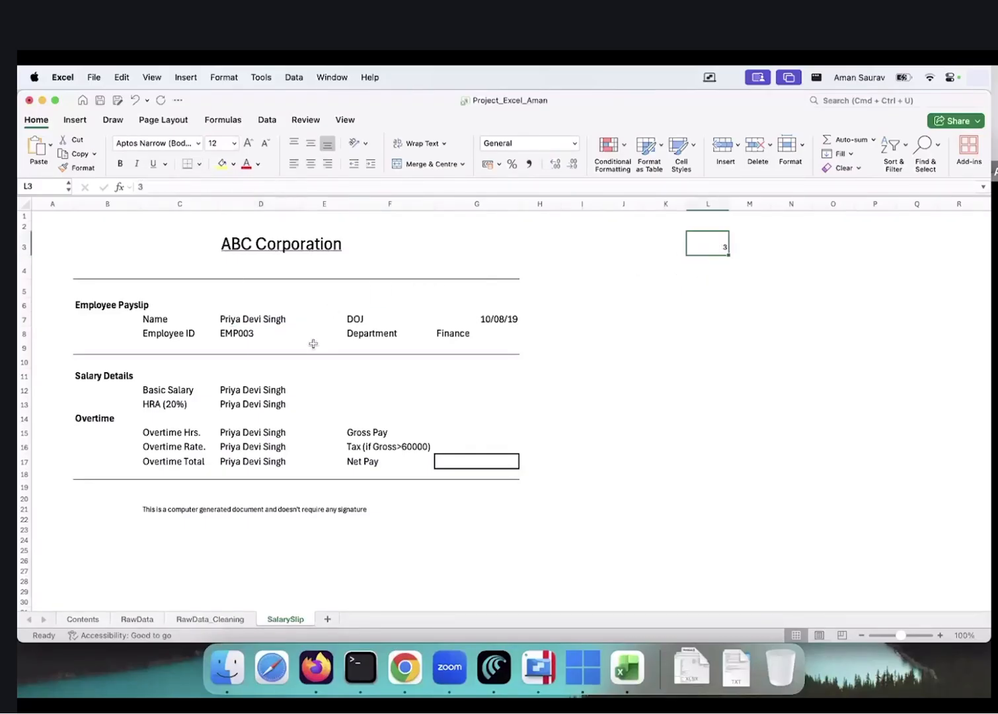
click(260, 320)
click(261, 333)
click(255, 378)
click(255, 390)
click(255, 403)
click(255, 447)
click(255, 423)
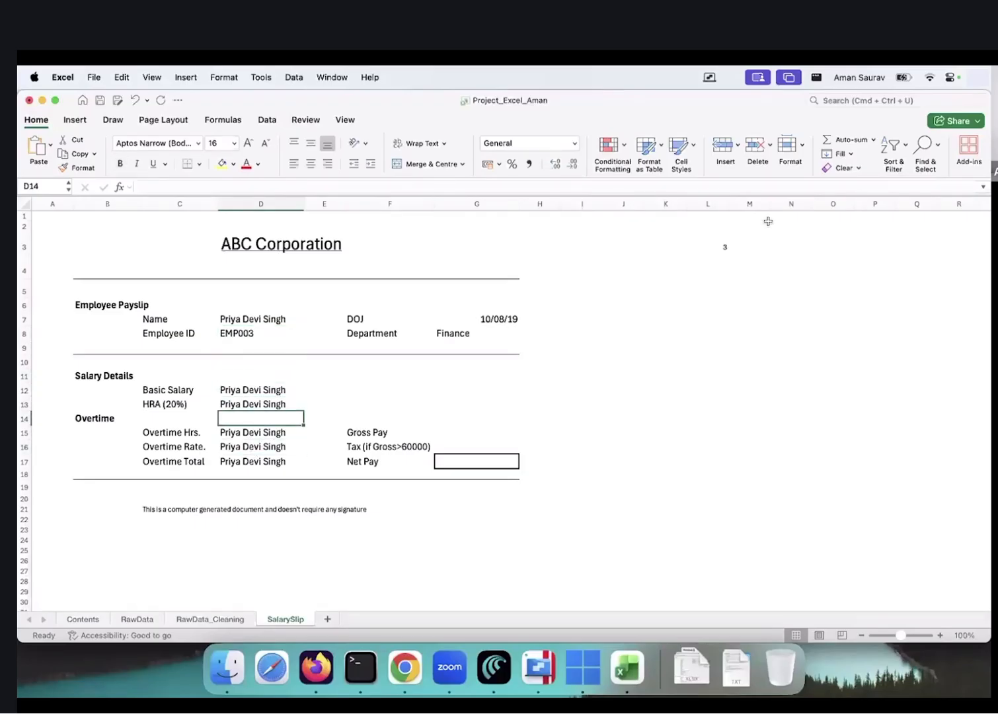
Enter 4 and then 6 in L3 to show employee EMP006's payslip
click(714, 248)
text(4)
key(Return)
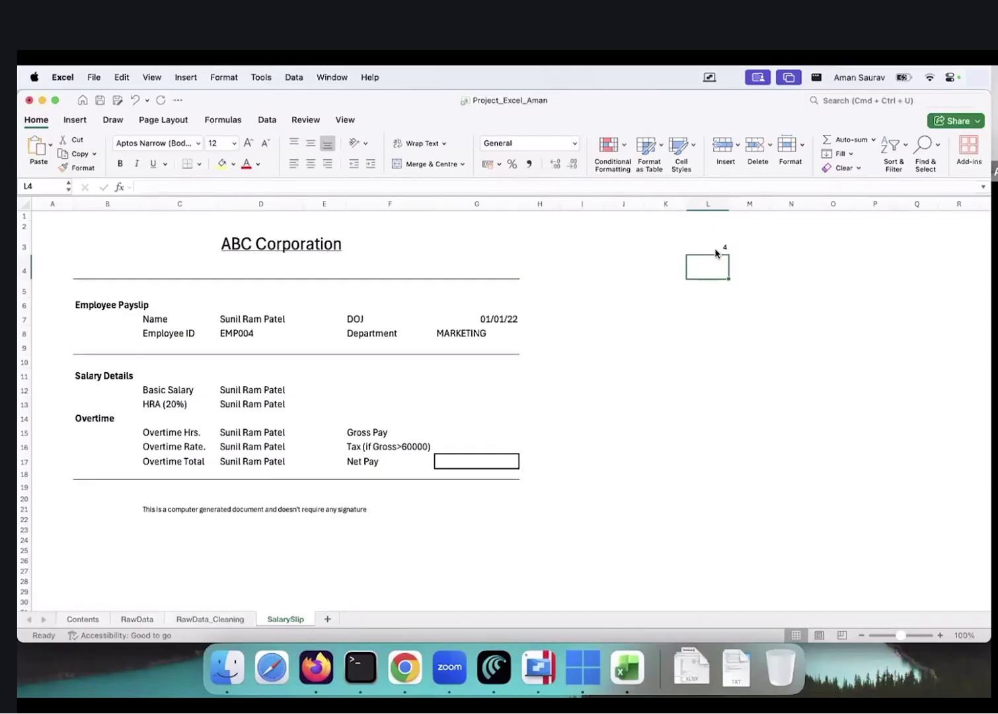
click(715, 250)
text(6)
key(Return)
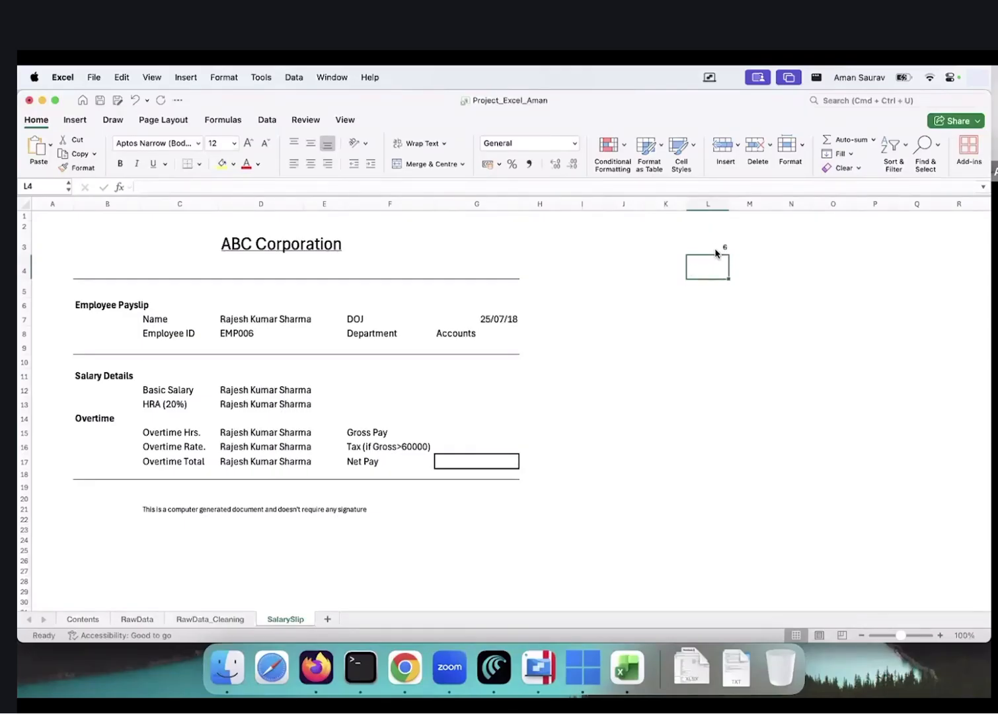
Set the Basic Salary lookup in D12 to column 11 and confirm the HRA formula
click(263, 391)
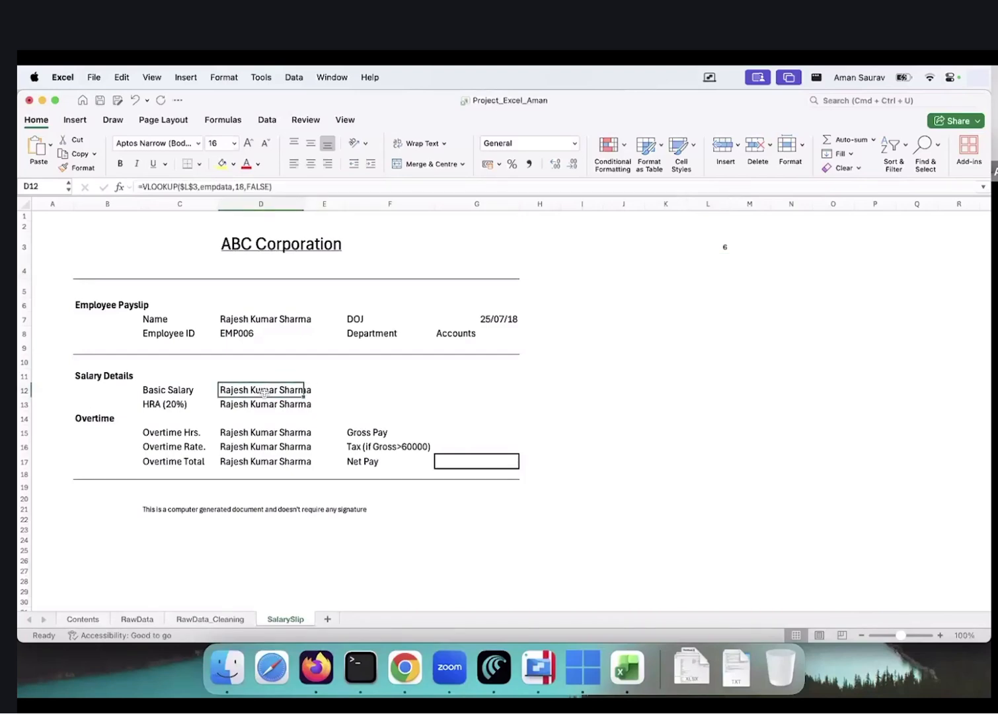
click(211, 620)
scroll(454, 360, right, 5)
scroll(453, 360, up, 1)
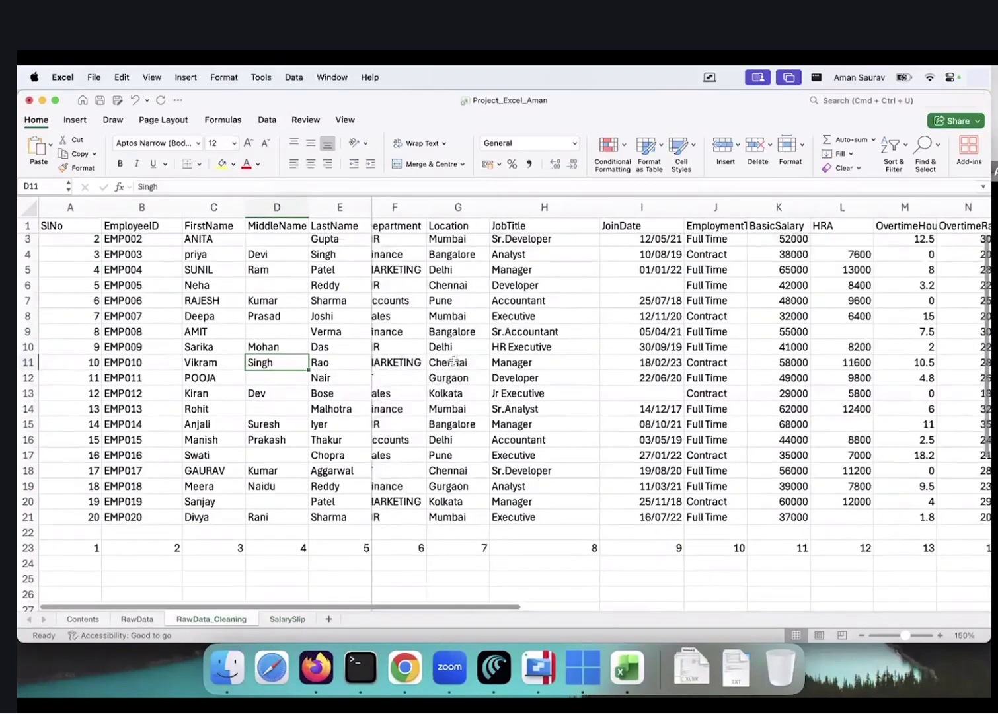
scroll(289, 593, up, 1)
click(286, 619)
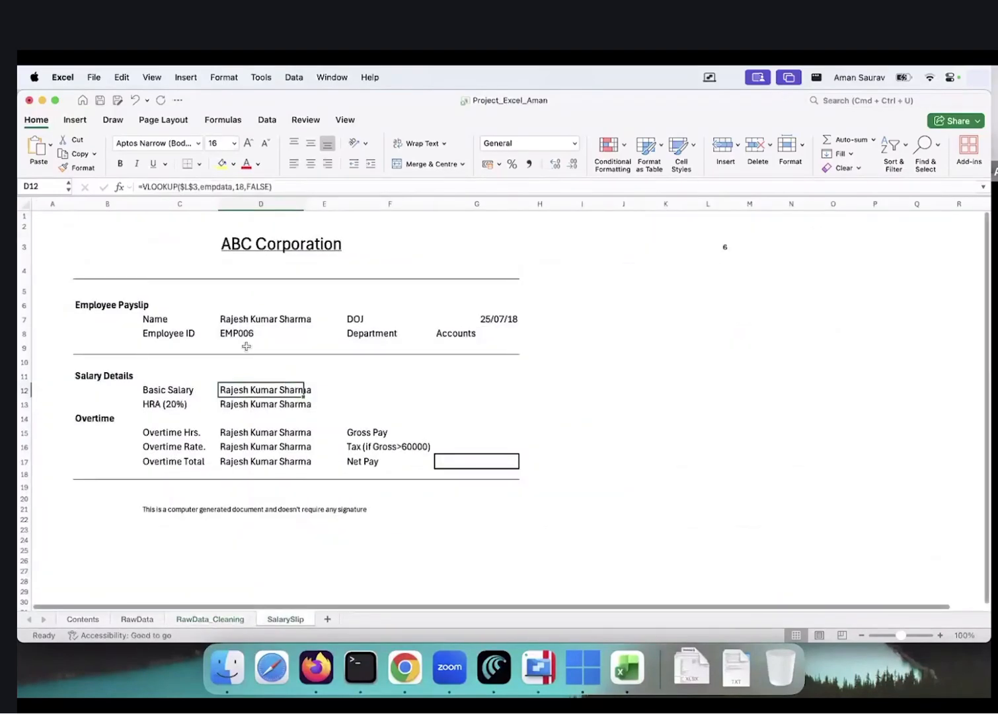
double_click(240, 187)
text(11)
key(Return)
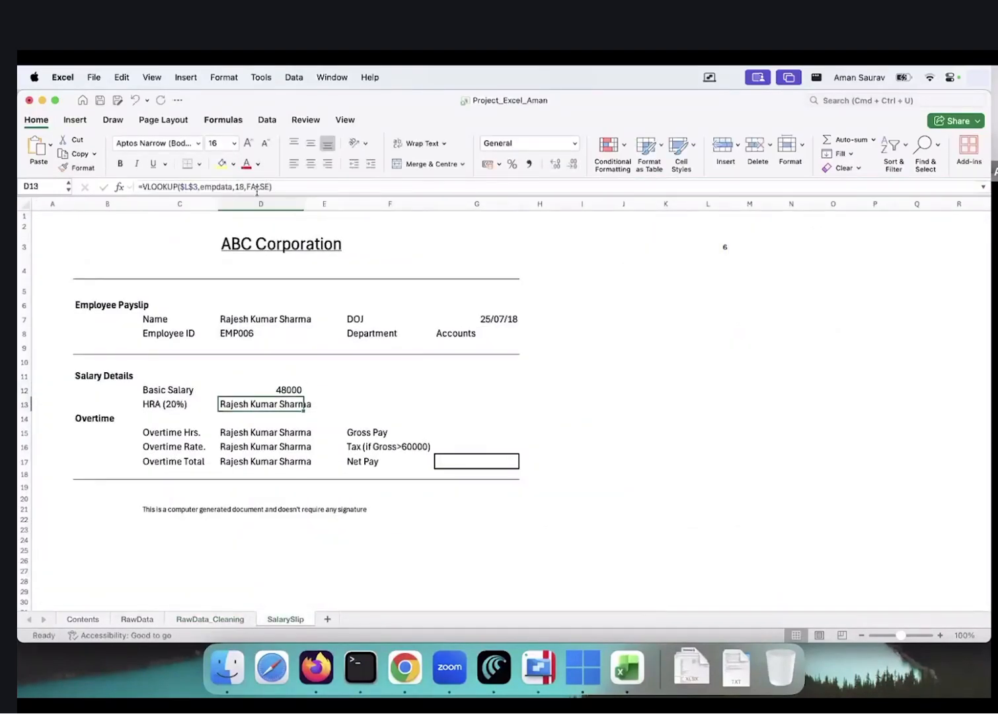
click(245, 187)
key(Return)
key(Down)
Correct the Overtime Hrs. and Overtime Rate lookup column numbers to show 0 and 250
click(208, 619)
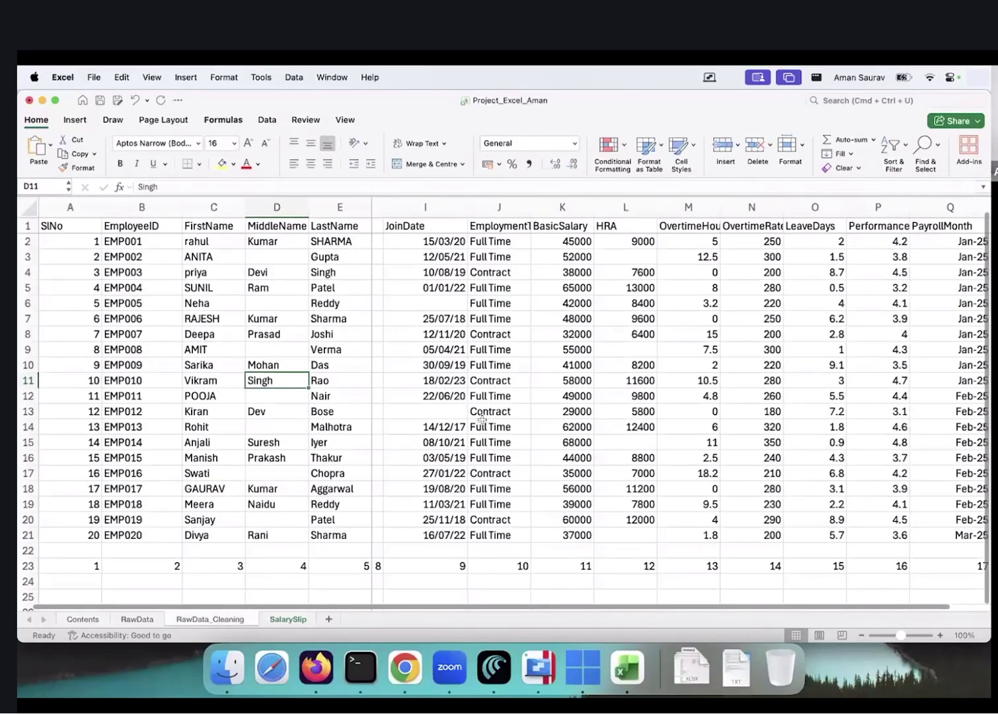
scroll(482, 420, right, 2)
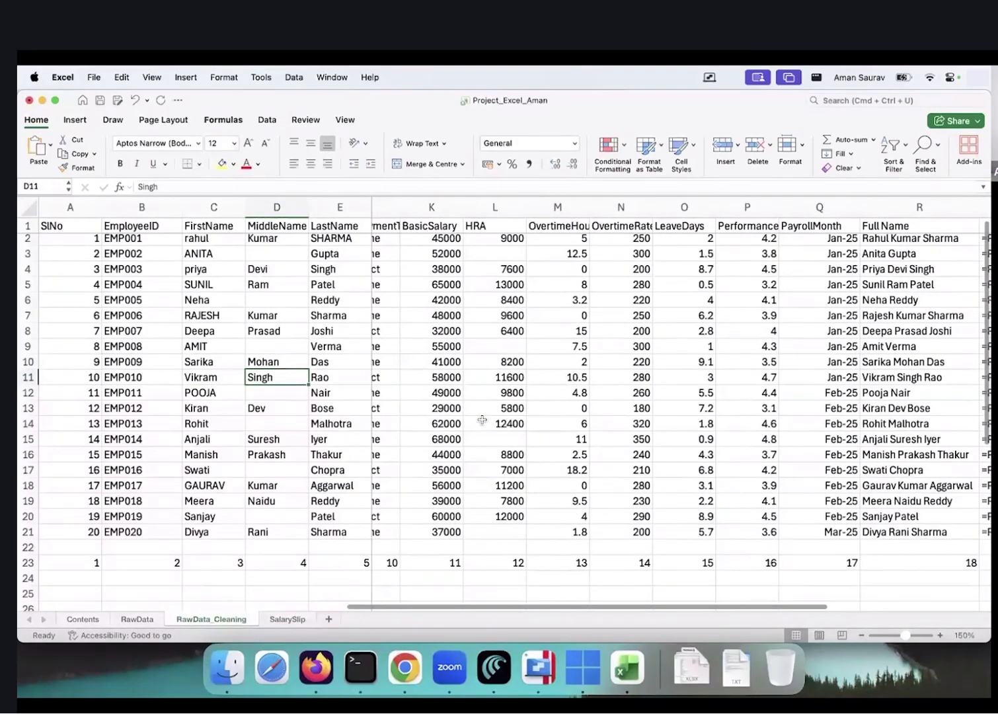
click(287, 619)
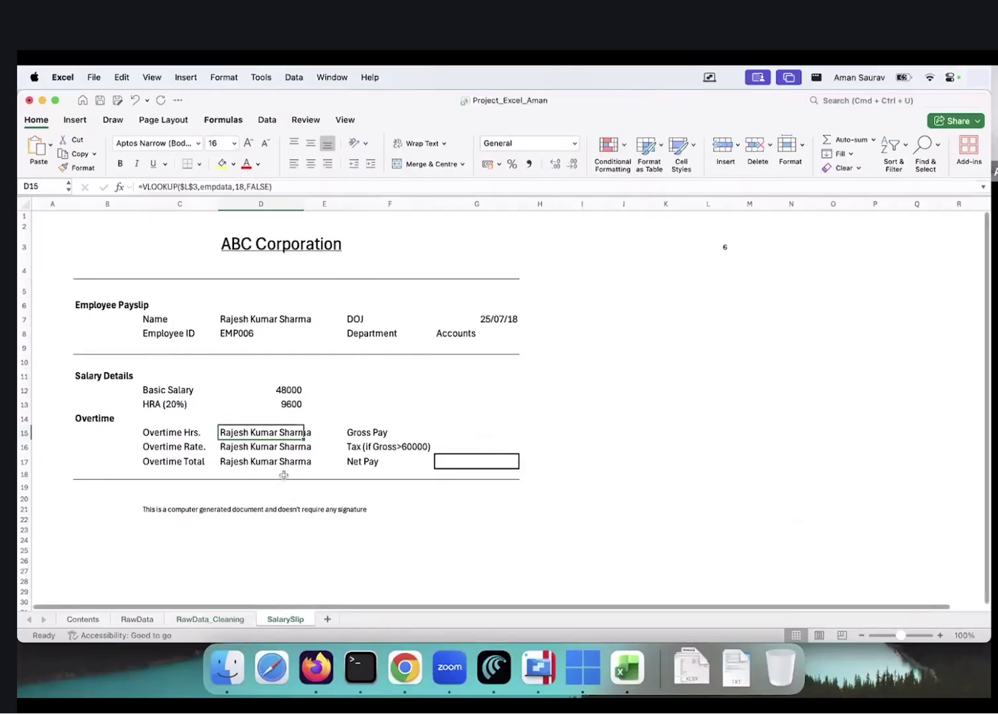
click(245, 187)
key(BackSpace)
key(Return)
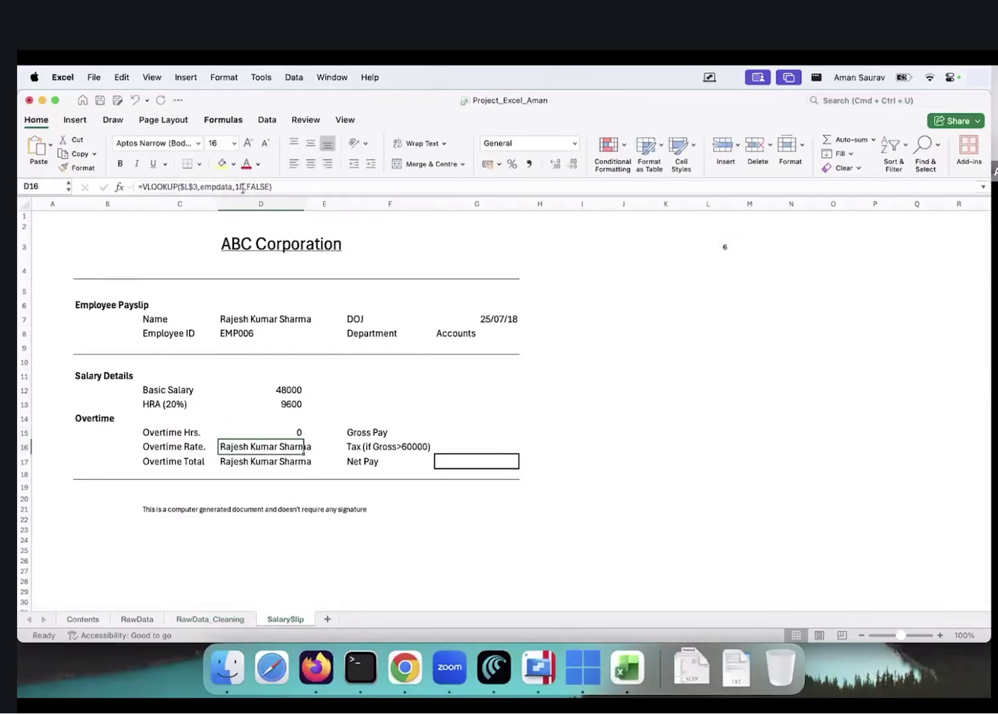
click(242, 188)
key(Return)
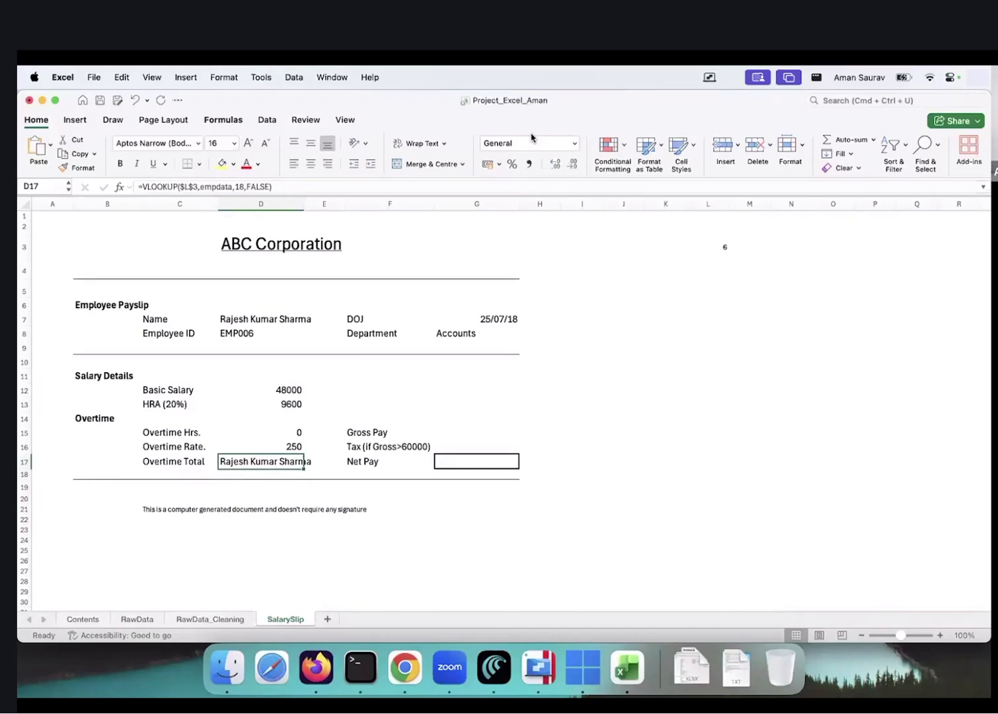
text(=)
key(Up)
key(Up)
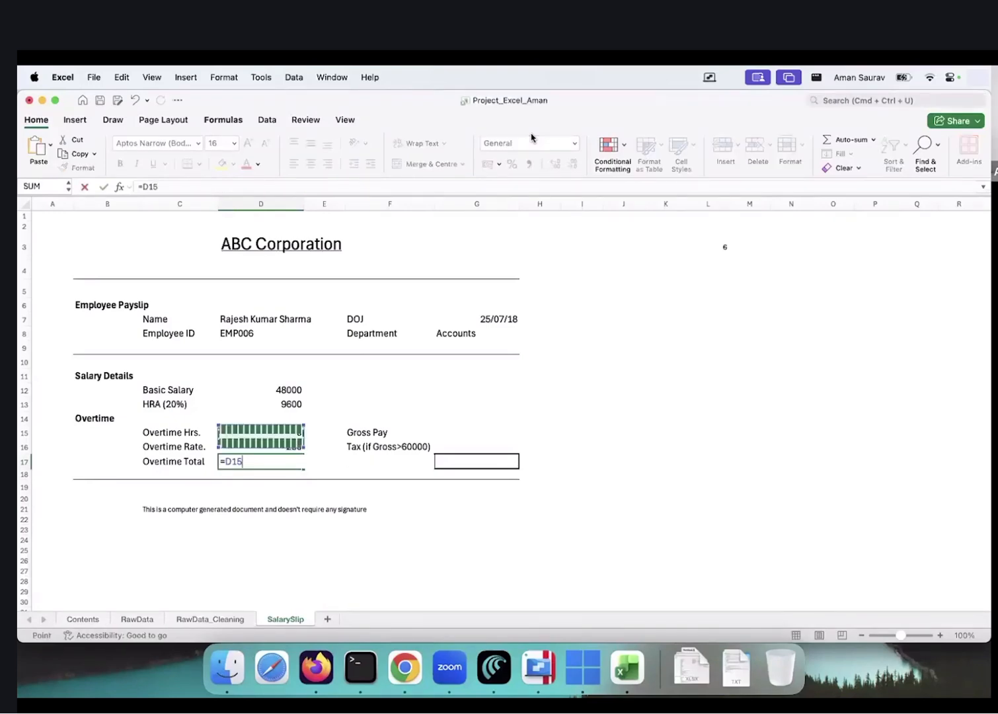
text(*)
key(Down)
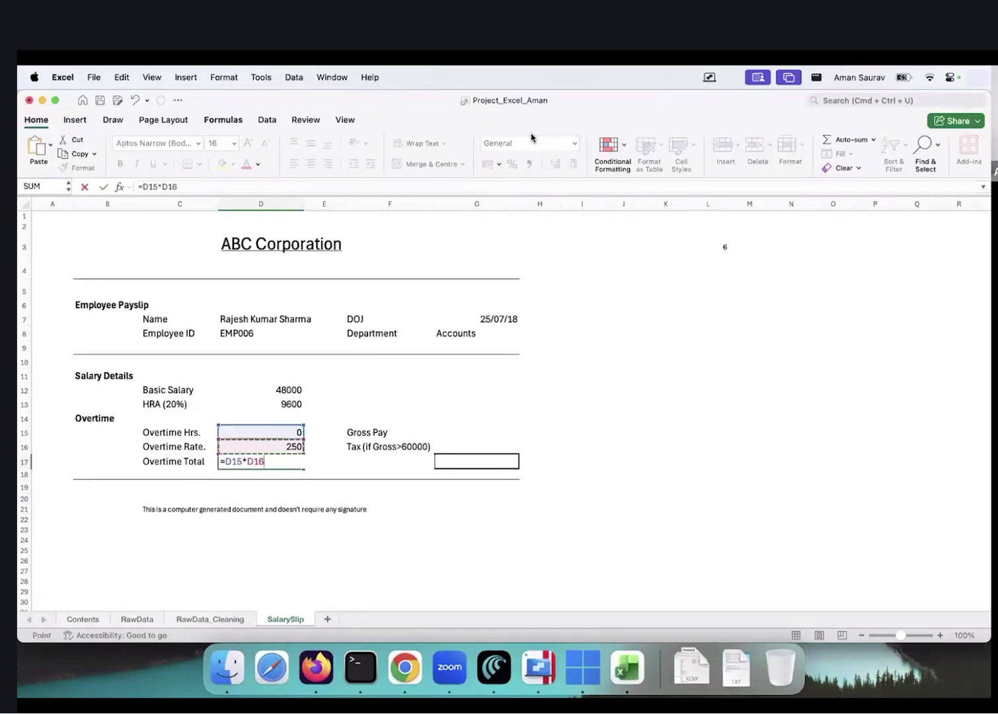
key(Return)
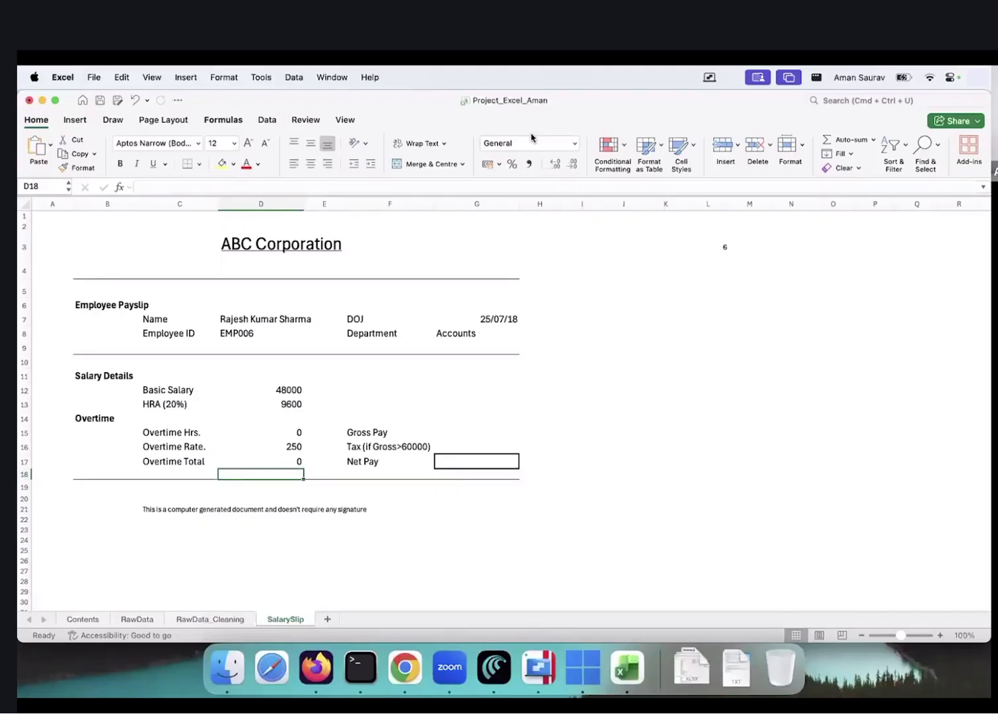
key(Up)
key(Up)
key(Up)
key(Right)
key(Right)
key(Right)
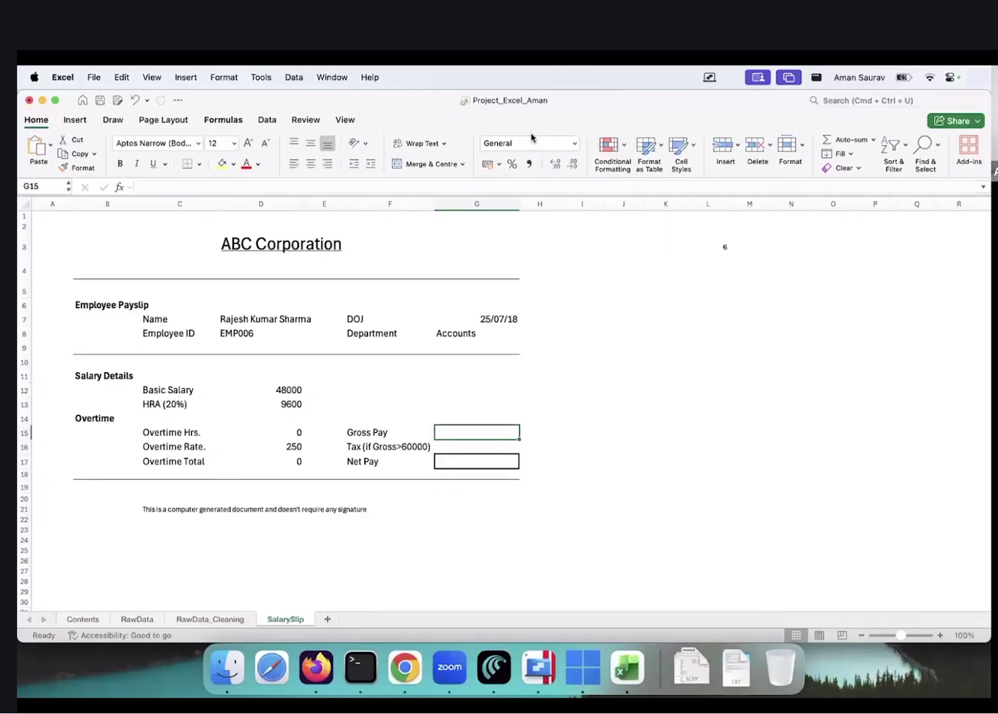
click(284, 389)
click(279, 404)
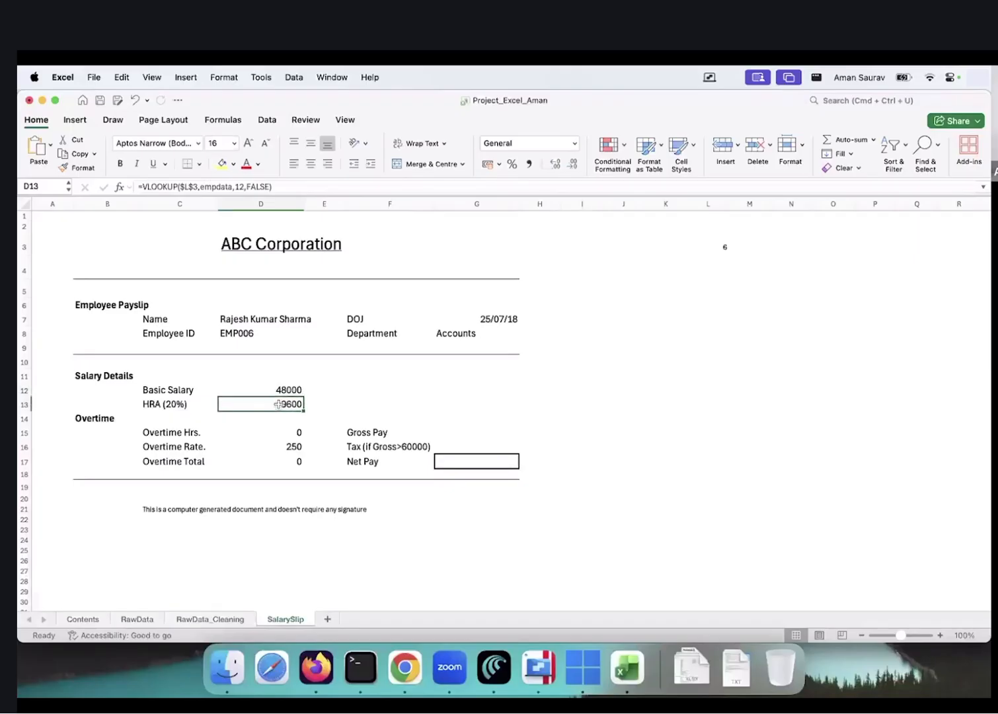
click(280, 461)
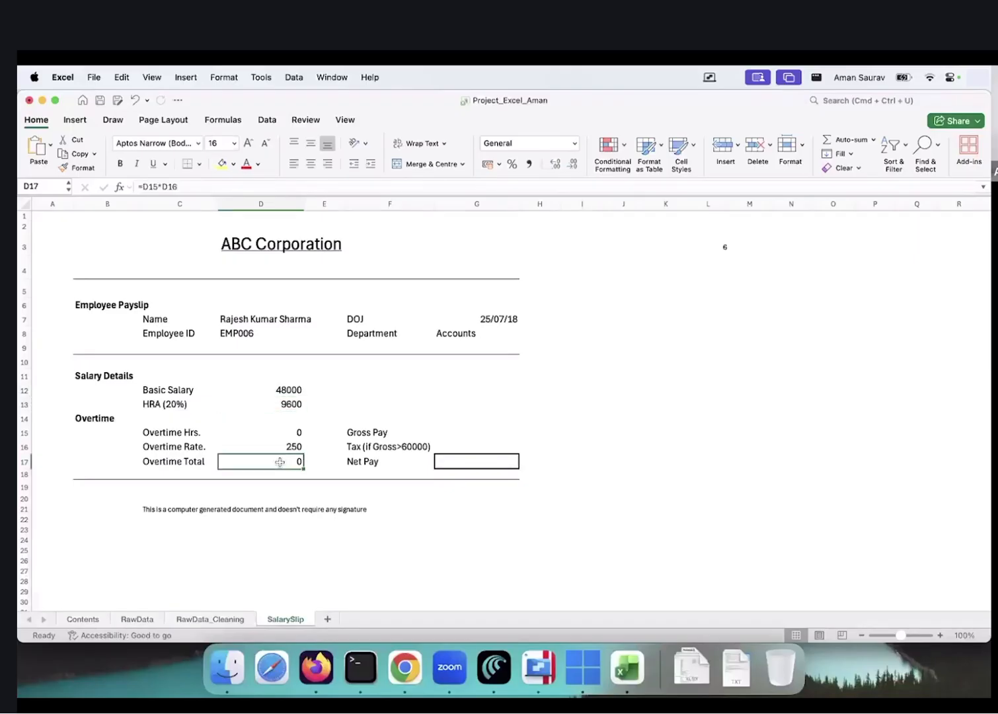
click(280, 389)
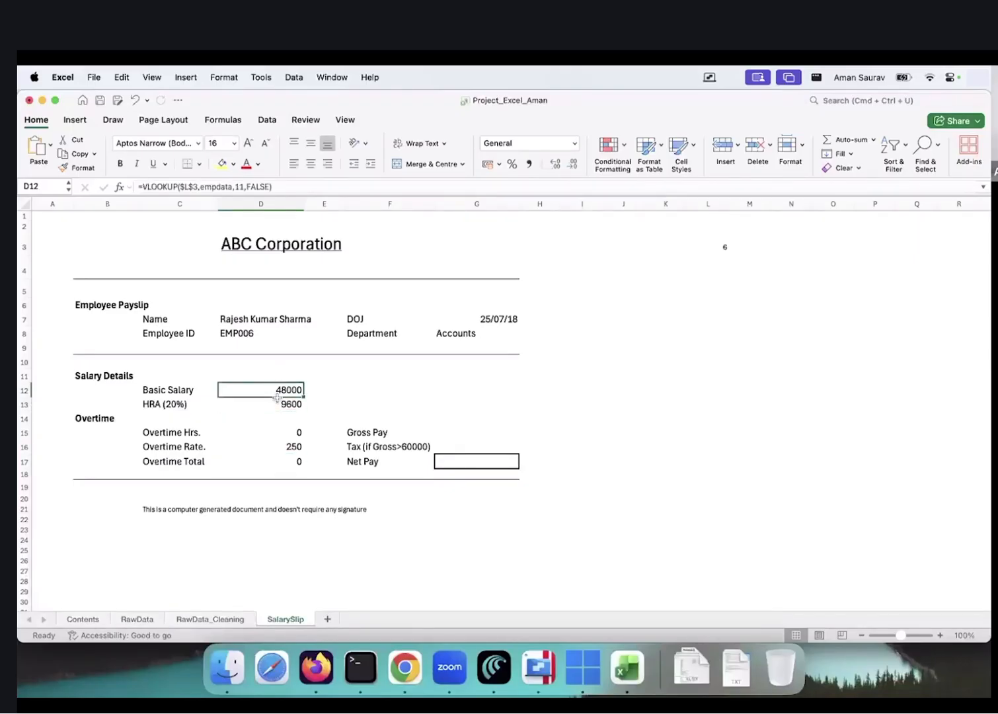
click(277, 404)
click(276, 462)
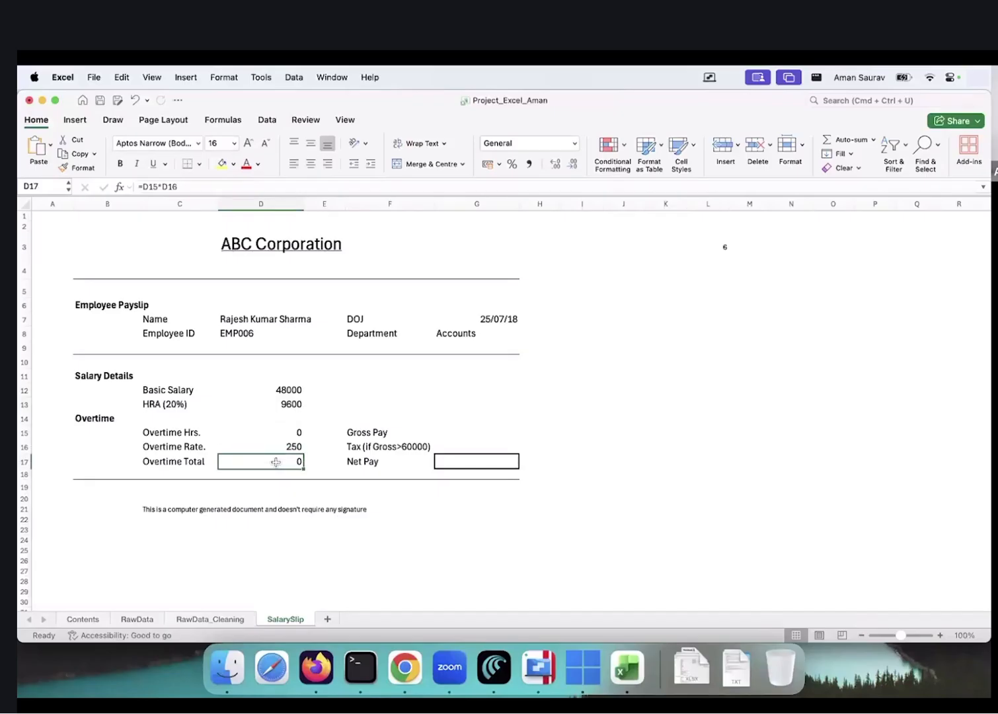
click(470, 423)
Enter =SUM(D12,D13,D17) as Gross Pay in G15, giving 57600
key(Return)
text(=)
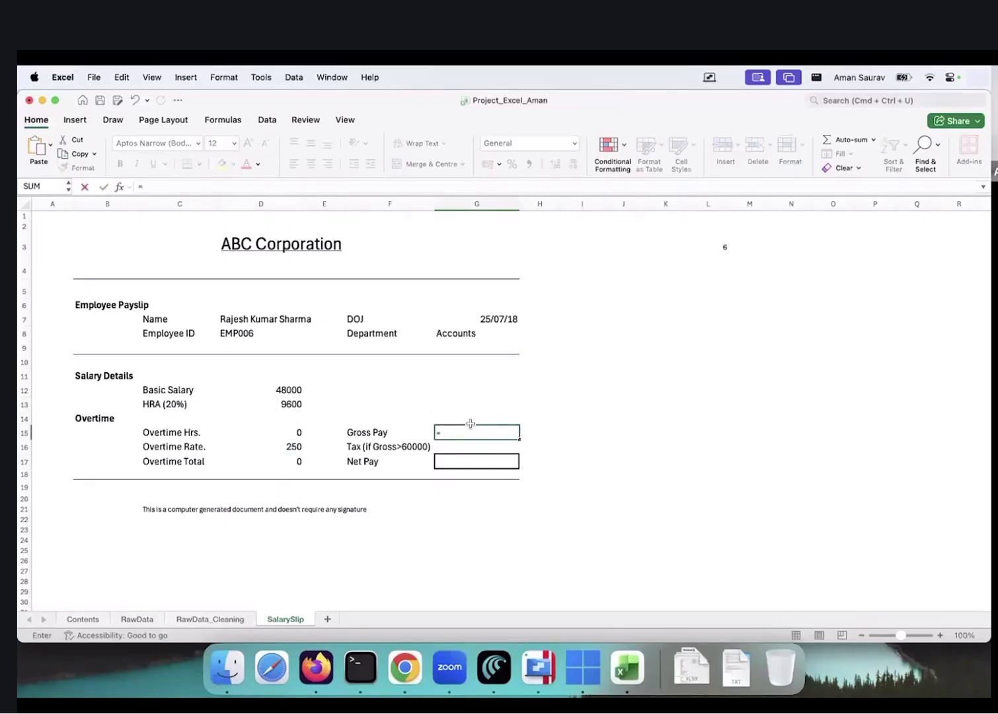
text(SUM()
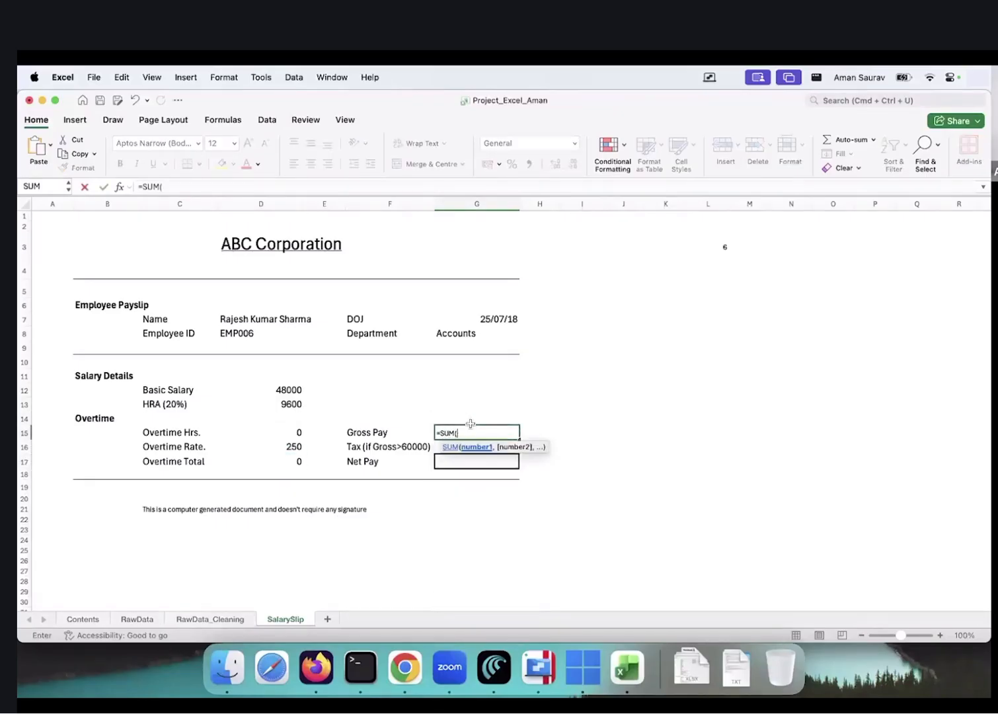
click(292, 390)
text(,)
click(282, 405)
text(,)
click(278, 464)
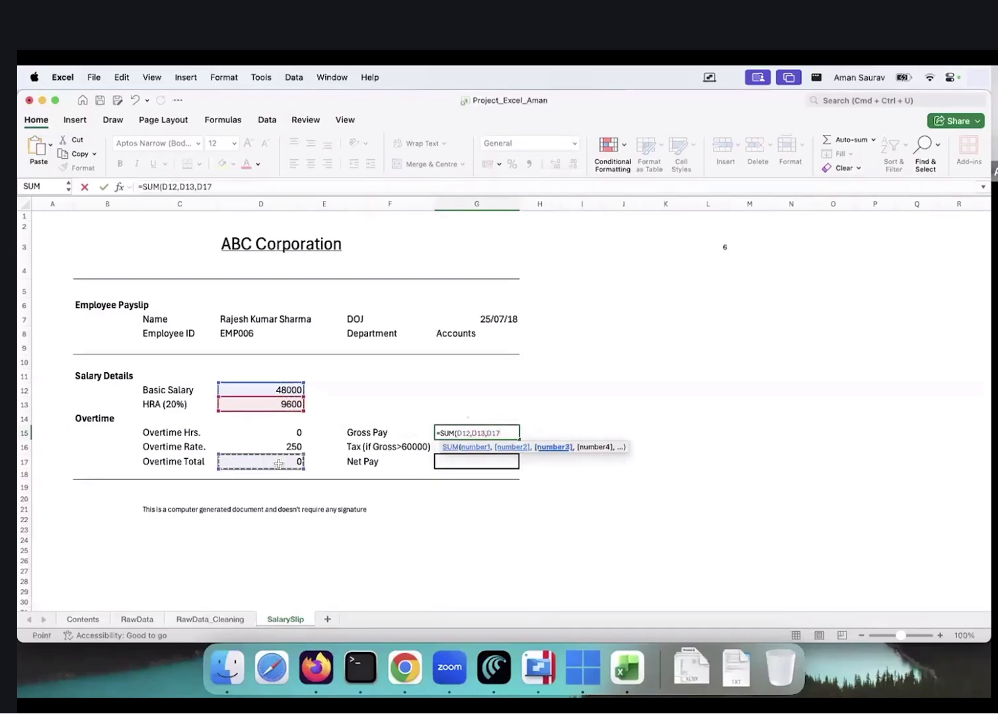
text())
key(Return)
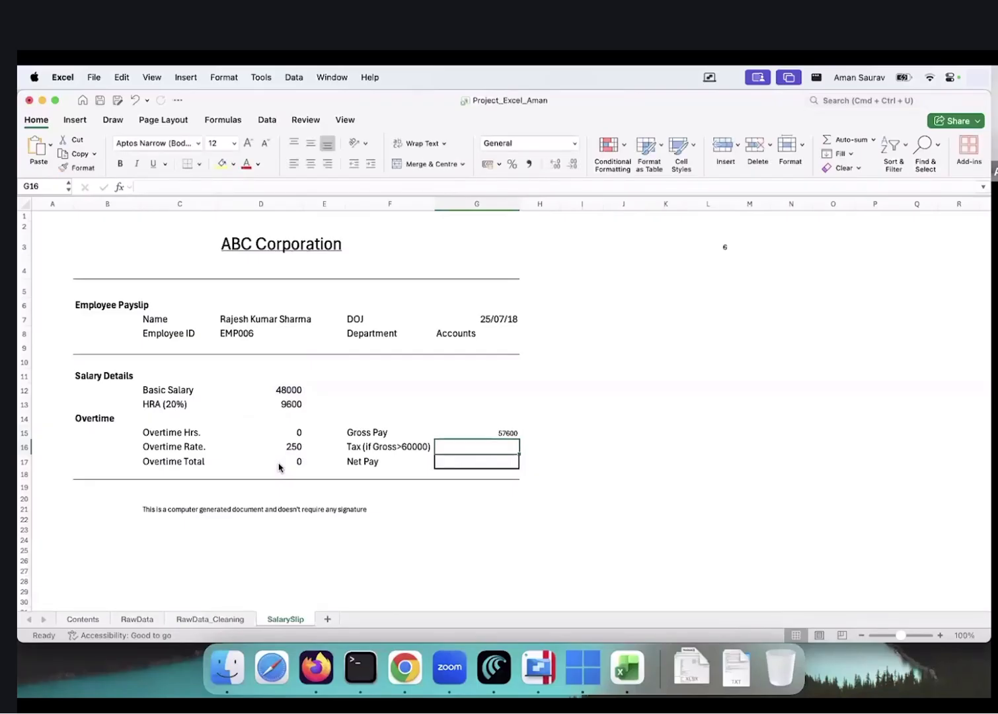
key(Up)
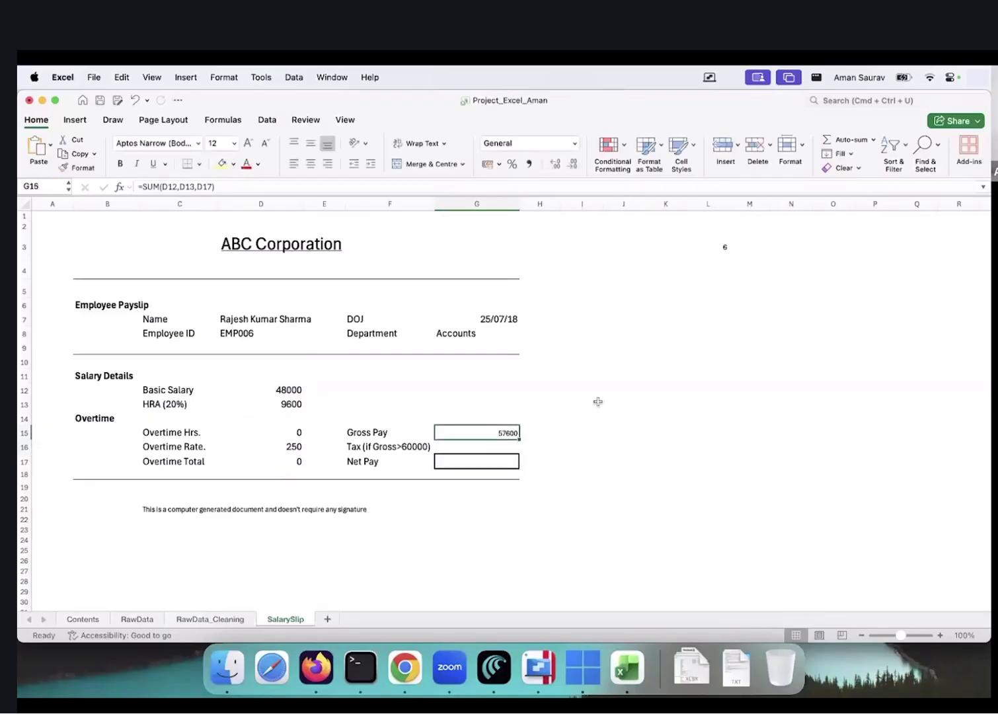
click(621, 390)
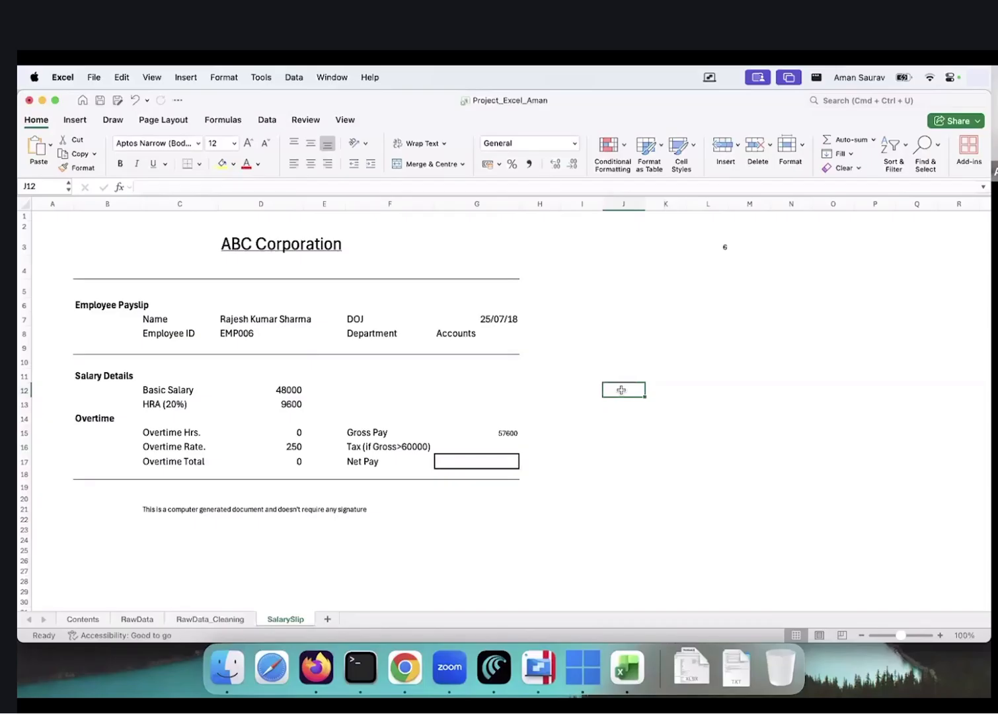
click(475, 429)
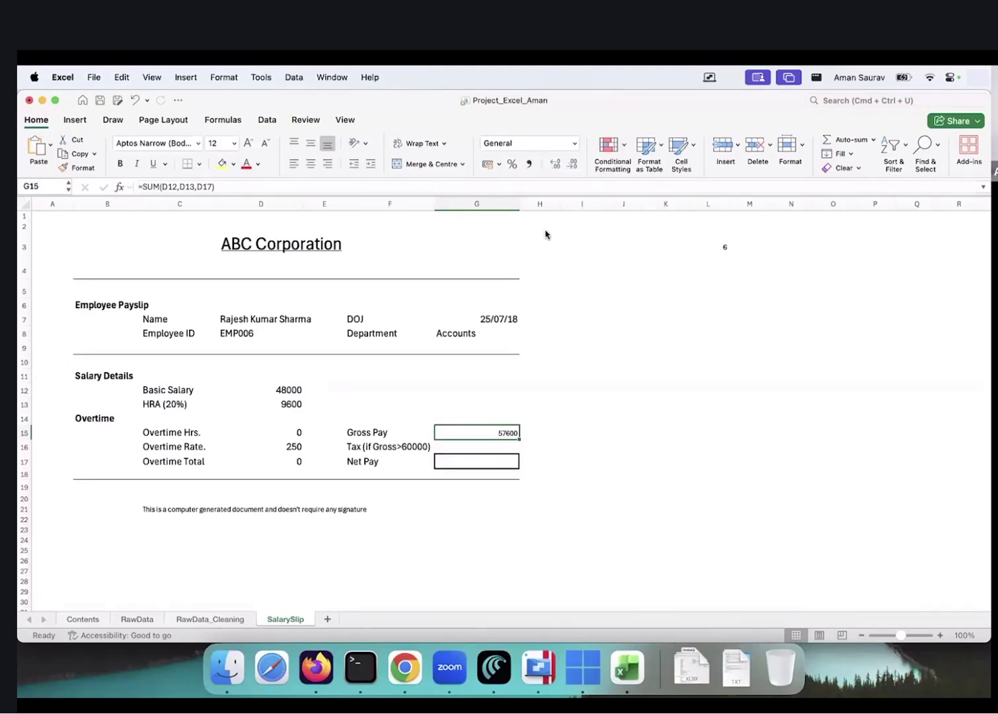
Look through the View, Data and Review ribbons, ending on the Formulas ribbon
click(342, 120)
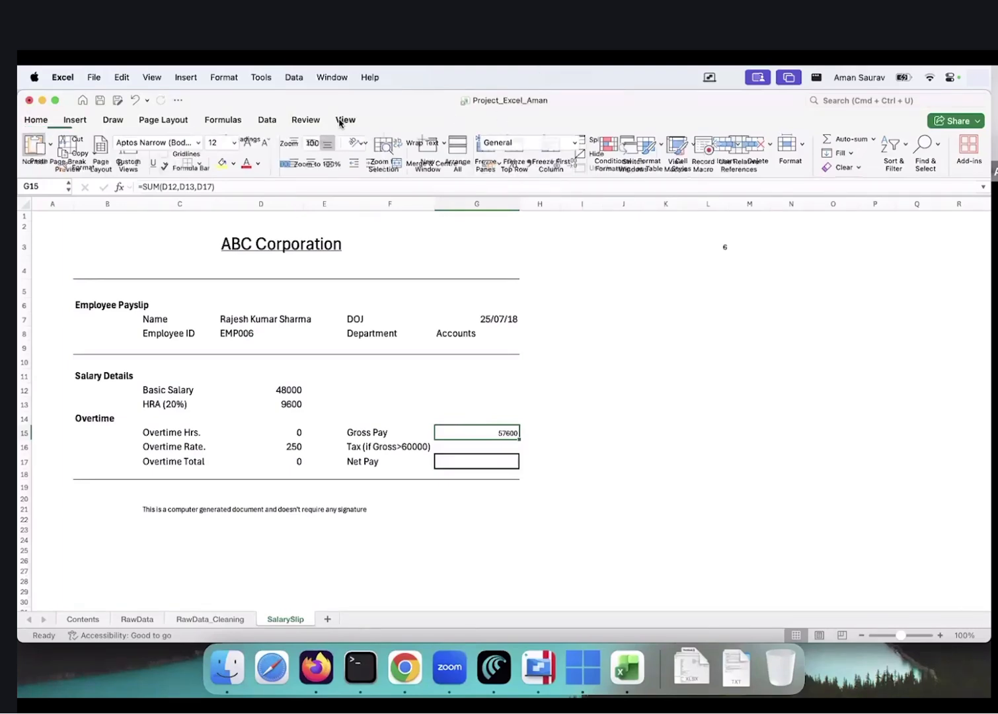
click(268, 120)
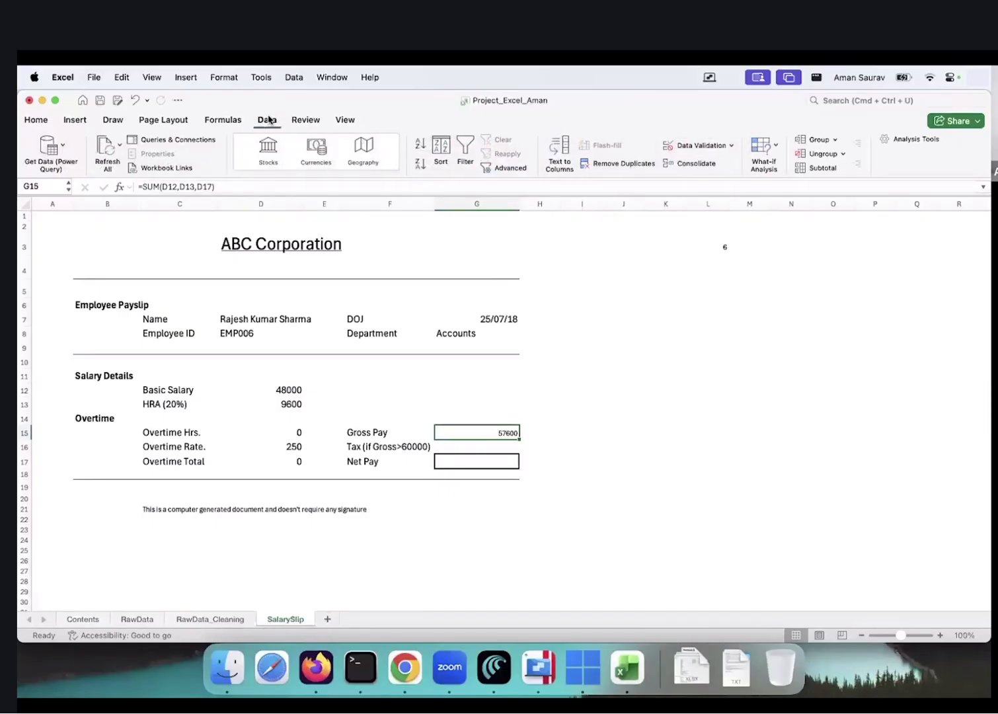
click(306, 120)
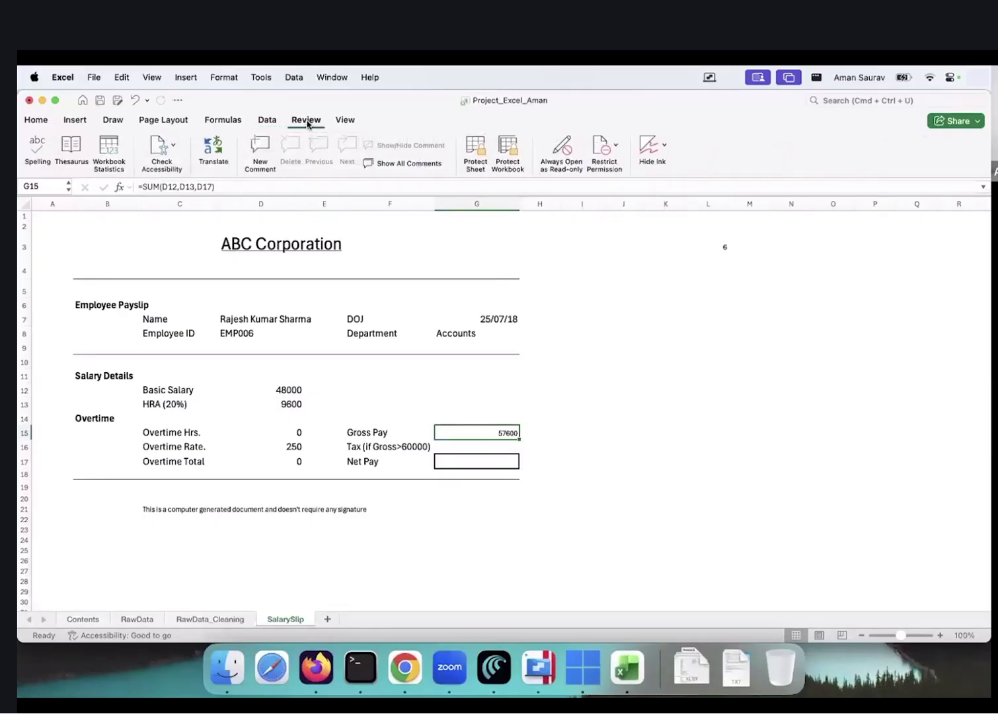
click(226, 124)
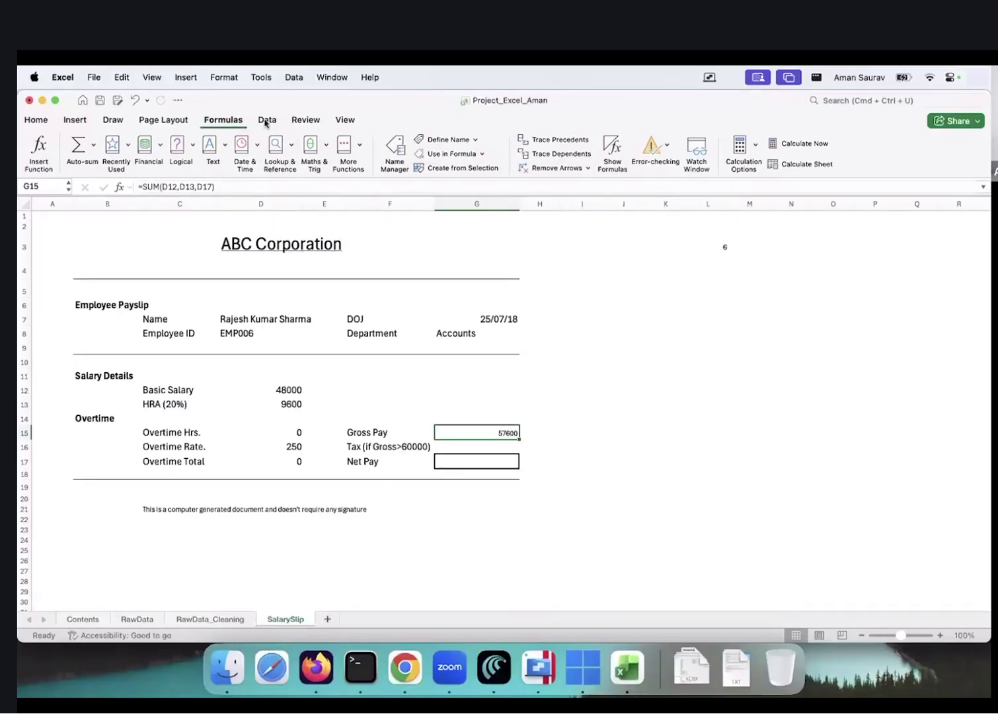
click(559, 139)
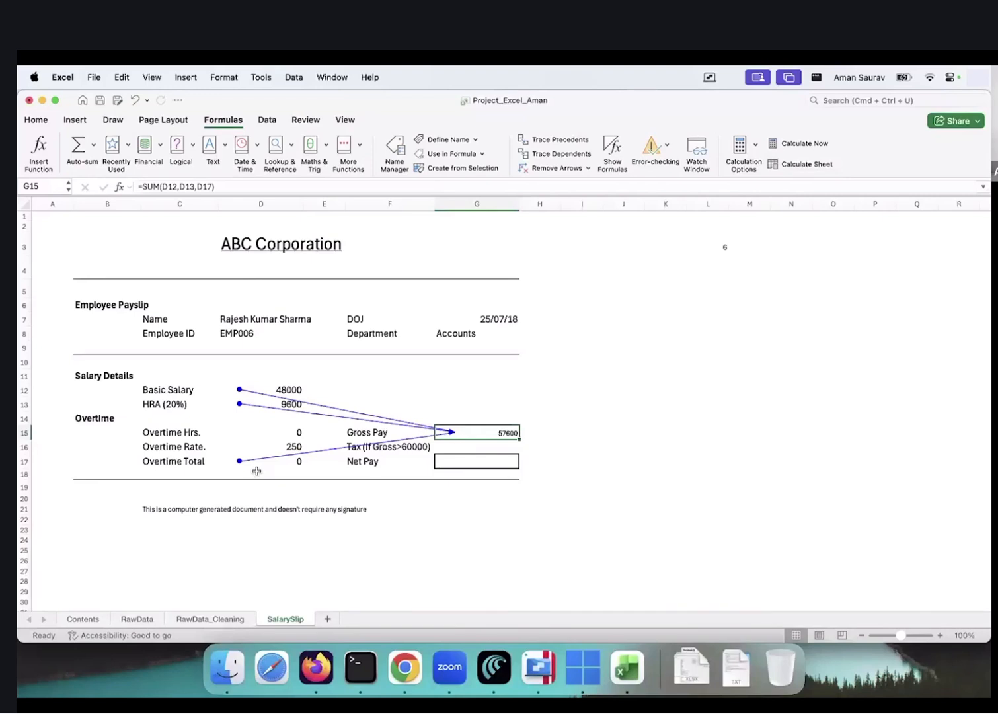
key(Down)
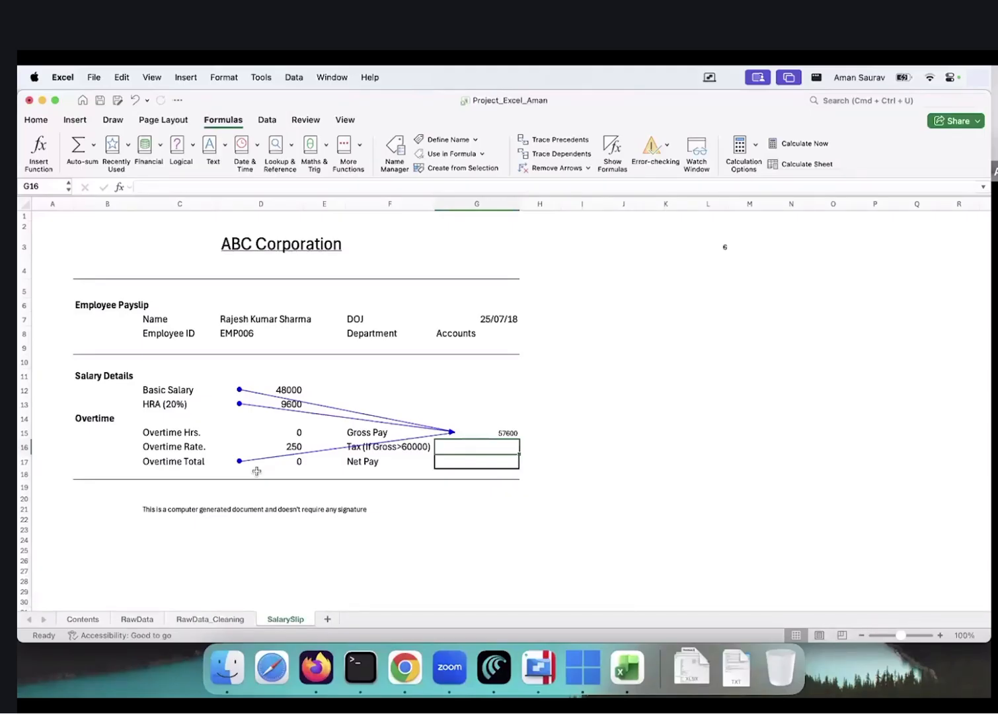
click(559, 169)
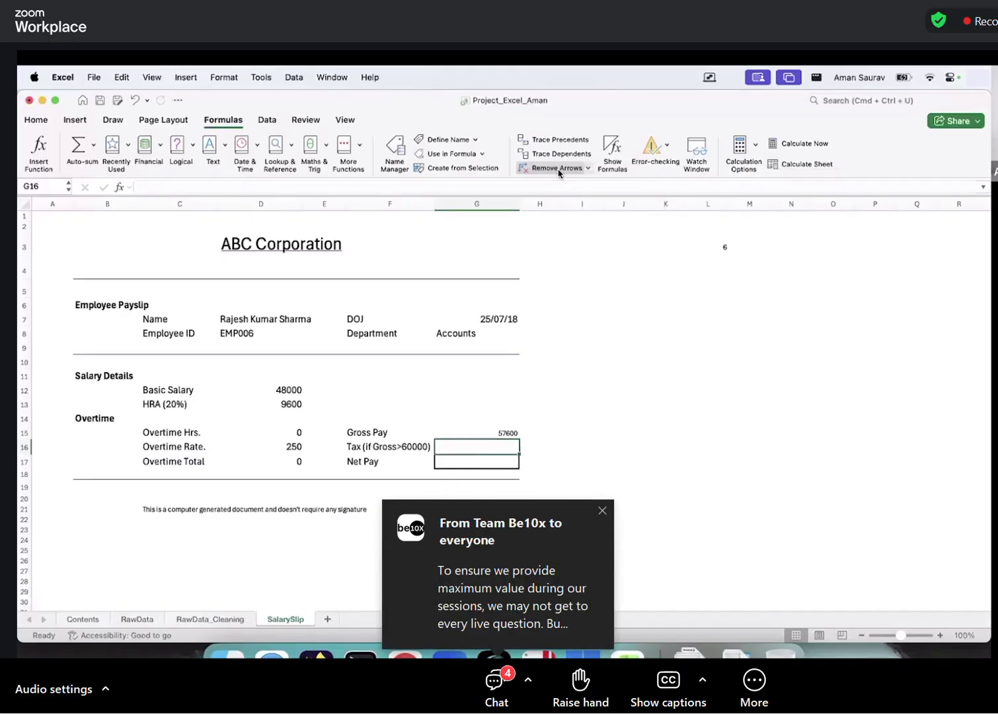
click(382, 434)
click(387, 447)
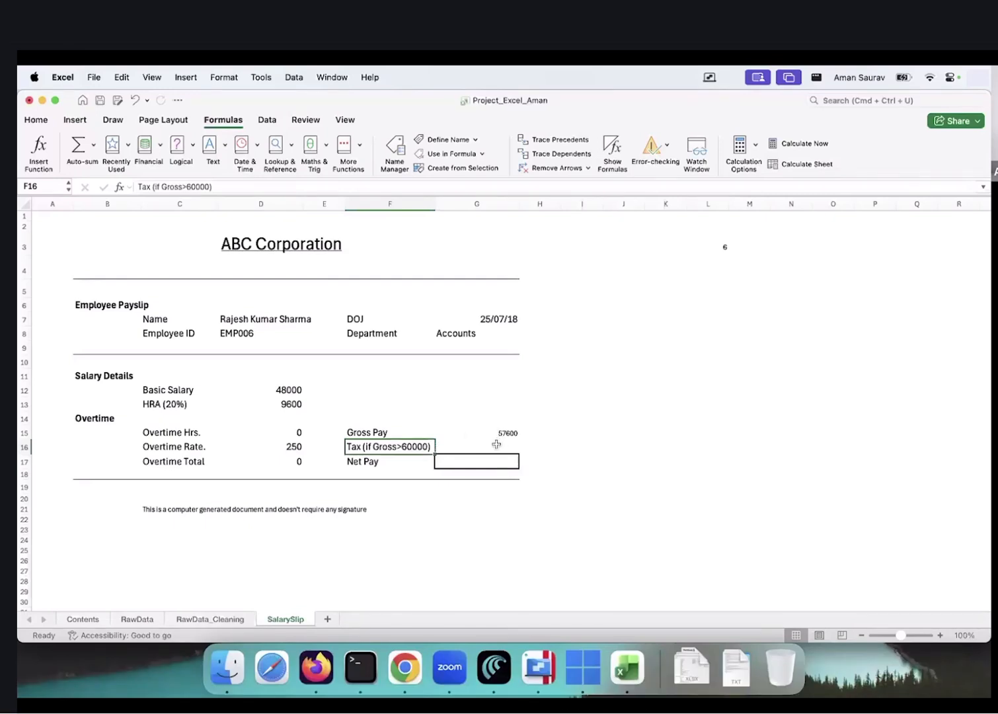
Check the flat Tax Rate note on the RawData sheet
click(136, 619)
scroll(190, 504, down, 5)
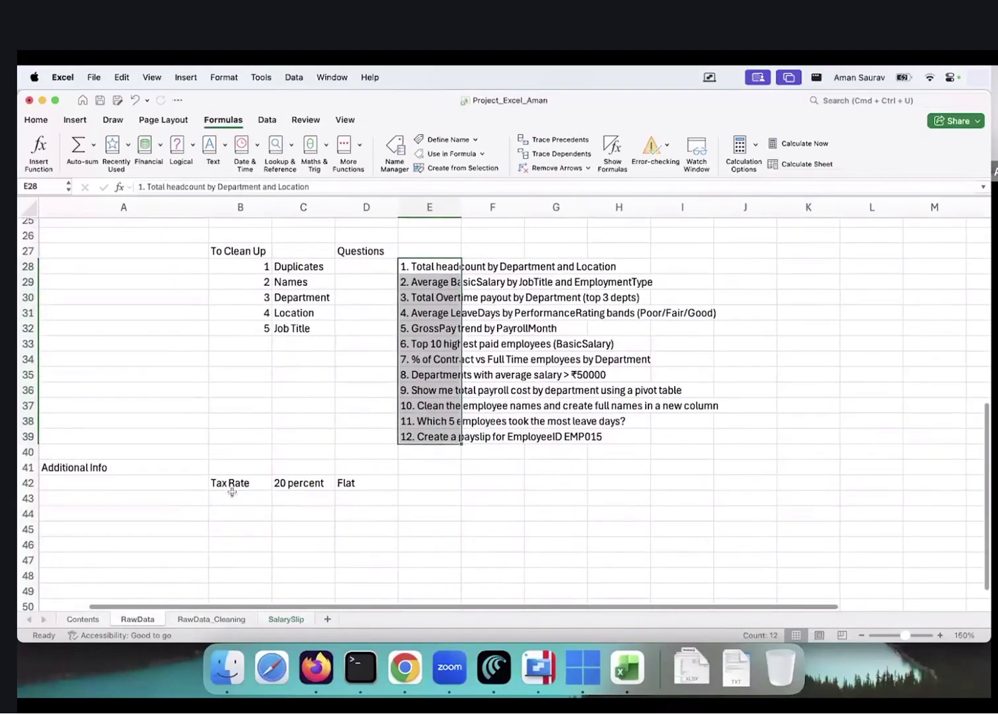
click(252, 482)
click(339, 484)
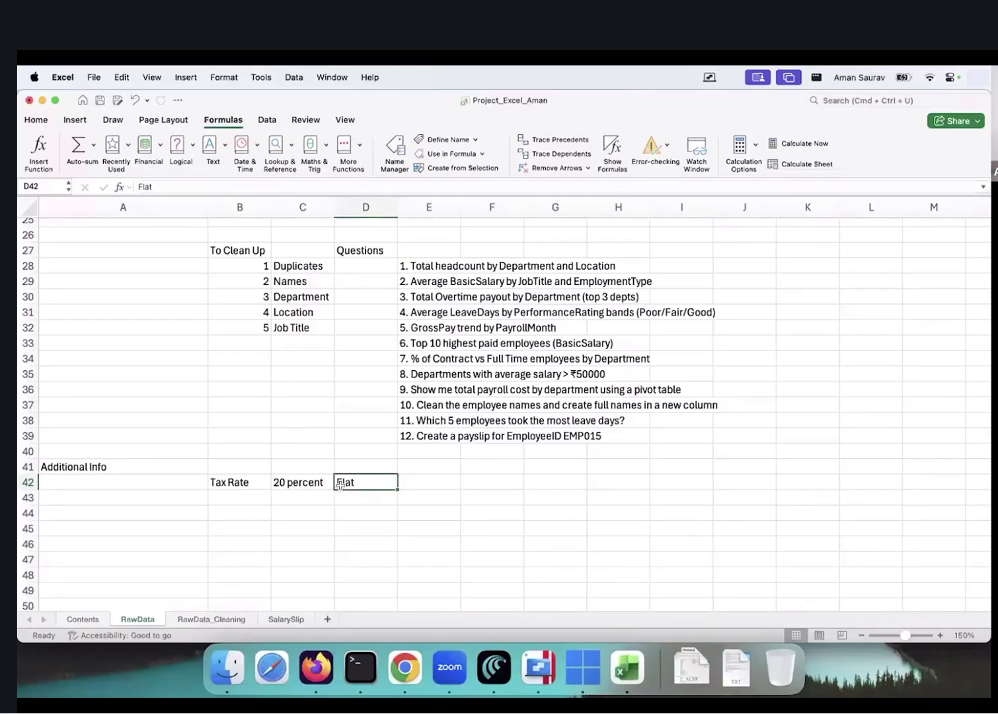
click(272, 620)
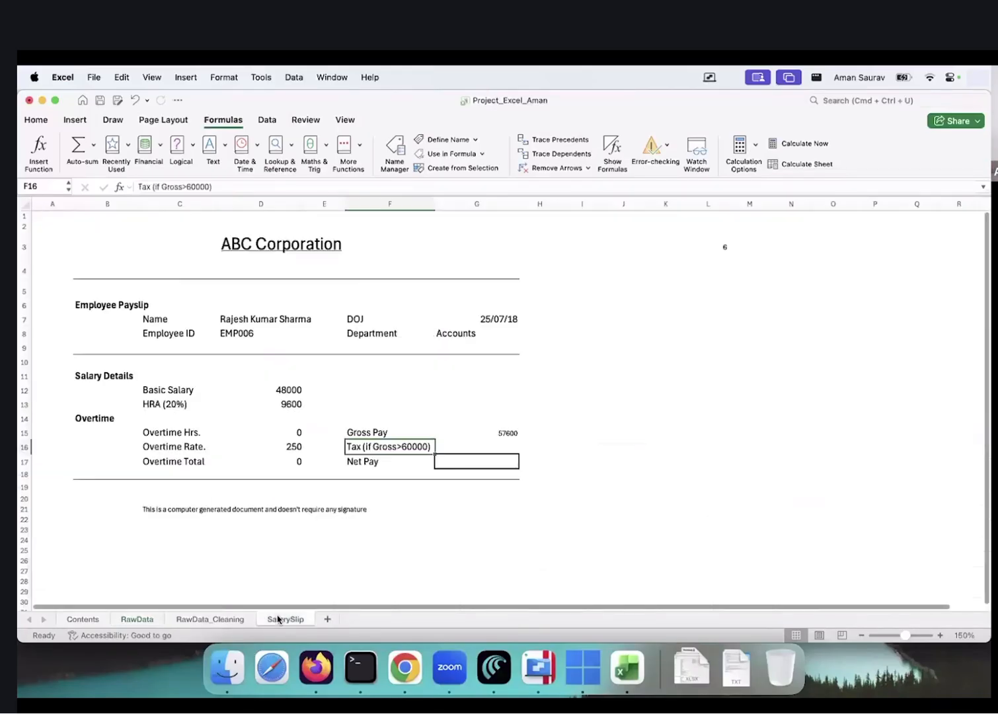
Enter =IF(G15>60000,0.2*G15,0) as the Tax formula in G16
click(470, 452)
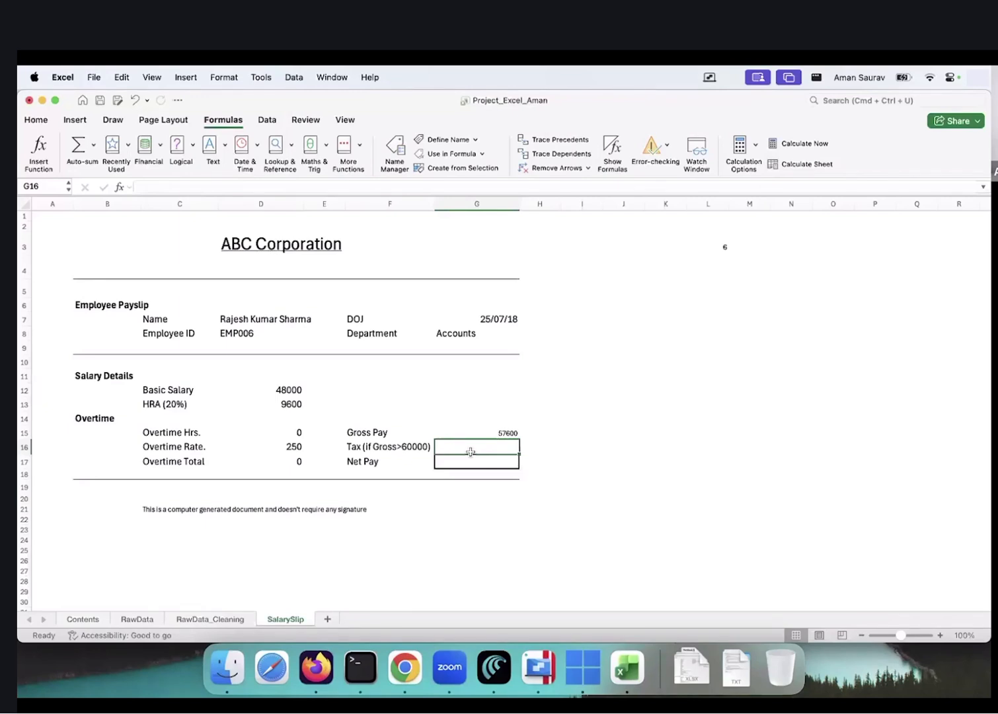
text(=IF()
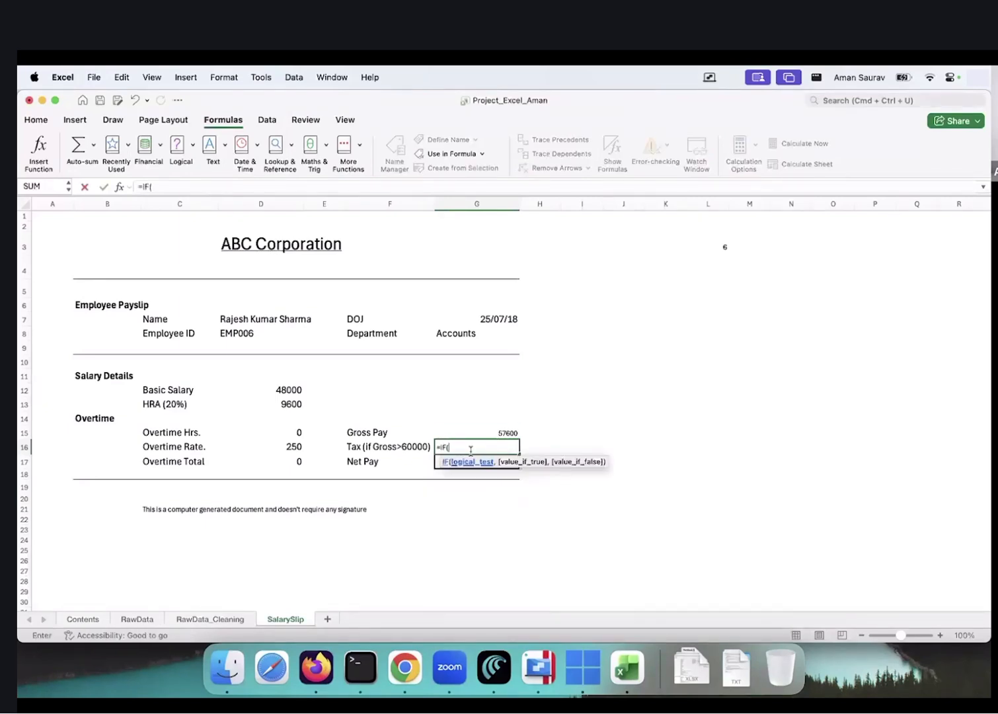
key(Up)
text(>60000)
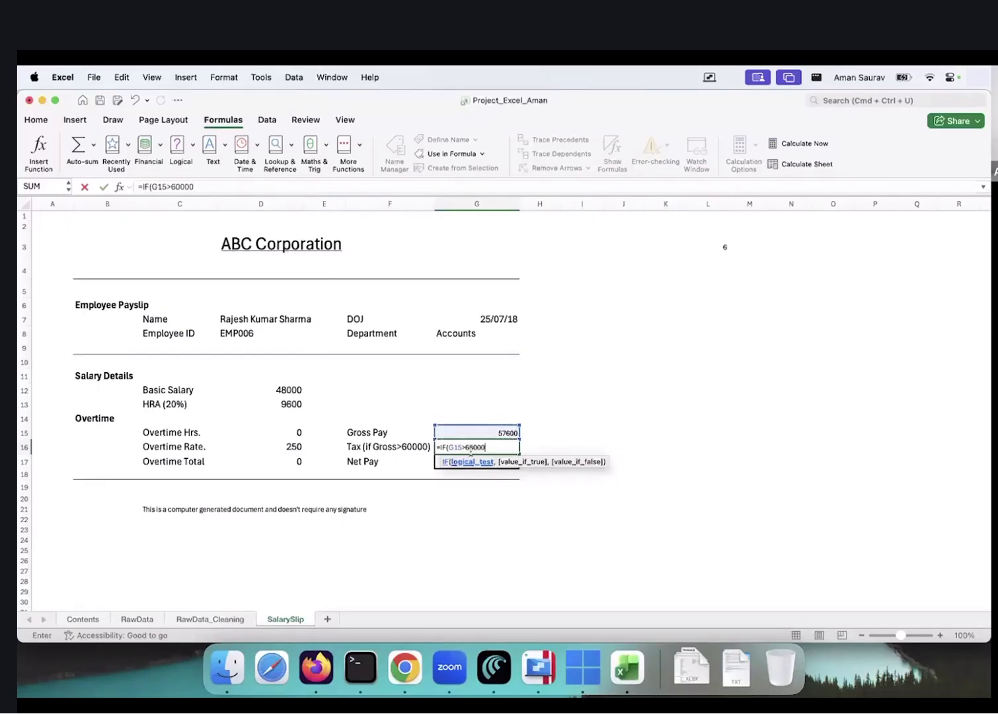
text(,)
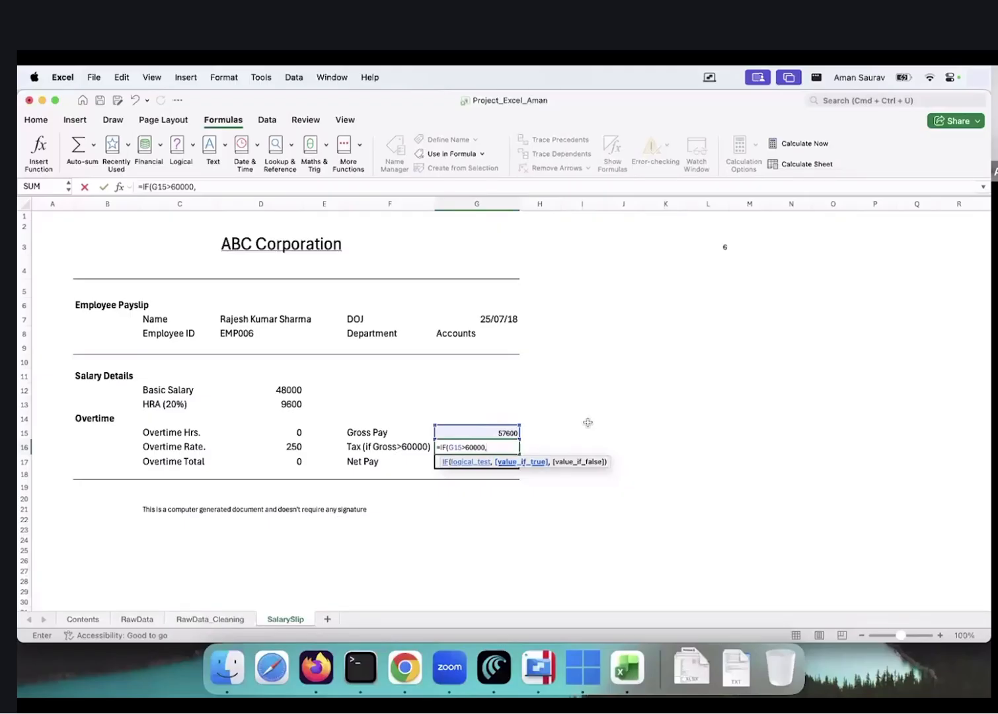
text(0.2*)
click(483, 433)
text(,0))
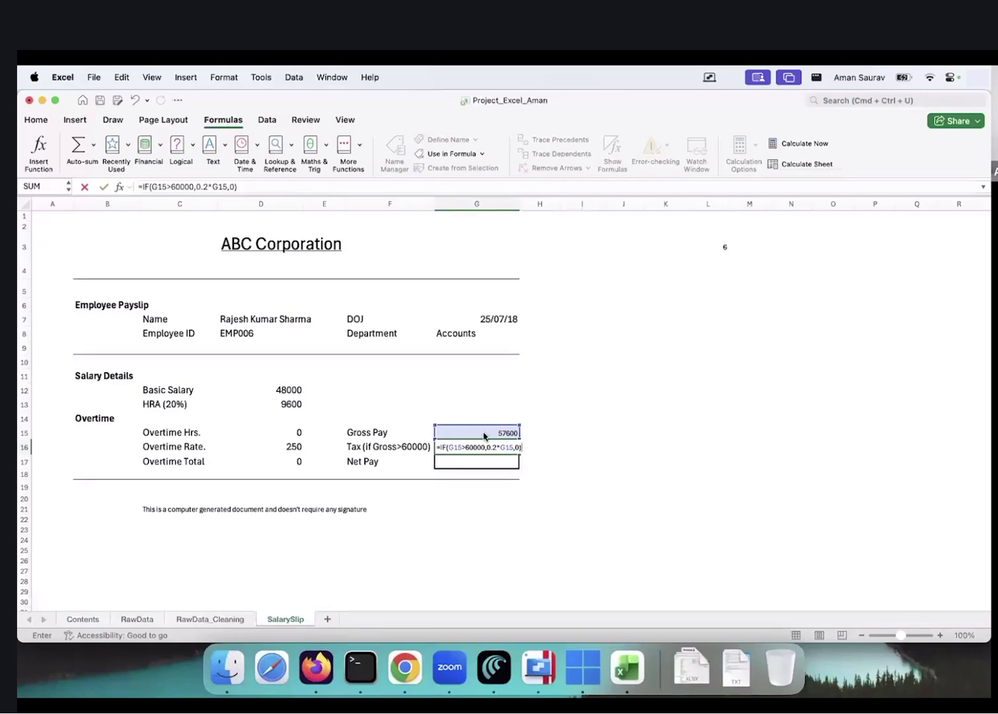
key(Return)
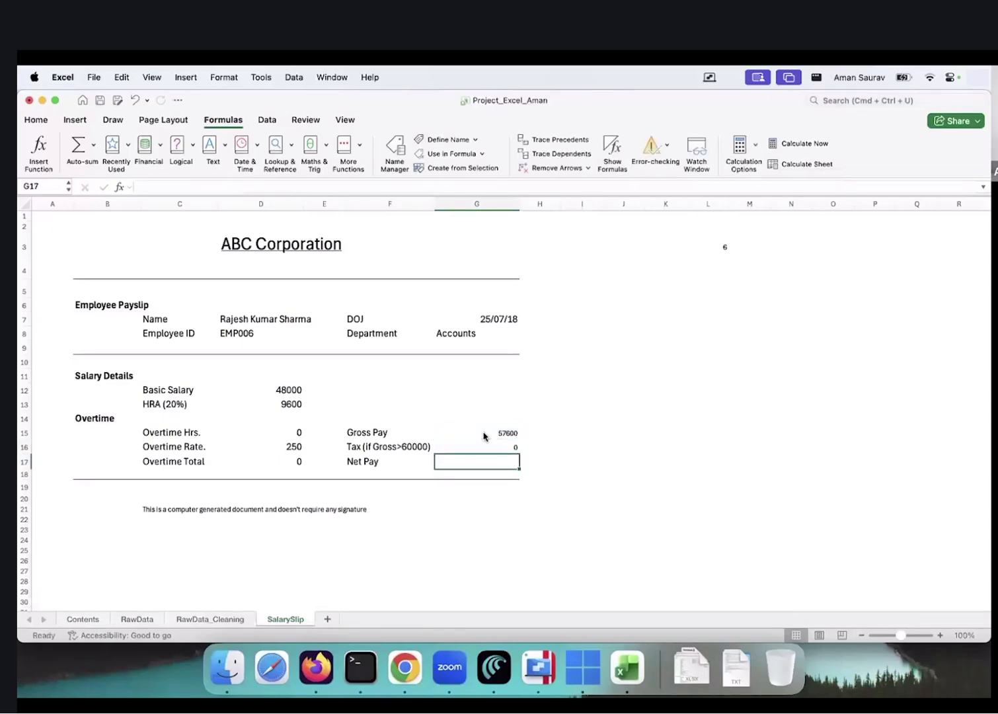
Enter =G15-G16 as the Net Pay formula in G17
text(=)
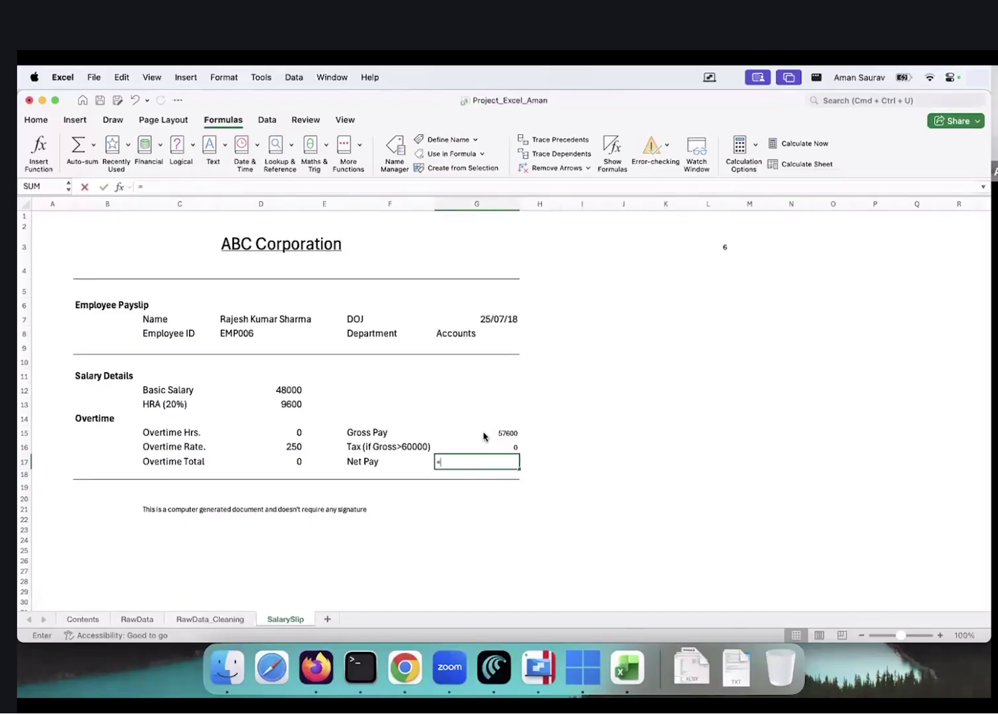
click(484, 433)
text(-)
key(Up)
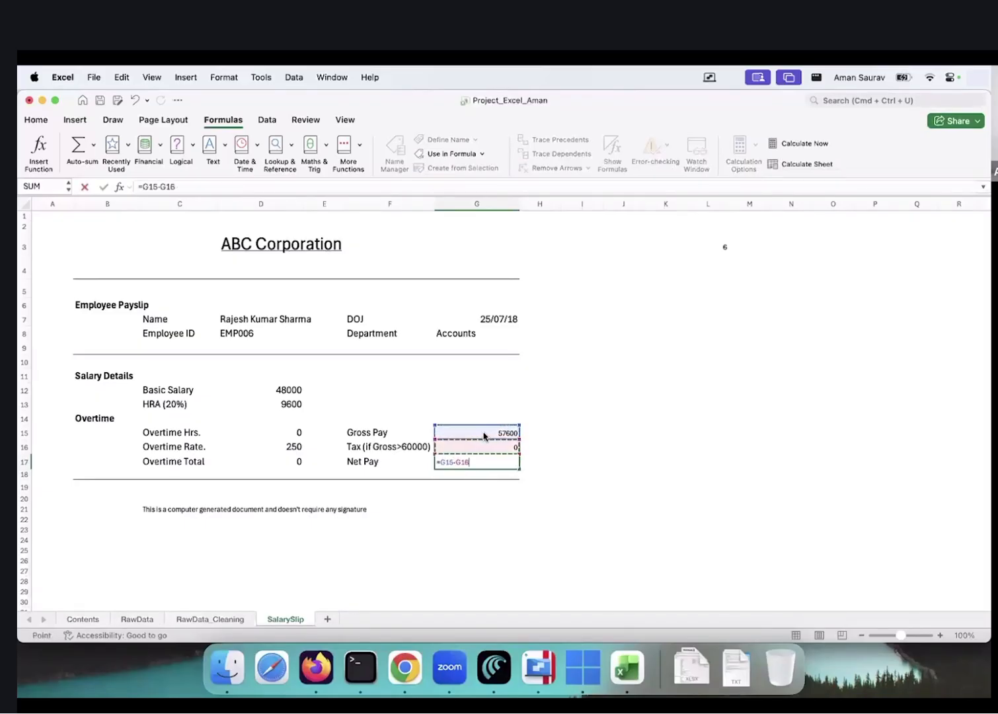
key(Return)
key(Down)
key(Down)
key(Down)
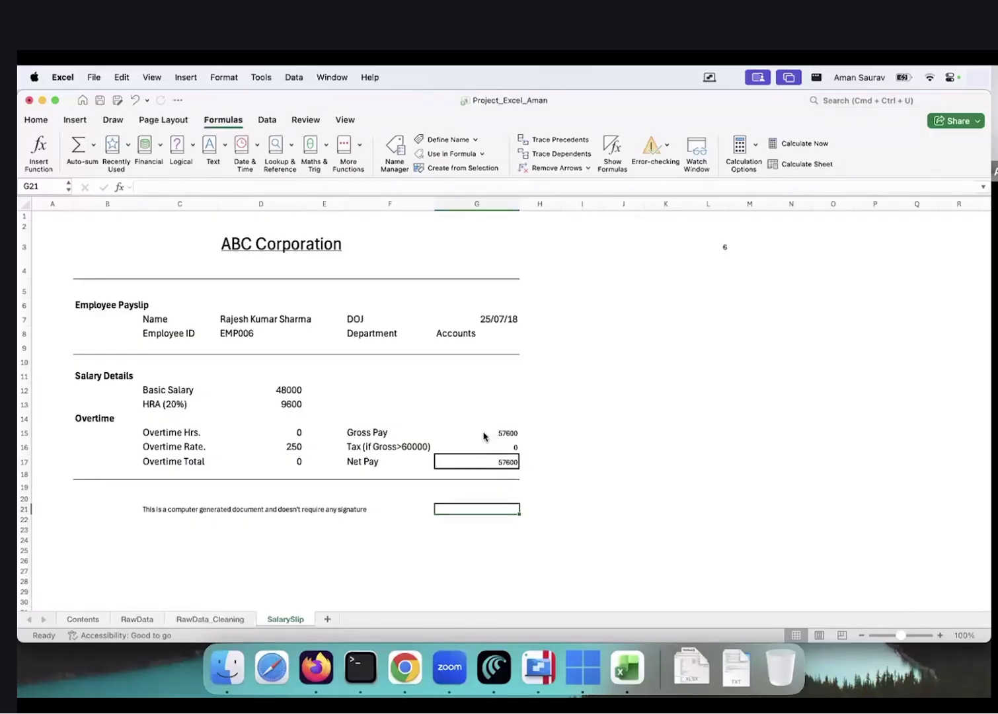
Test the payslip with employee numbers 3, 15 and 20 in L3, reviewing the B4:G21 block
click(715, 247)
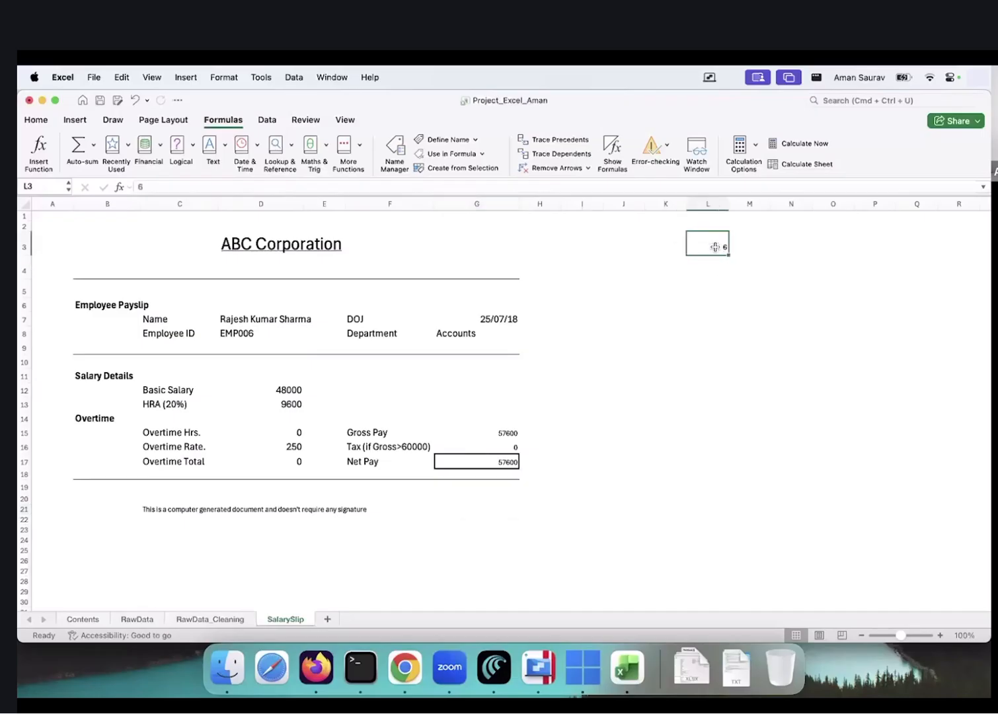
text(3)
key(Return)
key(Up)
text(1)
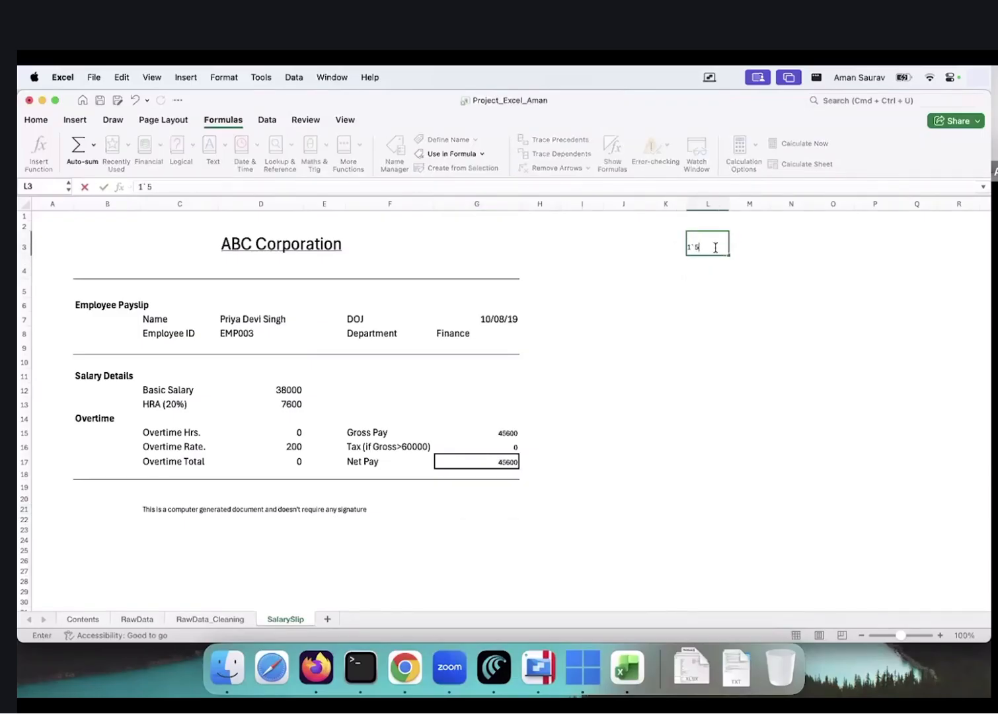
text(5)
key(Return)
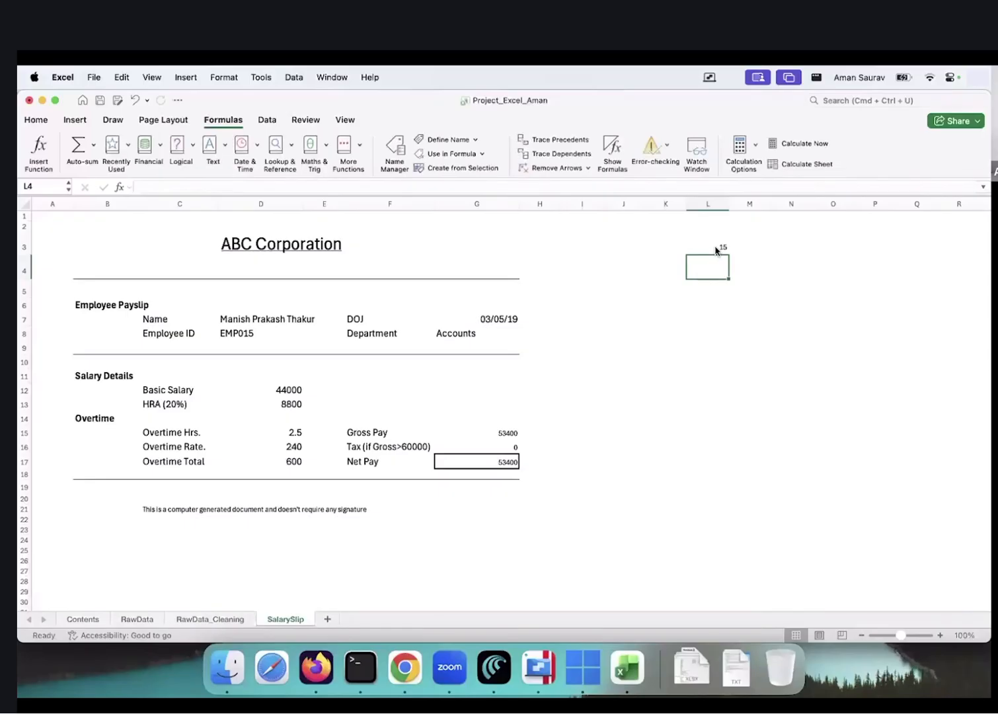
key(Up)
text(20)
key(Return)
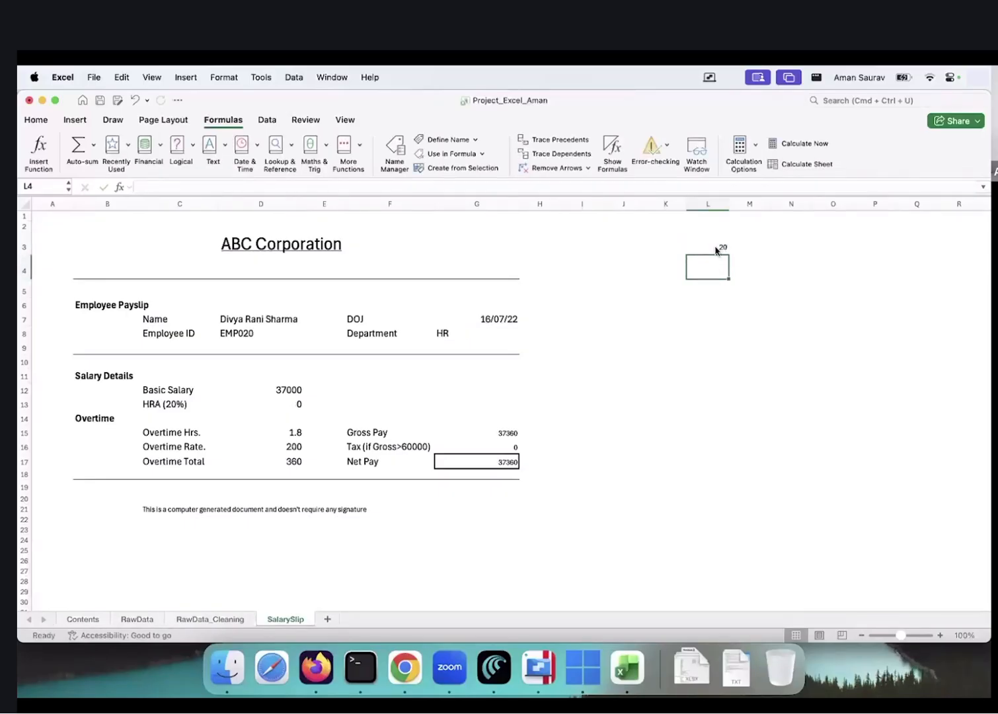
drag(125, 279, 512, 510)
click(520, 540)
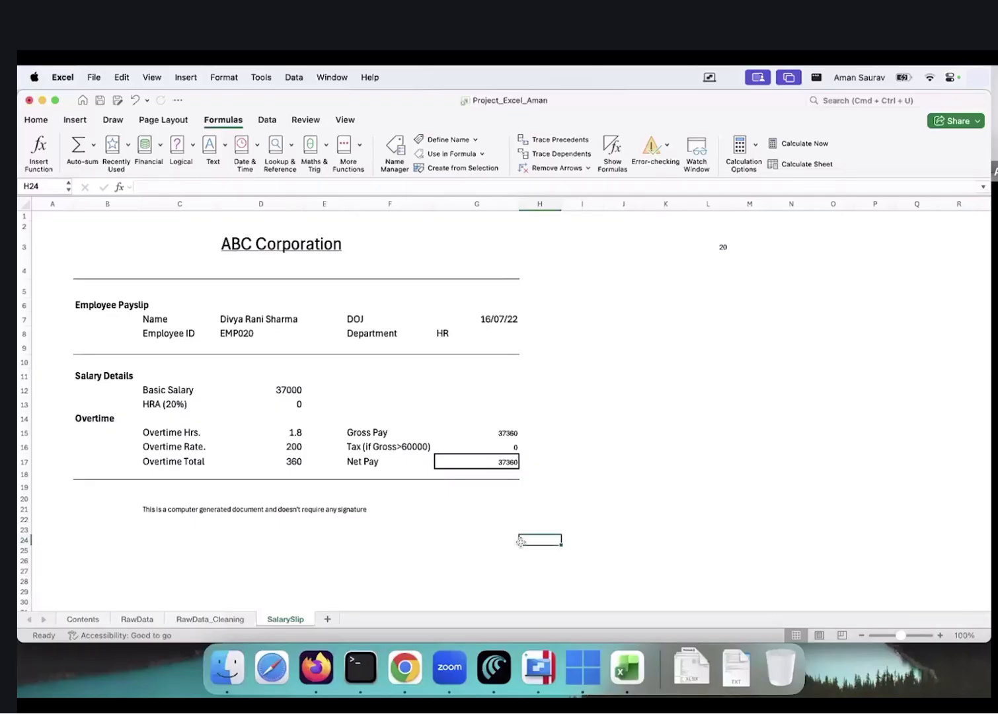
Check the tenth employee's basic salary in RawData_Cleaning, then load employee 10 in L3
click(210, 619)
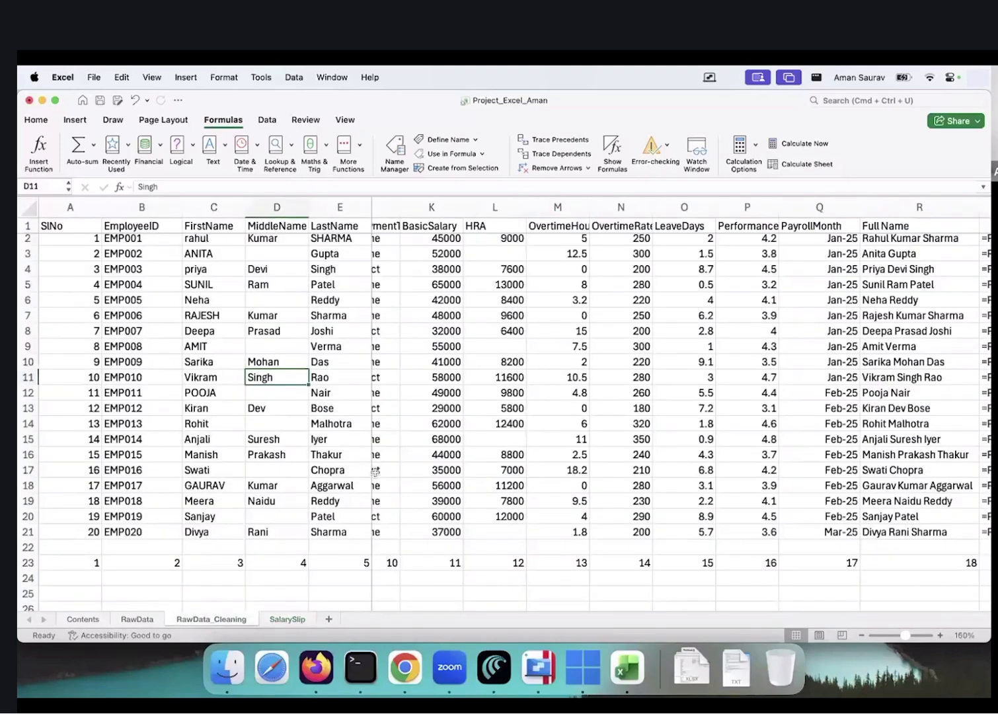
scroll(506, 421, left, 5)
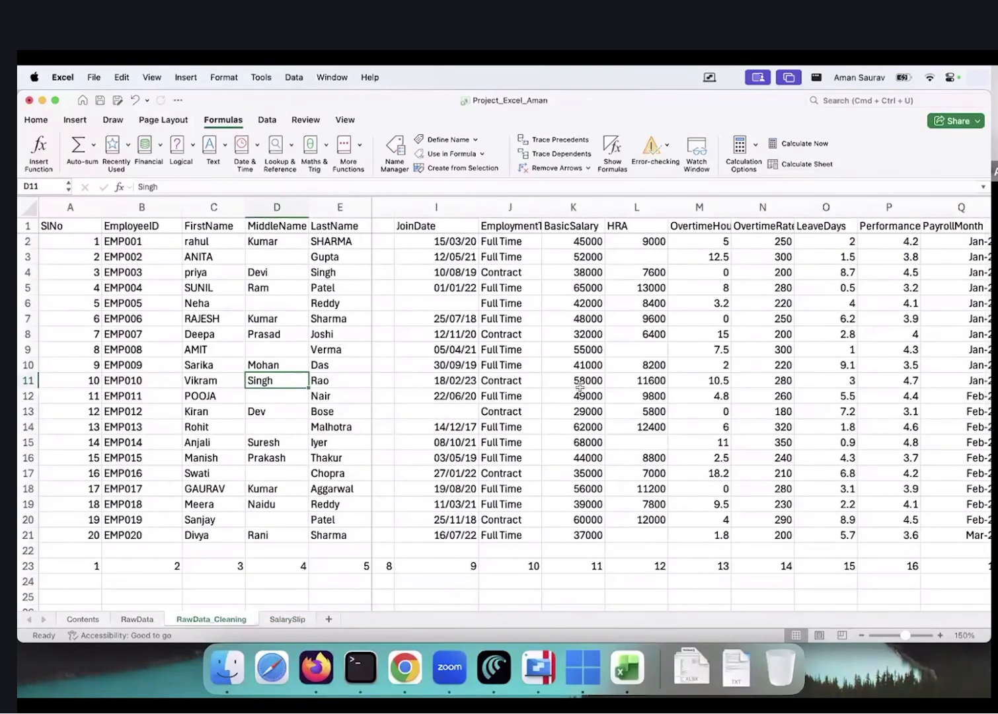
click(595, 382)
click(287, 620)
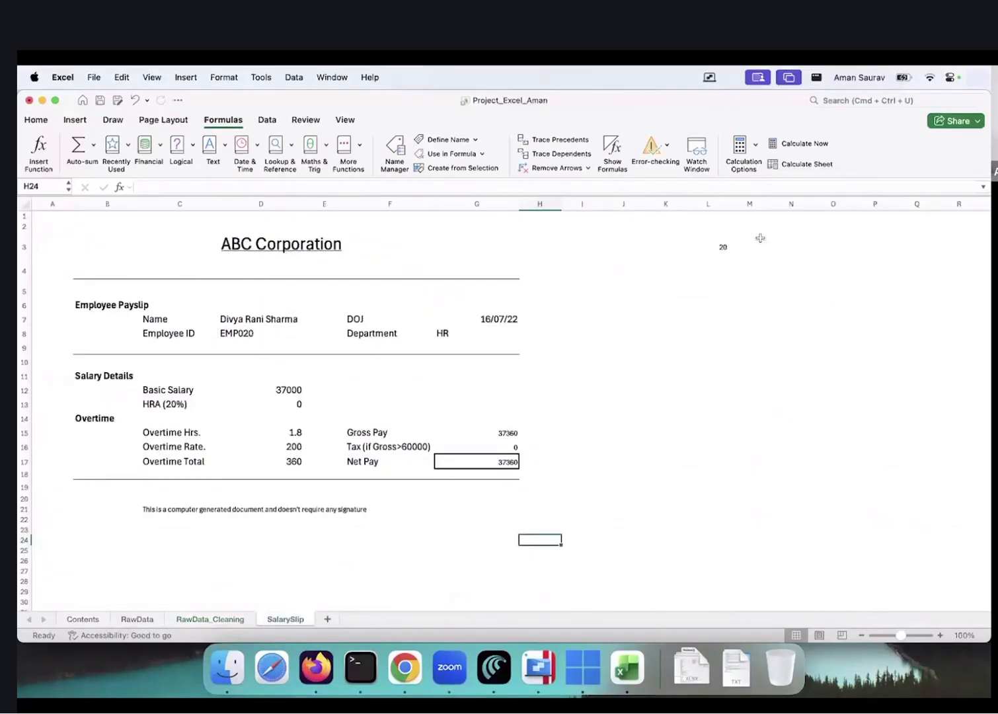
click(707, 248)
text(10)
key(Return)
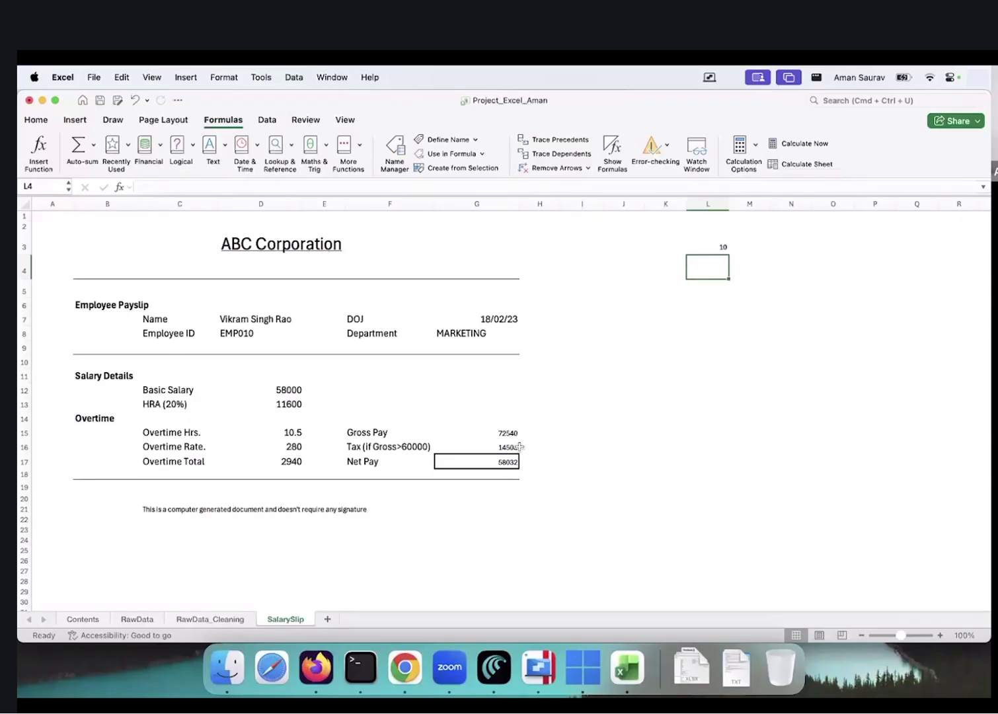
click(570, 437)
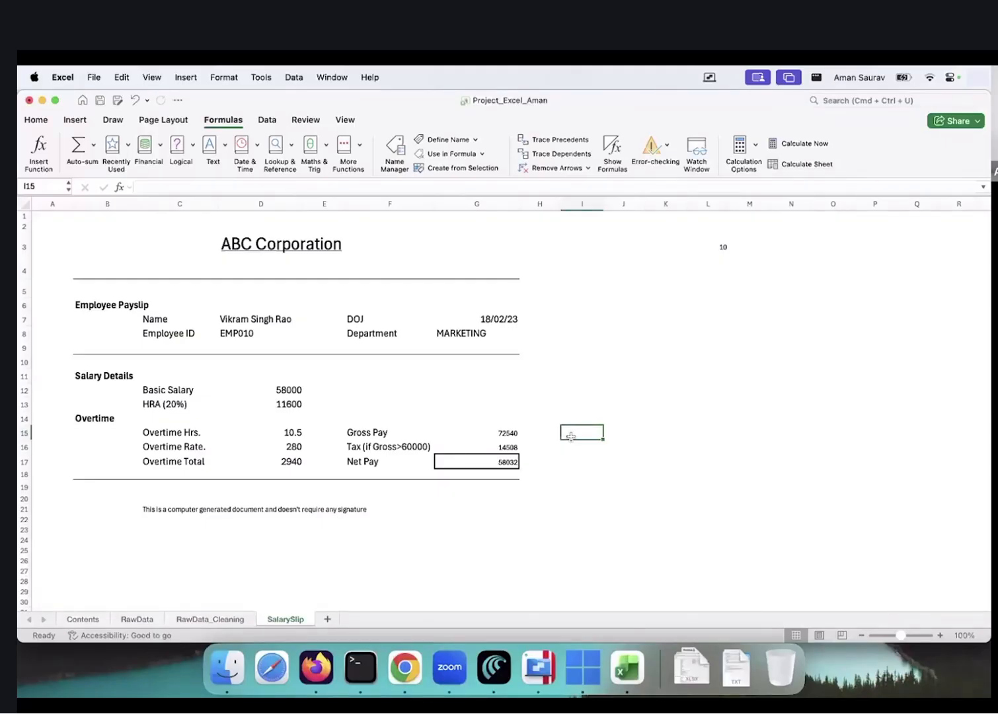
Display the name and employee ID VLOOKUP formulas as text in K7 and K8 using FORMULATEXT
key(Up)
key(Up)
key(Up)
key(Up)
key(Up)
key(Up)
key(Up)
key(Up)
key(Right)
key(Right)
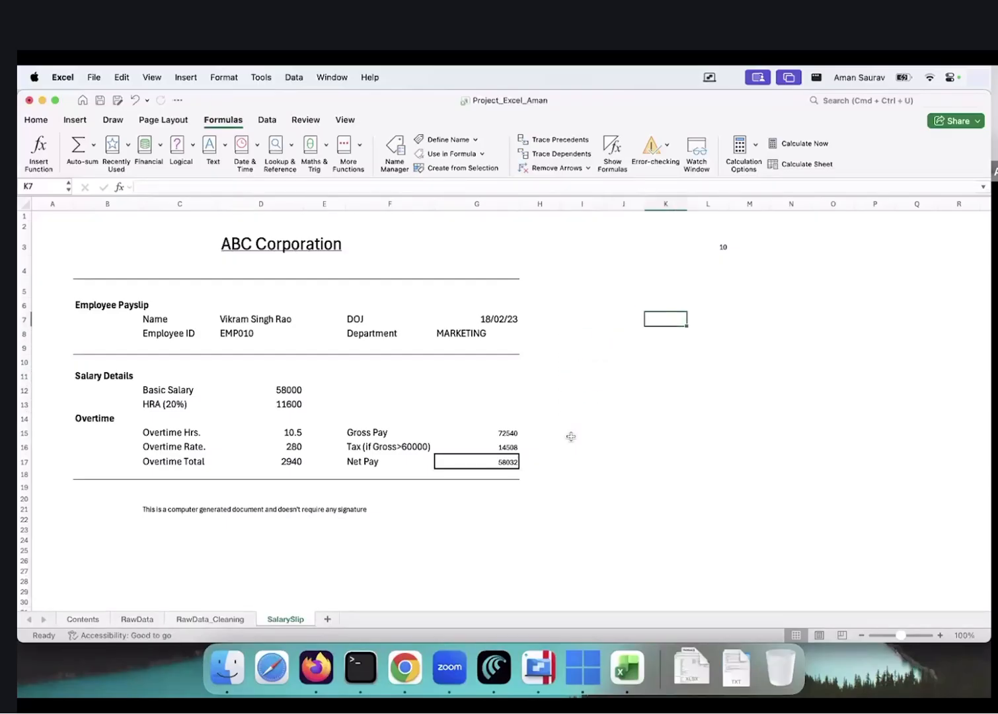
text(=form)
key(Tab)
key(Left)
key(Left)
key(Left)
key(Left)
key(Left)
key(Left)
key(Left)
key(Left)
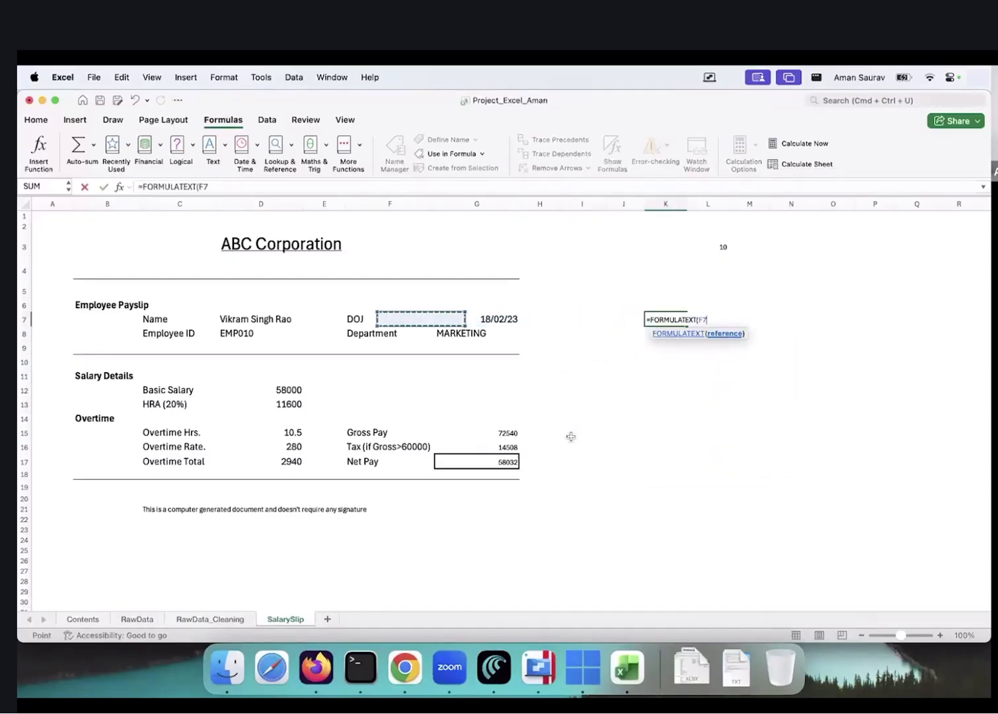
key(Return)
key(Up)
key(super+c)
key(Down)
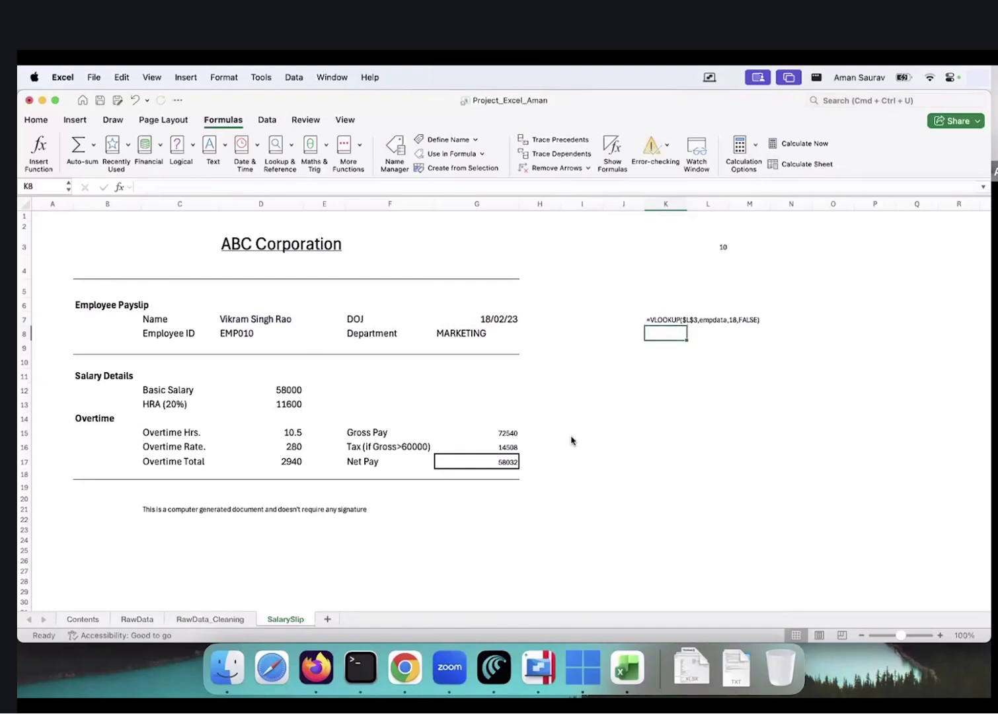
key(super+v)
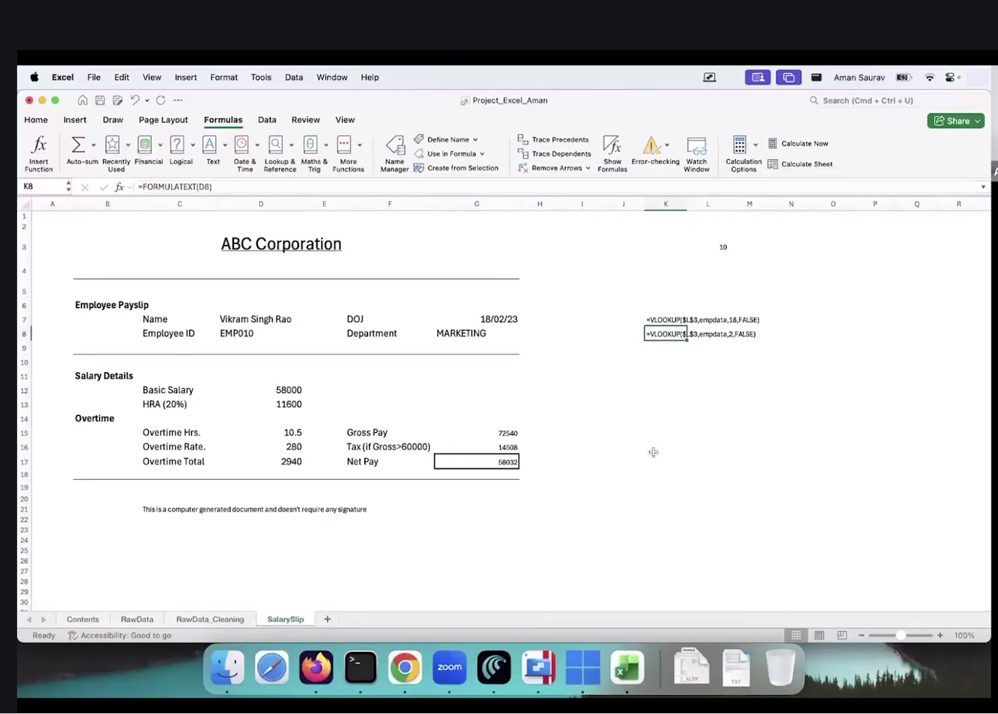
Show the tax formula =IF(G15>60000,0.2*G15,0) as text in K16 with FORMULATEXT
key(Down)
key(Down)
key(Down)
key(Up)
key(Up)
key(Up)
key(super+c)
key(Down)
key(Down)
key(Down)
key(Down)
key(Down)
key(Down)
key(Escape)
key(Down)
key(Down)
key(Down)
key(Up)
text(=fom)
key(BackSpace)
text(RMULATEXT()
key(Tab)
key(Left)
key(Left)
key(Left)
key(Left)
key(Return)
key(Up)
key(Down)
key(Down)
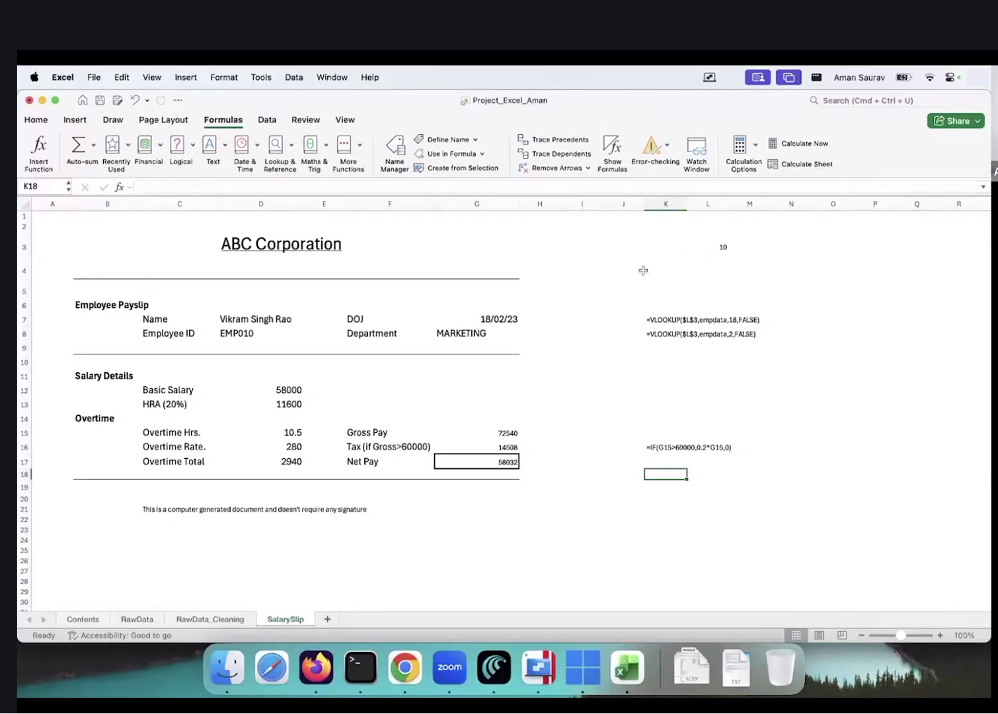
Set the employee lookup number in L3 to 1
click(44, 218)
drag(376, 301, 547, 538)
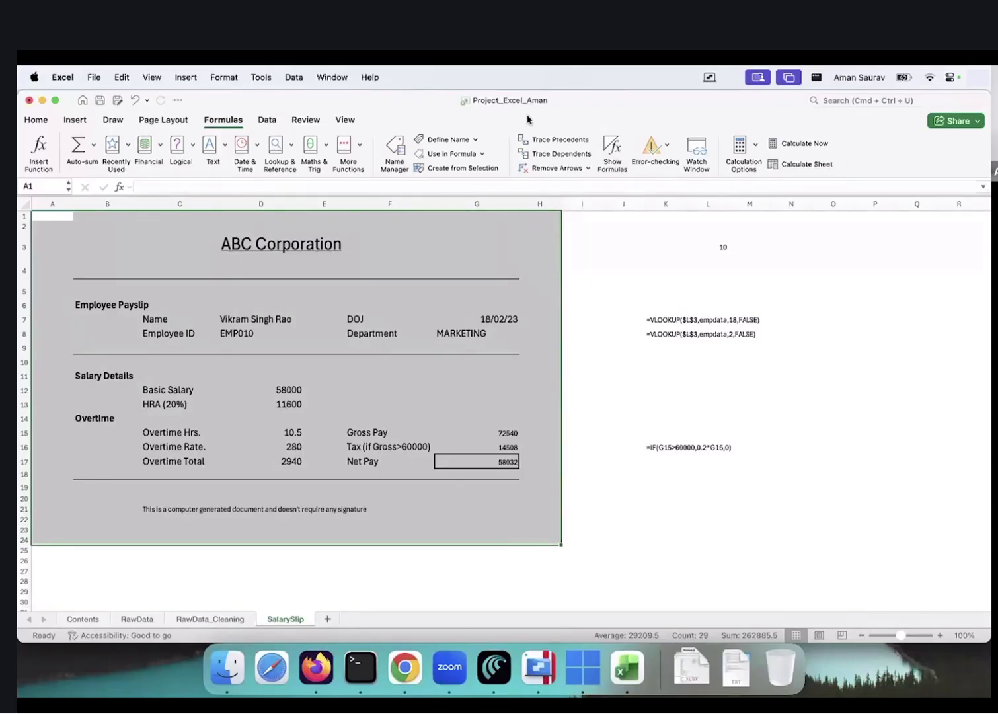
click(713, 249)
text(1)
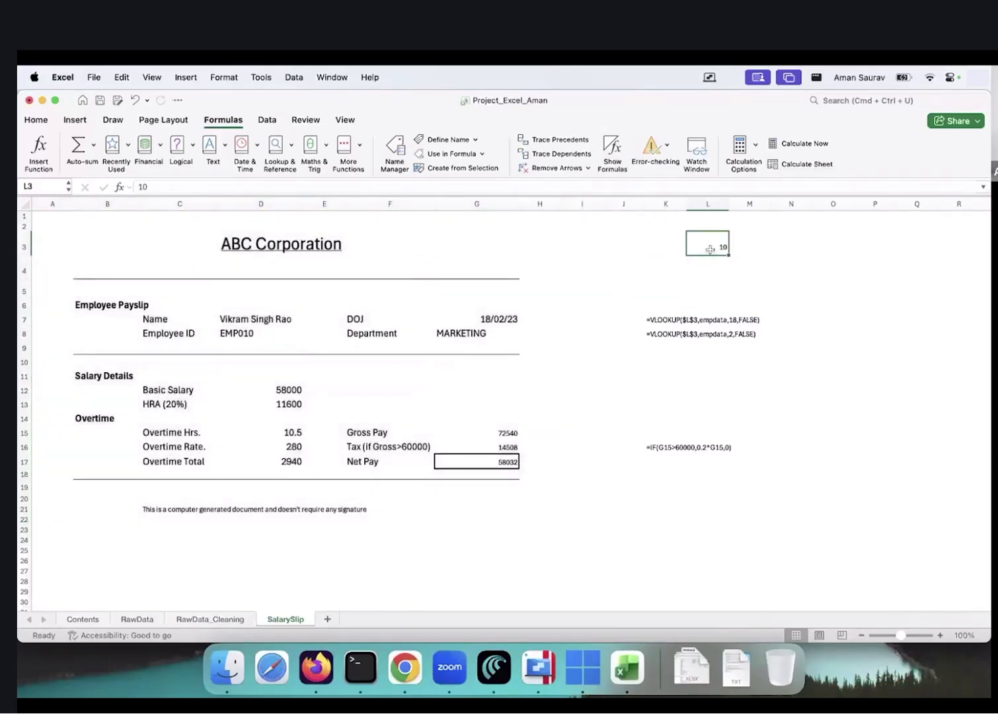
key(Return)
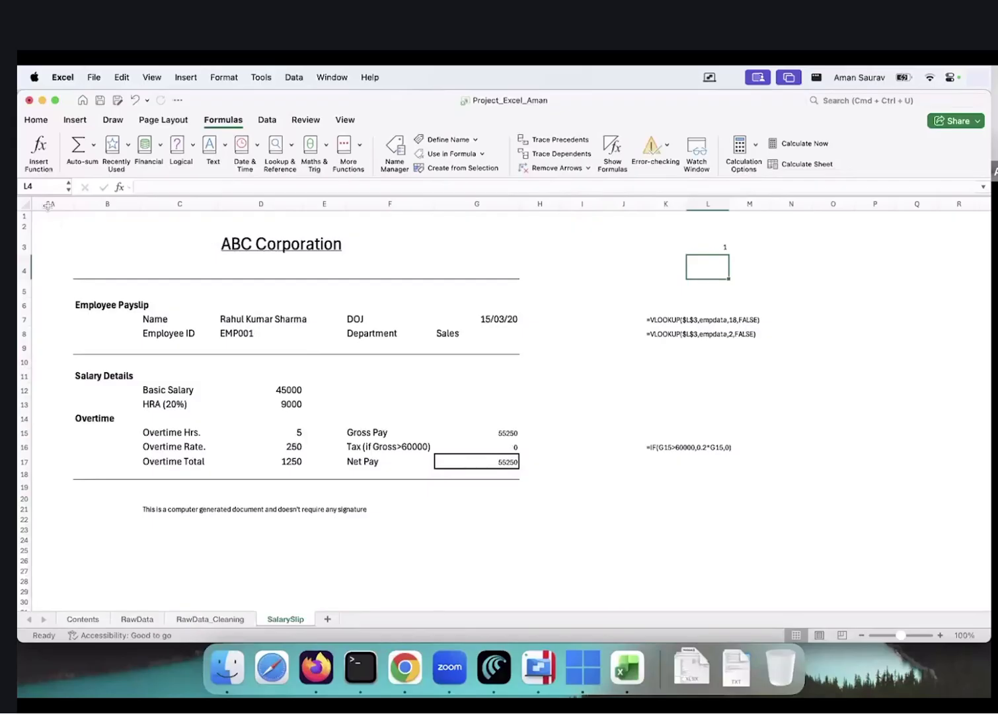
Preview printing of the payslip area A1:H23, then cancel without printing
drag(53, 216, 532, 534)
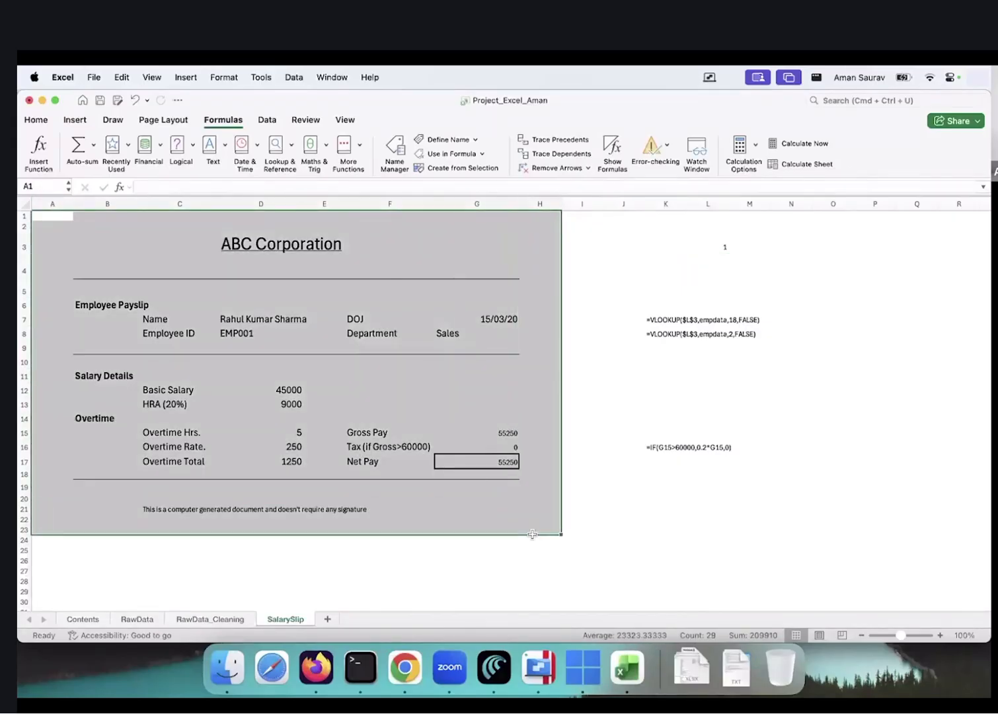
key(super+p)
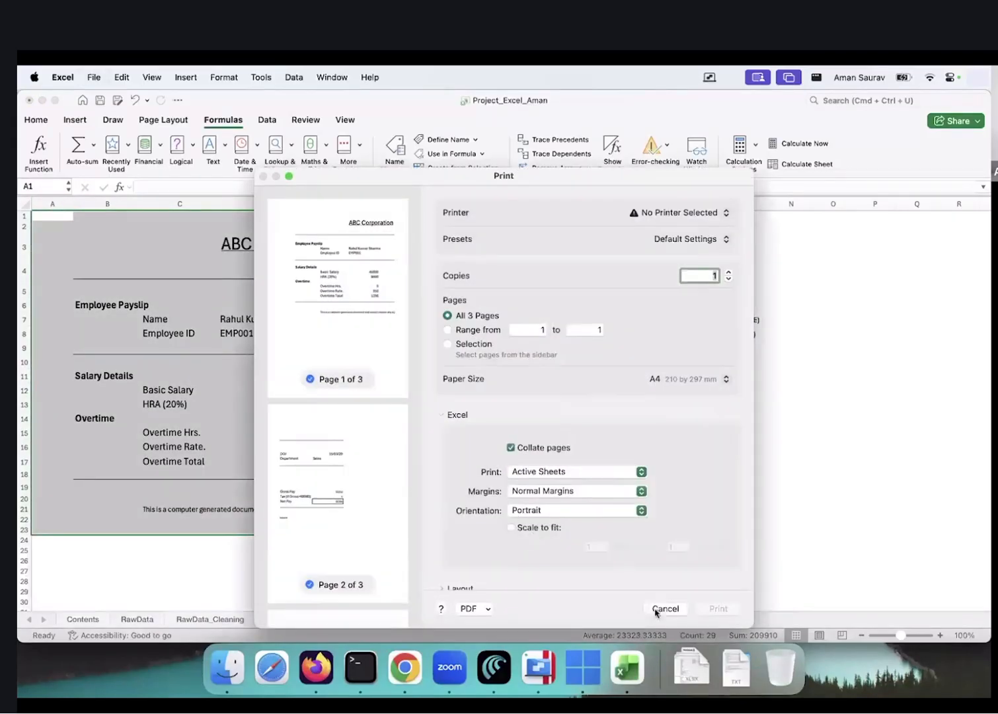
click(665, 609)
click(703, 246)
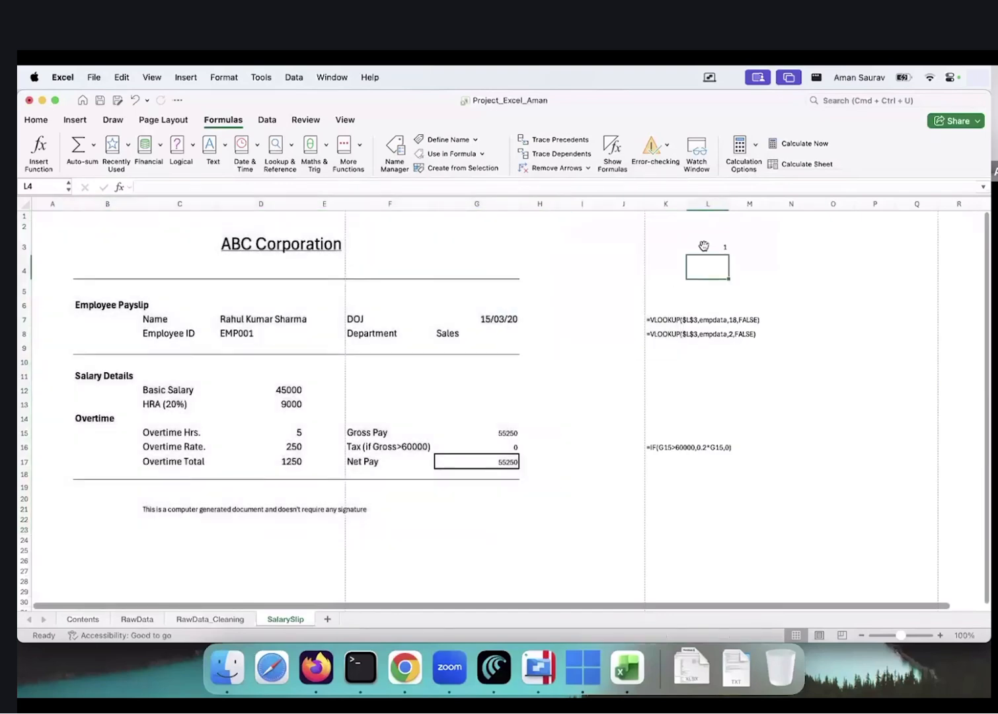
text(2)
key(Return)
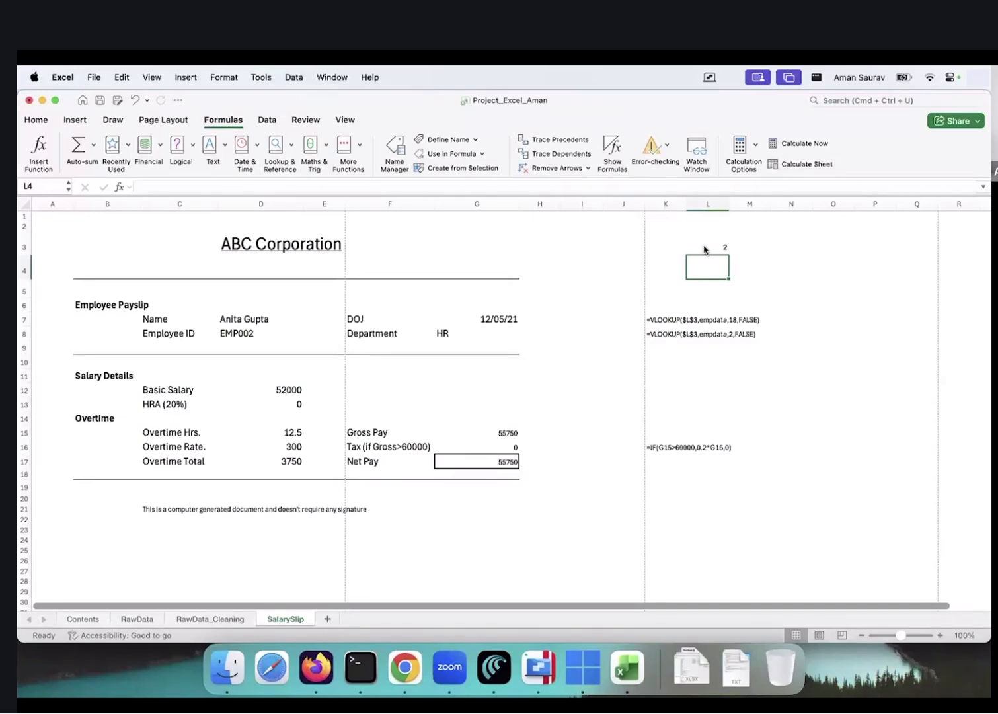
click(720, 250)
text(1)
key(Return)
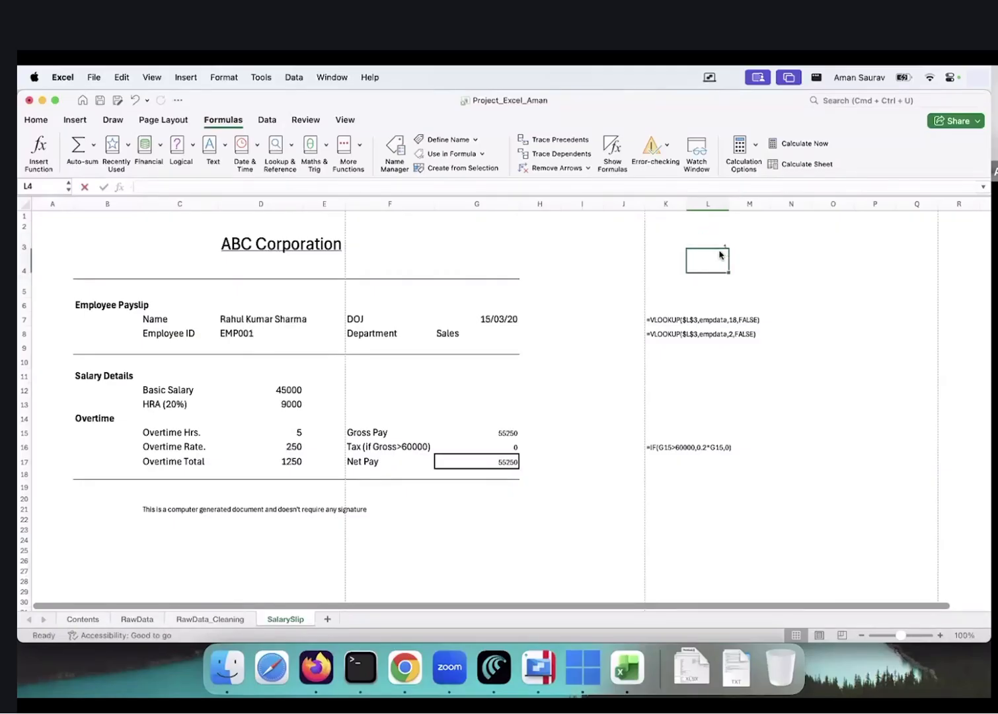
click(720, 251)
text(2)
key(Return)
click(720, 250)
text(3)
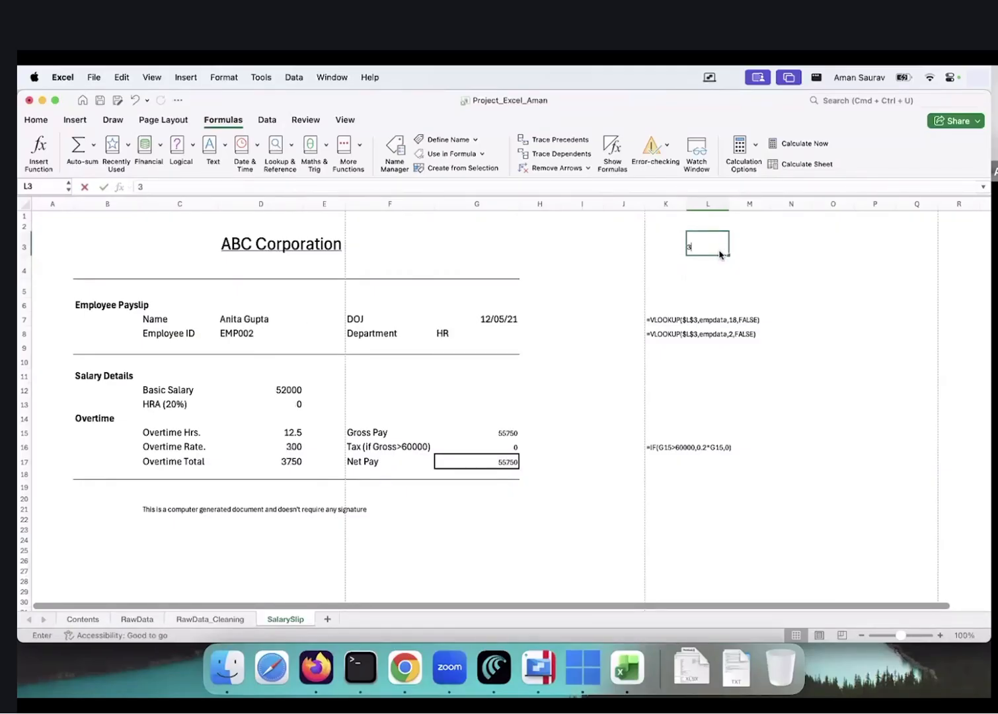
key(Return)
click(719, 250)
text(4)
key(Return)
click(720, 250)
text(5)
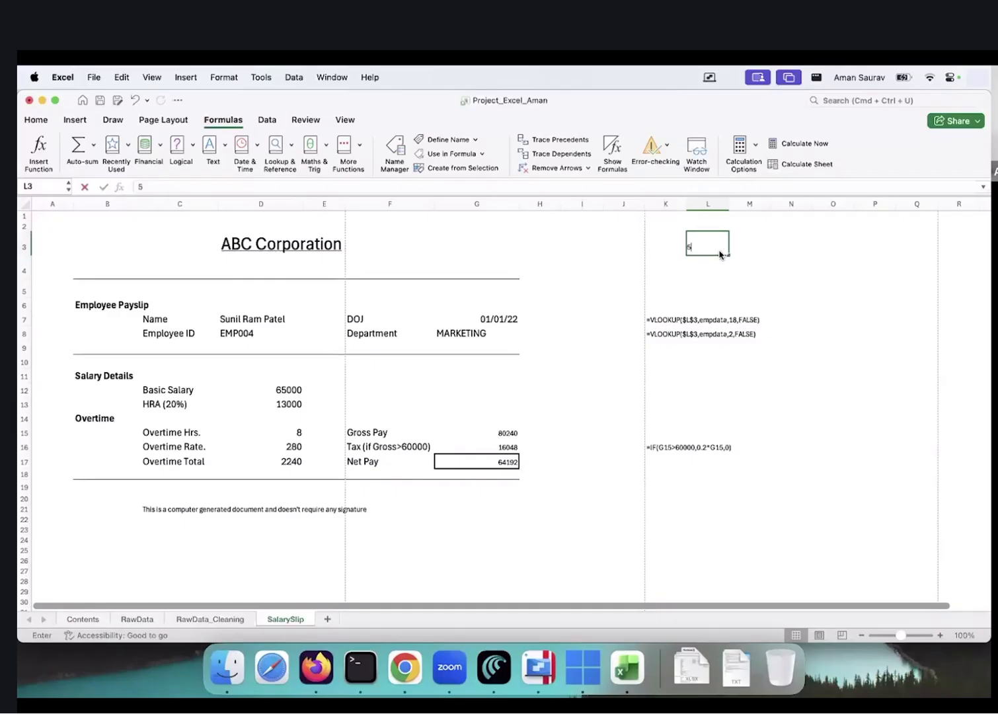
key(Return)
click(720, 250)
text(1)
key(Return)
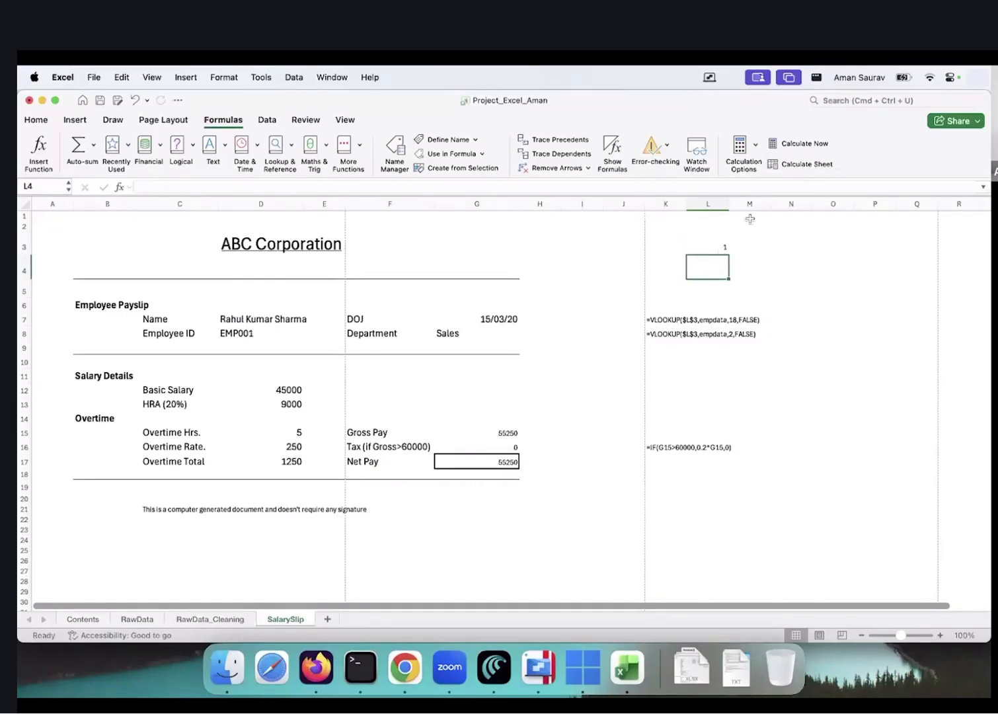
click(703, 246)
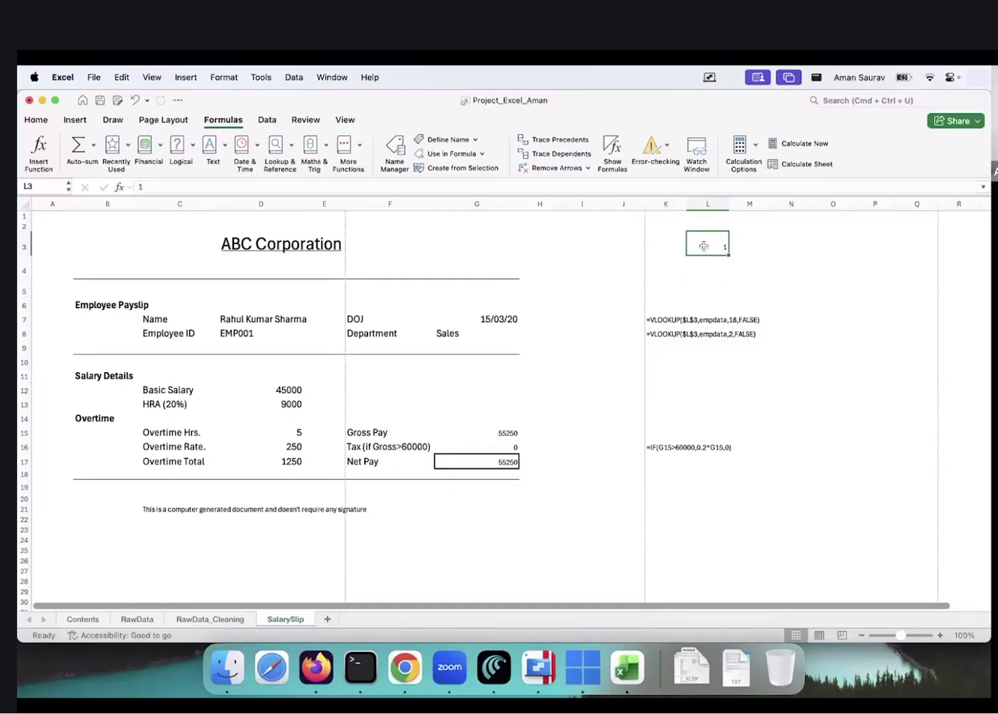
Check serial numbers 1–20 on RawData_Cleaning, then give SalarySlip cell L3 a yellow fill
click(222, 618)
drag(85, 242, 78, 538)
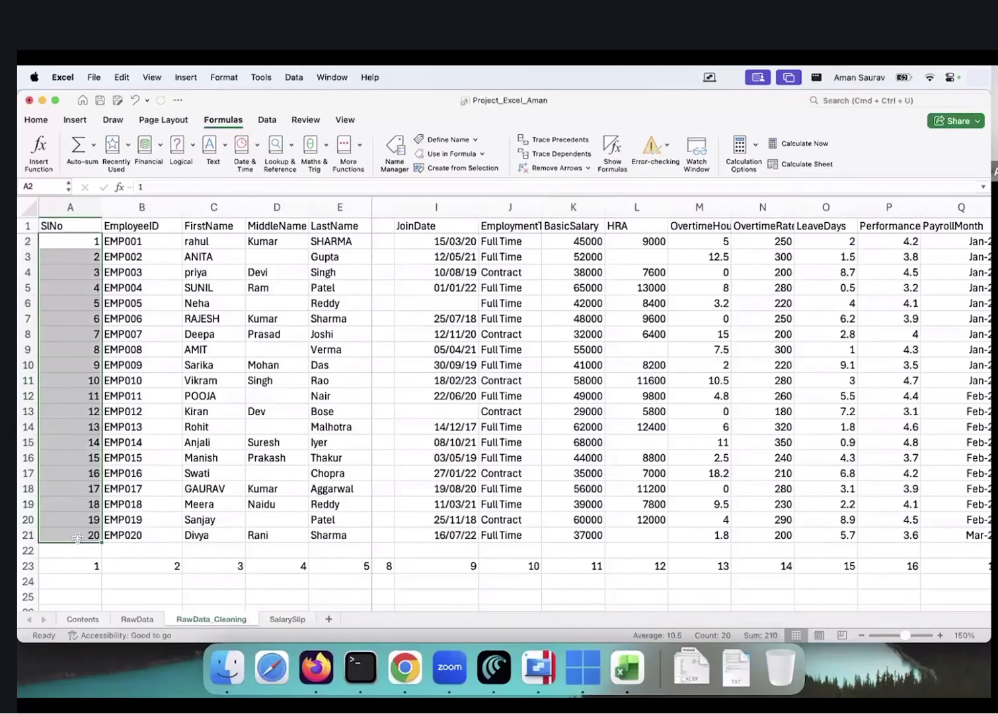
click(282, 619)
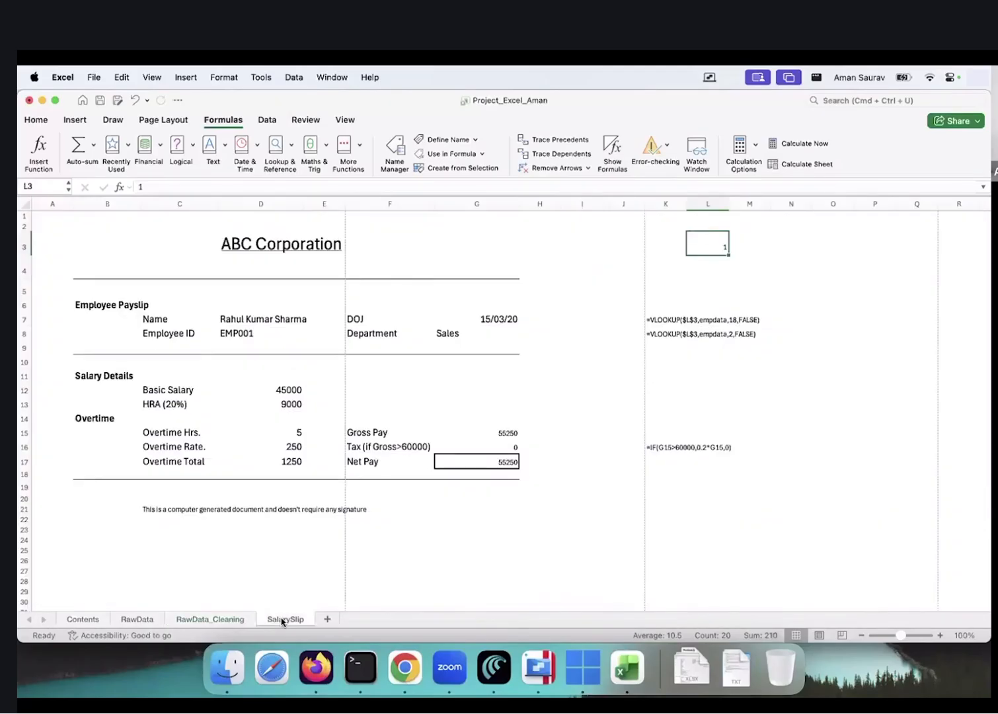
drag(677, 220, 746, 264)
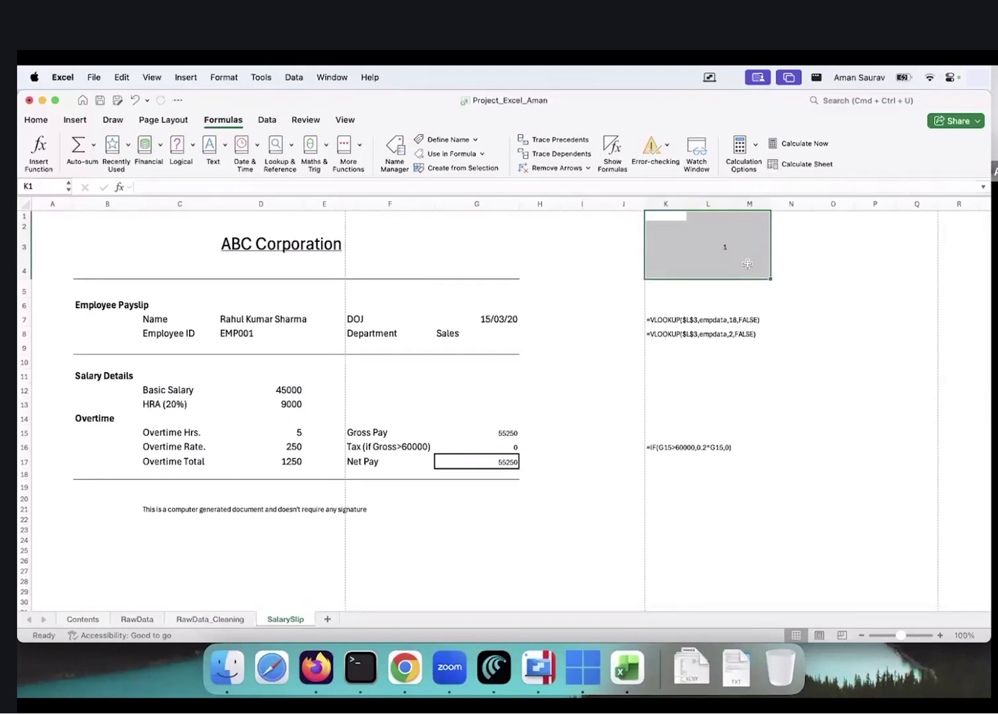
click(702, 249)
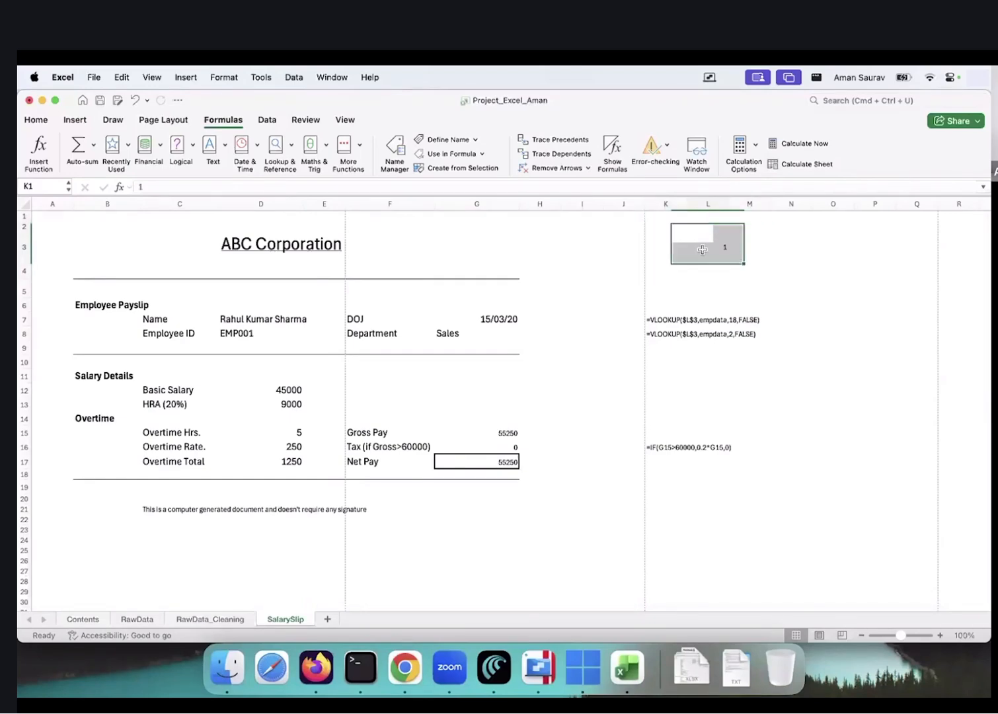
click(37, 120)
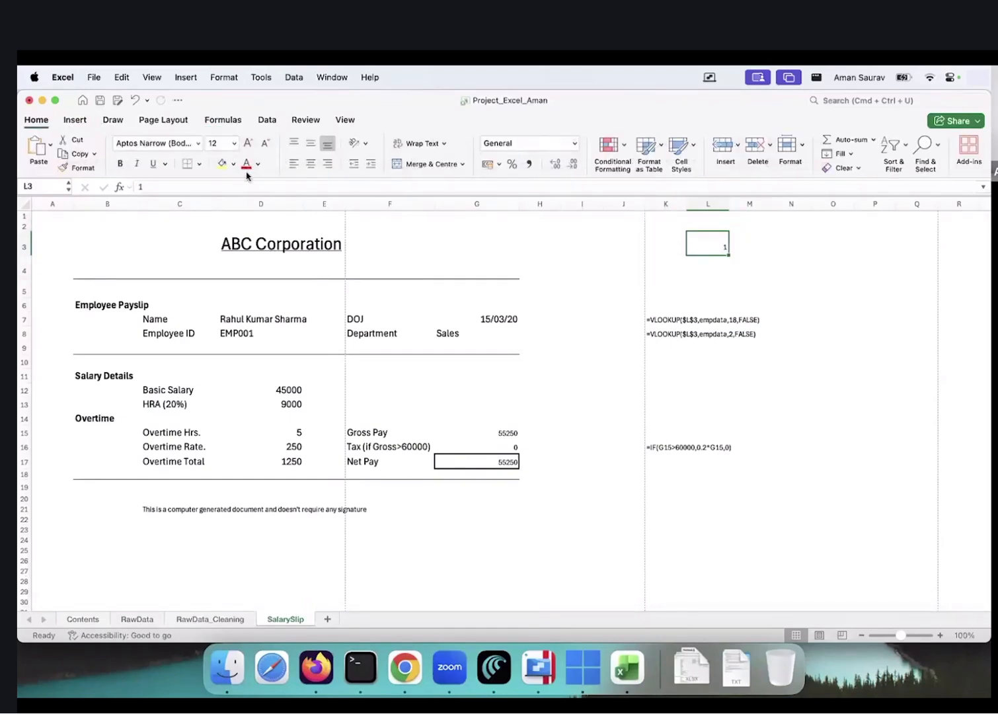
click(221, 164)
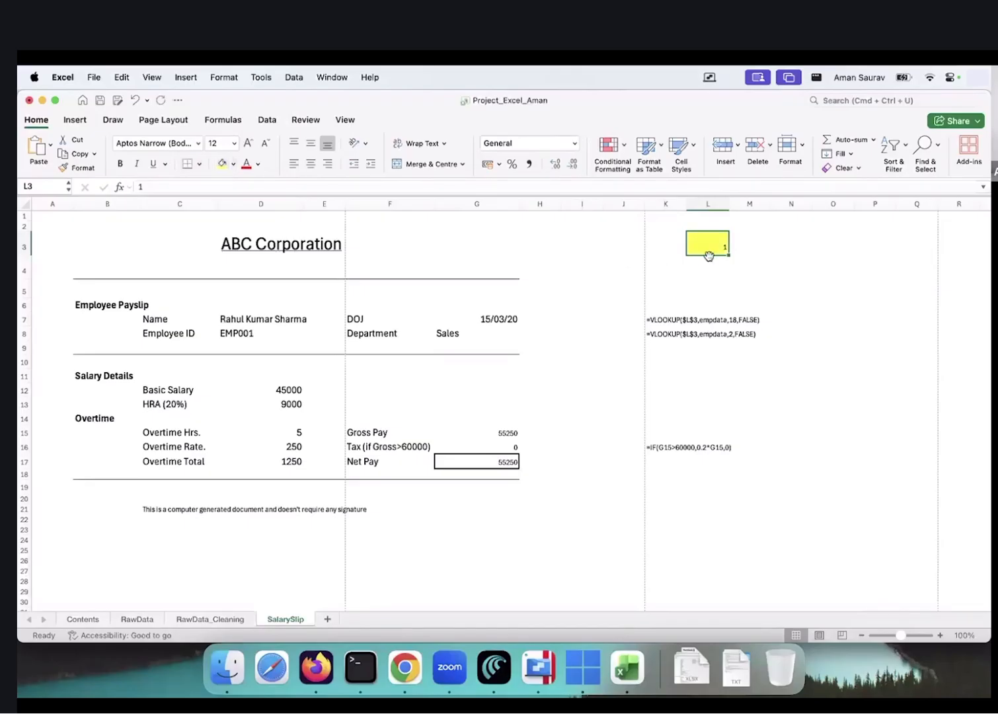
click(759, 261)
click(700, 244)
click(58, 218)
drag(234, 284, 534, 536)
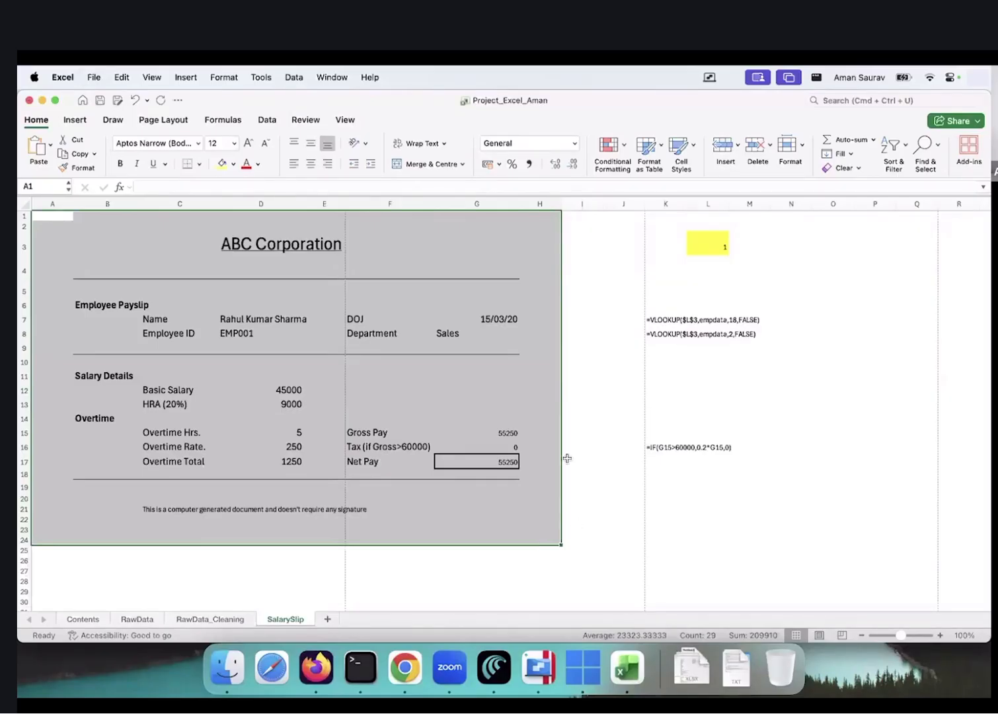
key(super+Tab)
key(super+Tab)
key(super+Tab)
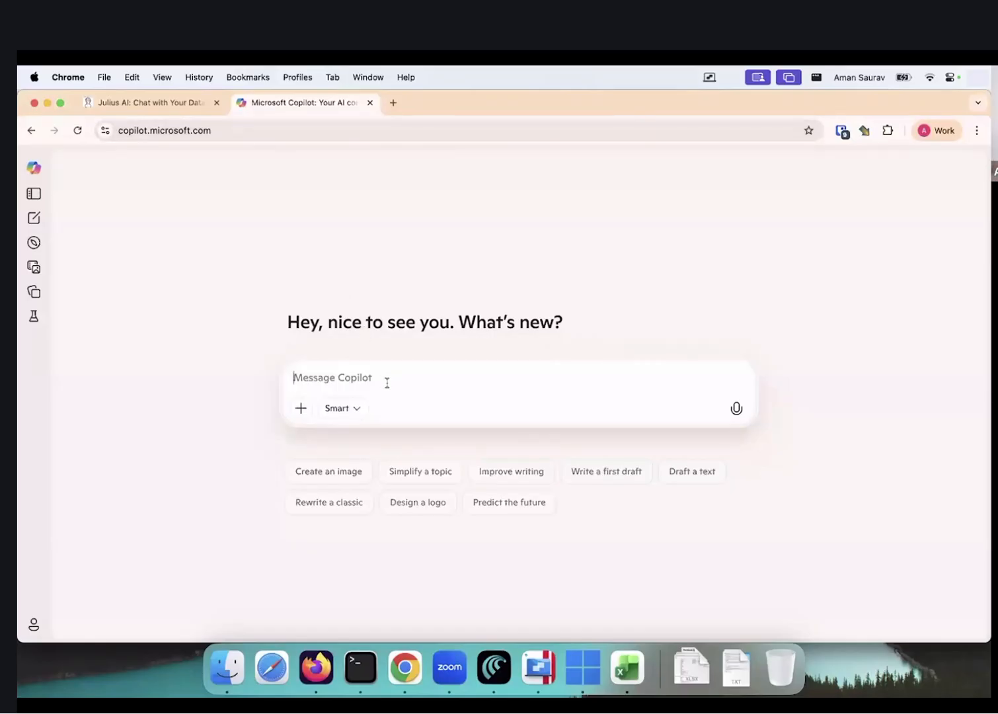
key(super+Tab)
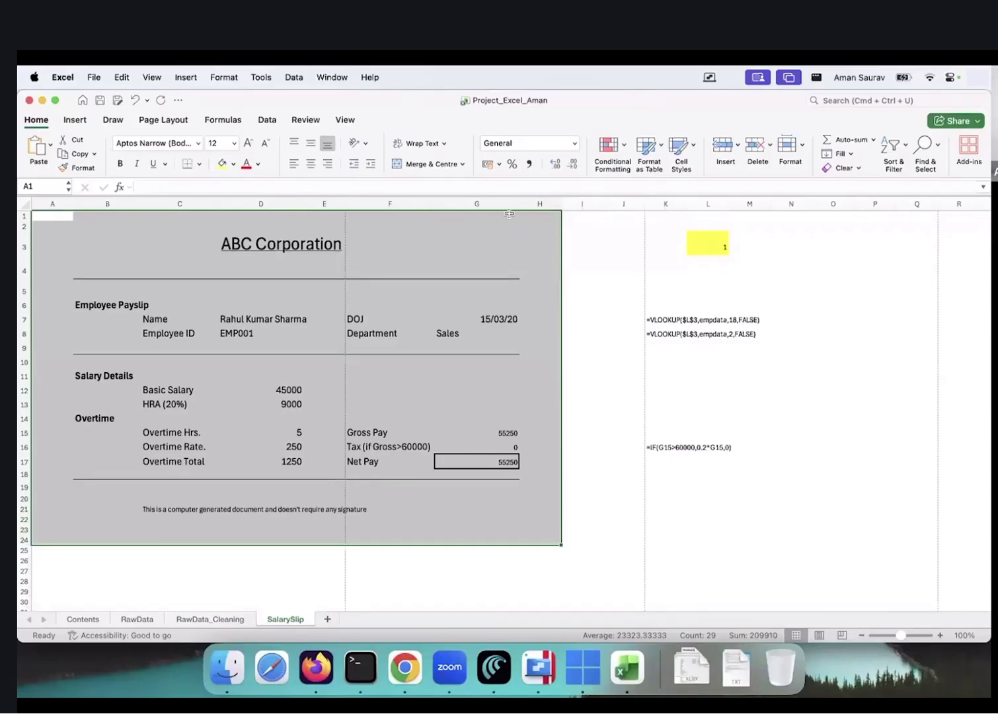
click(708, 243)
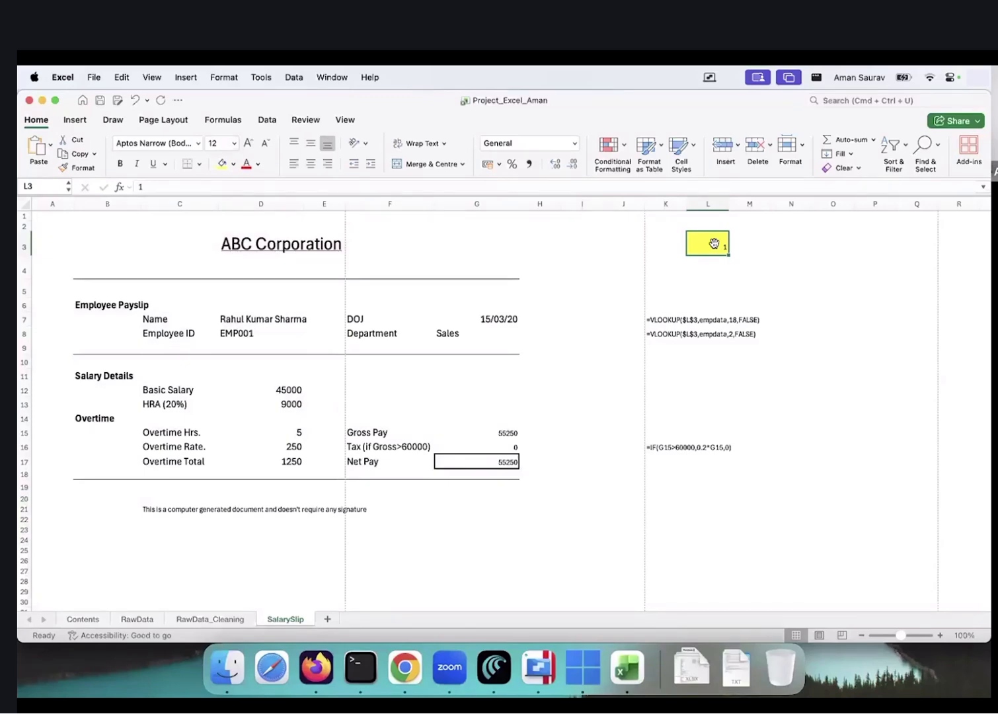
click(49, 218)
drag(49, 218, 532, 527)
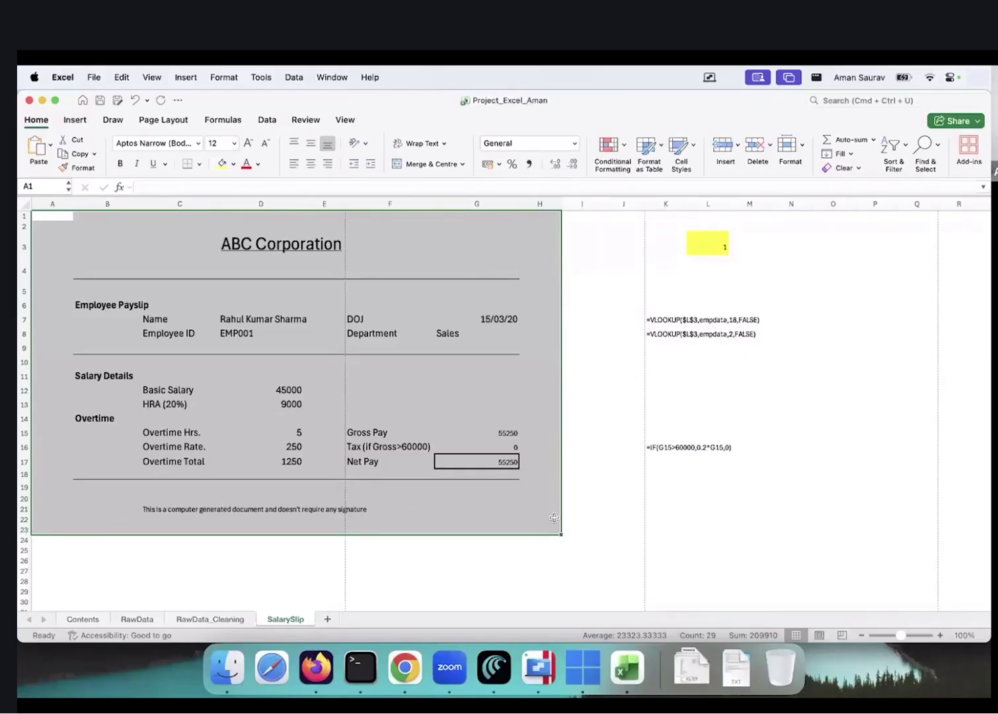
Write the notes 'L3' in O3 and 'A1-H23' in O4 beside the payslip
click(825, 249)
text(L3)
key(Return)
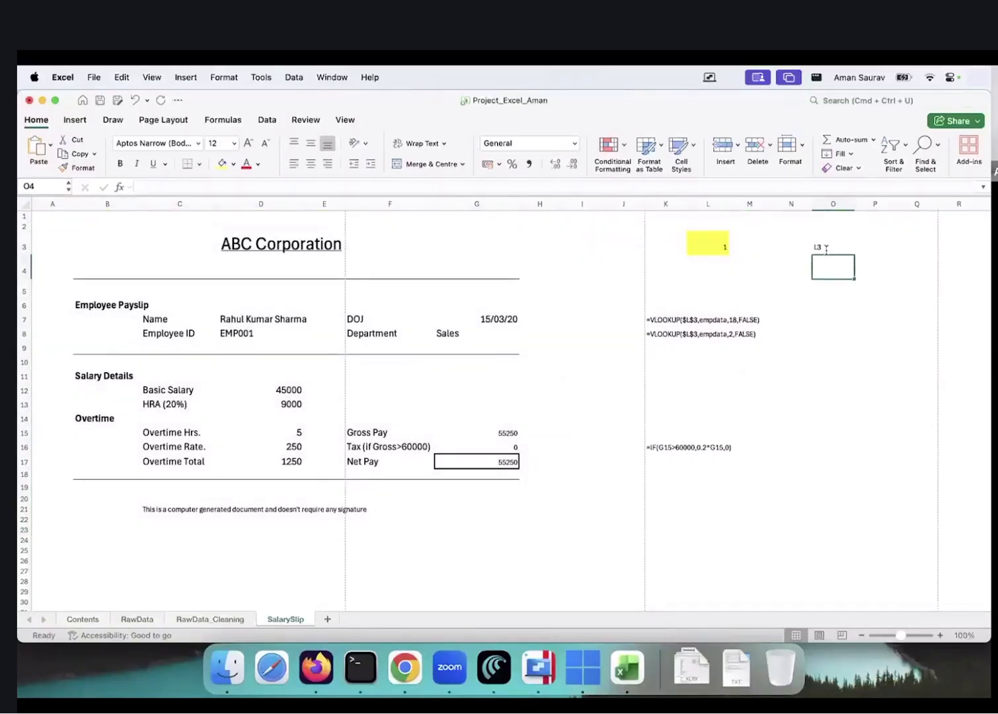
text(A1)
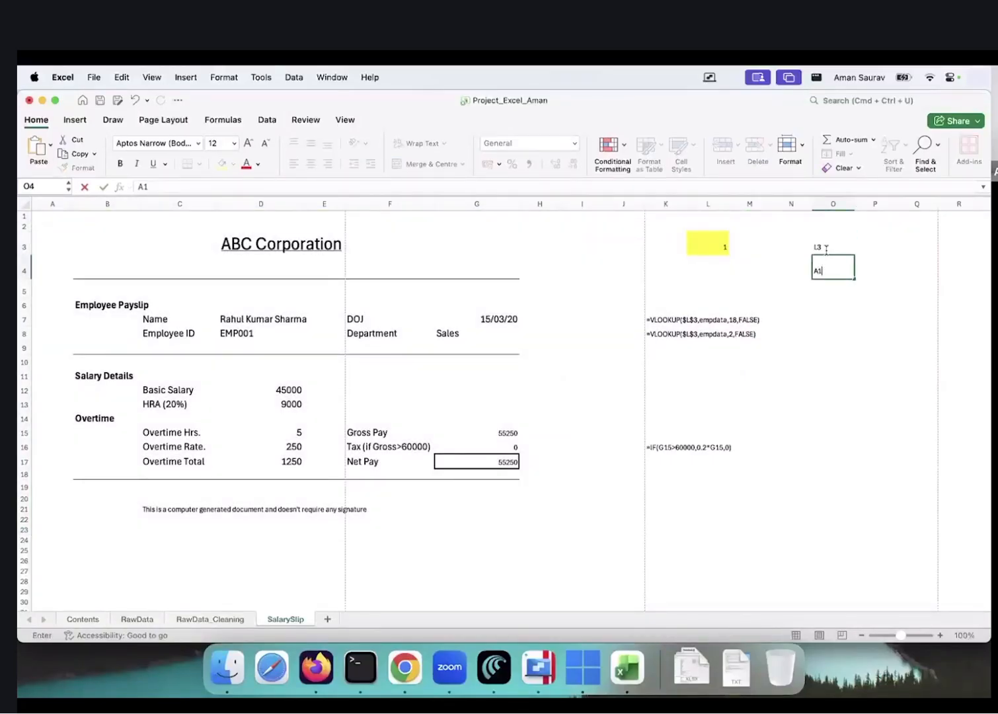
text(-H23)
key(Tab)
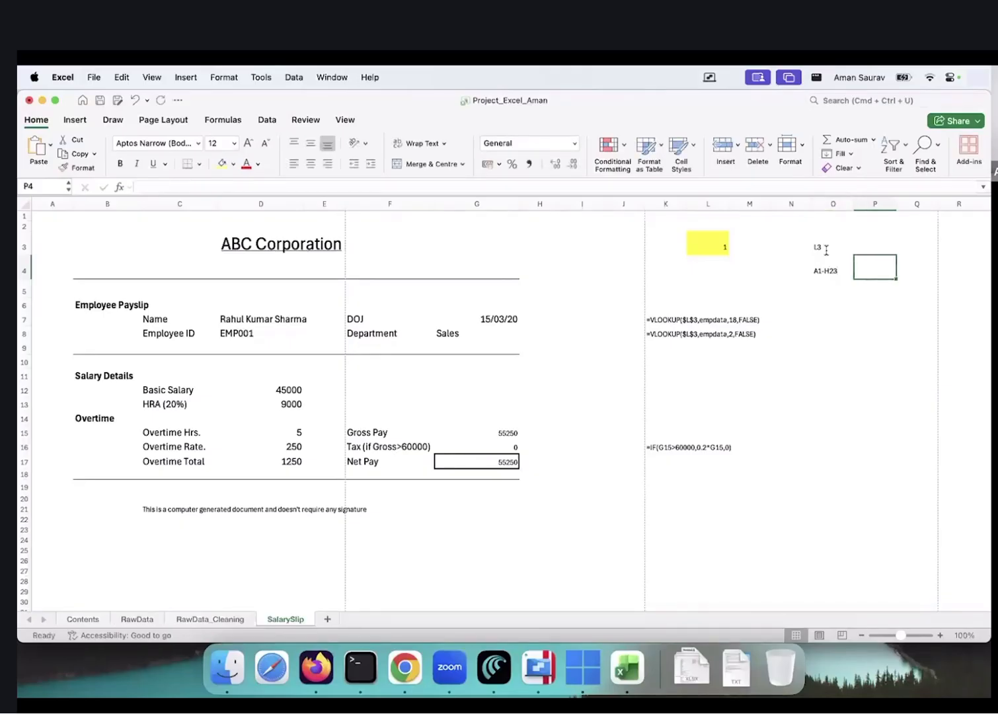
Switch from Excel to the Copilot chat in Chrome
key(ctrl+Right)
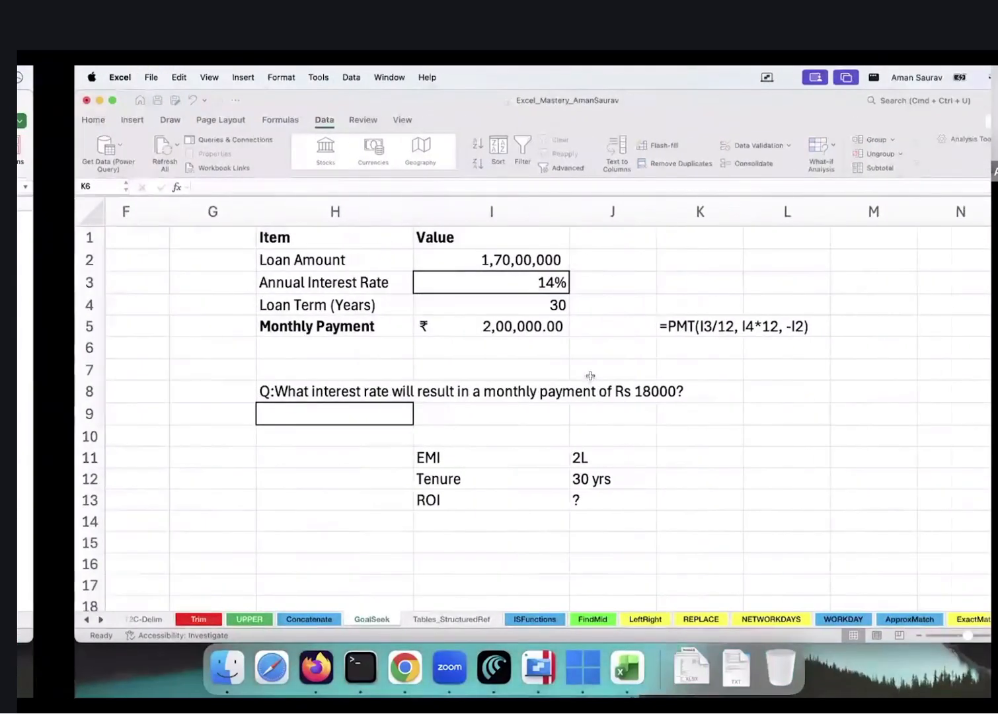
key(ctrl+Left)
key(super+Tab)
key(super+Tab)
key(super+shift+Tab)
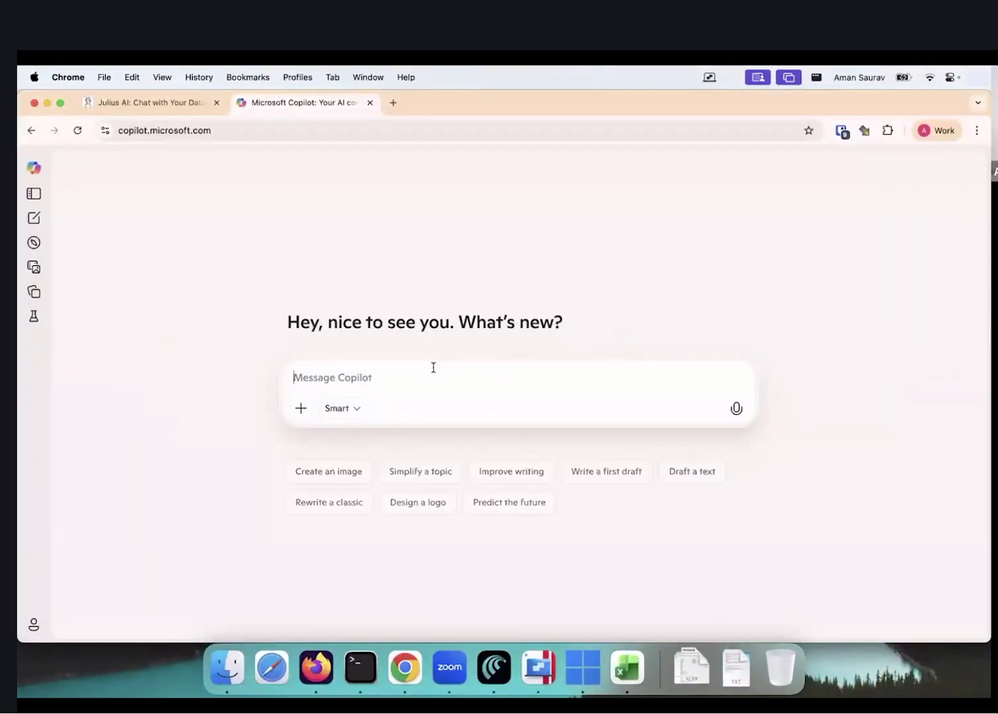
Draft a Mac Excel VBA request: cycle the cell 1 to 20, print A1:H23 as one-page A4 PDF
text(i wna)
key(BackSpace)
key(BackSpace)
text(ant sq)
key(BackSpace)
key(BackSpace)
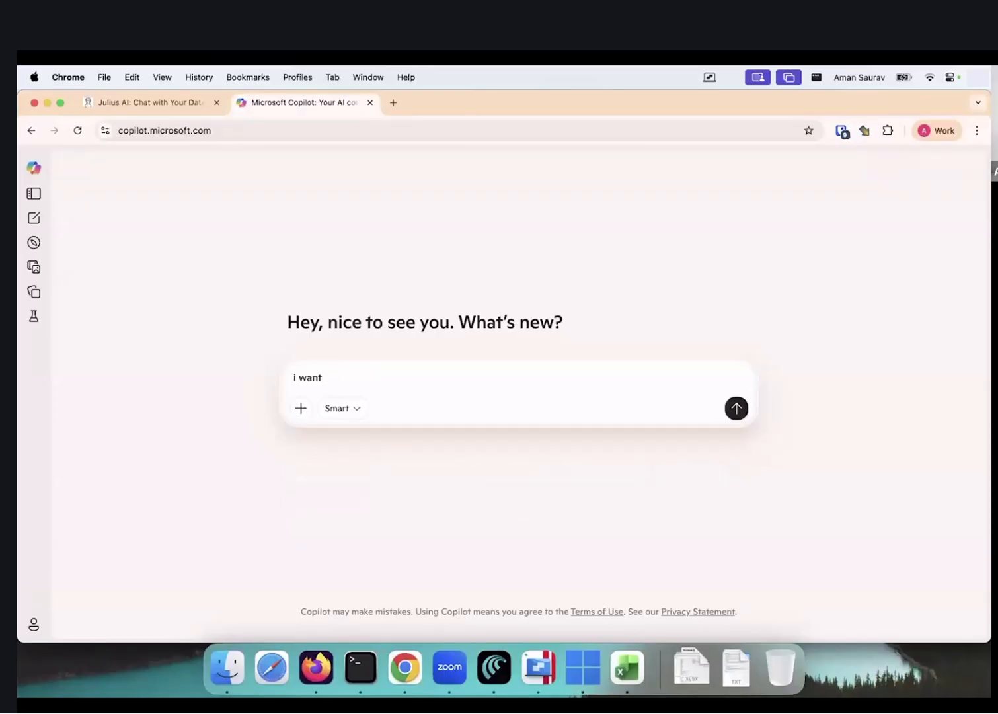
text(macro)
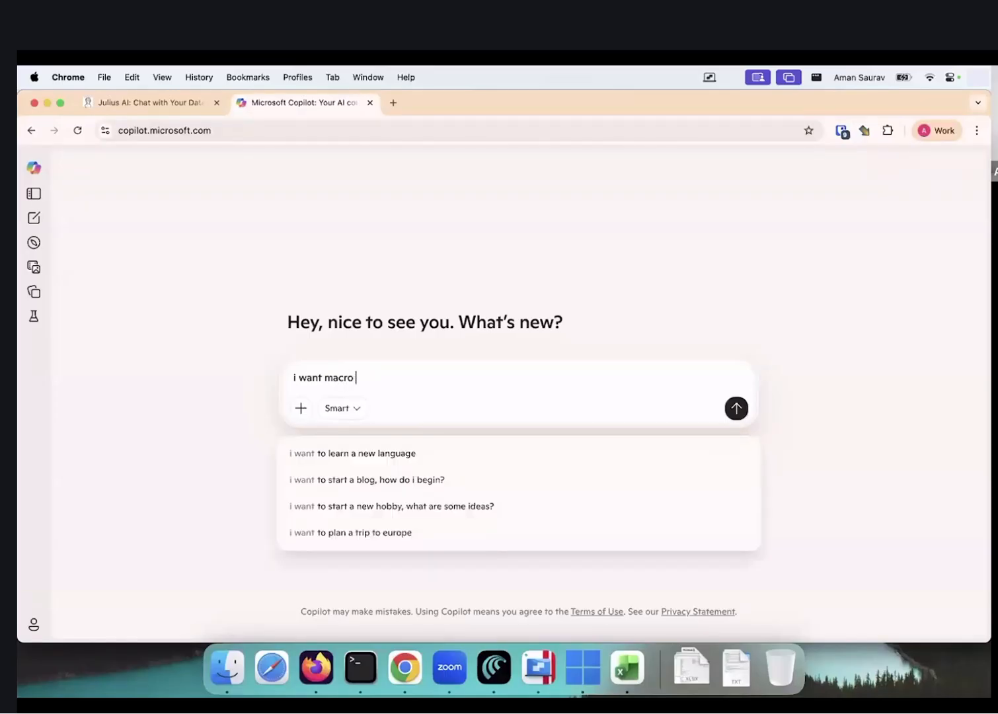
text( for vba)
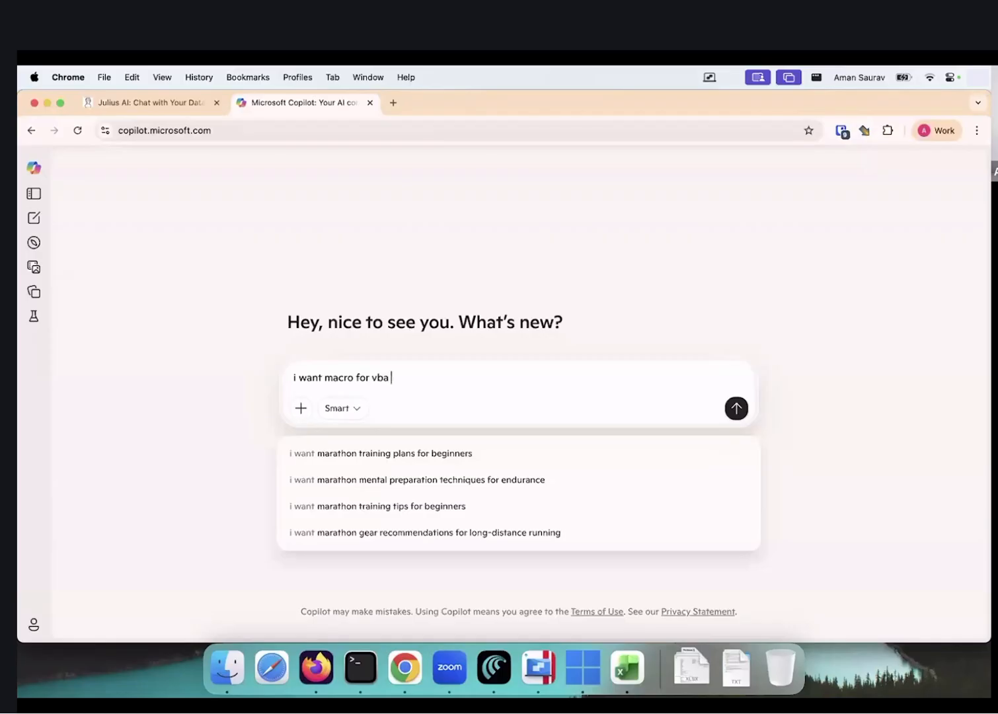
text( excel mac)
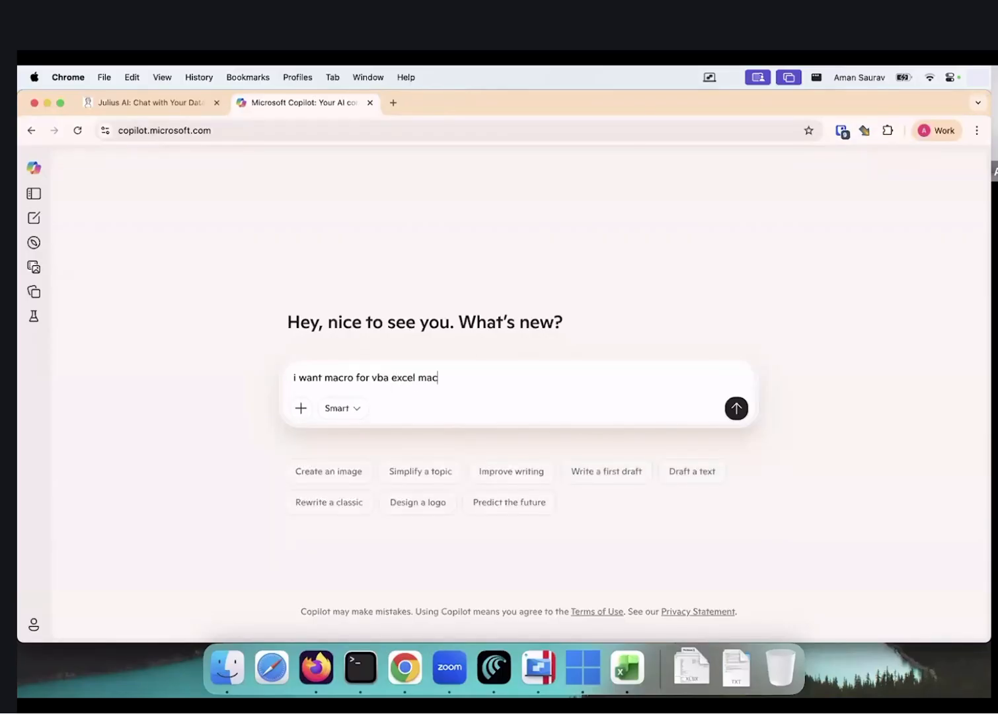
text(, which d)
text(oes )
text(too)
key(BackSpace)
key(BackSpace)
text(wo things.)
key(shift+Return)
text(1. cycles I)
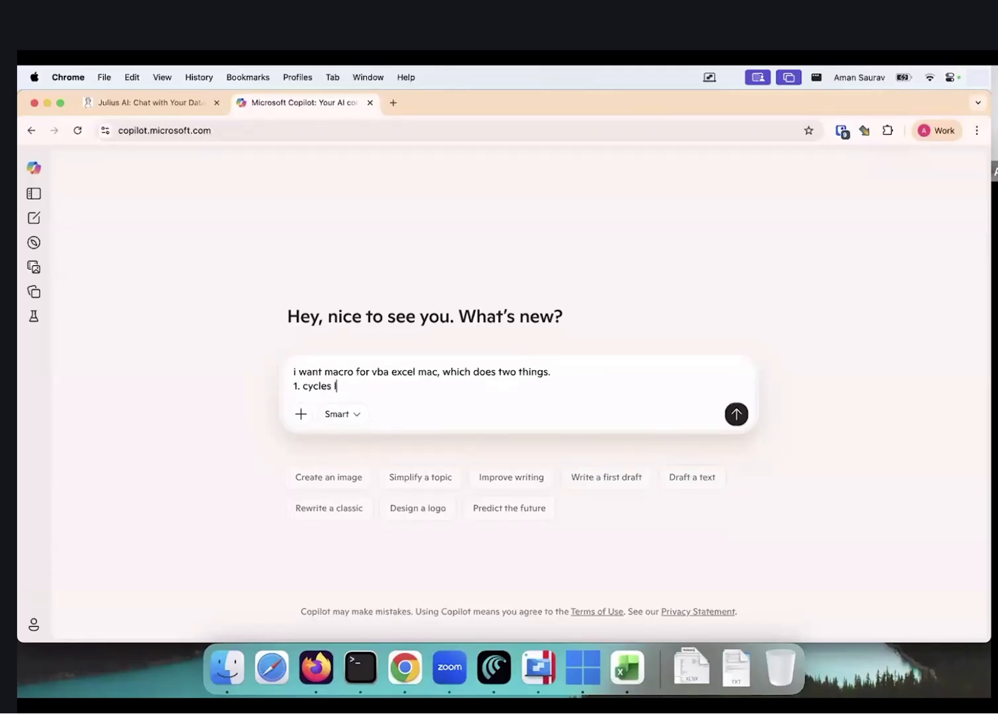
text(3 from 1 upto 20, in intervals of 1)
key(shift+Return)
text(2. prints fgrom)
key(BackSpace)
key(BackSpace)
key(BackSpace)
key(BackSpace)
text(rom a1:h23 )
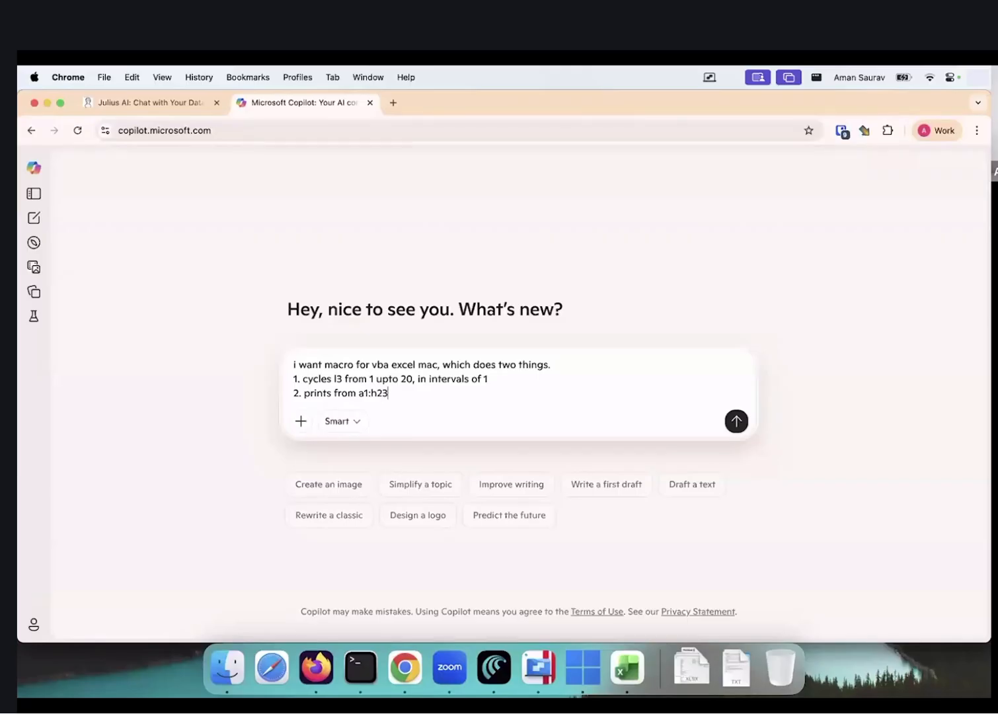
text(as a pdf, fitted in a single )
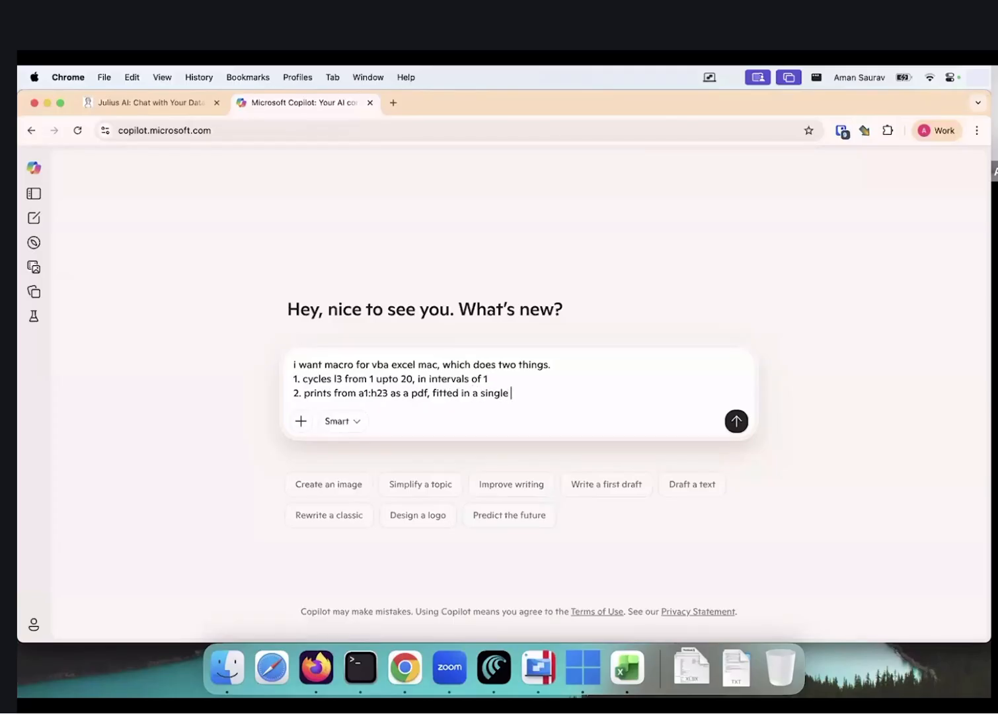
text(a4 page.)
Add 'and' to item 1, correct its cell reference to L3, and return to Excel
click(488, 379)
text(and)
key(super+Left)
key(Right)
key(Right)
key(Right)
key(Right)
key(Right)
key(Right)
key(Right)
key(Right)
key(Delete)
text(L)
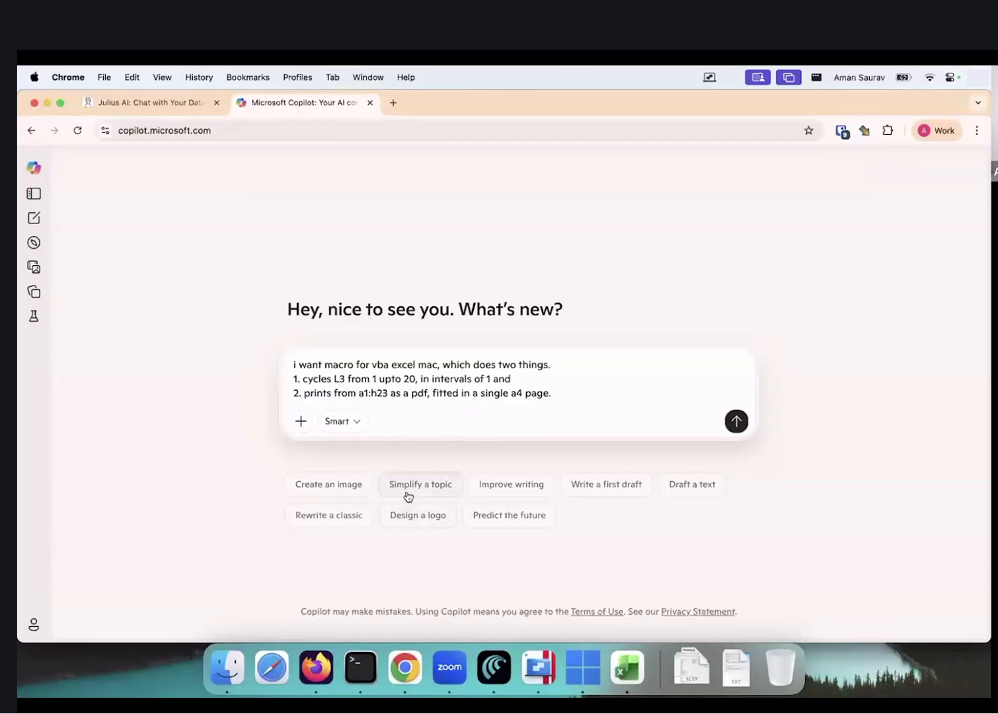
key(super+Tab)
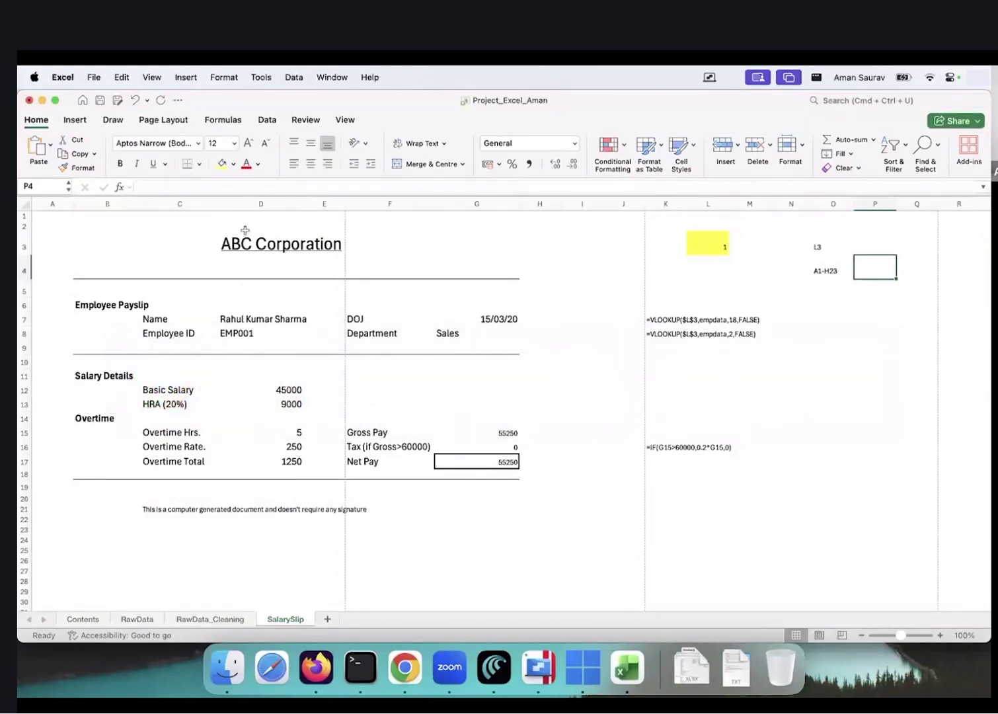
Check the employee name in D7, then start a third numbered item in the prompt
click(239, 318)
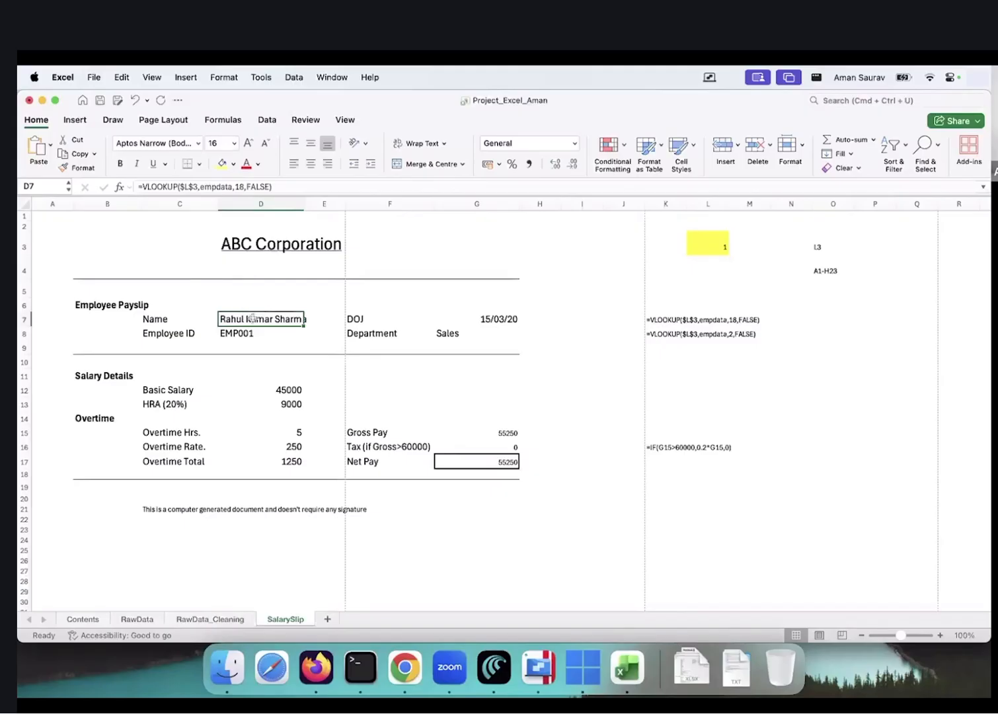
key(super+Tab)
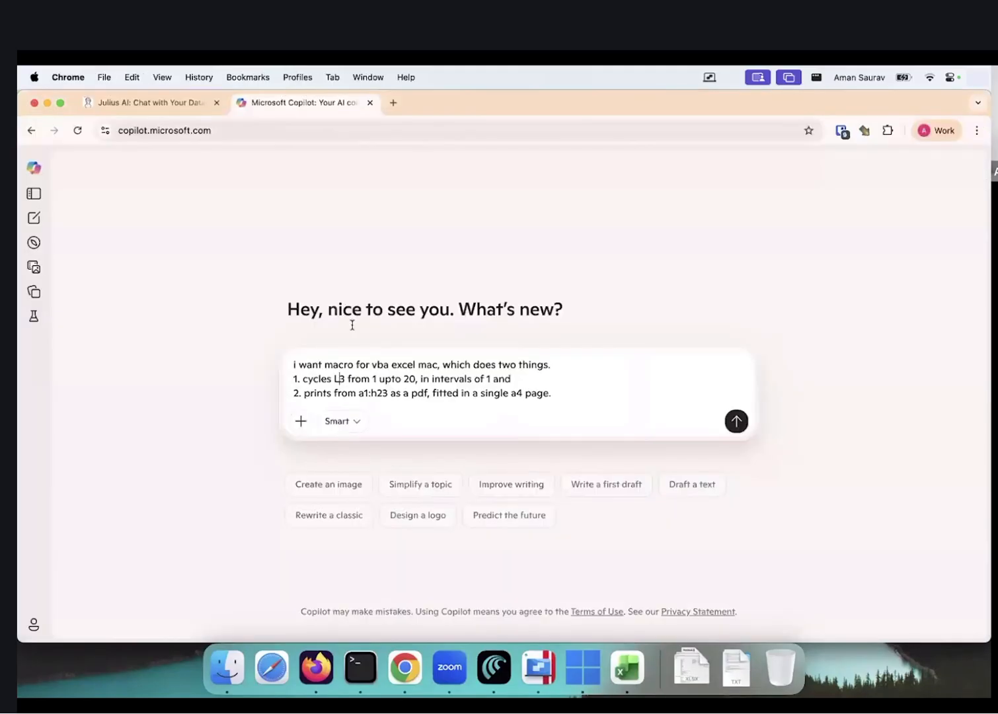
key(super+Down)
key(shift+Return)
text(3.)
Reword the first line to ask for the following things in each loop
key(Up)
key(Up)
key(Up)
key(super+Right)
key(Left)
key(alt+Left)
key(Left)
key(BackSpace)
key(BackSpace)
text(he followin things)
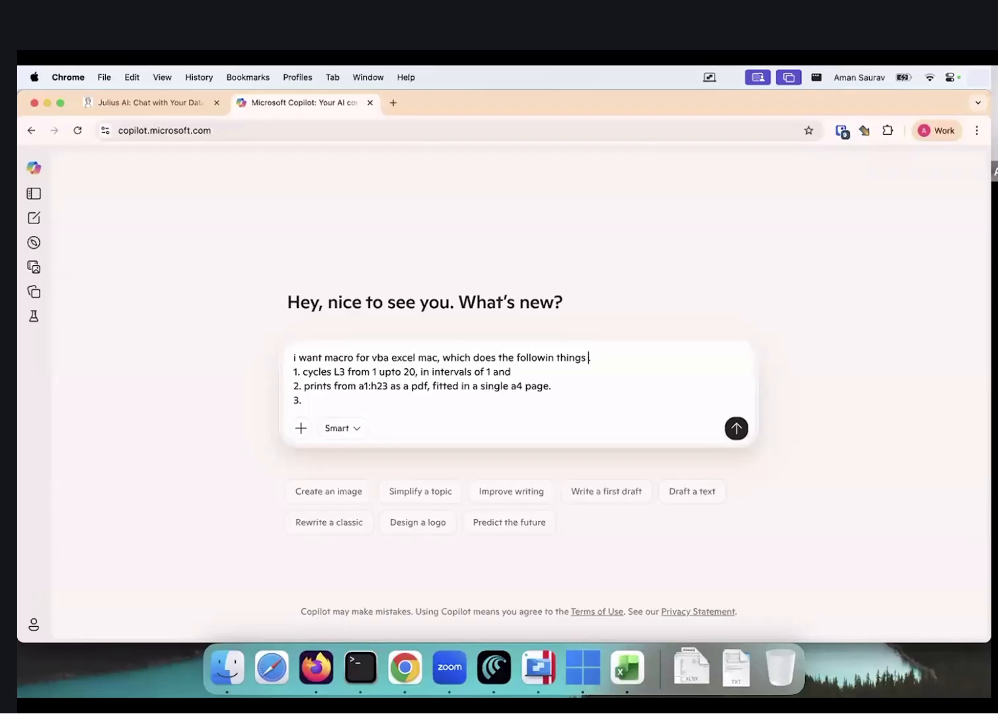
text( in each loop)
Ask that each PDF be named after the text in cell D7, and send the request
key(Down)
key(Down)
key(Down)
text(i want the name of the pdf to)
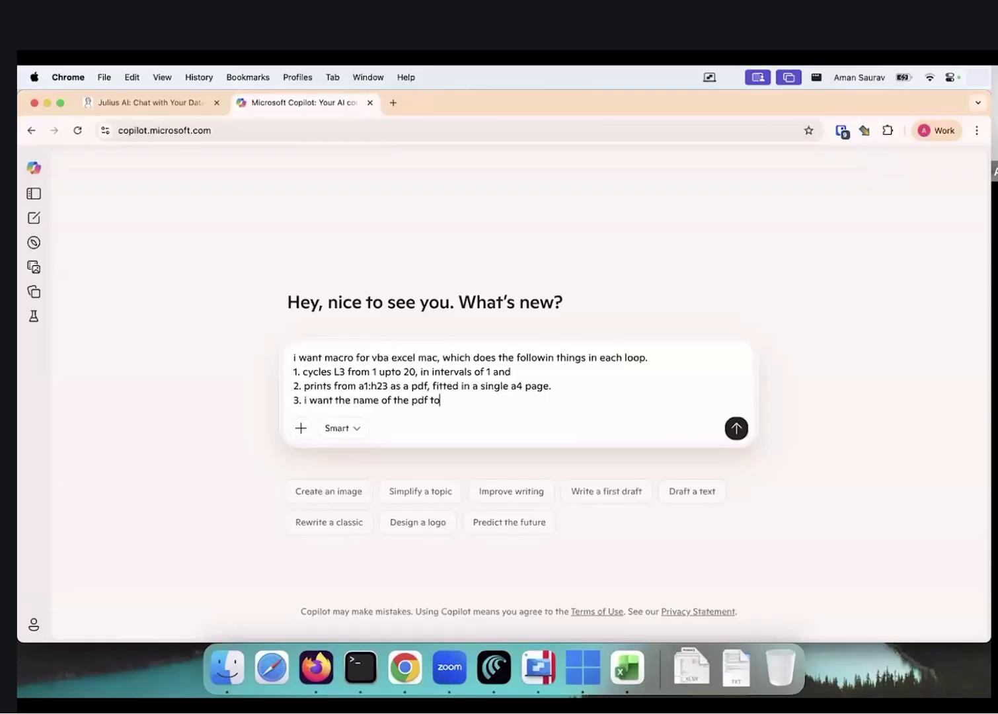
text( be the value)
key(BackSpace)
key(BackSpace)
key(BackSpace)
key(BackSpace)
key(BackSpace)
key(BackSpace)
text(text which is in cell d7)
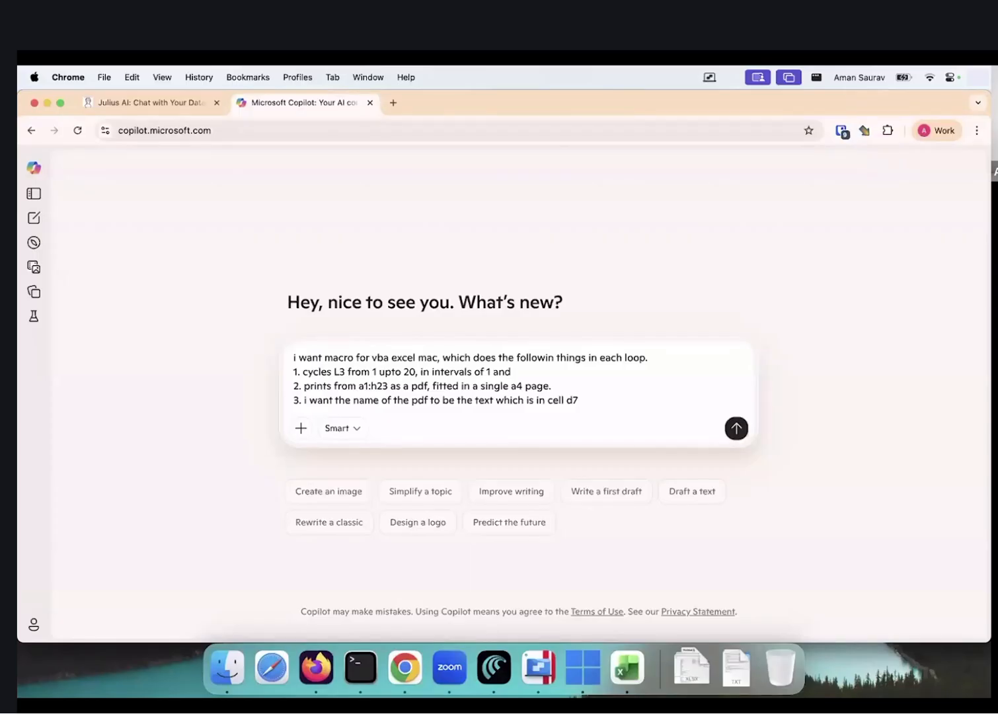
key(shift+Return)
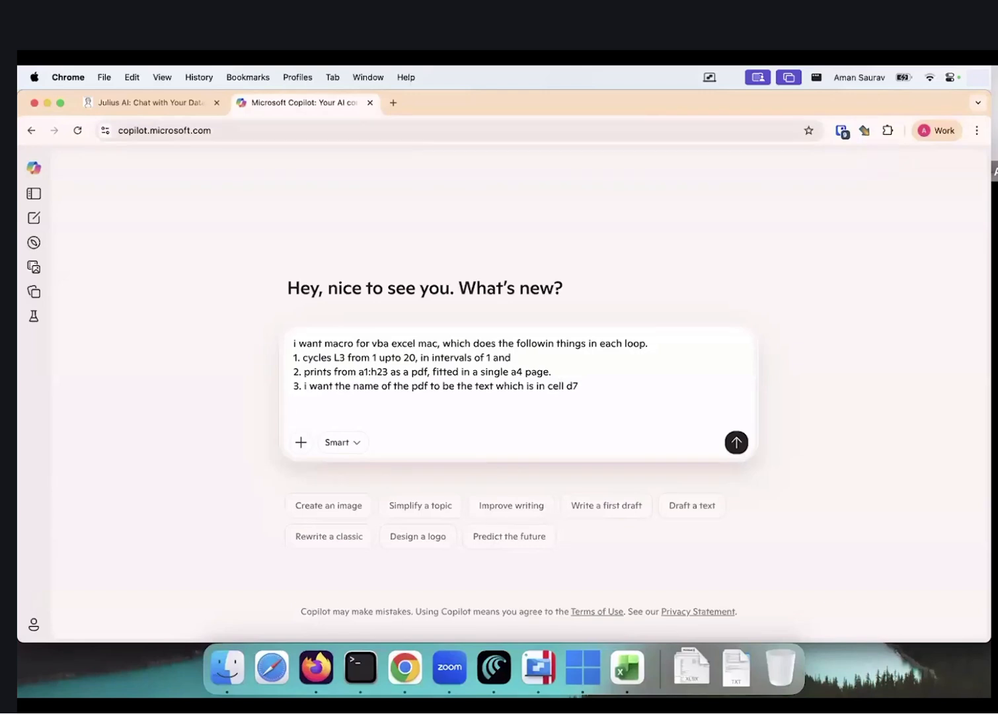
key(Return)
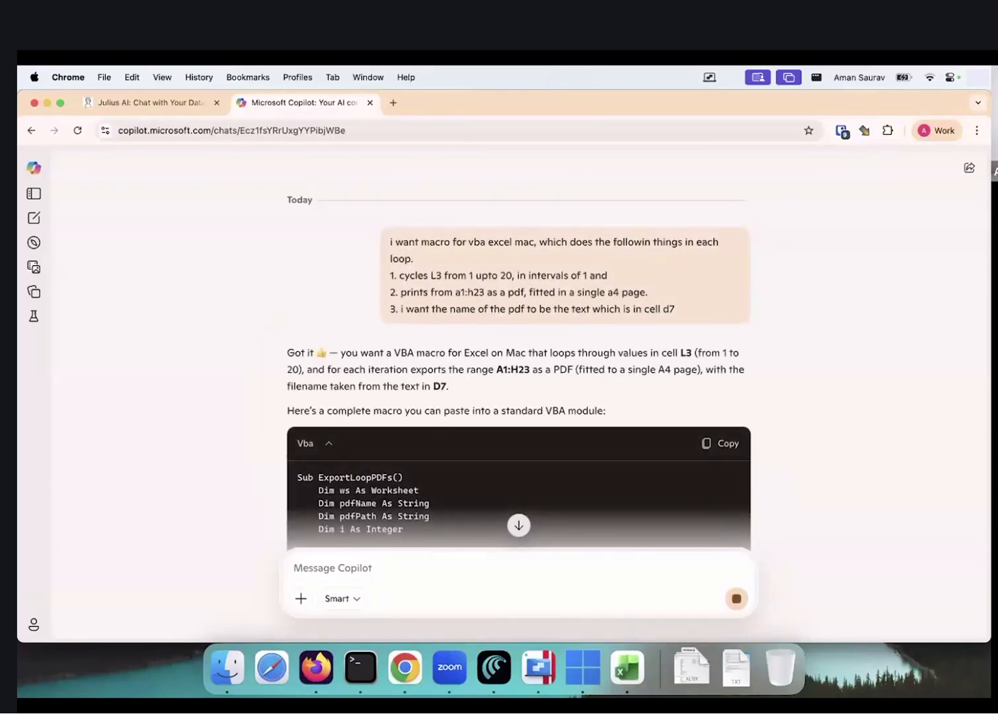
Read through Copilot's ExportLoopPDFs reply and copy its VBA code block
scroll(529, 350, down, 4)
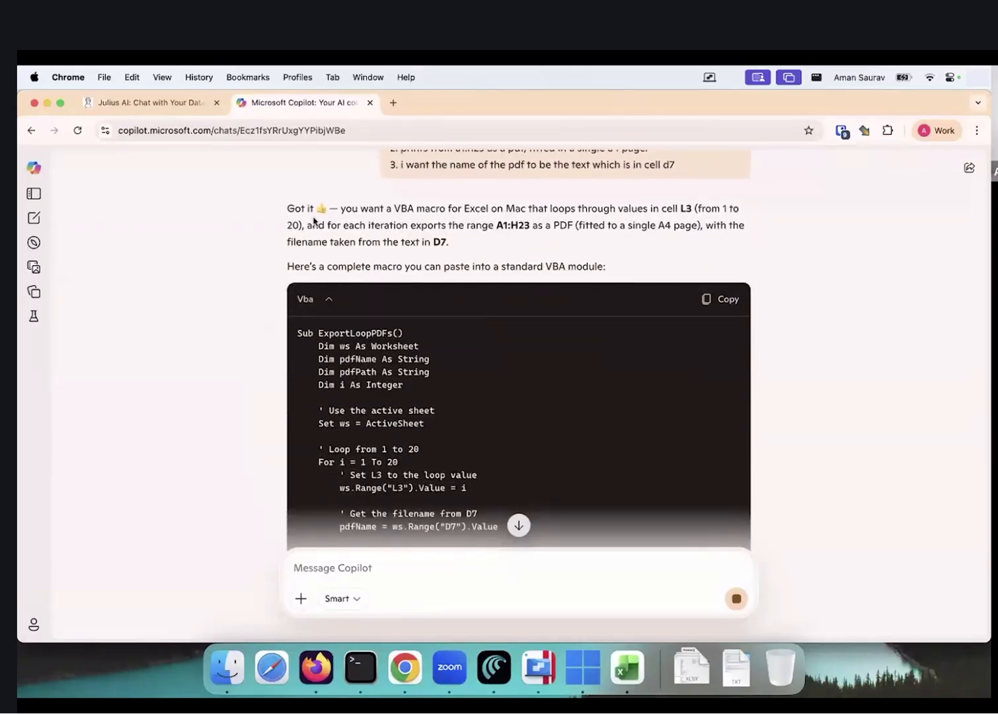
drag(287, 208, 456, 248)
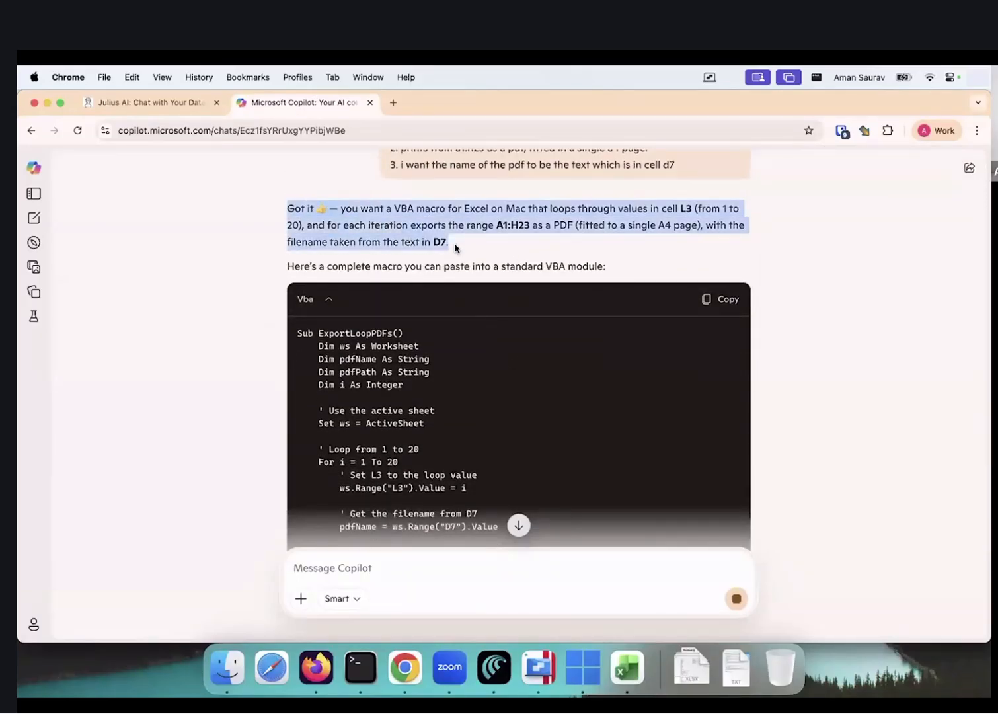
scroll(455, 248, down, 9)
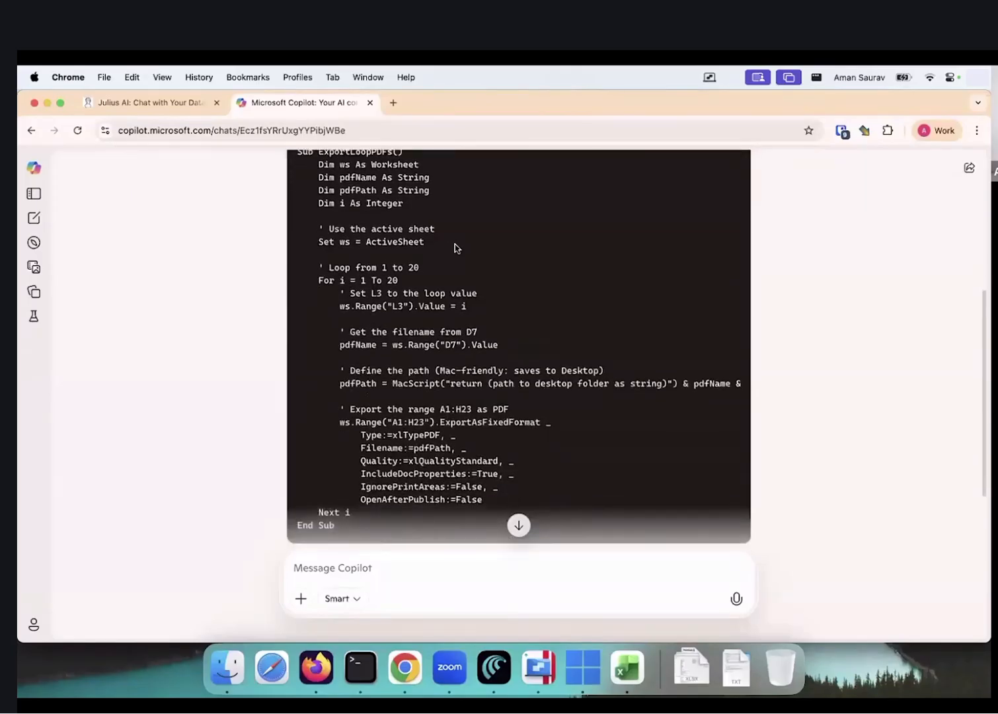
scroll(455, 244, up, 5)
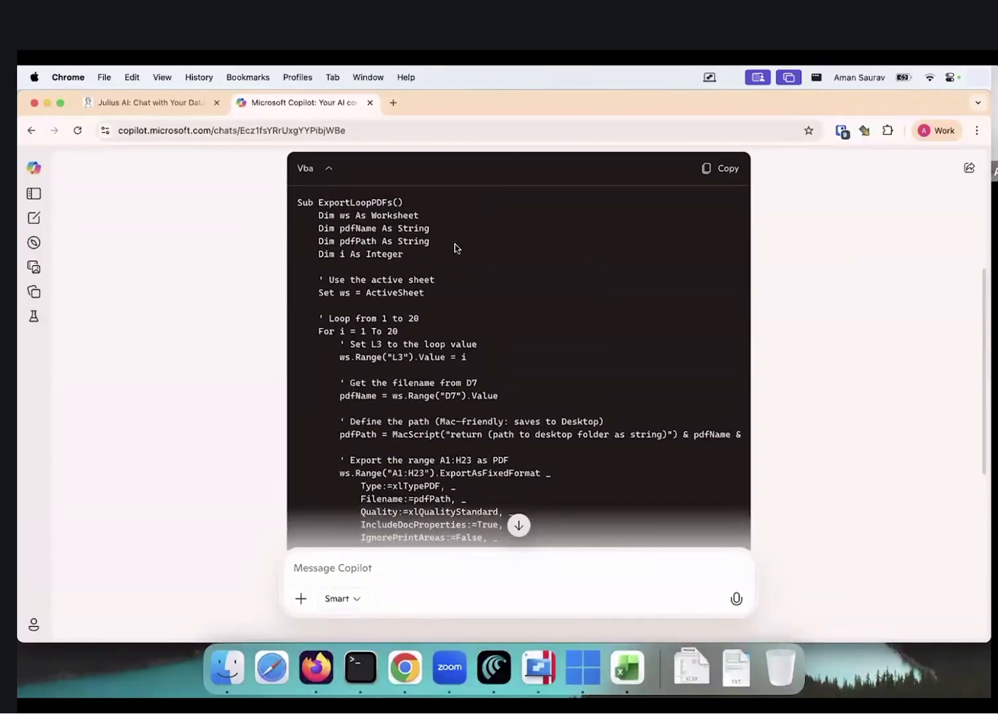
scroll(455, 244, down, 4)
scroll(454, 244, down, 2)
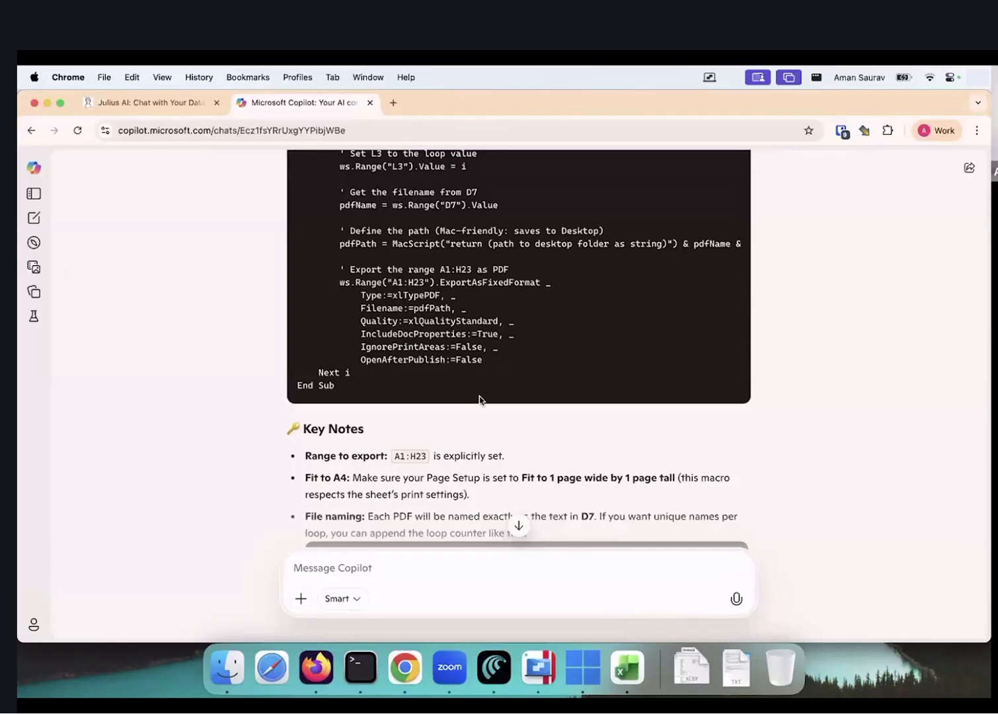
scroll(480, 400, down, 4)
scroll(480, 400, down, 1)
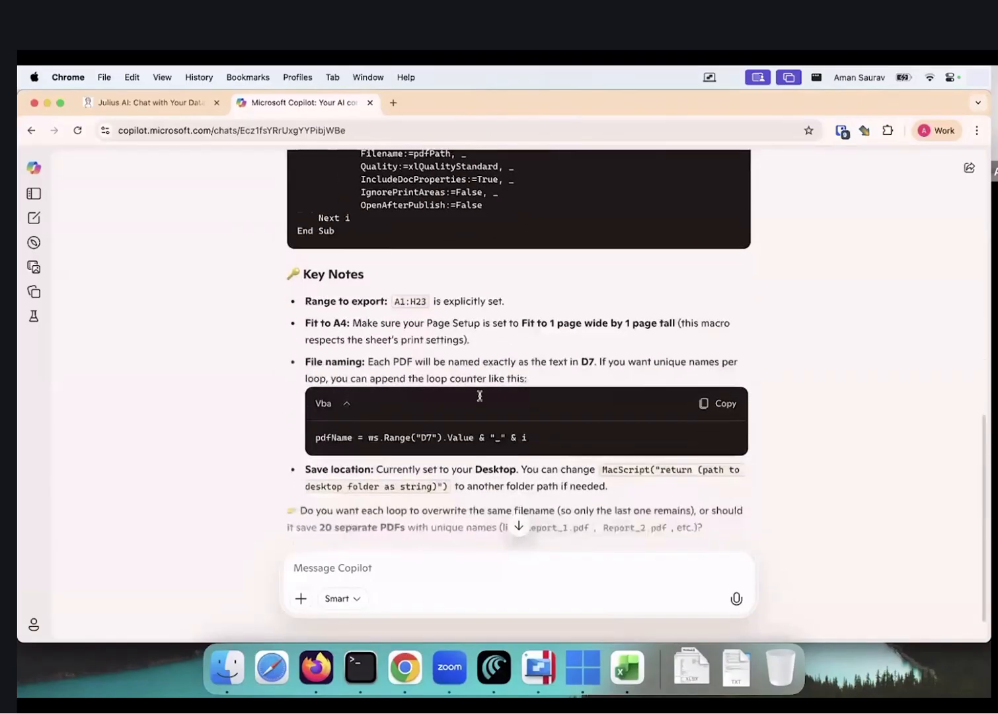
scroll(572, 320, down, 1)
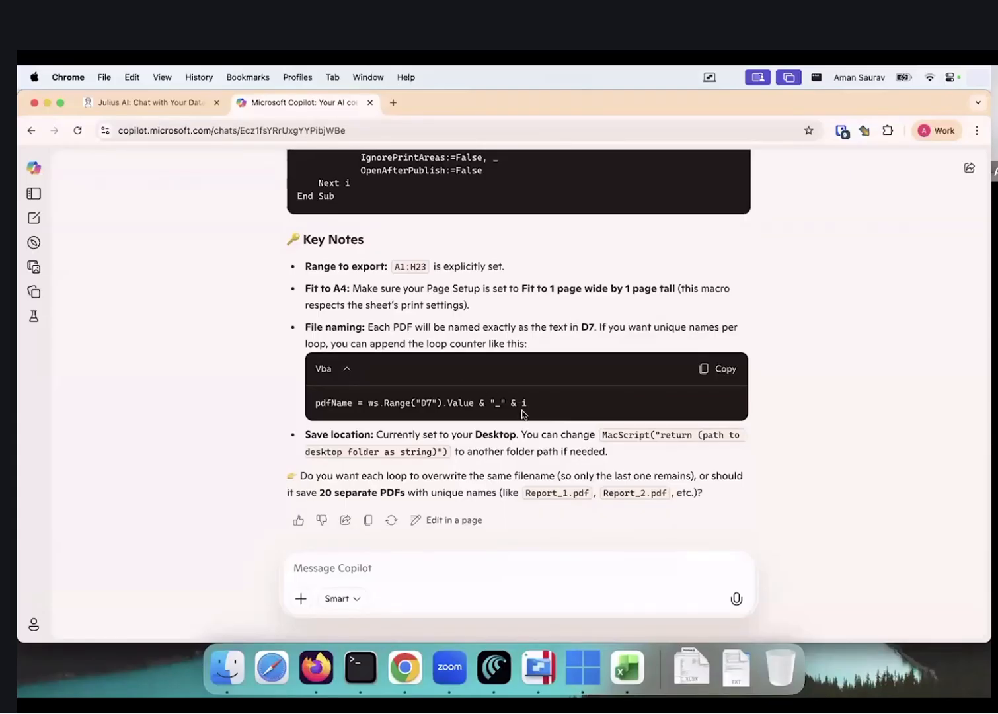
scroll(521, 413, up, 3)
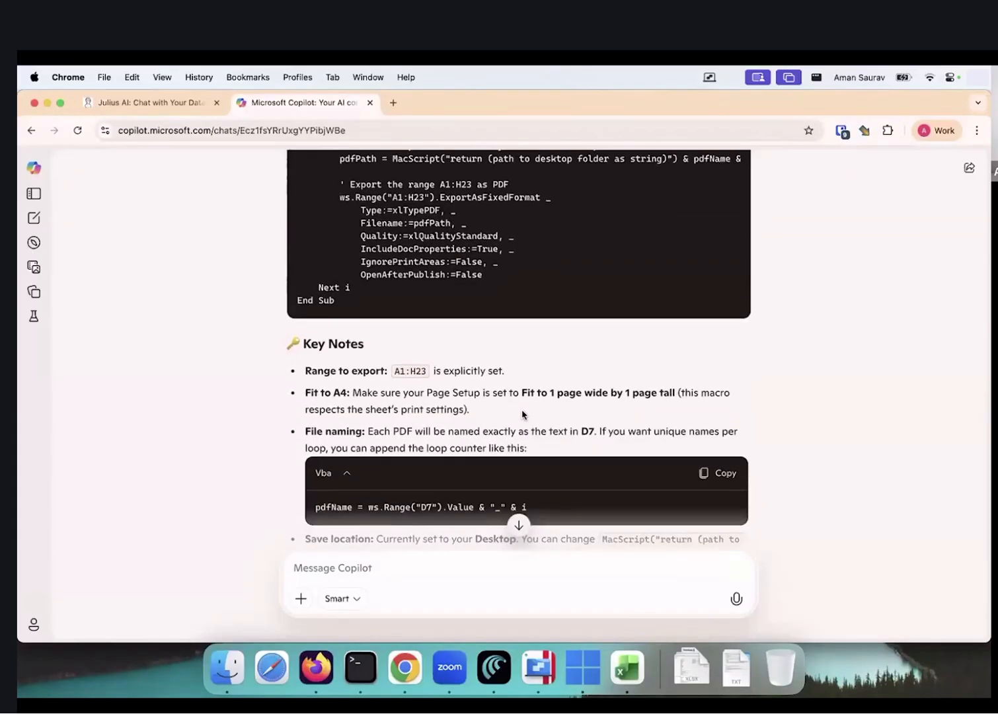
scroll(521, 413, up, 2)
scroll(521, 414, down, 4)
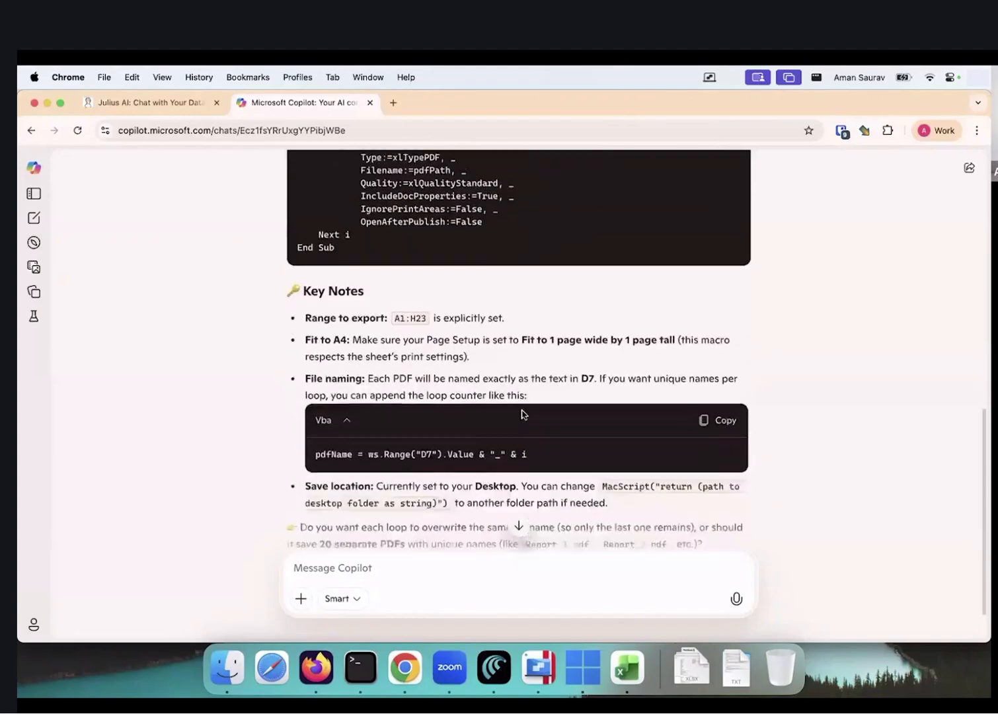
scroll(521, 414, up, 11)
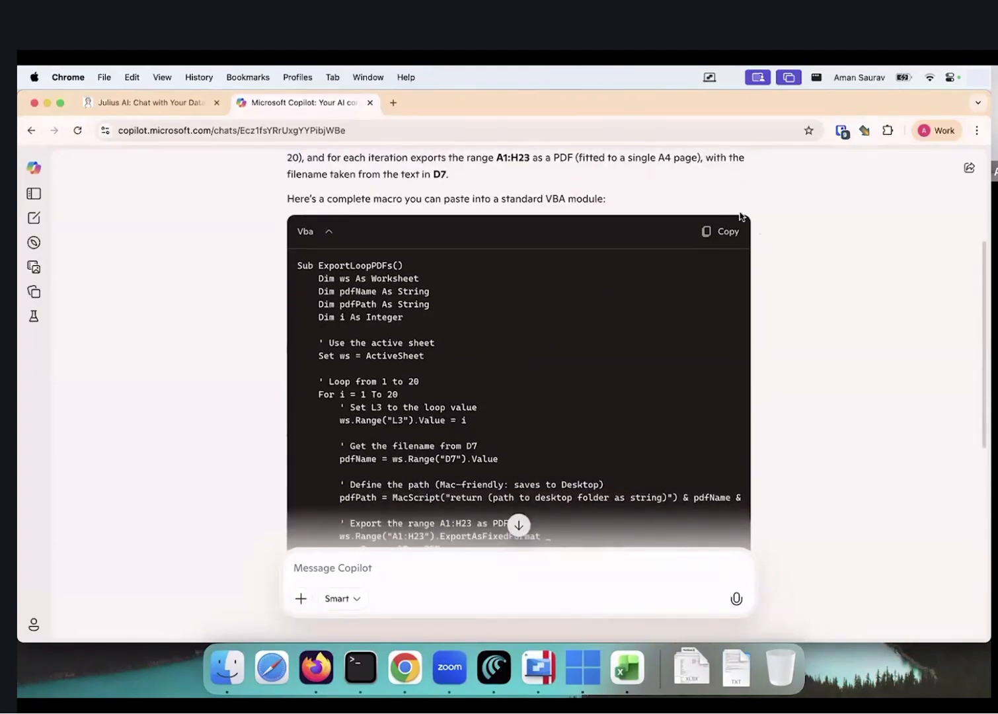
click(721, 230)
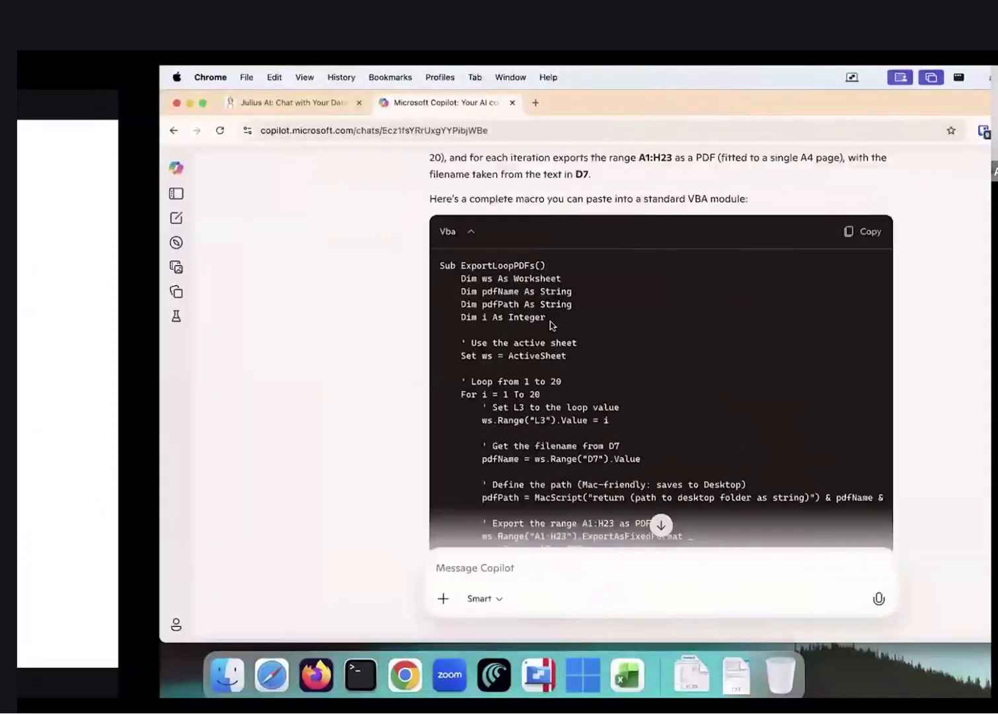
Save the workbook as an Excel Macro-enabled Workbook, Project_Excel_Aman.xlsm
key(super+Tab)
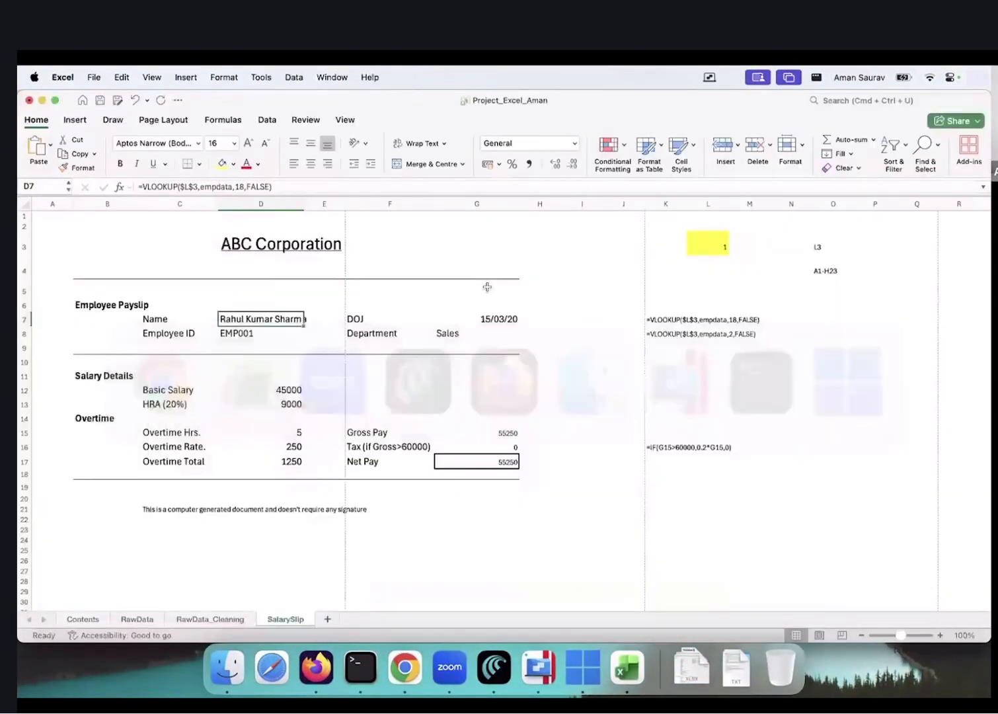
click(486, 291)
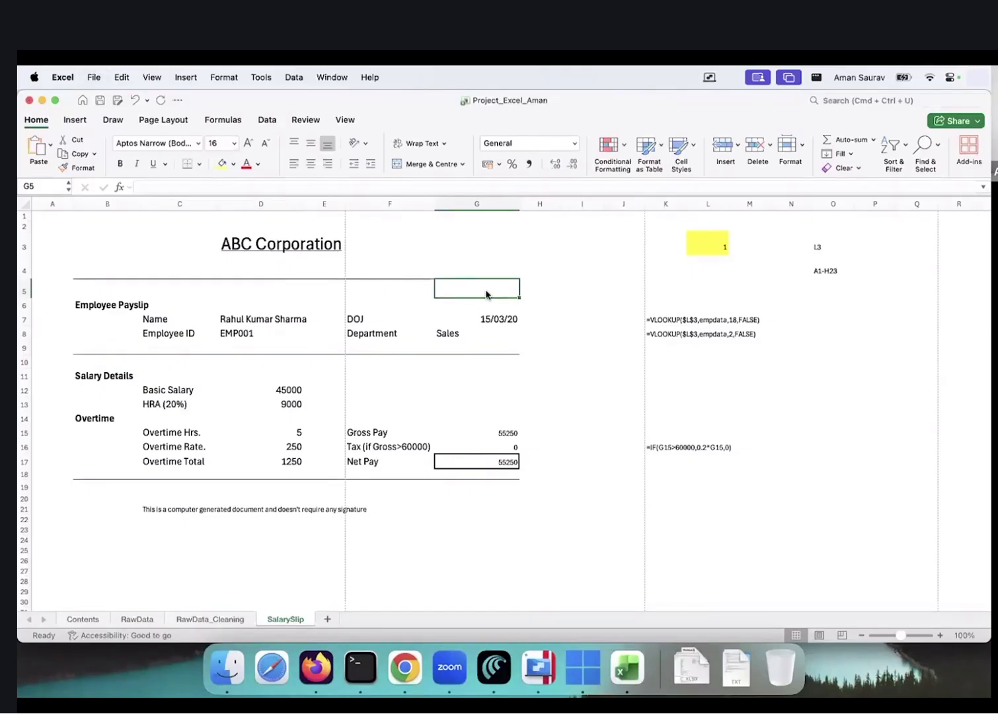
click(94, 77)
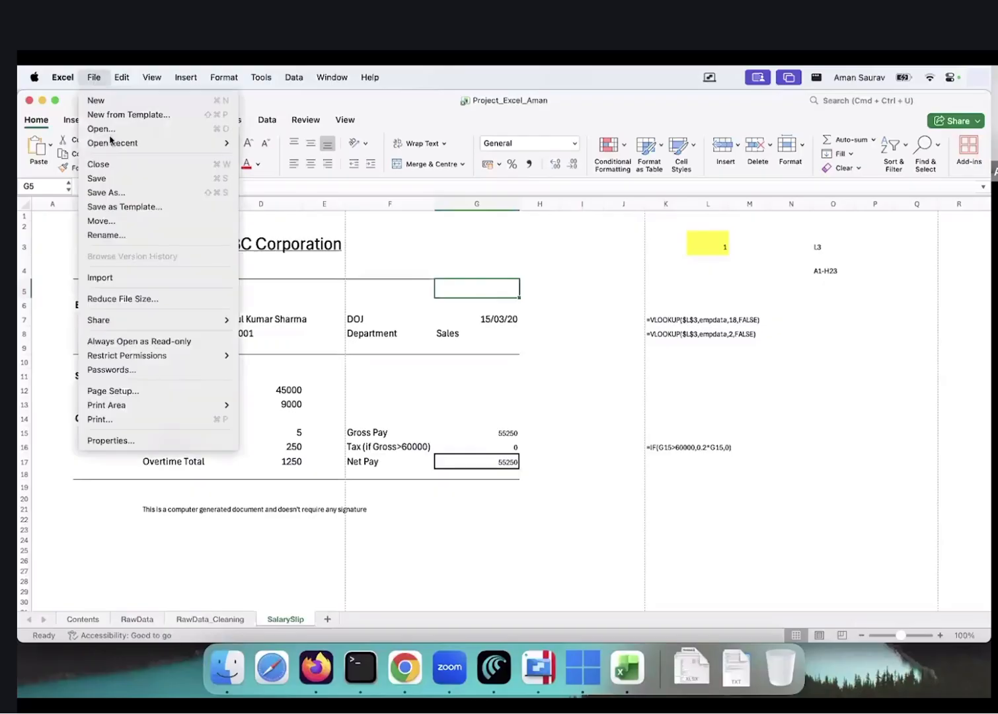
click(132, 193)
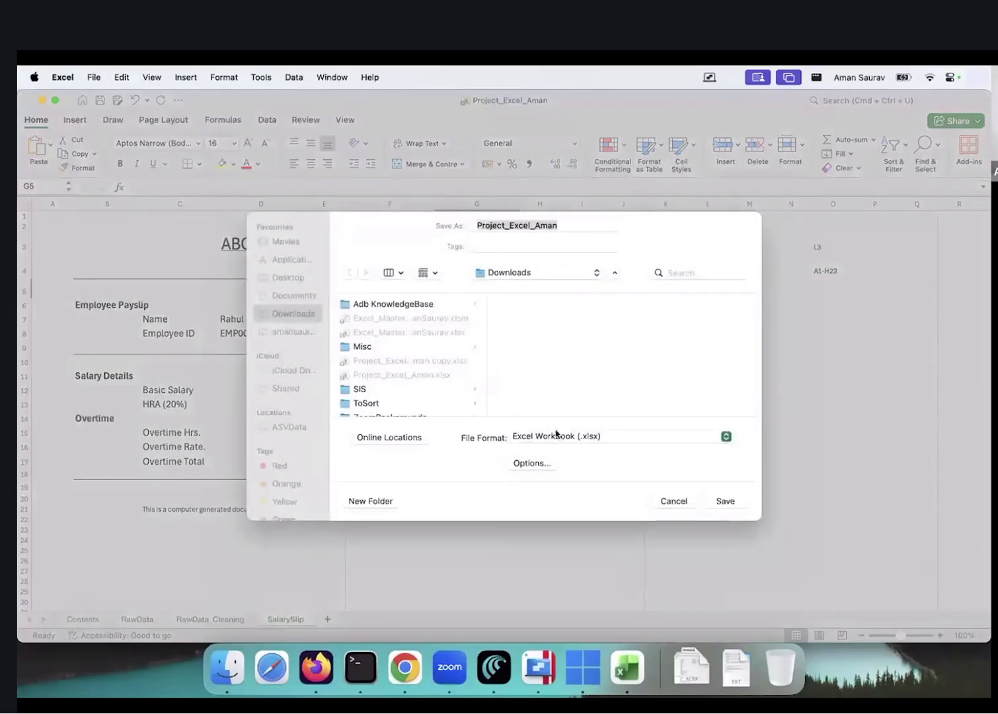
click(555, 435)
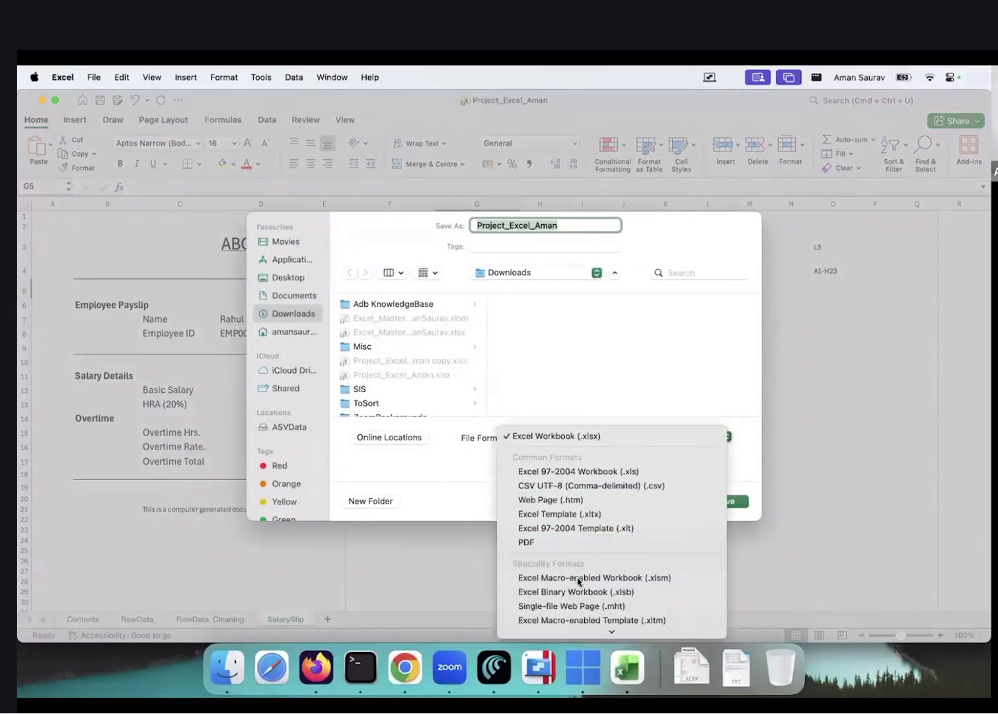
click(577, 578)
click(724, 500)
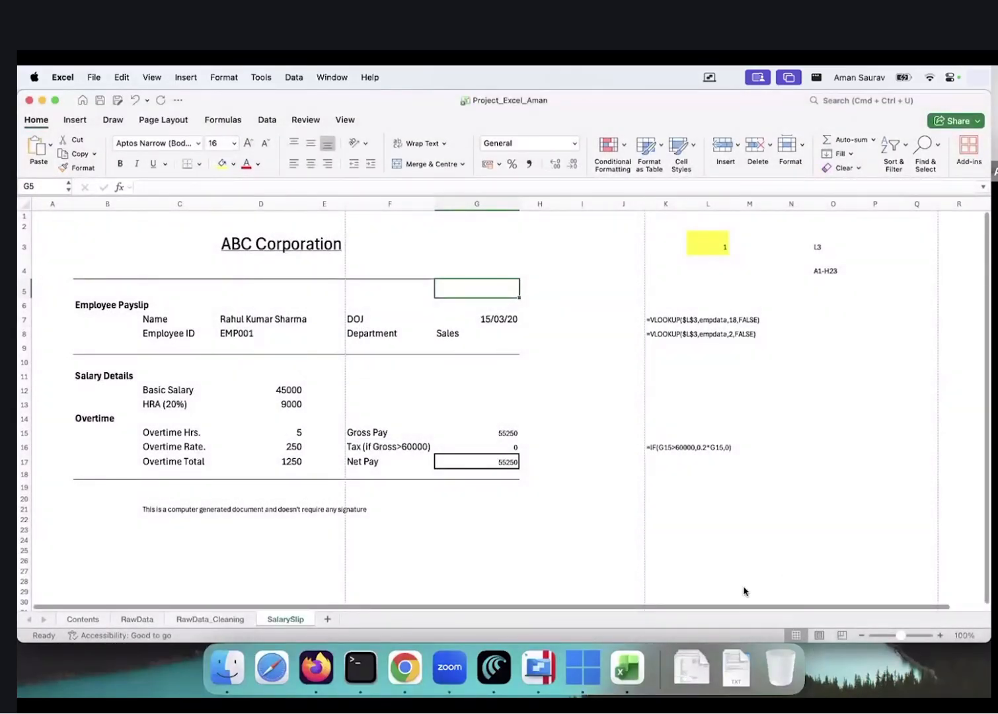
Confirm Project_Excel_Aman.xlsm is listed in Downloads in Finder, then return to the workbook
click(687, 666)
click(740, 238)
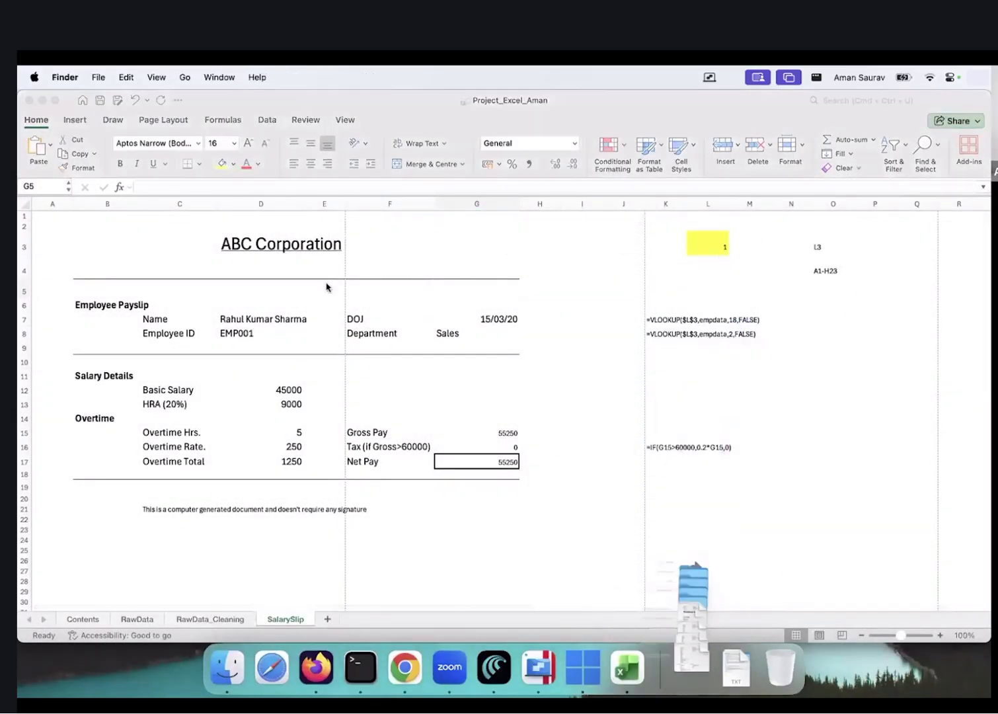
drag(349, 435, 347, 189)
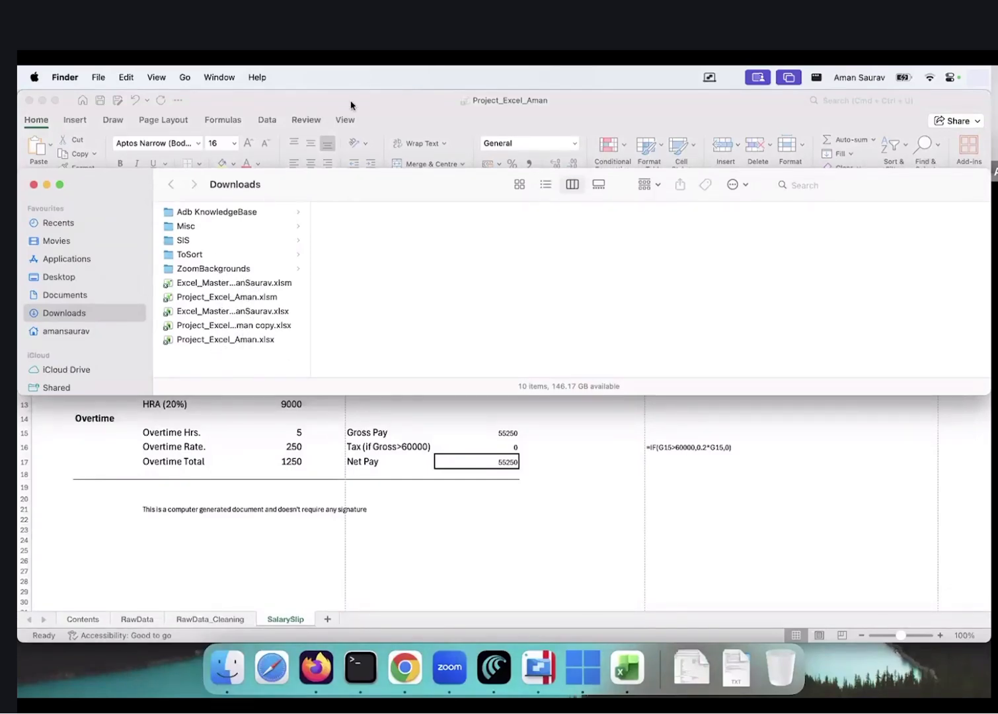
click(373, 106)
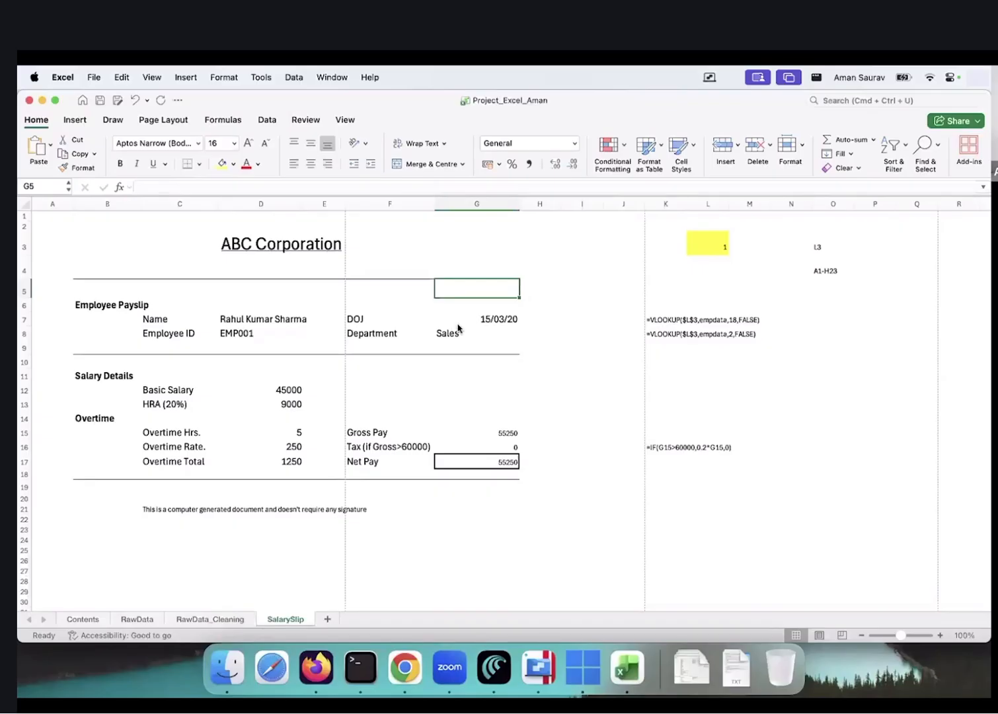
Replace Module1's code with the copied ExportLoopPDFs macro in the VBA editor
key(alt+F11)
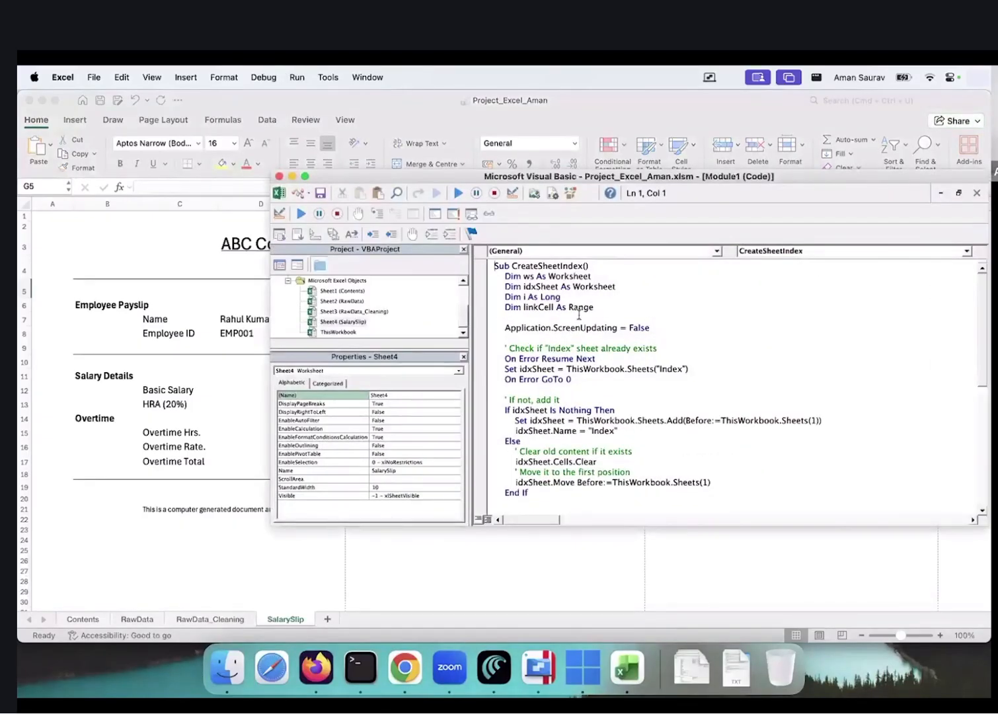
click(632, 327)
key(super+a)
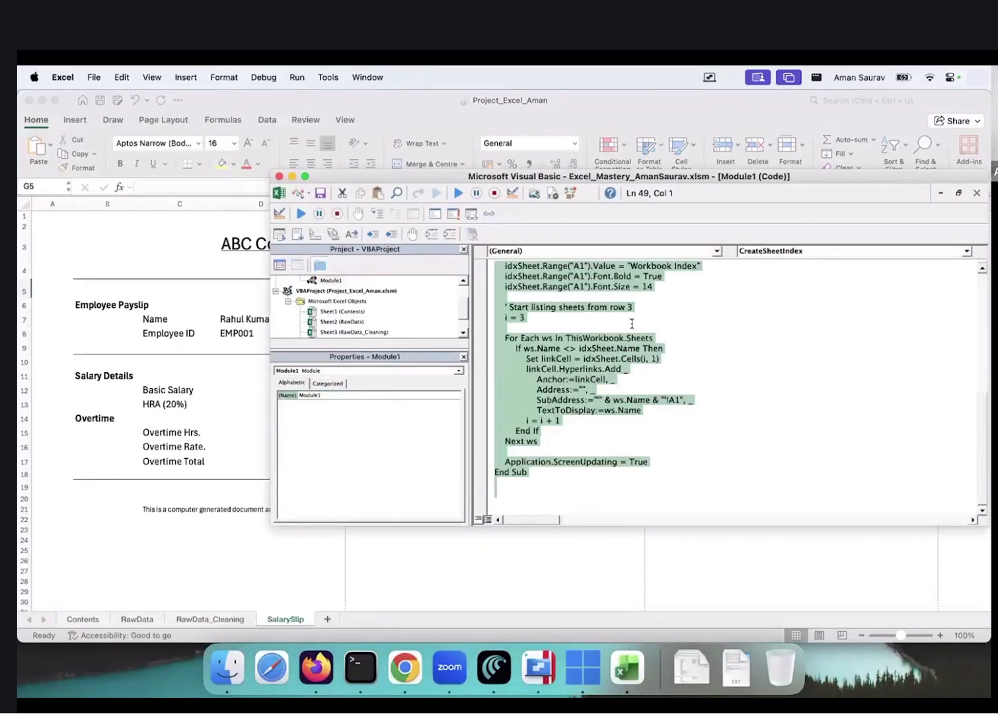
key(super+v)
Review the macro's 1-to-20 loop and A1:H23 export line, then close the GoalSeek workbook
scroll(584, 382, up, 3)
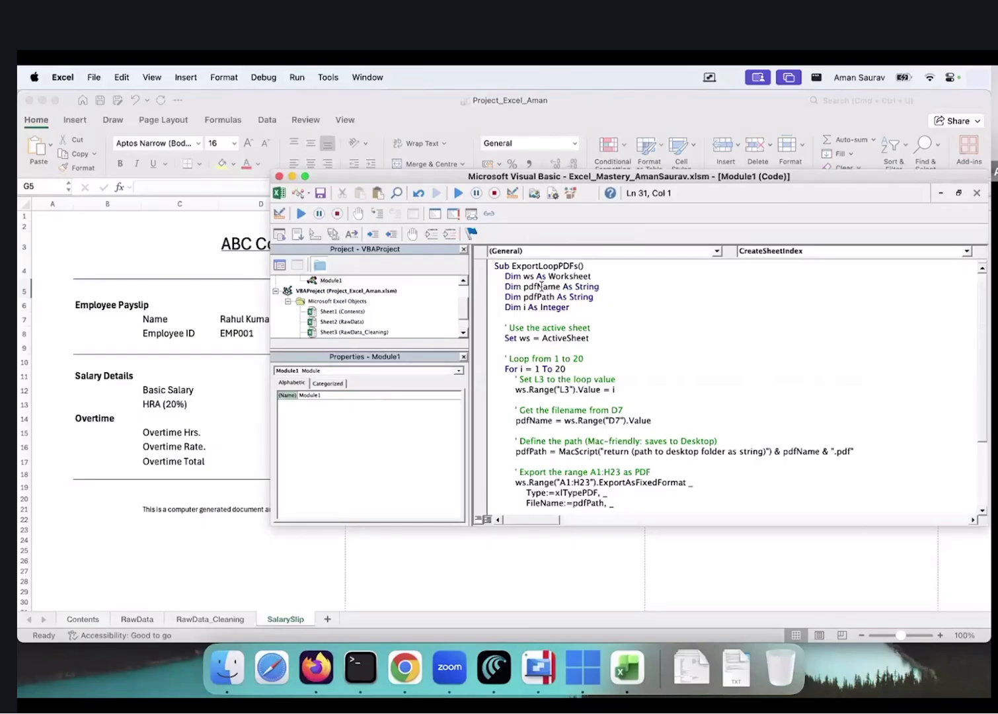
scroll(560, 307, down, 1)
scroll(544, 296, up, 1)
drag(534, 358, 584, 358)
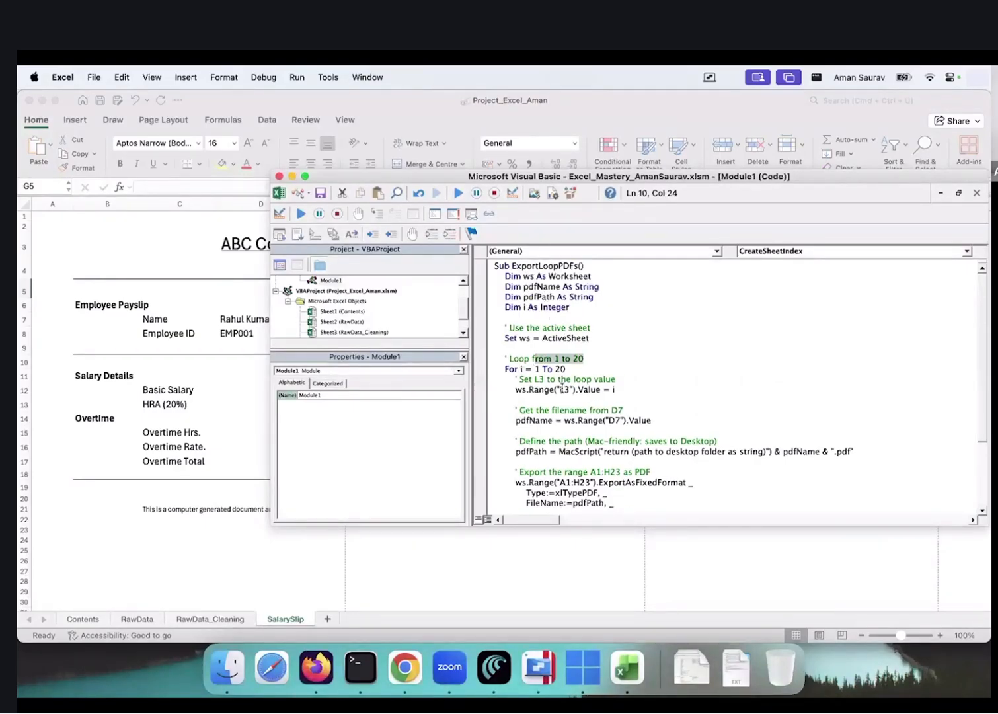
scroll(561, 389, down, 1)
drag(551, 450, 663, 451)
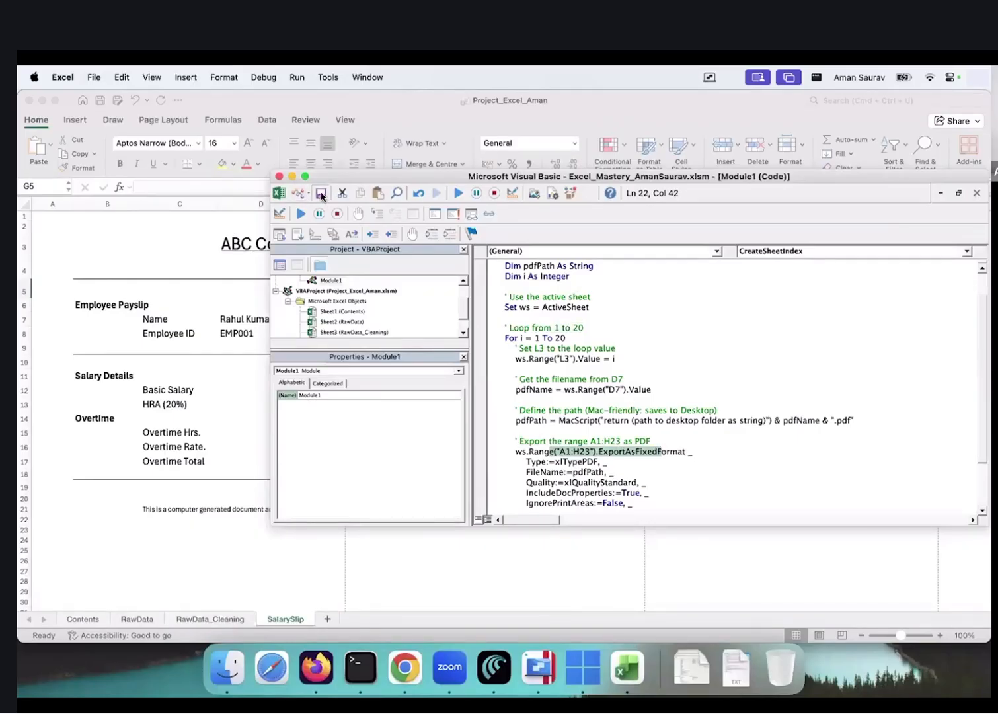
key(ctrl+Right)
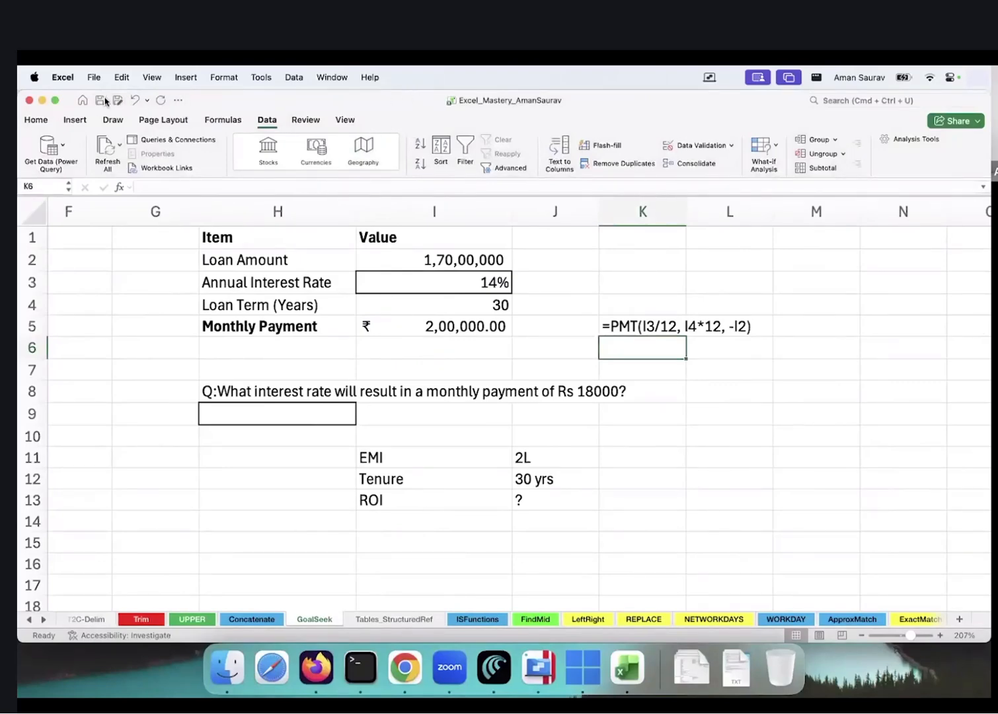
click(30, 101)
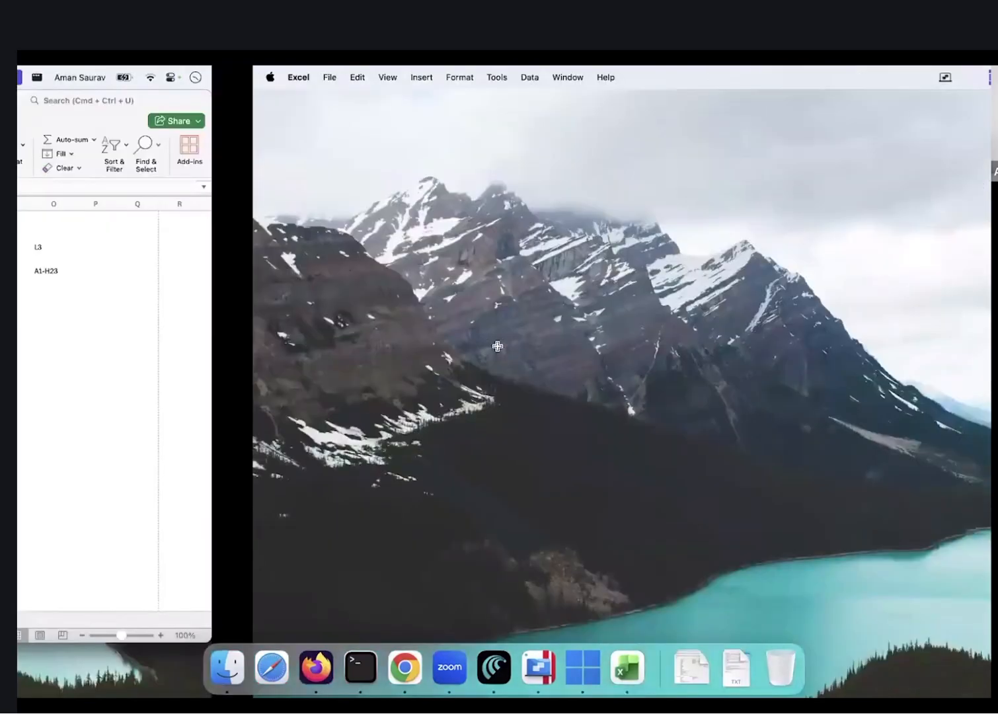
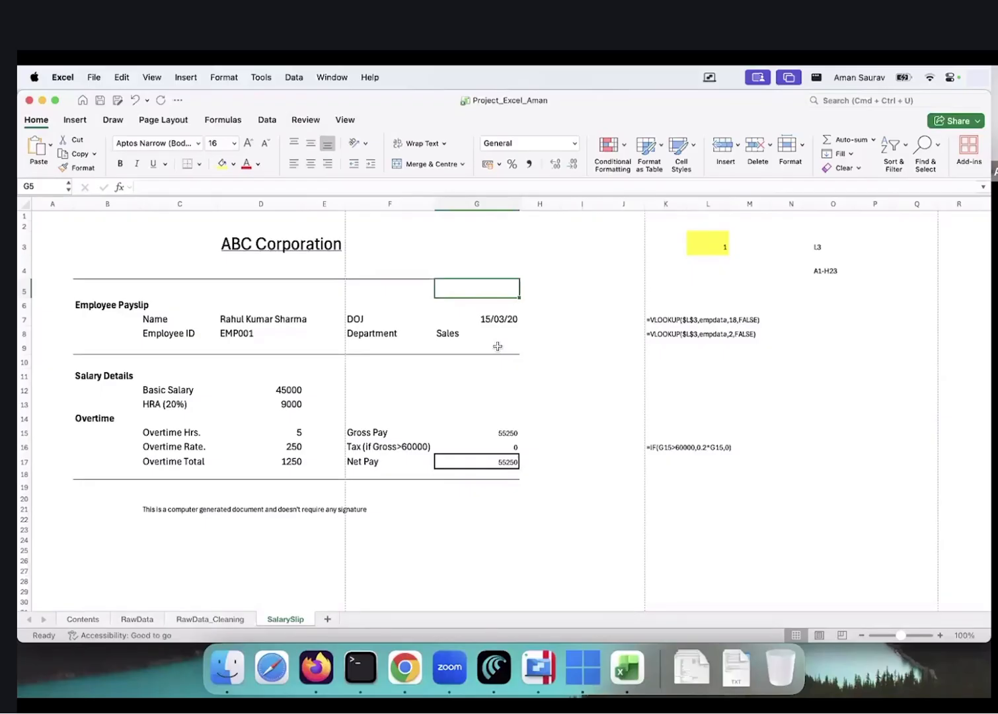
Insert a new module in the VBA editor and paste the ExportLoopPDFs macro into it
click(604, 381)
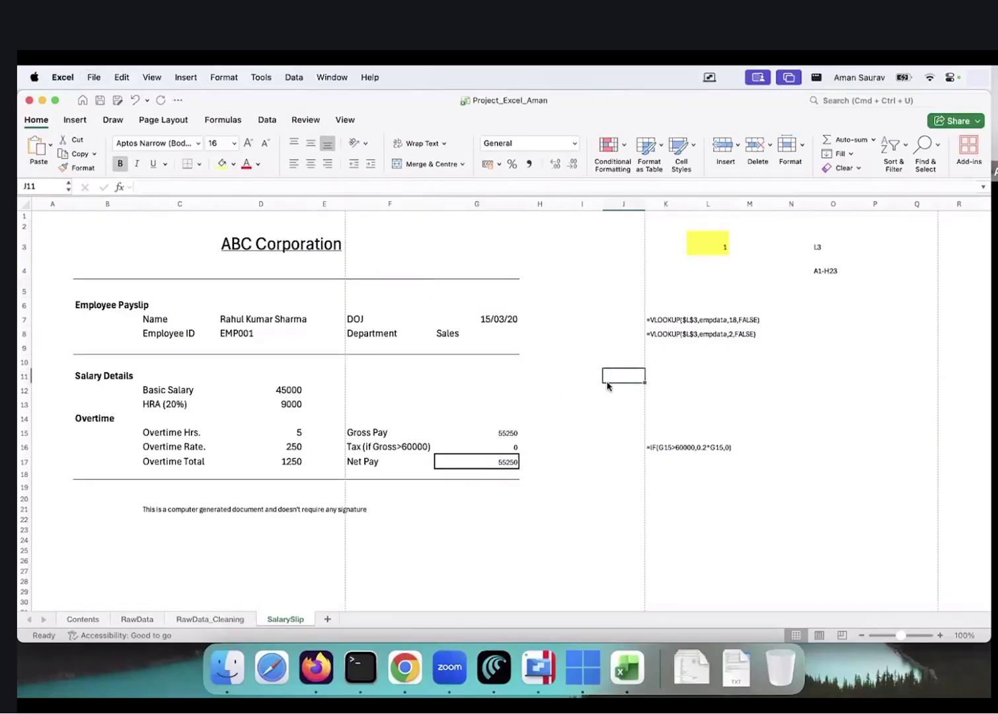
key(alt+F11)
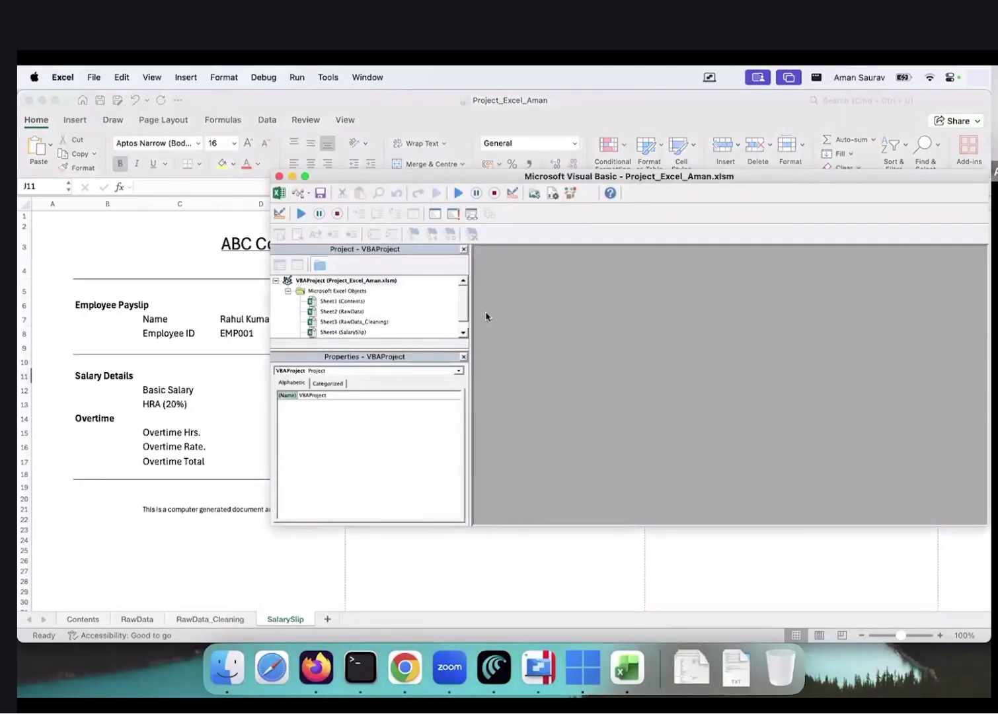
click(187, 77)
click(198, 114)
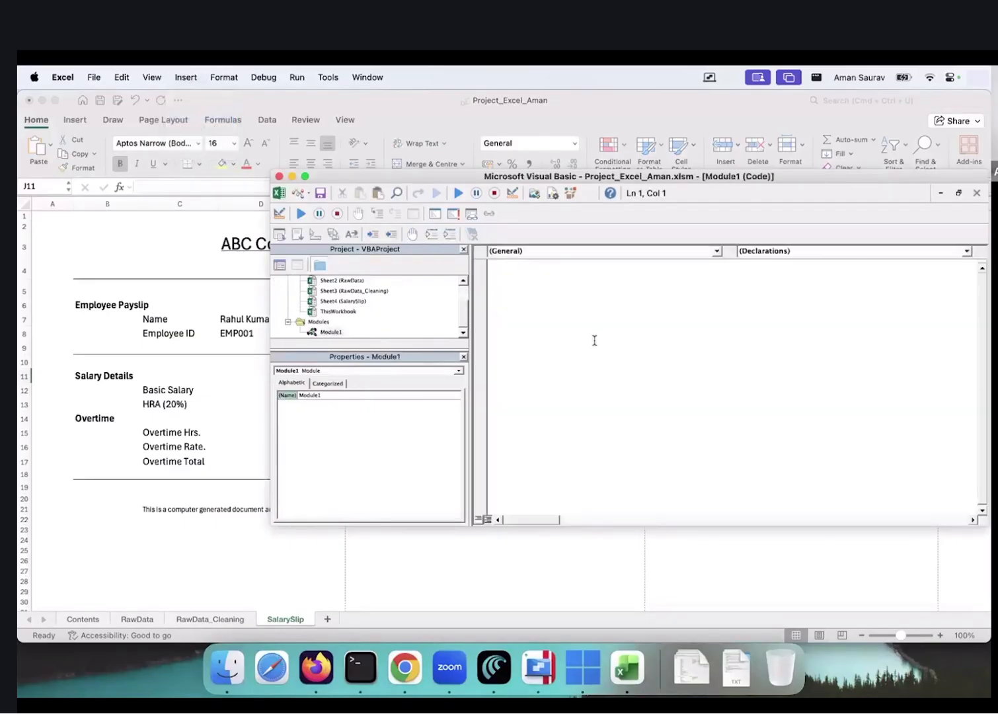
key(super+v)
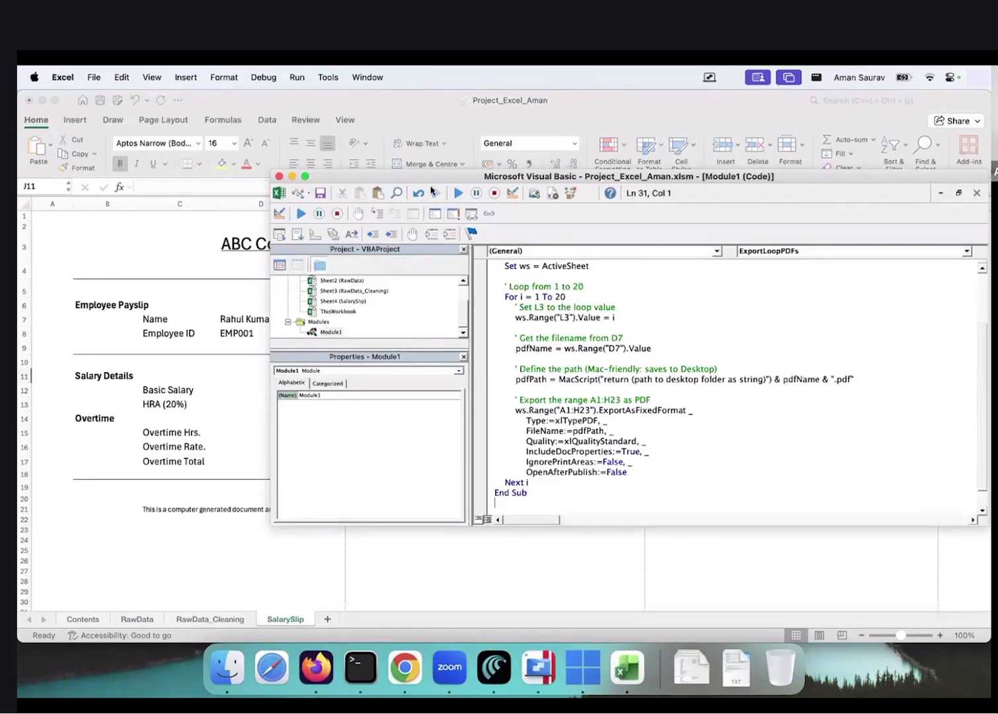
Open Downloads in its own window and arrange it beside the macro editor and payslip
click(693, 669)
click(738, 243)
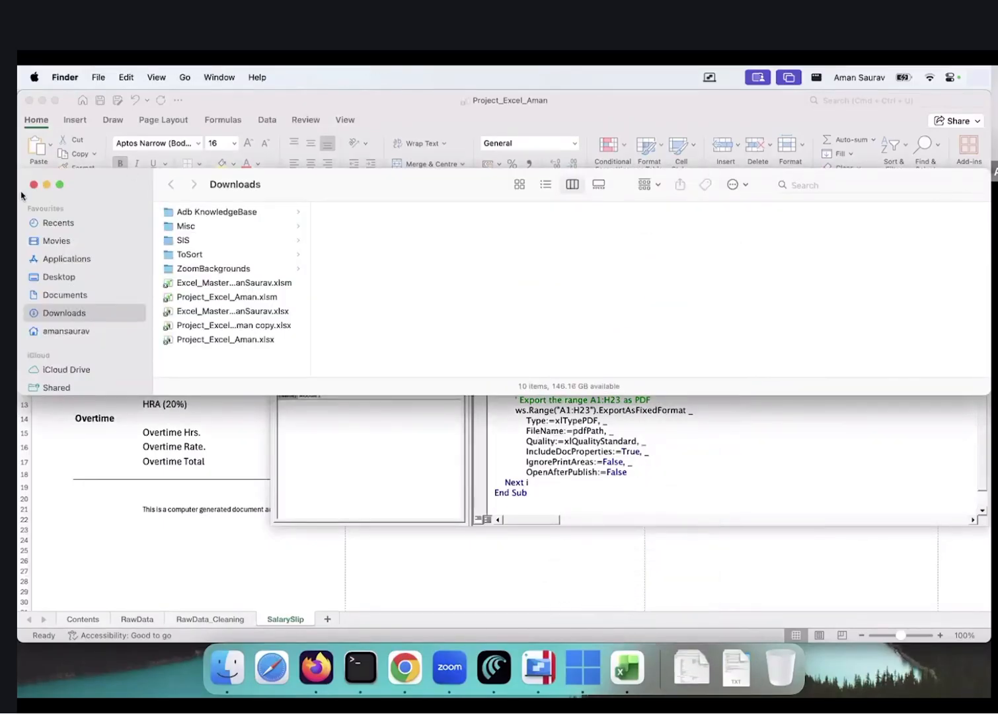
drag(47, 210, 599, 211)
drag(657, 182, 114, 104)
click(273, 268)
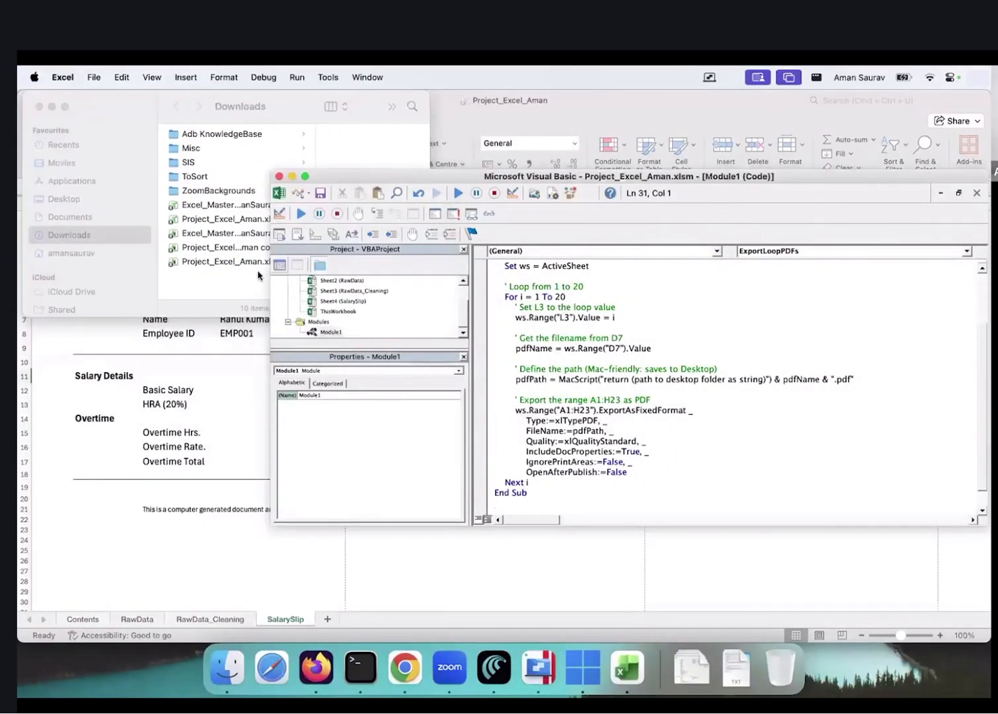
drag(269, 271, 451, 278)
drag(792, 177, 748, 199)
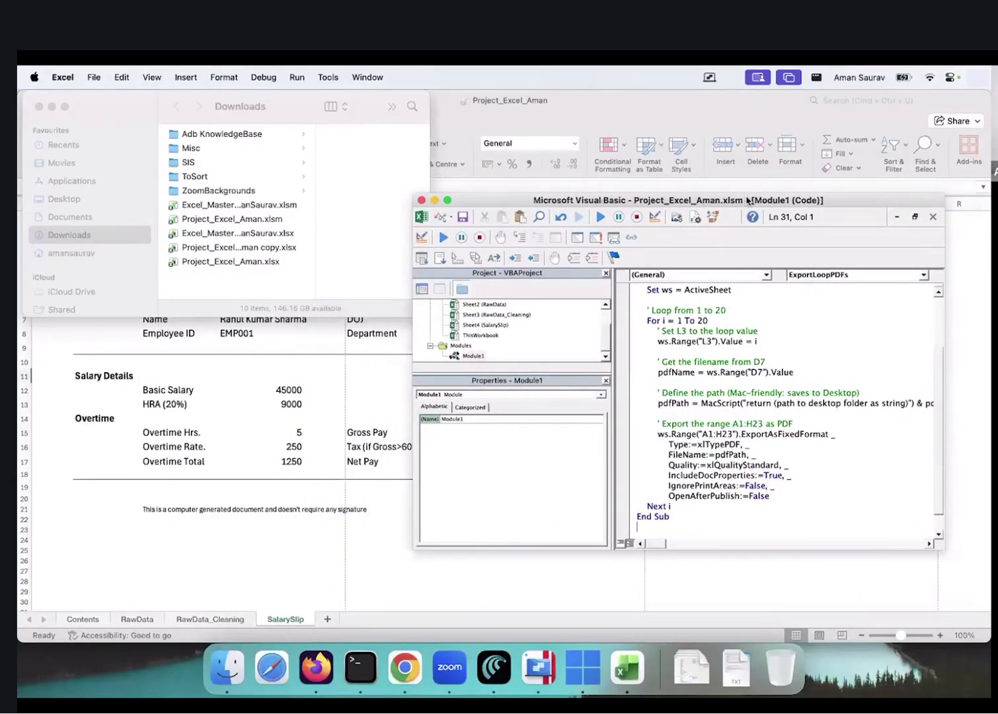
Run ExportLoopPDFs, dismiss the print error and end it at run-time error 1004
click(600, 219)
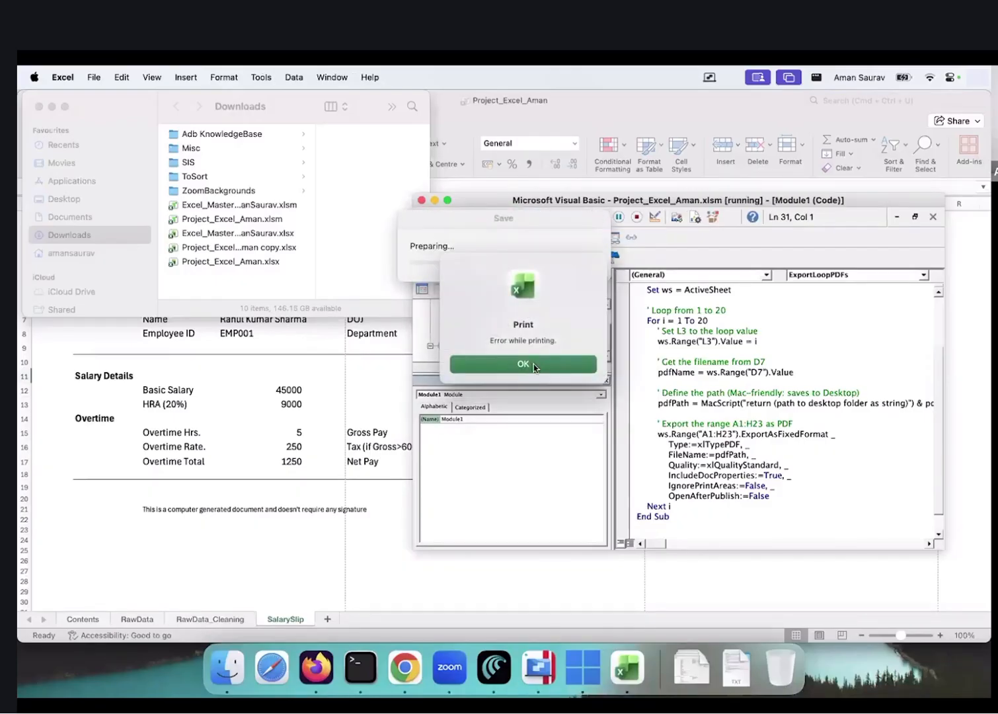
click(534, 365)
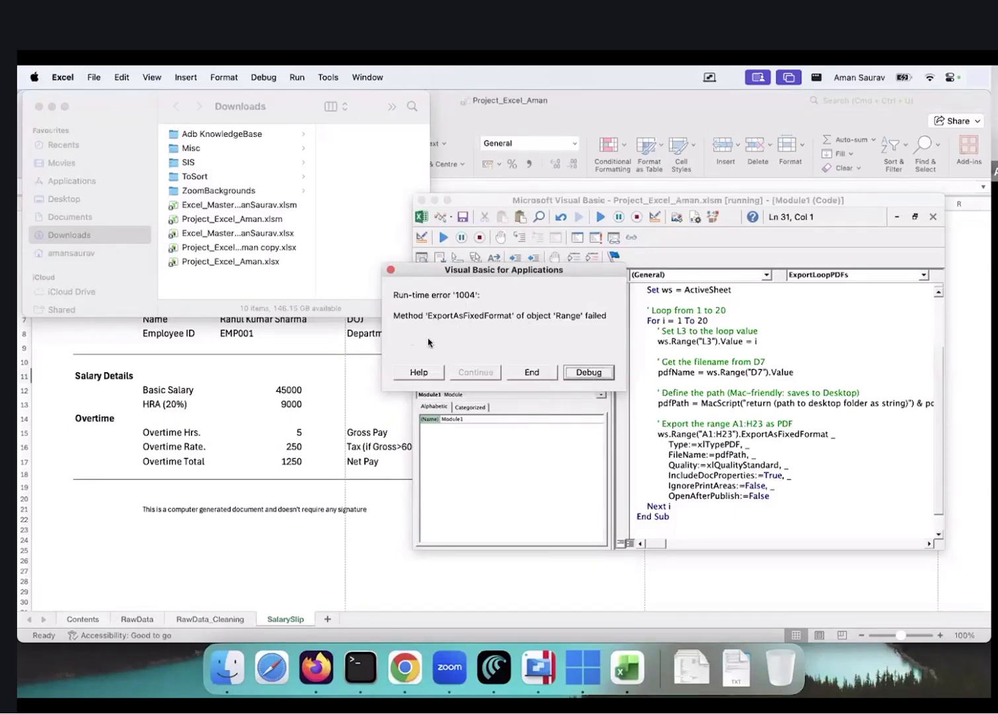
click(533, 373)
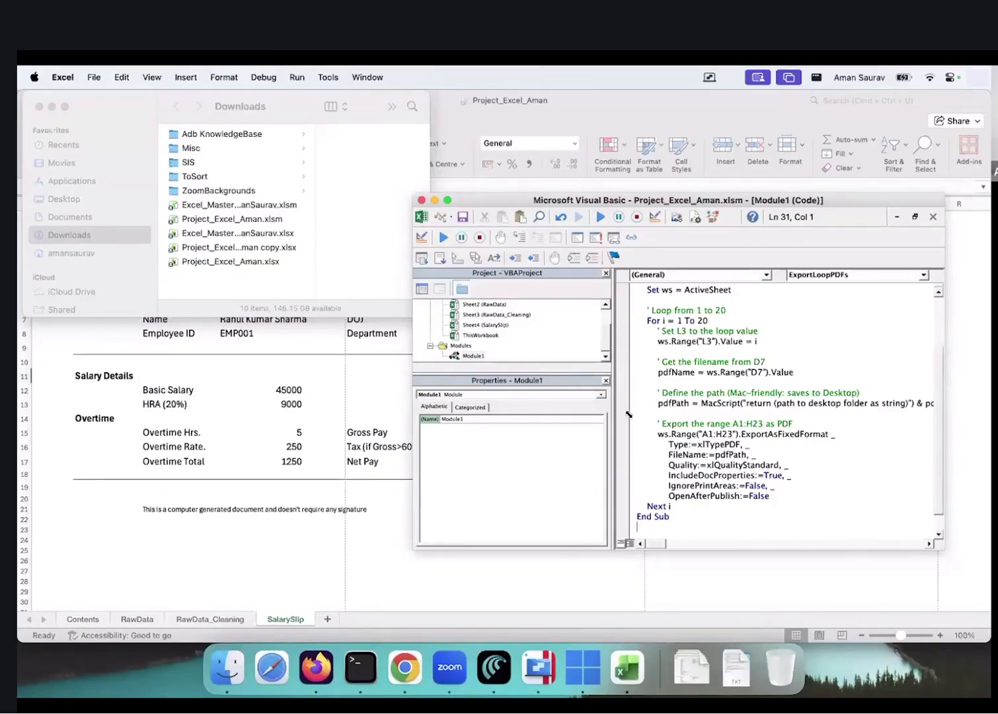
Tell Copilot the macro 'gave an issue of export as format' and read its explanation
key(super+Tab)
key(super+Tab)
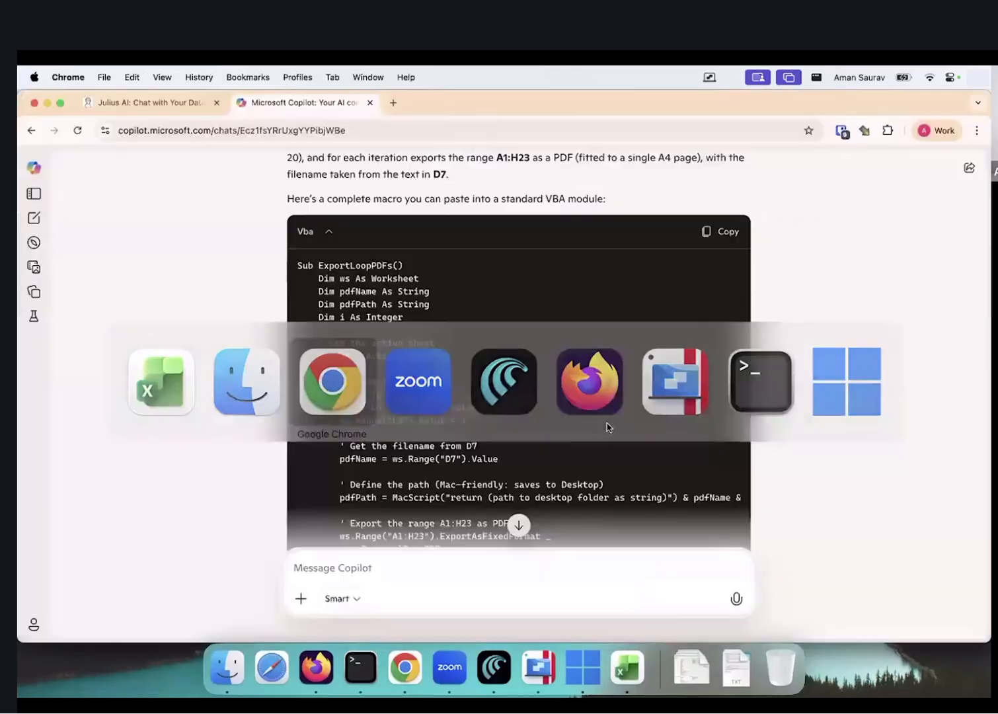
scroll(475, 455, down, 10)
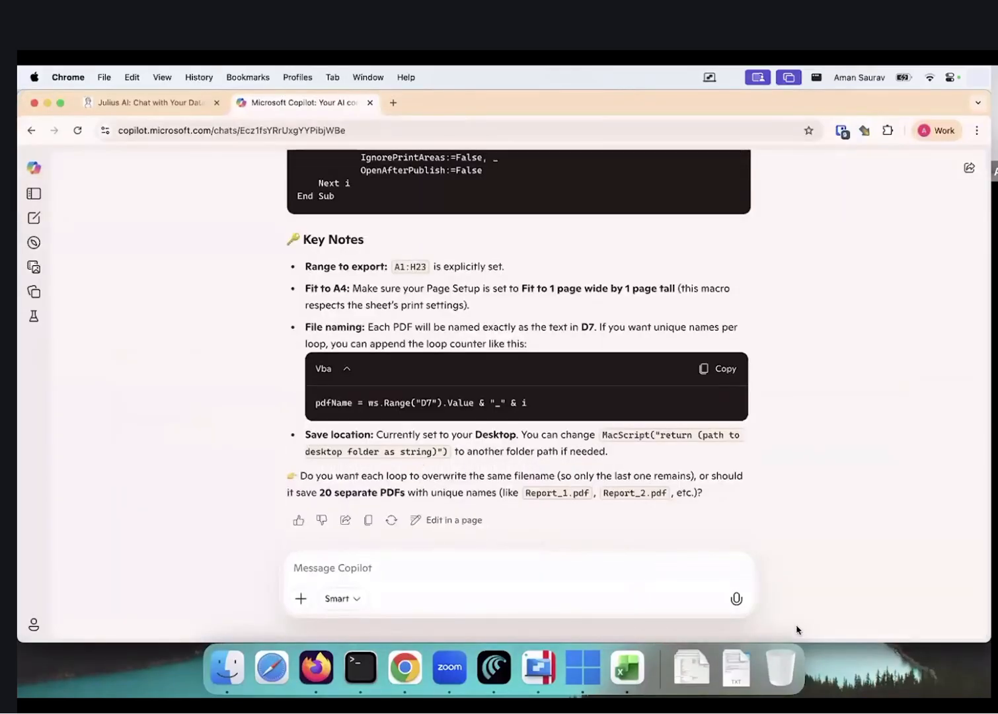
click(423, 565)
text(gave an issue of export as )
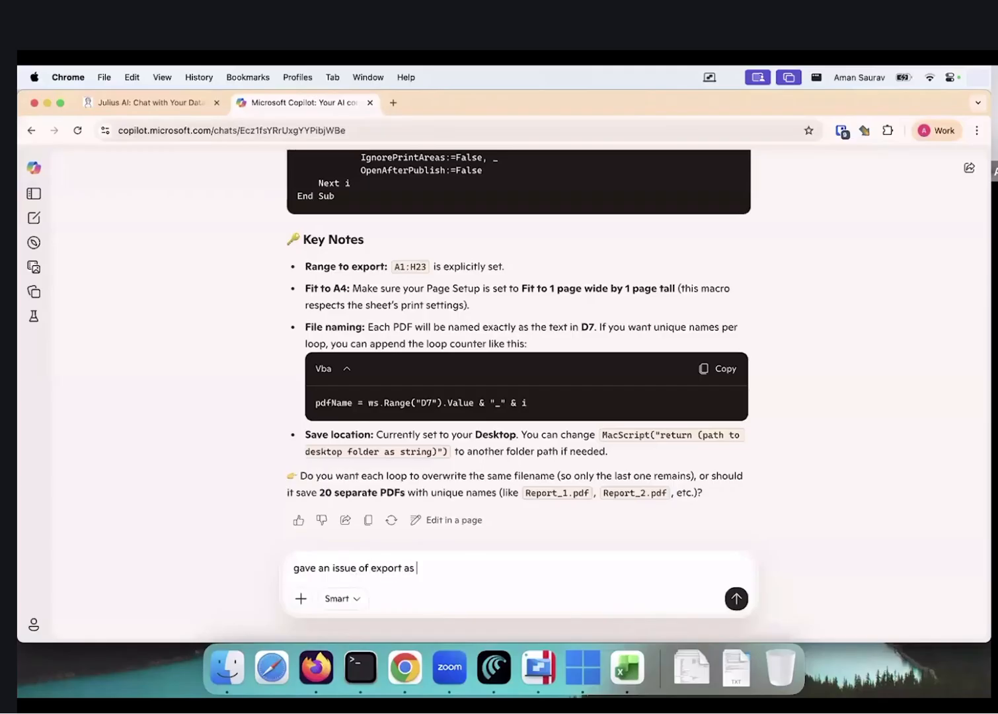
text(format)
key(Return)
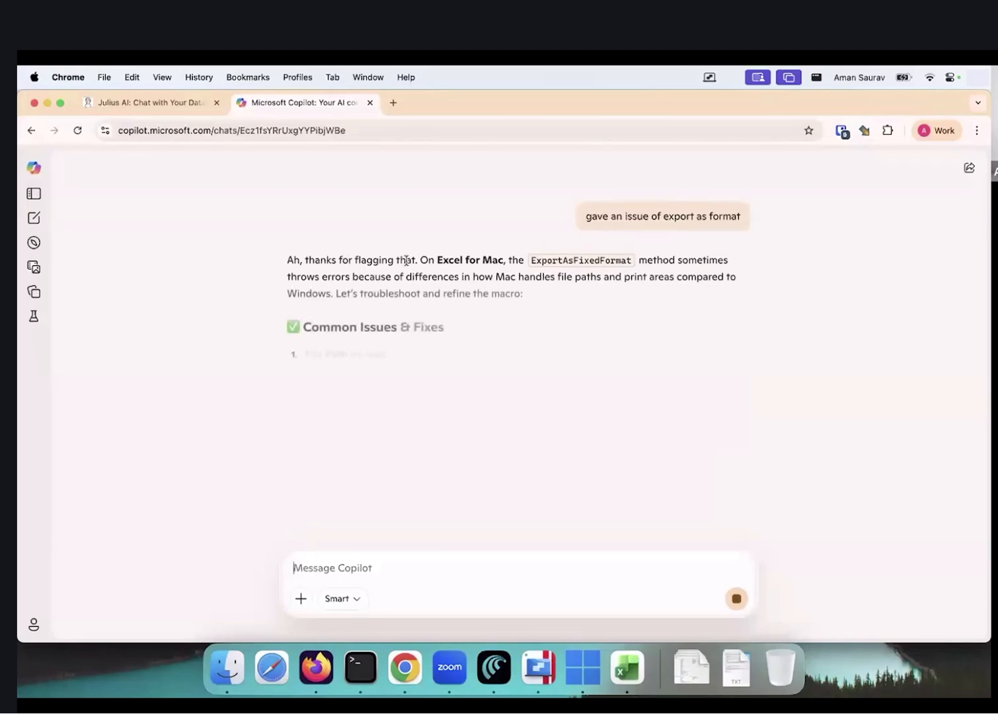
drag(341, 261, 487, 263)
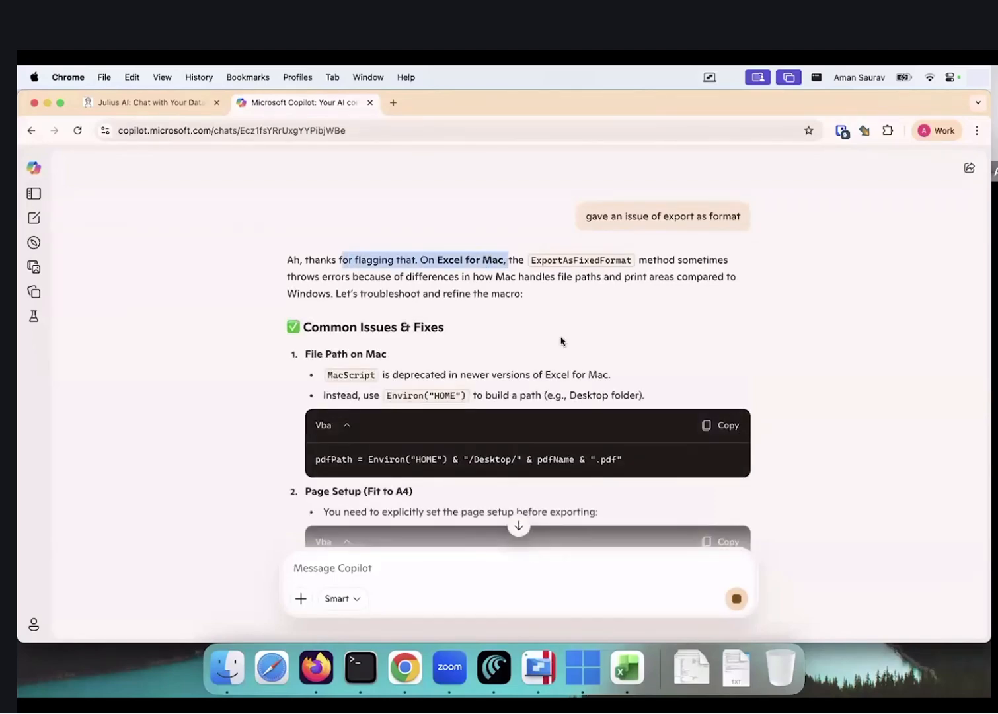
scroll(561, 341, down, 5)
scroll(561, 341, up, 2)
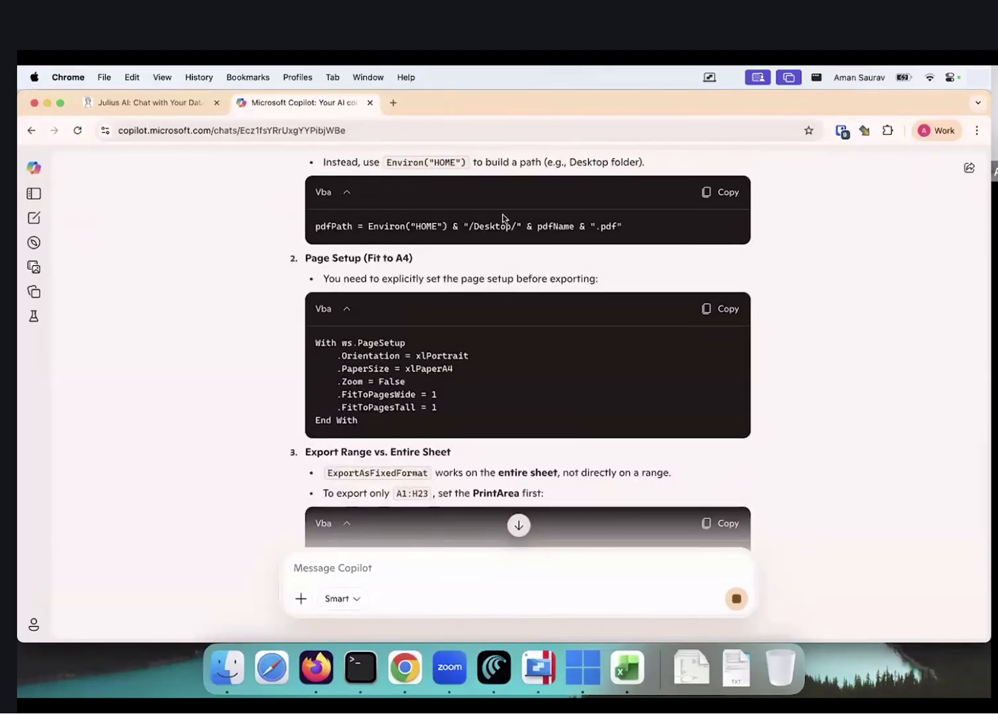
scroll(559, 327, down, 1)
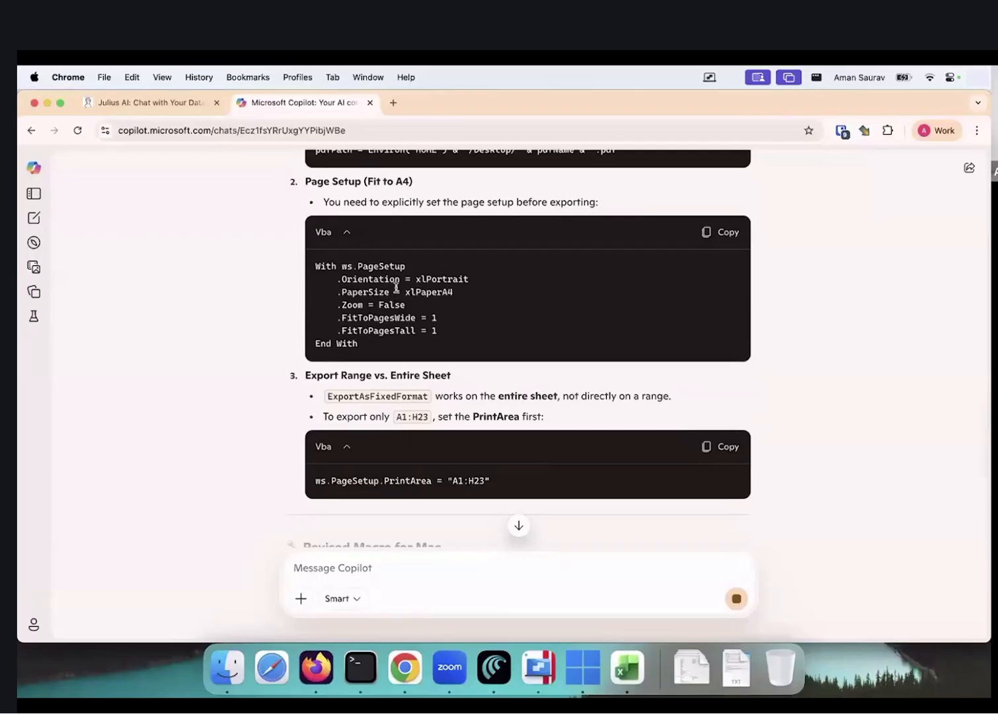
scroll(396, 288, down, 5)
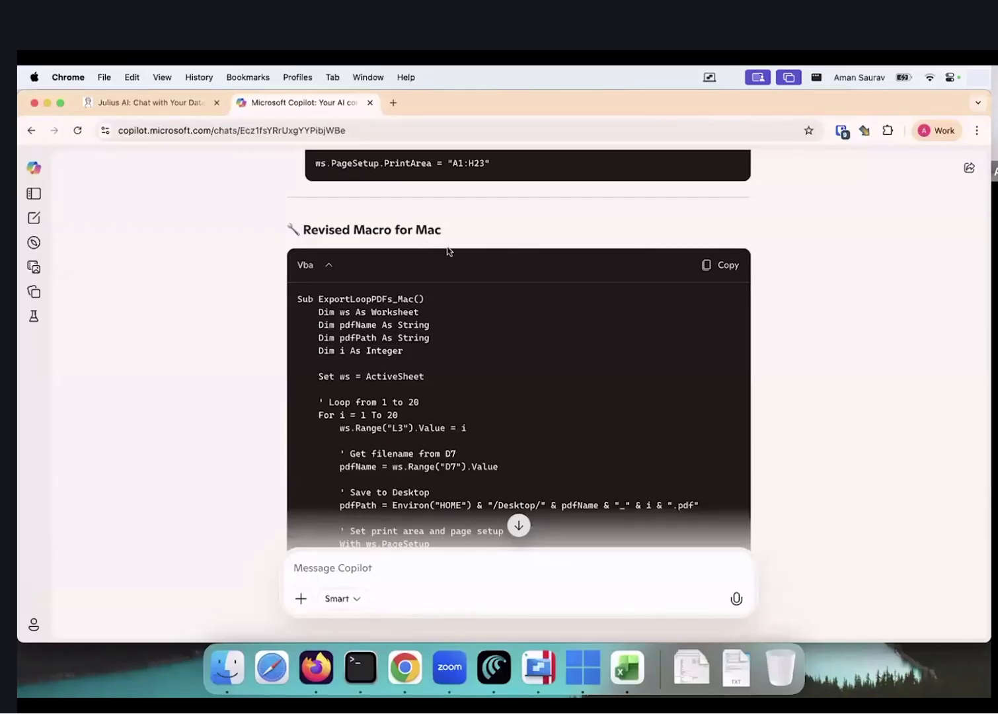
scroll(556, 334, down, 2)
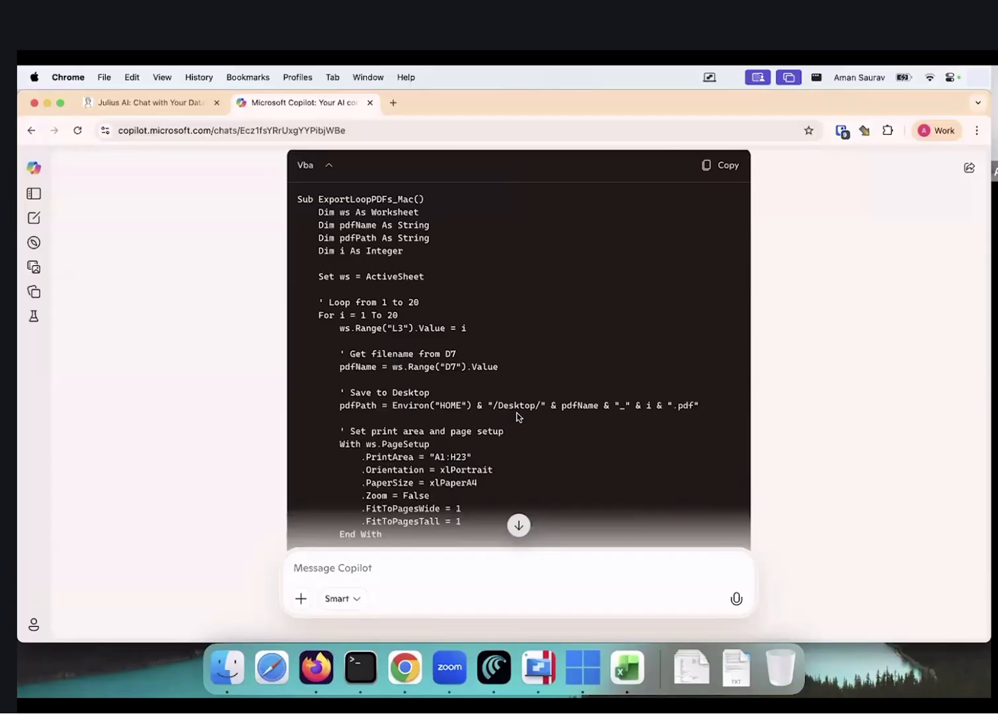
Ask Copilot for the PDFs in the Downloads folder and copy the revised macro code
click(428, 571)
text(i)
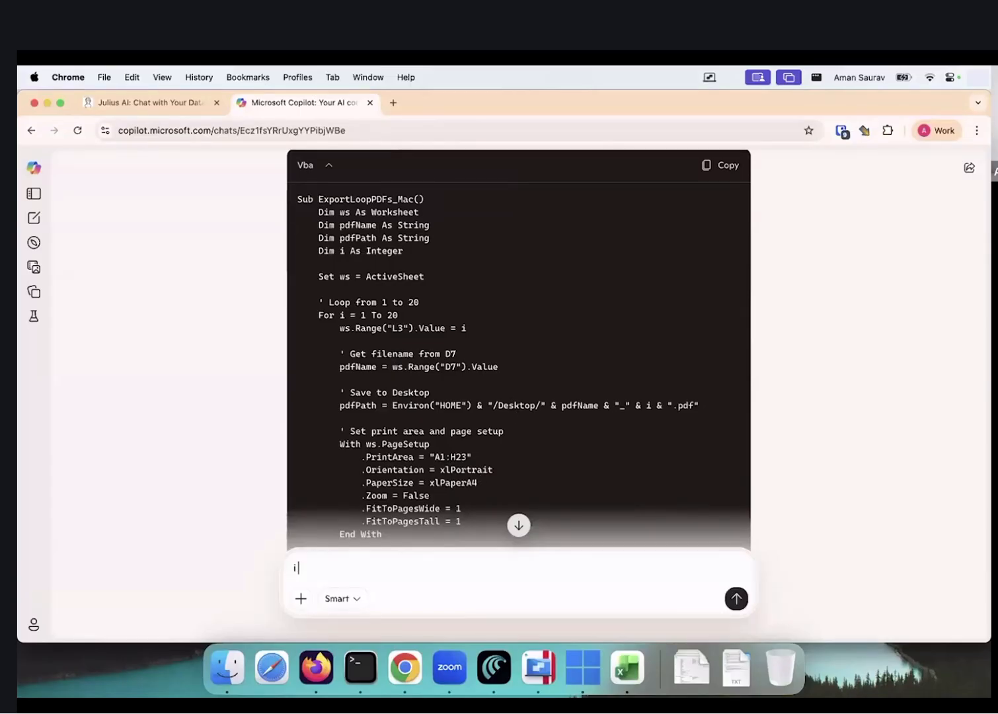
text( want the pdfs in my donwload folder)
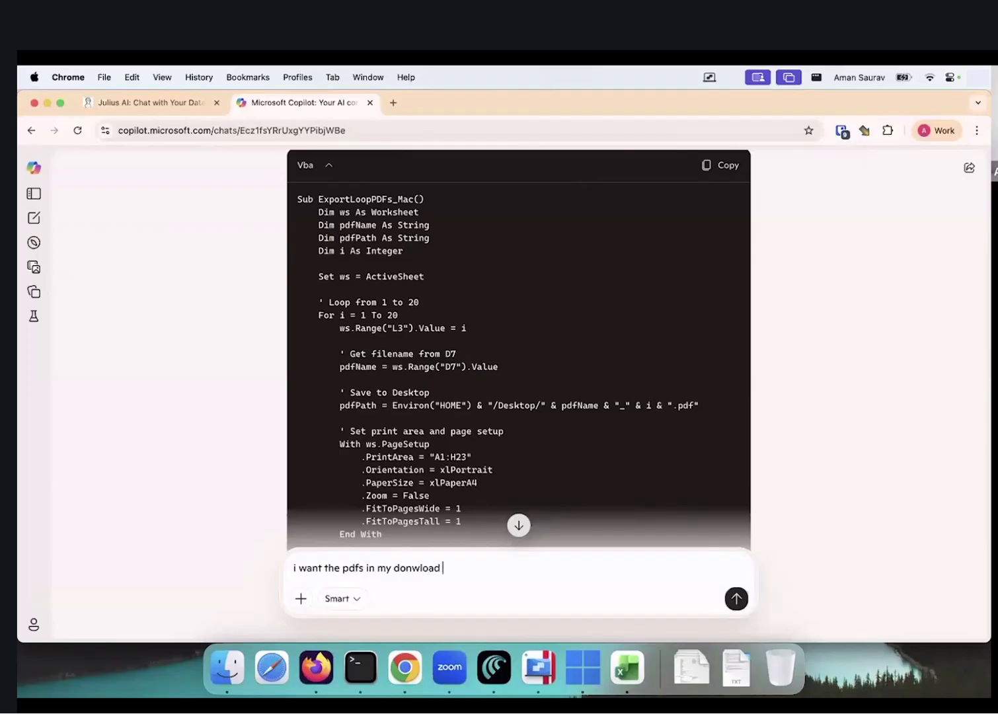
key(Return)
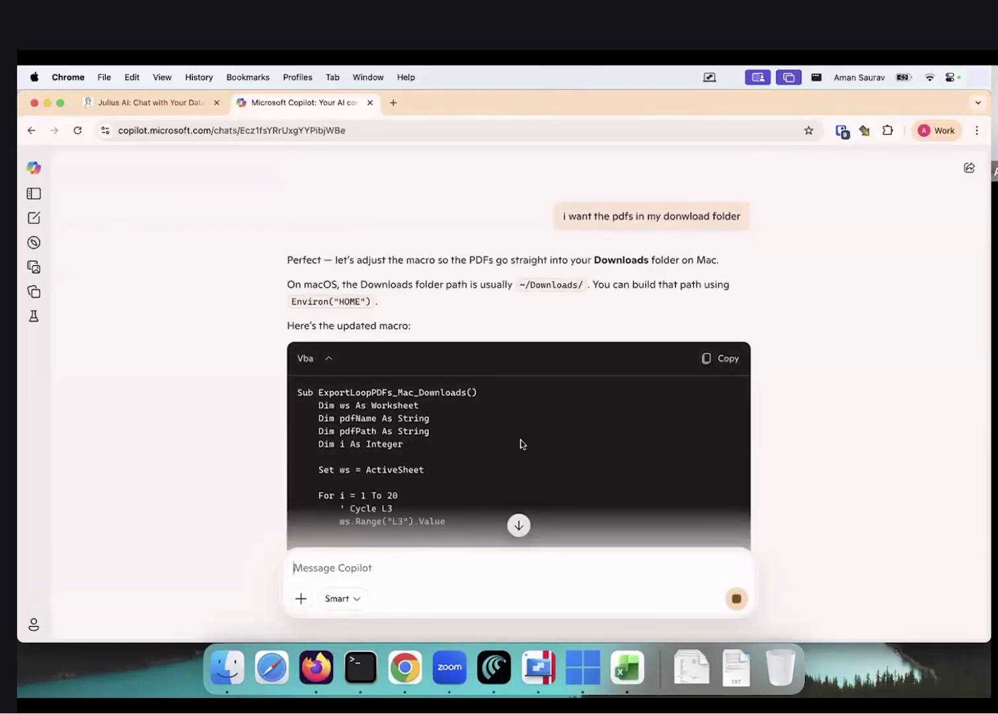
scroll(527, 408, down, 3)
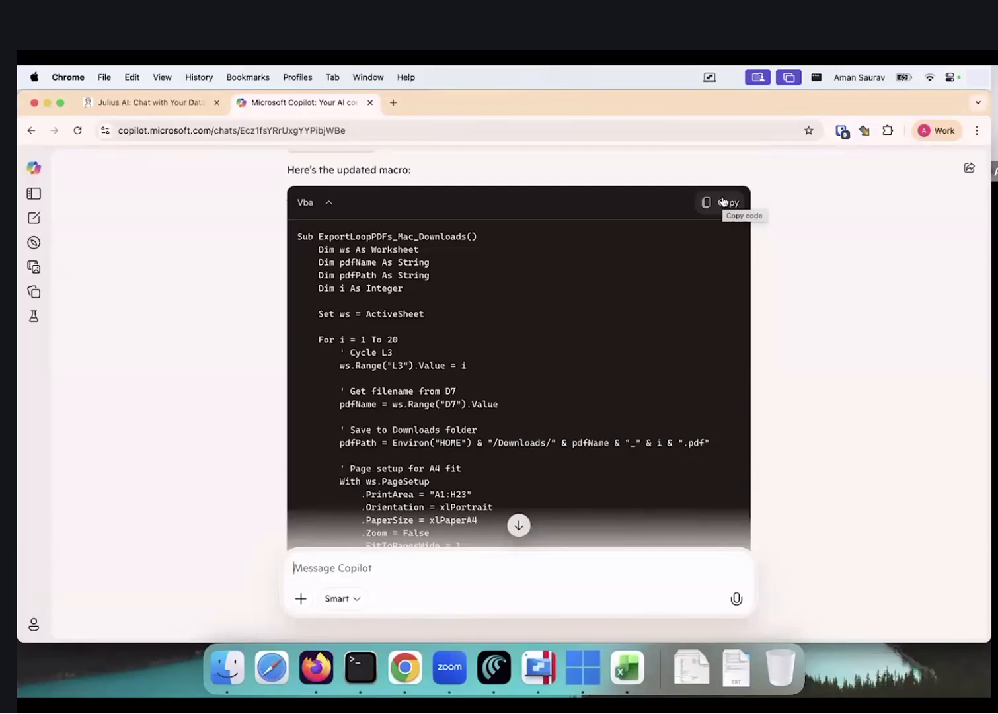
click(723, 205)
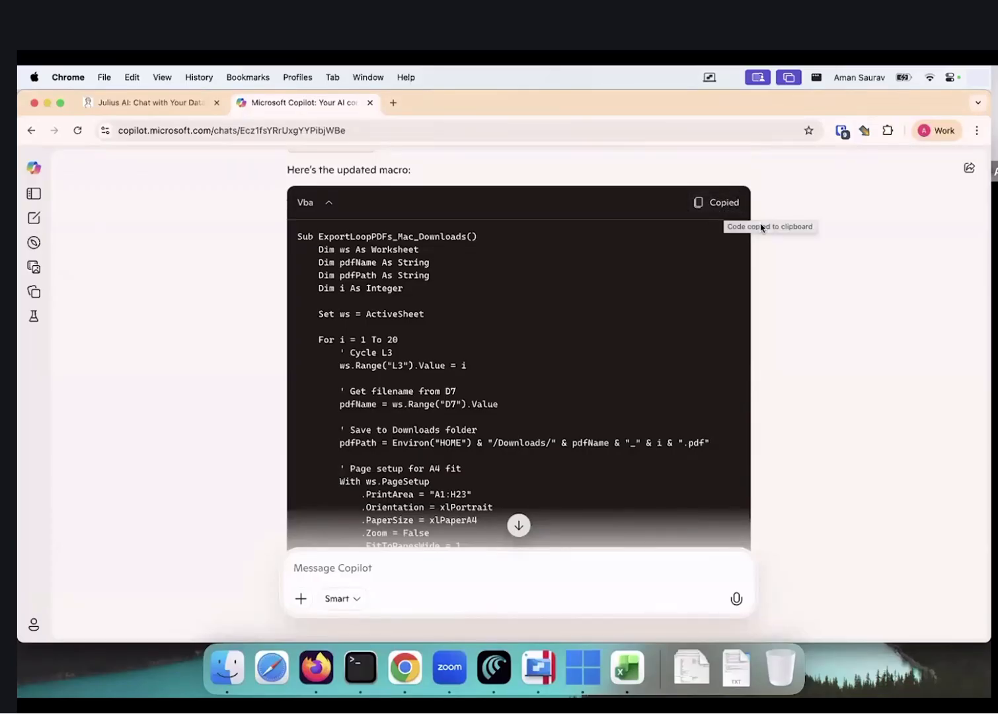
key(ctrl+Left)
key(ctrl+Right)
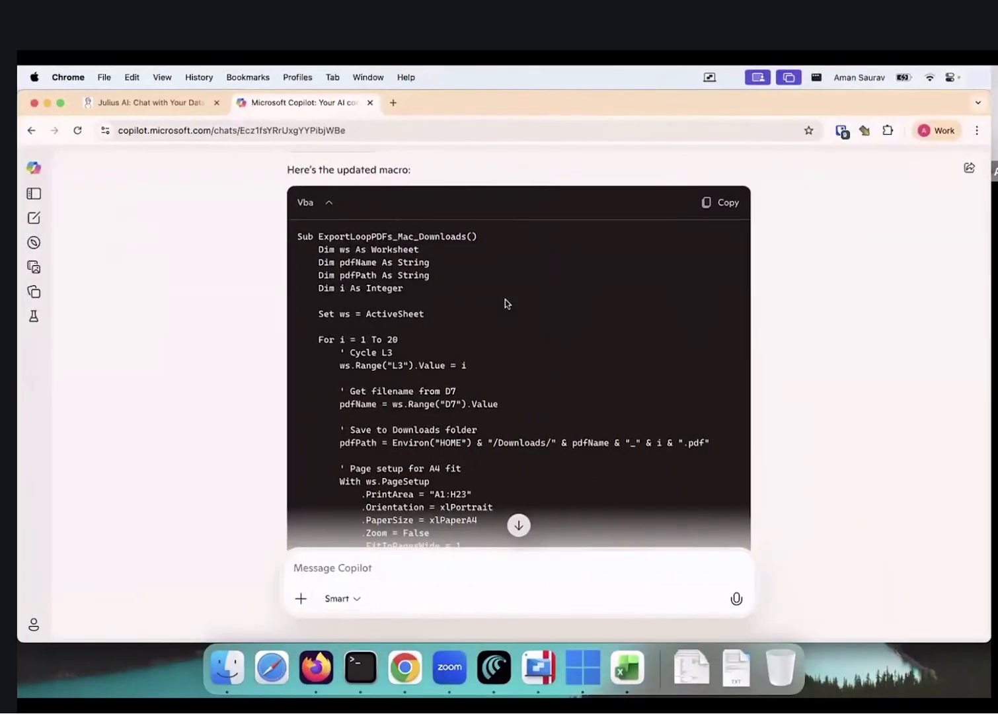
key(super+Tab)
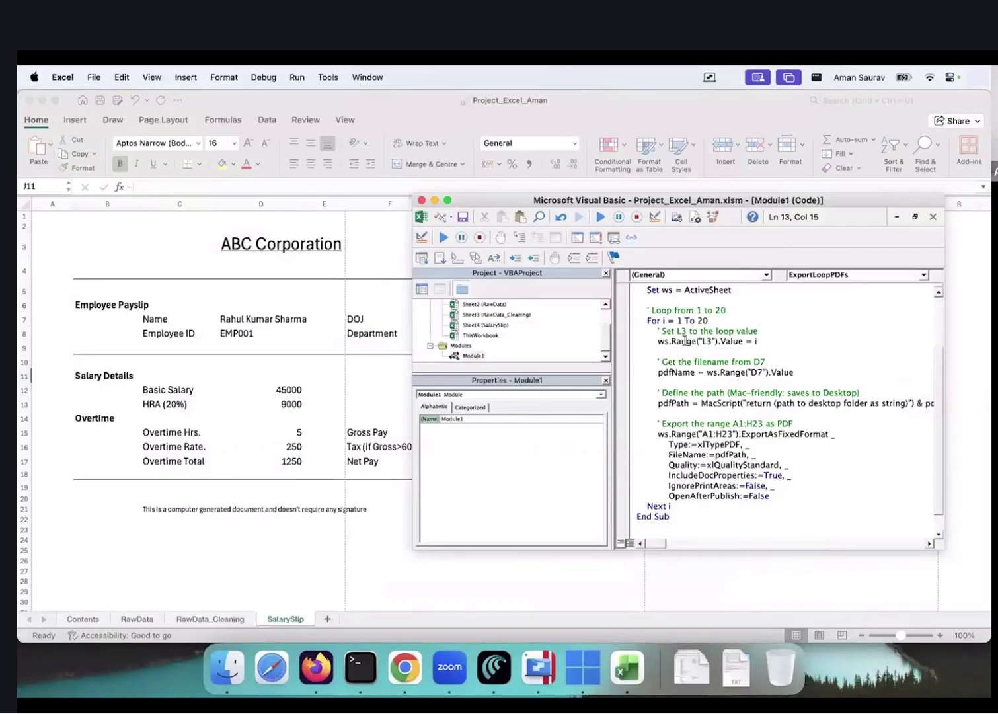
Replace the module code with the Downloads macro and make the Downloads window taller
key(super+a)
key(super+v)
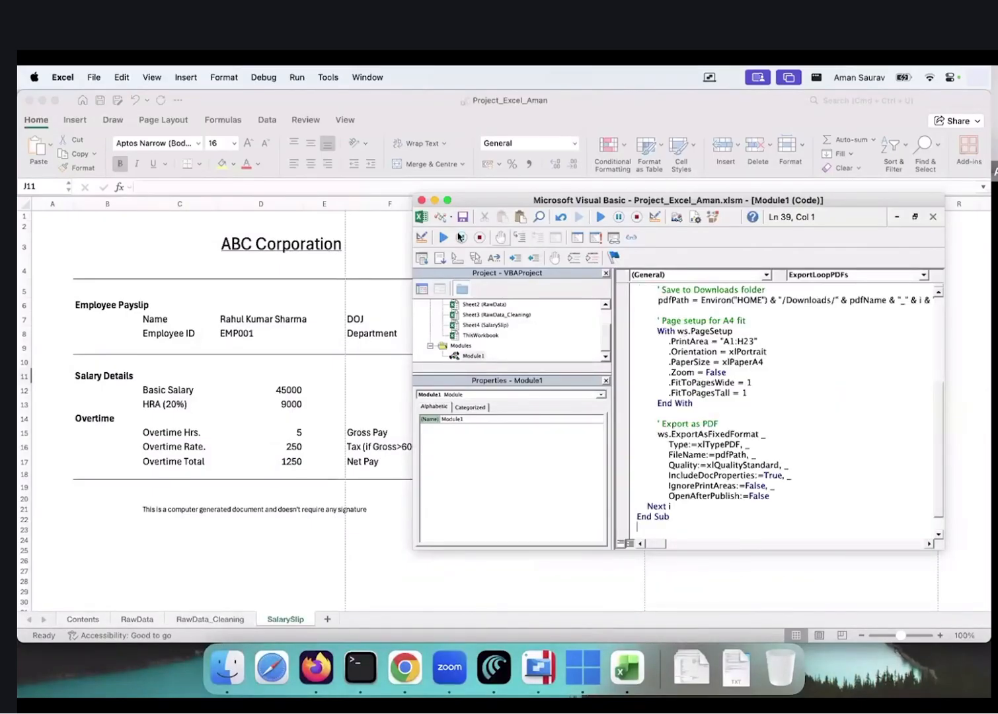
key(super+Tab)
key(super+Tab)
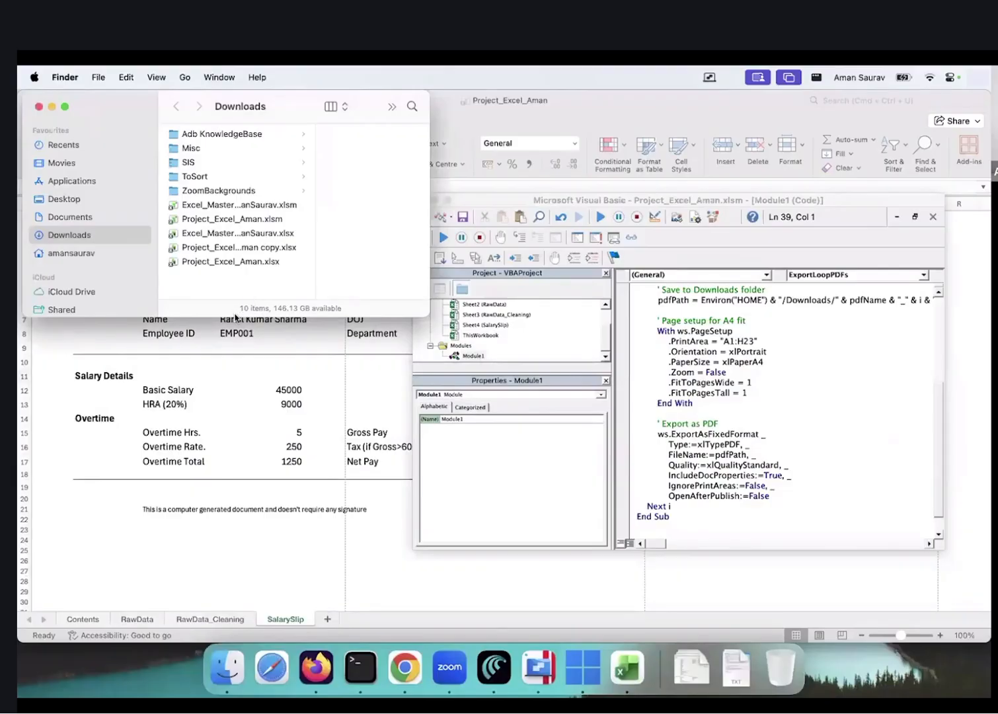
drag(235, 316, 243, 537)
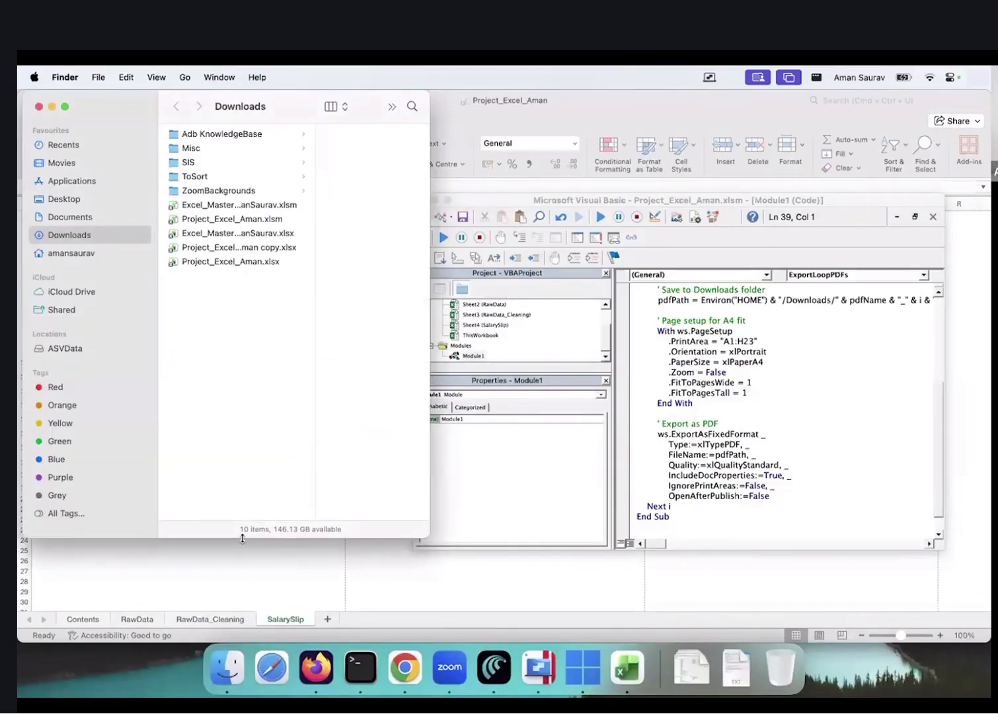
Run the updated macro and end it after run-time error 1004 appears again
click(853, 201)
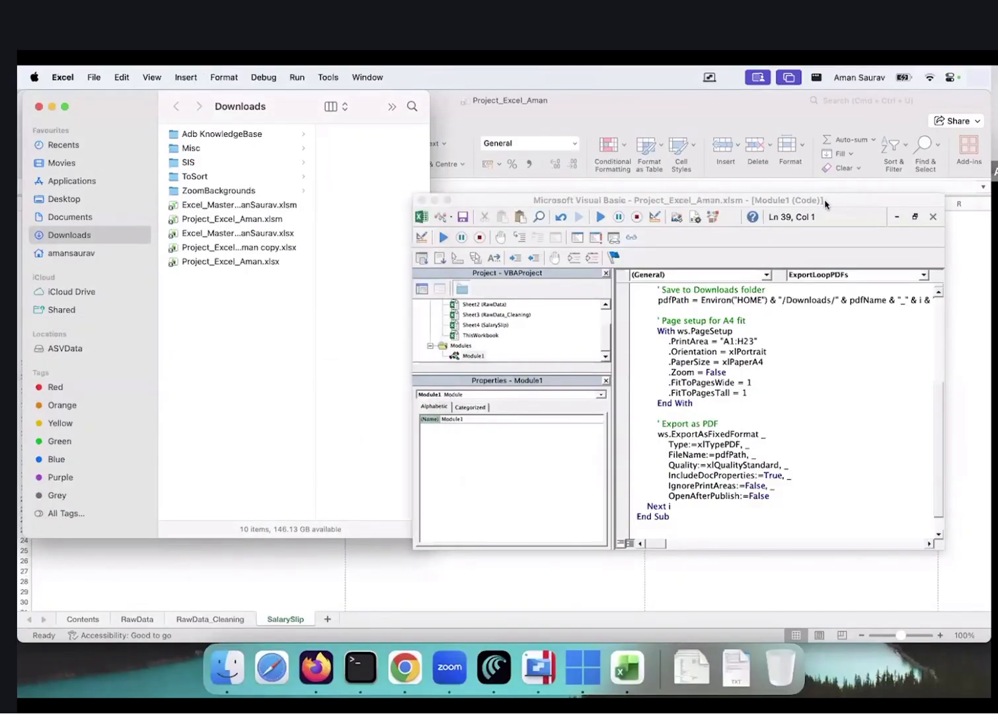
click(600, 218)
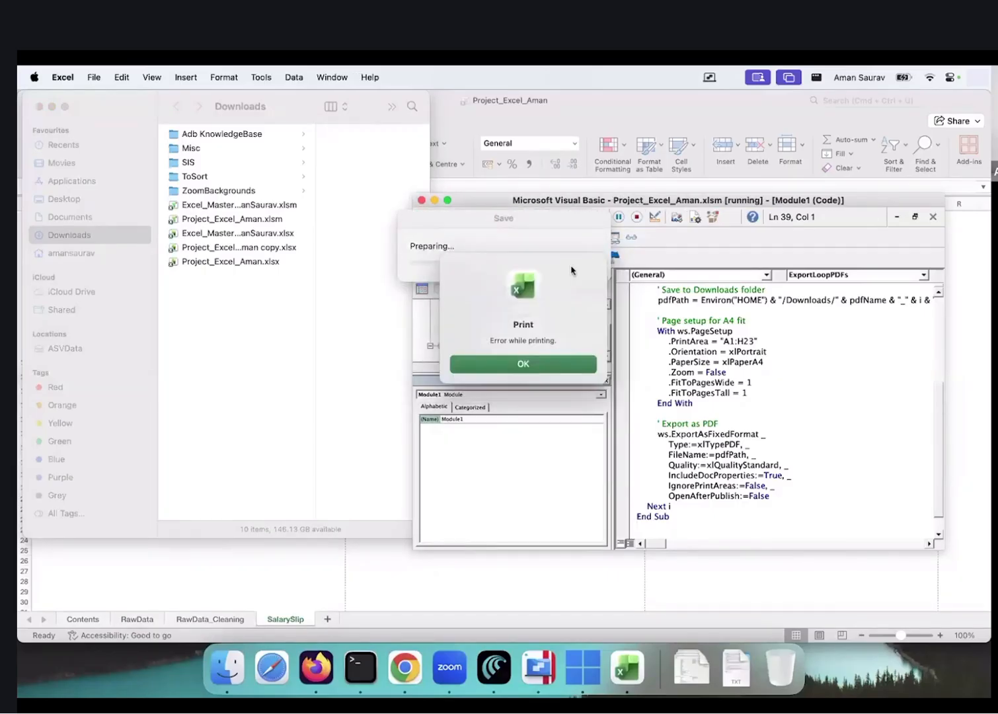
click(545, 365)
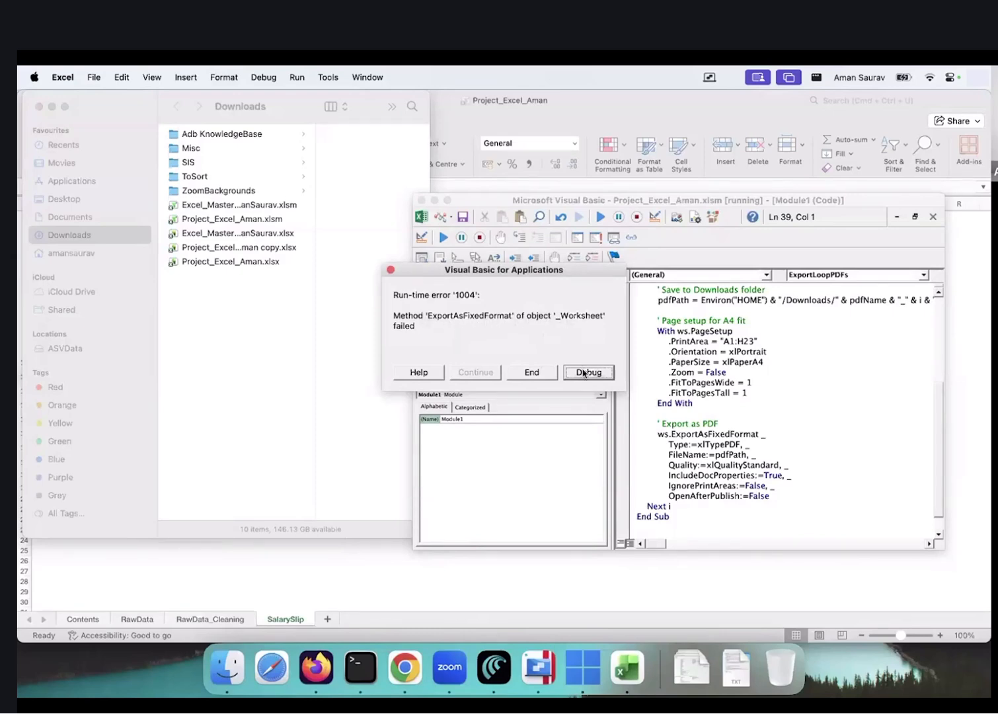
click(544, 374)
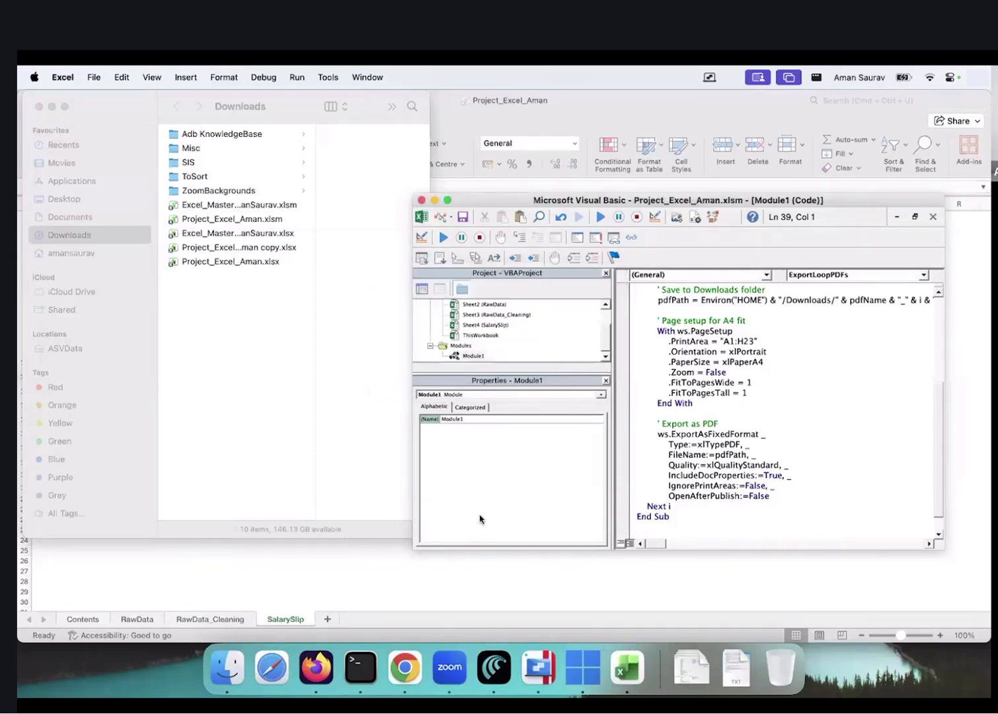
key(super+Tab)
key(super+Tab)
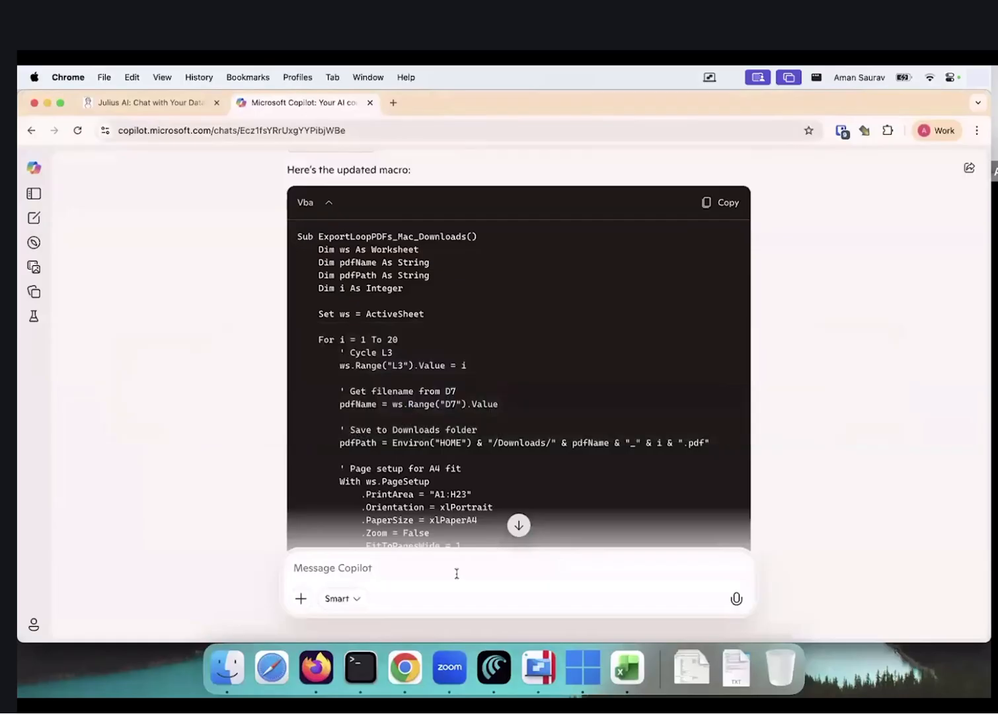
Send Copilot 'export as fixed format workshe' and copy the Fixed Macro for Mac it returns
text(export as fixed format worksheet failed)
key(Return)
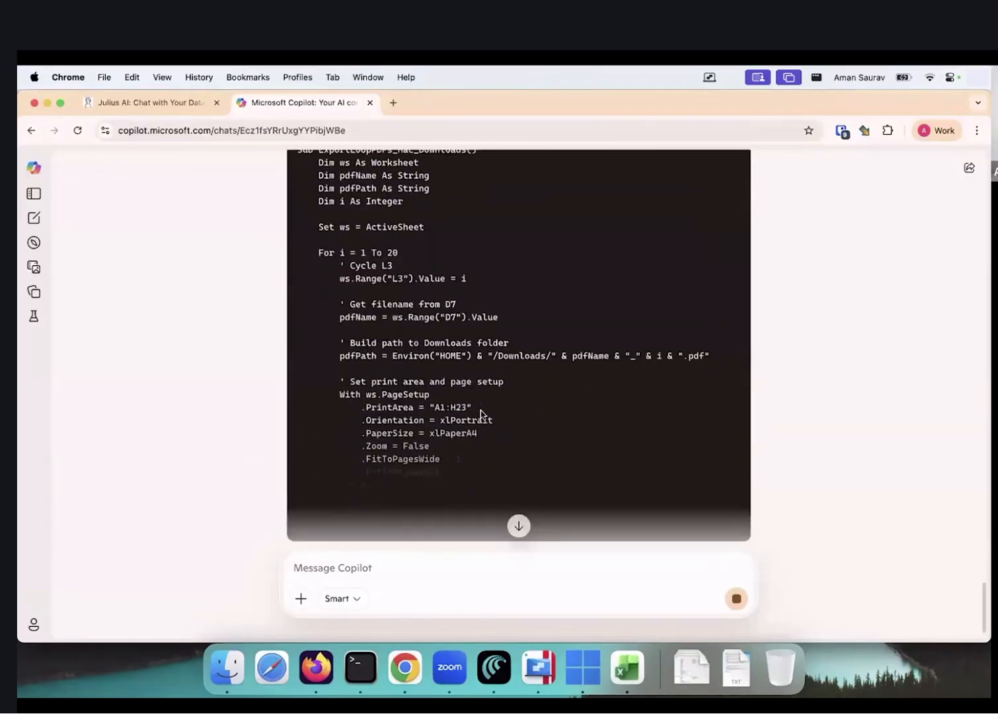
scroll(481, 414, up, 10)
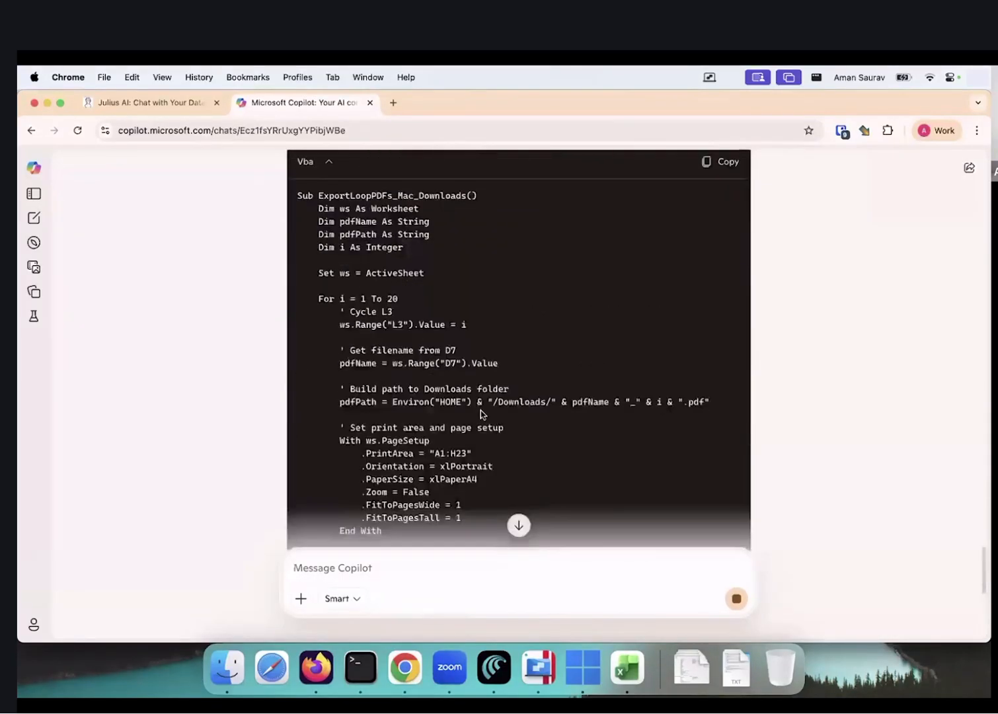
scroll(557, 401, down, 3)
click(721, 209)
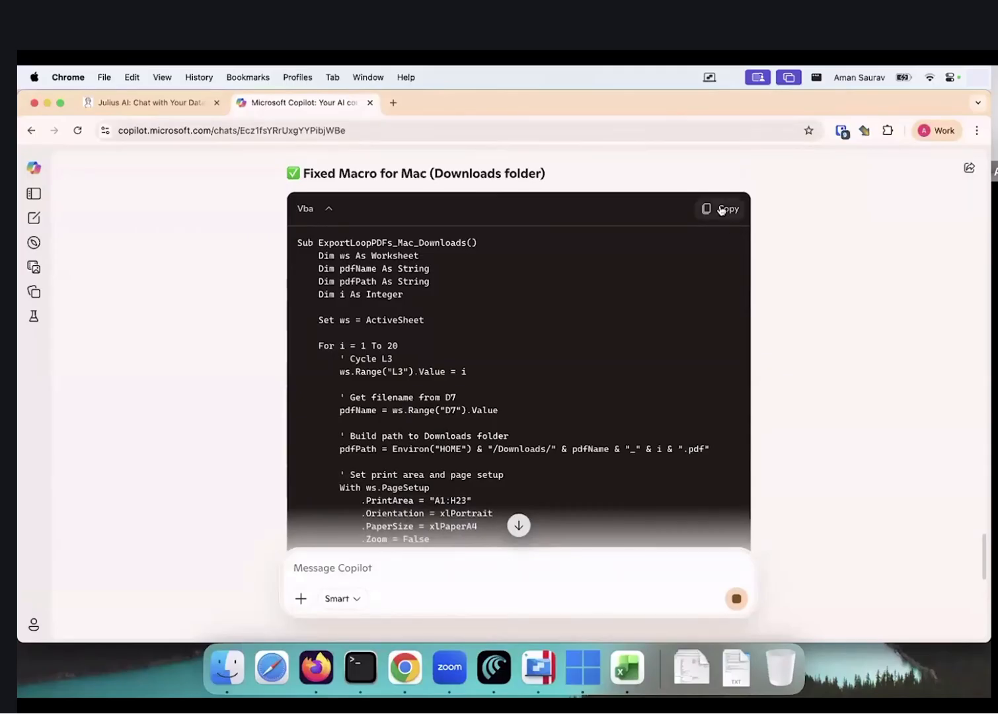
key(super+Tab)
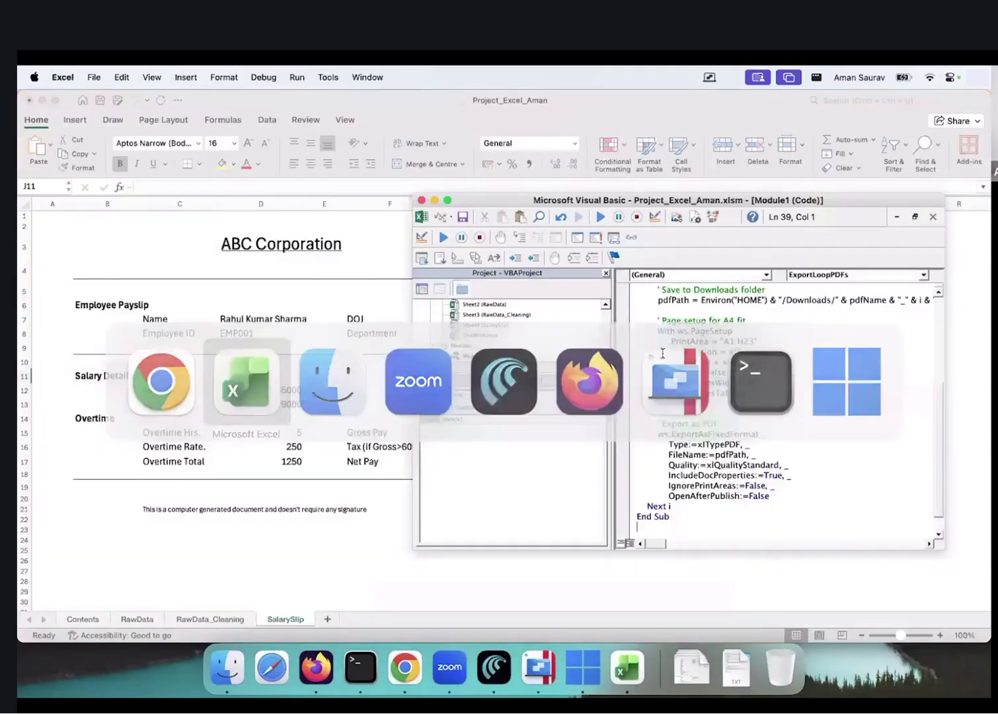
Paste the fixed macro over the module code, run it, and clear the first payslip's errors
key(super+a)
key(super+v)
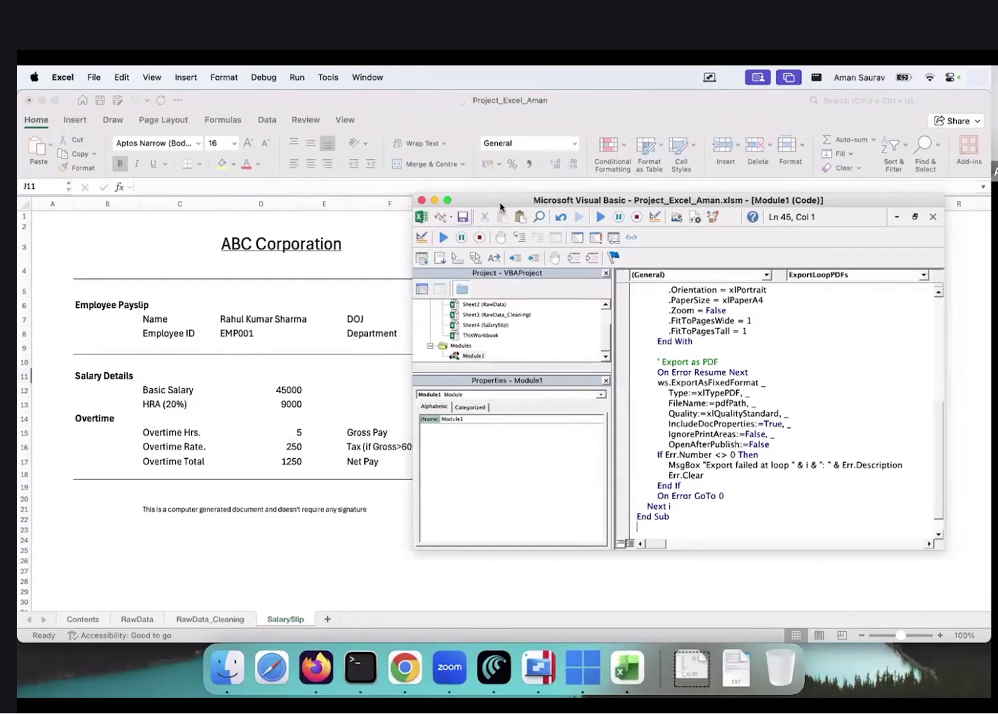
key(super+Tab)
key(super+Tab)
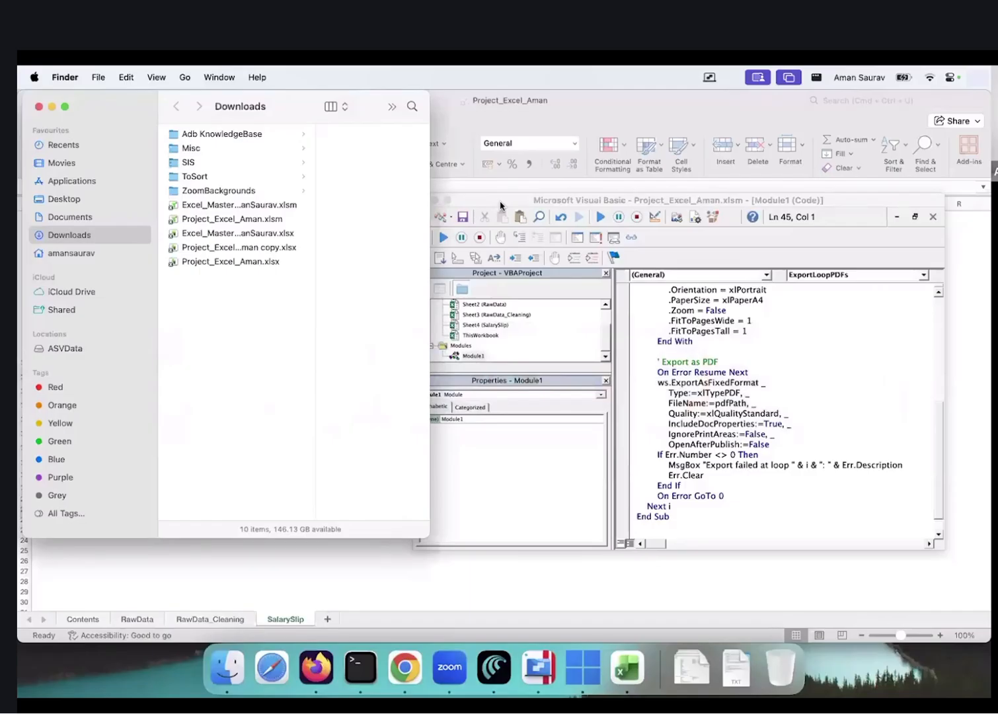
click(524, 199)
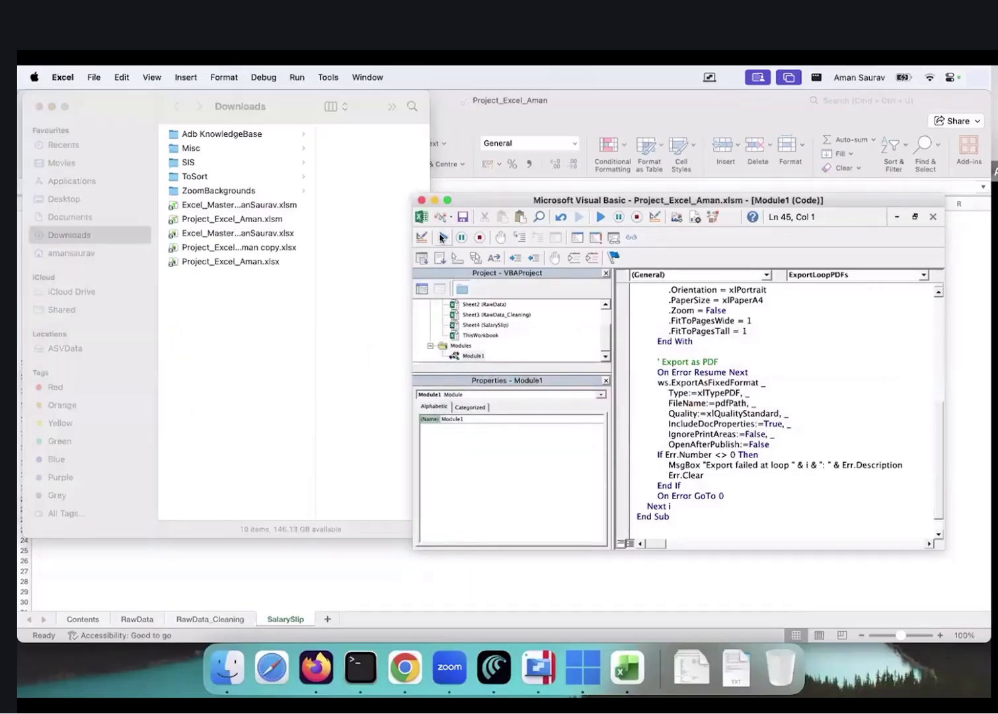
click(441, 237)
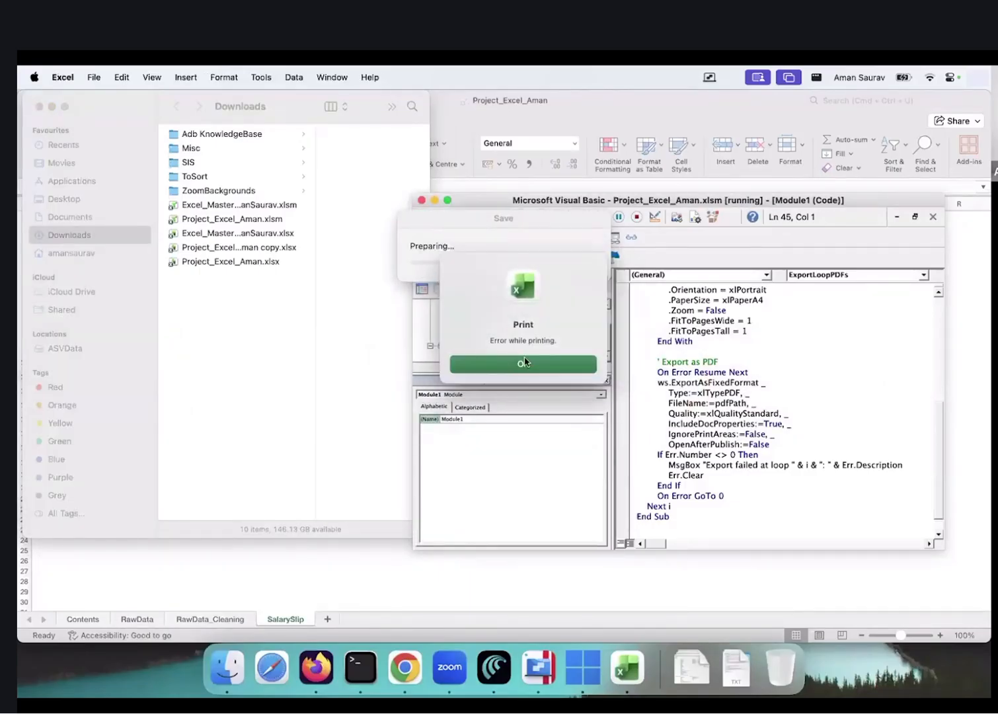
click(522, 364)
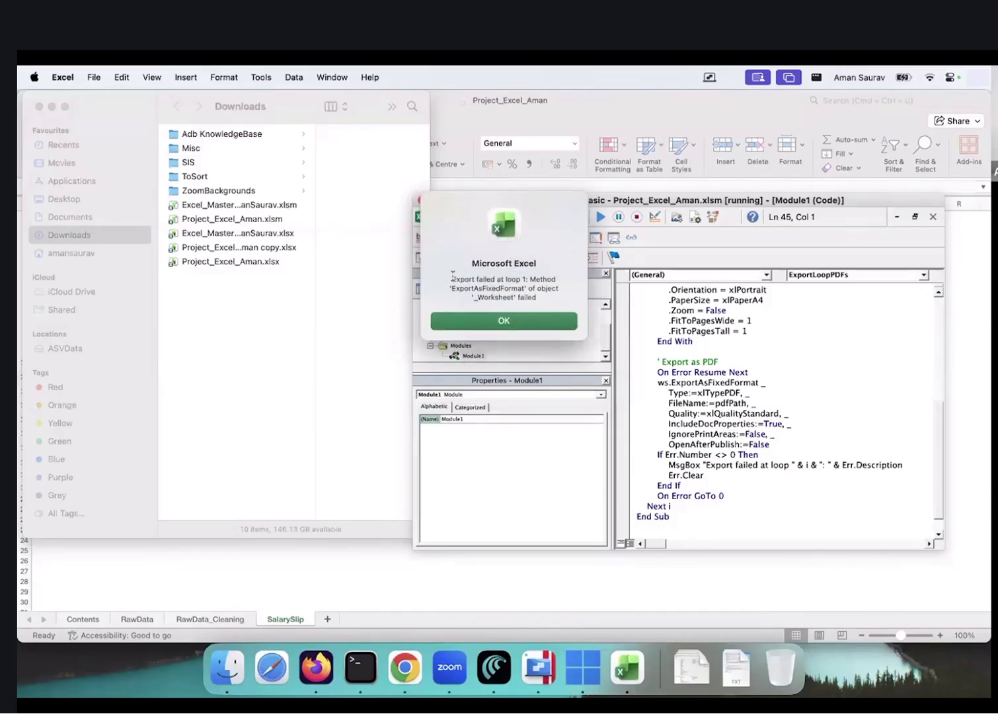
triple_click(515, 281)
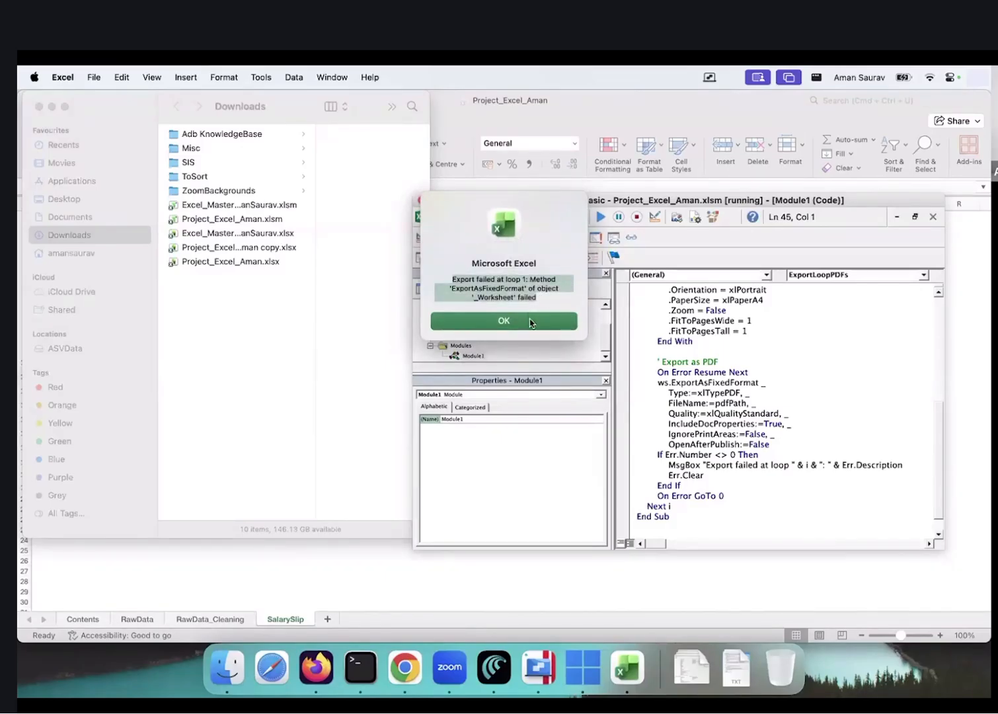
click(504, 321)
Dismiss the print errors and export-failed messages for loops 2 through 13
key(super+Tab)
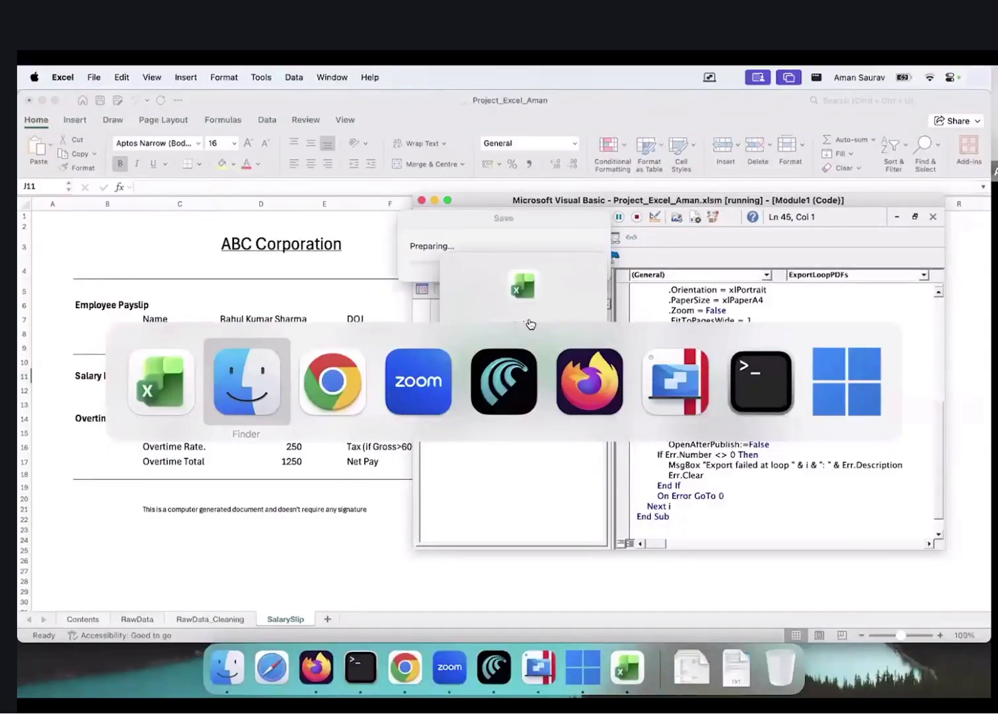
key(super+Tab)
key(super+shift+Tab)
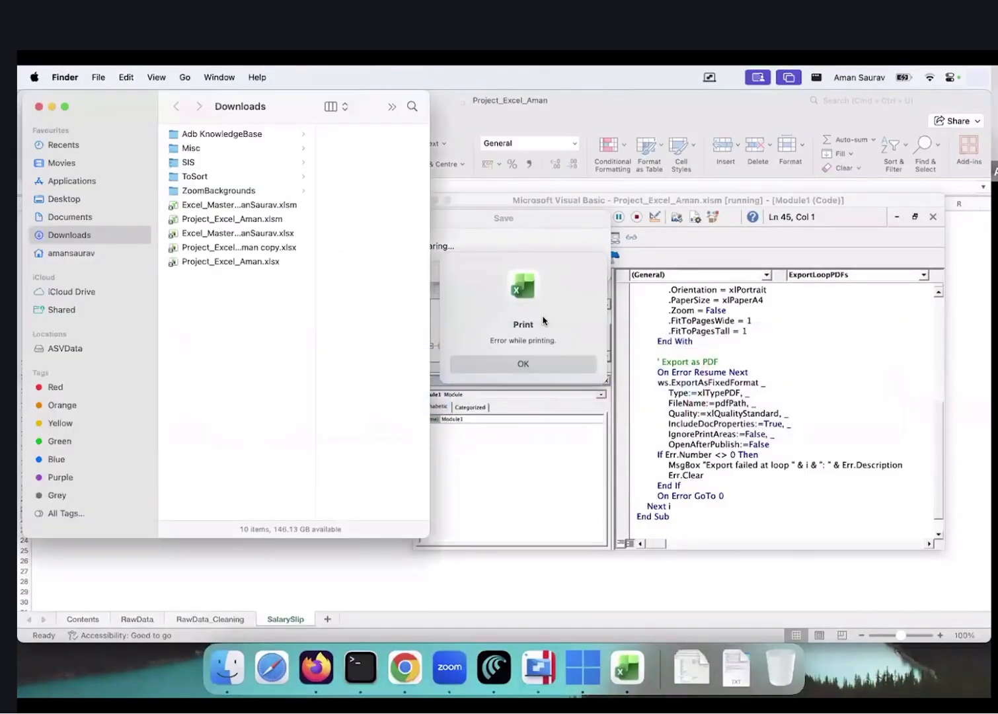
click(544, 368)
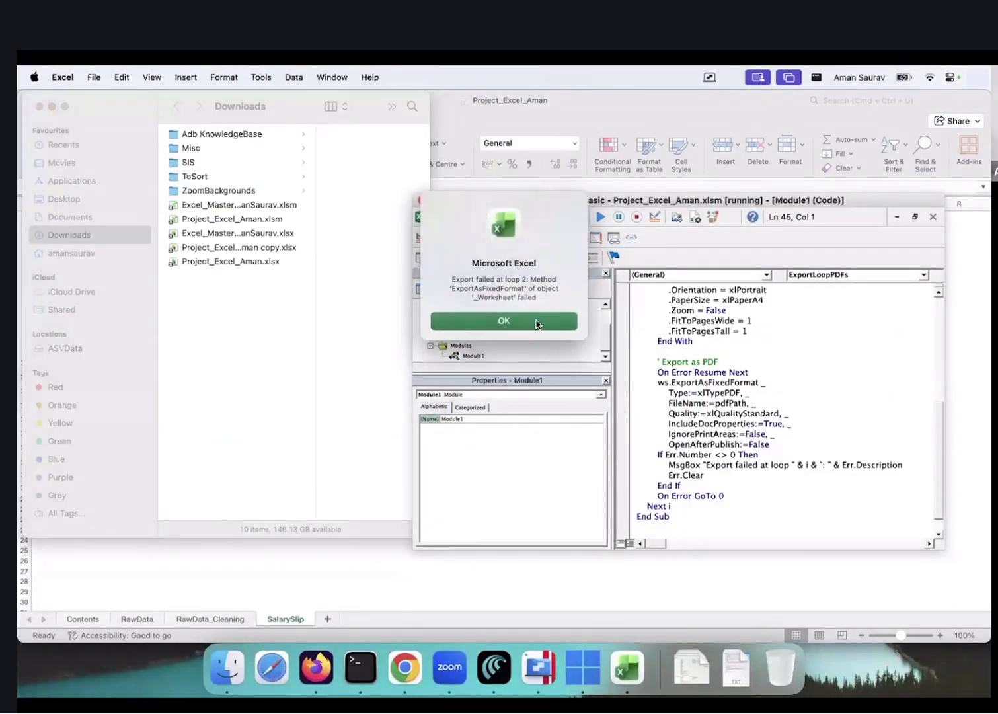
click(536, 324)
click(551, 369)
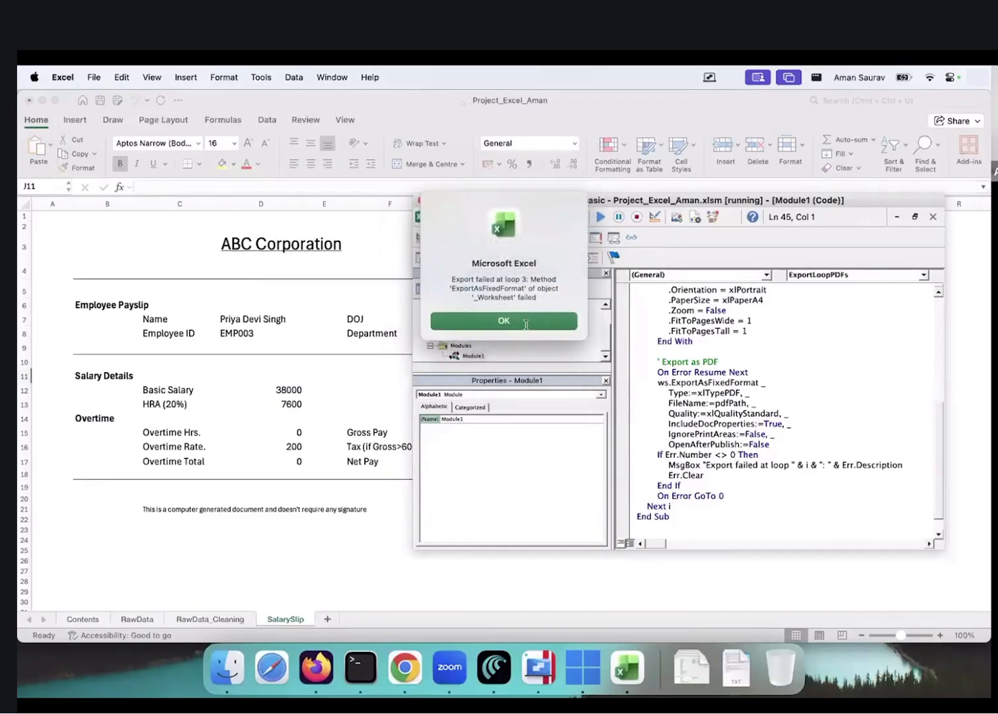
click(538, 320)
click(556, 363)
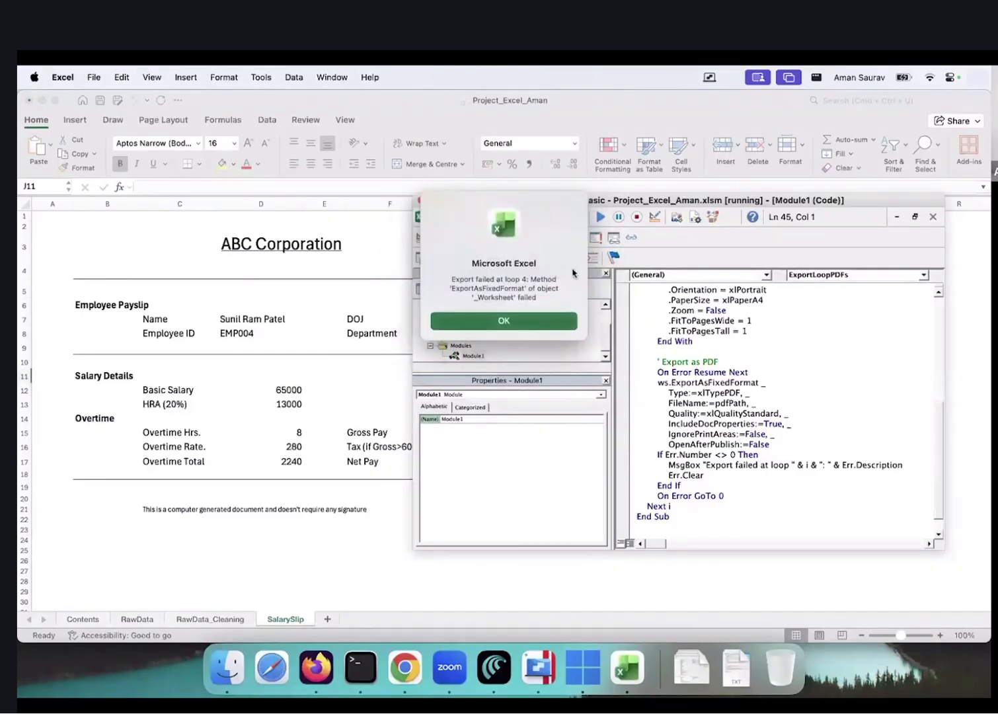
click(548, 320)
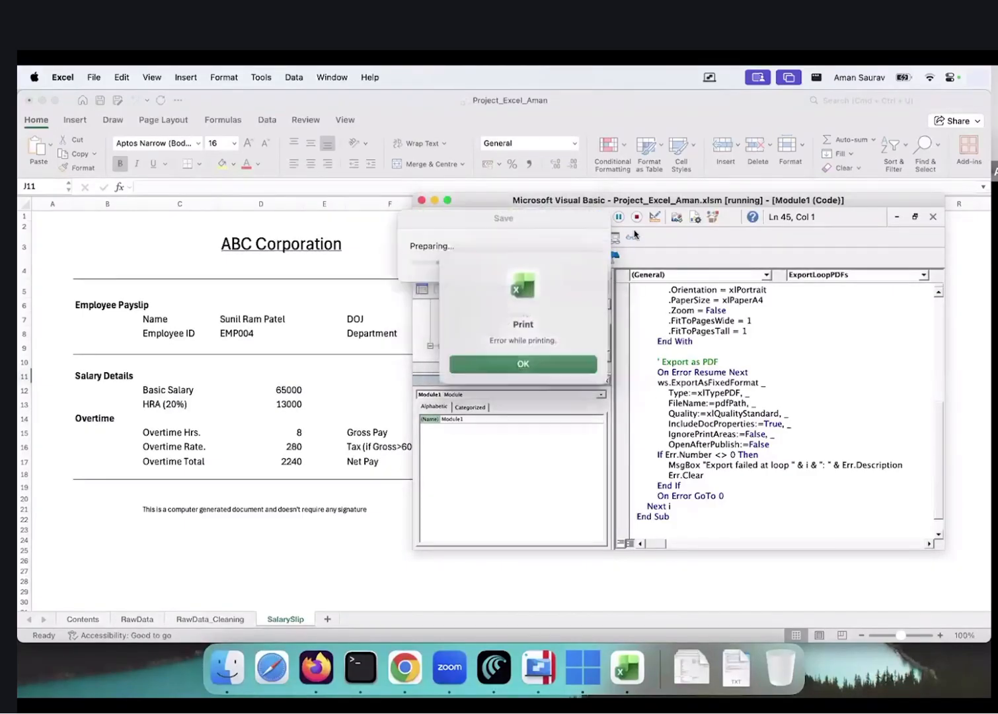
click(551, 366)
click(530, 320)
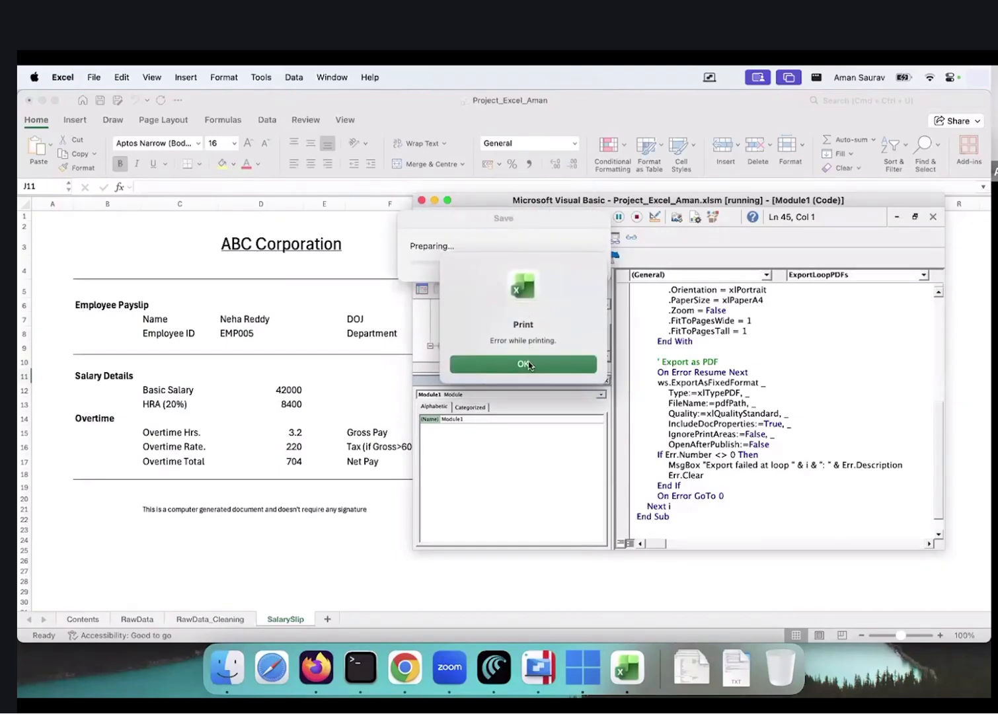
click(529, 364)
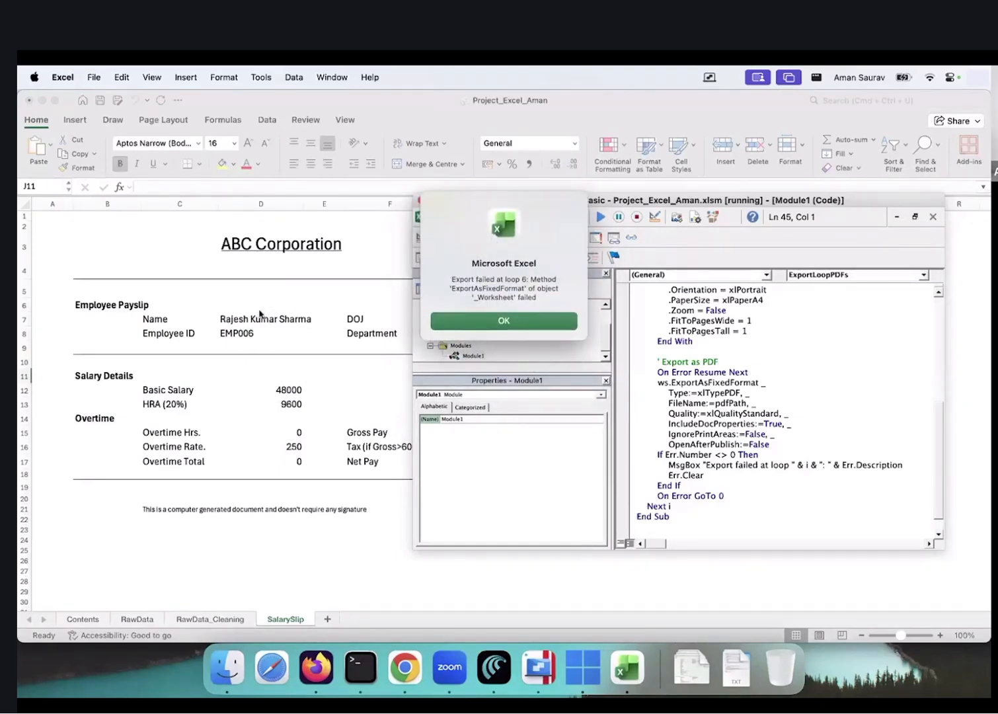
click(544, 323)
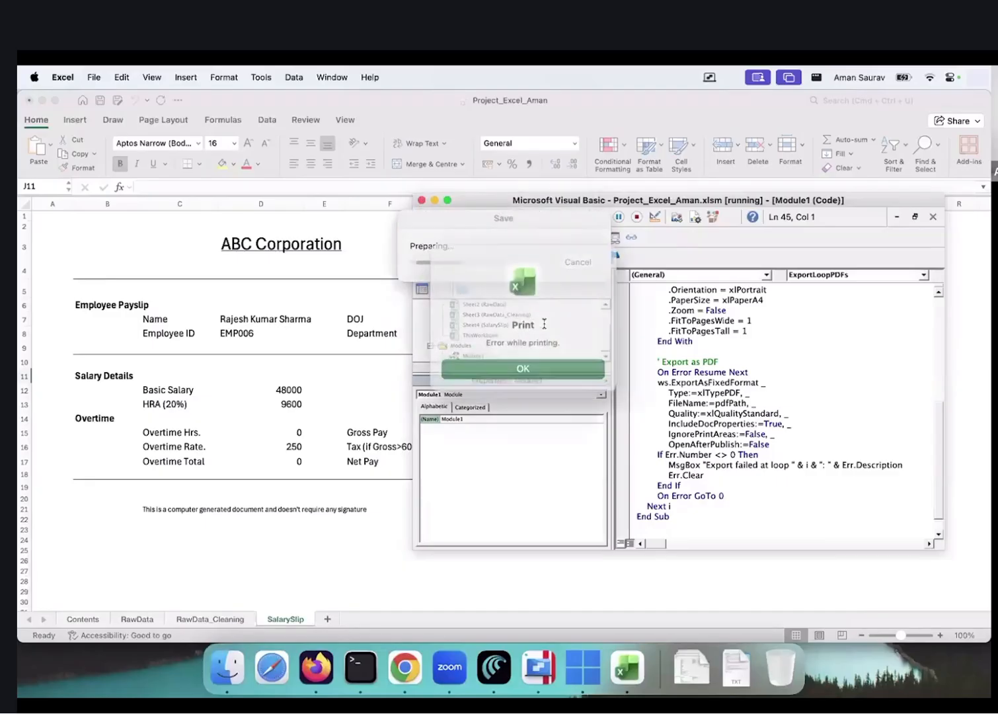
click(545, 363)
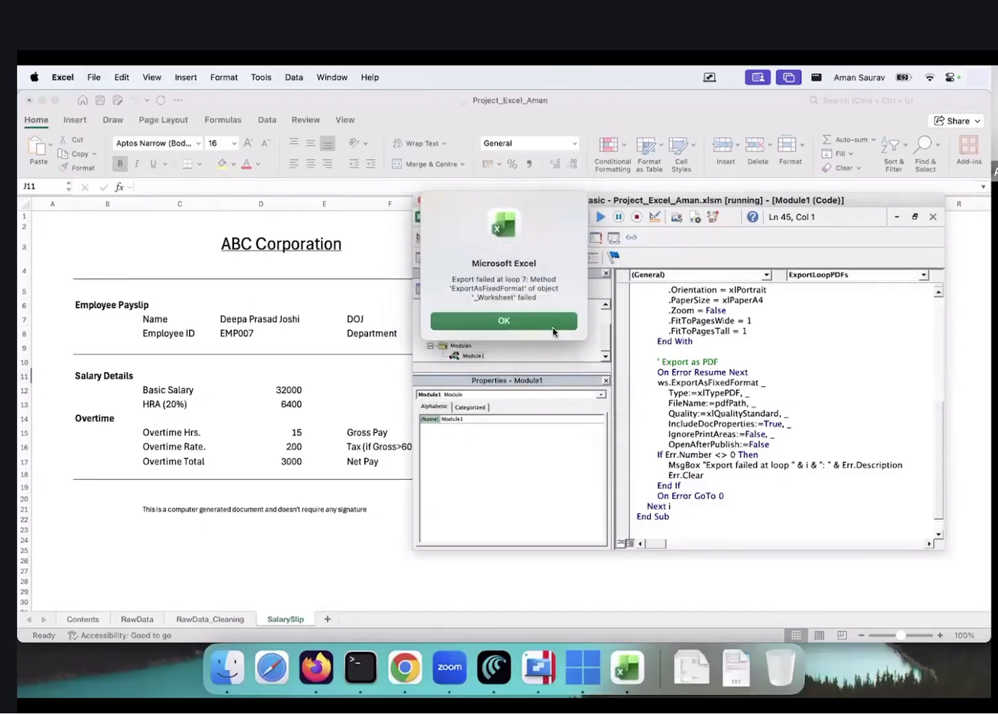
click(562, 321)
click(557, 365)
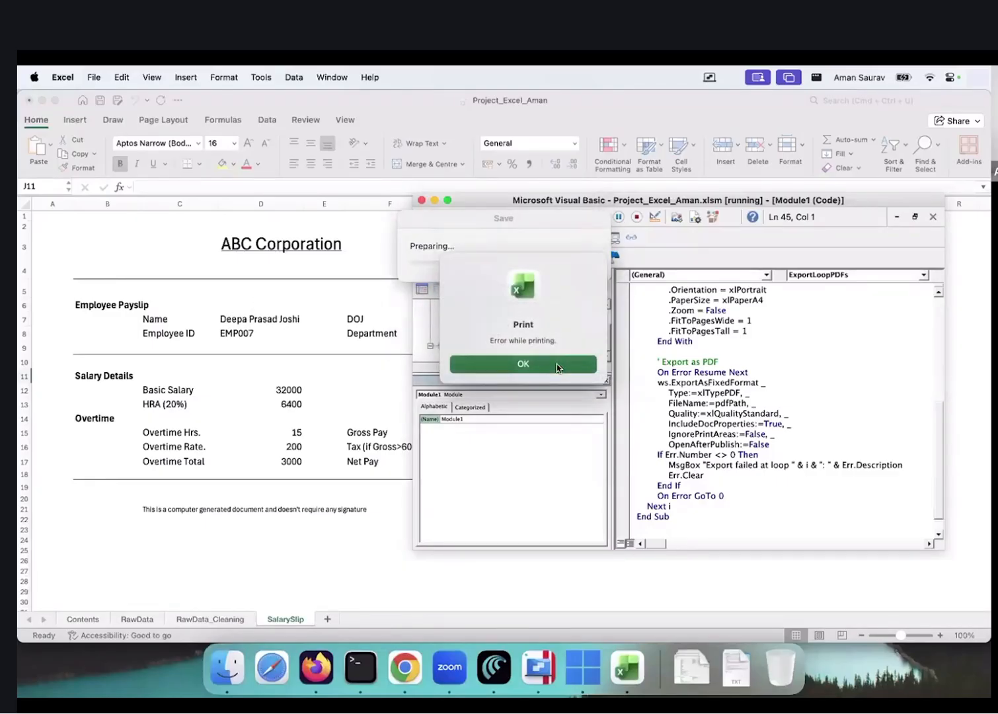
click(528, 317)
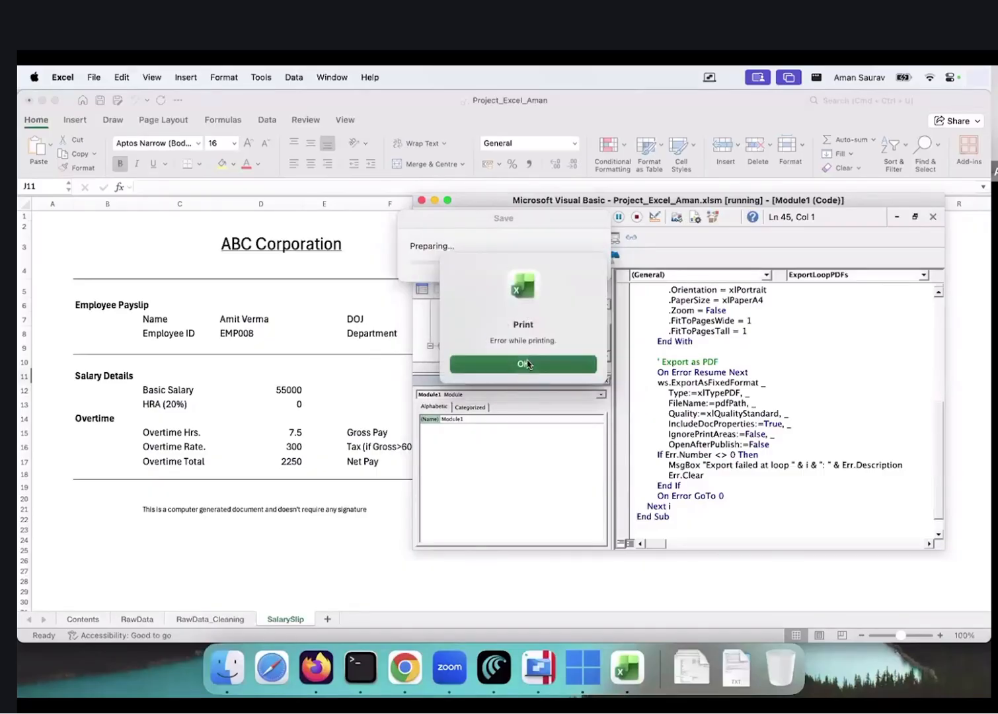
click(532, 363)
click(538, 324)
click(489, 365)
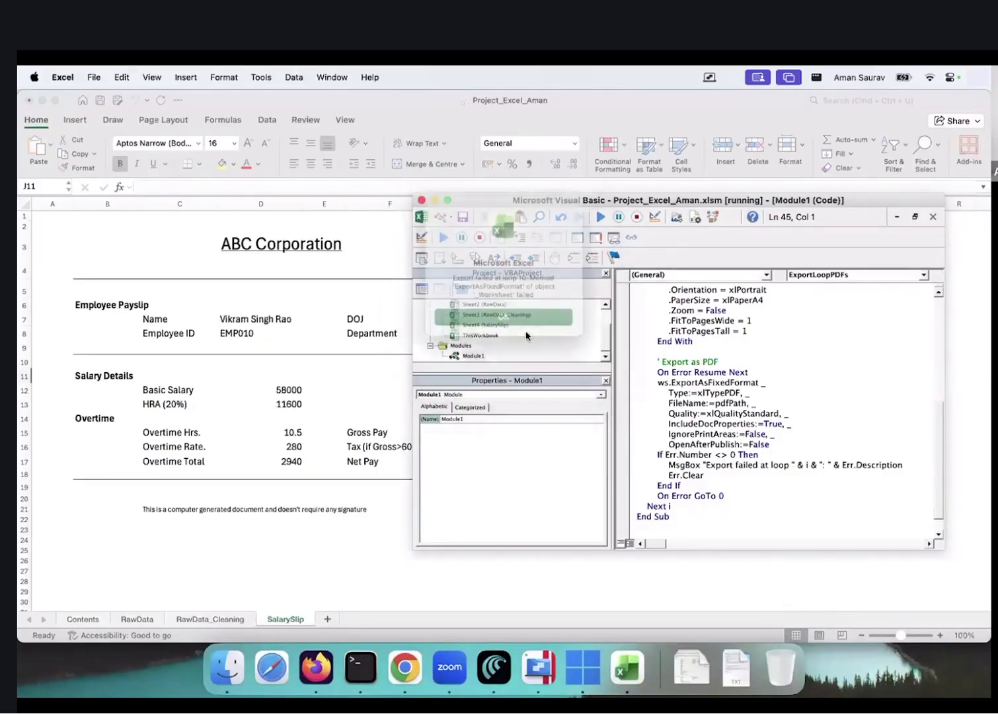
click(528, 327)
click(530, 365)
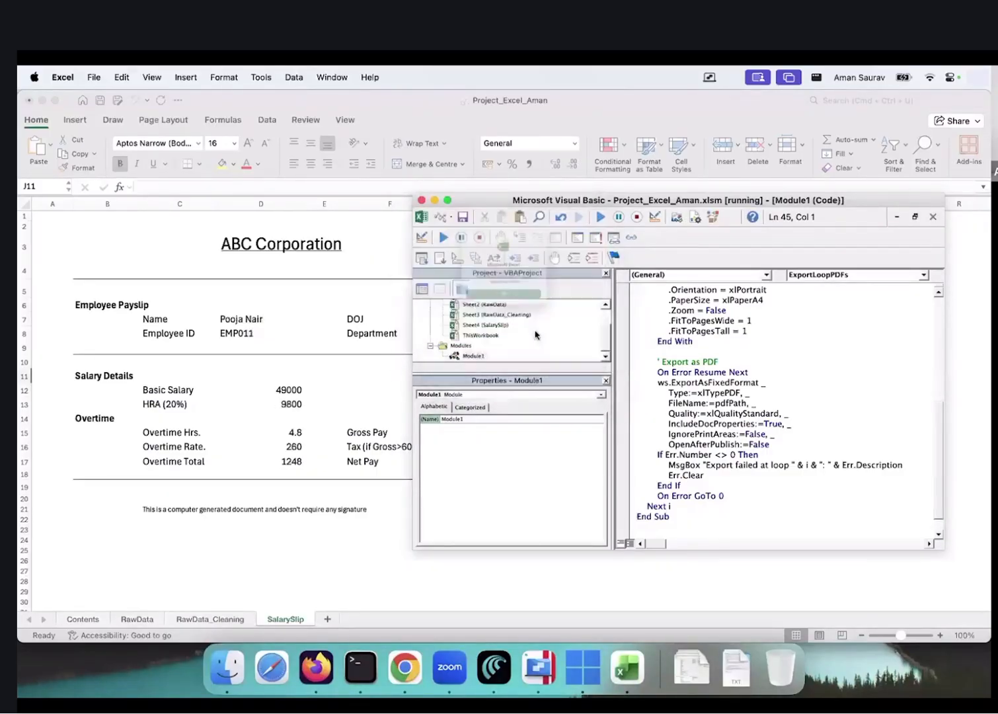
click(536, 321)
click(530, 365)
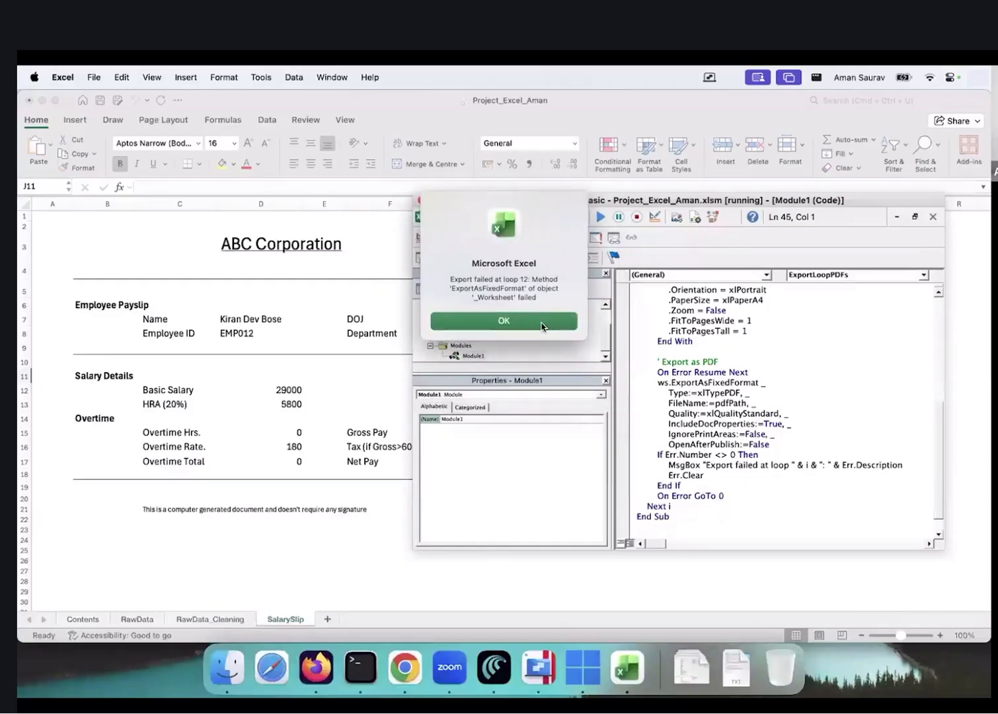
click(541, 322)
click(534, 365)
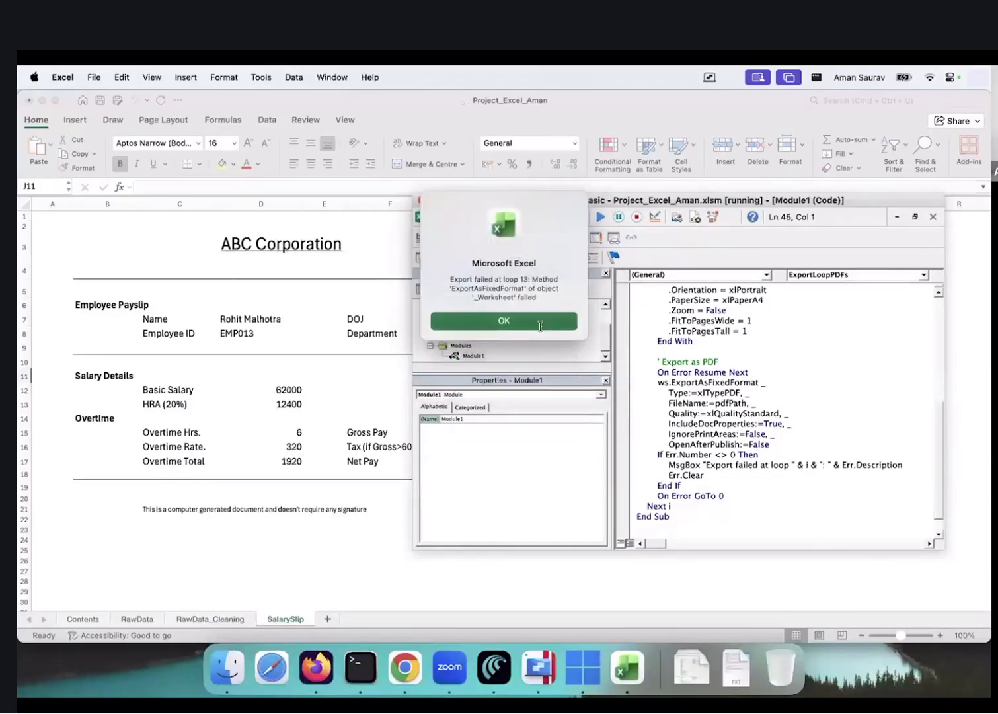
click(524, 323)
click(525, 368)
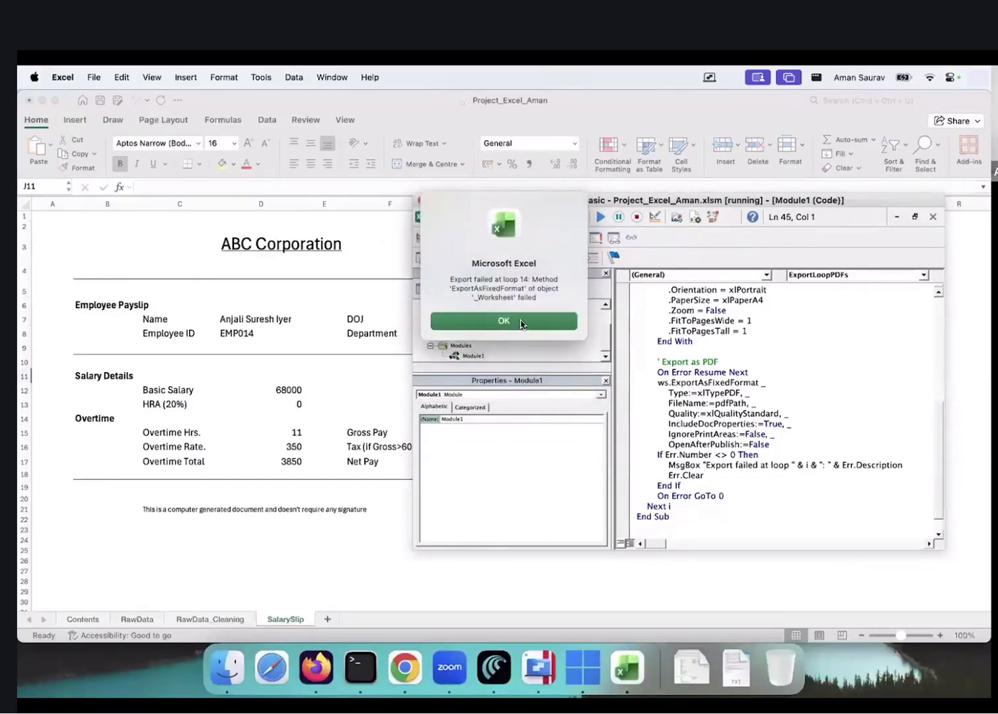
Copy the loop 14 export-failed message, then clear the remaining errors through loop 20
drag(449, 274, 538, 300)
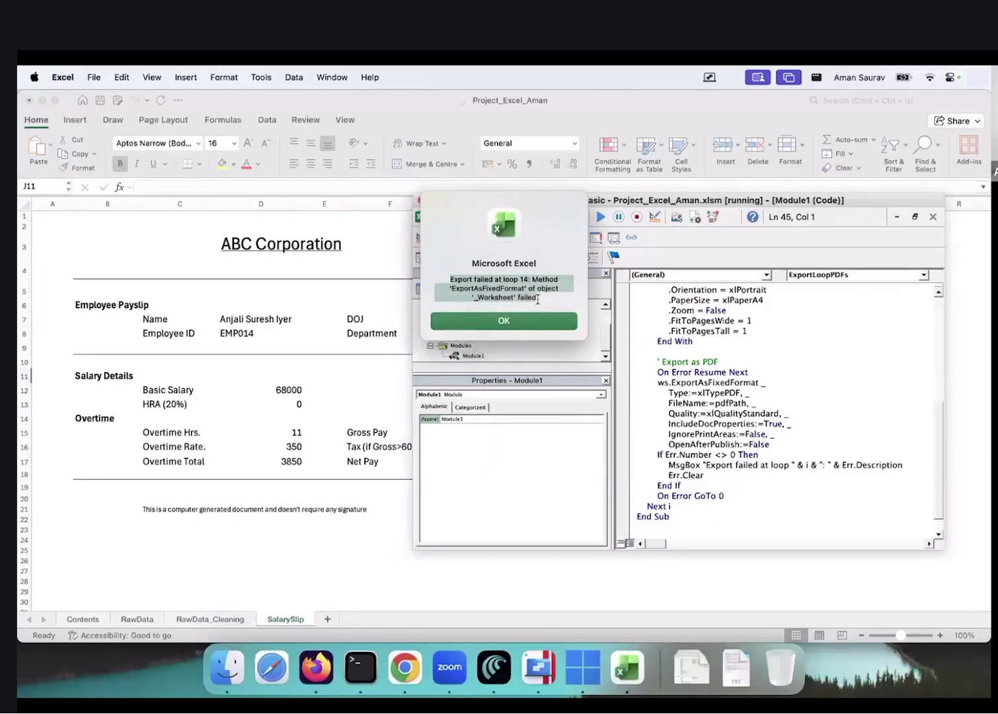
key(super+c)
click(543, 321)
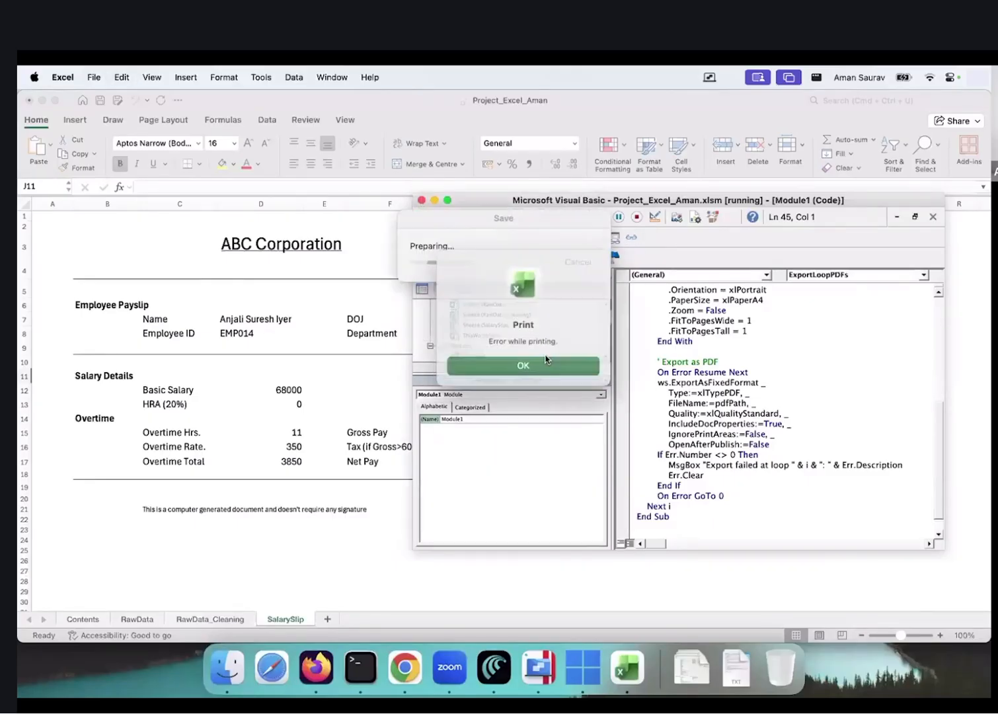
click(546, 365)
click(534, 322)
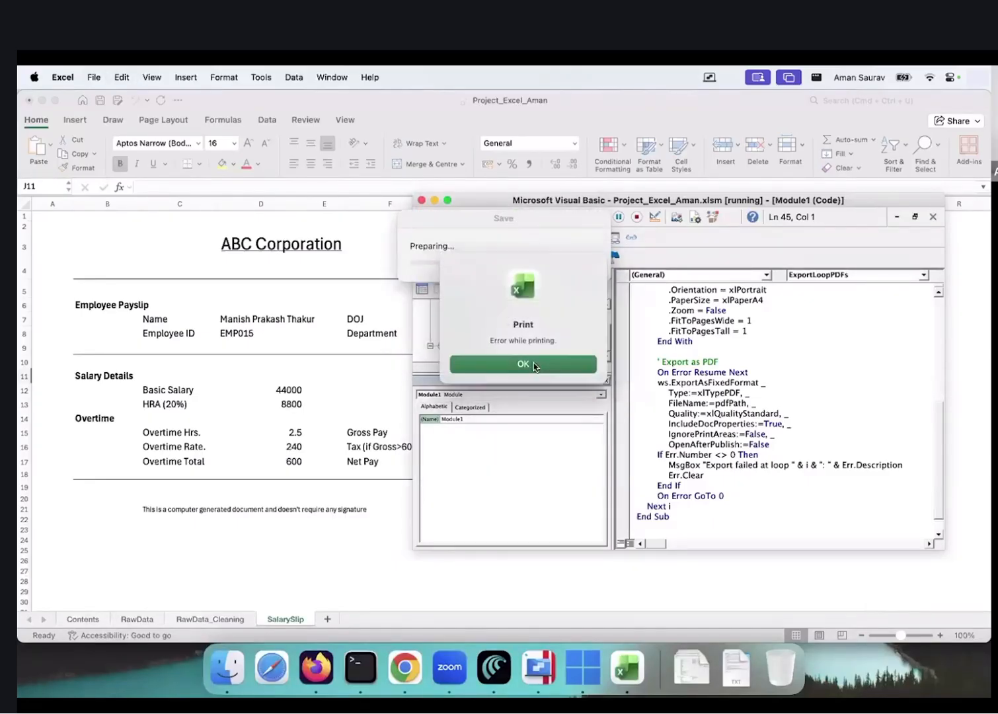
click(534, 364)
click(534, 324)
click(534, 364)
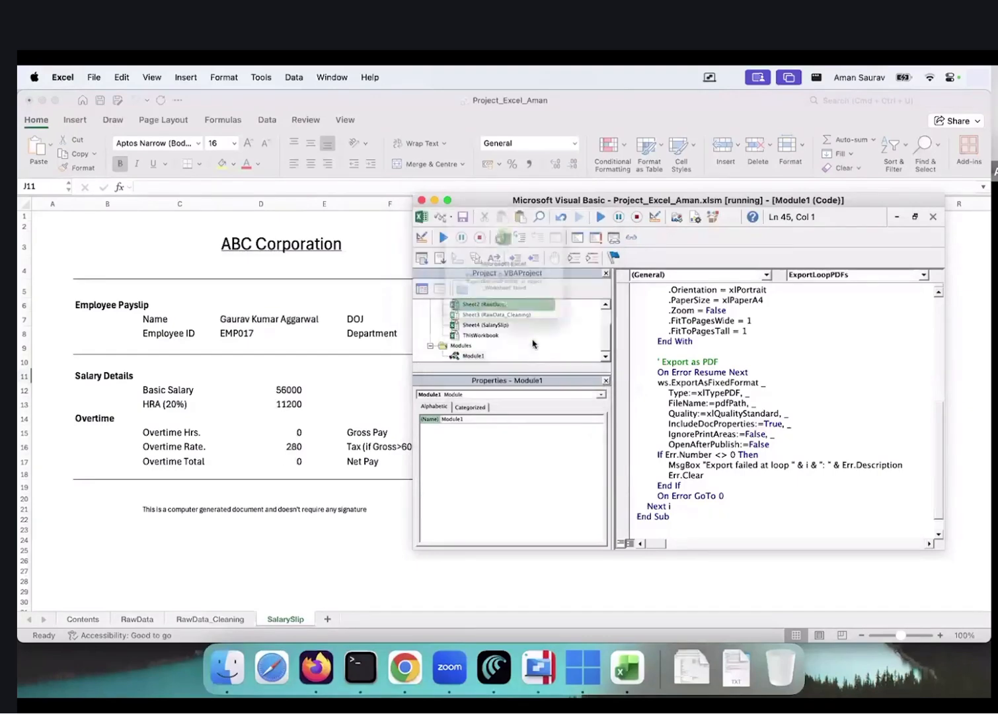
click(532, 323)
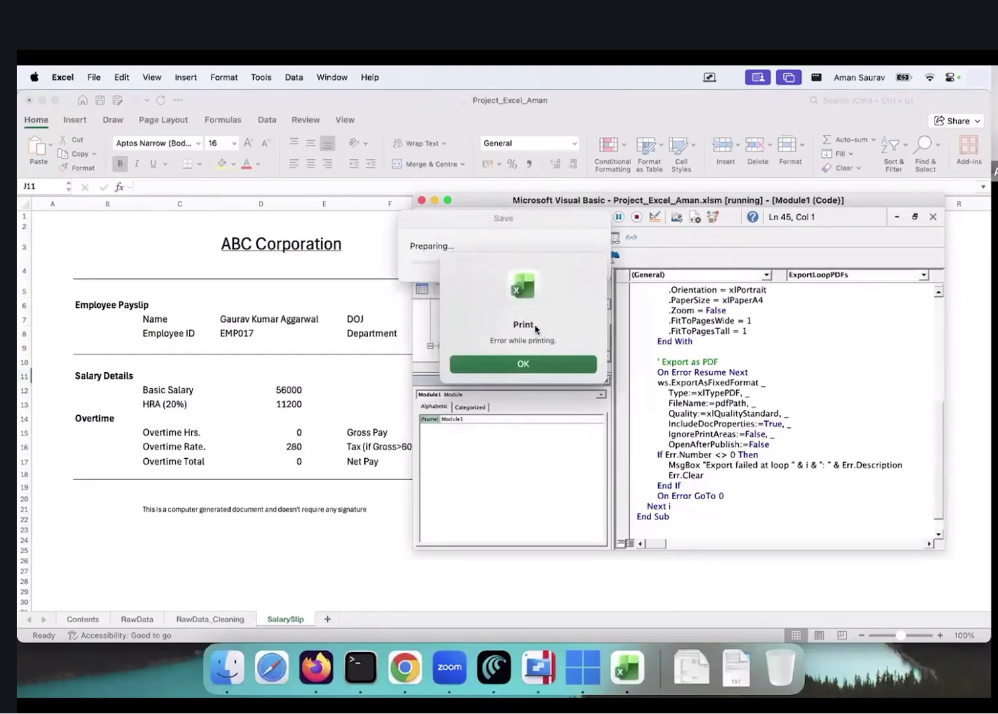
click(535, 364)
click(537, 320)
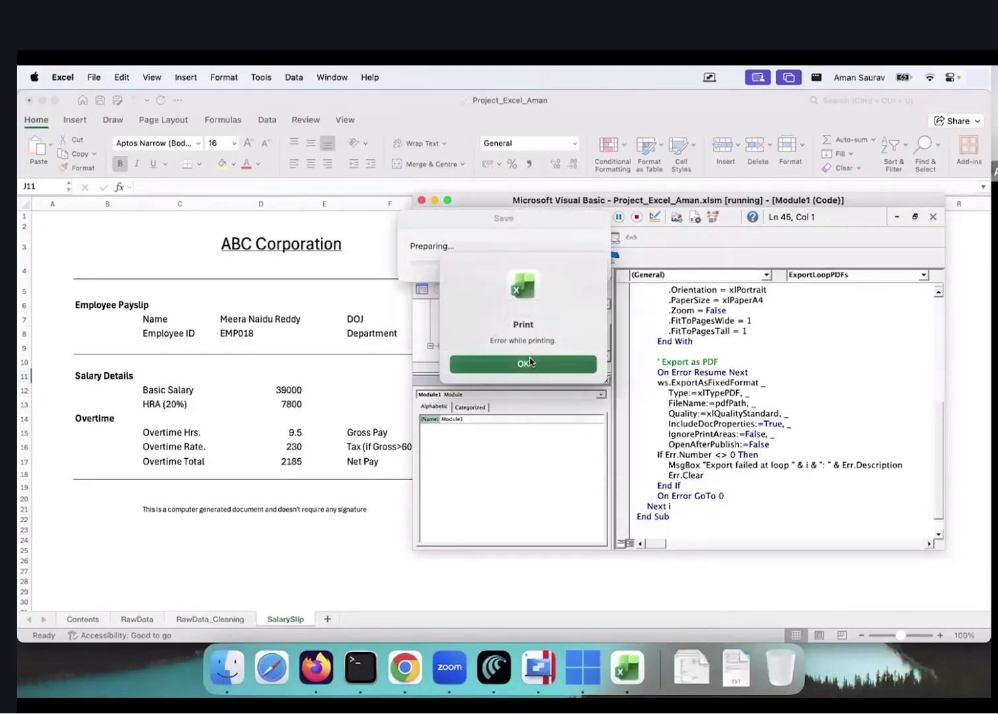
click(536, 363)
click(535, 322)
click(531, 363)
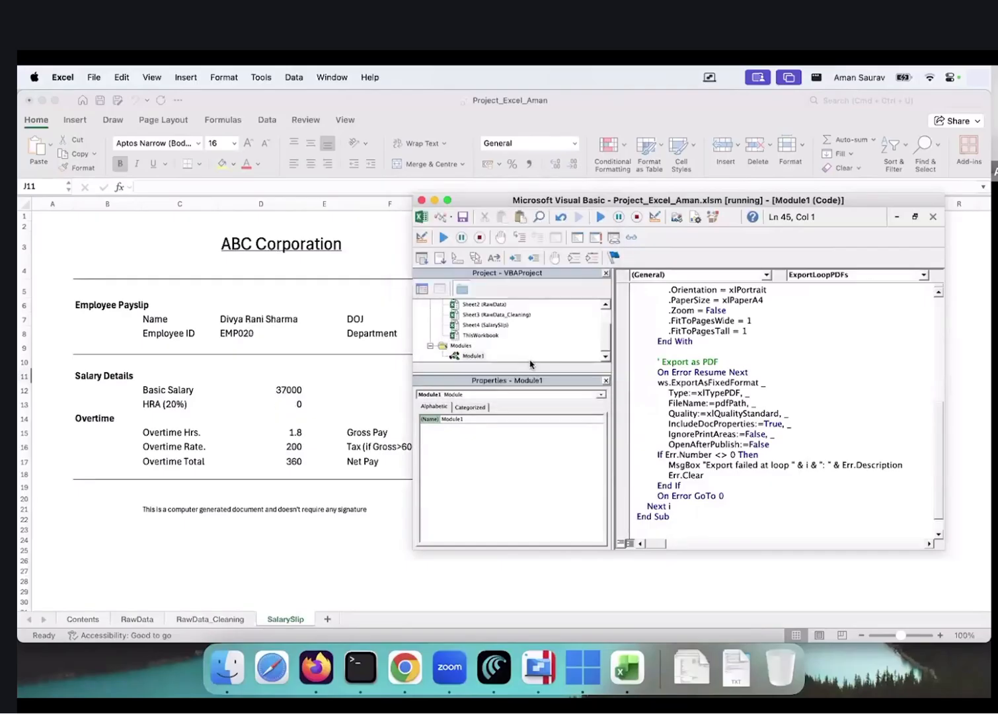
click(546, 322)
Paste the loop 14 export error into Copilot and copy its updated filename-cleaning macro
key(super+Tab)
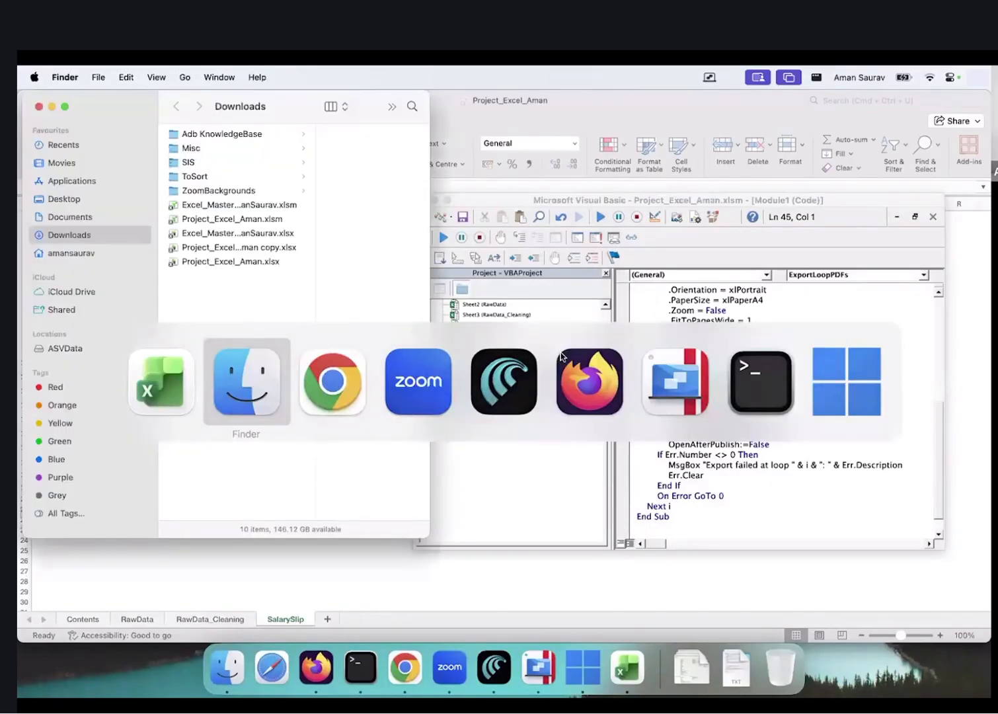
key(super+Tab)
key(super+Tab)
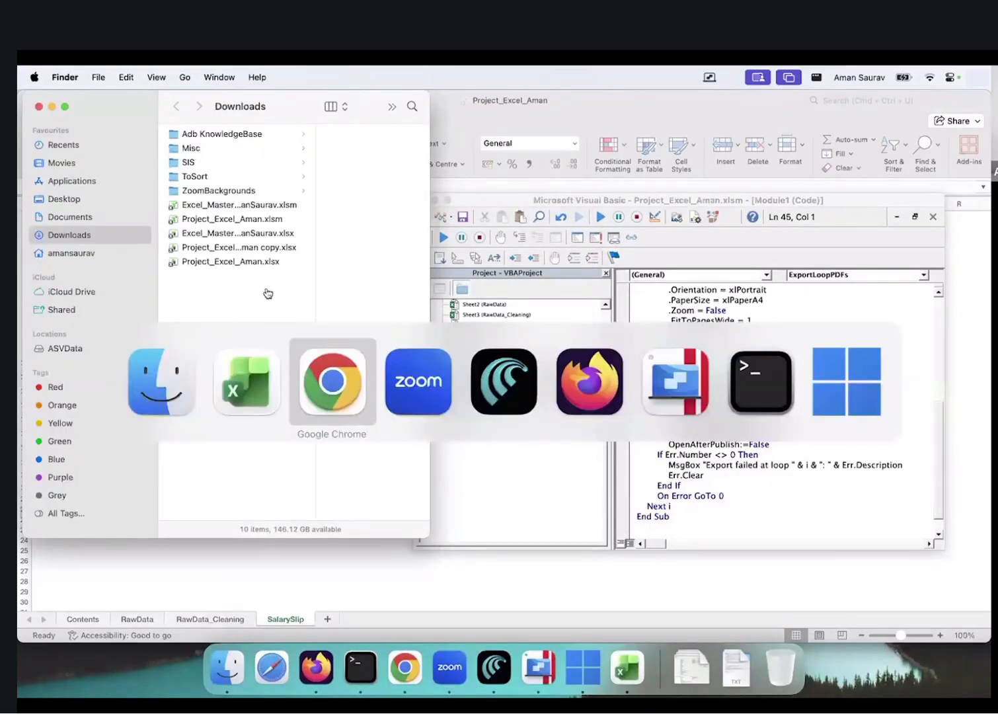
key(super+v)
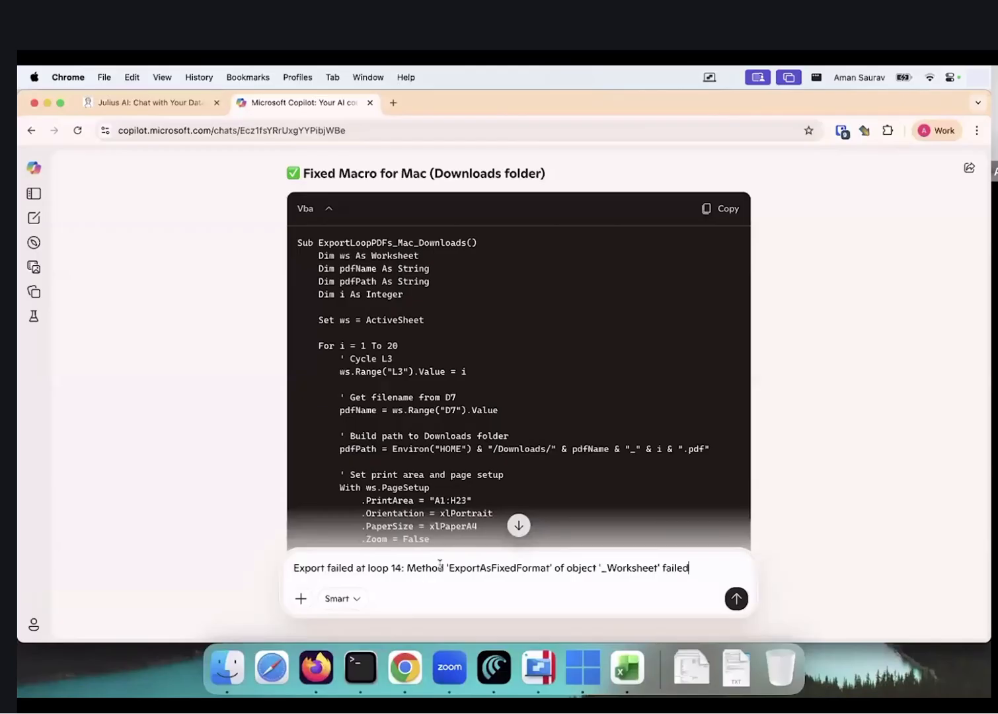
key(Return)
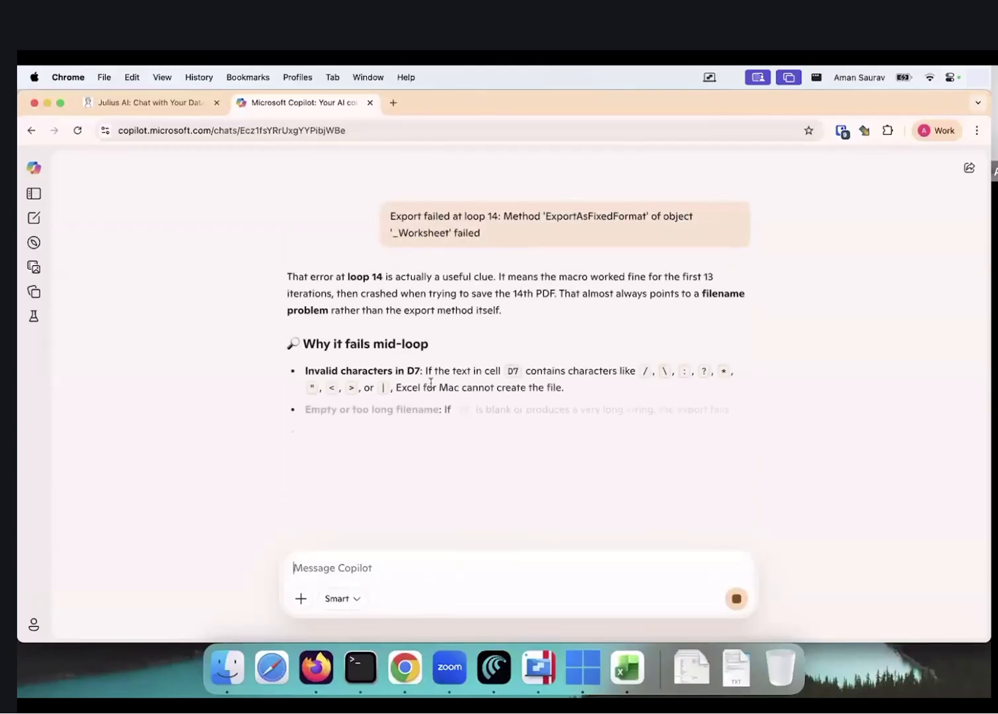
scroll(431, 382, down, 2)
scroll(430, 386, down, 1)
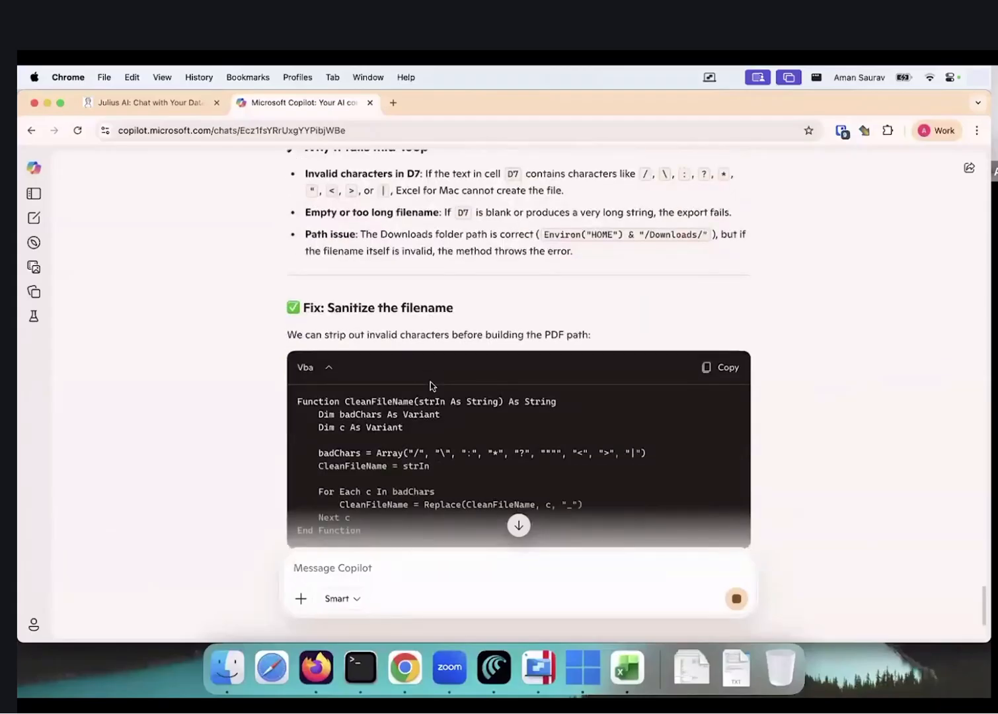
scroll(430, 386, down, 3)
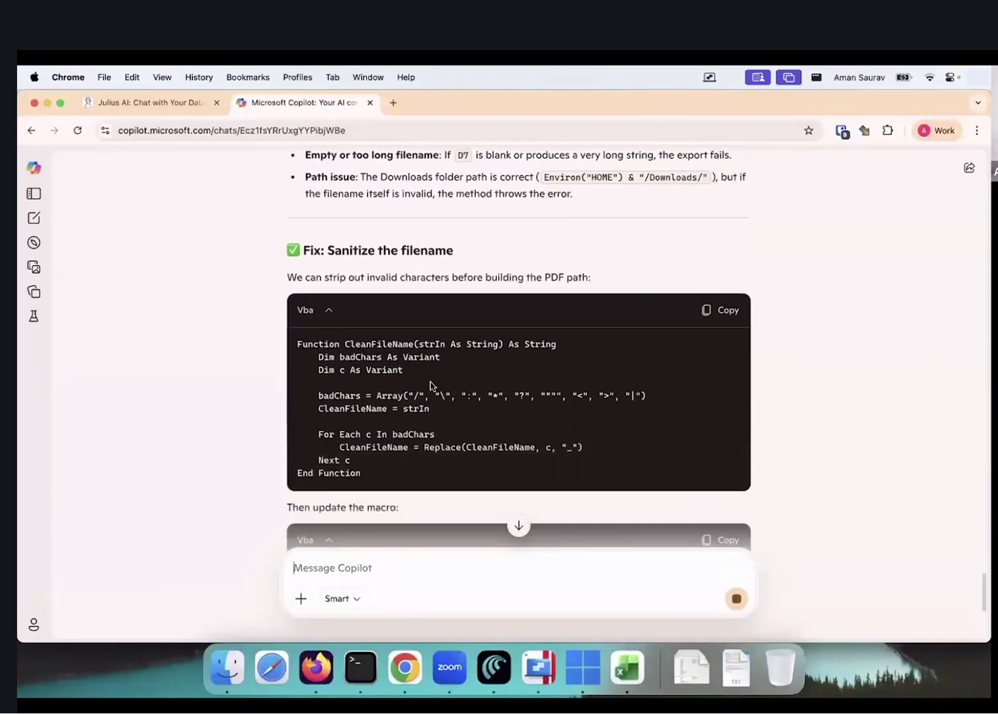
scroll(430, 386, down, 1)
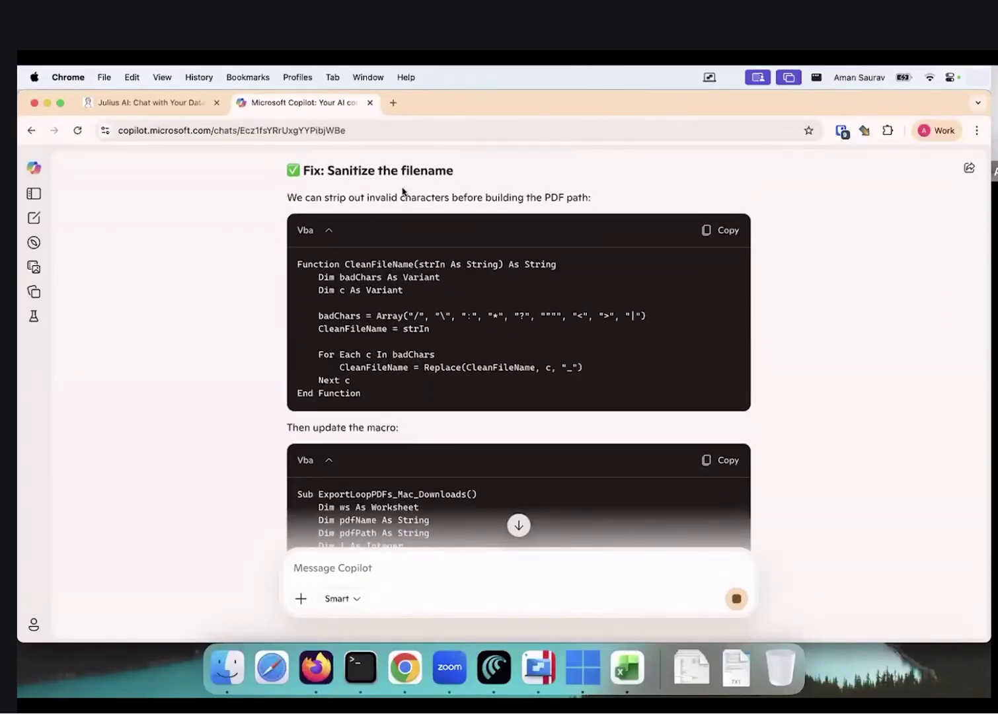
scroll(452, 317, down, 10)
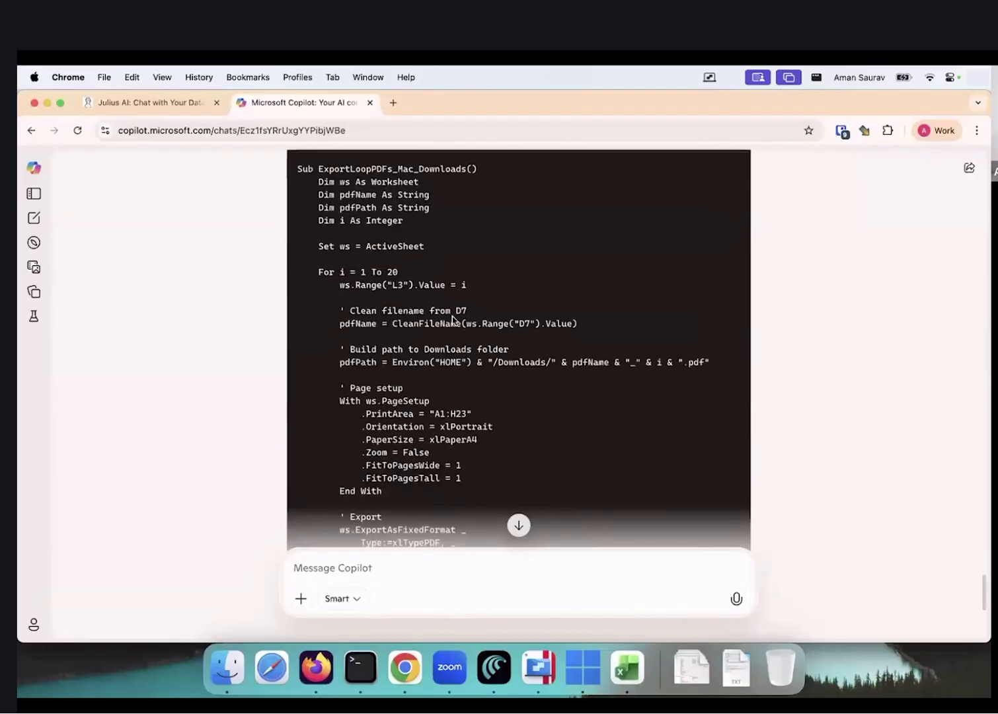
scroll(452, 317, down, 2)
scroll(452, 318, up, 8)
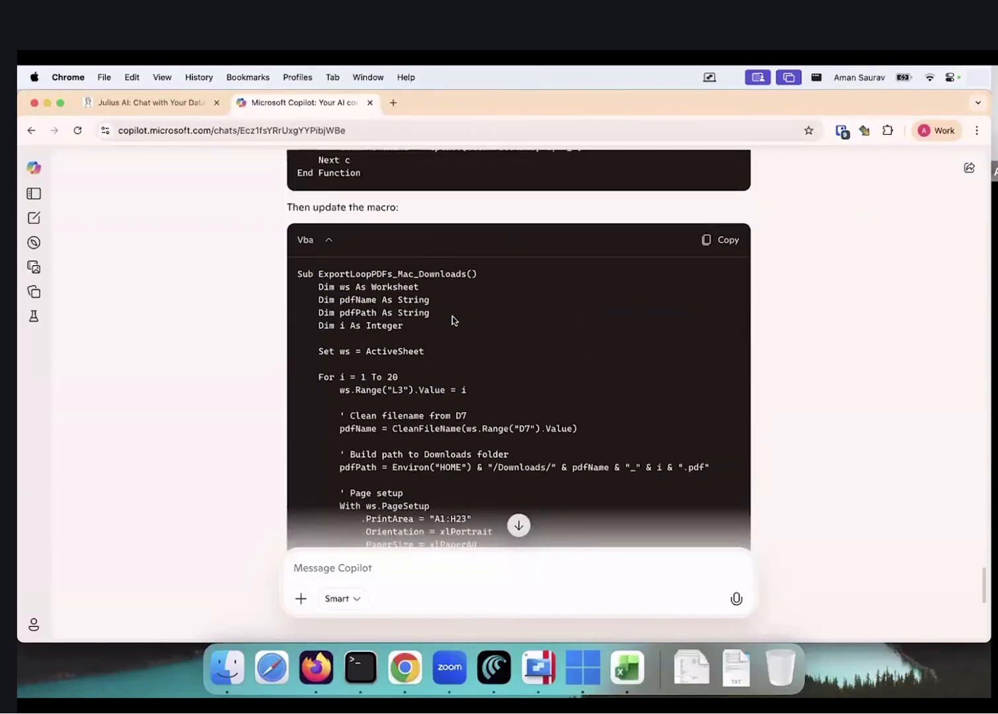
click(727, 244)
Paste the filename-cleaning macro and change its loop limit from 20 to 5
key(super+Tab)
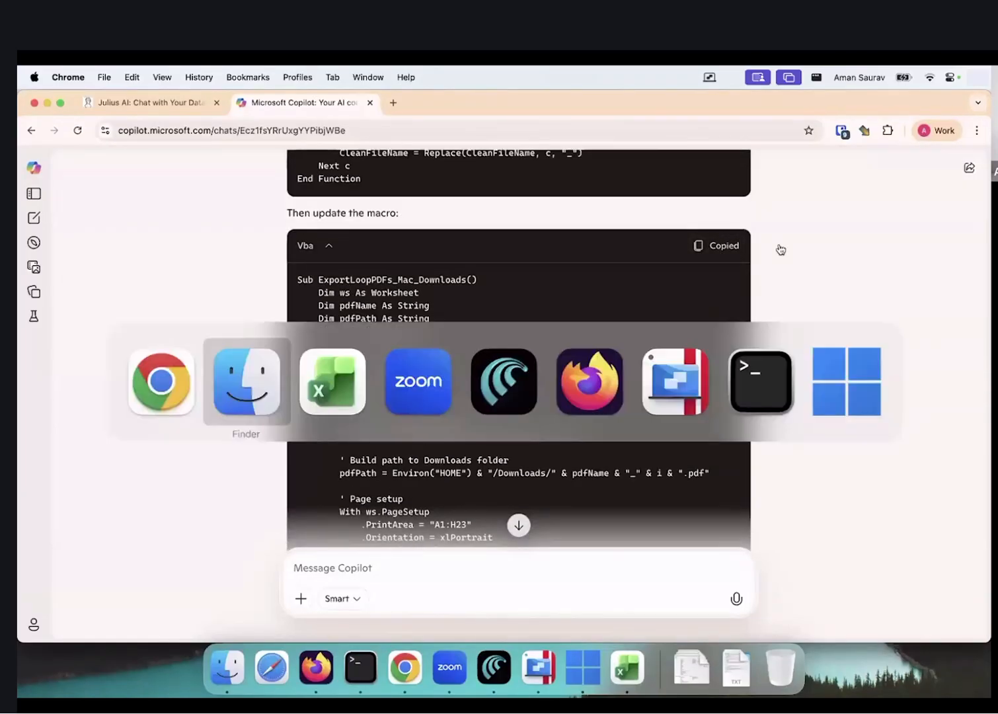
key(super+Tab)
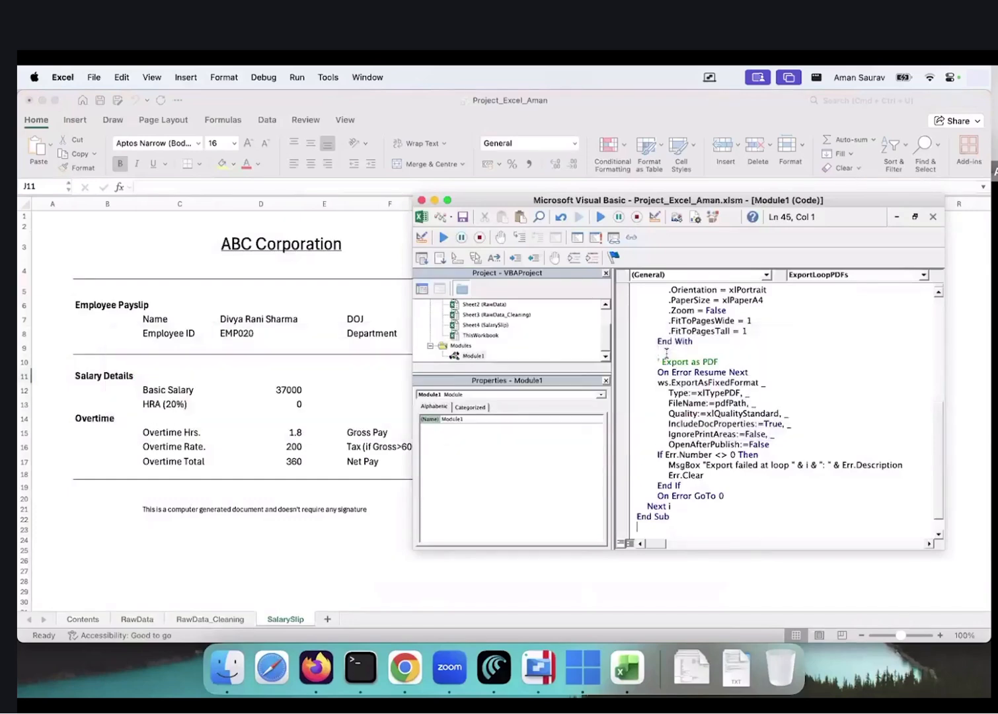
key(super+v)
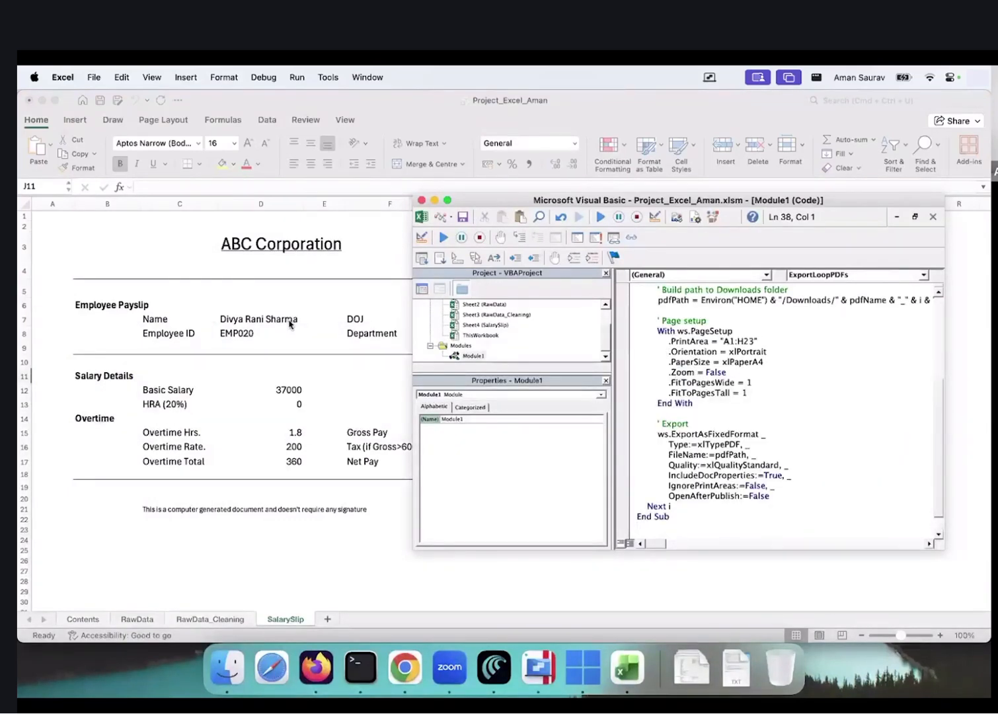
scroll(760, 428, up, 1)
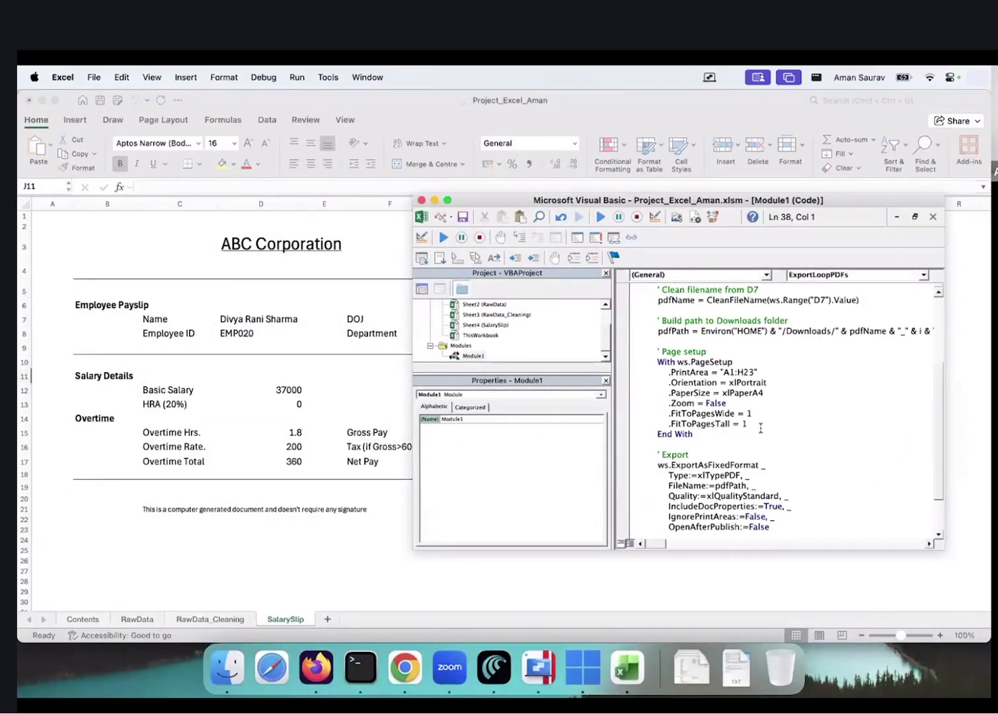
scroll(761, 398, up, 4)
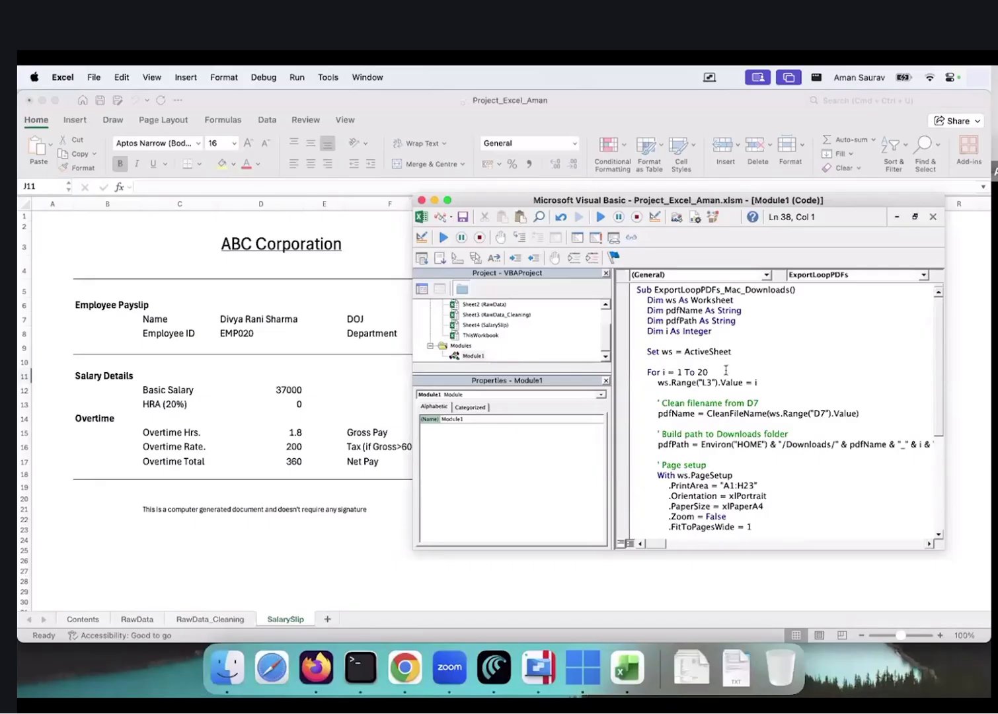
click(712, 371)
key(BackSpace)
key(BackSpace)
text(5)
Run the macro twice, dismissing the 'Sub or Function not defined' compile error each time
click(598, 219)
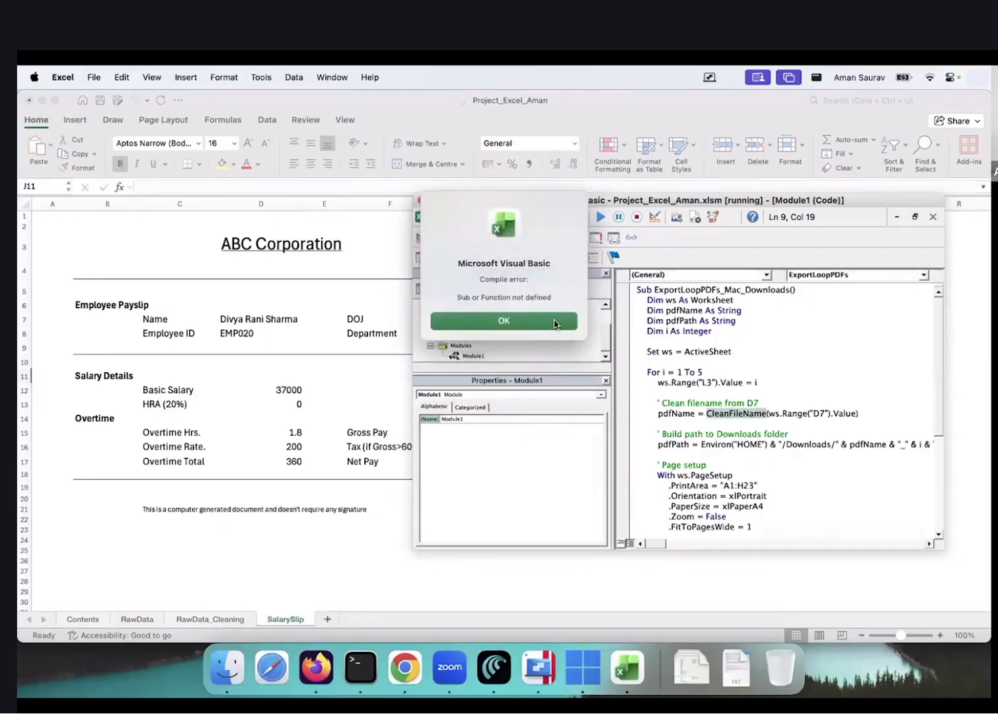
click(556, 323)
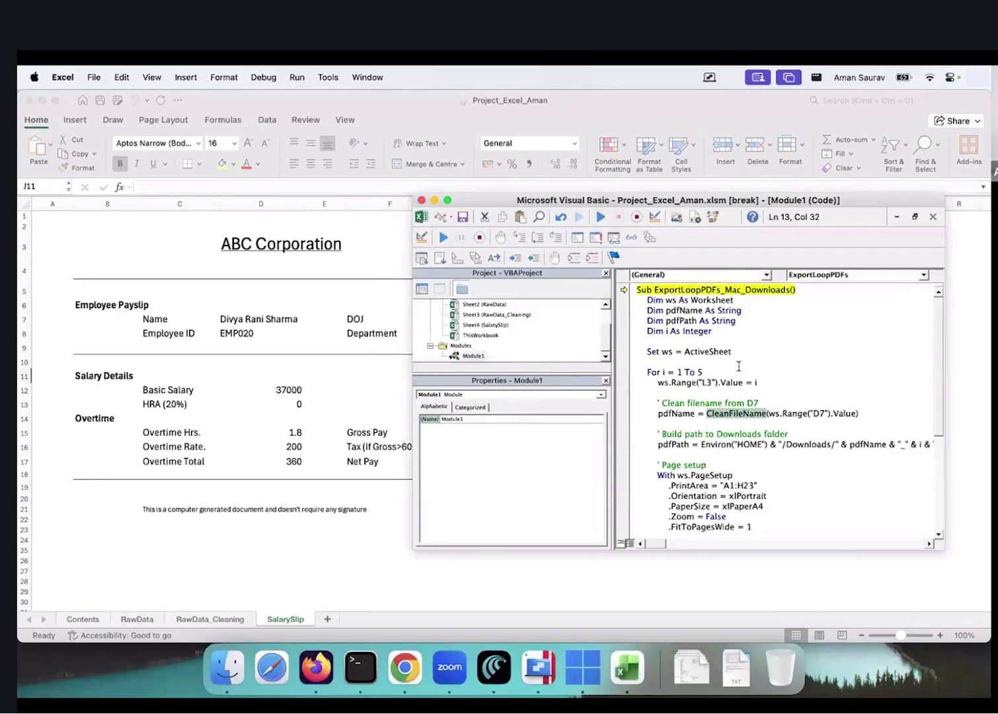
scroll(739, 365, down, 5)
scroll(739, 367, up, 4)
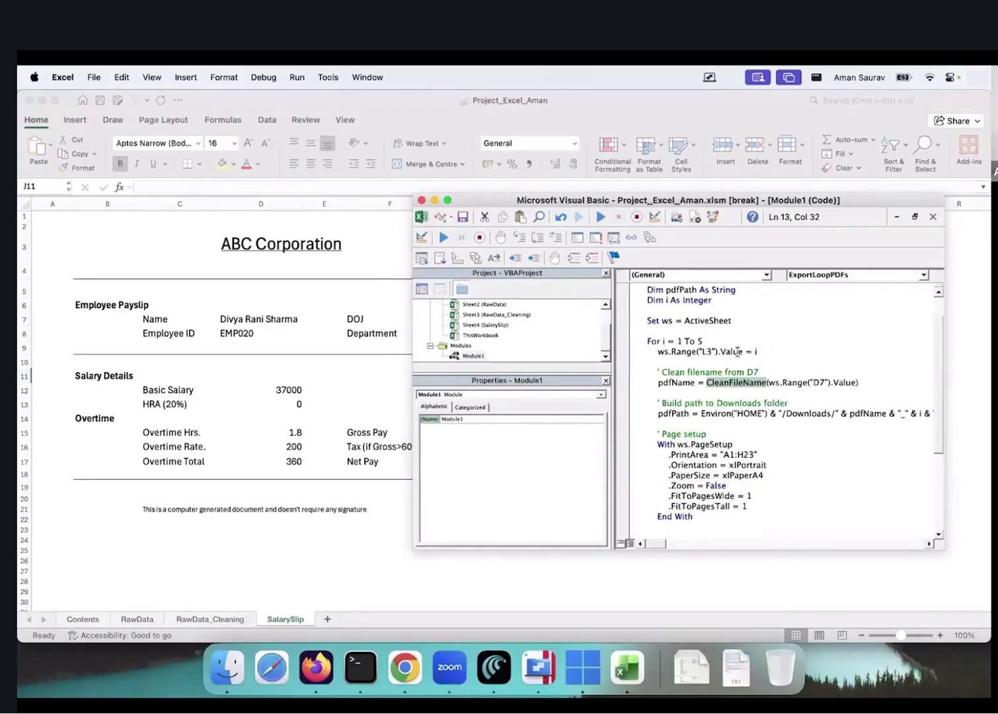
scroll(750, 354, up, 1)
click(767, 360)
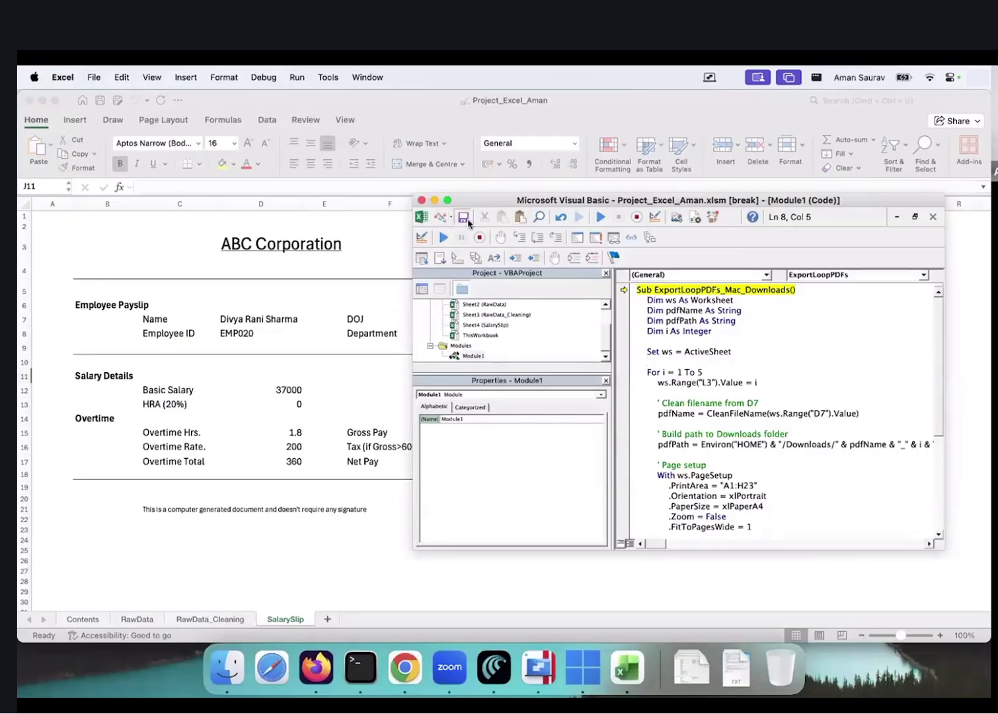
click(601, 220)
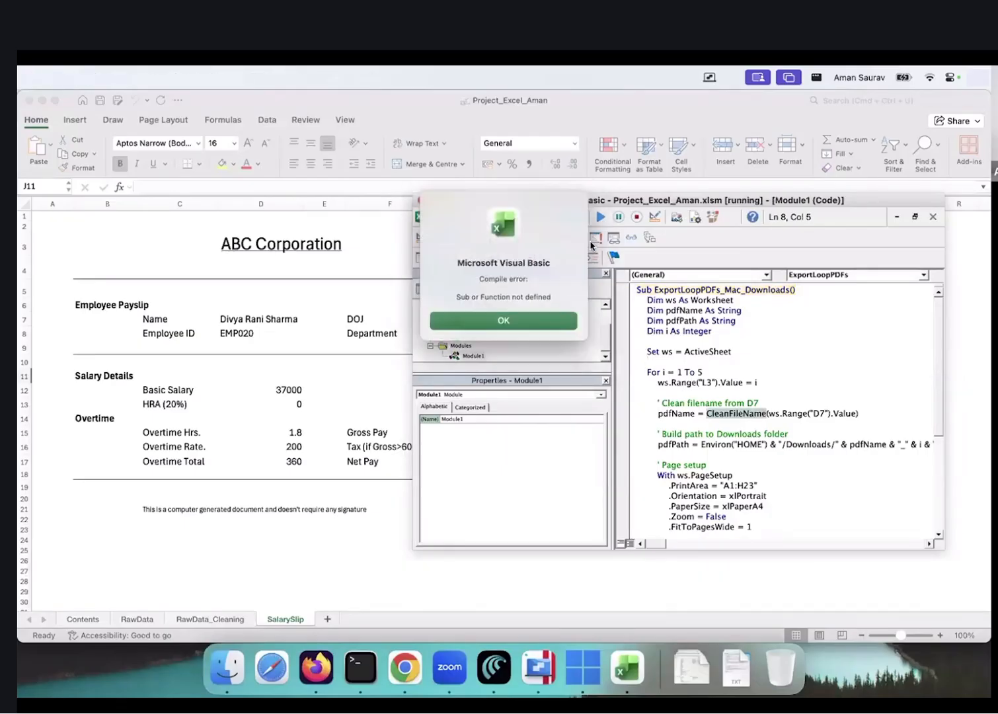
click(532, 324)
key(super+Tab)
Send 'error not defined' to Copilot and copy the self-contained macro with CleanFileName
text(error not de)
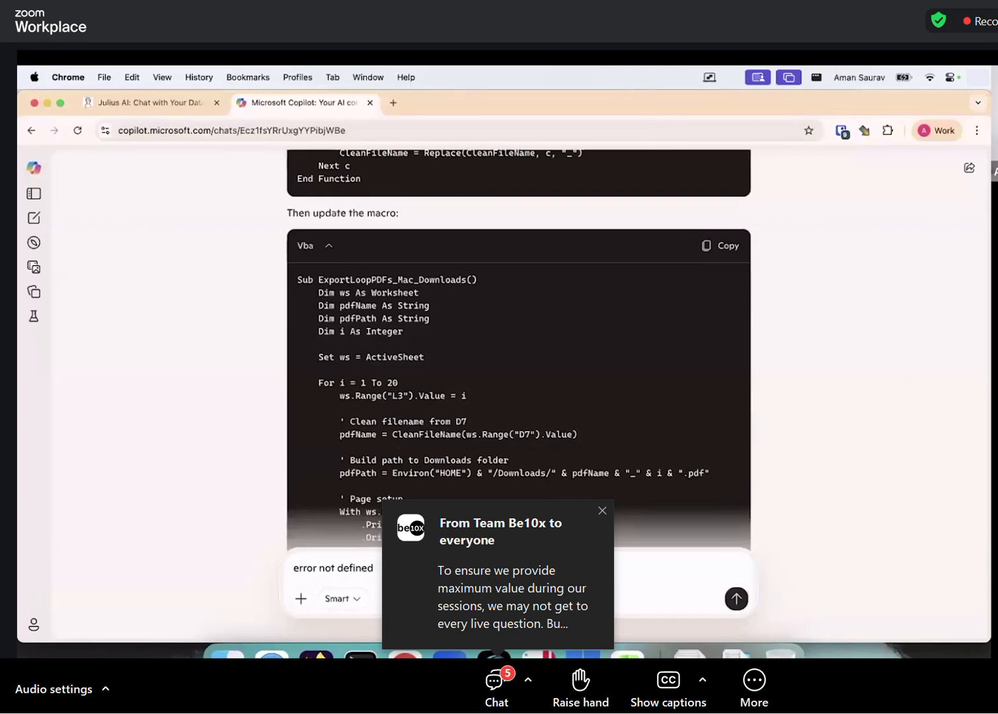
text(fined)
key(Return)
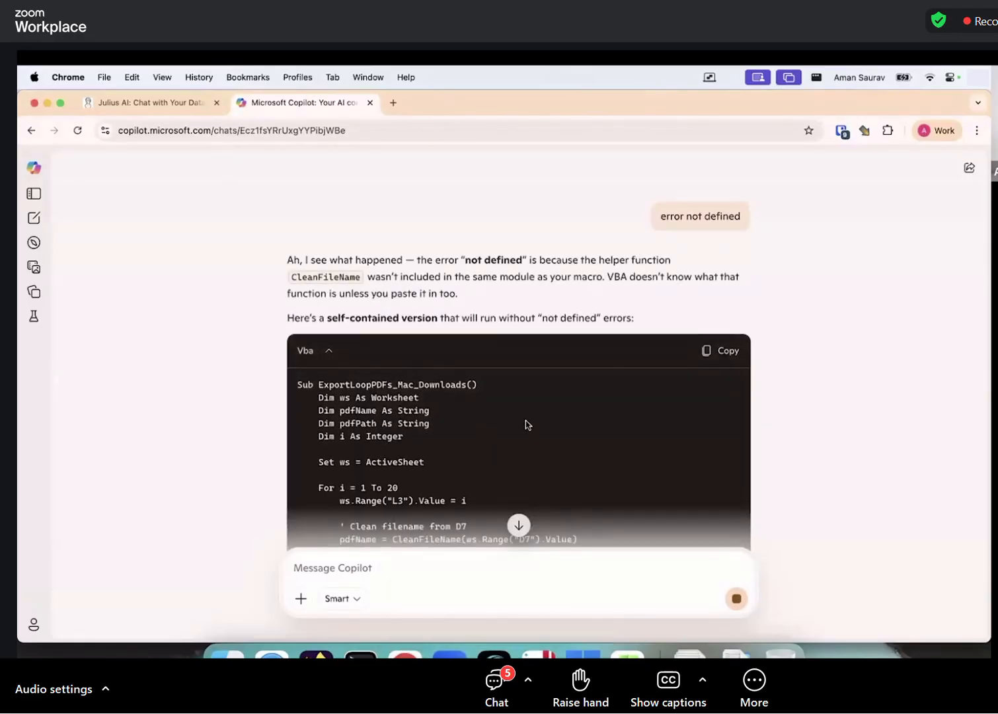
scroll(525, 423, down, 5)
scroll(525, 423, down, 4)
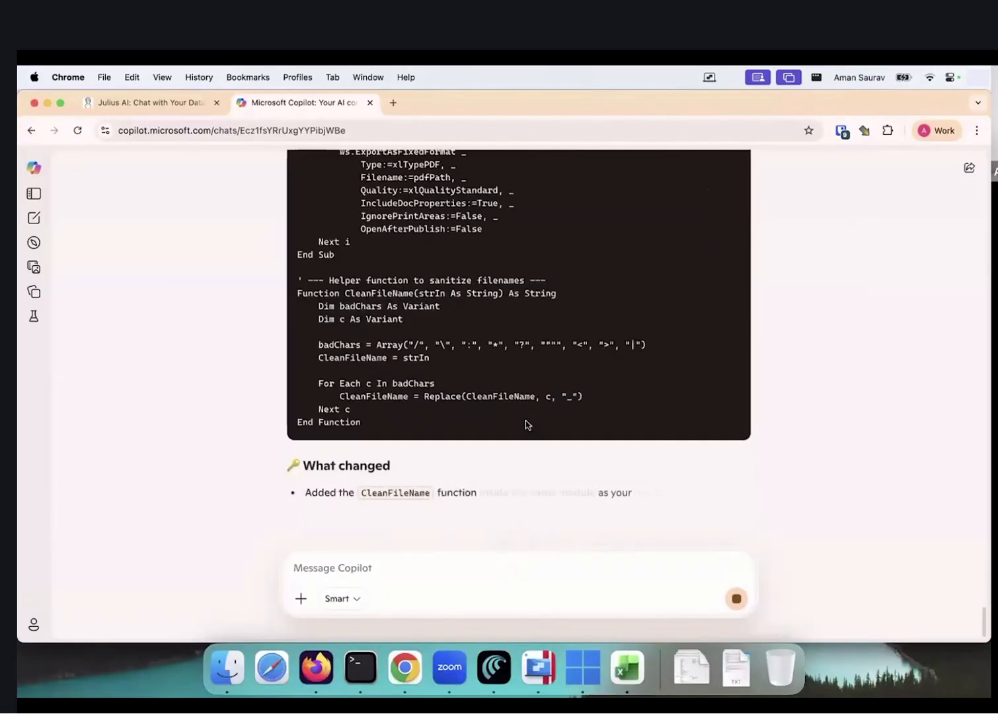
scroll(525, 420, up, 10)
click(719, 313)
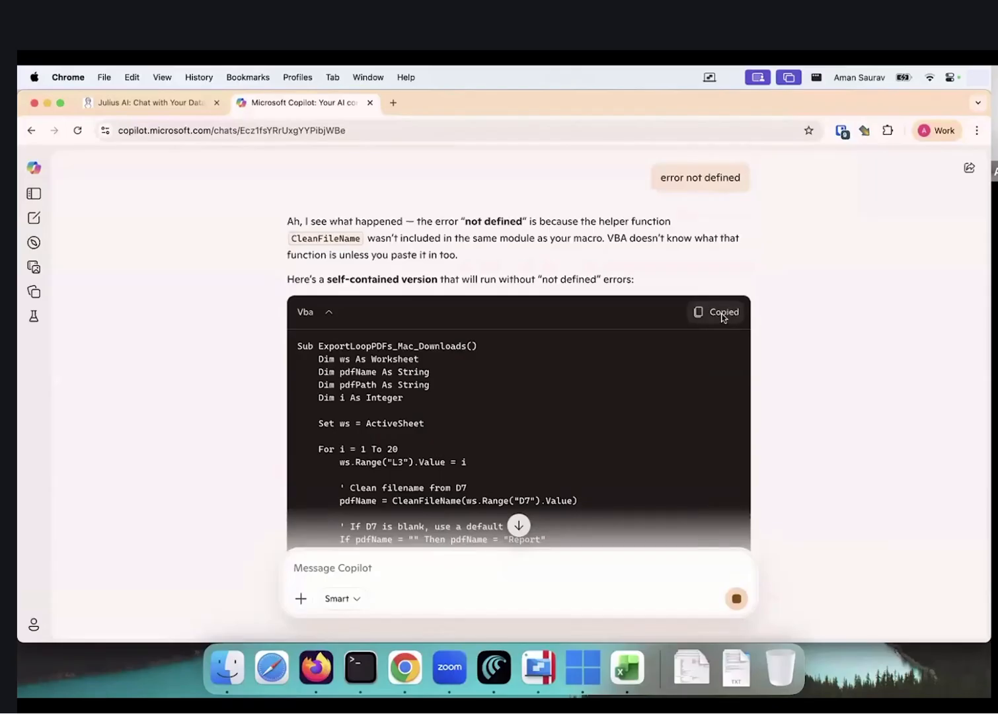
key(super+Tab)
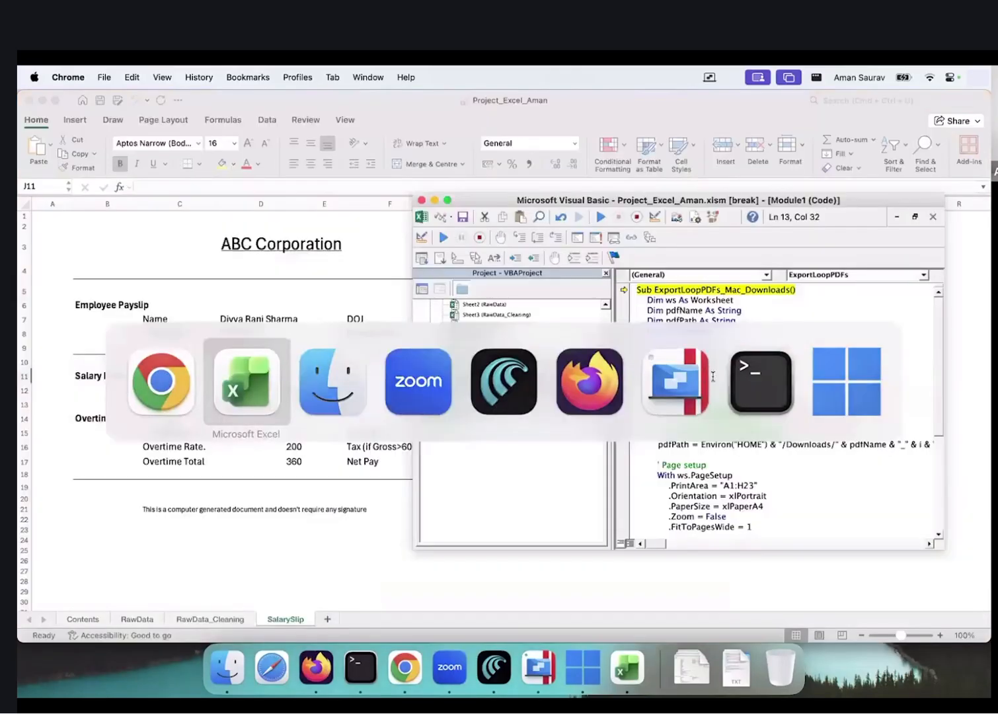
Paste the self-contained macro ending in CleanFileName over Module1's code, then run it
key(super+a)
key(super+v)
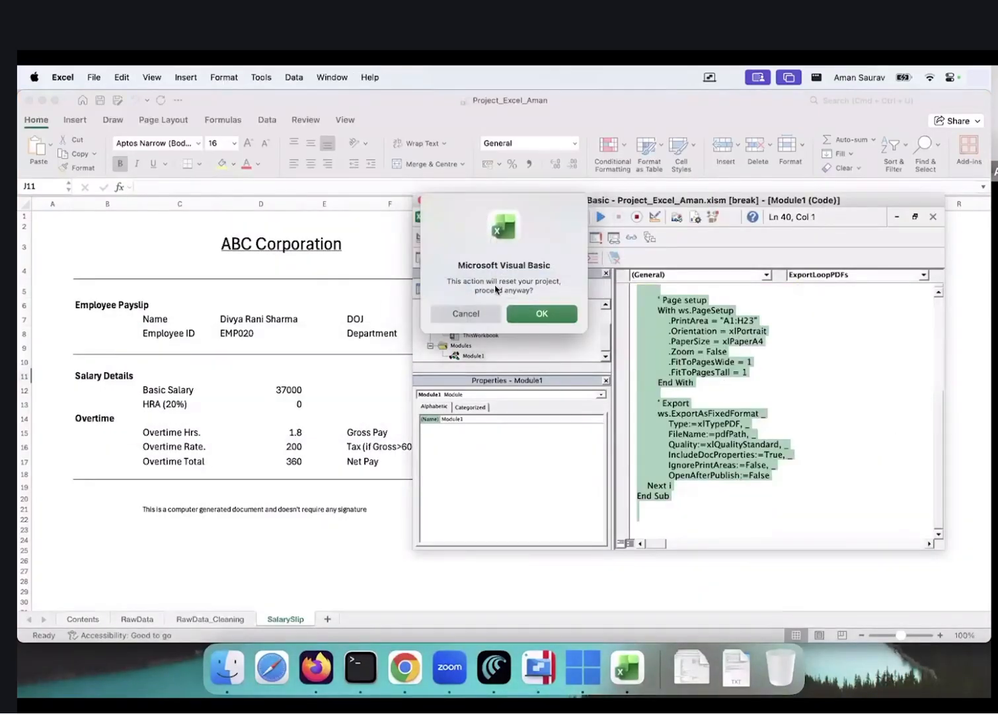
click(539, 316)
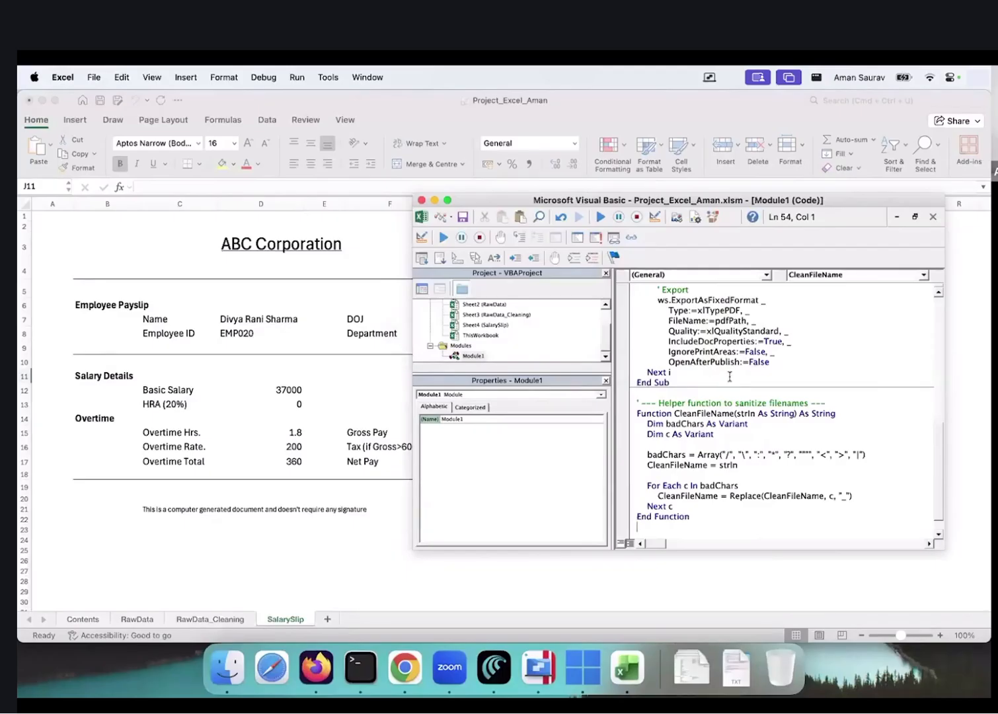
click(730, 376)
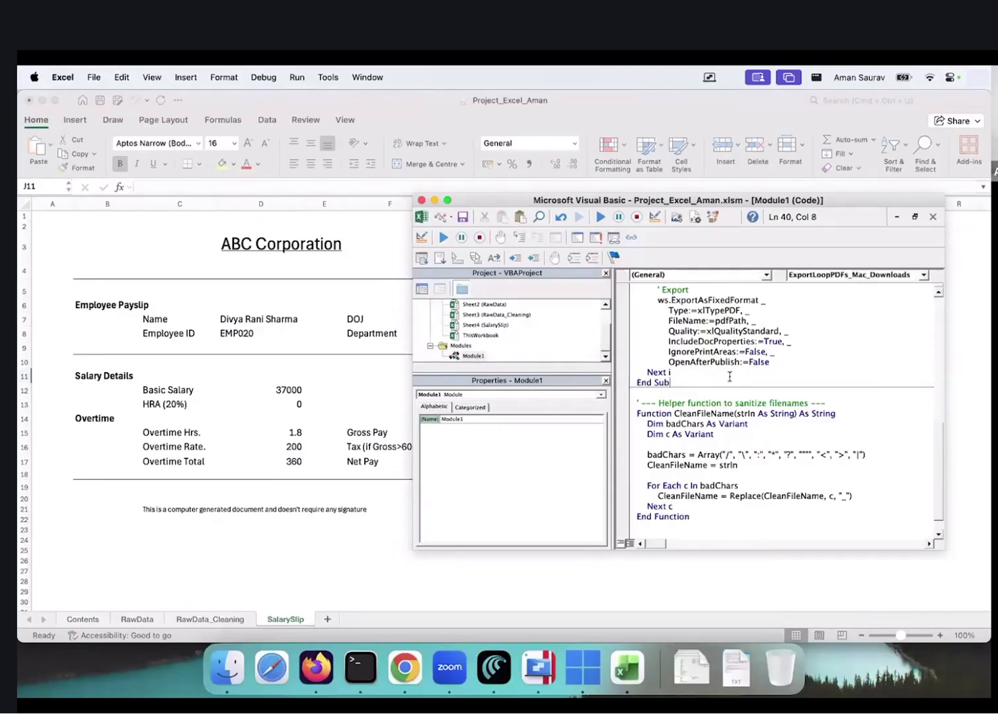
click(600, 217)
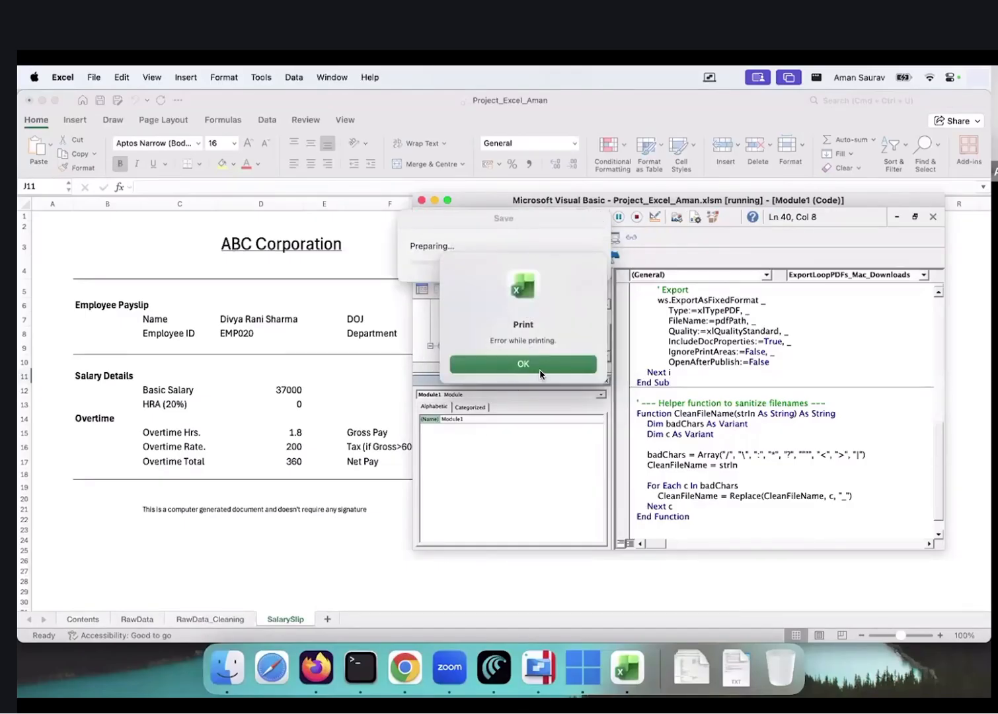
Dismiss the print error, end run-time error 1004, and close the VBA editor
click(540, 371)
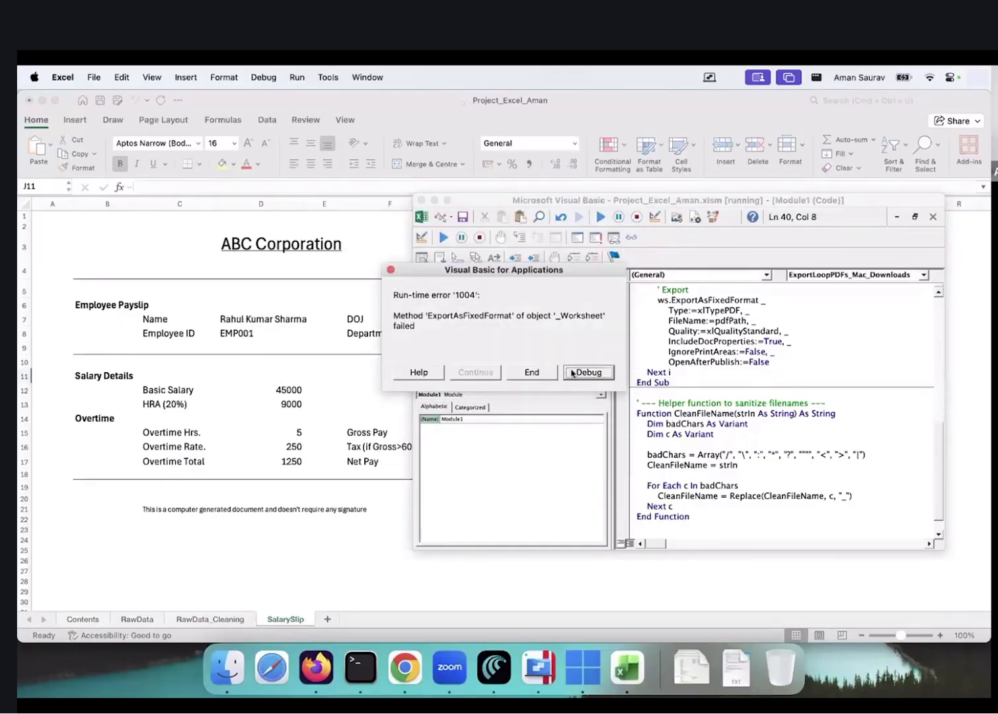
click(532, 372)
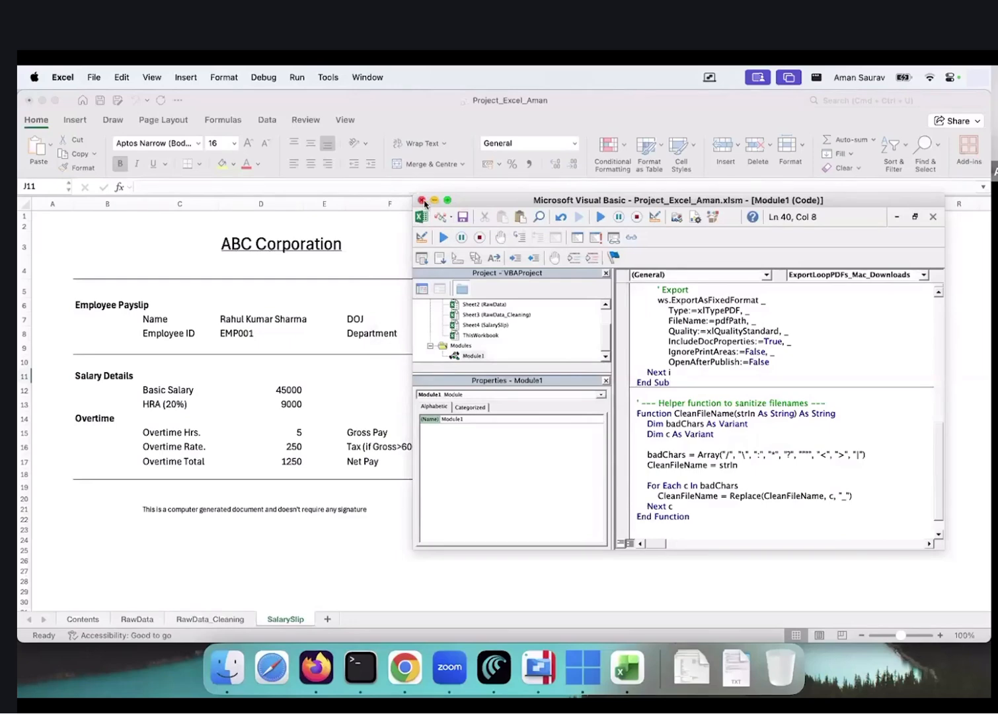
click(421, 200)
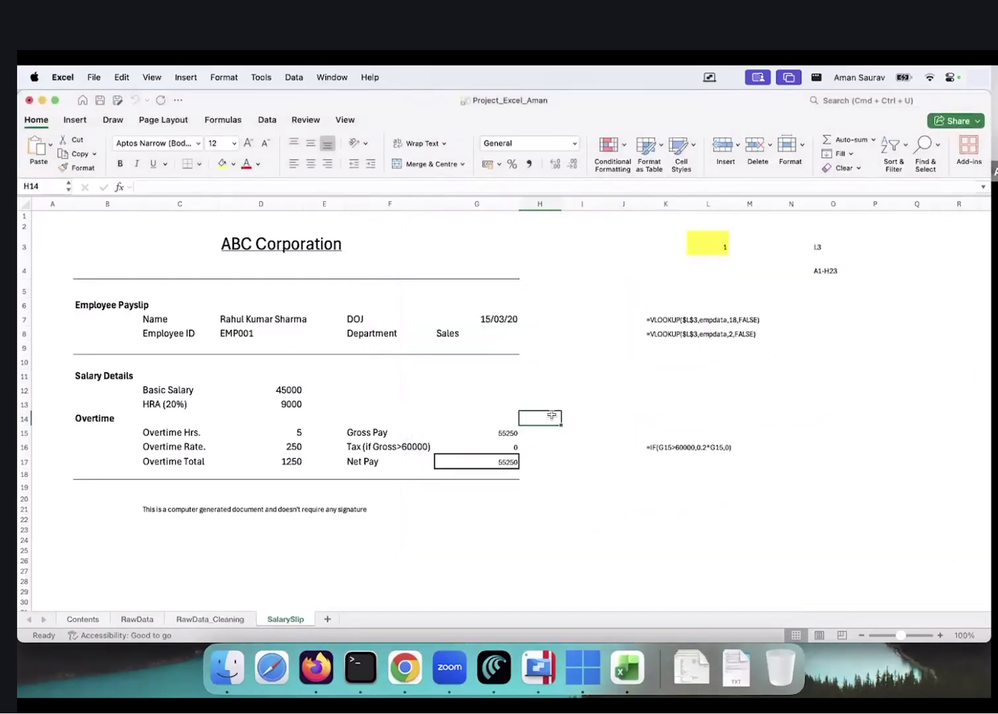
Close the workbook copy without saving changes
key(ctrl+Right)
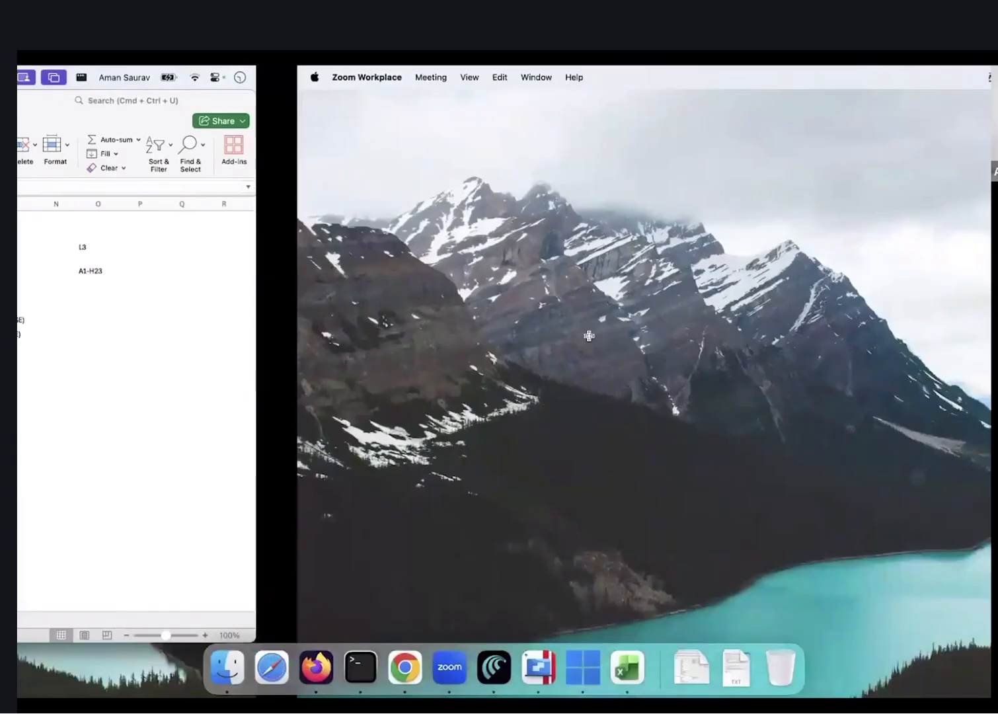
key(ctrl+Left)
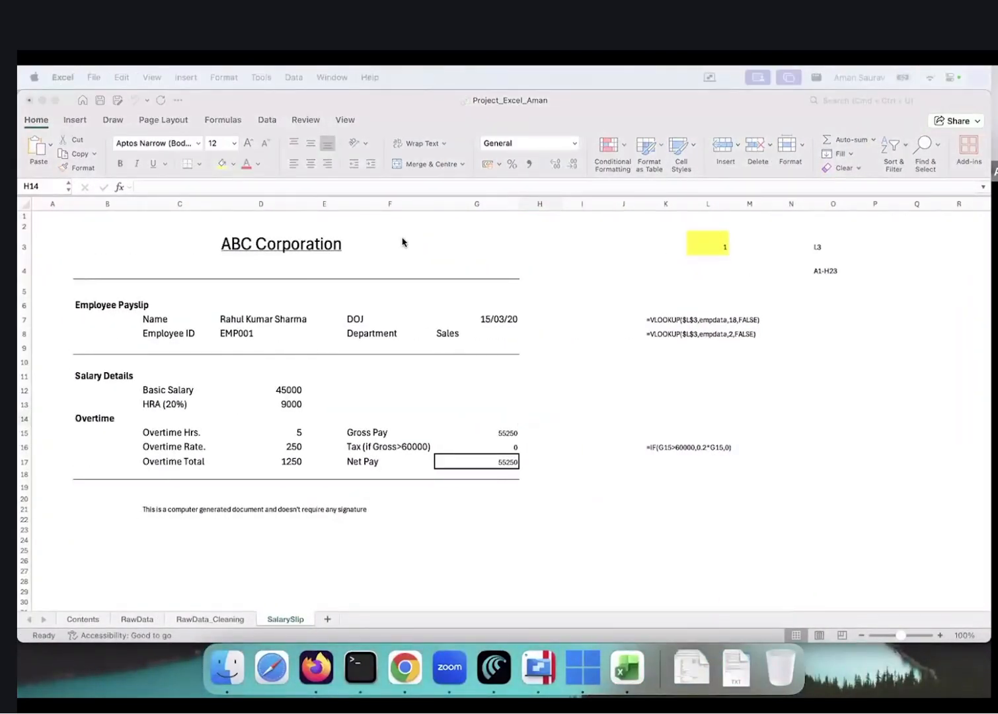
key(ctrl+Right)
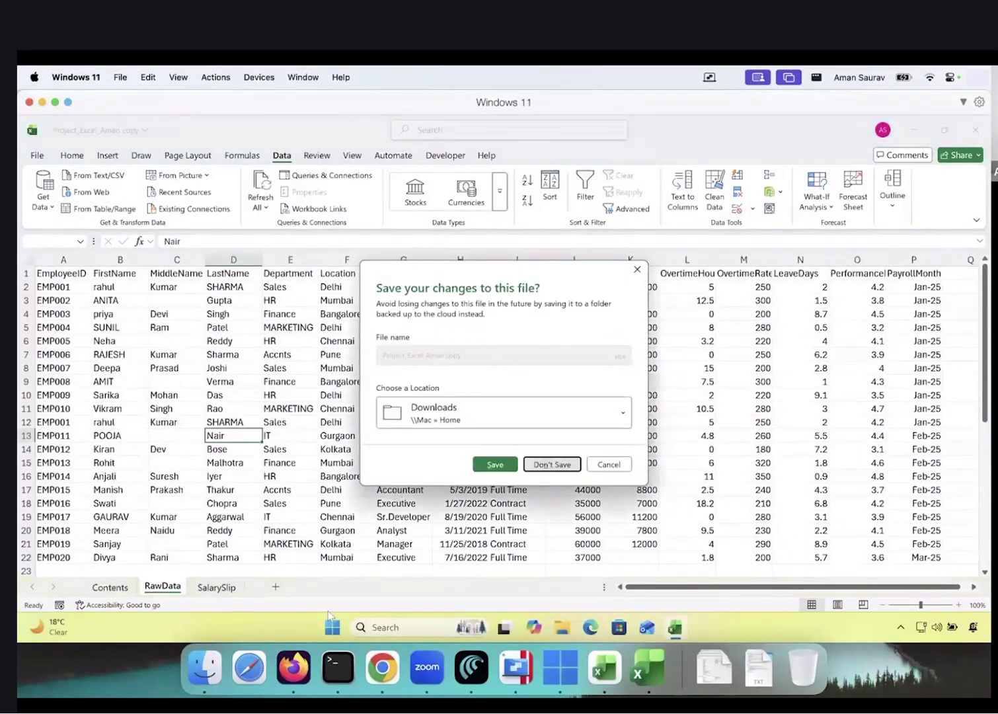
click(552, 464)
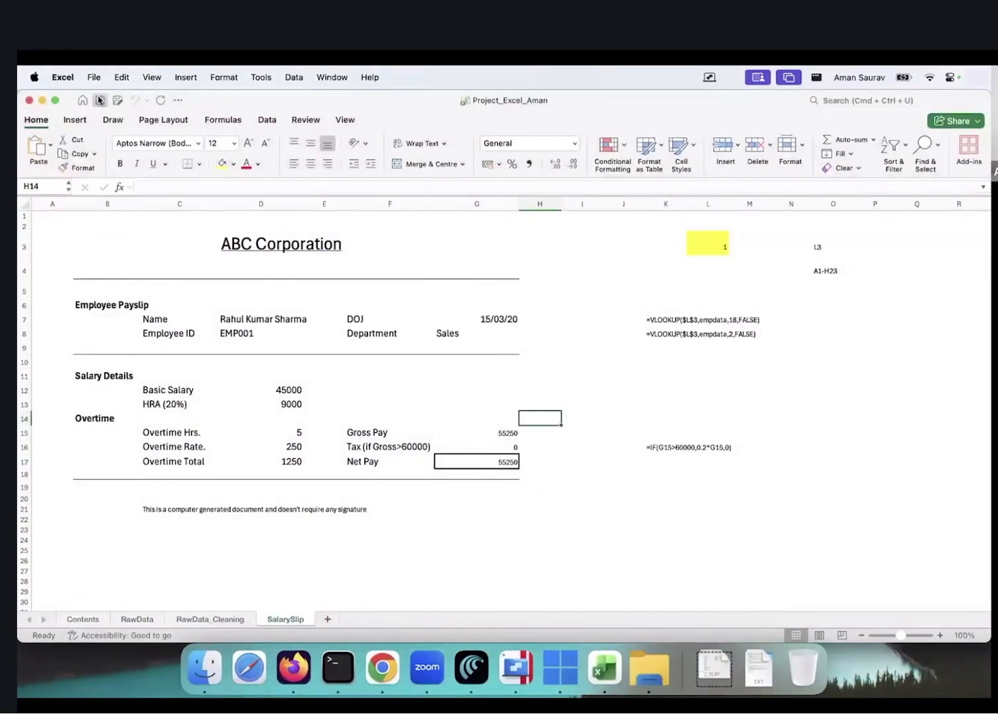
Close the Mac workbook and browse to Downloads in the Windows VM's File Explorer
click(30, 100)
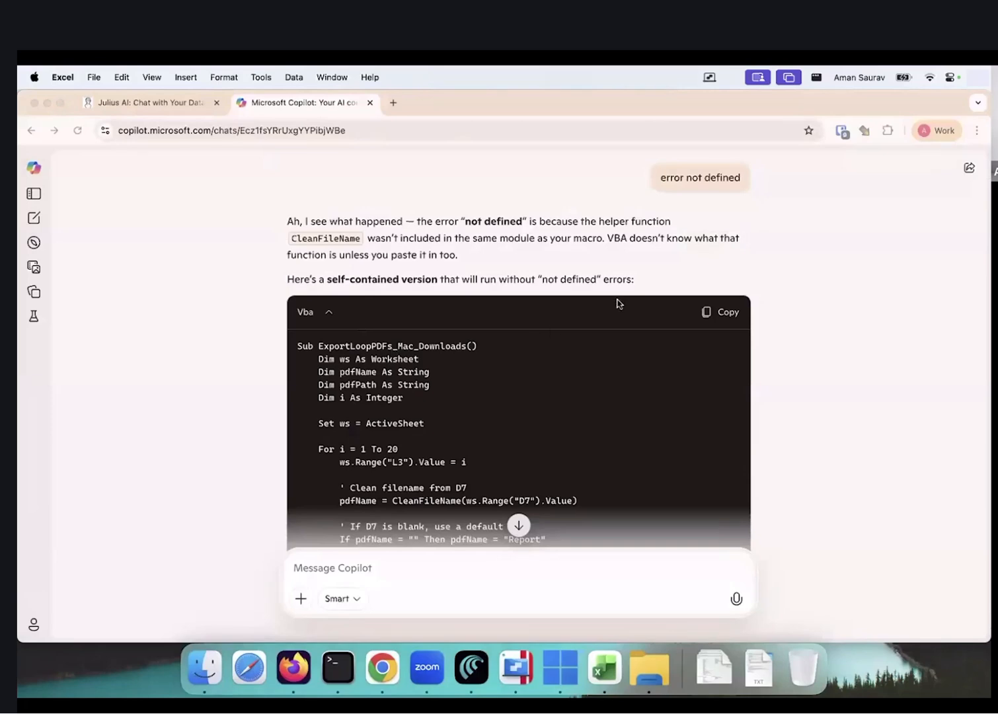
key(ctrl+Right)
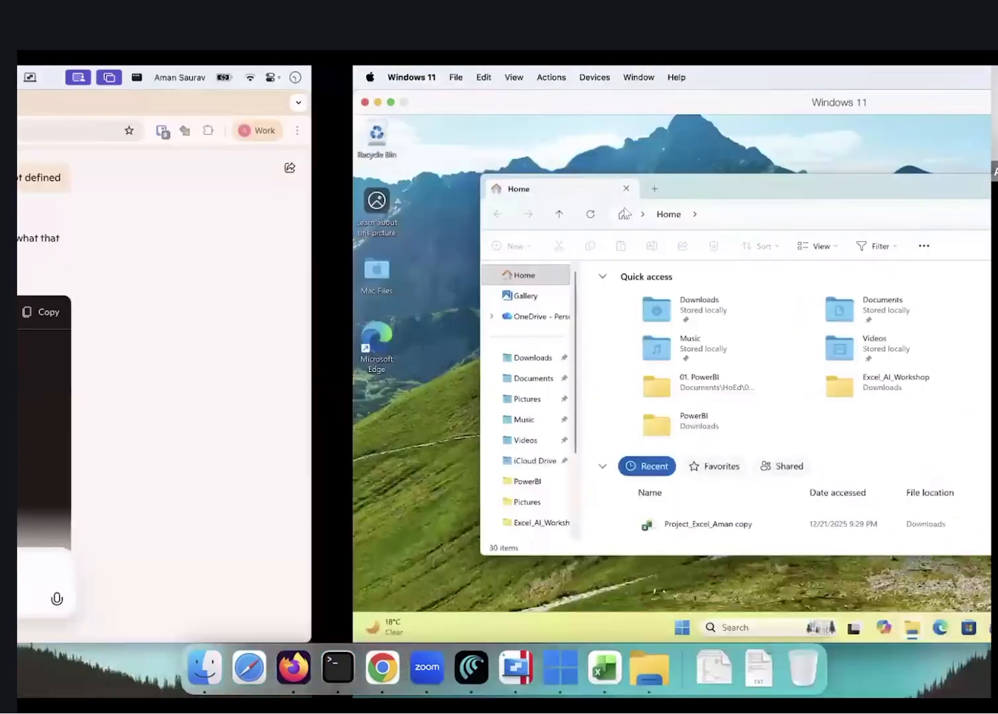
key(super+Up)
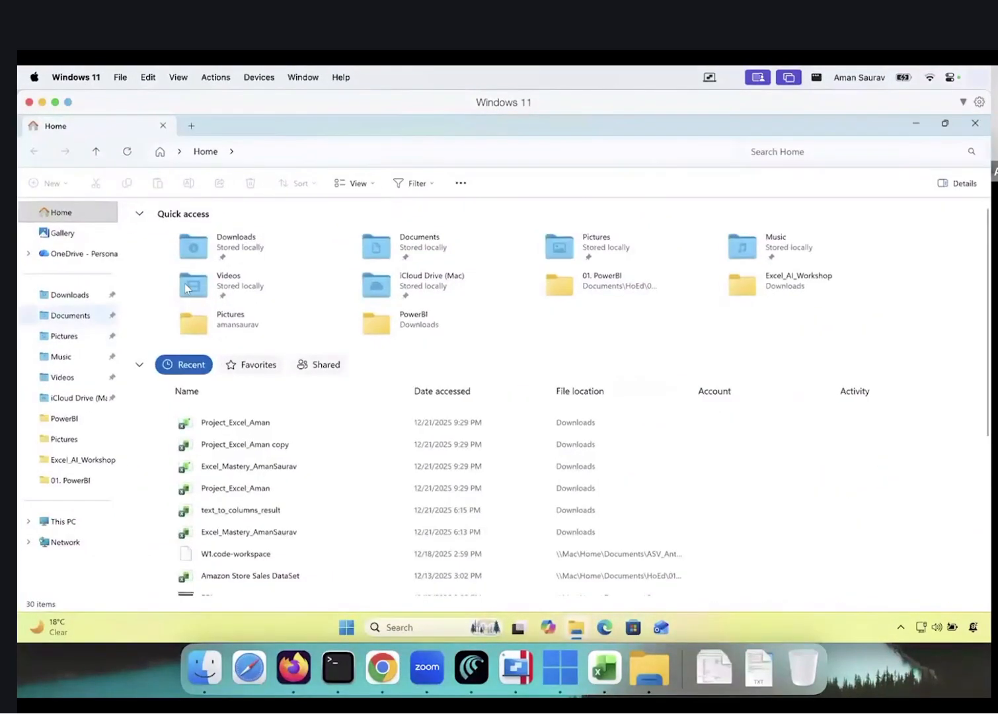
click(70, 315)
click(70, 296)
Open Project_Excel_Aman and return to its SalarySlip payslip sheet
click(176, 263)
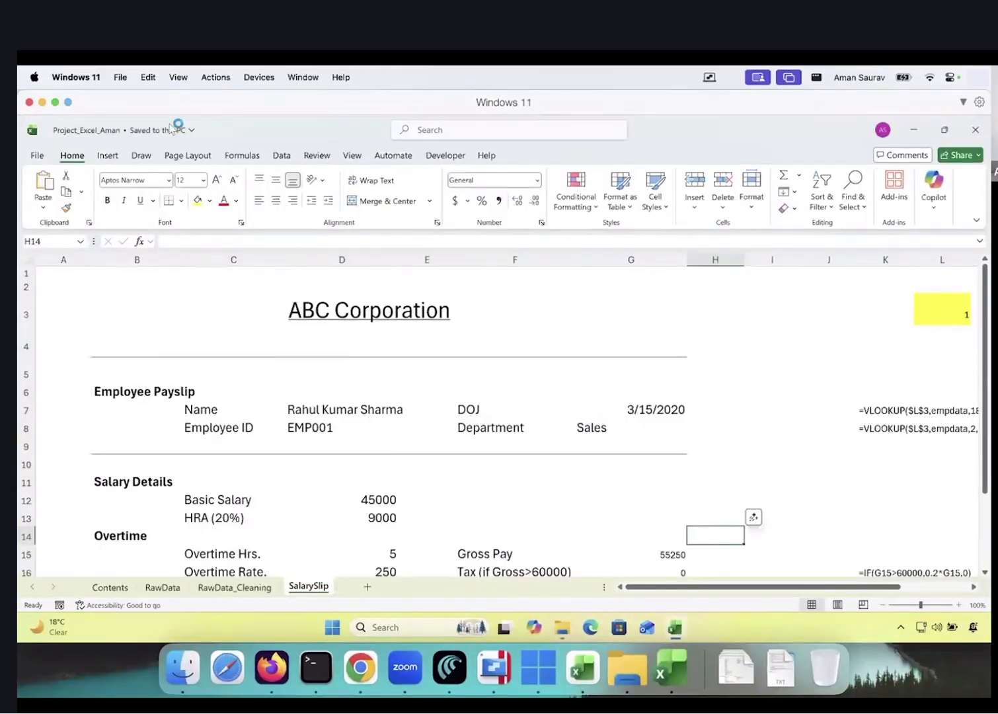
click(38, 156)
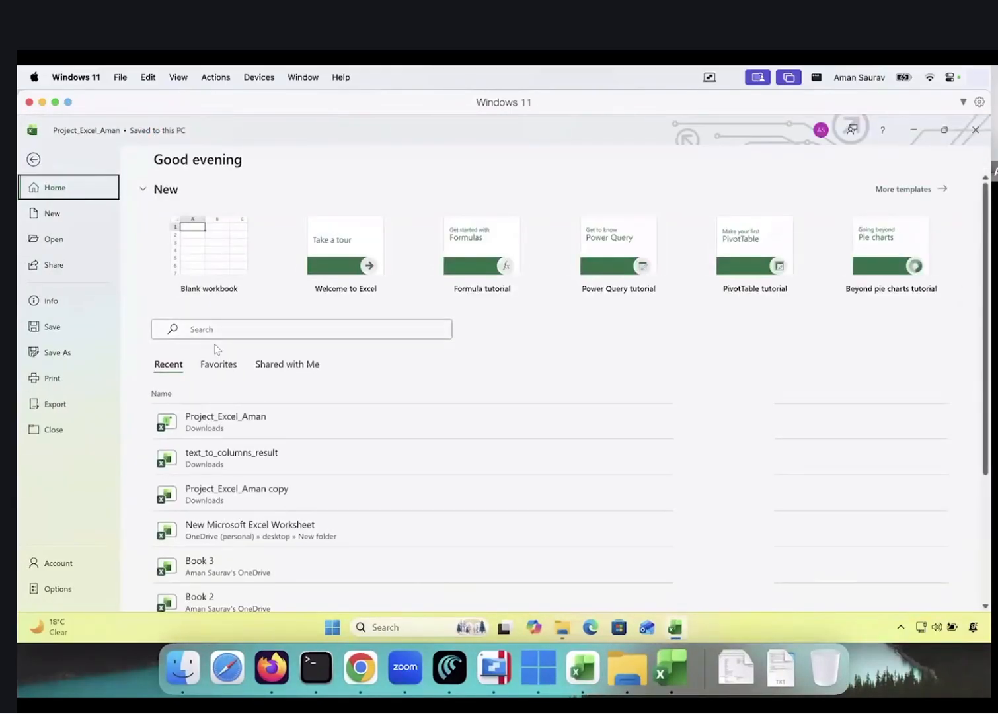
click(32, 161)
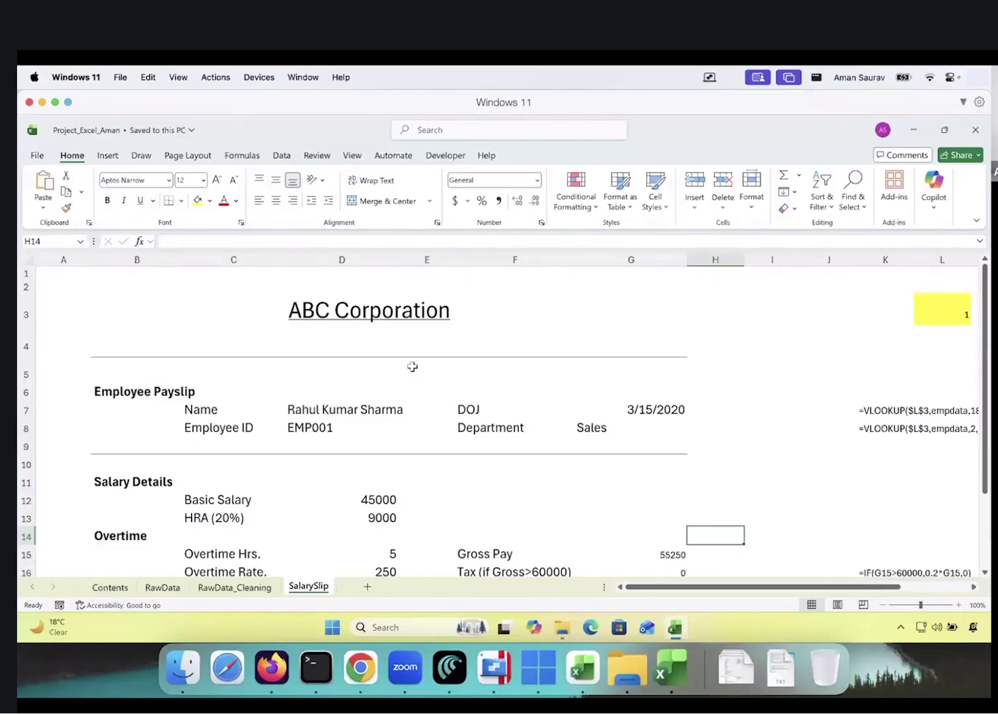
Ask Copilot for the same macro for Excel on Windows instead
key(ctrl+Left)
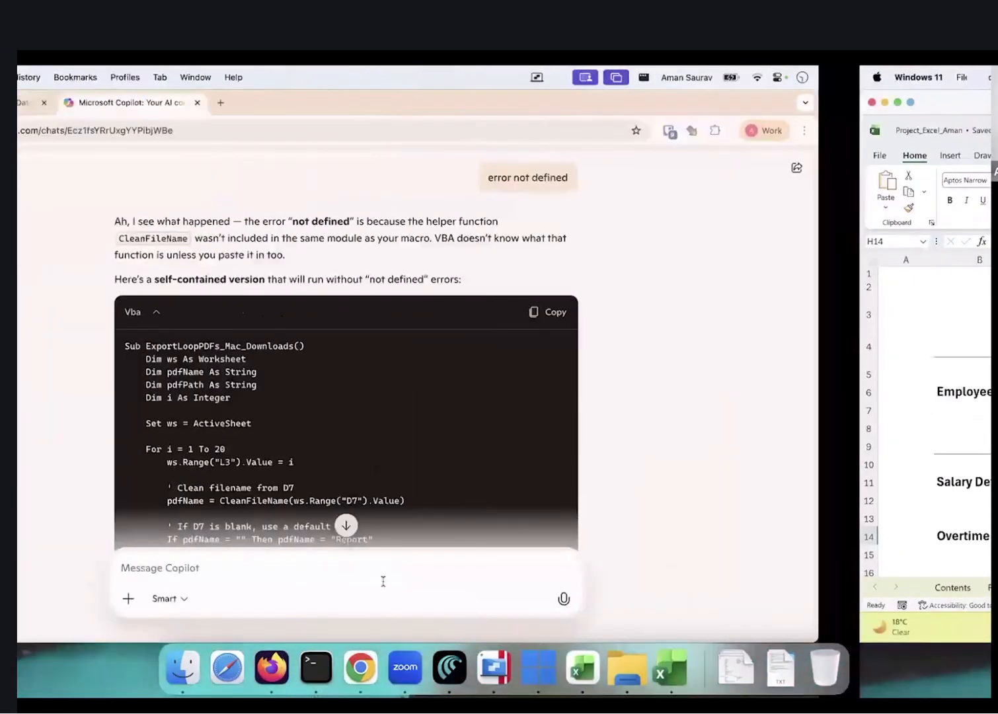
text(gi)
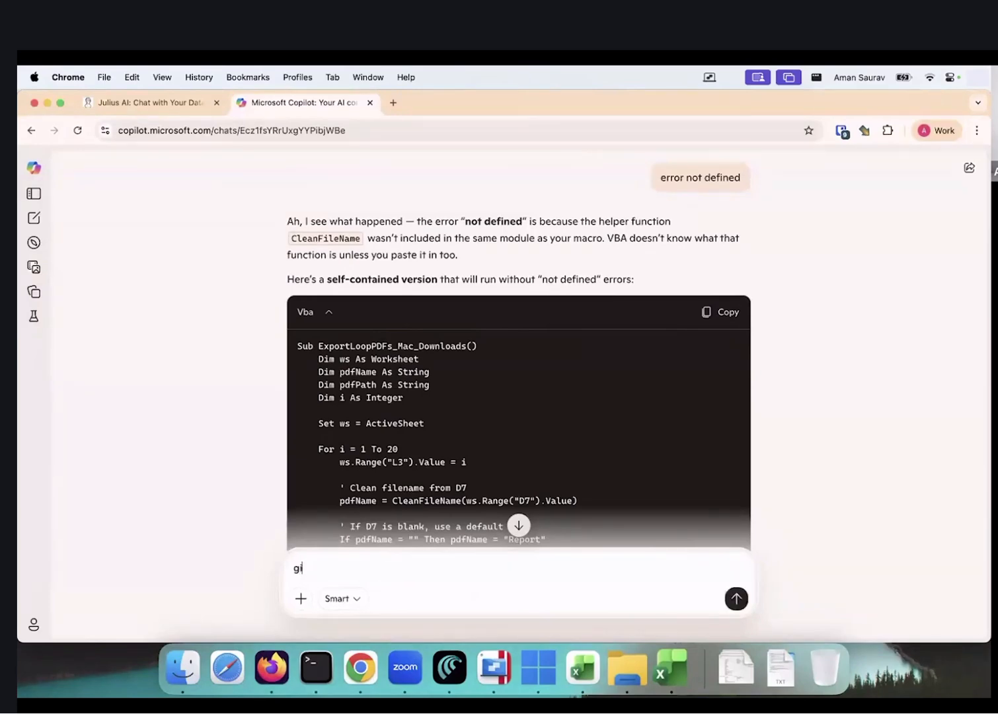
text(ve me the same for windows instead. i am using excel on wind)
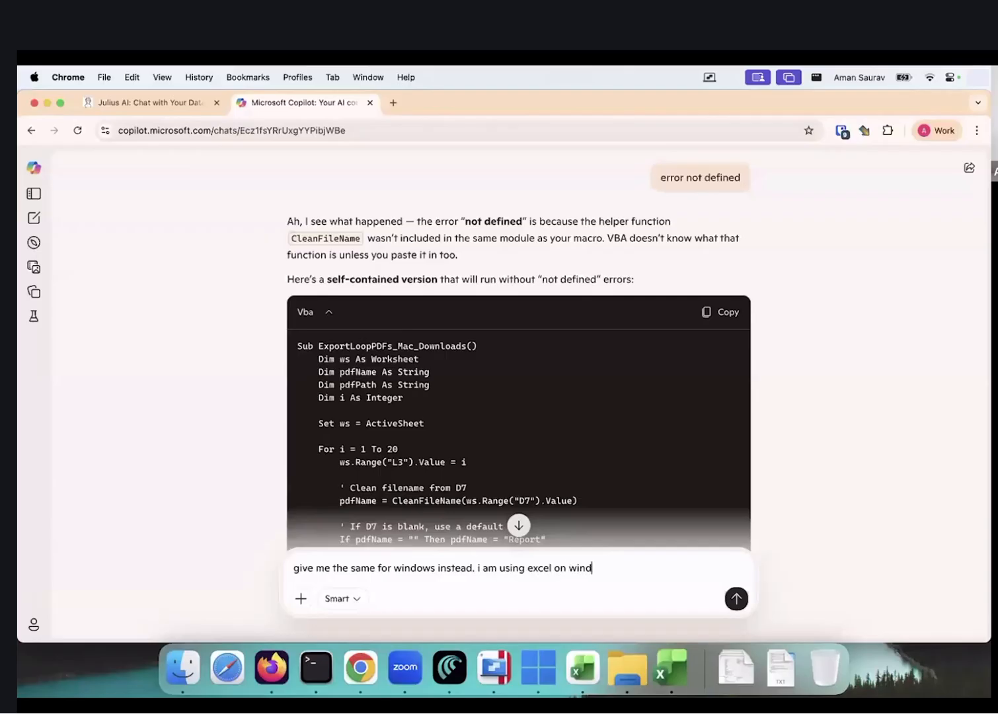
text(ows)
key(Return)
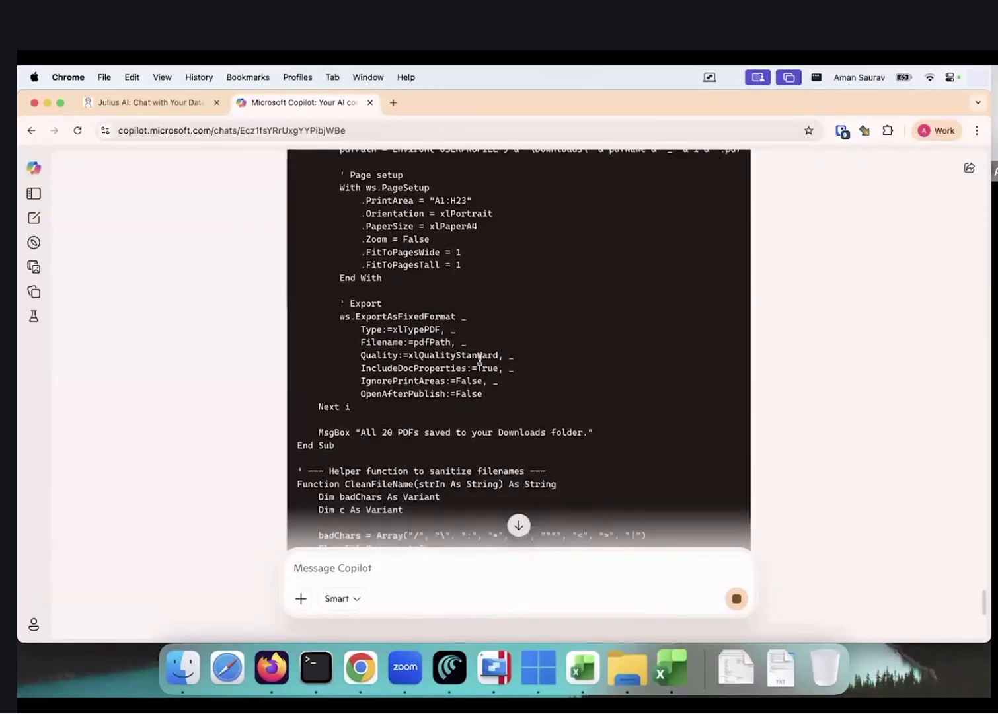
Copy the returned ExportLoopPDFs_Windows macro code
scroll(480, 361, up, 4)
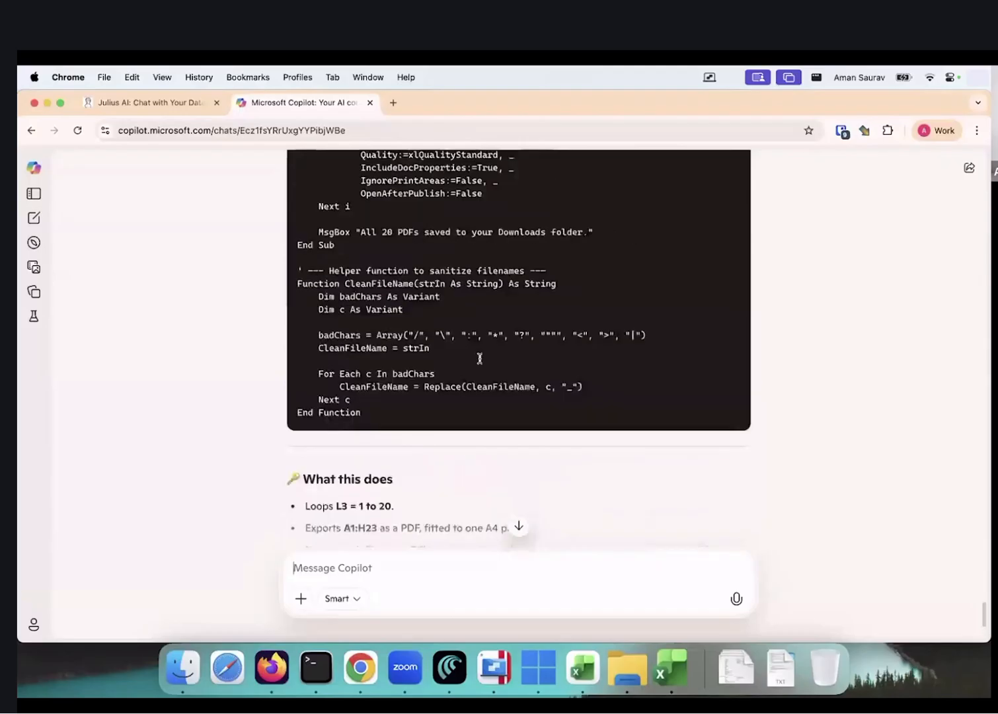
scroll(480, 358, up, 15)
click(727, 281)
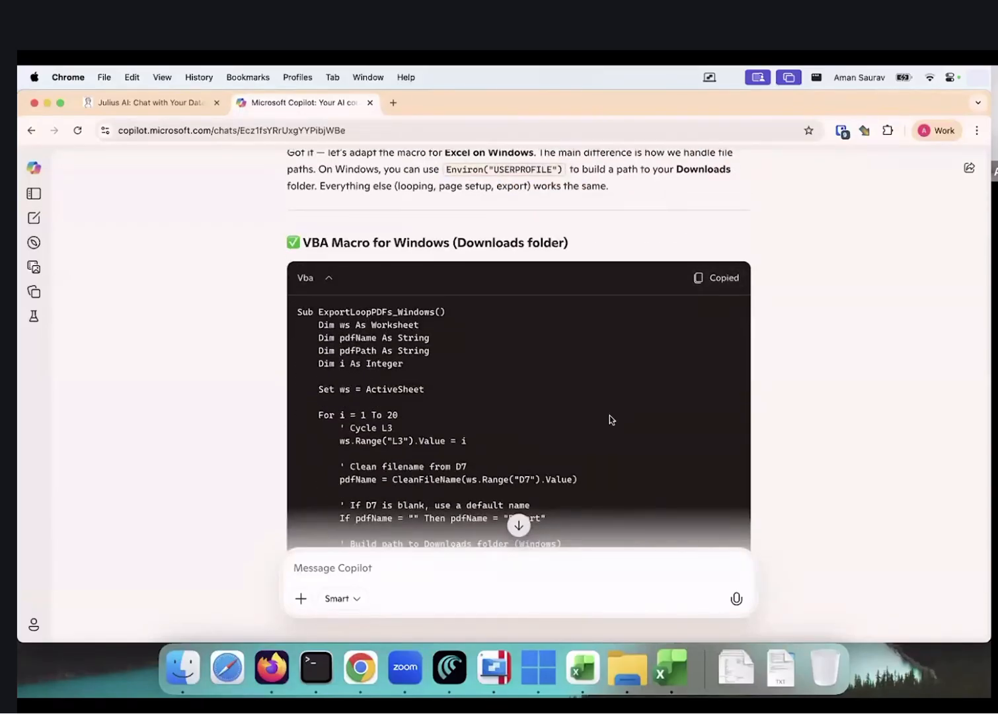
key(ctrl+Right)
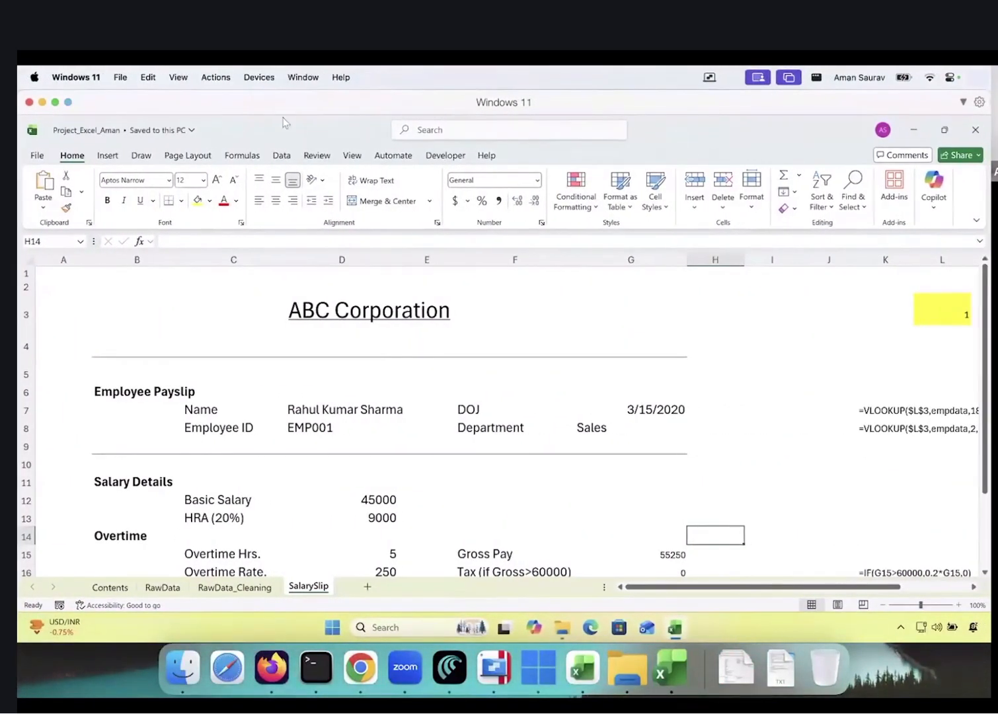
Put the Windows virtual machine into full screen
click(206, 79)
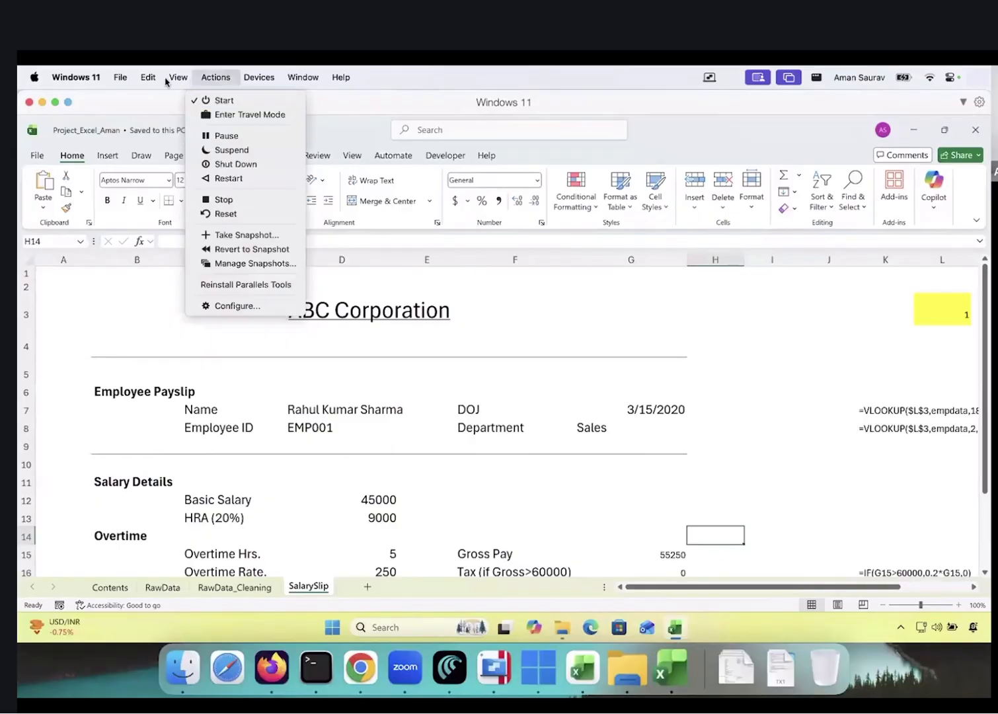
mouse_move(173, 79)
click(188, 114)
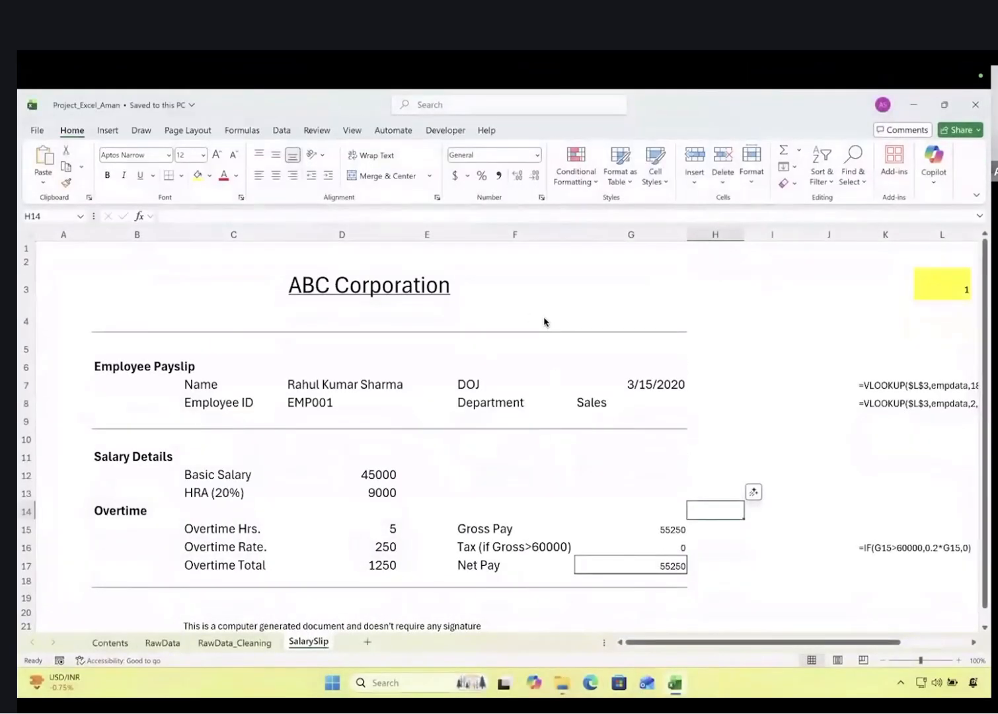
Paste the USERPROFILE Downloads macro over Module1's code with Alt+F11 and save the workbook
click(347, 302)
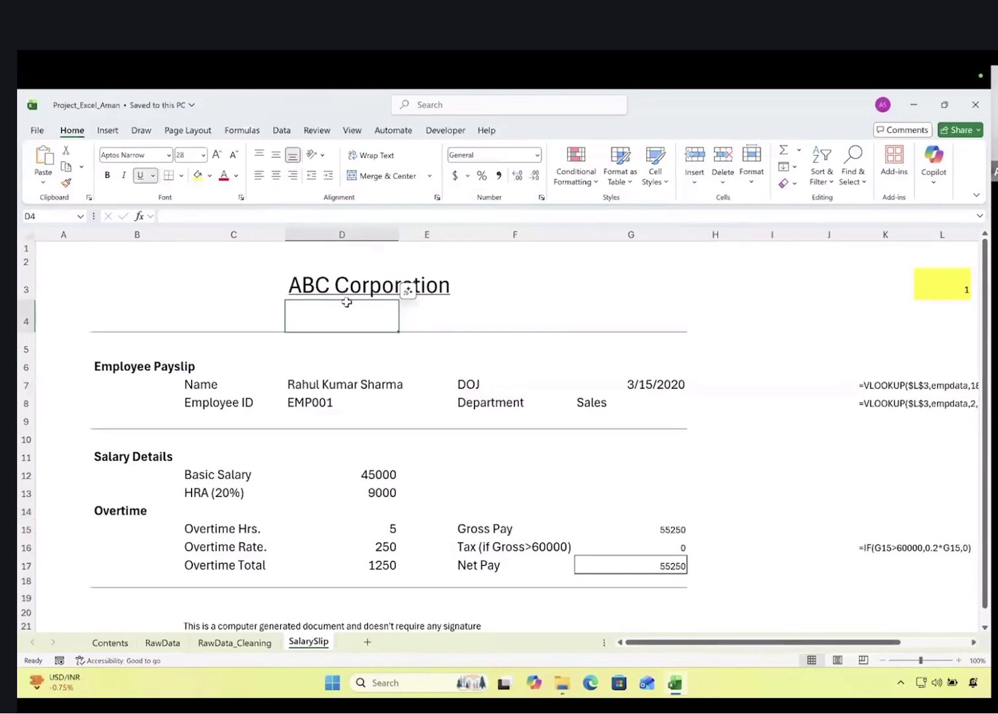
key(XF86AudioRaiseVolume)
key(alt+F11)
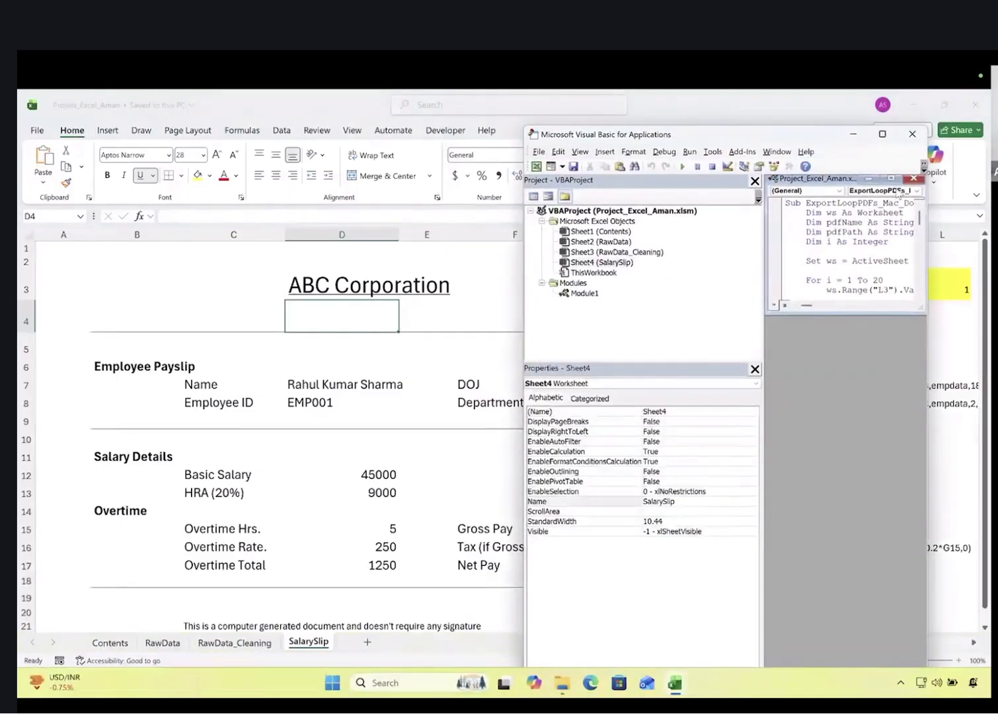
click(891, 179)
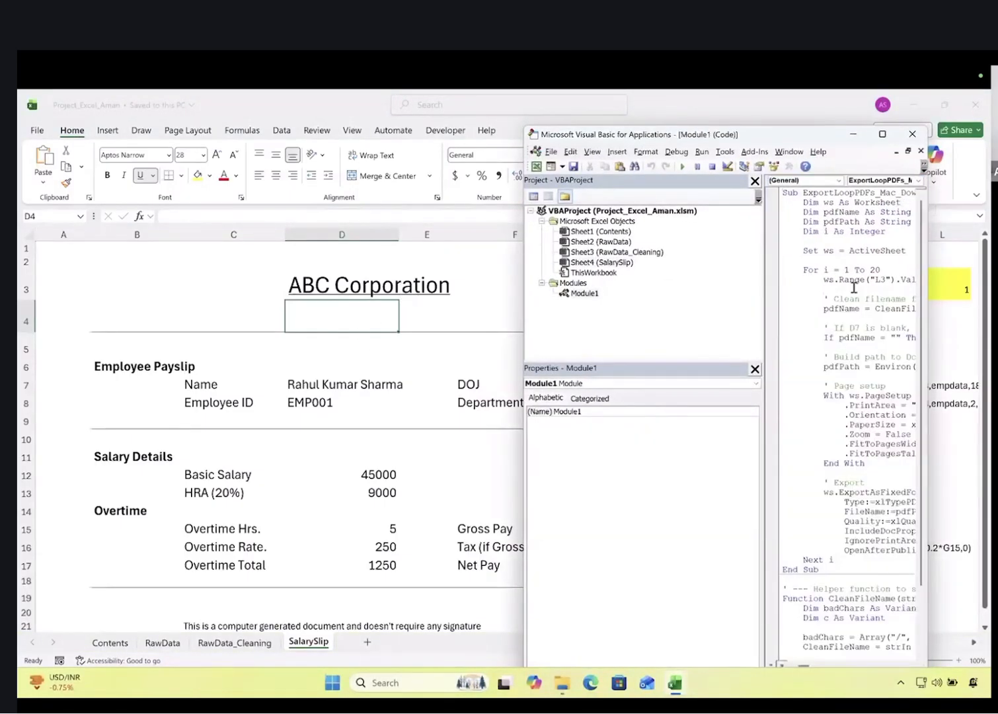
key(ctrl+a)
key(ctrl+v)
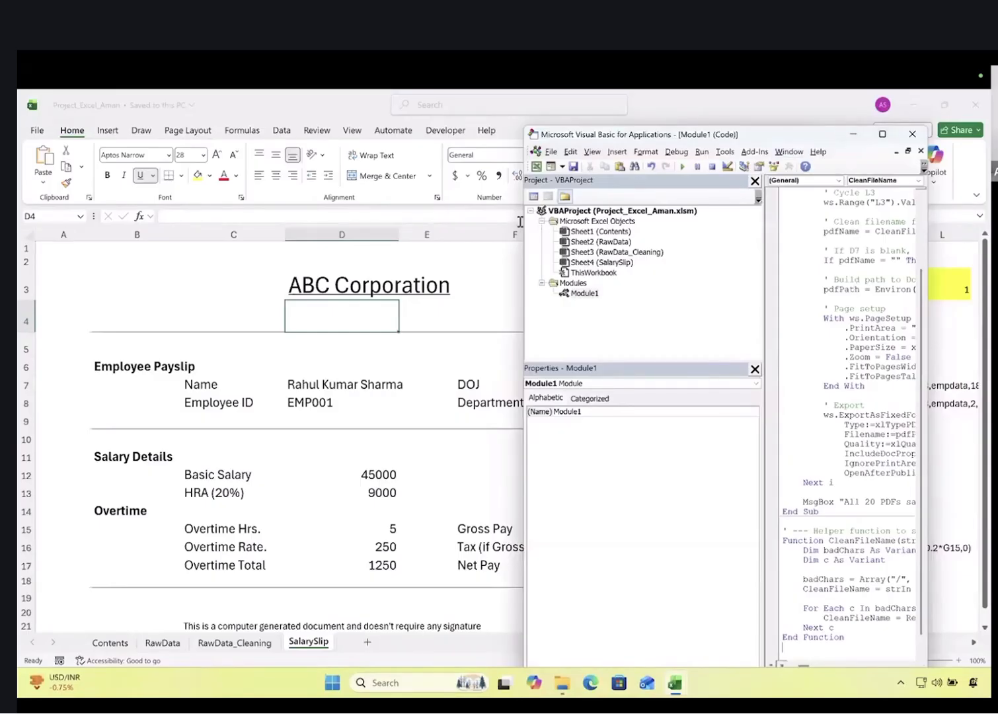
drag(503, 226, 119, 225)
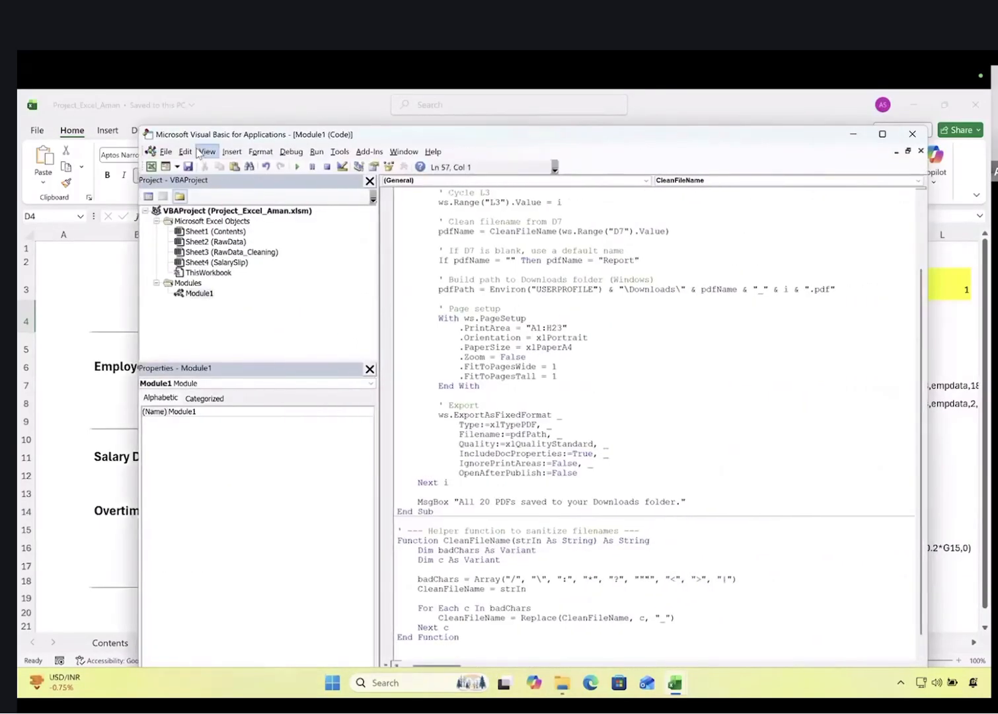
click(188, 170)
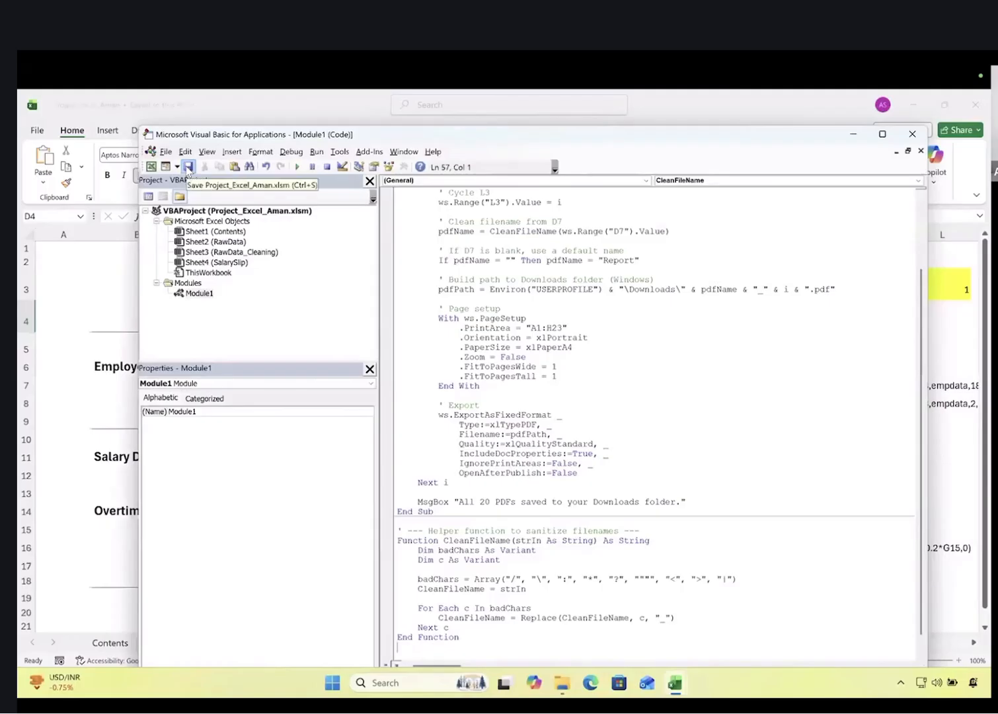
key(ctrl+Left)
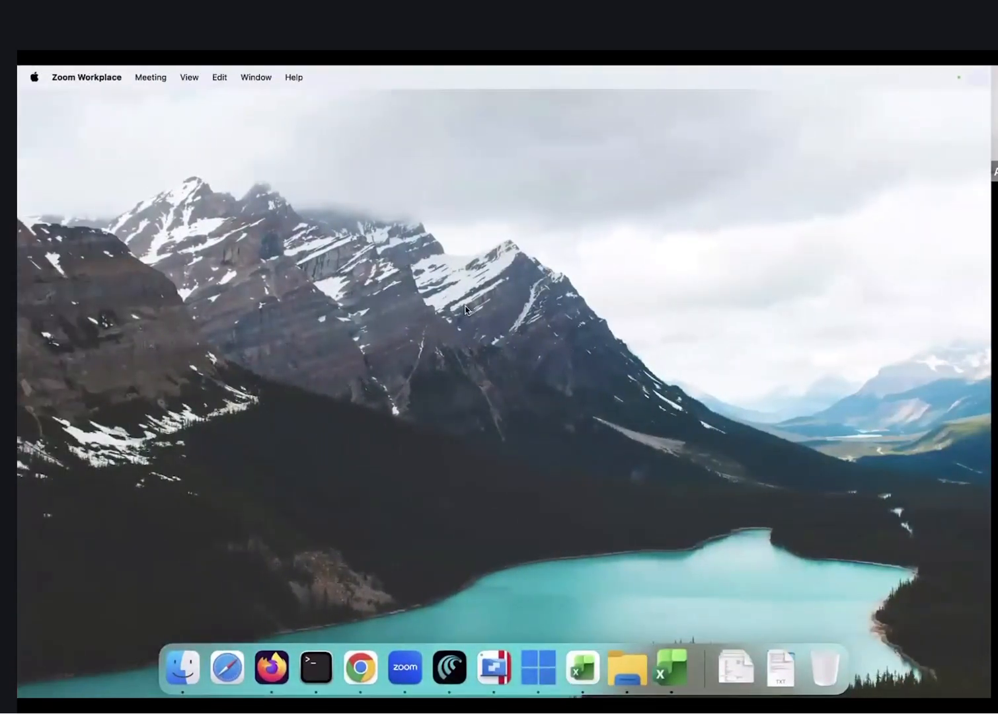
Open the Mac Downloads folder in Finder
click(467, 309)
drag(467, 309, 218, 204)
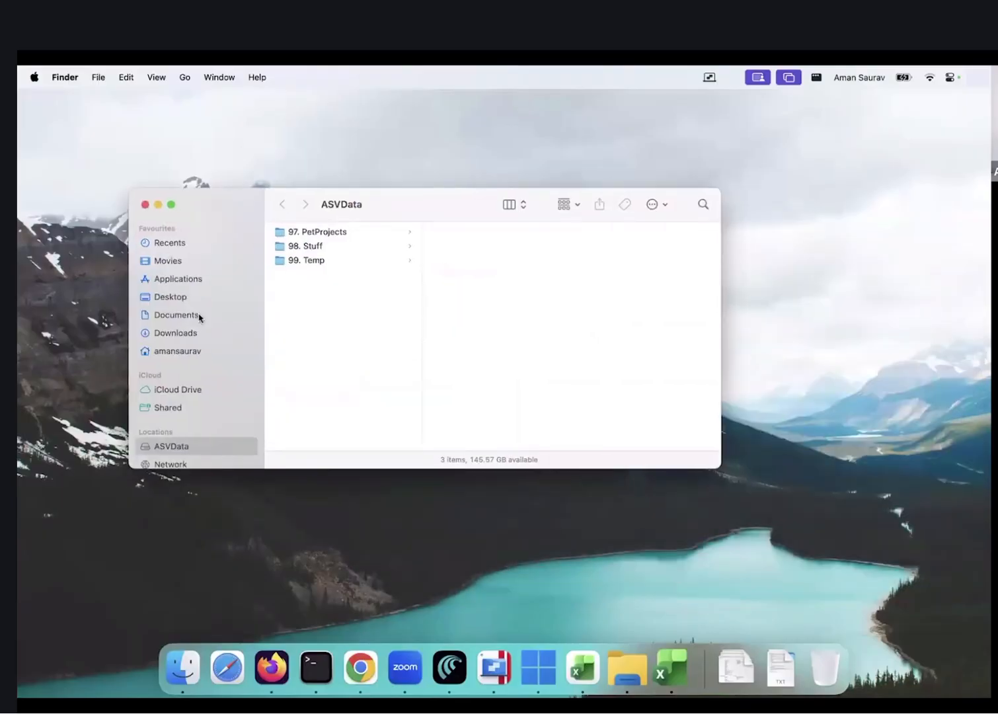
click(177, 315)
click(176, 333)
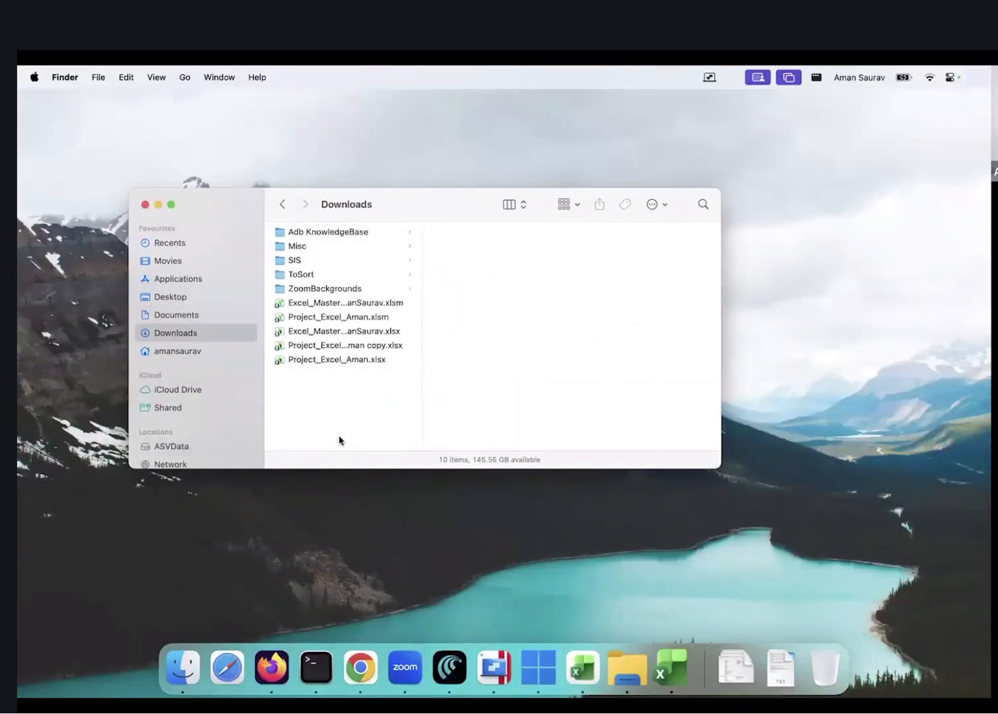
Run the macro with its loop set to 1 To 5 and dismiss the 'All 20 PDFs saved' message
key(ctrl+Right)
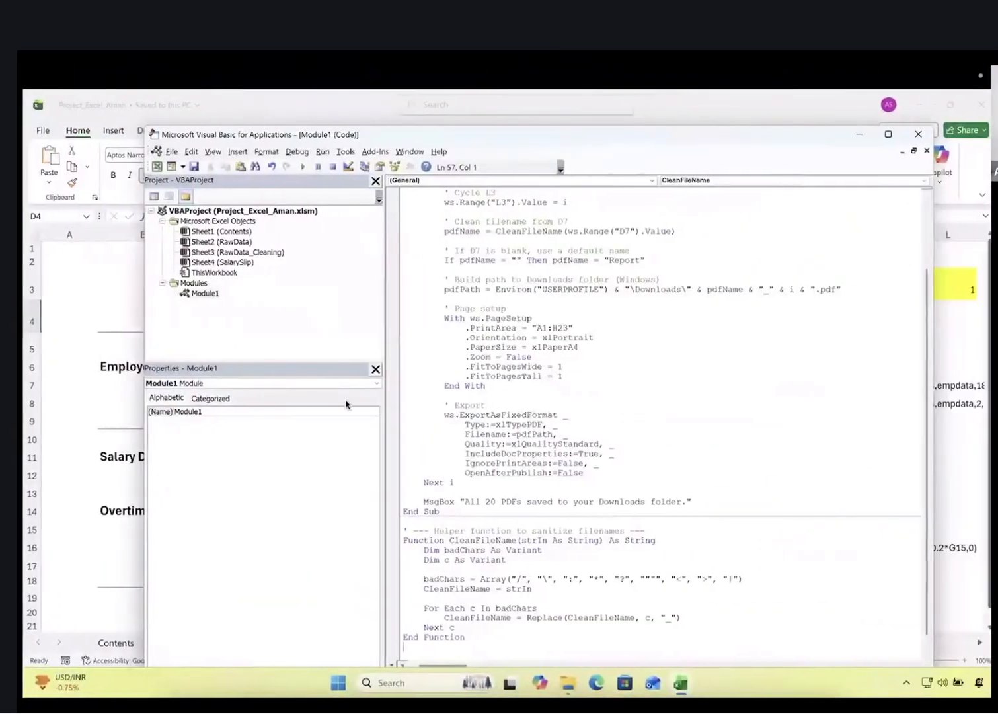
key(ctrl+Left)
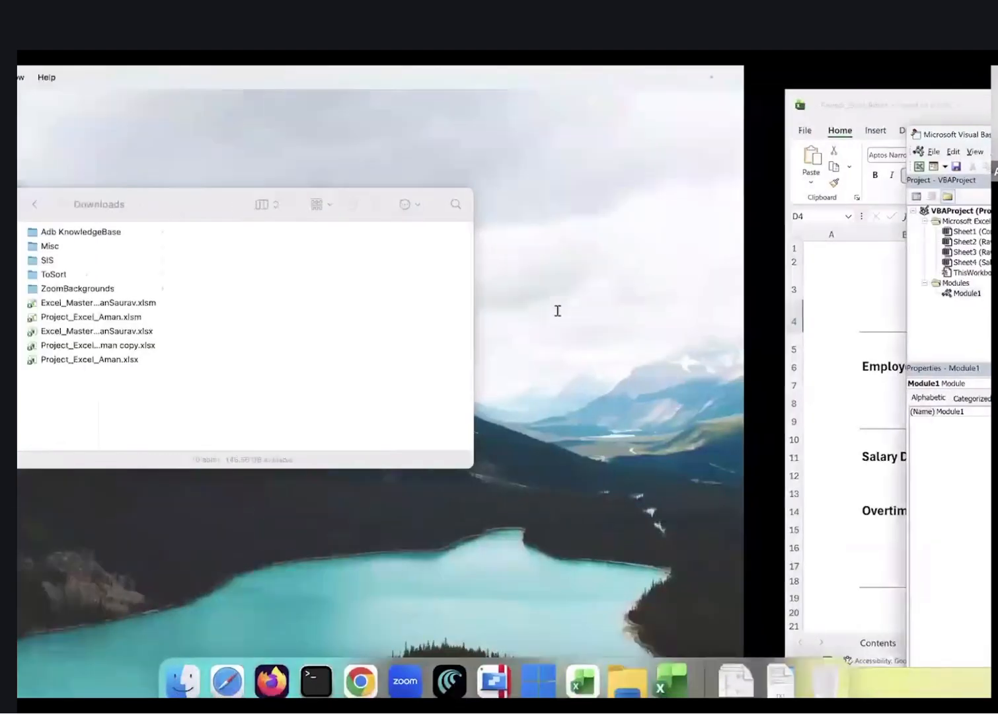
key(ctrl+Right)
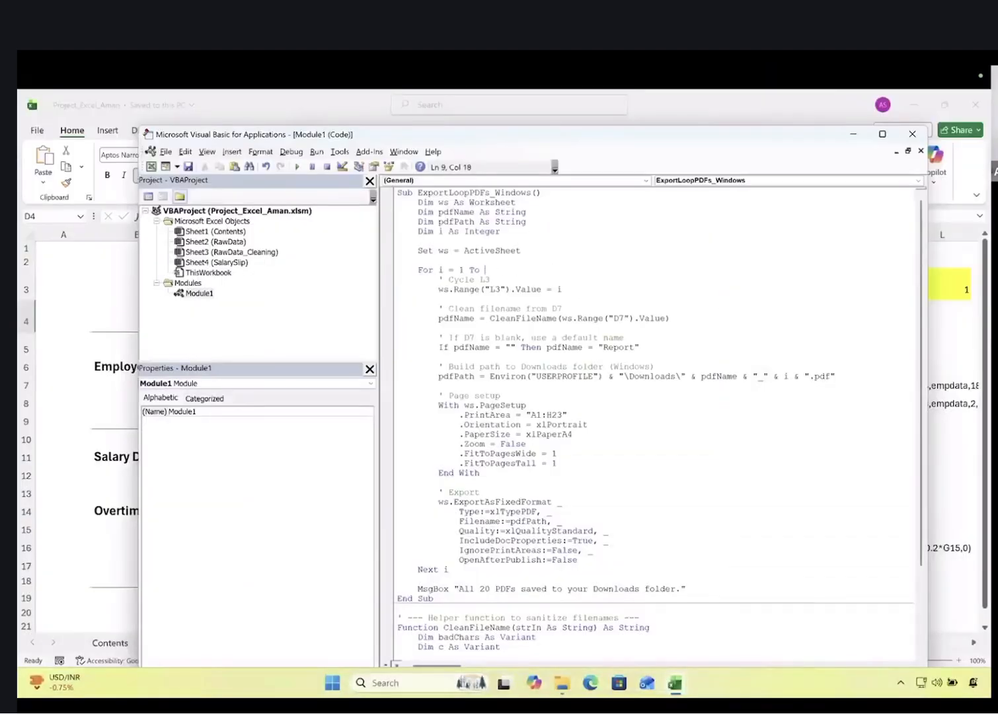
click(298, 167)
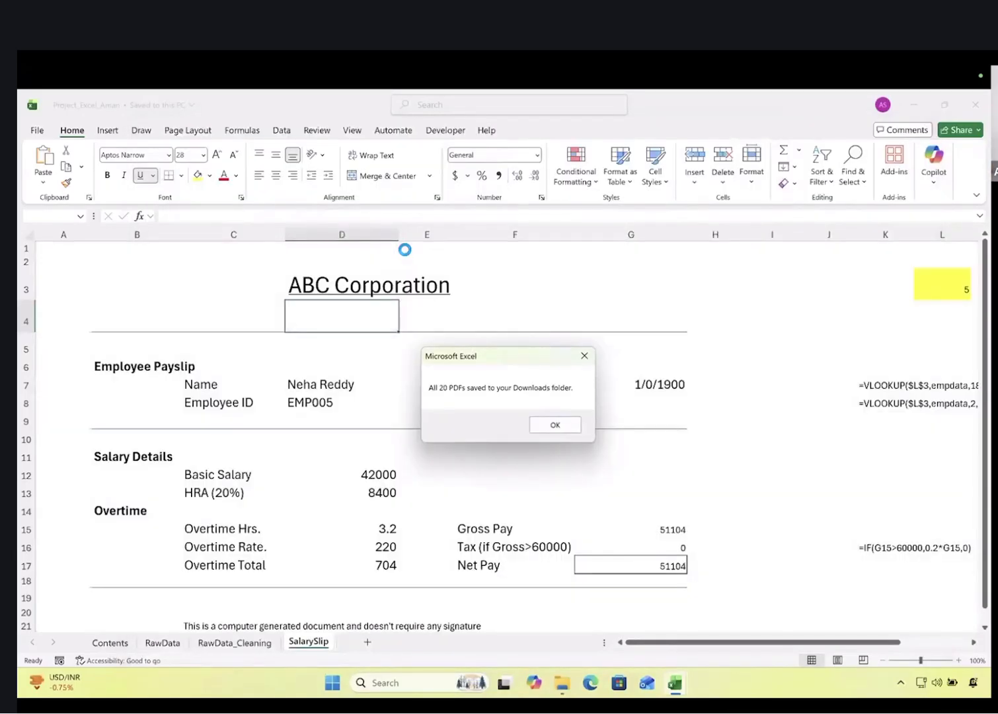
click(563, 423)
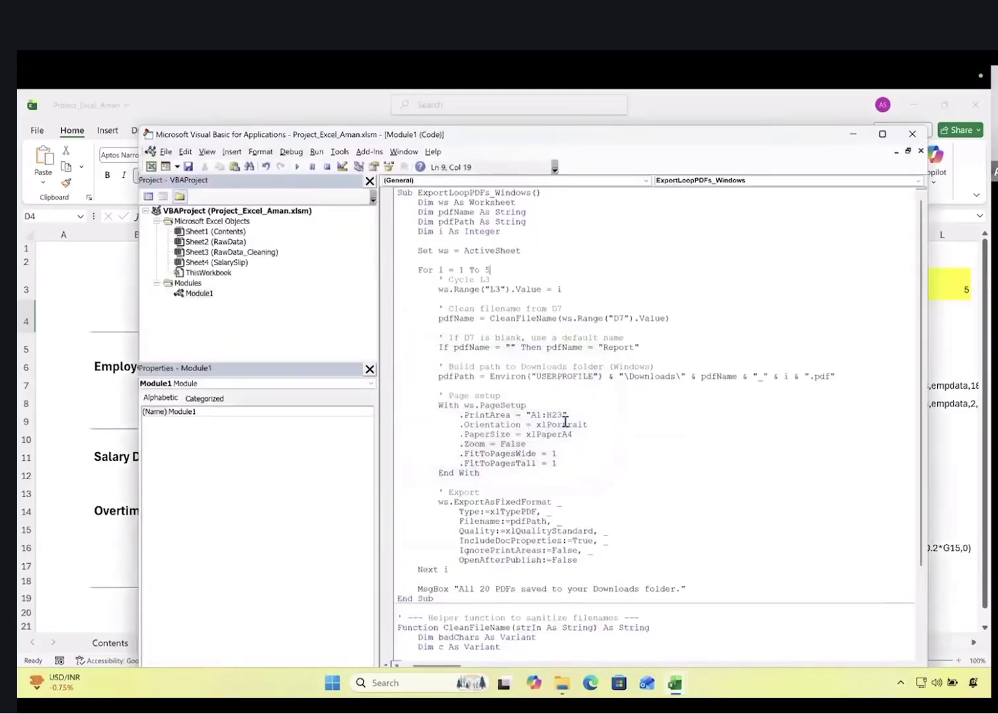
key(ctrl+Left)
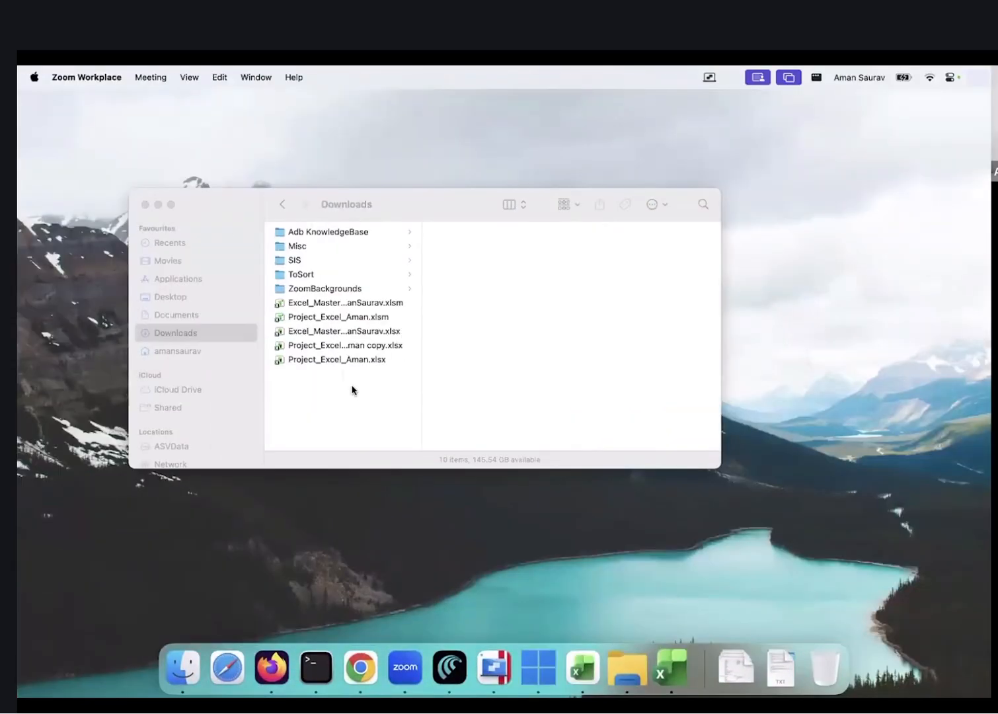
click(205, 315)
click(199, 334)
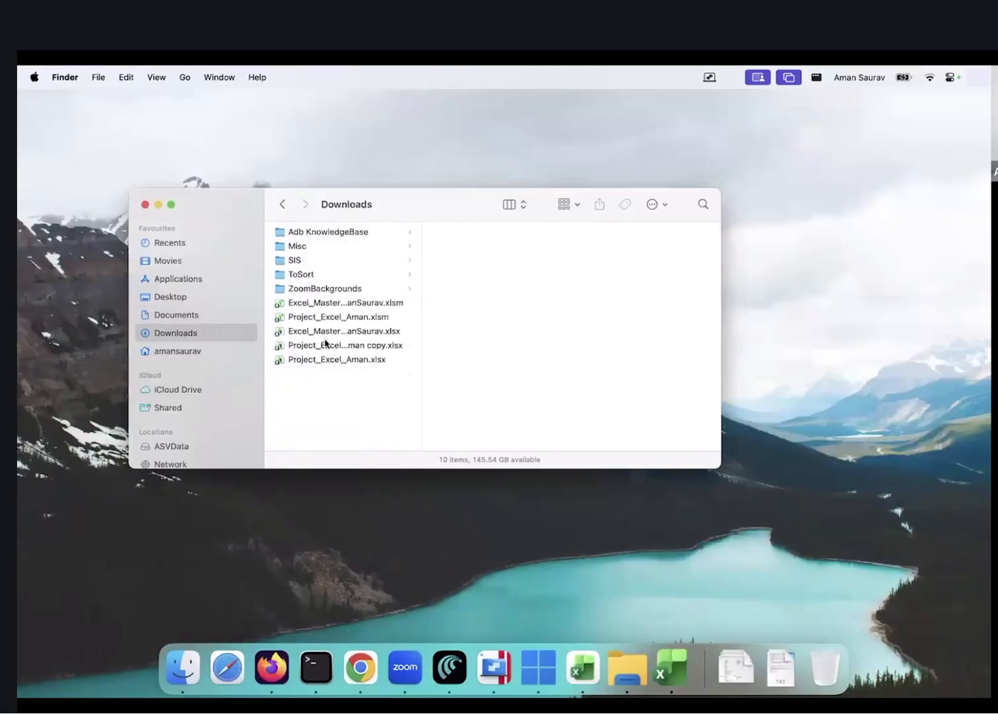
key(ctrl+Right)
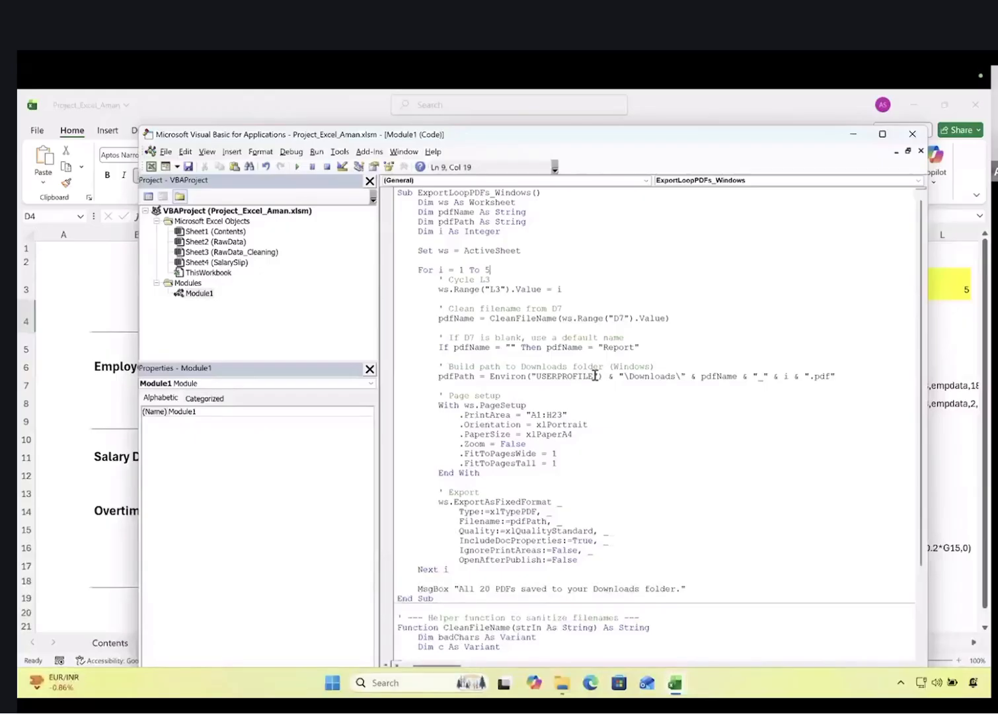
scroll(595, 375, down, 2)
scroll(595, 375, up, 1)
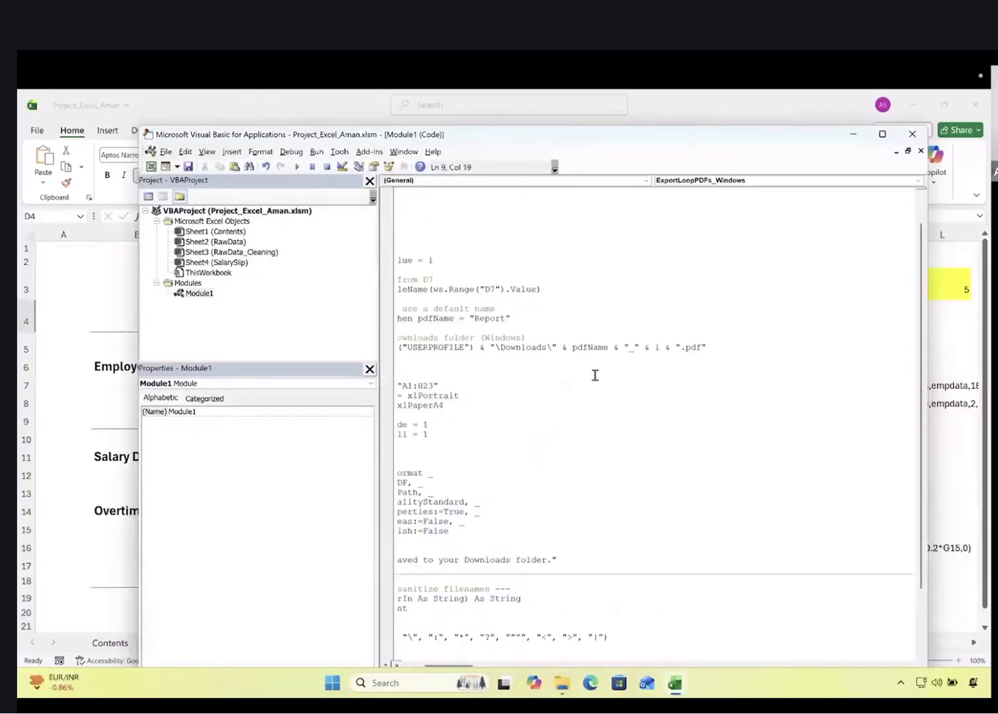
key(ctrl+Left)
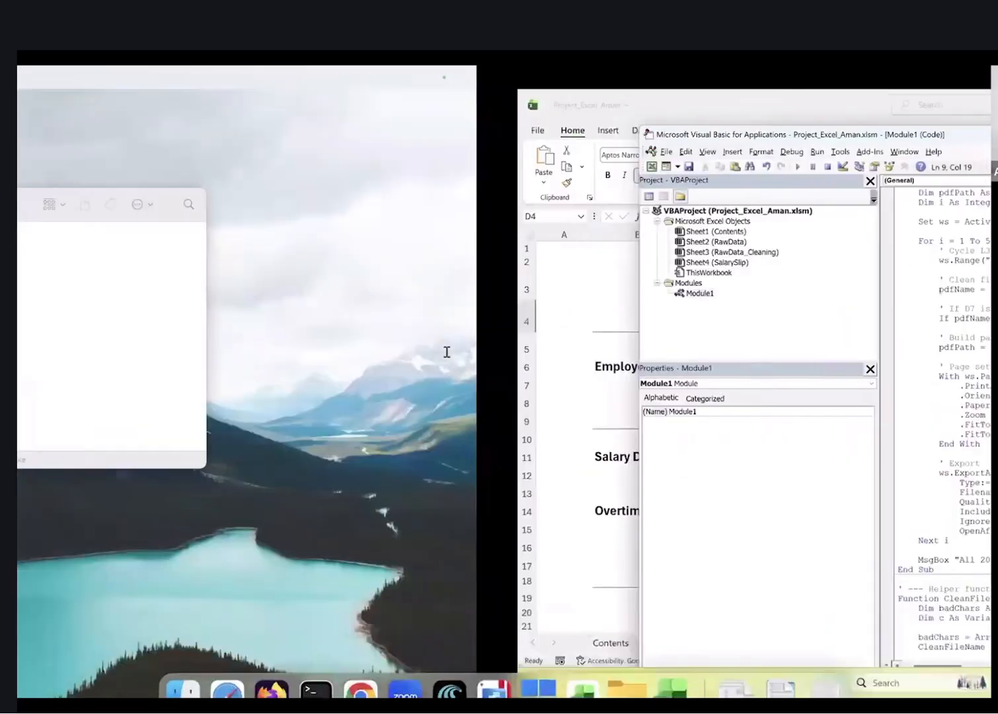
key(ctrl+Right)
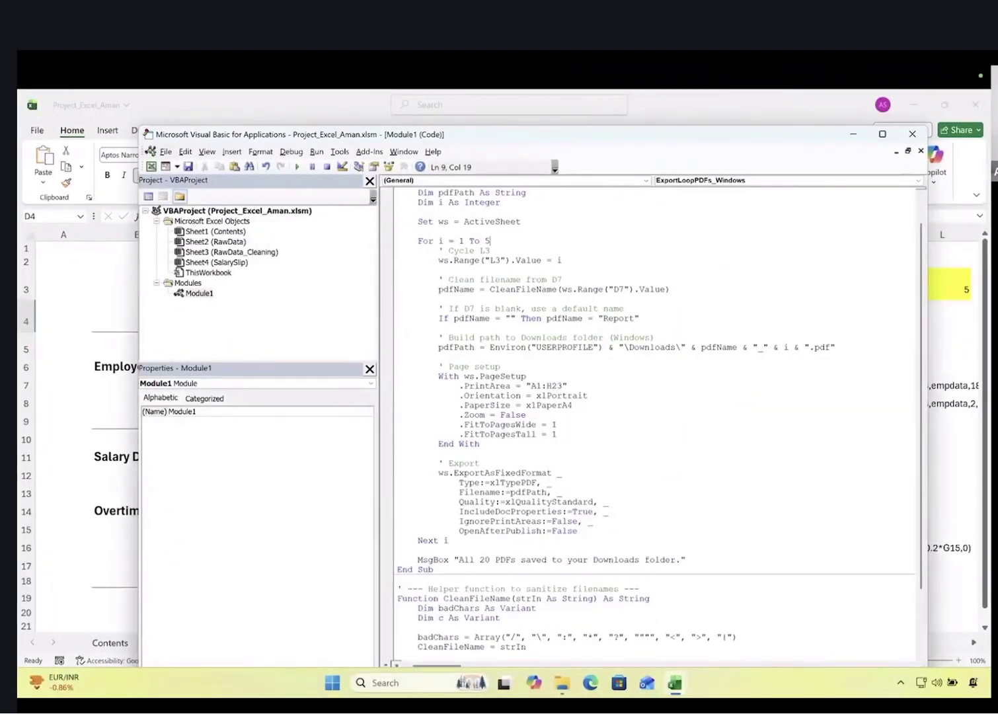
click(563, 676)
Show the Windows Downloads folder as Medium icons to check for the PDFs
click(67, 289)
click(69, 269)
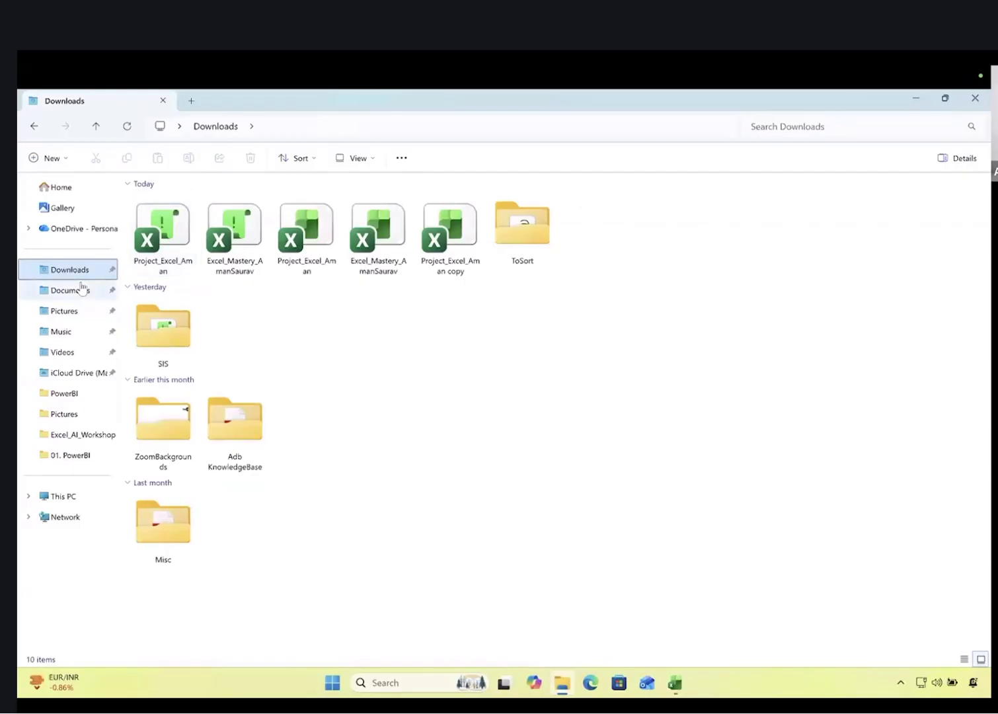
click(372, 160)
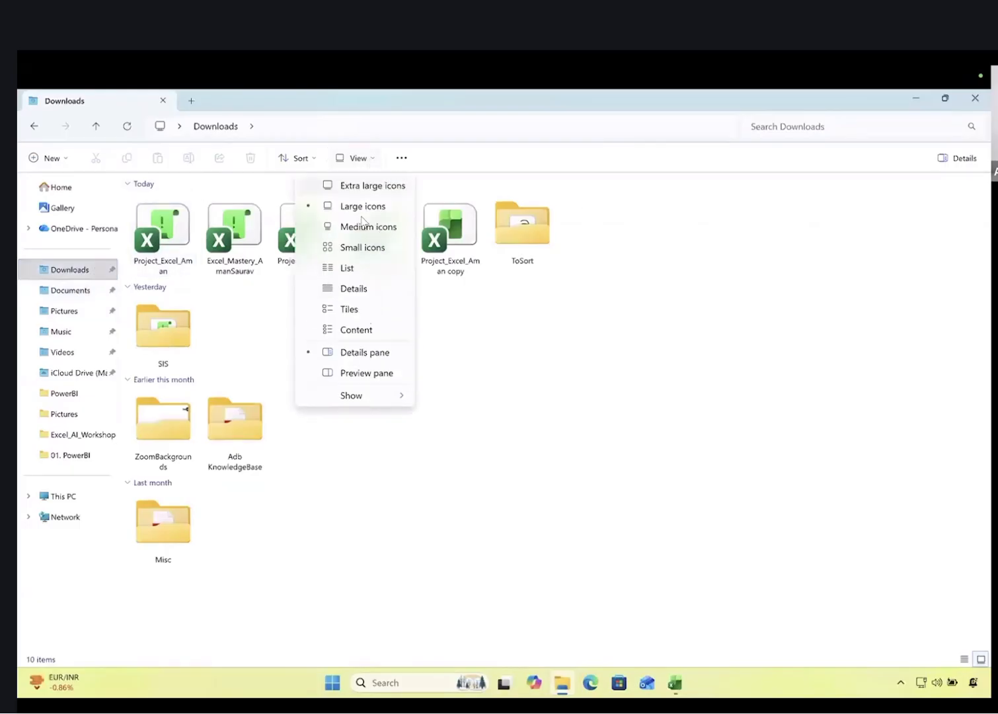
click(364, 234)
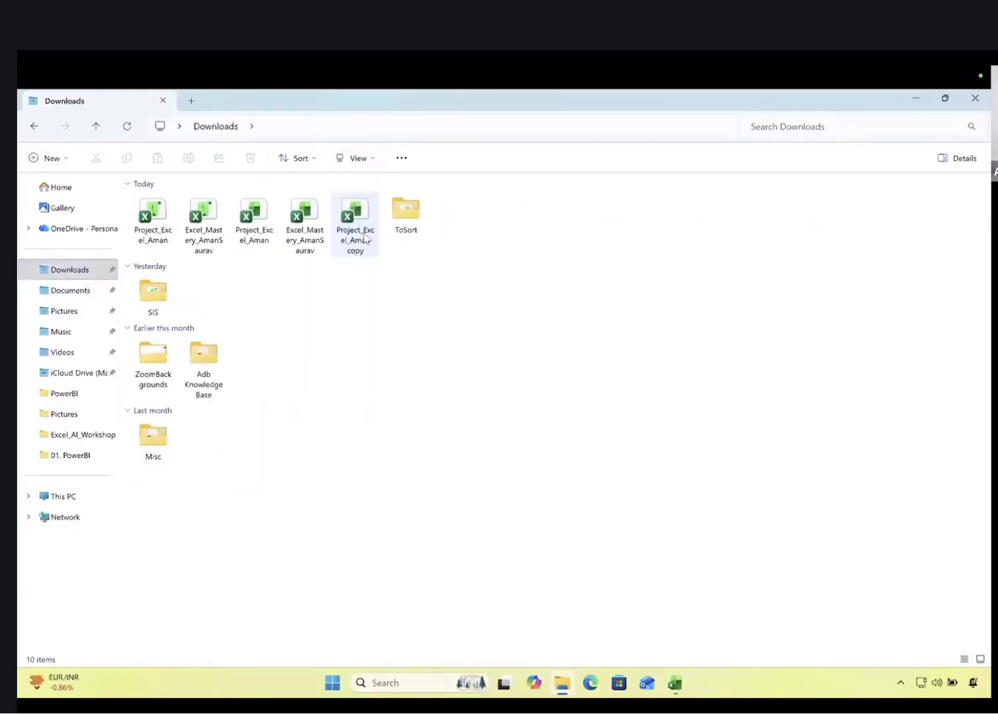
key(ctrl+Left)
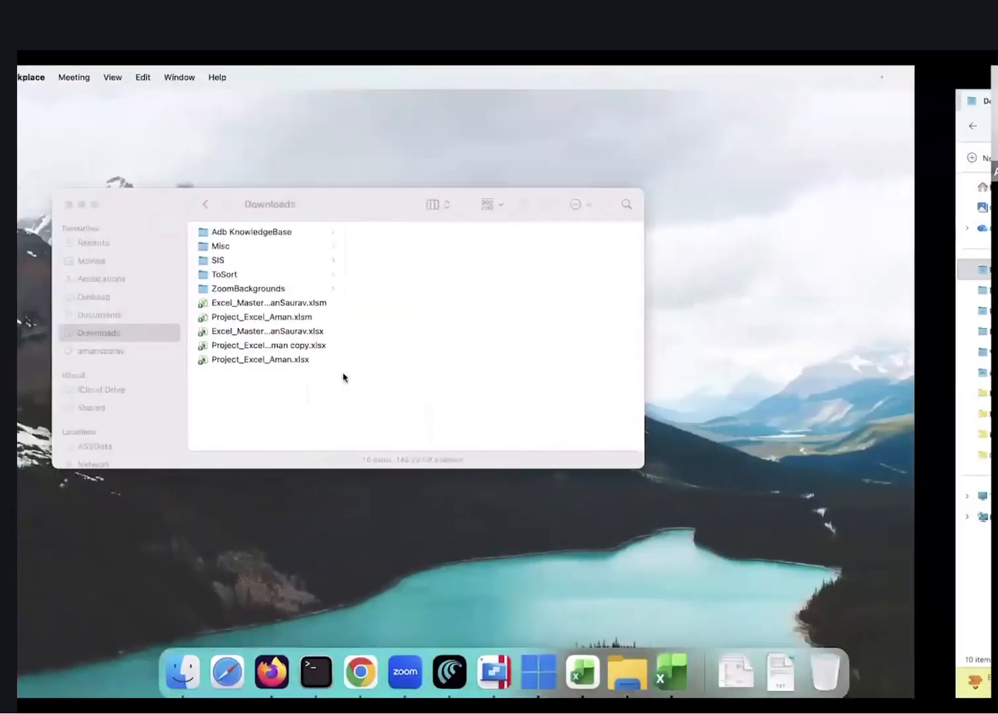
key(ctrl+Right)
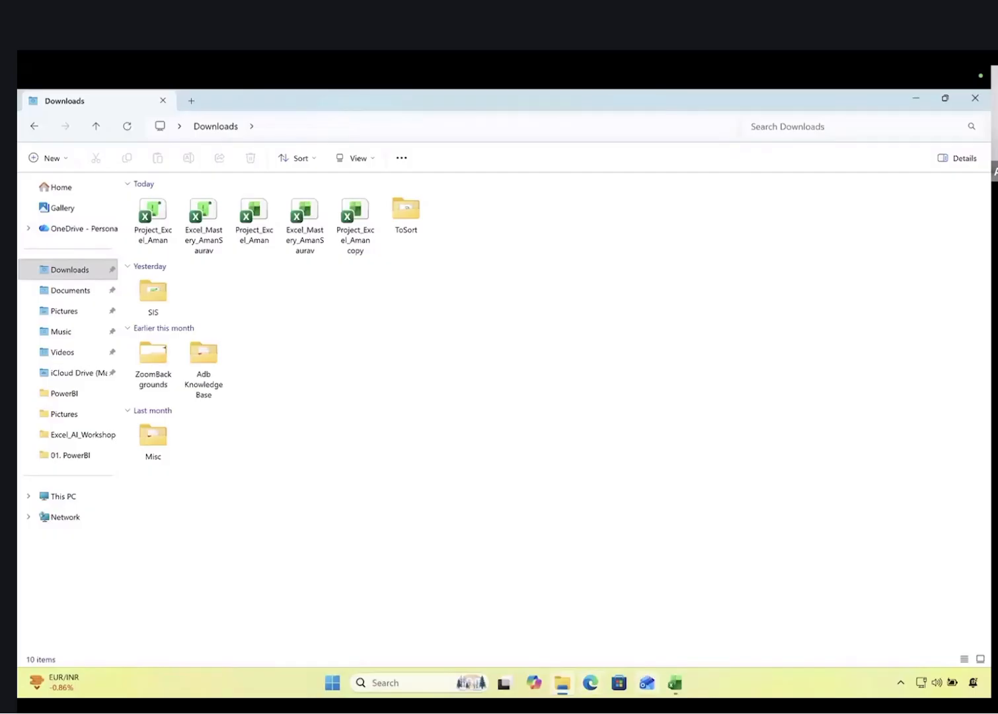
Tell Copilot the files weren't saved in Downloads and ask for a clean output path
key(ctrl+Left)
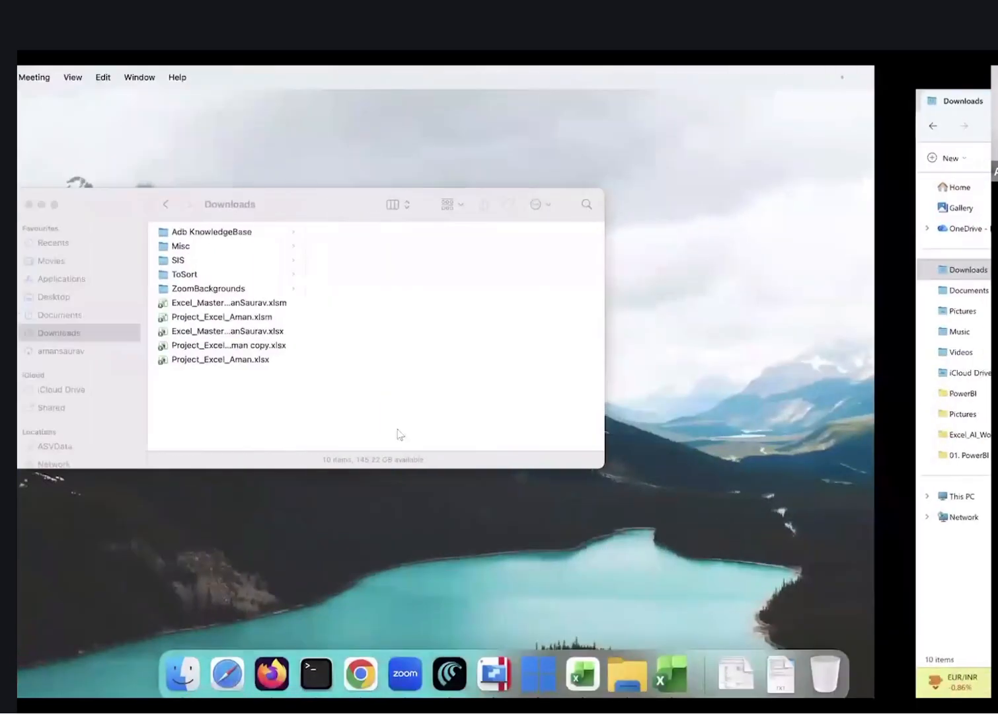
key(super+Tab)
key(super+Tab)
key(super+Tab)
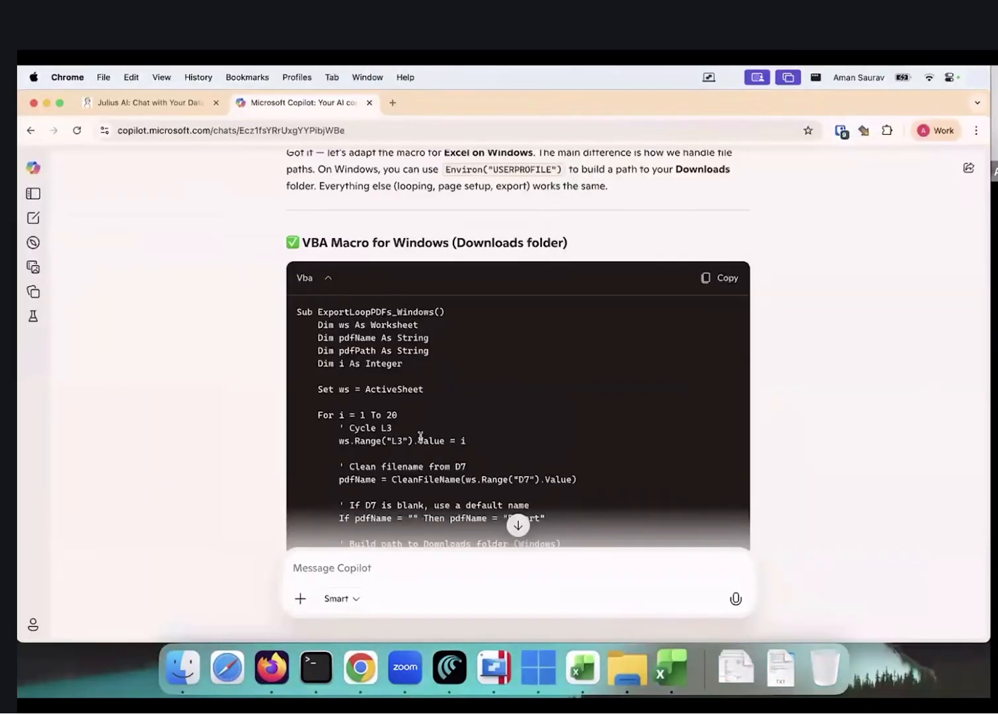
scroll(421, 437, down, 15)
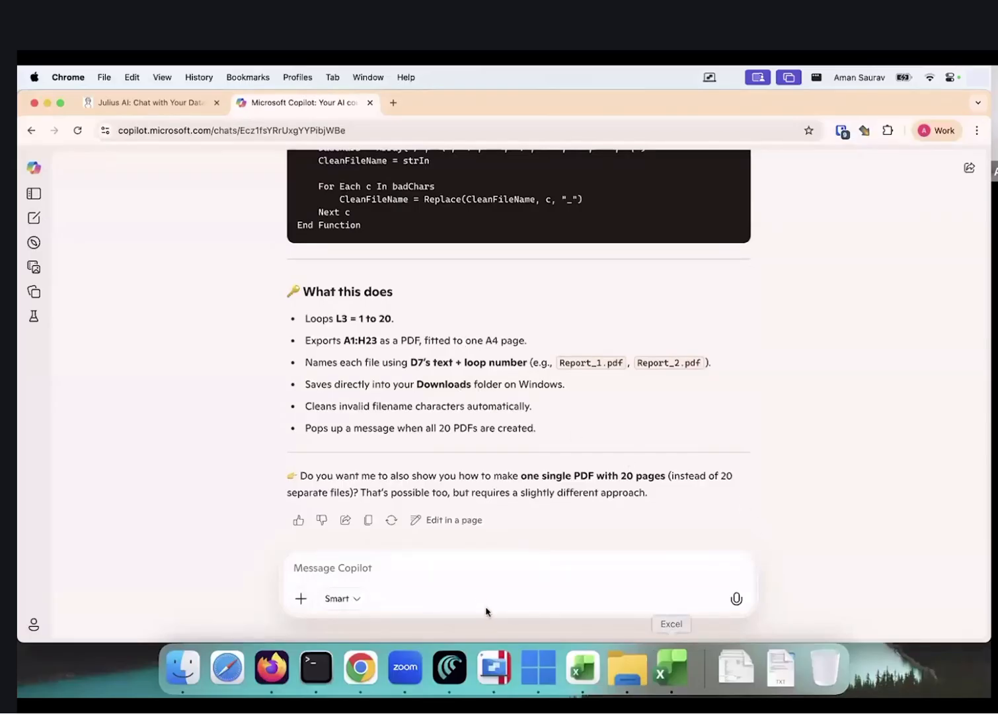
text(hasnt sav)
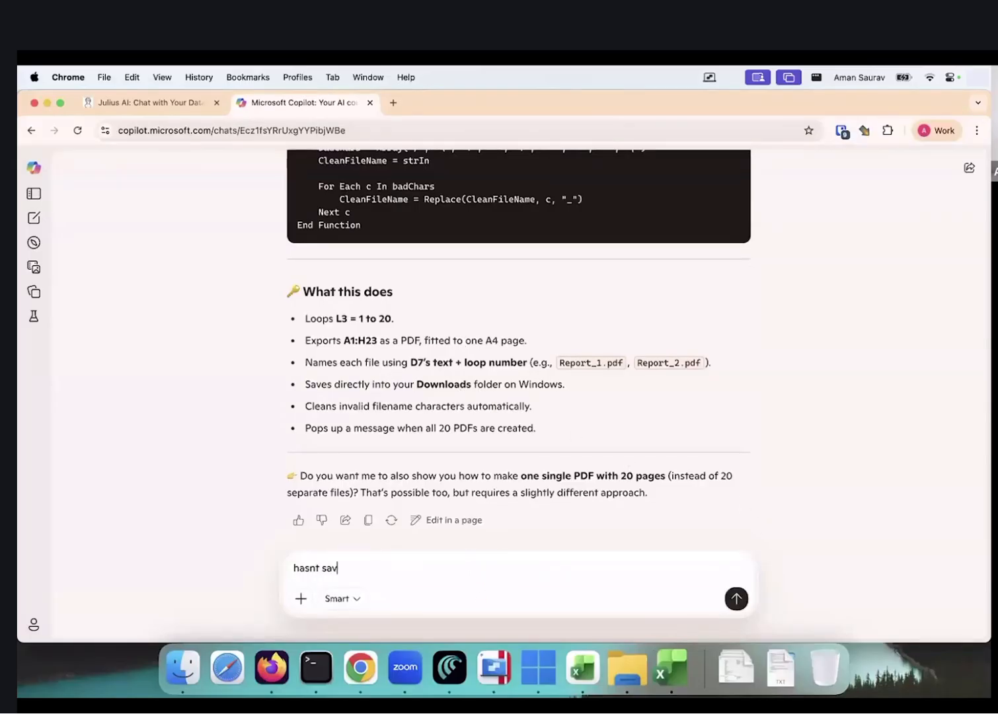
text(ed in download. s give me a clean outpu)
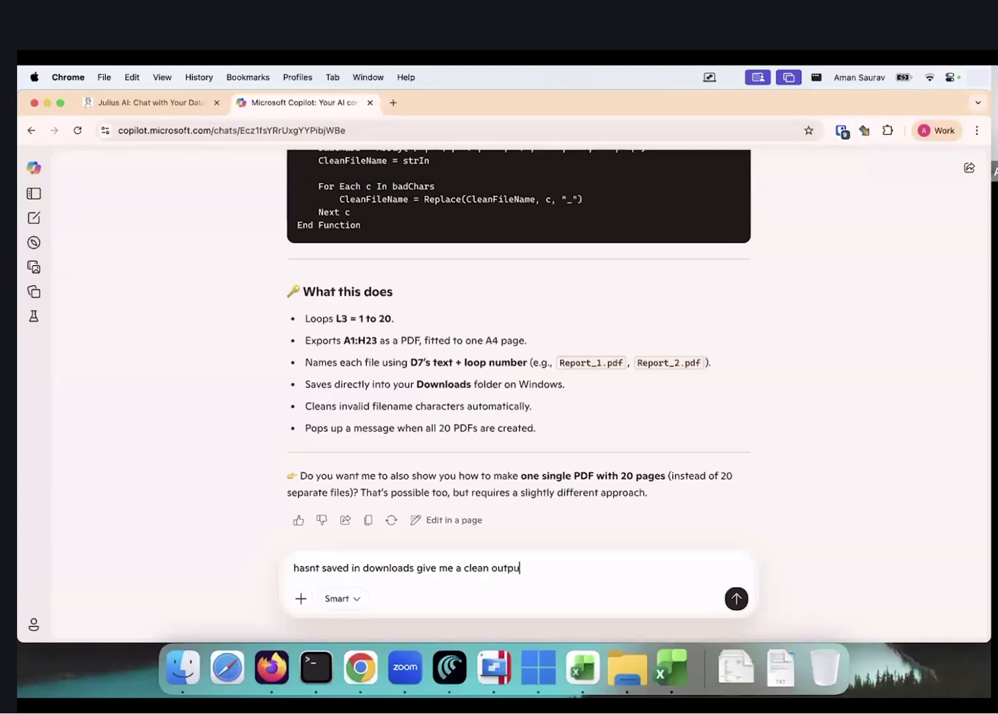
text(t path)
key(Return)
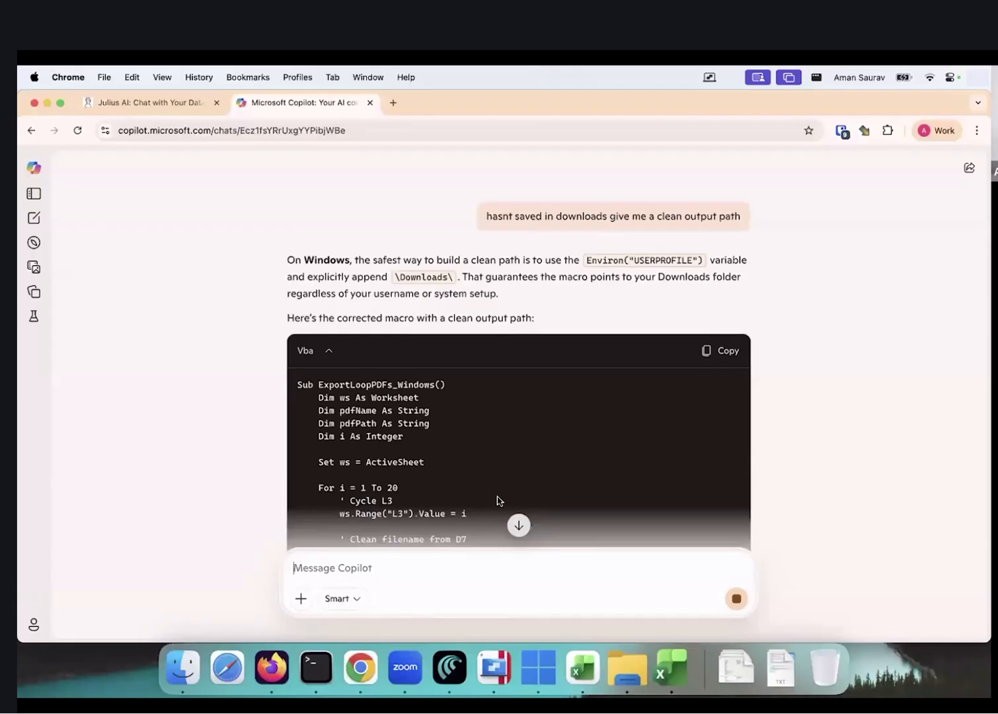
Explain to Copilot that Windows is running in Parallels on Mac
scroll(472, 440, down, 5)
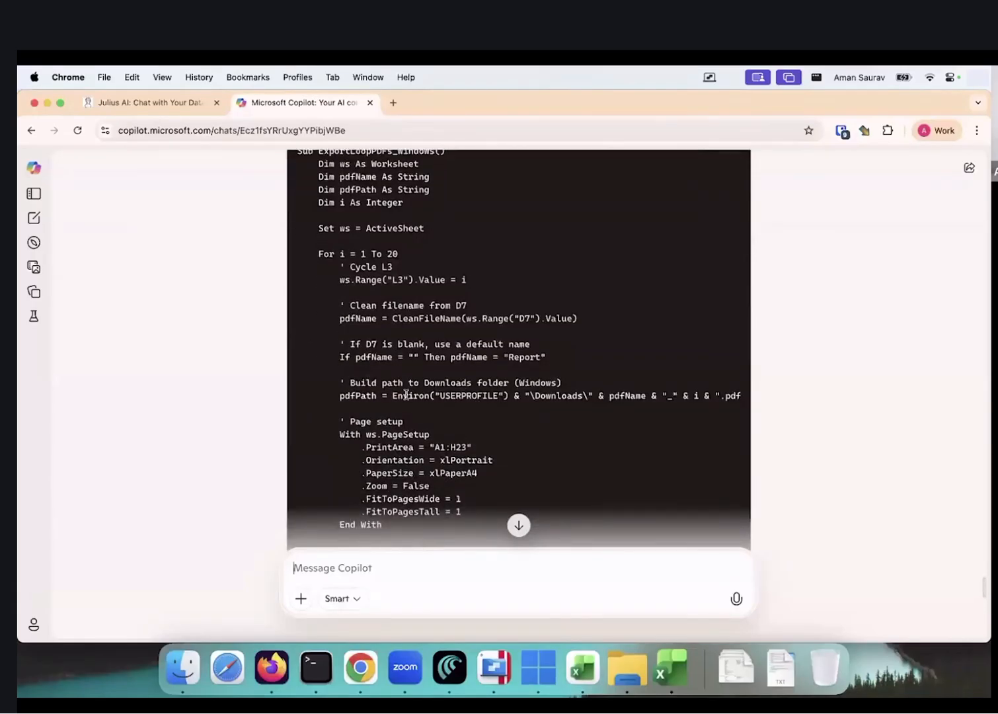
scroll(406, 395, right, 1)
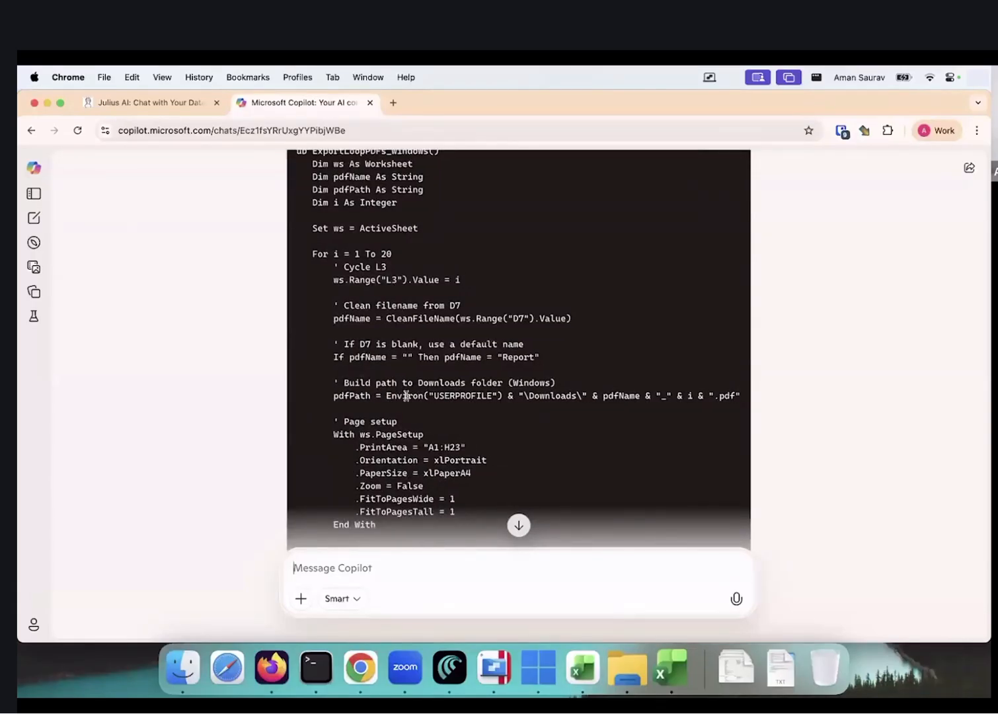
scroll(406, 395, left, 1)
scroll(405, 395, down, 1)
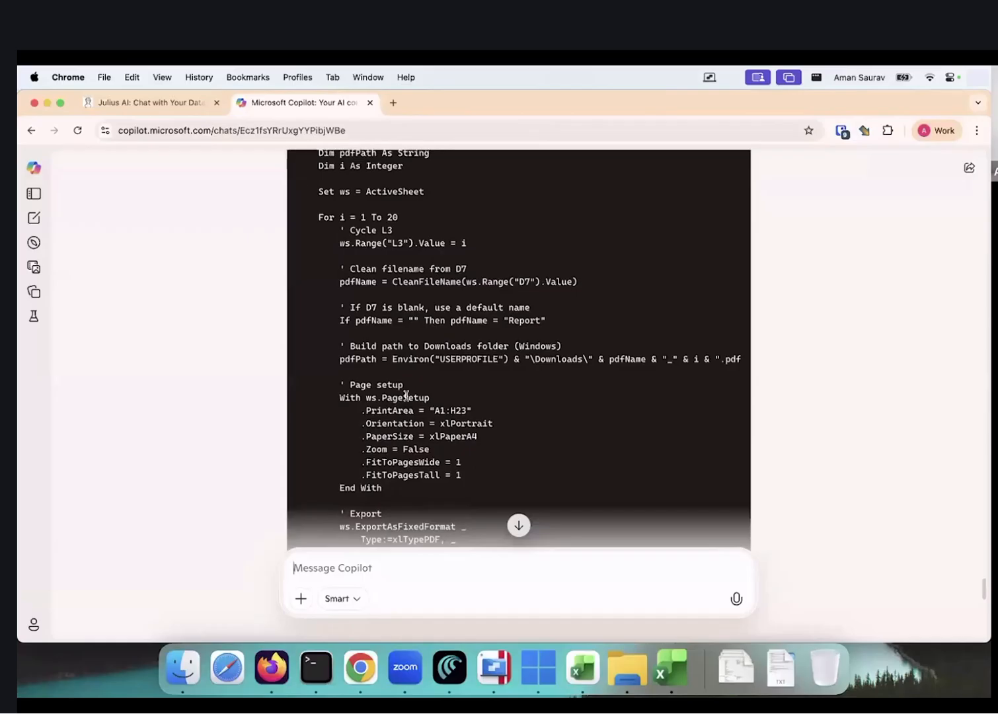
scroll(406, 395, down, 8)
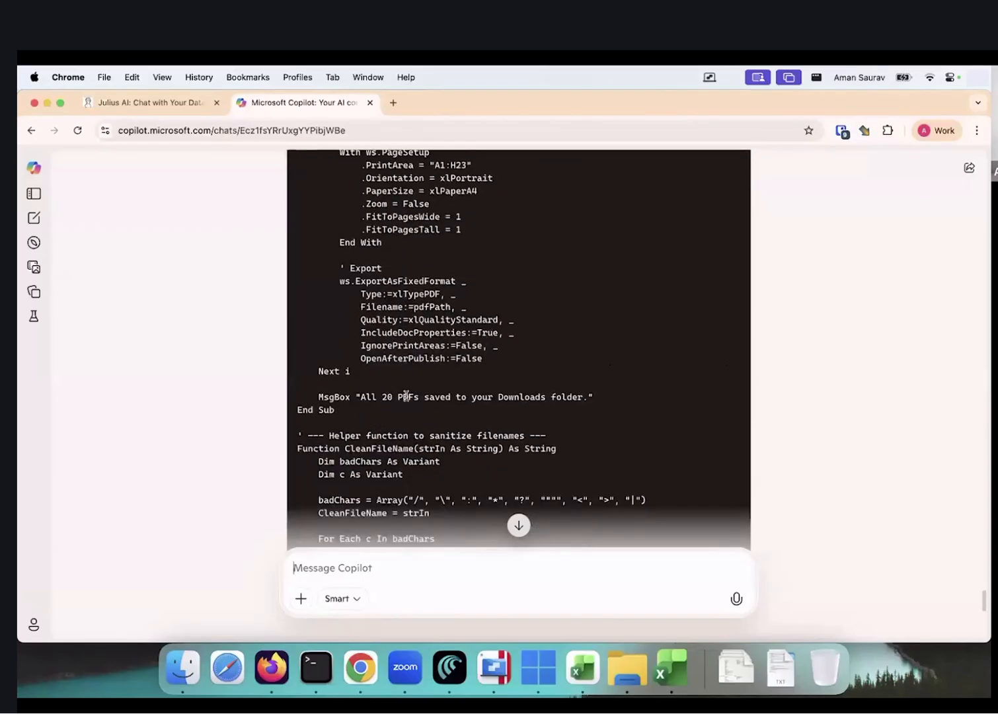
scroll(406, 396, down, 1)
scroll(406, 398, down, 3)
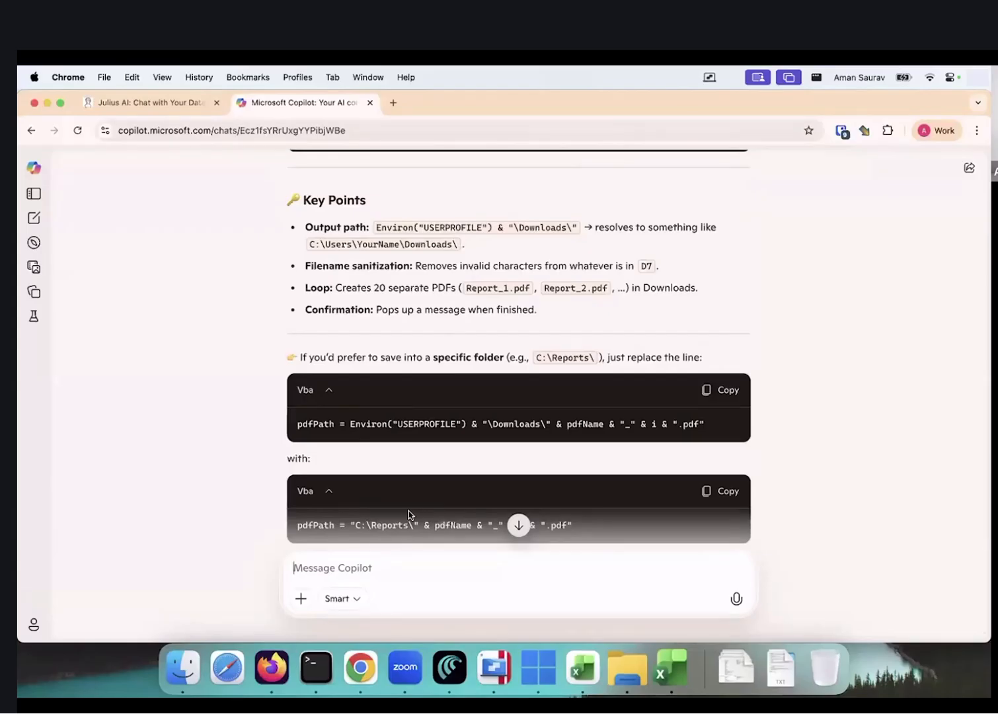
text(i am using paralles on)
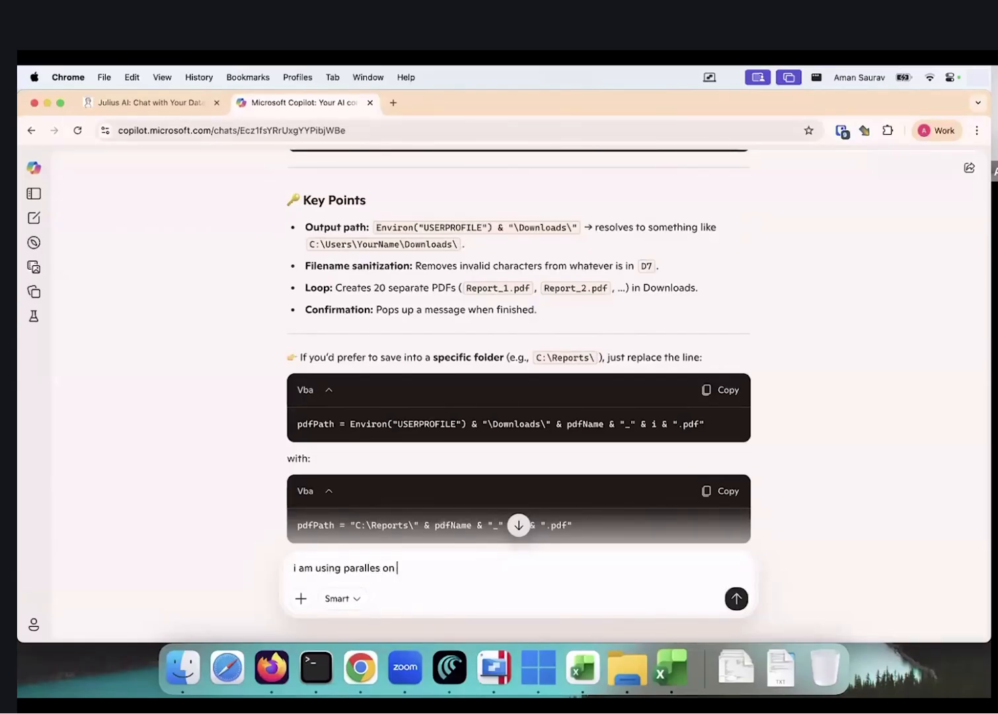
text( mac, on which i am running windows)
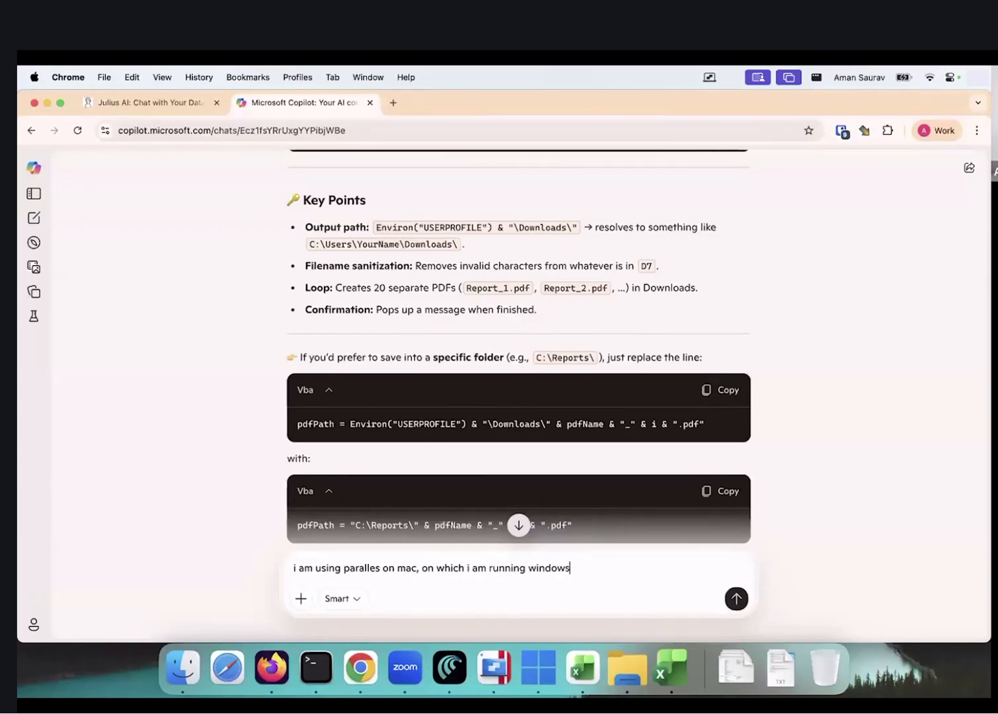
key(Return)
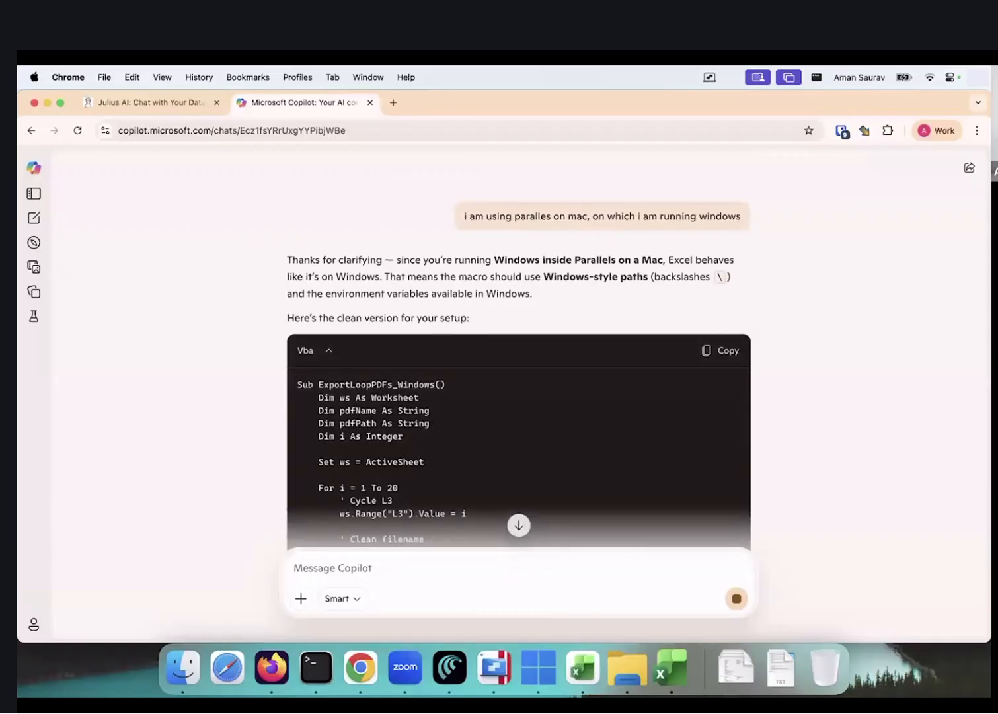
Copy the returned ExportLoopPDFs_Windows macro with CleanFileName
scroll(563, 408, down, 10)
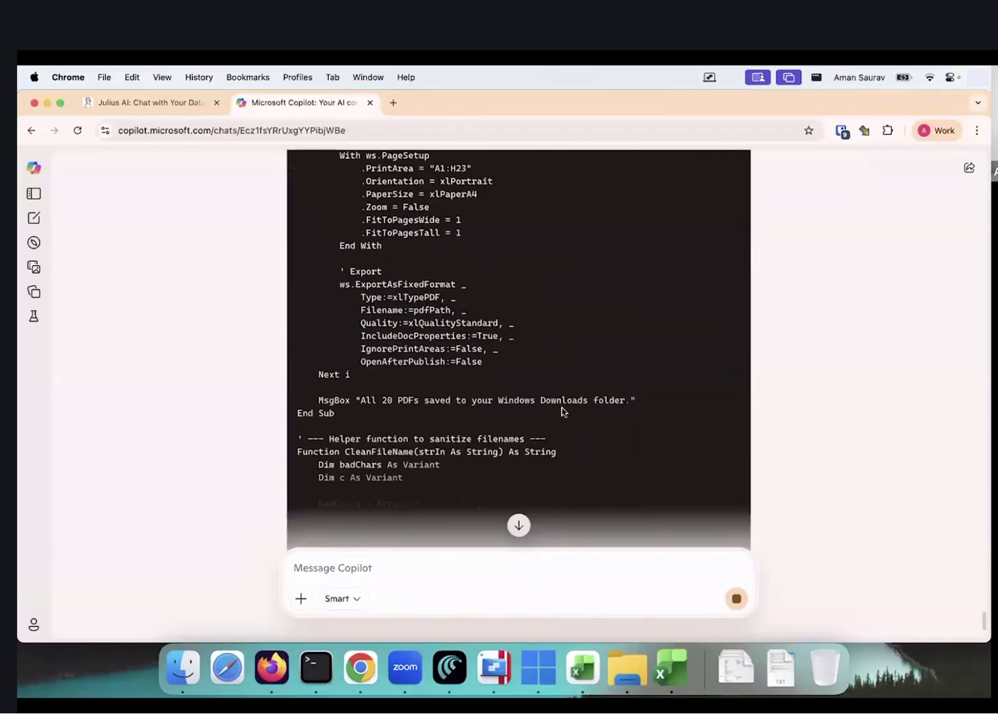
scroll(561, 409, down, 5)
scroll(561, 409, up, 15)
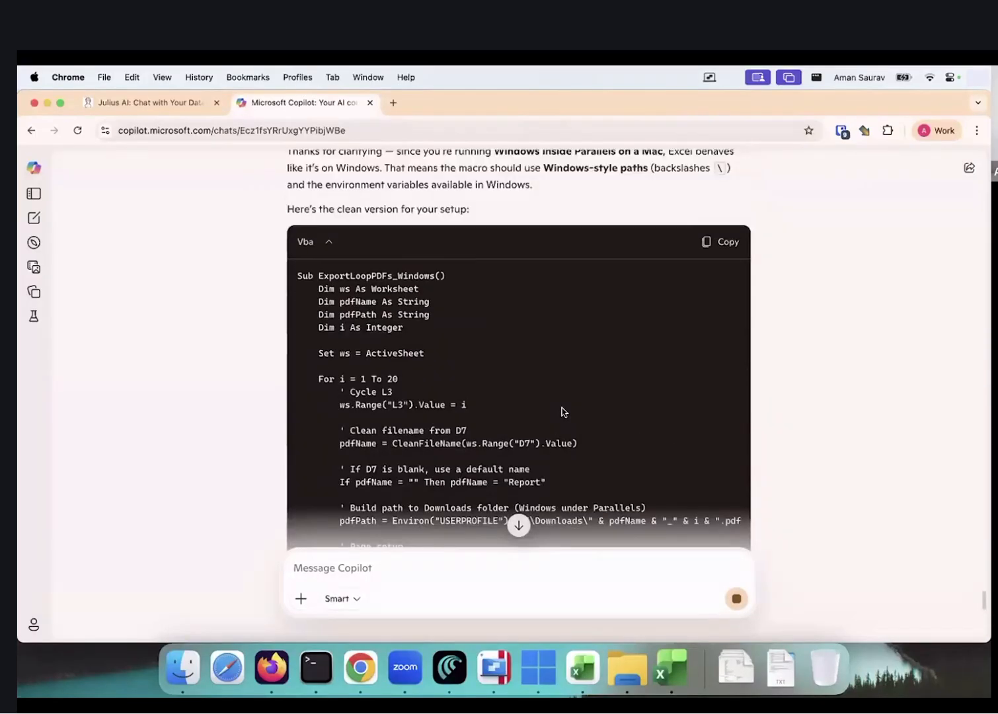
click(711, 292)
key(ctrl+Right)
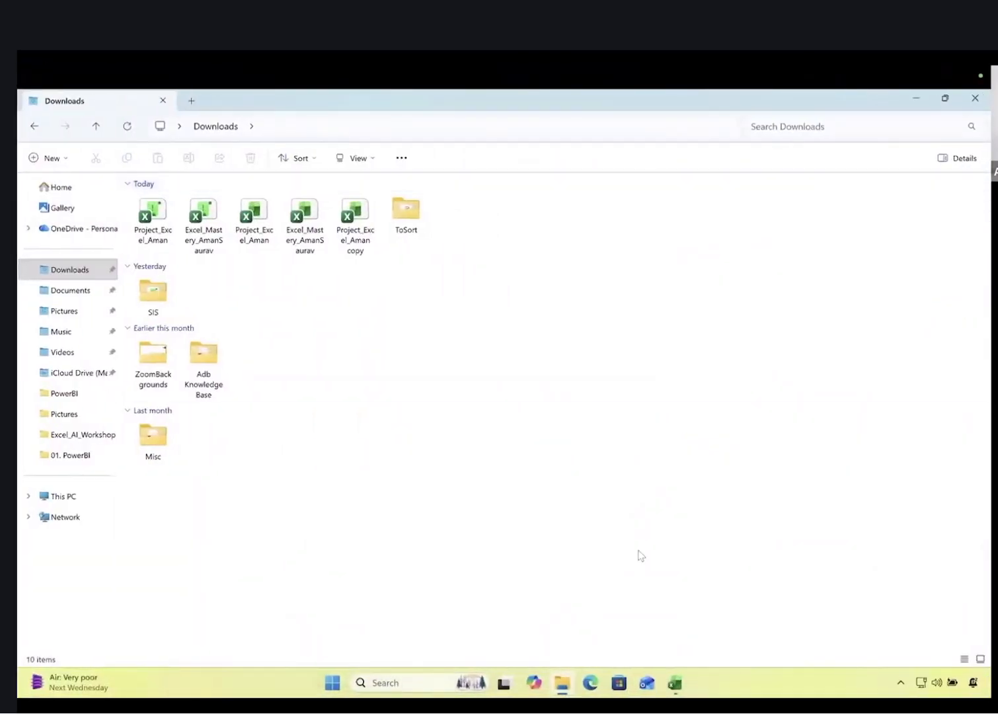
Replace the module's code with the updated Parallels Downloads macro and save the workbook
key(super+Tab)
key(super+Tab)
key(super+Tab)
key(super+Tab)
key(super+Tab)
key(super+Tab)
key(super+Tab)
key(super+Tab)
key(super+Tab)
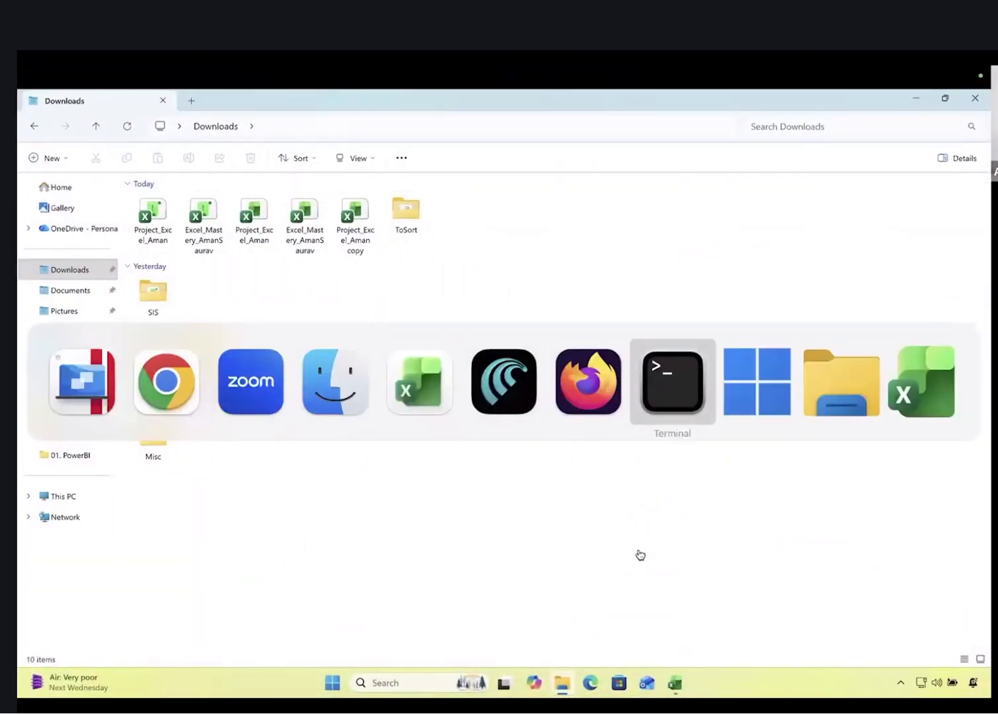
key(super+Tab)
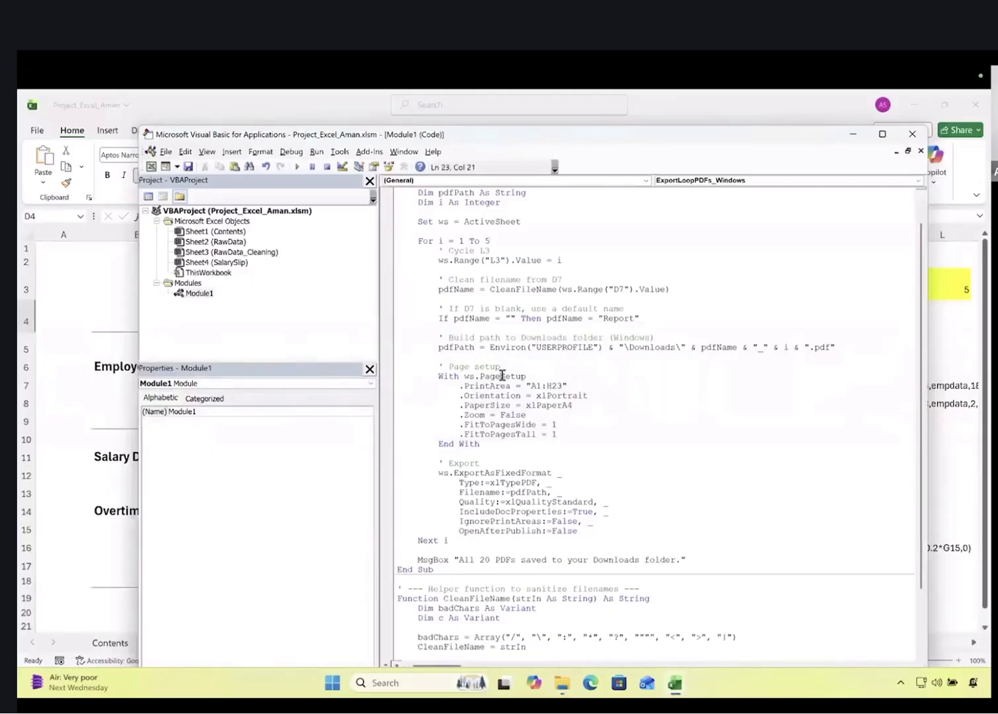
key(ctrl+a)
key(ctrl+v)
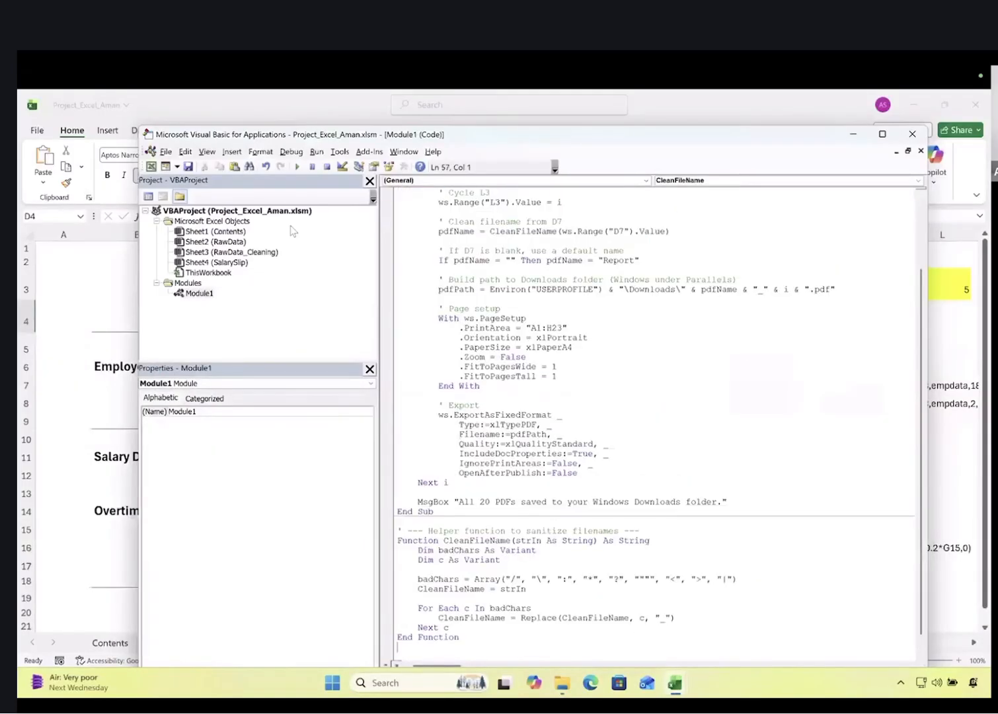
click(189, 166)
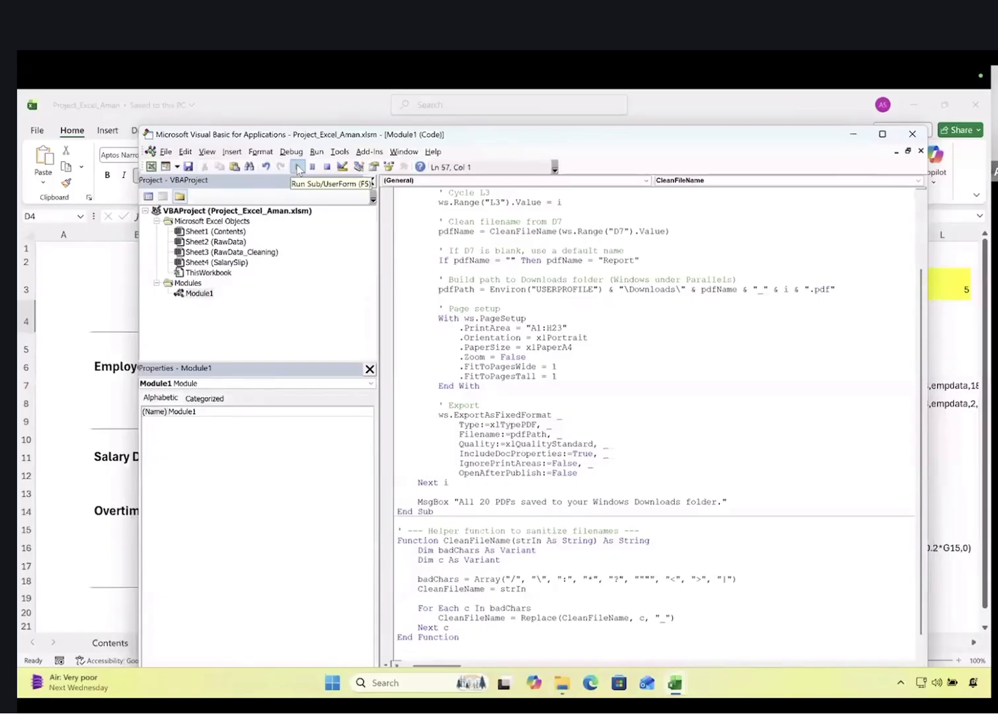
Run ExportLoopPDFs_Windows and dismiss the 'All 20 PDFs saved' message
click(298, 168)
click(604, 259)
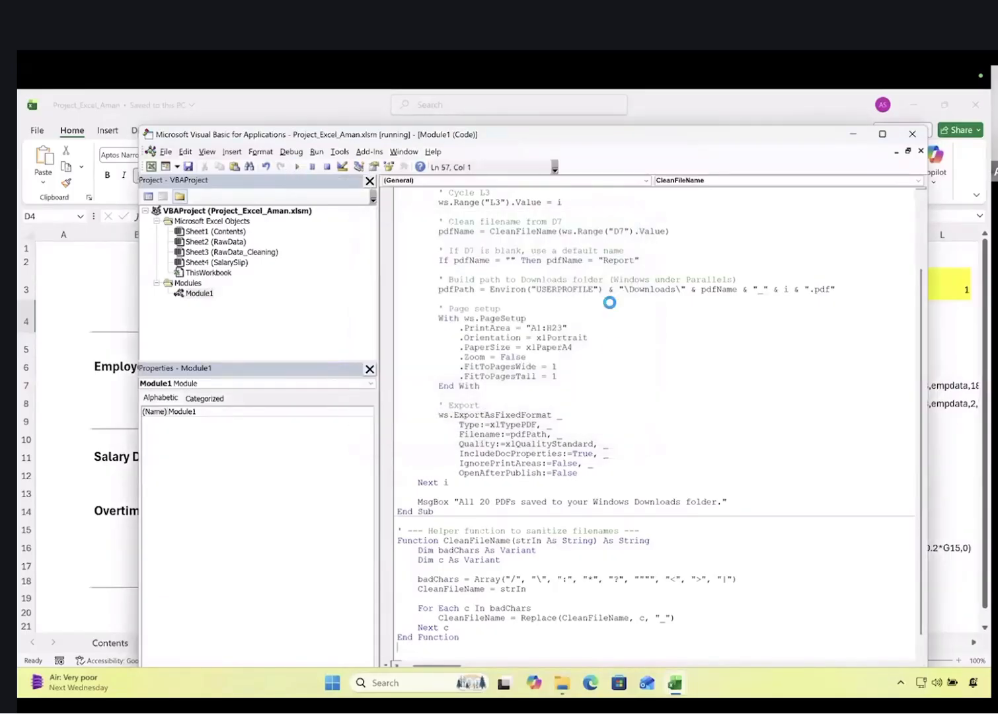
key(ctrl+Left)
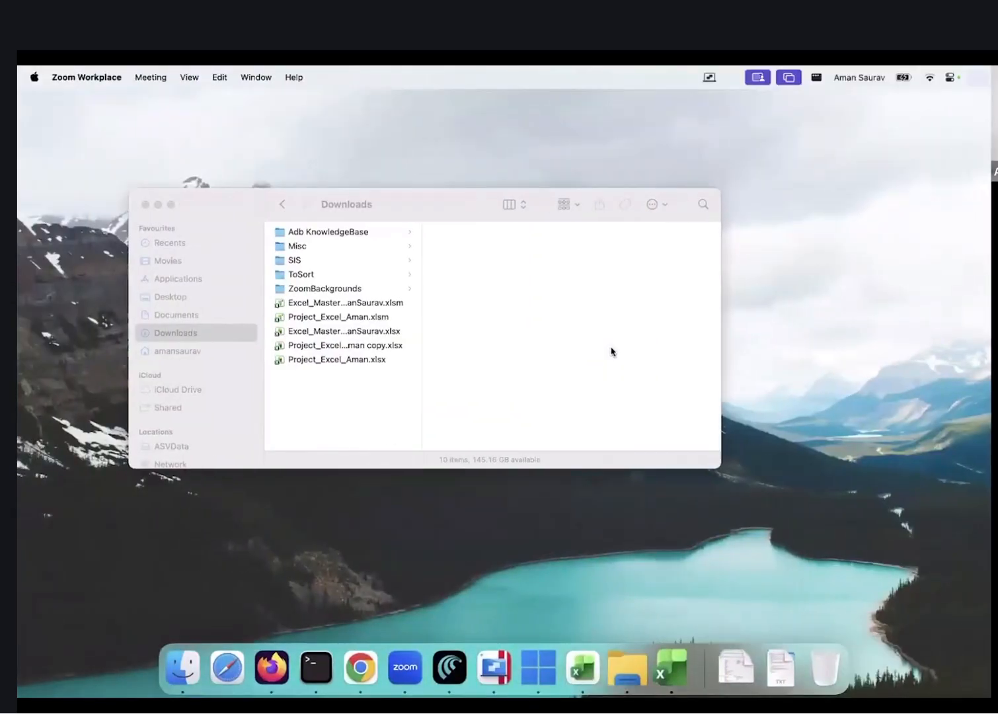
key(ctrl+Right)
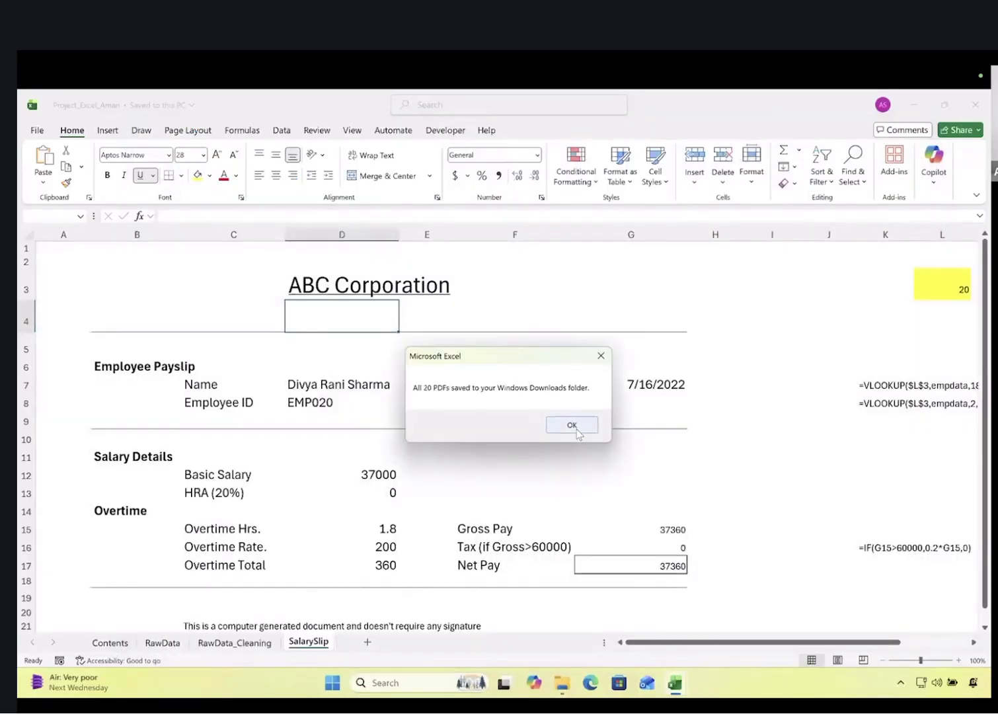
click(573, 425)
Browse Finder's Downloads, SIS, ZoomBackgrounds and Documents folders for the exported PDFs
key(ctrl+Left)
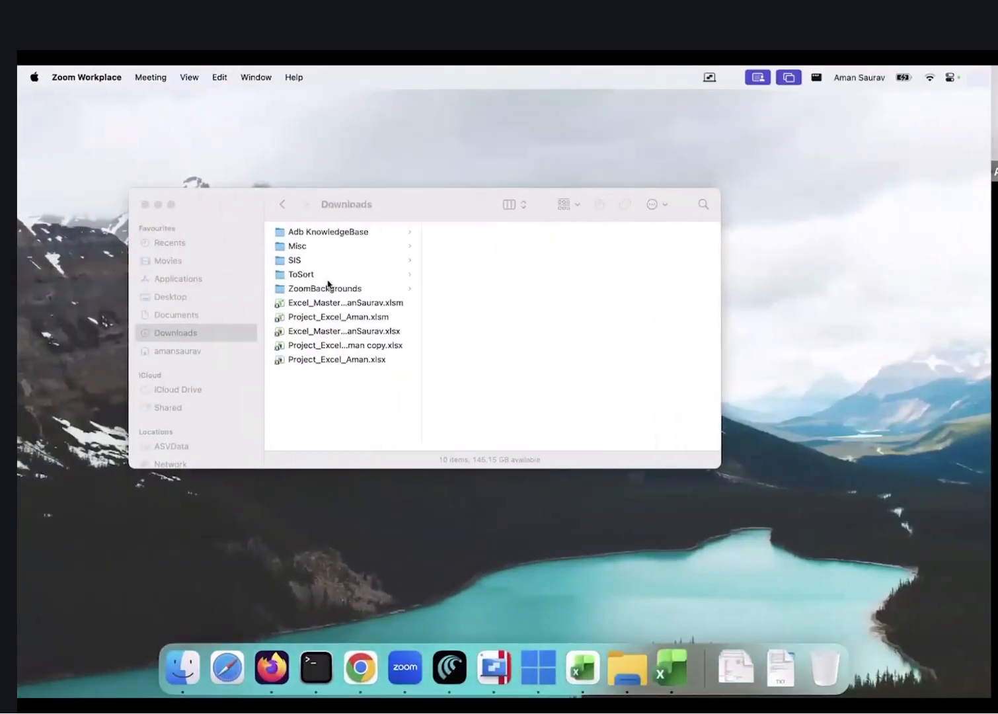
click(317, 273)
click(314, 260)
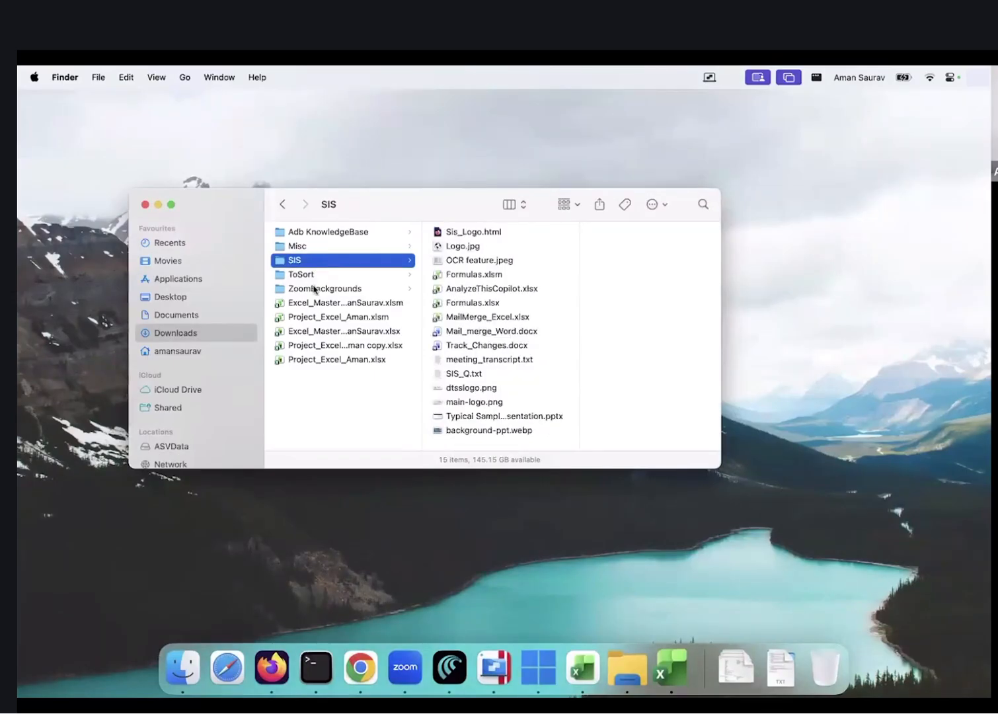
click(315, 289)
click(315, 331)
click(198, 313)
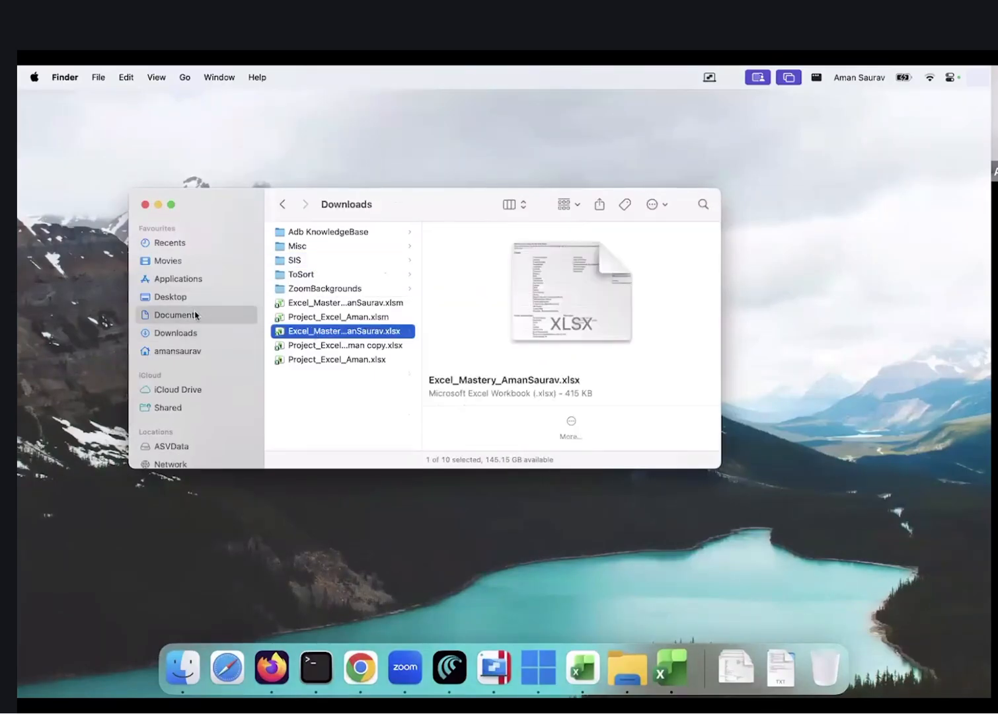
click(191, 333)
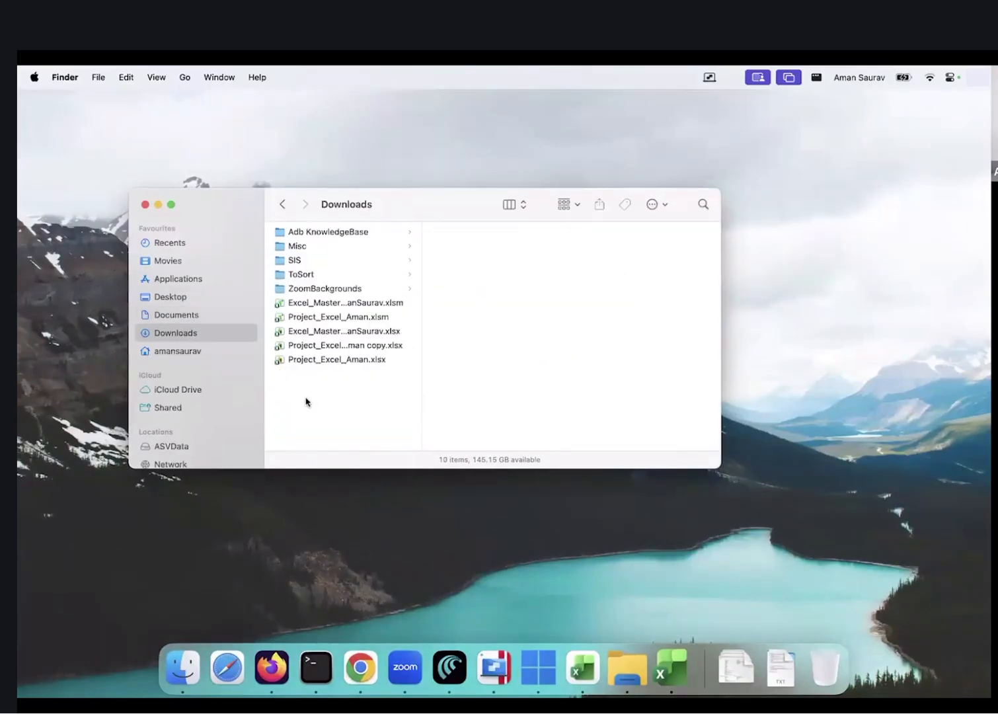
Open the Windows Downloads folder in File Explorer from the taskbar
key(ctrl+Right)
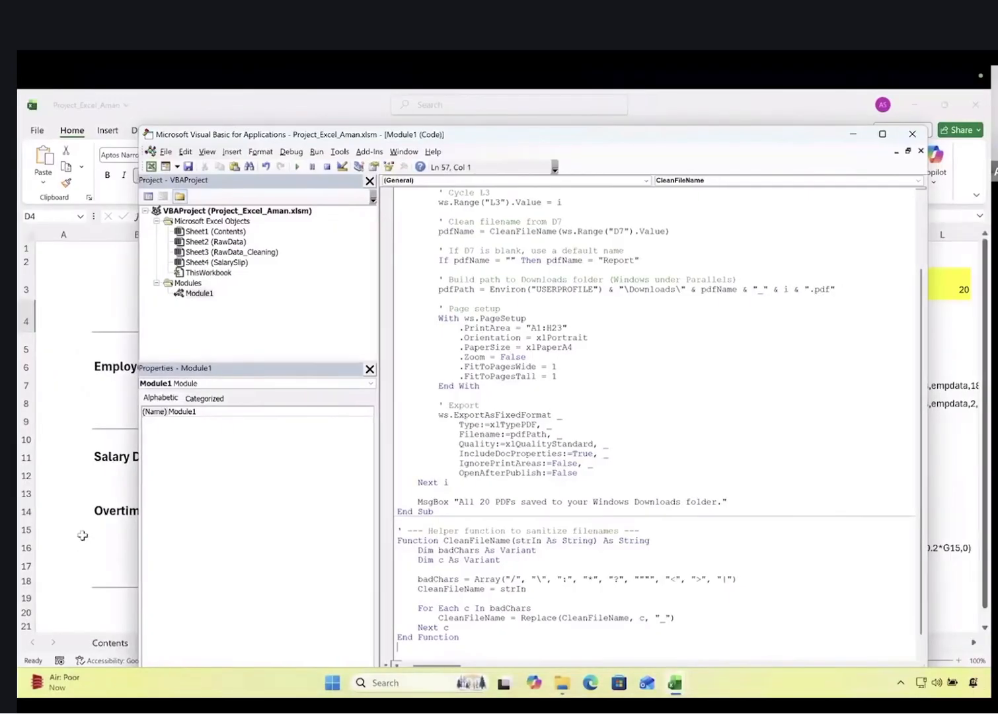
click(83, 535)
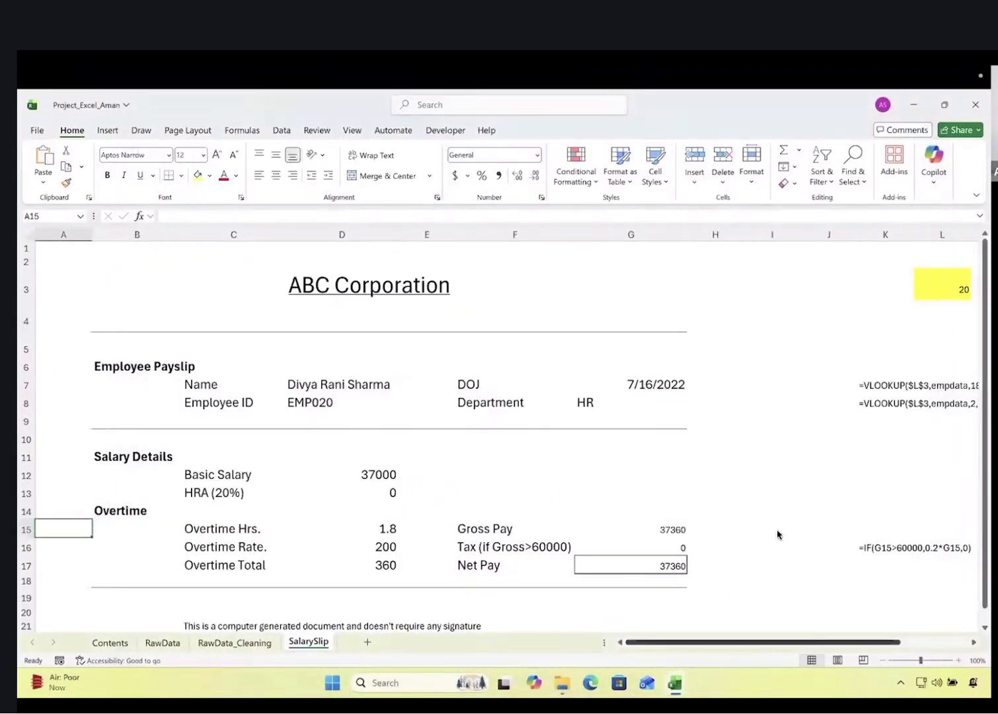
click(567, 674)
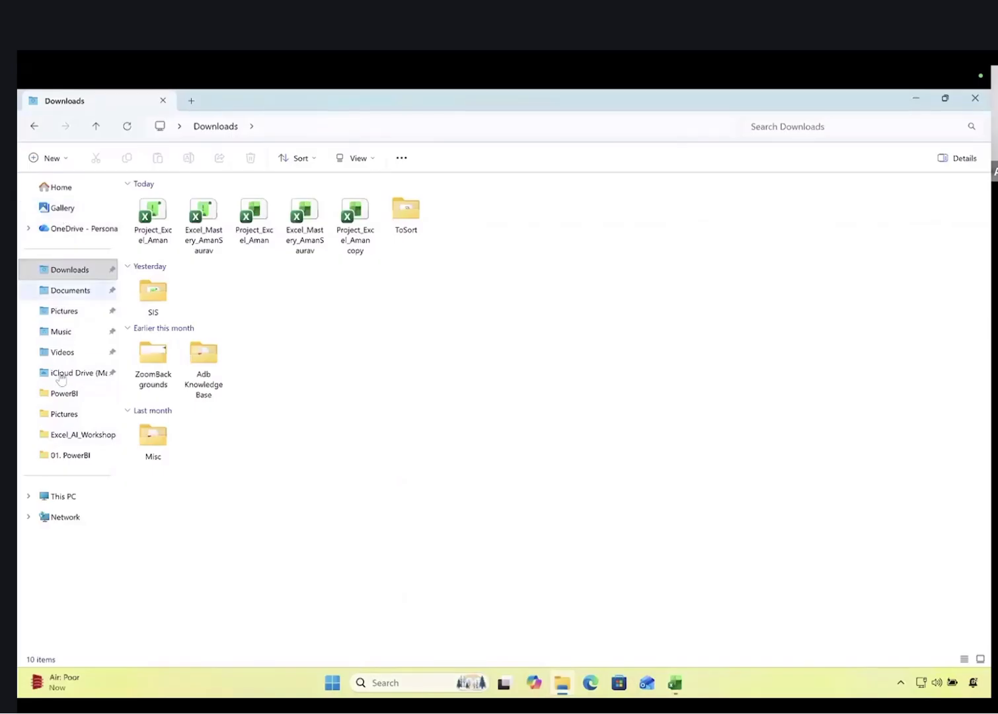
Browse from This PC through C:, Users and the user folder to Downloads
click(53, 496)
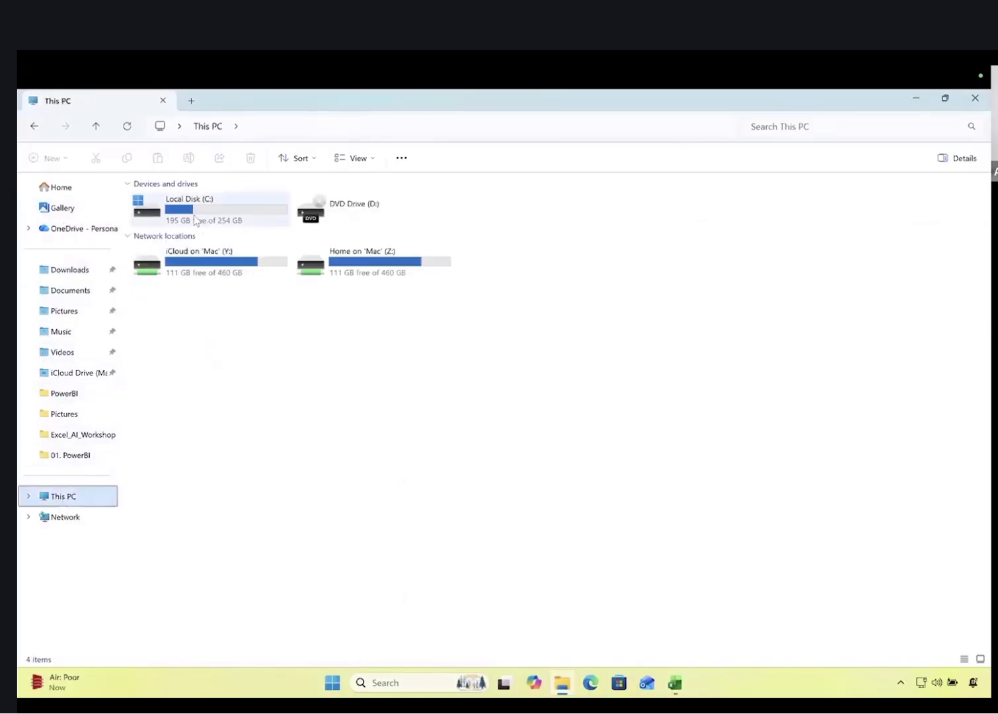
double_click(202, 212)
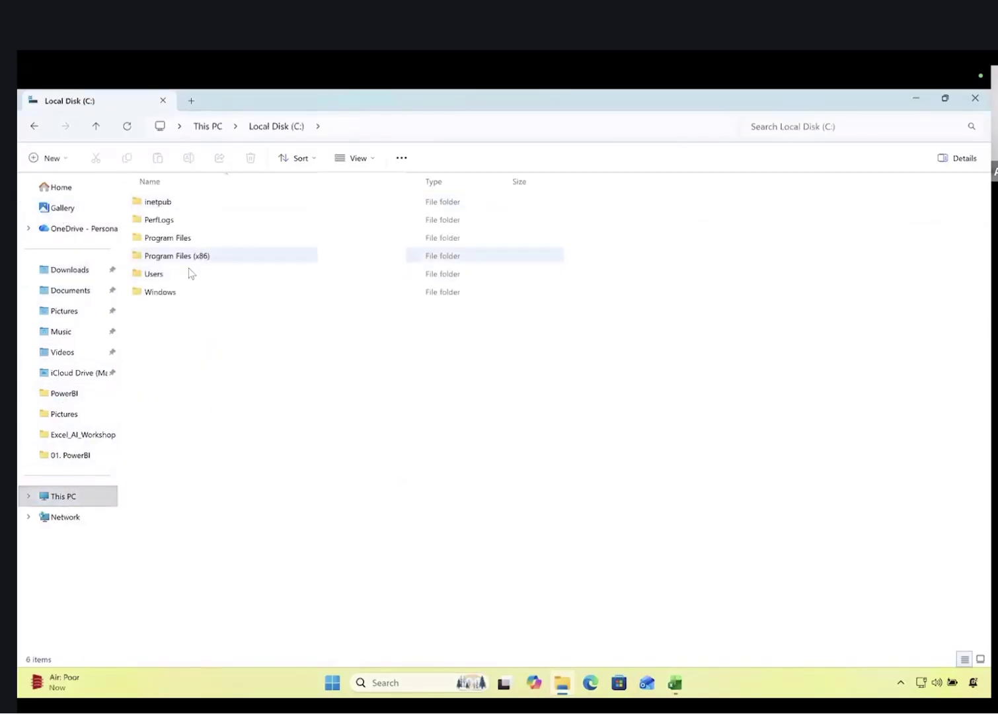
double_click(189, 271)
double_click(189, 201)
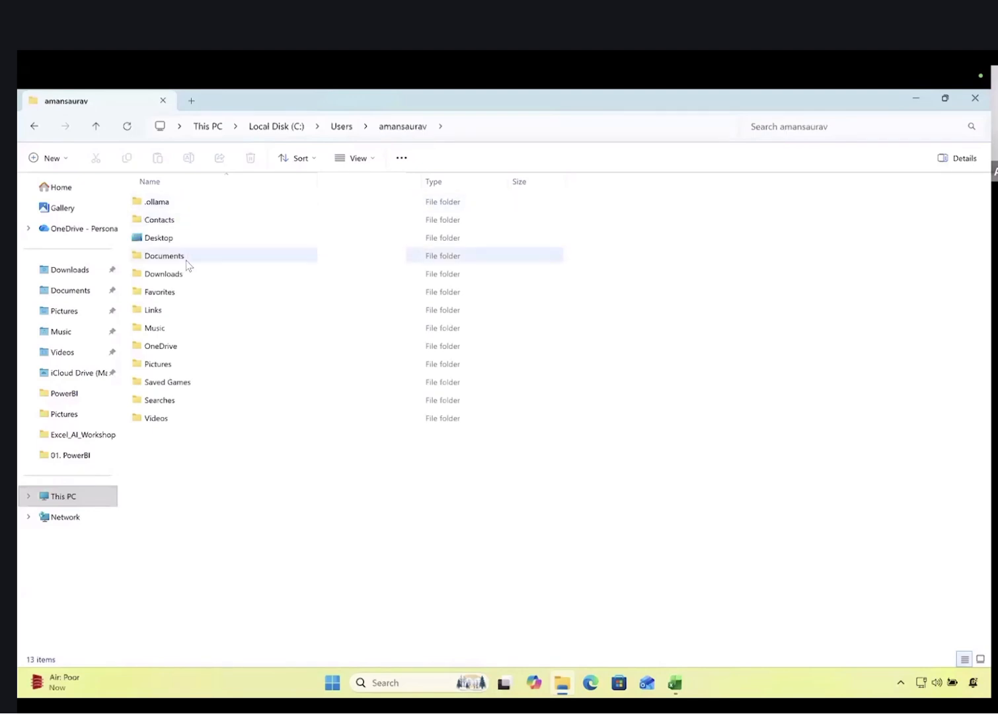
double_click(186, 260)
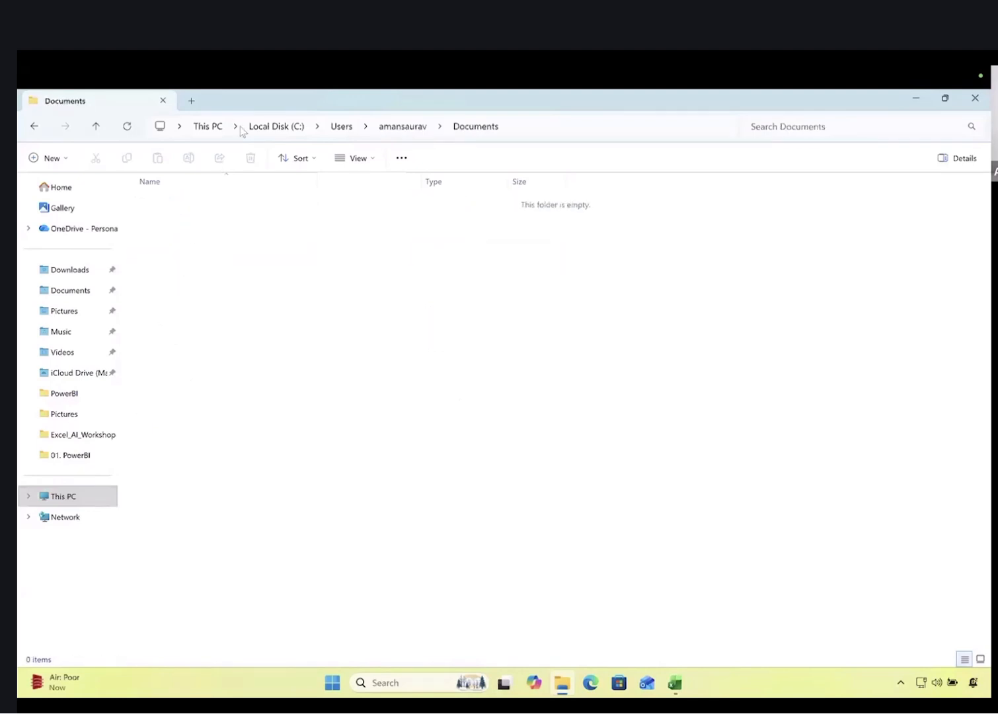
click(410, 127)
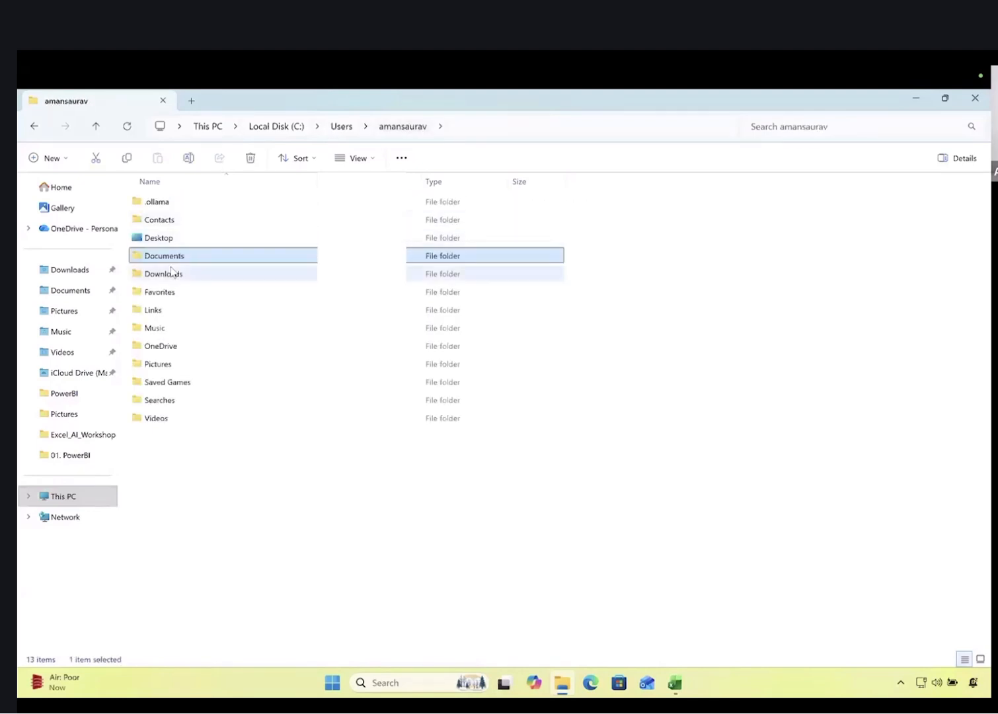
double_click(172, 272)
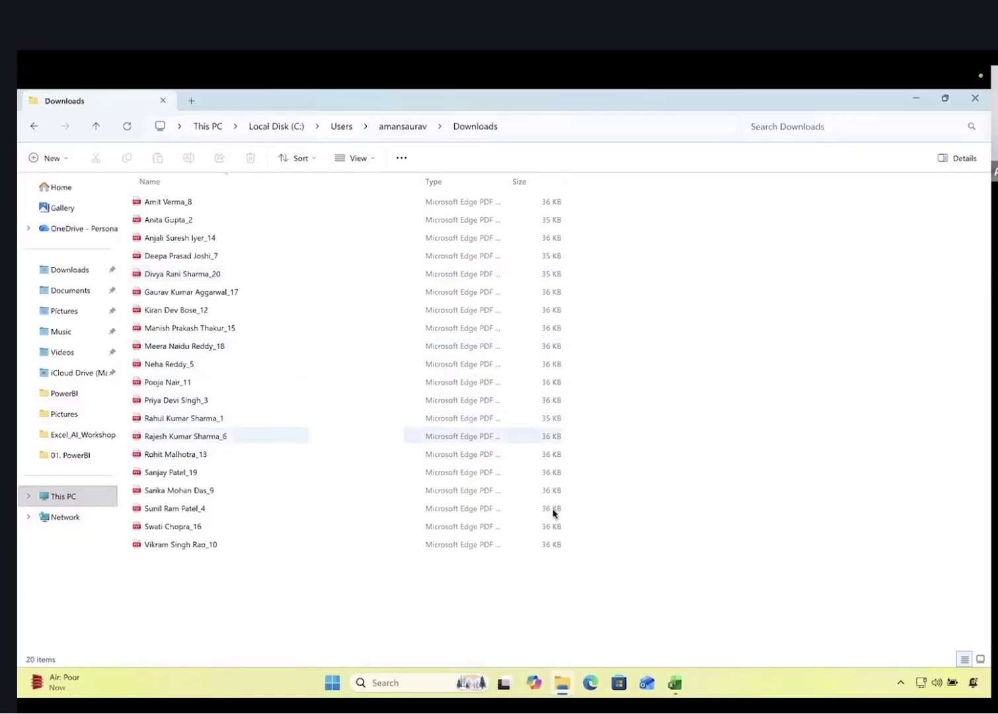
Select the 20 exported payslip PDFs, then open one employee's payslip
drag(205, 576, 178, 209)
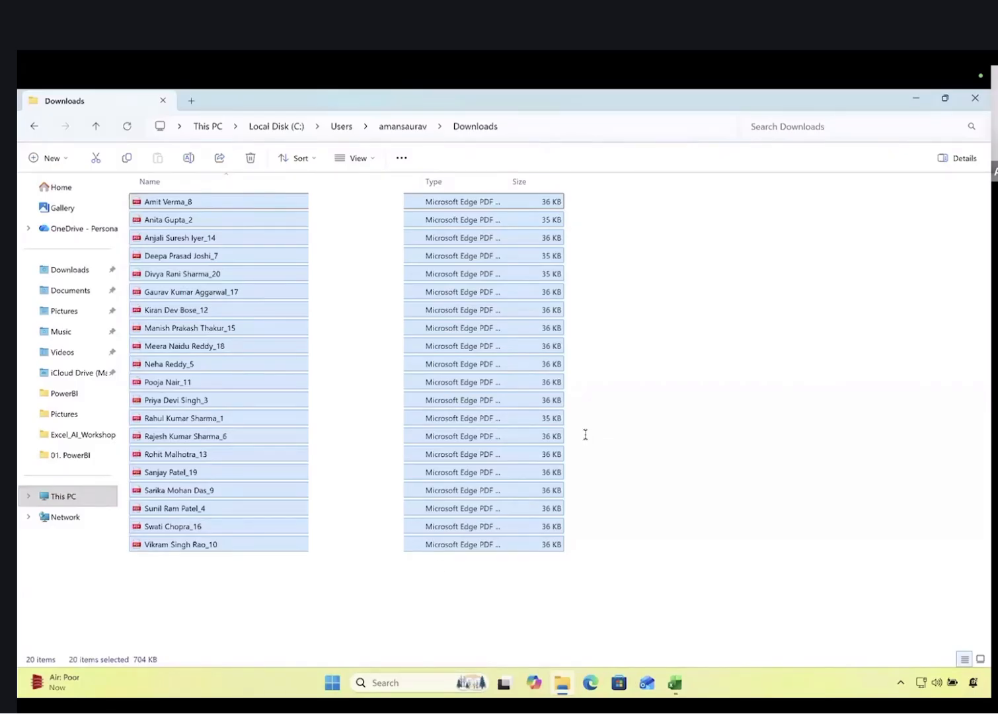
click(274, 588)
click(175, 347)
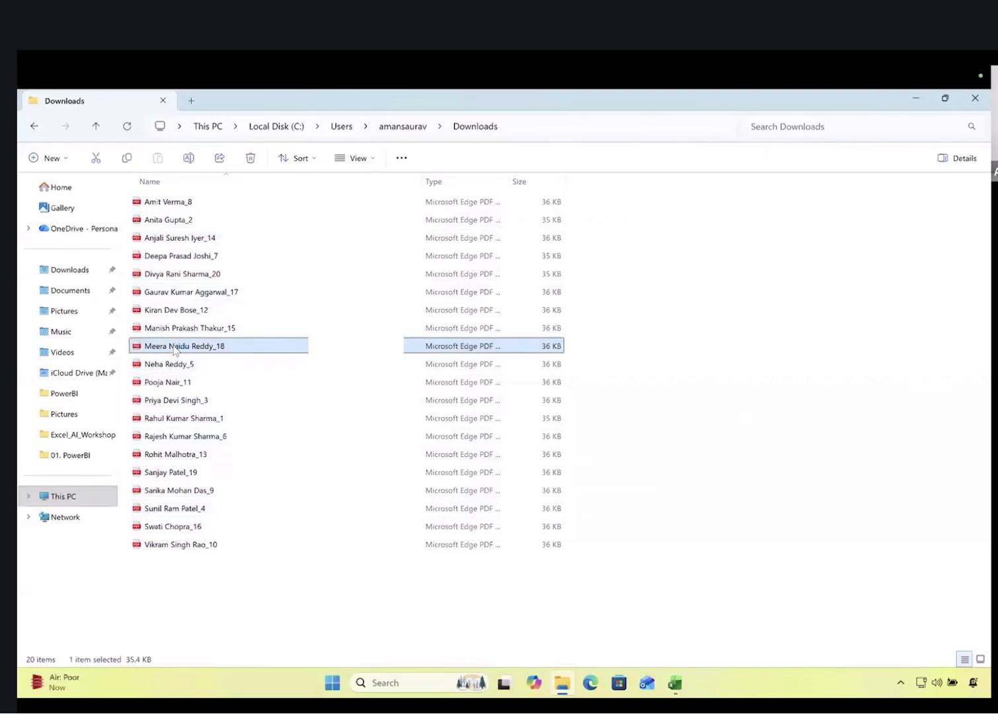
double_click(175, 349)
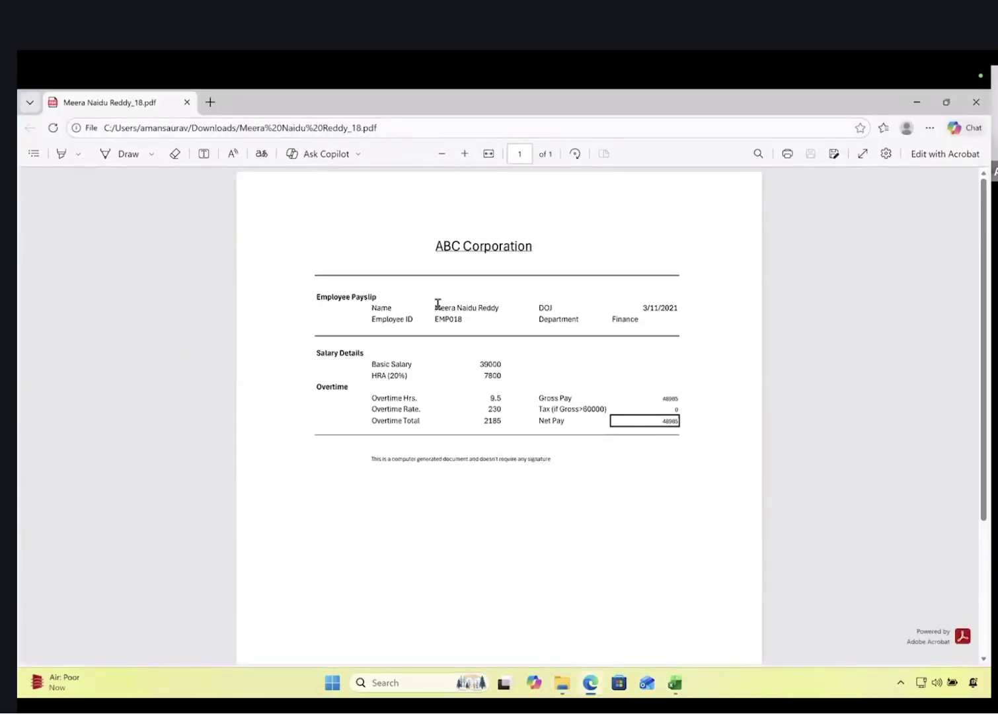
Check the employee name on the payslip PDF, close Edge, and return to Excel
drag(436, 304, 492, 308)
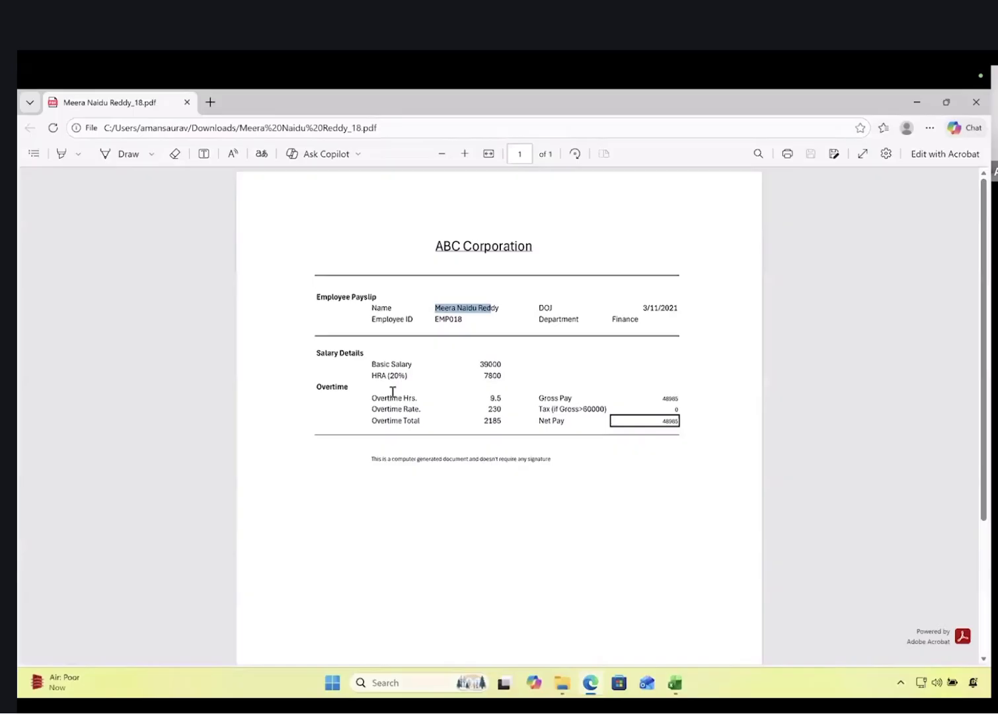
click(976, 102)
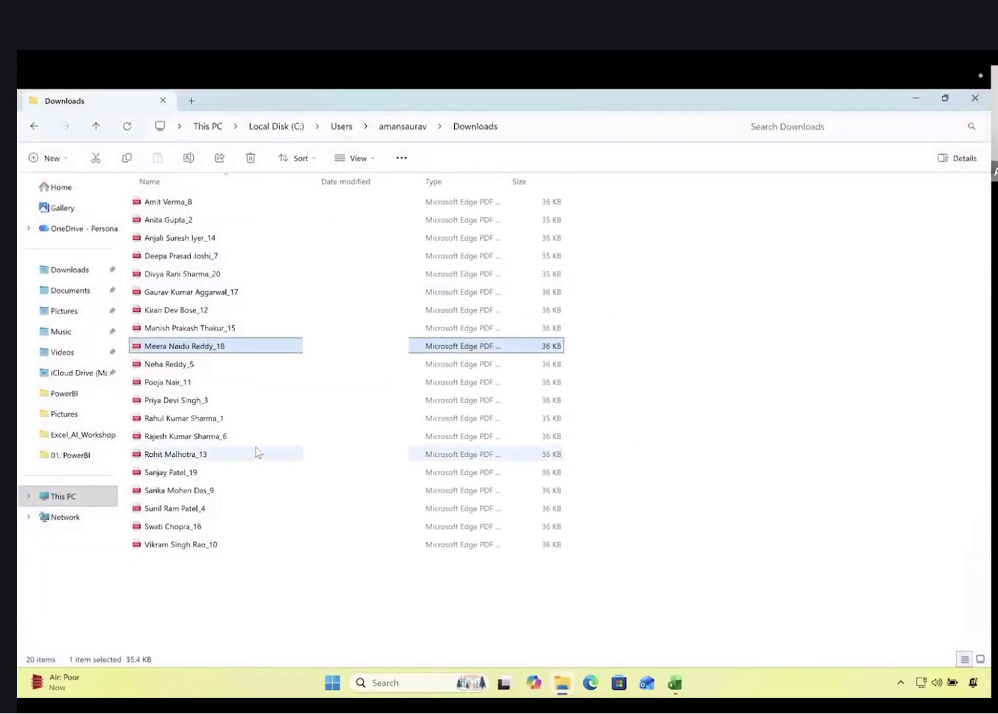
key(super+Tab)
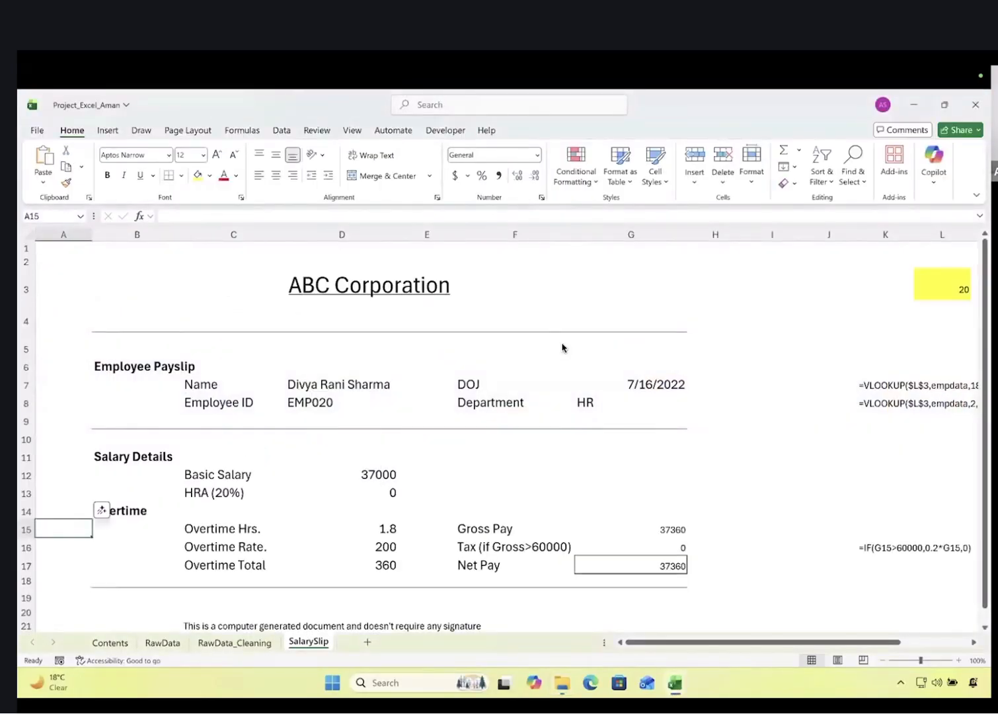
Rename the DOJ label in F7 to 'Joining Date', then bring up the VBA editor with Alt+F11
click(469, 384)
text(Joining Da)
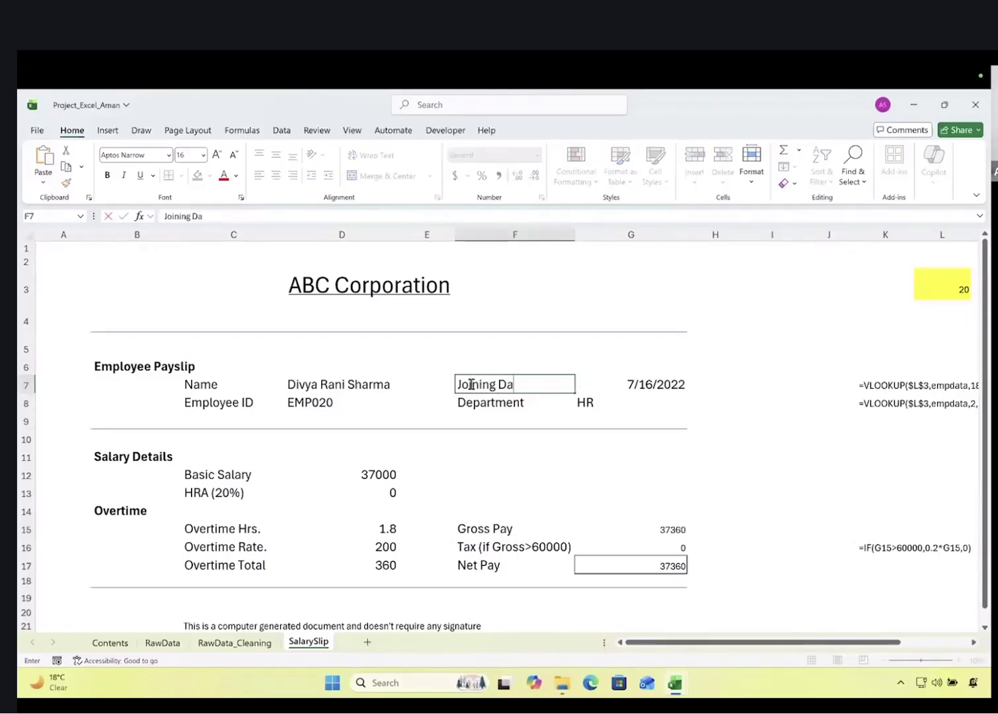
key(Tab)
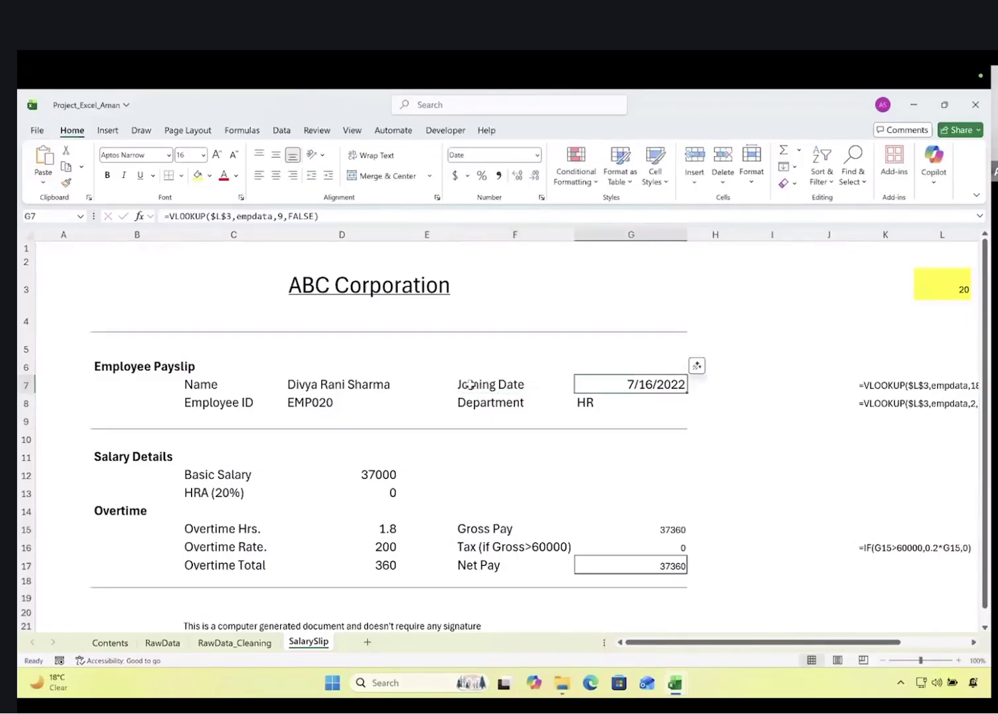
click(557, 459)
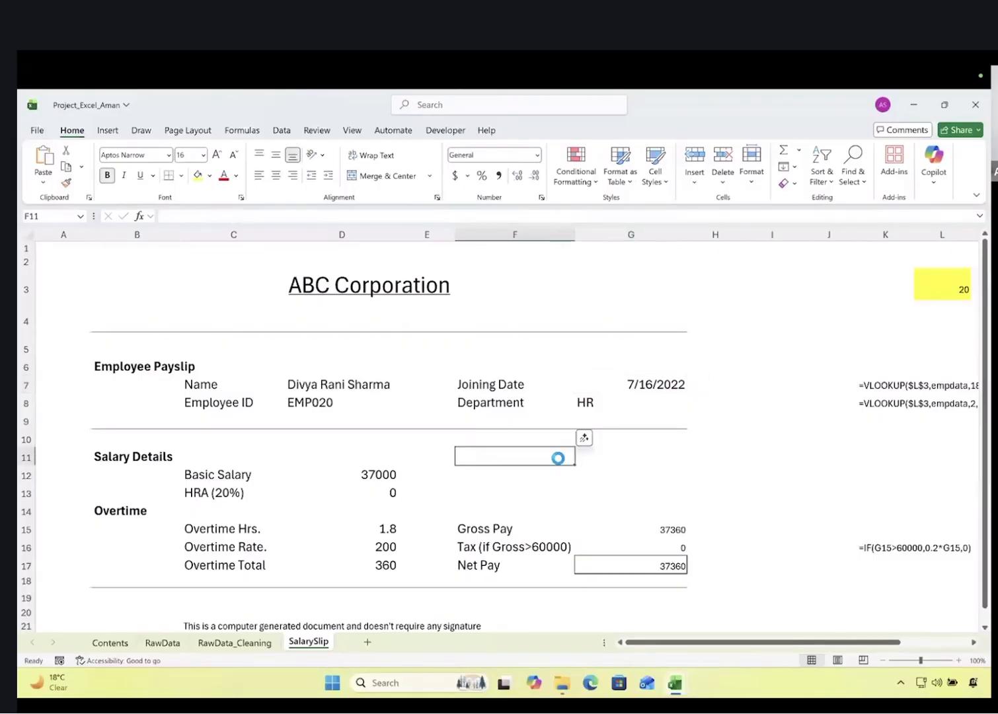
click(691, 470)
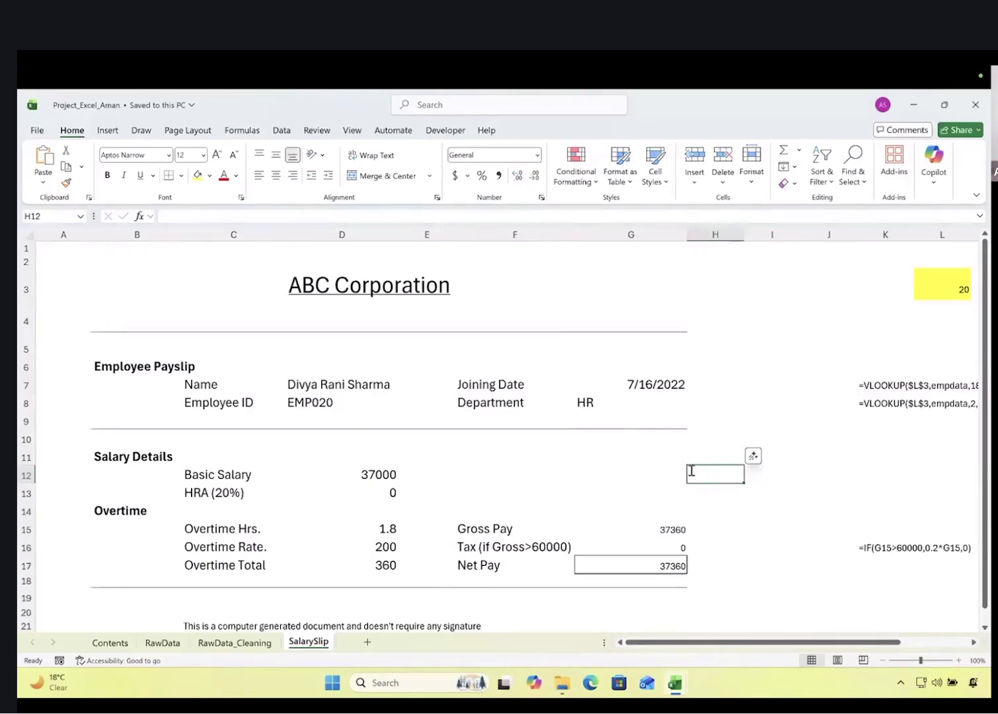
key(alt+F11)
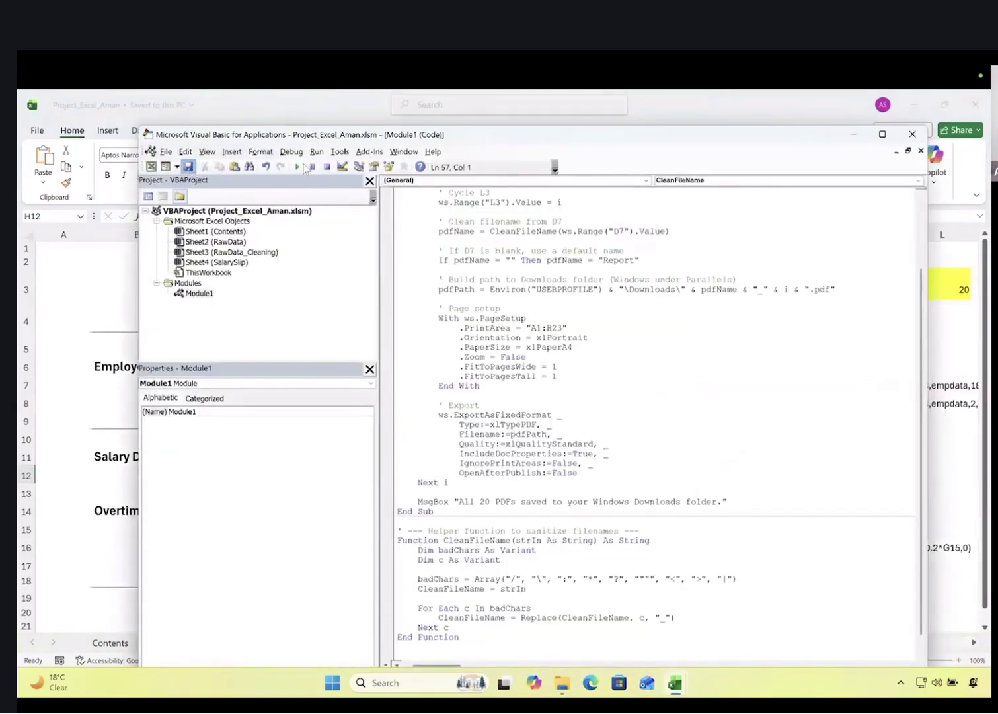
Rerun the PDF export macro, dismiss its completion message, and open the Downloads folder
click(298, 167)
click(600, 259)
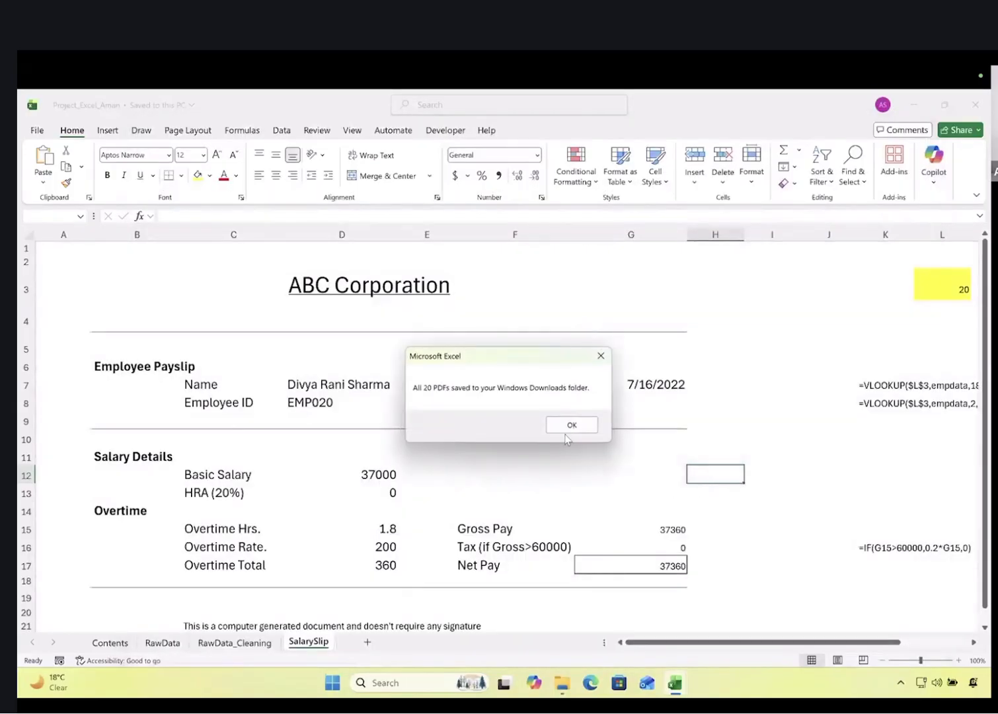
click(572, 424)
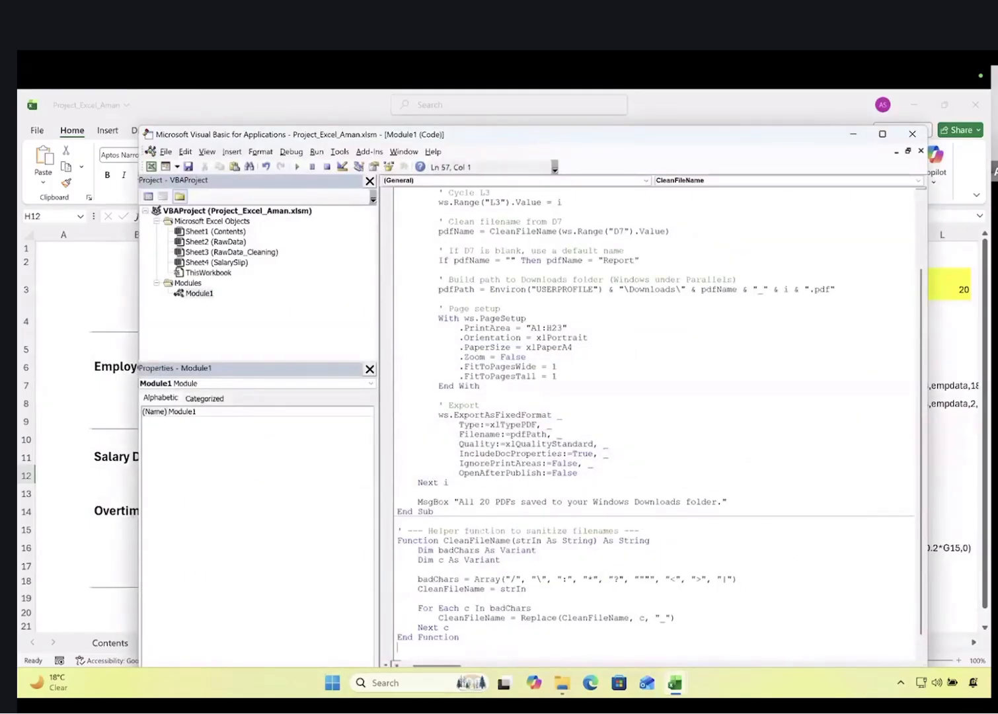
click(563, 683)
Confirm a regenerated payslip PDF shows 'Joining Date', then close it and the Downloads window
double_click(246, 257)
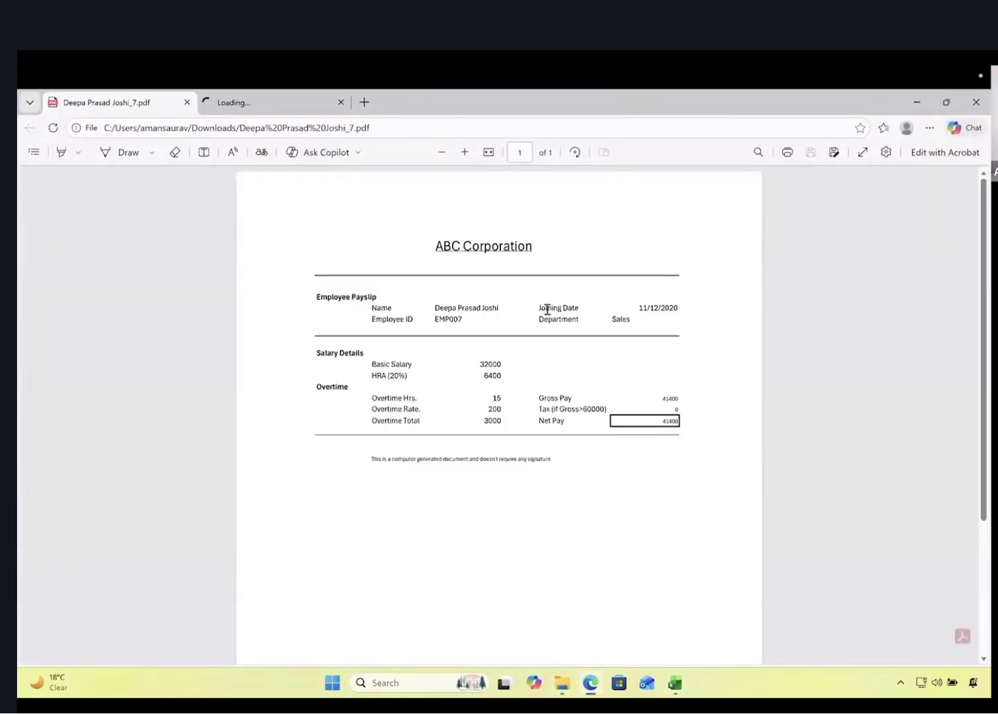
drag(536, 308, 583, 310)
click(583, 361)
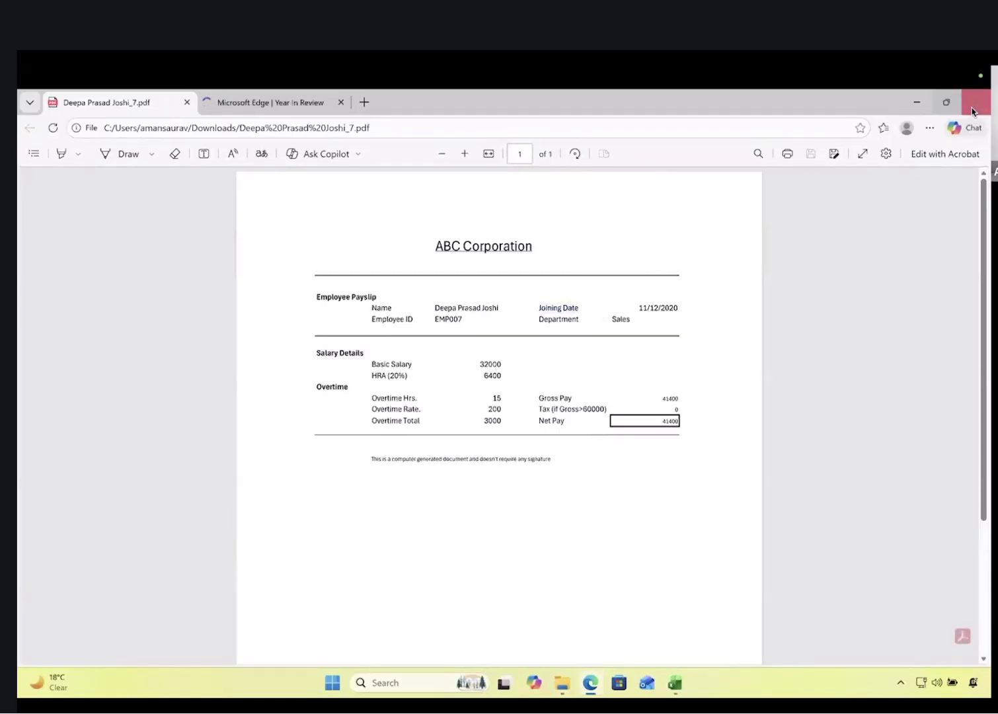
click(975, 101)
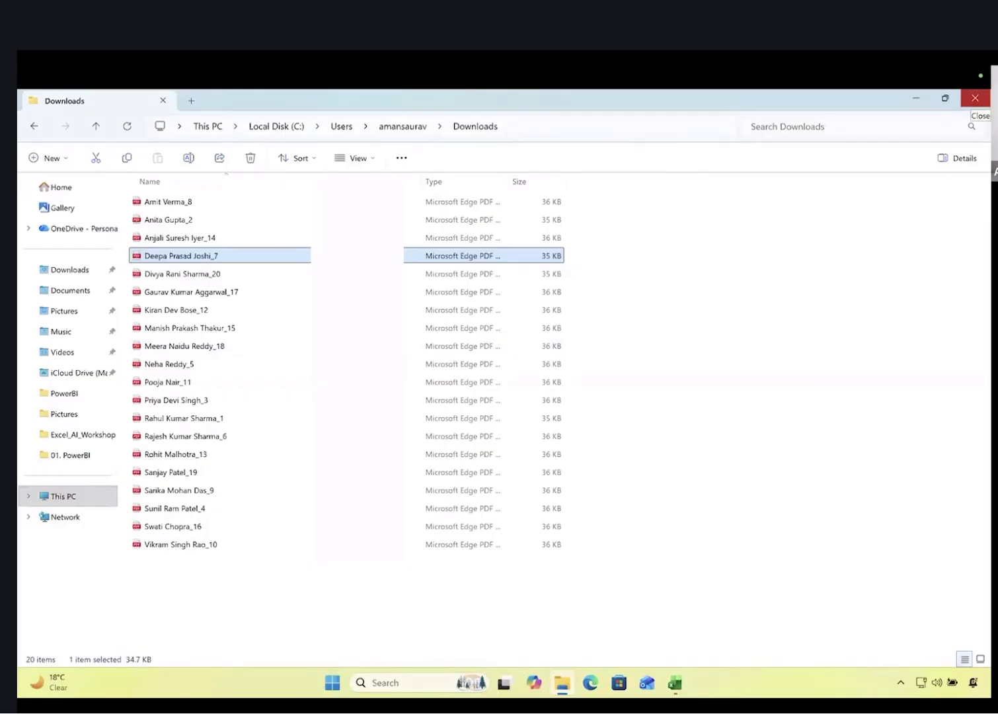
click(975, 98)
Close the VBA editor and the payslip workbook, then switch to the Mac desktop
click(611, 368)
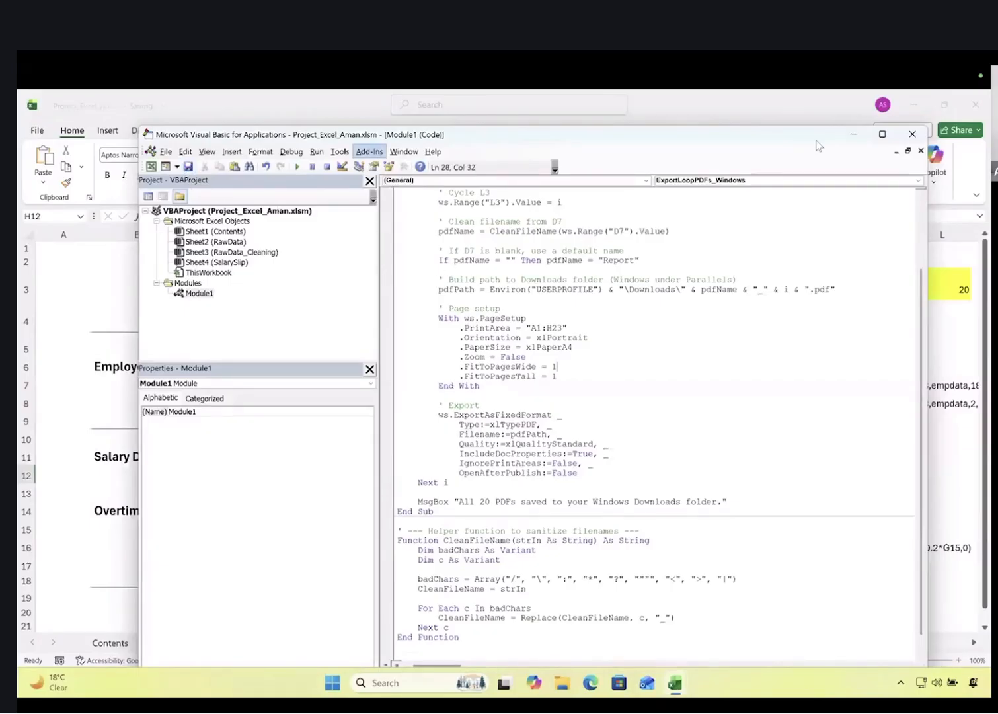
click(917, 137)
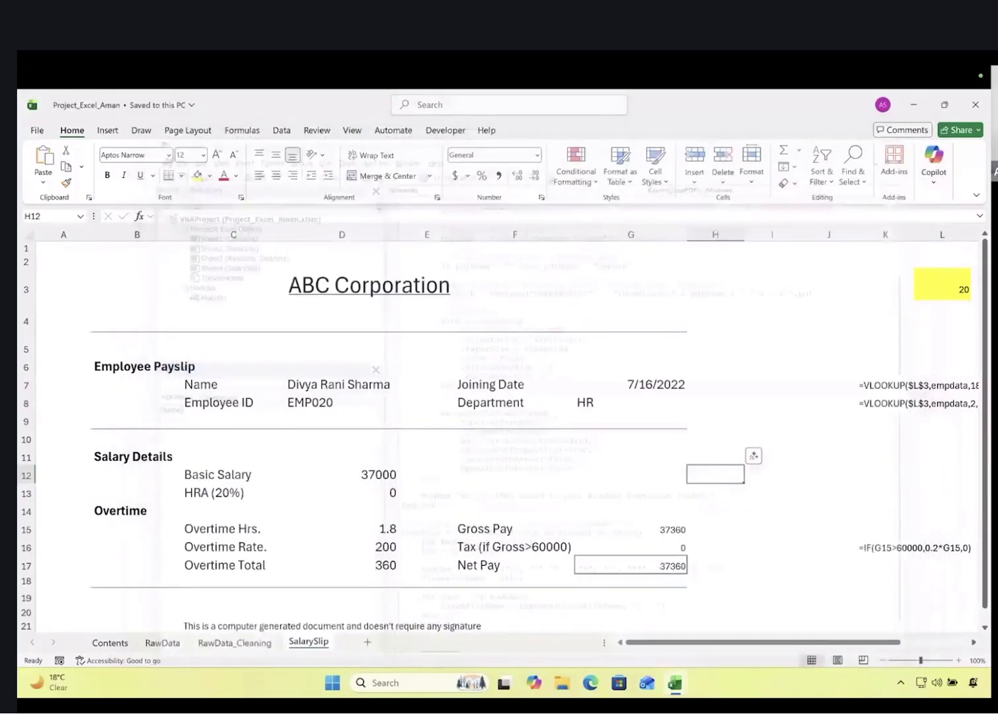
click(974, 105)
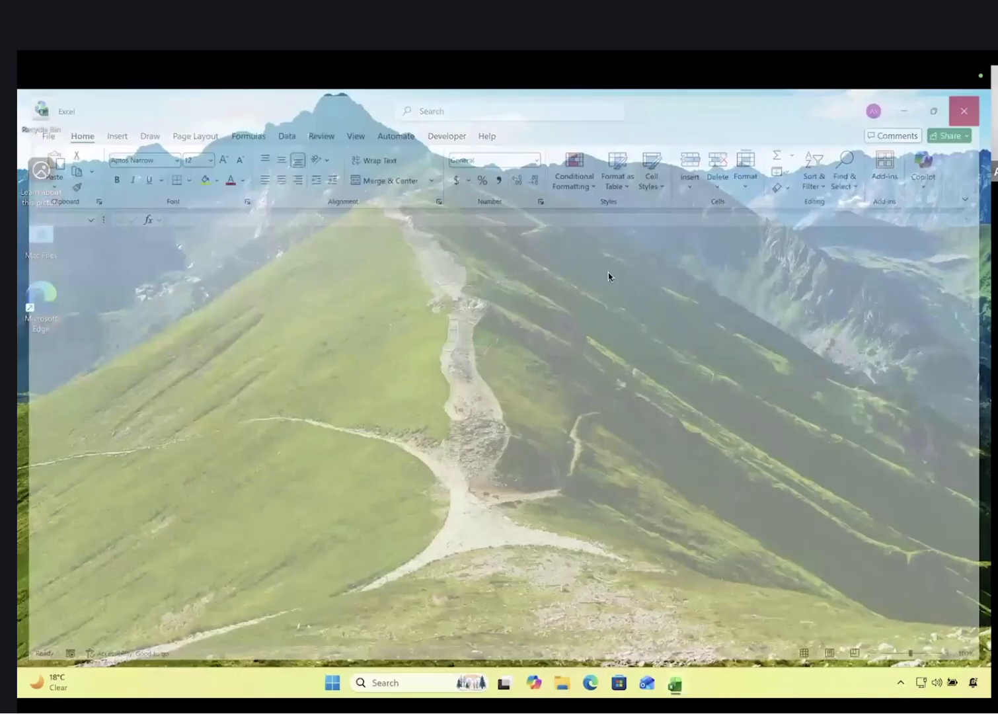
key(ctrl+Left)
key(ctrl+Left)
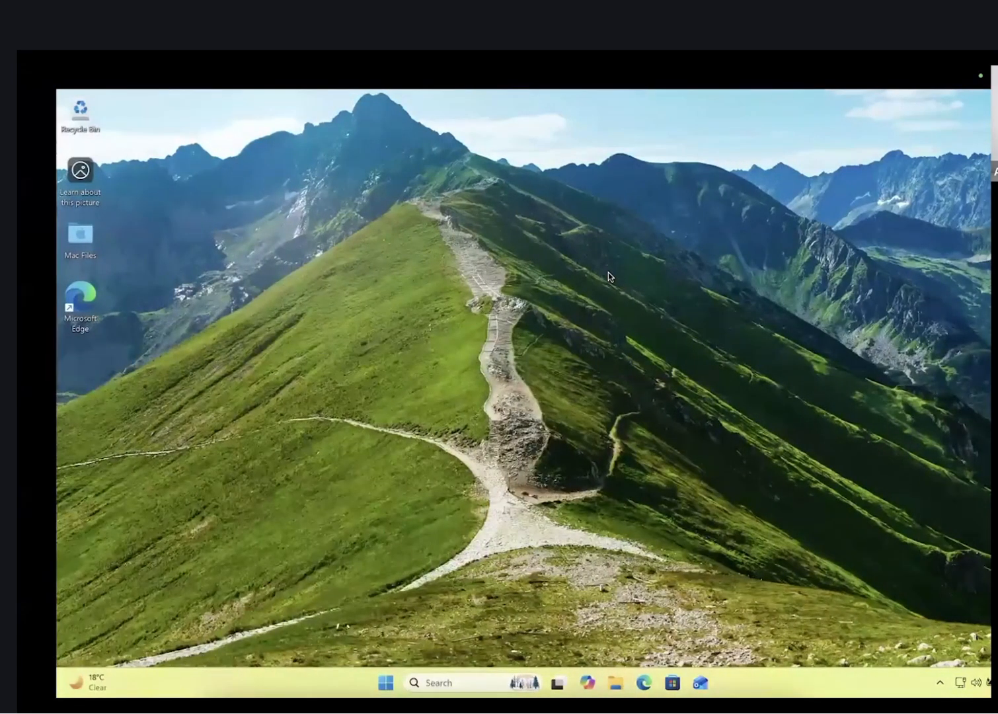
Open Project_Excel_Aman.xlsm from Finder maximised and show its RawData_Cleaning sheet
key(ctrl+Right)
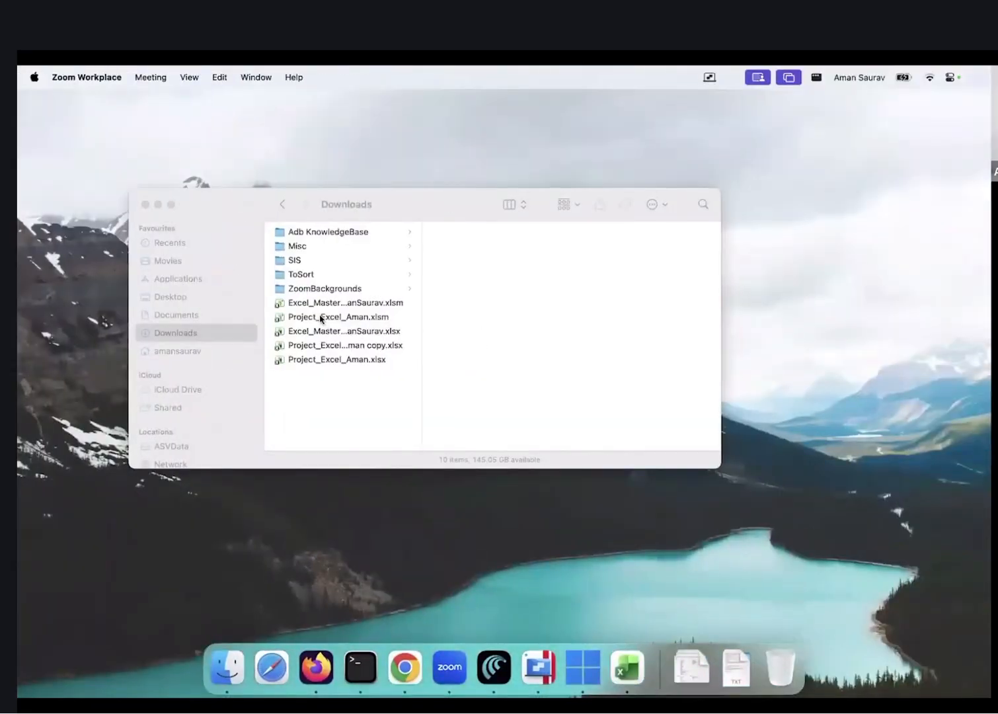
double_click(320, 318)
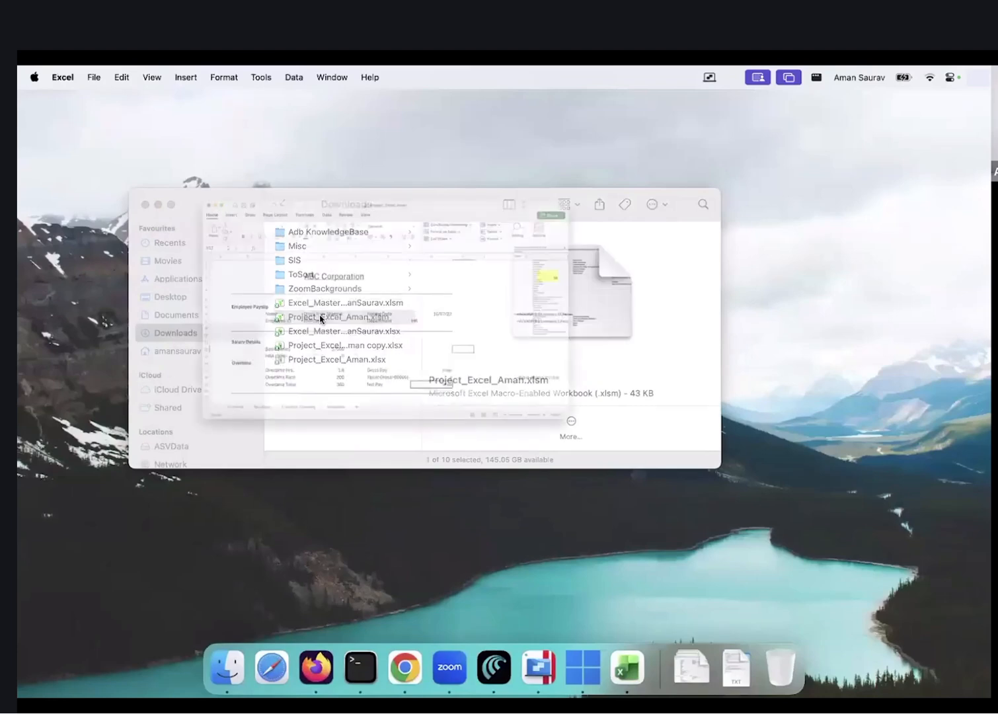
double_click(666, 100)
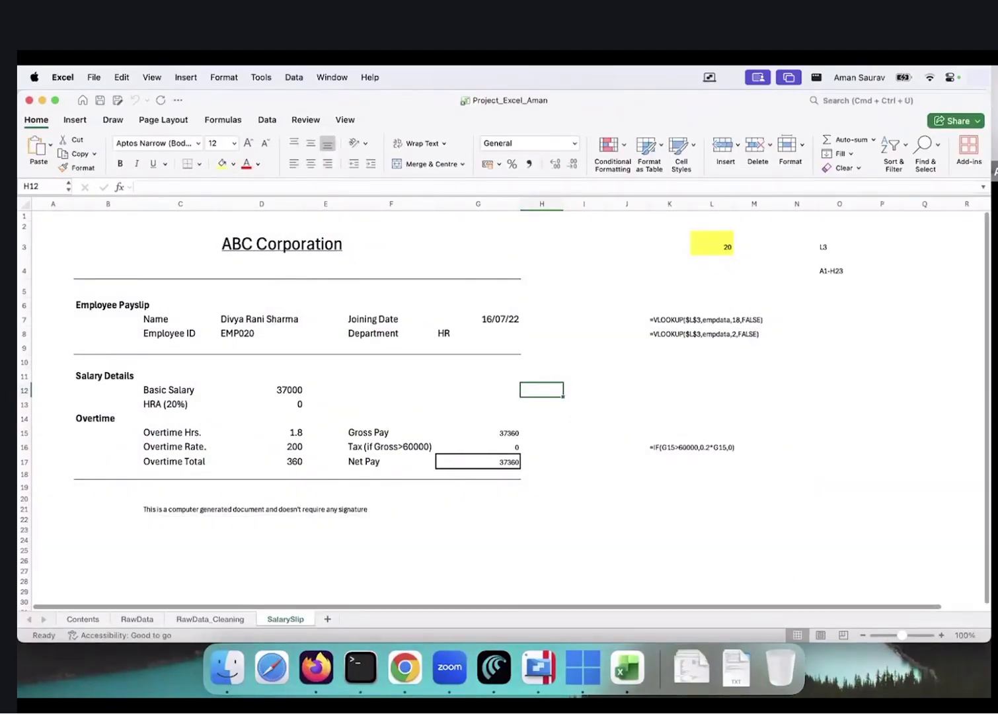
click(603, 497)
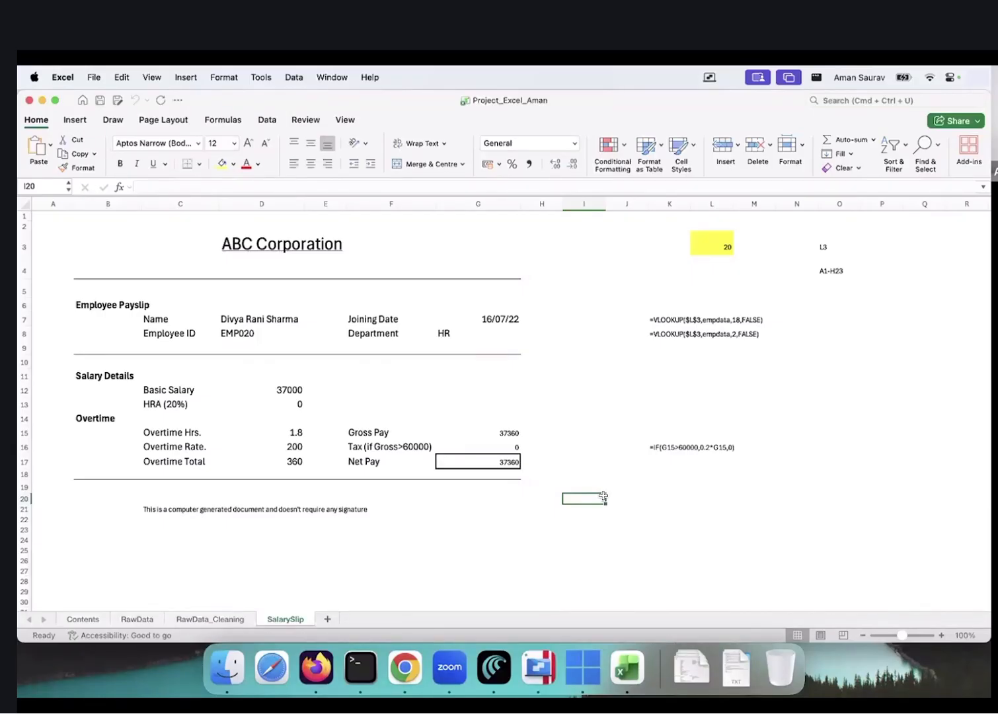
click(223, 618)
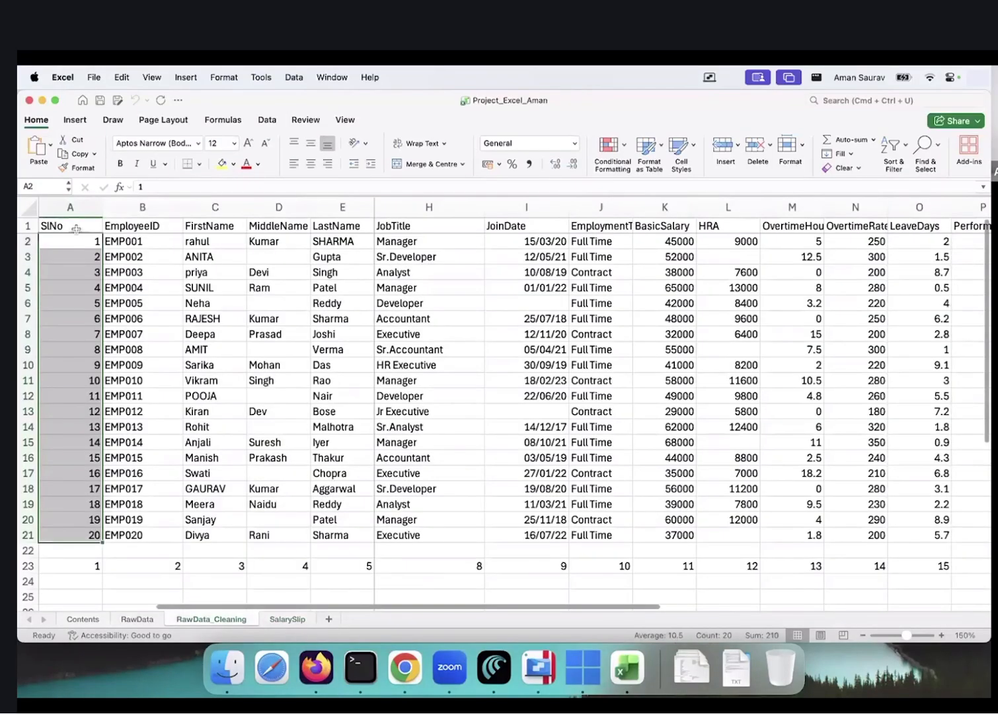
Select the SINo column A1:A21, then highlight RawData's analysis questions 1 to 11
click(76, 228)
shift+click(84, 530)
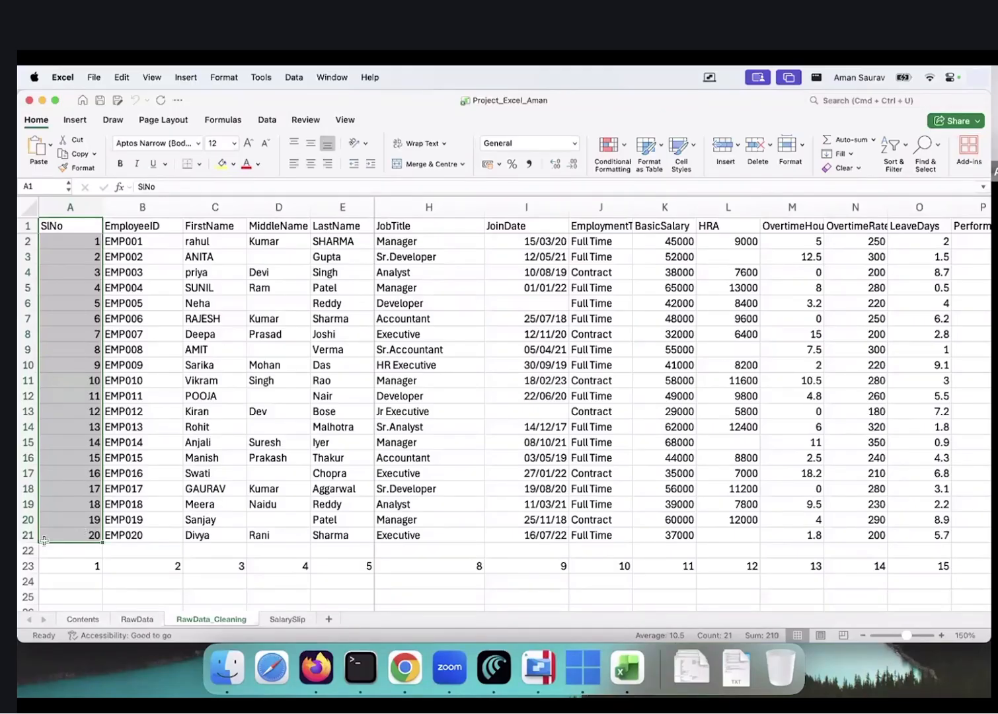
scroll(137, 613, left, 2)
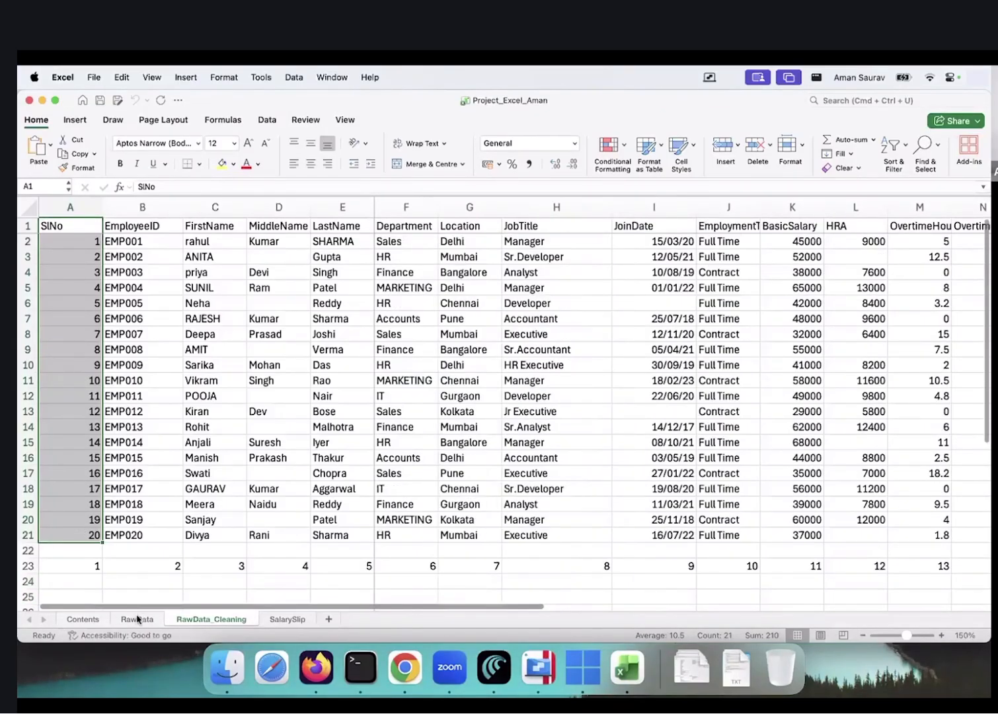
click(138, 617)
drag(443, 272, 449, 433)
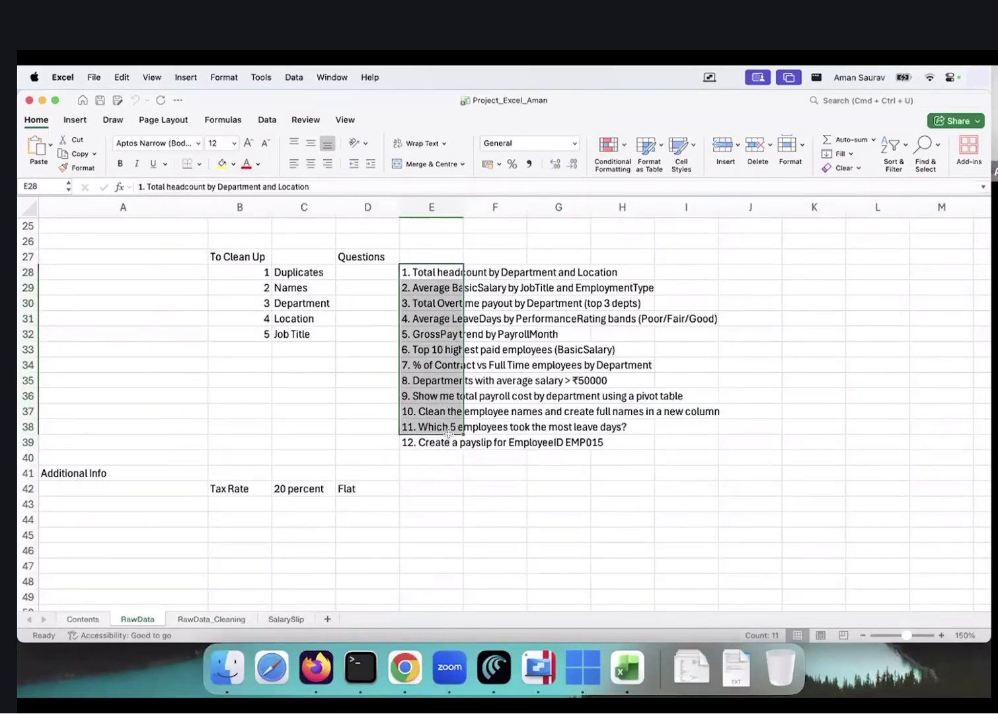
click(452, 381)
drag(434, 277, 435, 442)
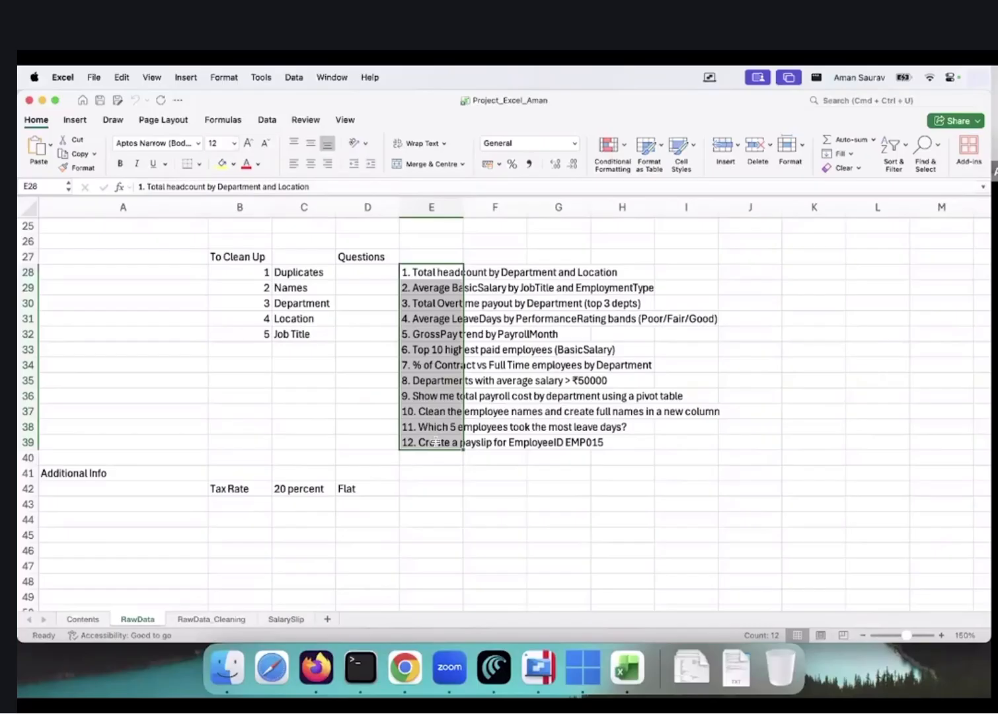
Clear the questions selection on RawData and return to the RawData_Cleaning employee table
click(563, 496)
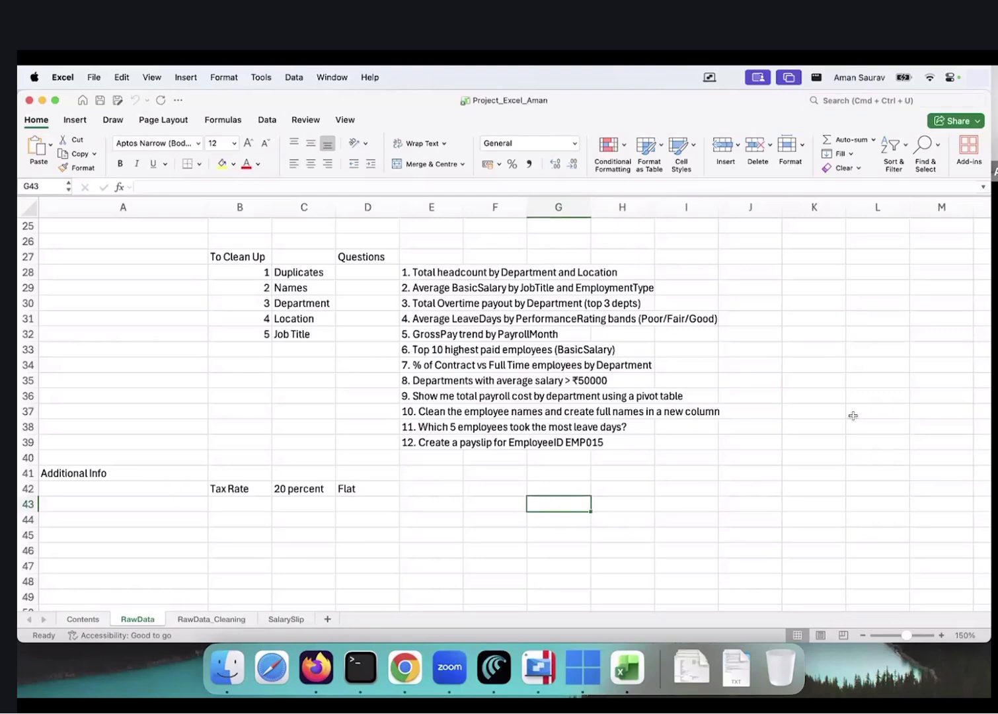
click(368, 417)
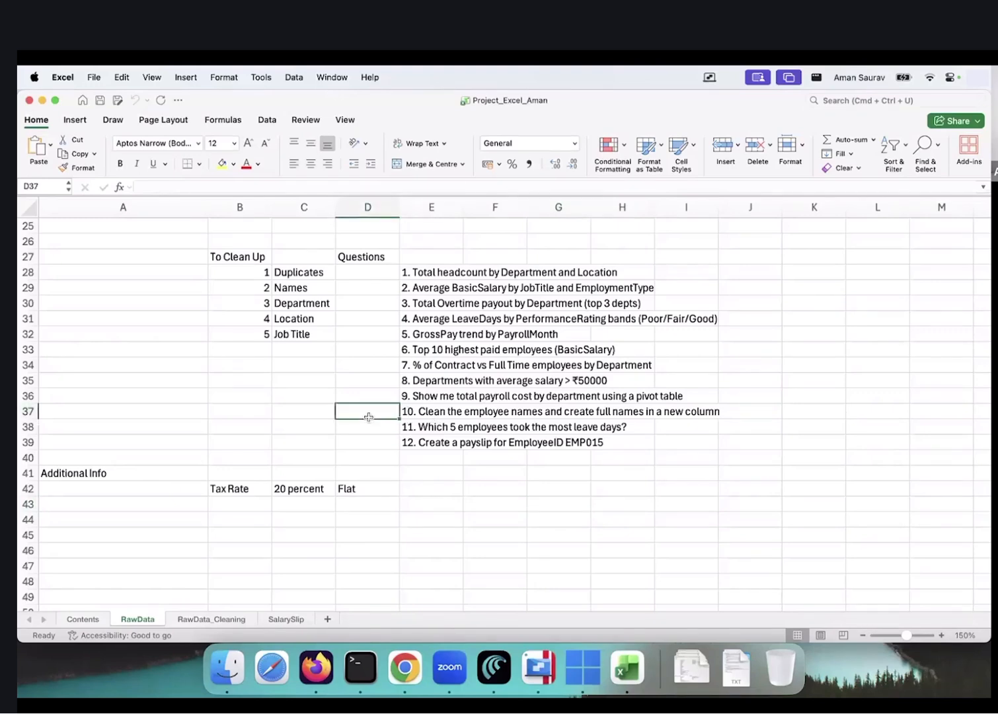
click(212, 619)
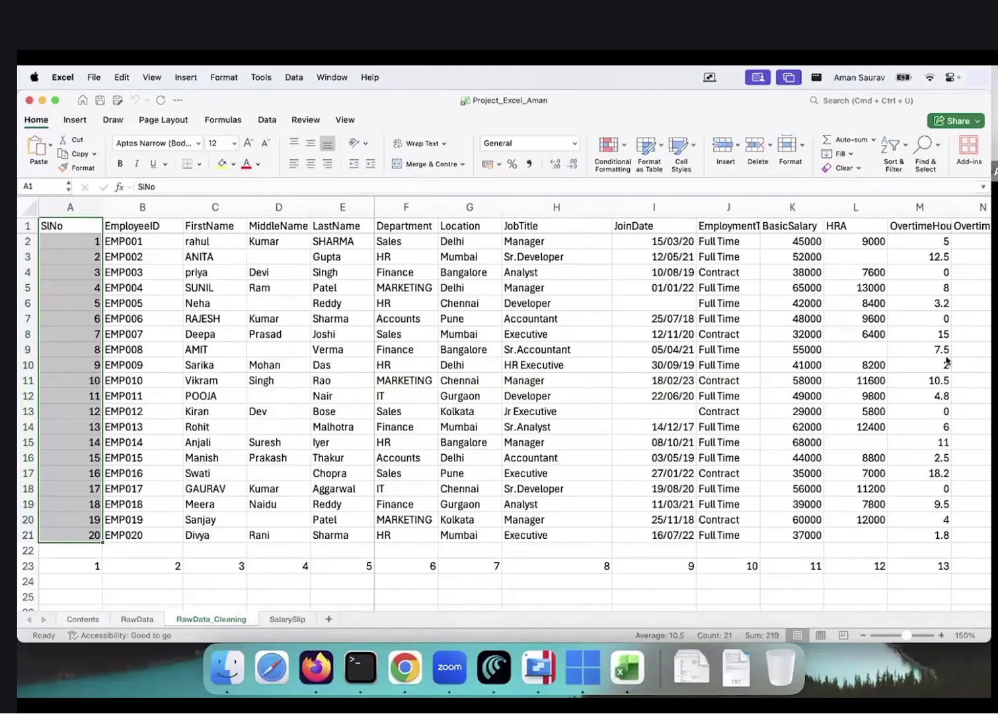
Convert the employee data A1:R21 into an Excel table
click(430, 319)
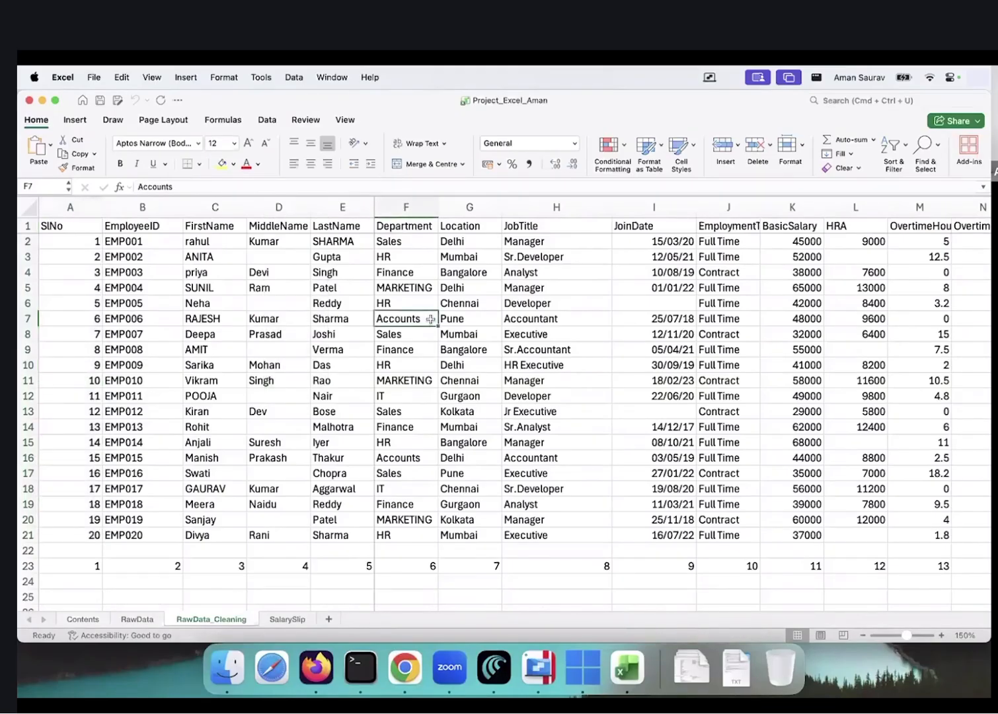
key(Left)
key(Left)
key(Left)
key(Left)
key(Left)
key(Up)
key(Up)
key(Up)
key(Up)
key(Up)
key(Up)
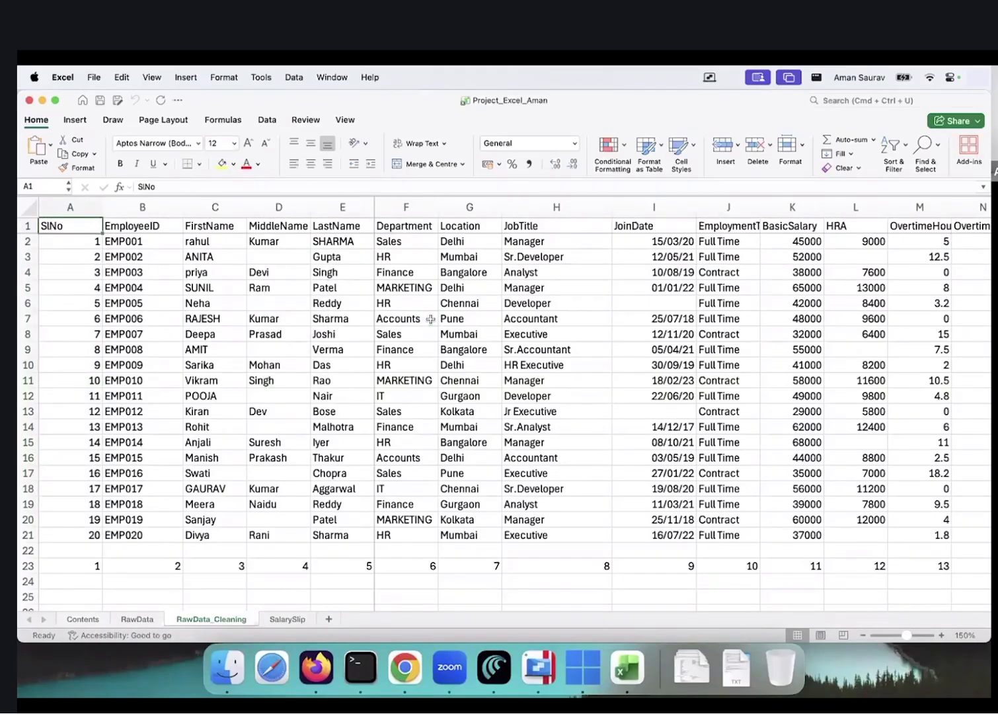
key(ctrl+shift+Right)
key(ctrl+shift+Down)
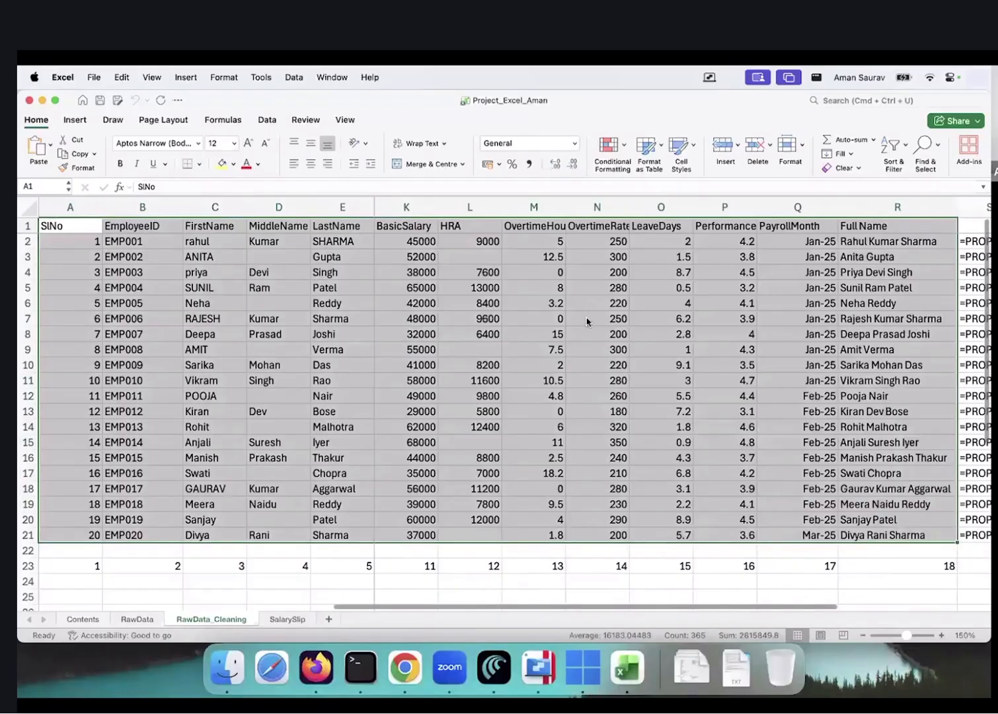
key(ctrl+t)
click(549, 294)
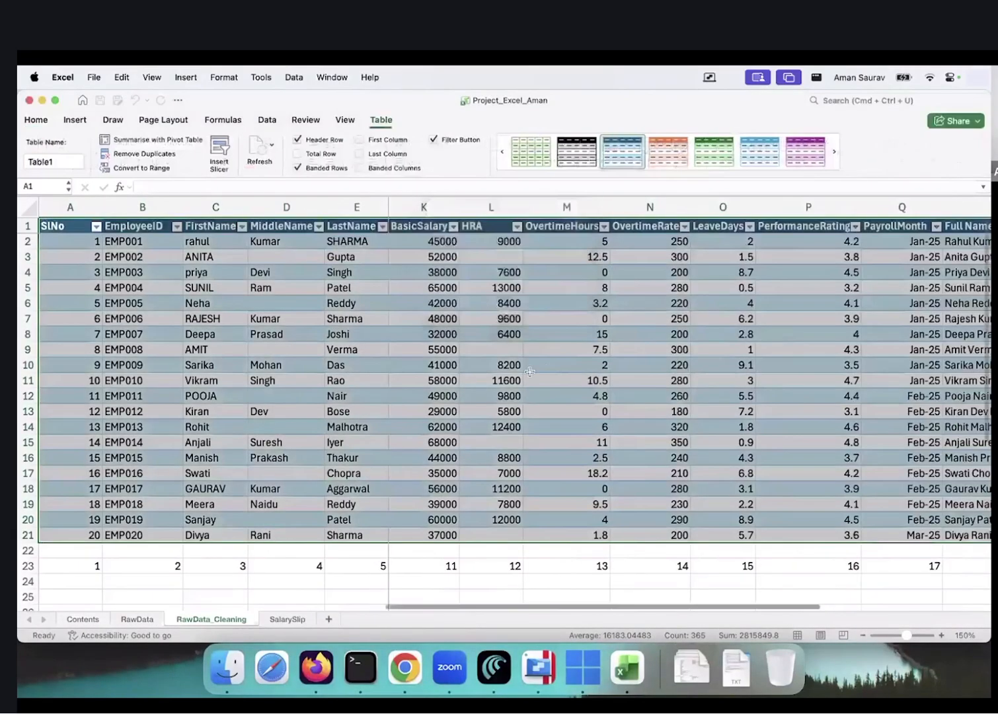
Select the Department values F2:F20 in the new table
scroll(530, 371, down, 5)
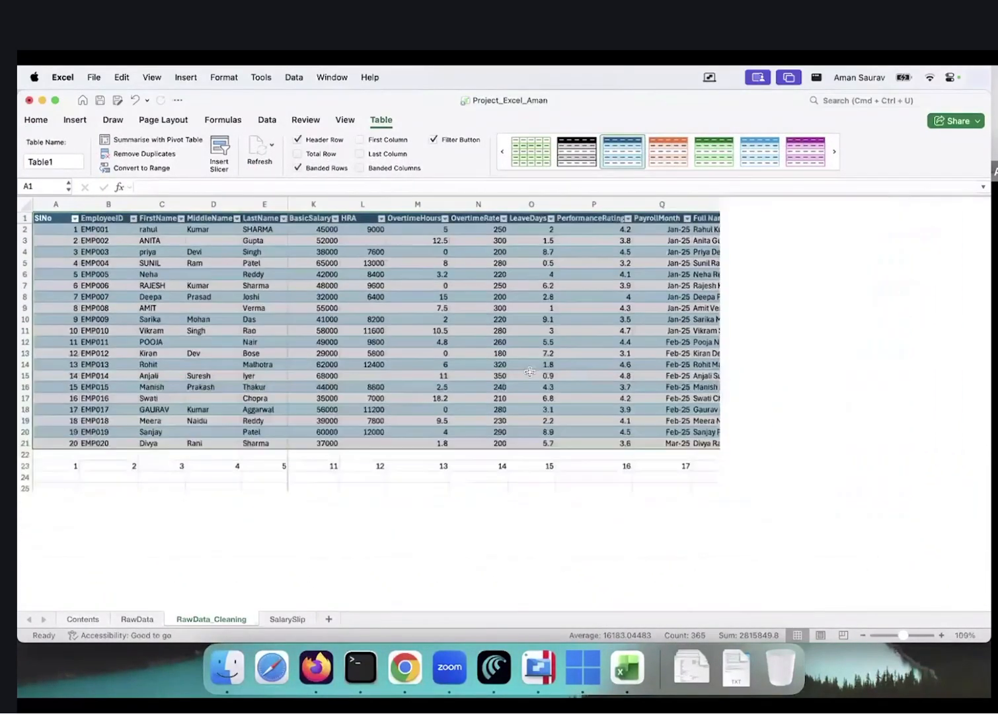
scroll(529, 372, left, 5)
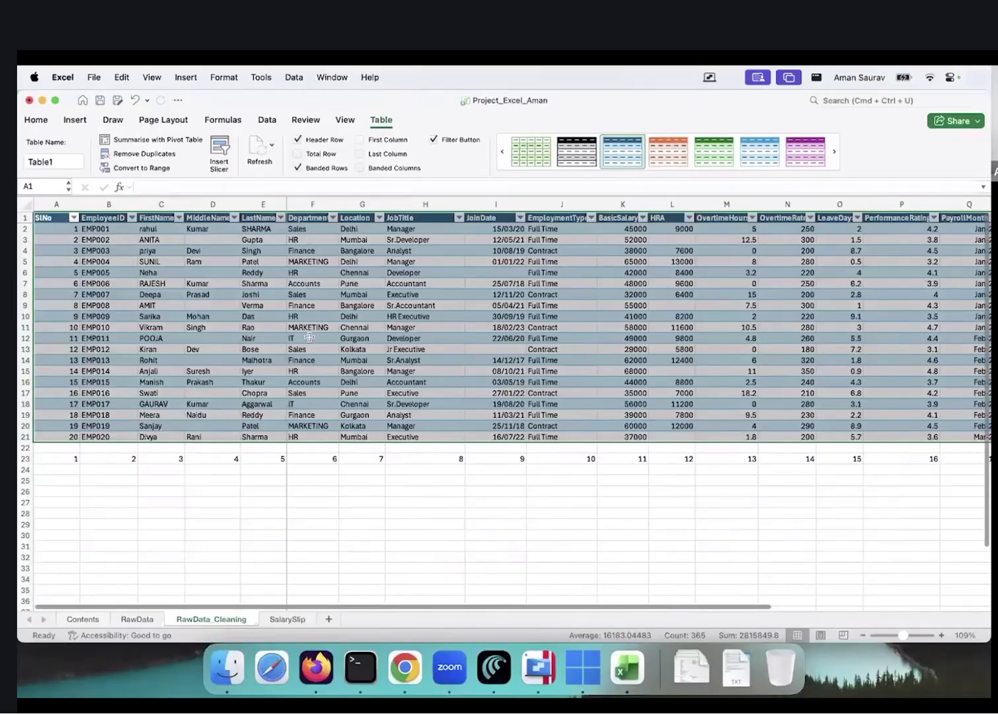
click(310, 252)
drag(312, 240, 313, 338)
click(360, 327)
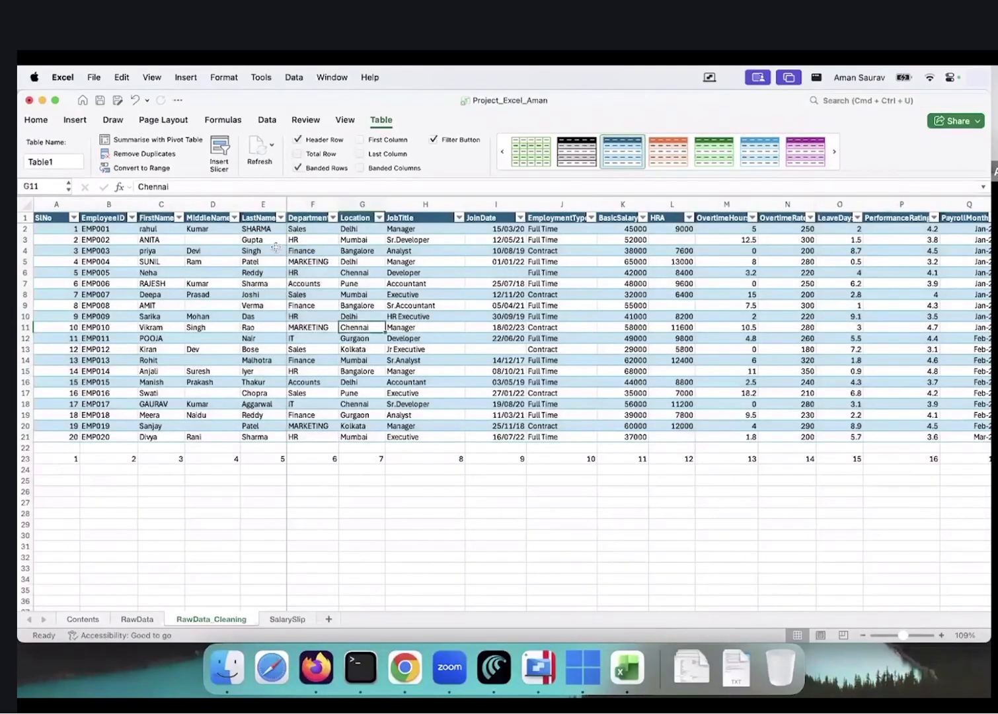
drag(300, 228, 324, 426)
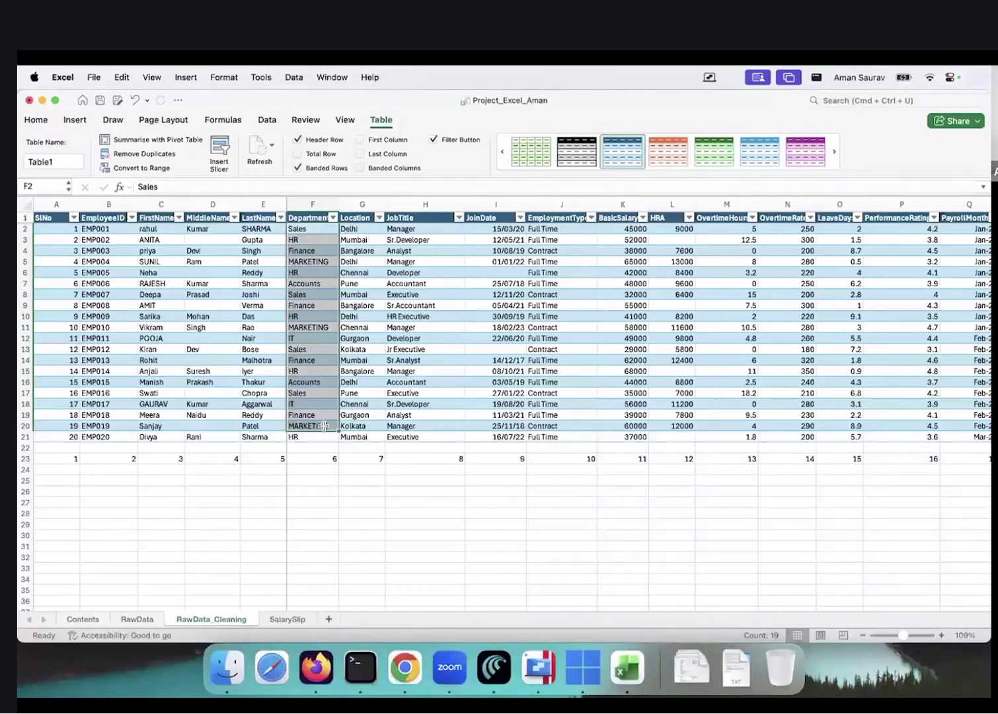
click(363, 327)
drag(298, 229, 310, 426)
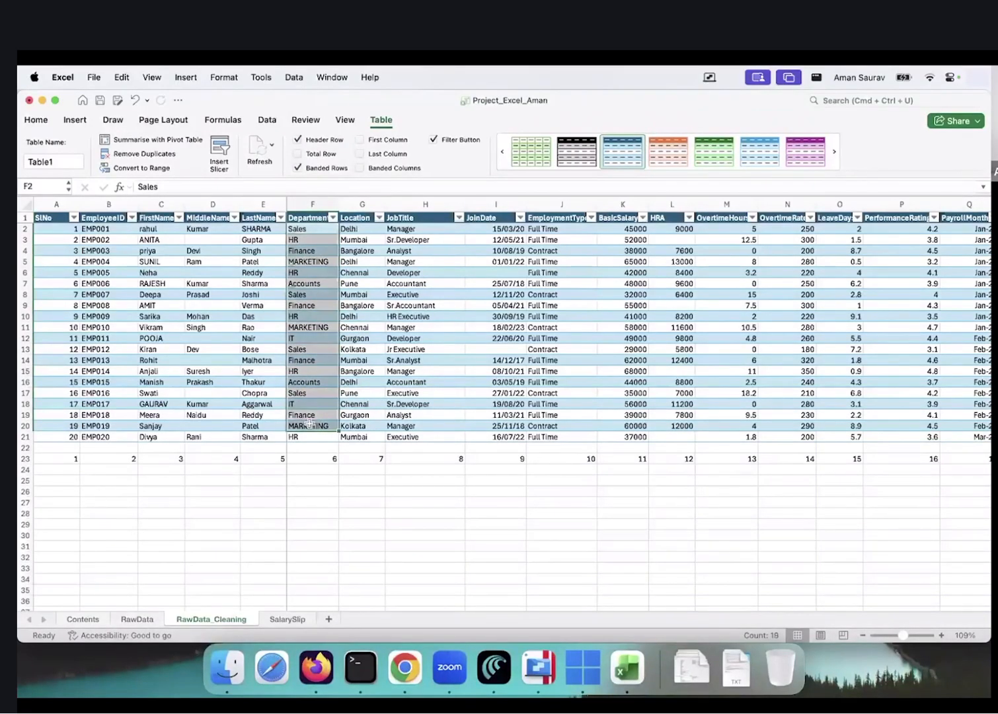
Filter the Department column to the 5 HR employees, then clear it to show all 20 rows
click(333, 218)
click(374, 371)
click(373, 409)
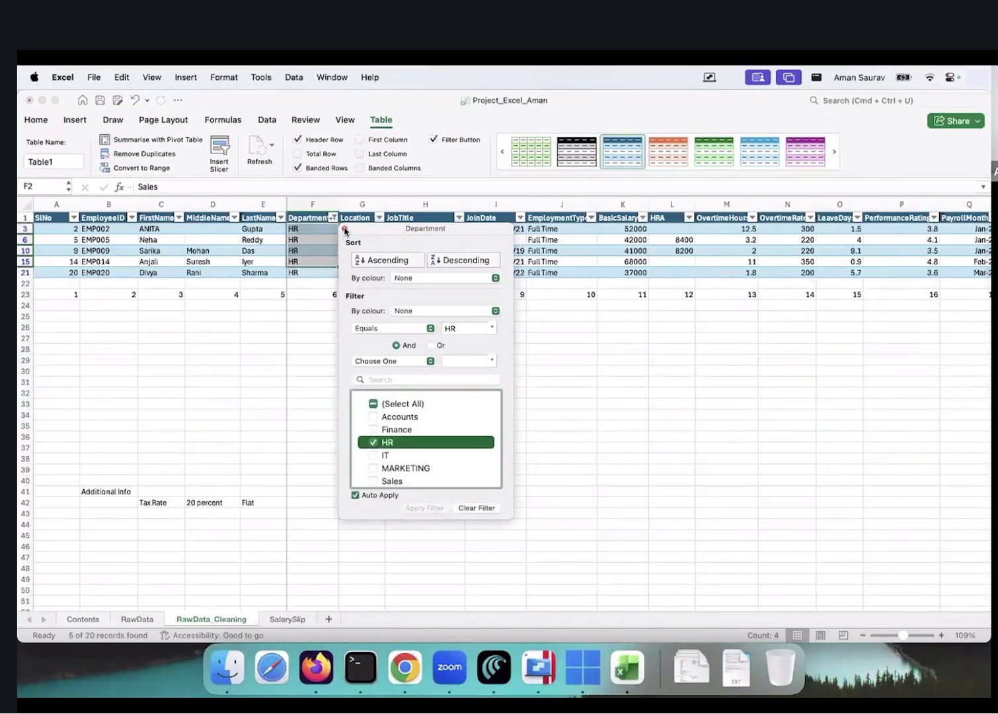
click(344, 228)
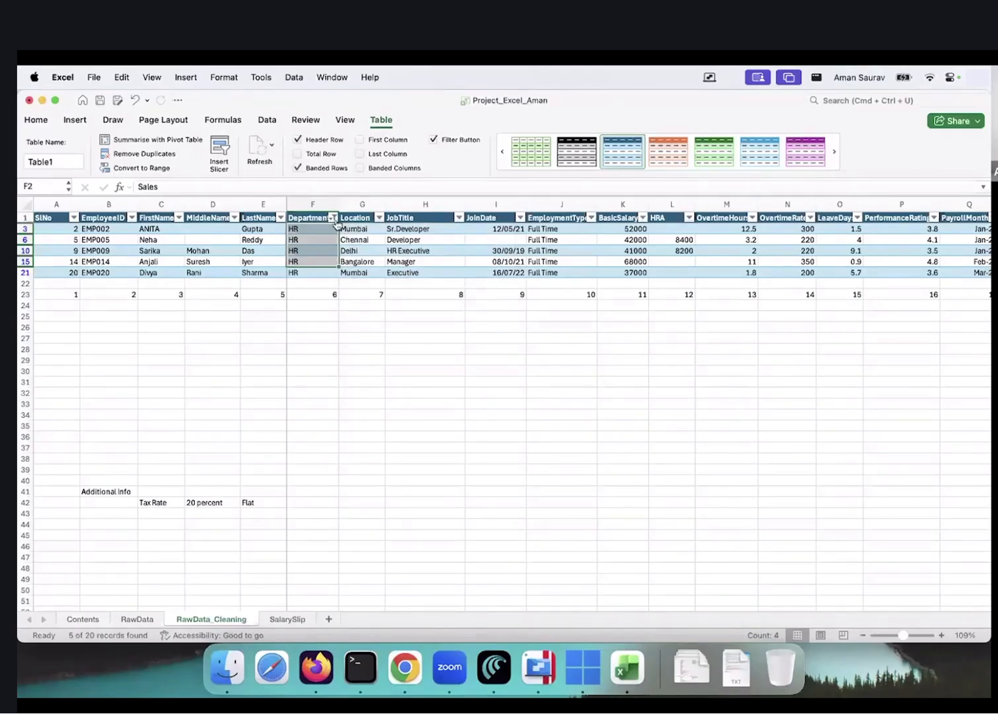
click(332, 217)
click(371, 403)
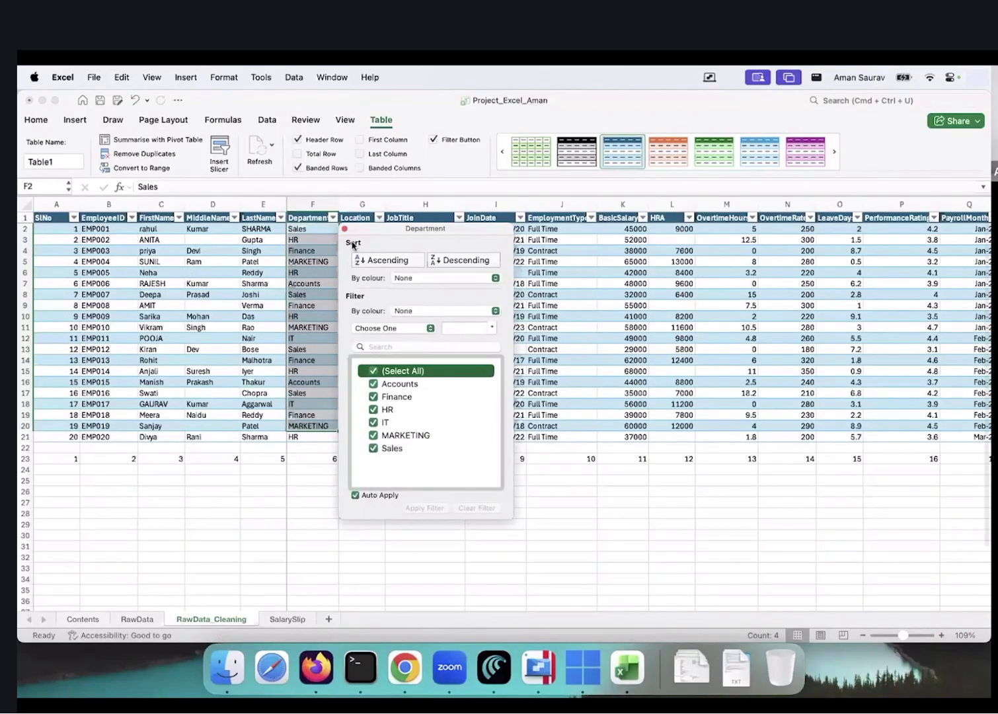
click(344, 230)
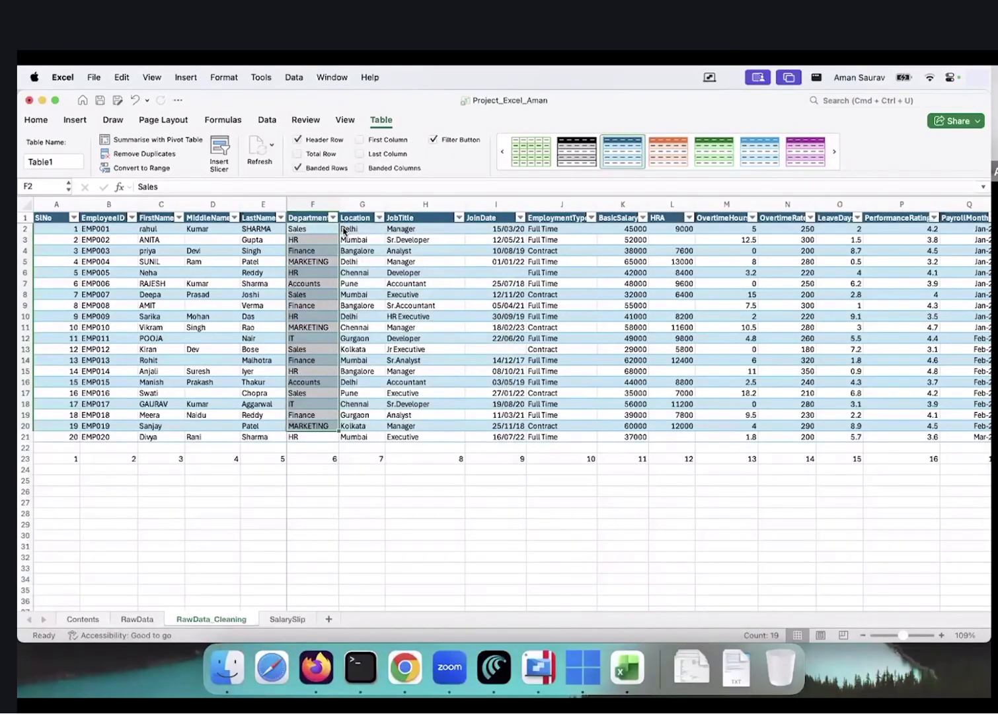
click(416, 283)
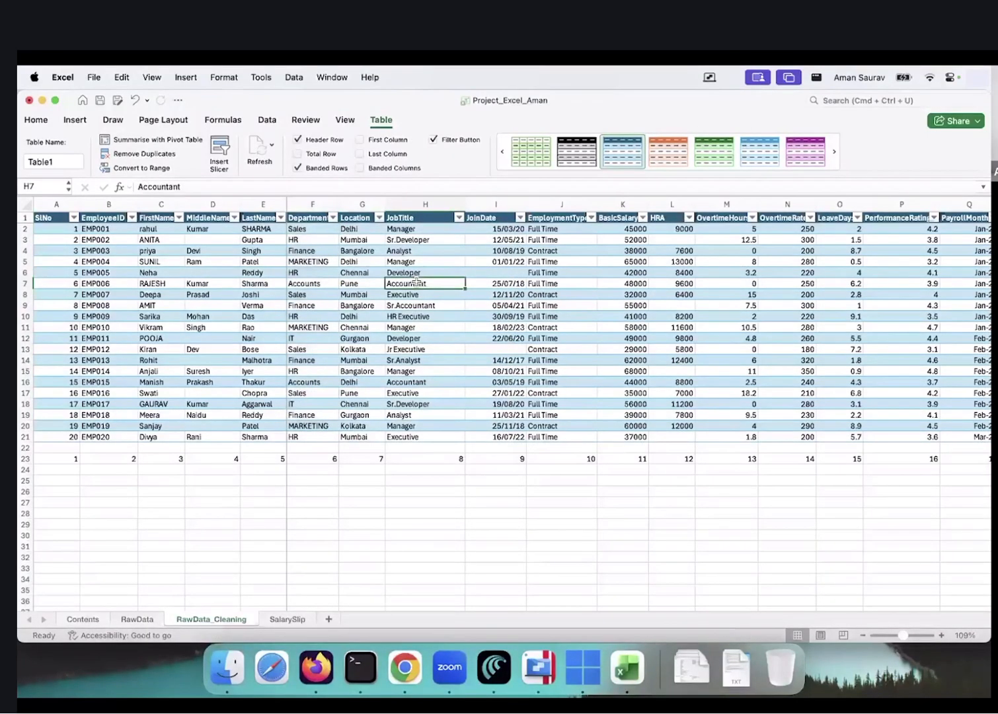
Insert a Department slicer for the employee table and move it toward the lower left
click(74, 122)
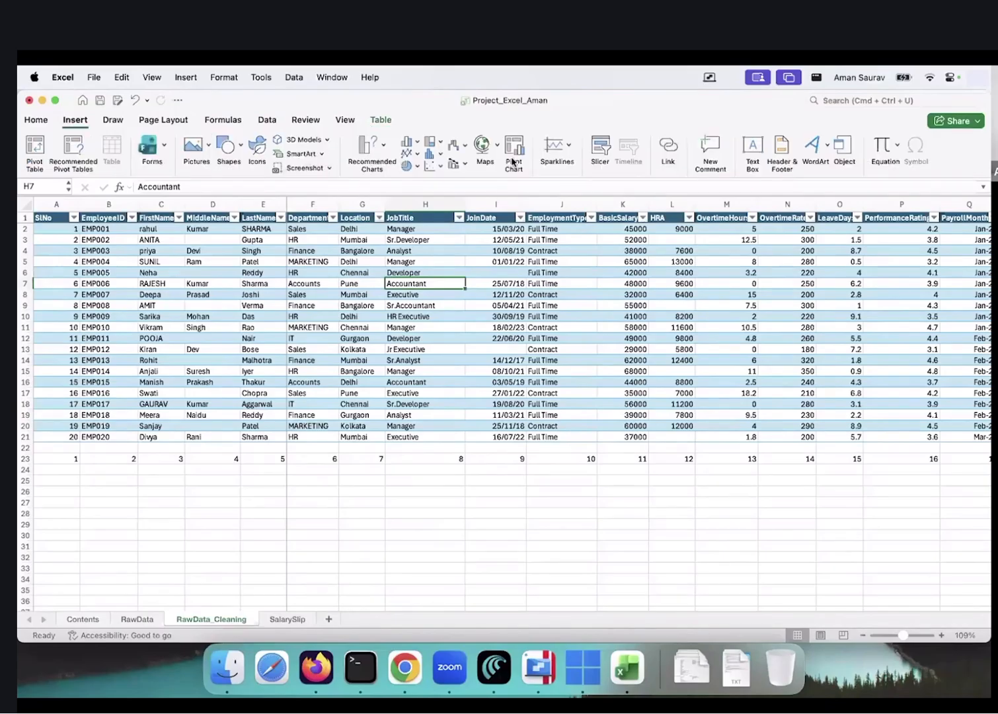
click(600, 150)
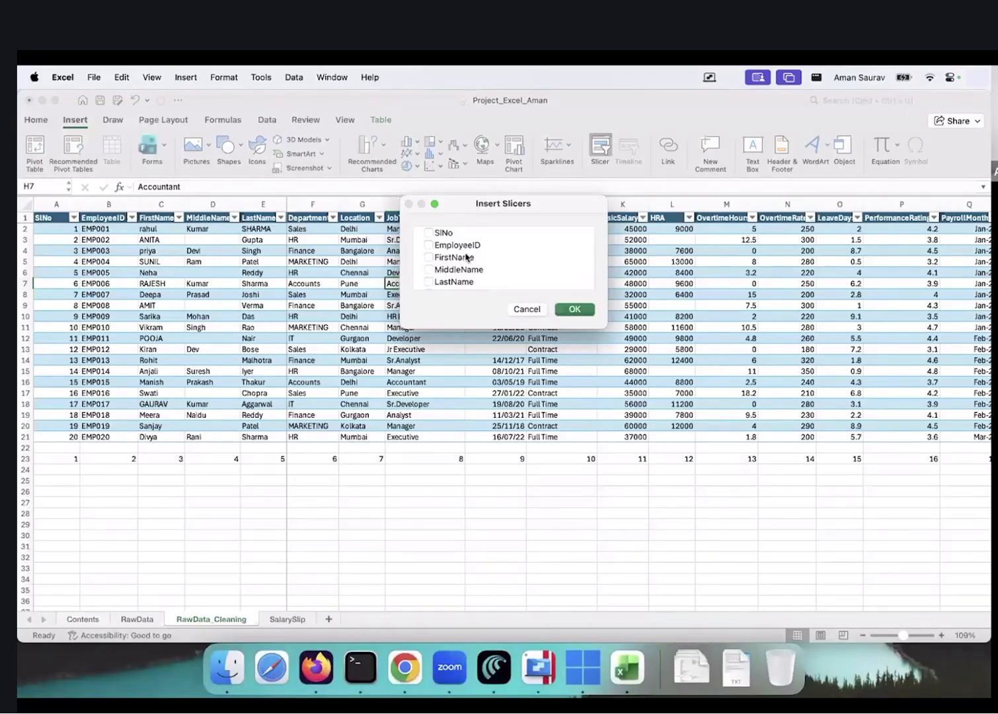
scroll(466, 257, down, 3)
click(430, 239)
click(574, 309)
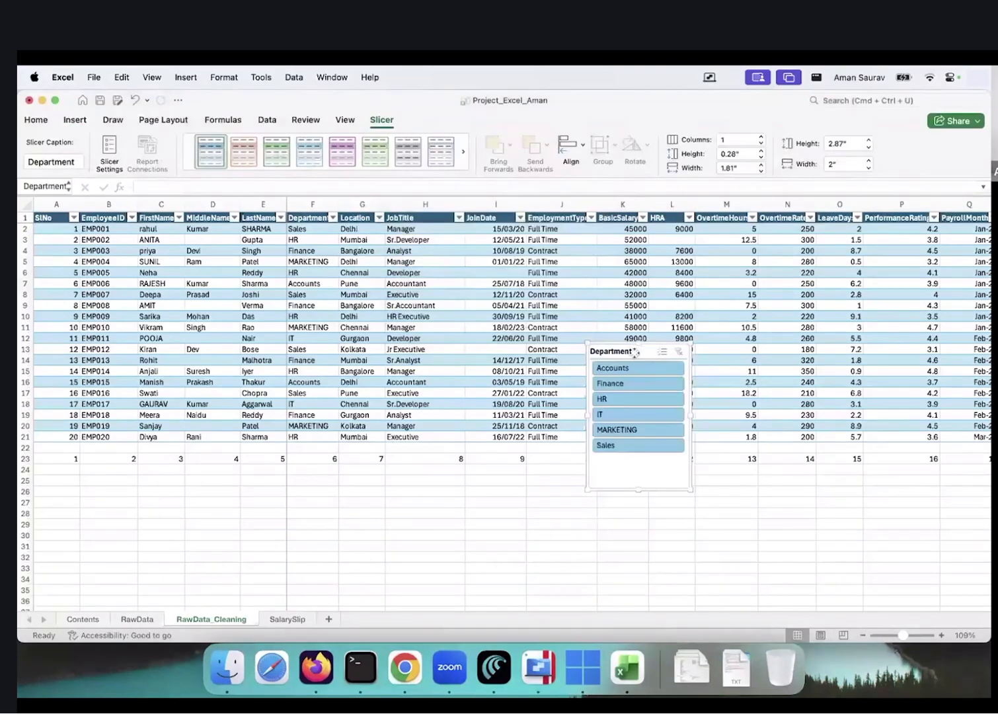
drag(634, 353, 102, 485)
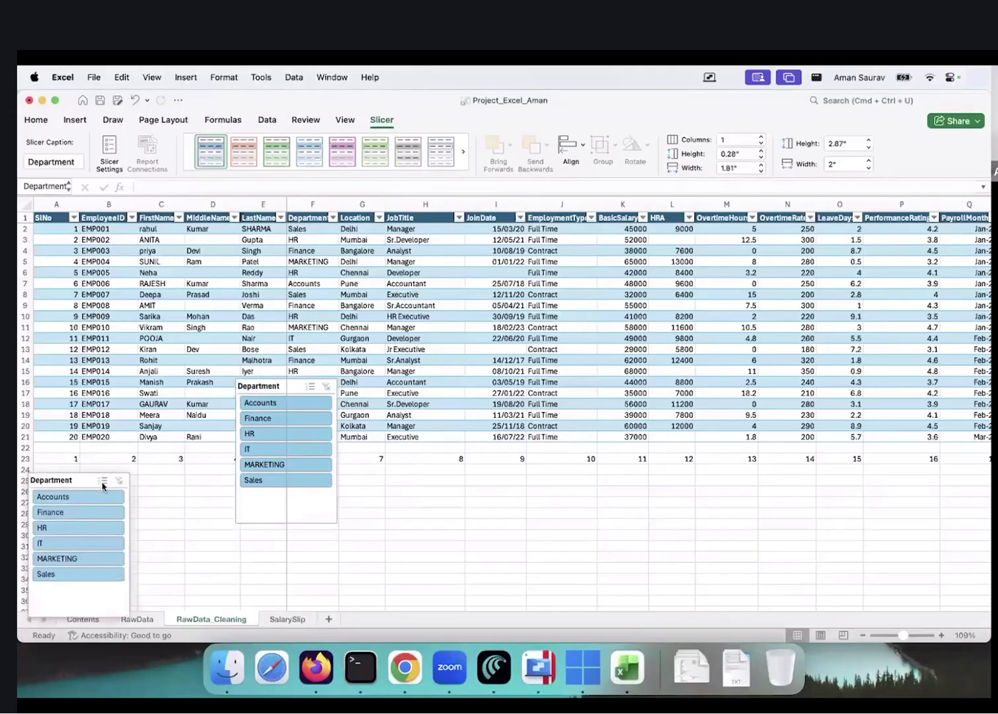
Test the slicer on HR, IT and Finance, clear the filter, and place it below the table
click(300, 439)
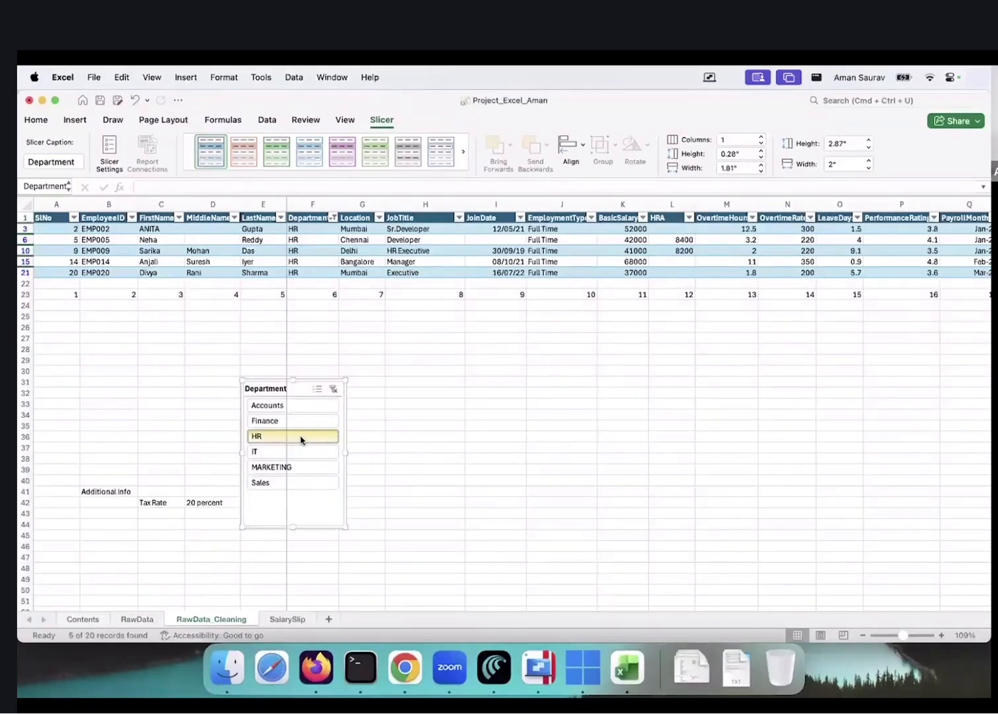
click(302, 452)
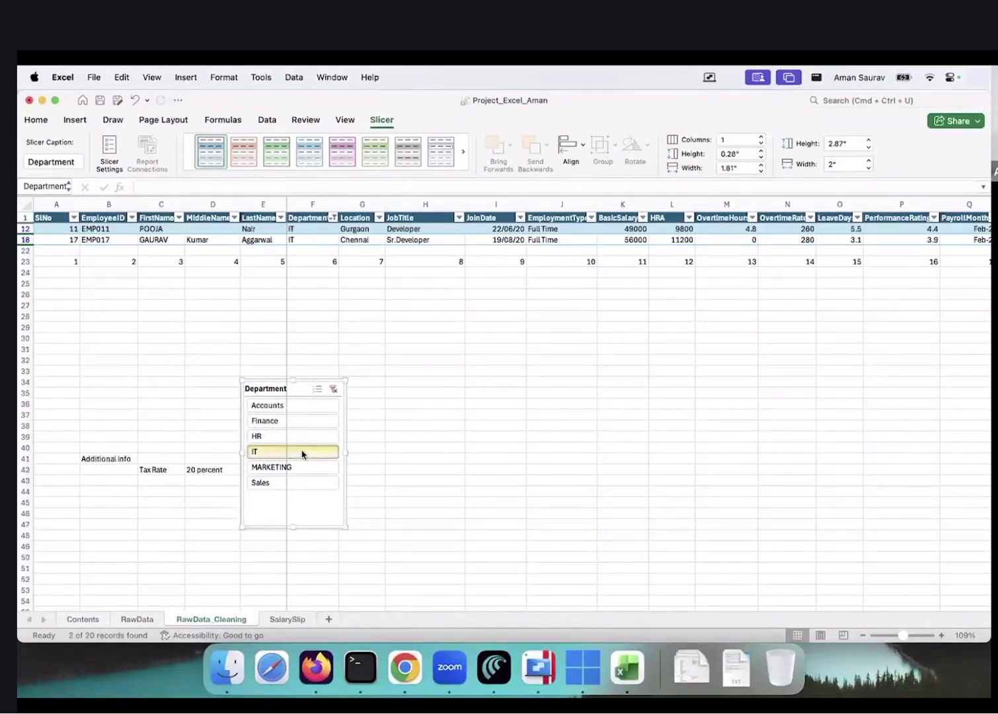
click(308, 417)
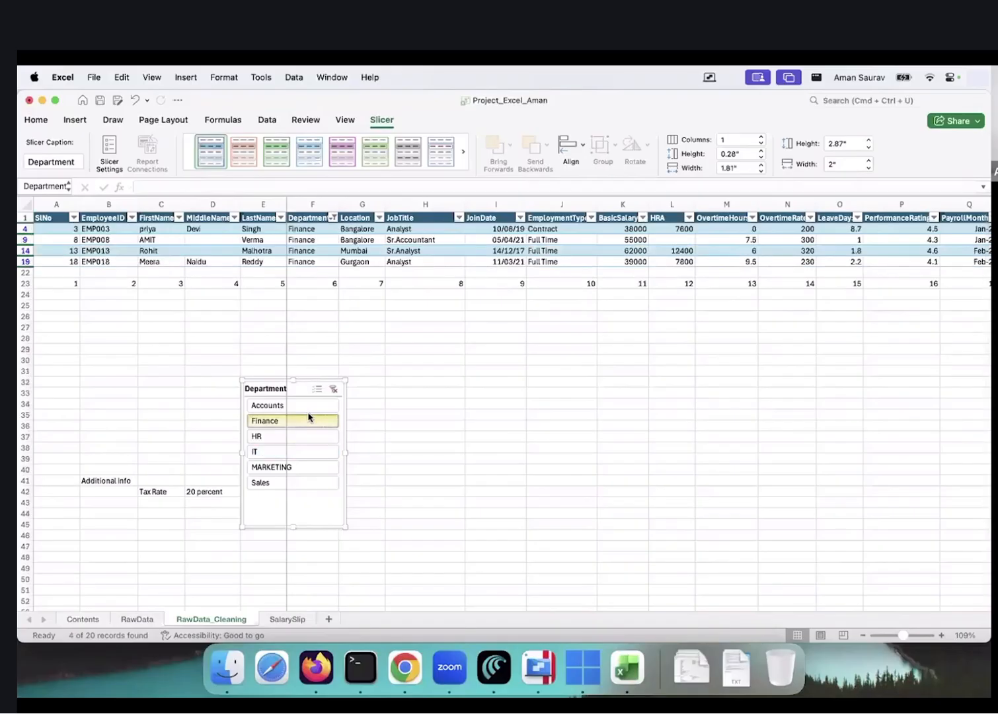
click(335, 389)
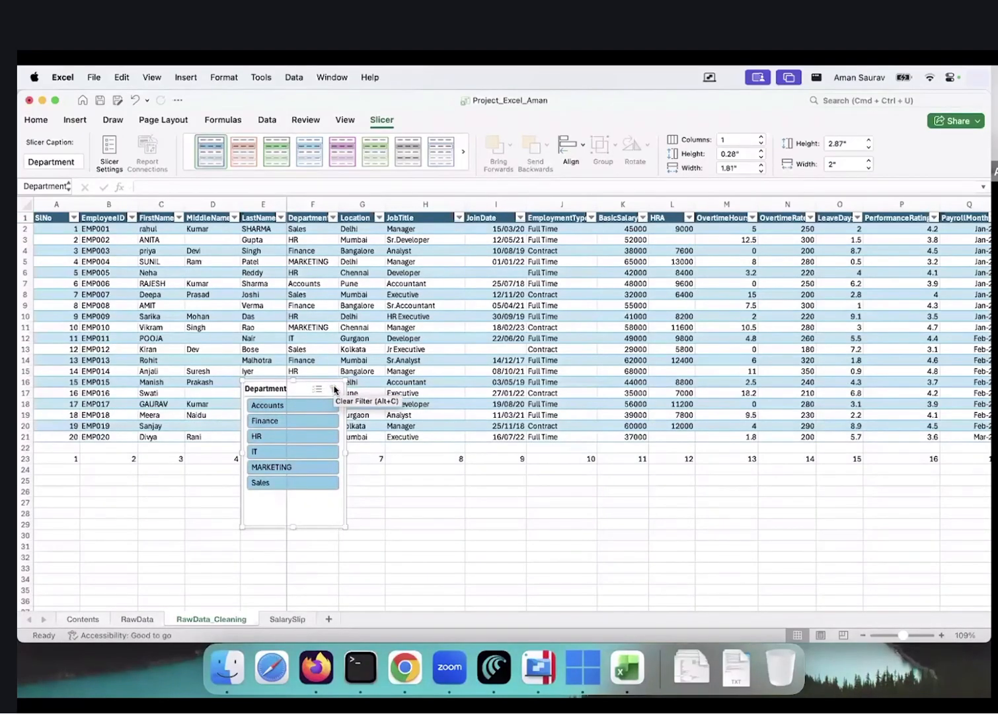
drag(306, 391, 411, 471)
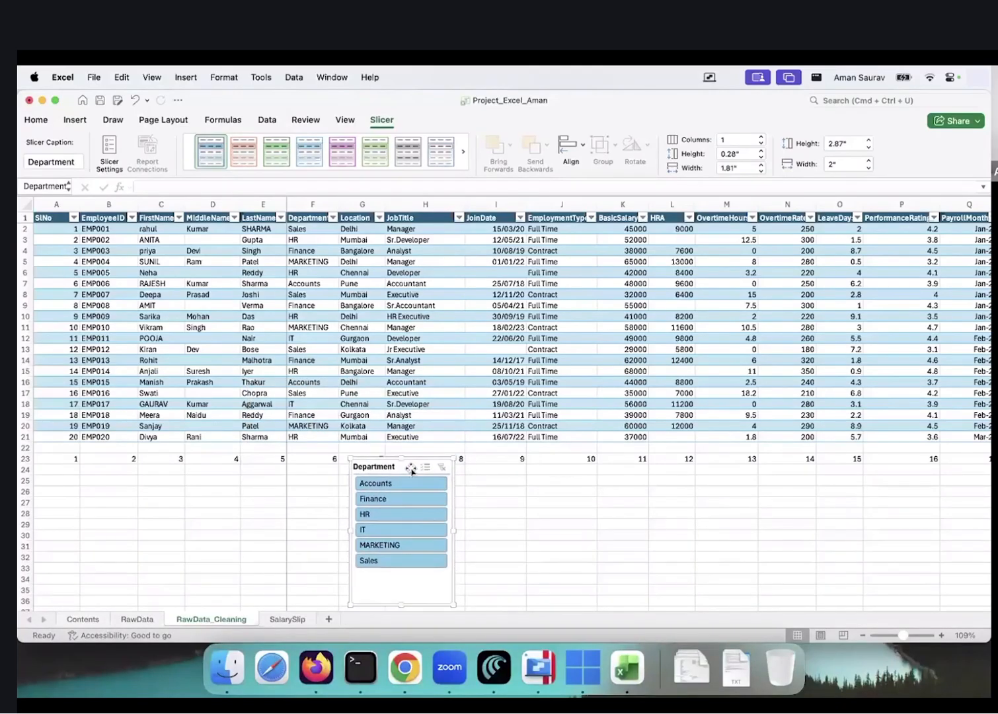
Insert a Location slicer for the employee table
click(72, 120)
click(404, 294)
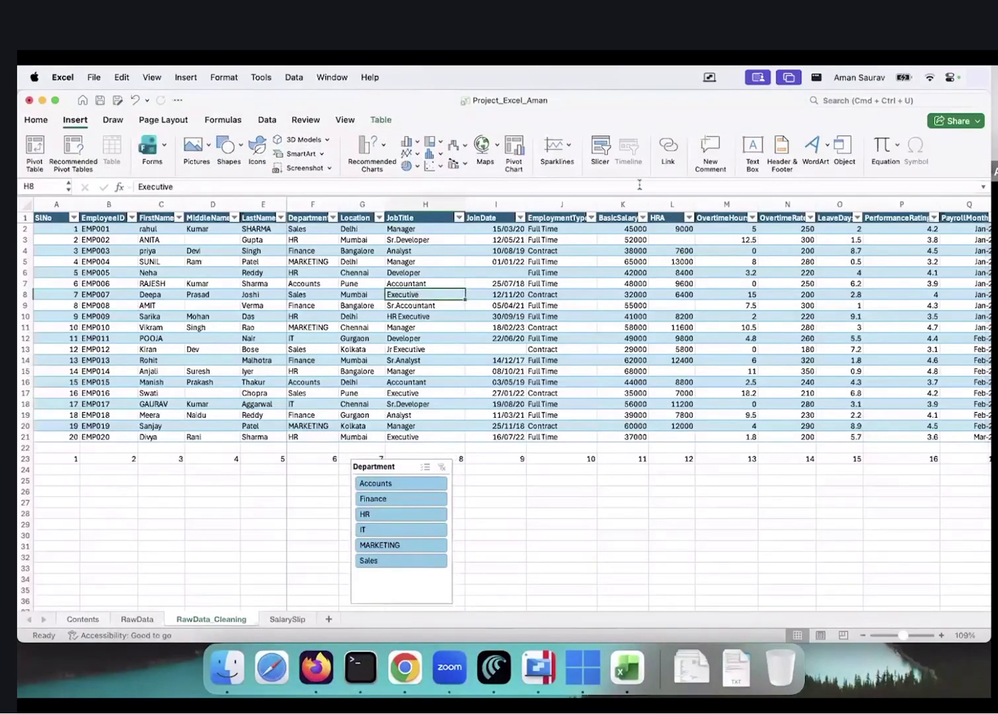
click(600, 149)
scroll(449, 258, down, 5)
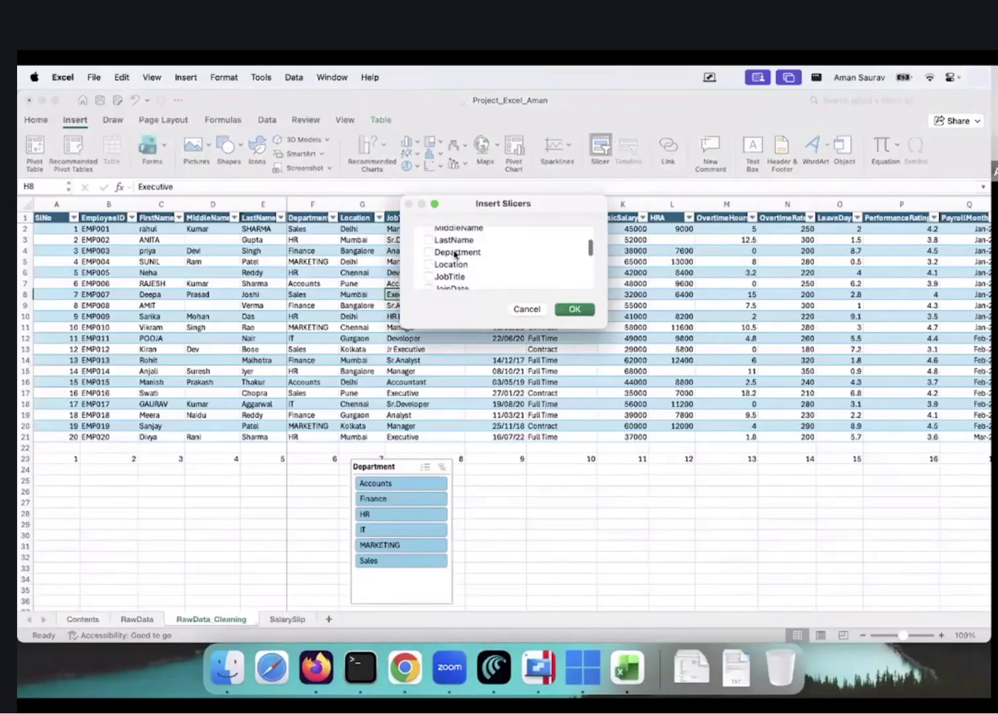
scroll(436, 261, up, 2)
click(433, 259)
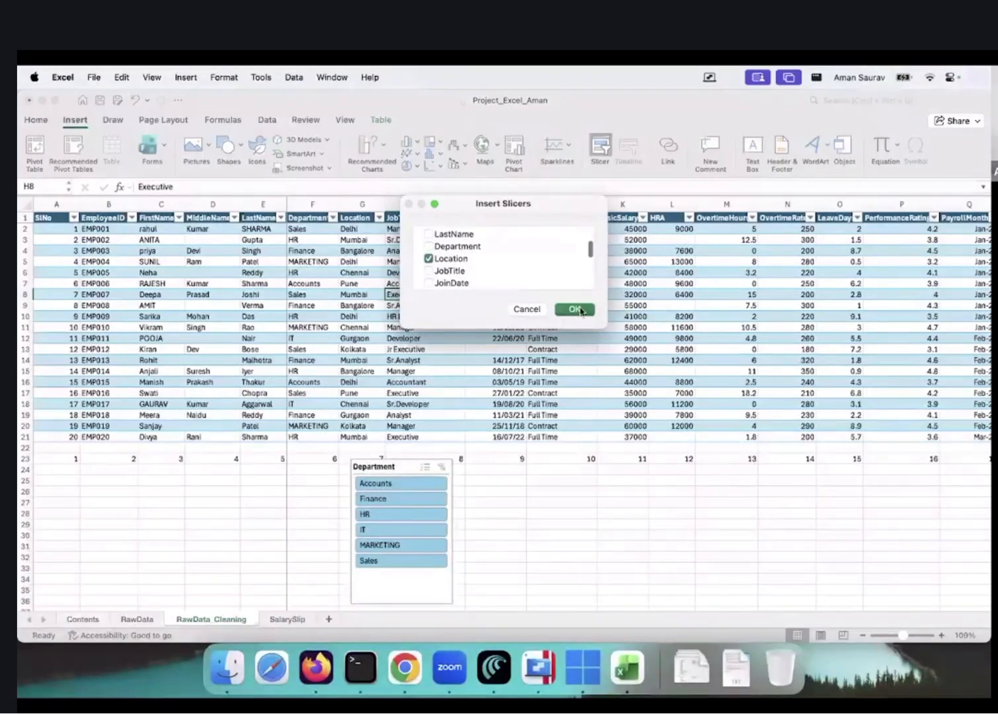
click(575, 309)
Place the Location slicer below the table and filter to HR employees in Bangalore
drag(638, 355, 582, 485)
click(581, 501)
click(416, 498)
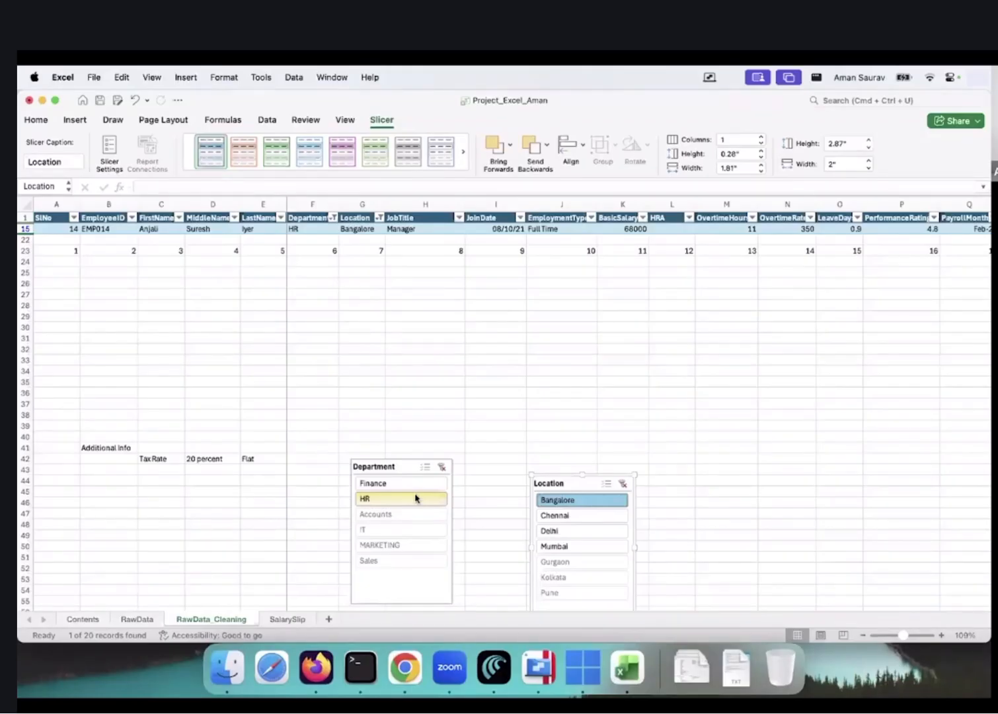
Switch to the Windows desktop and open File Explorer
key(ctrl+Right)
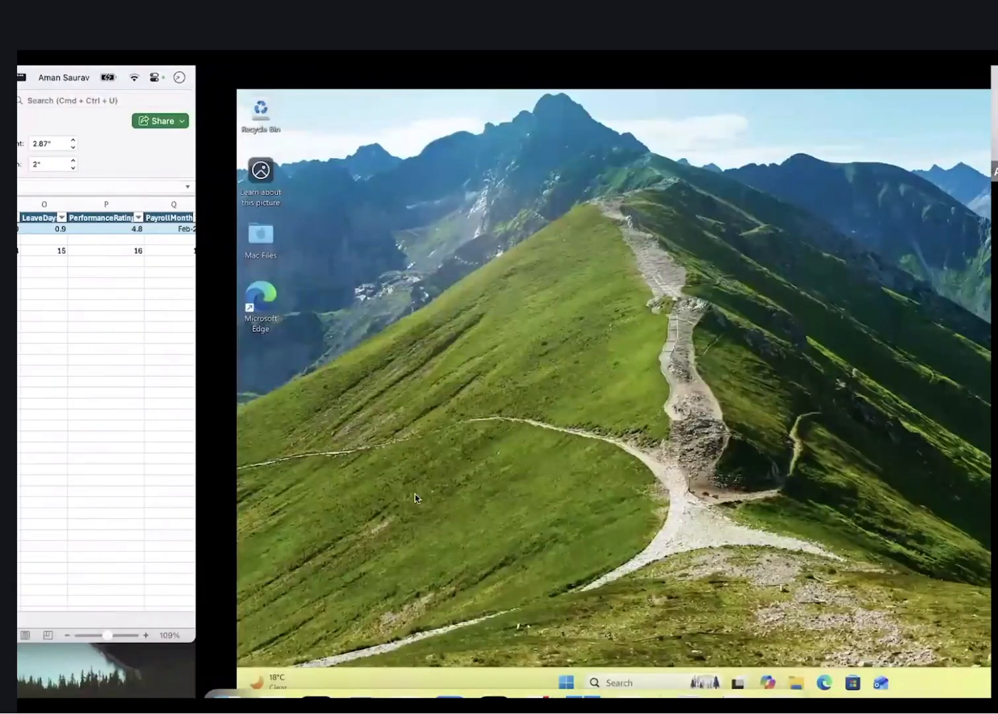
key(ctrl+Right)
key(ctrl+Left)
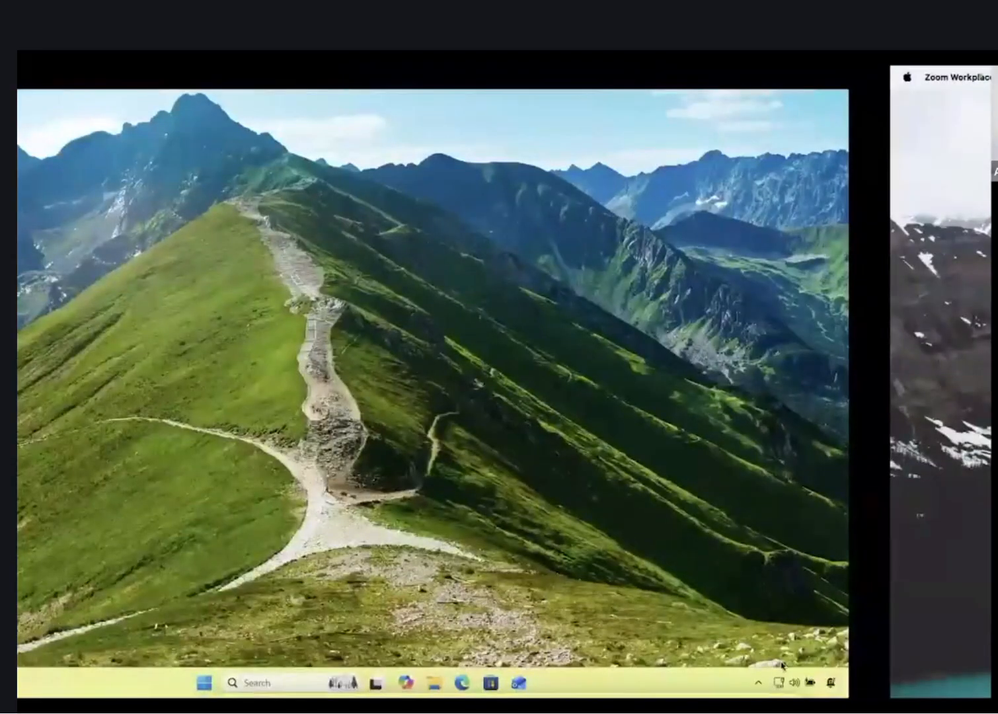
click(576, 683)
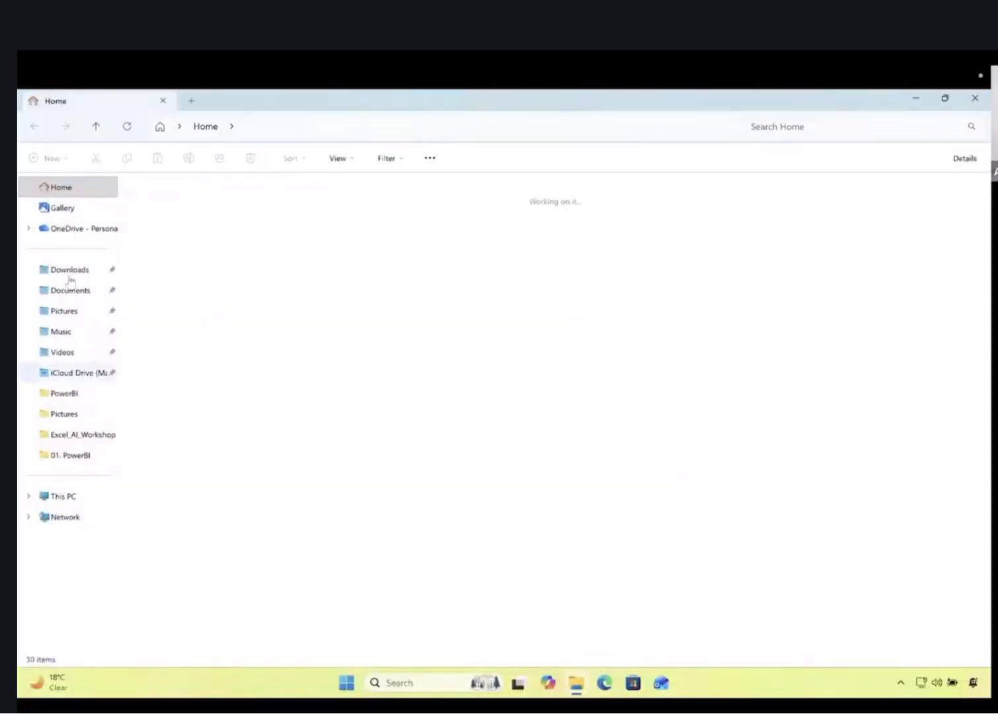
Open the Excel_Mastery workbook from the Downloads folder
click(69, 269)
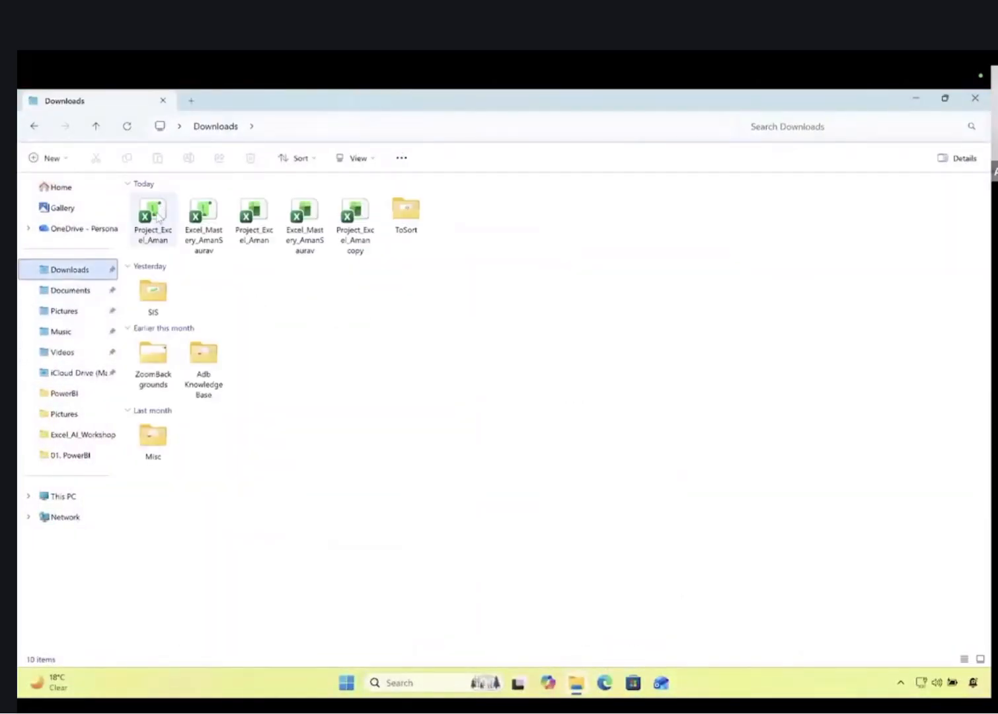
double_click(206, 223)
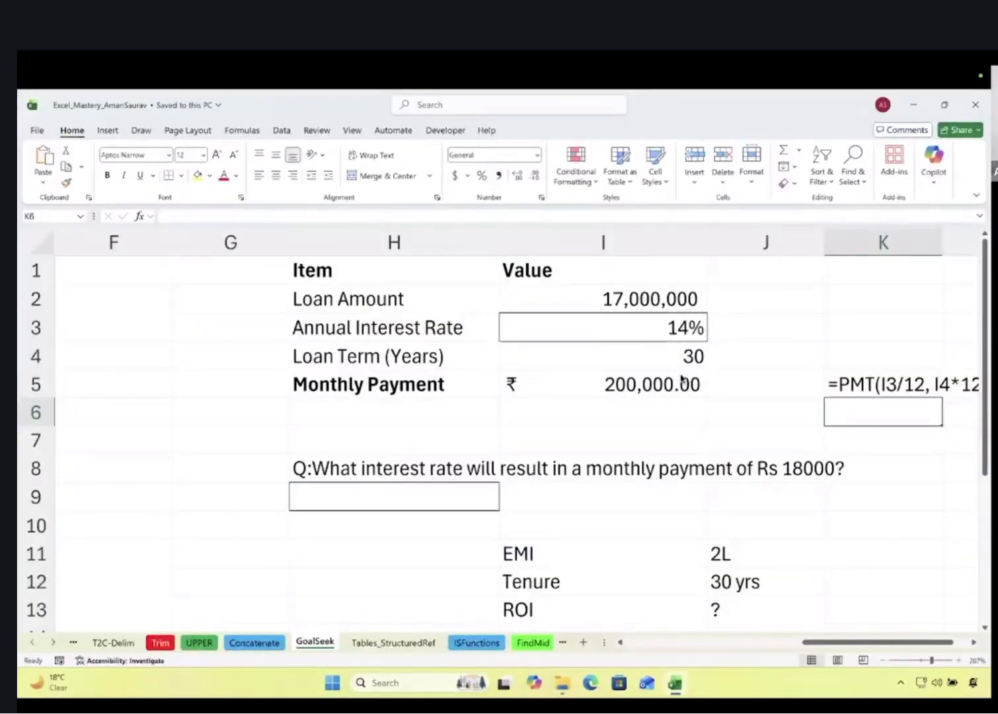
Go to the Pivots sheet and select a cell in the sales table
scroll(682, 378, down, 5)
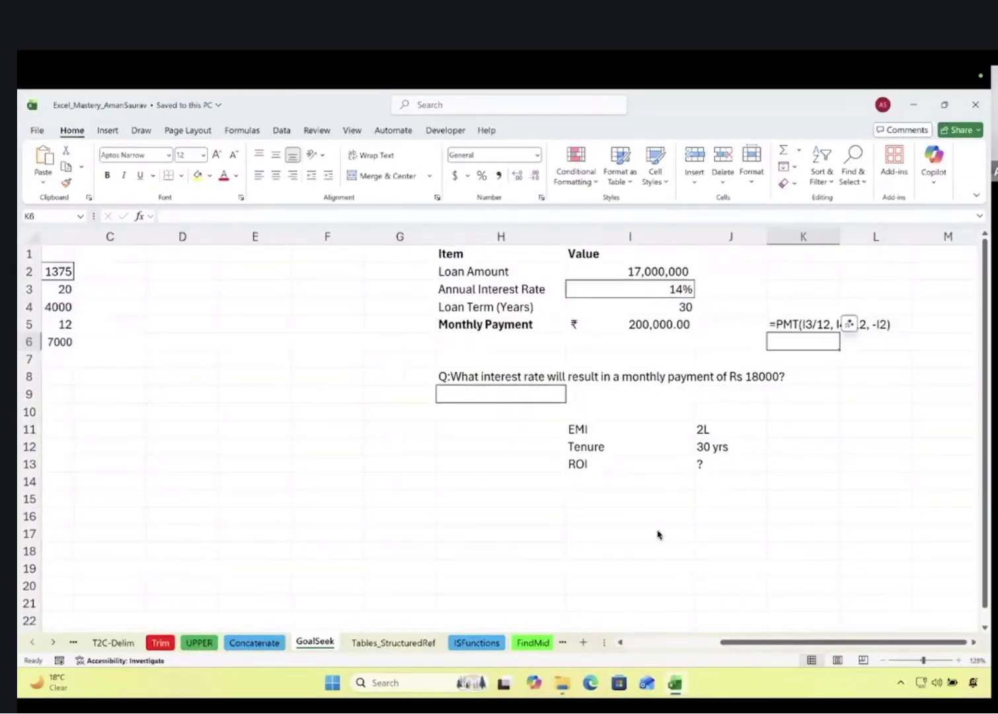
click(32, 644)
click(32, 644)
click(32, 644)
click(32, 644)
click(32, 645)
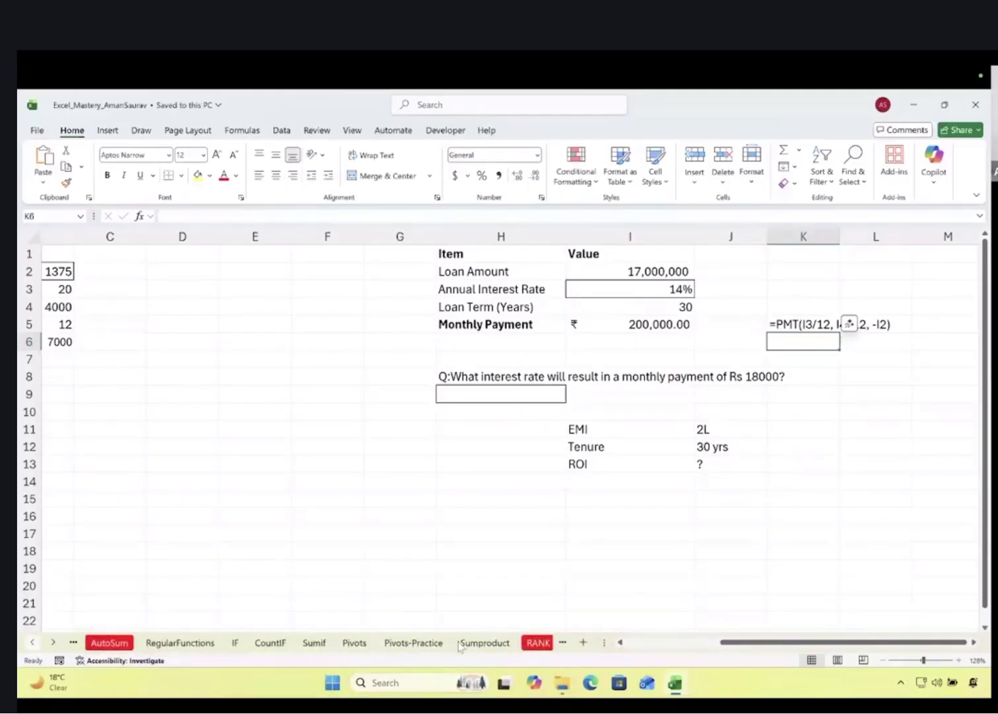
click(356, 642)
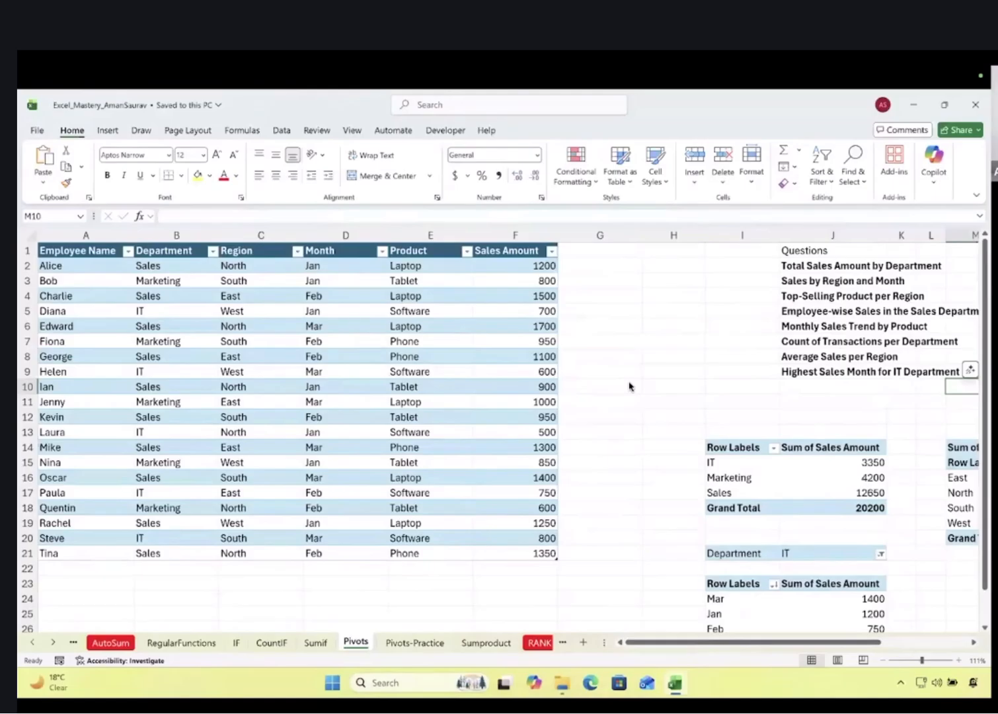
click(285, 338)
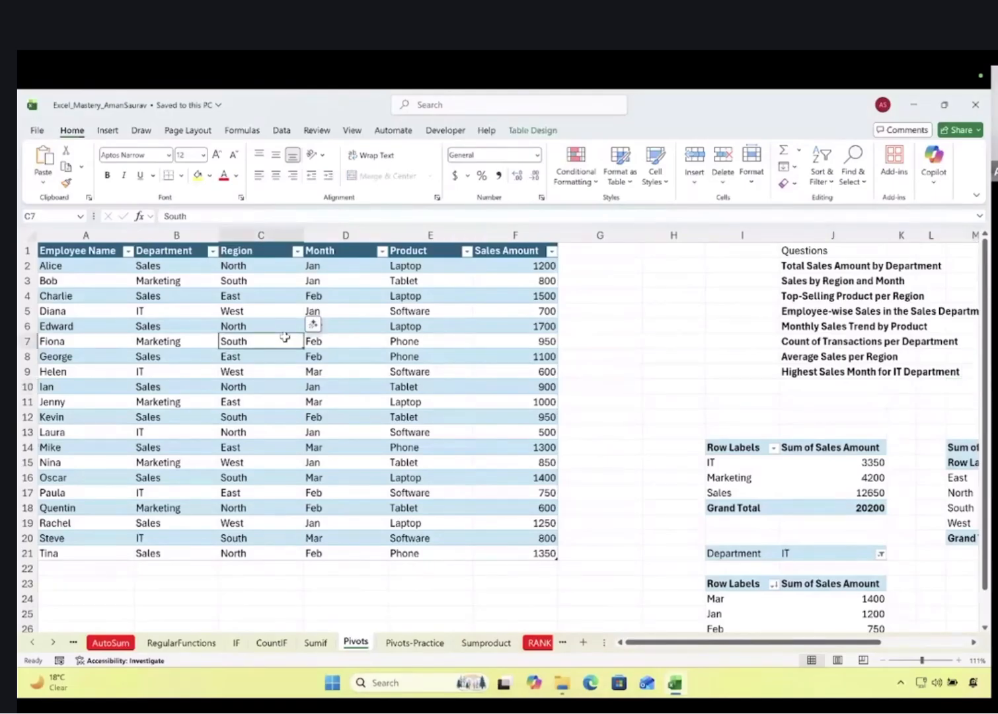
Inspect the department sales pivot, then launch Analyze Data for the sales table
click(280, 130)
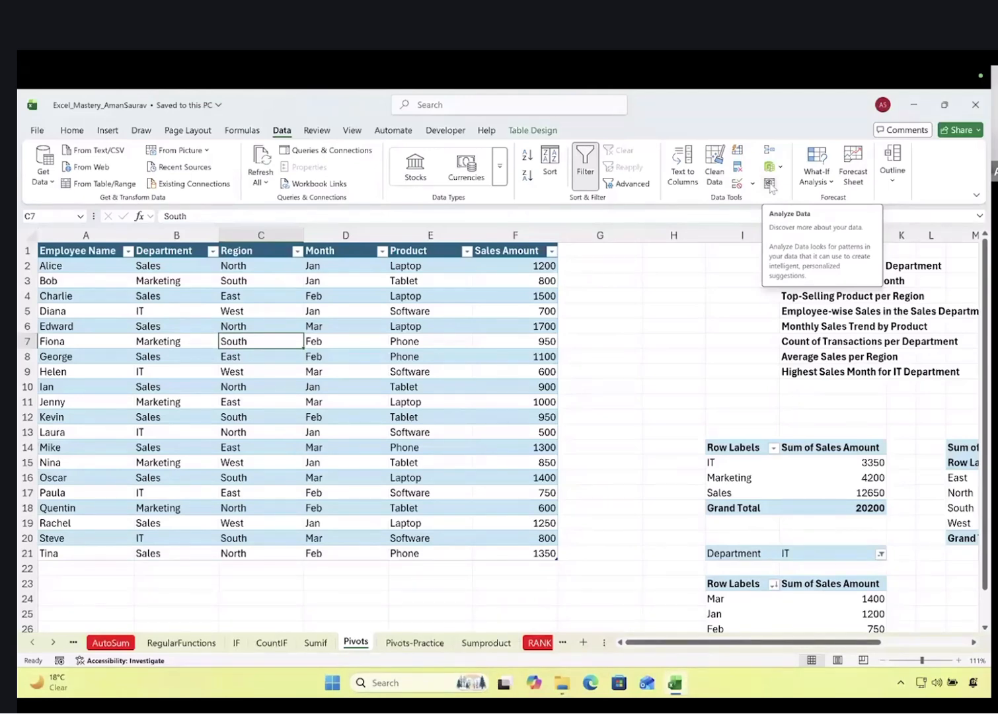
scroll(703, 339, right, 3)
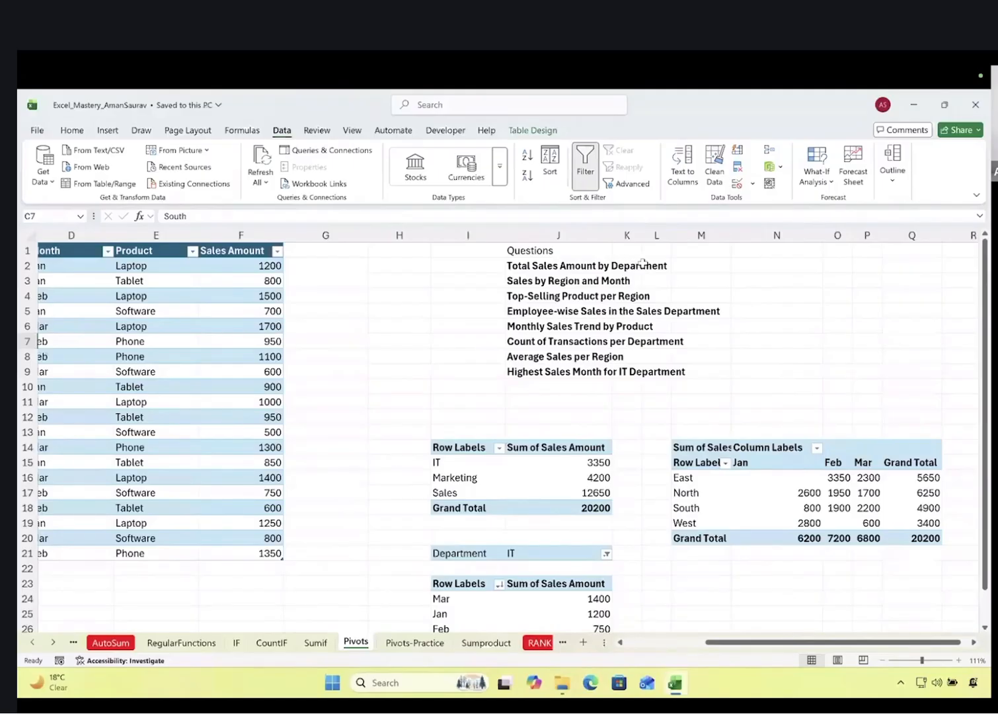
click(516, 264)
drag(463, 450, 551, 500)
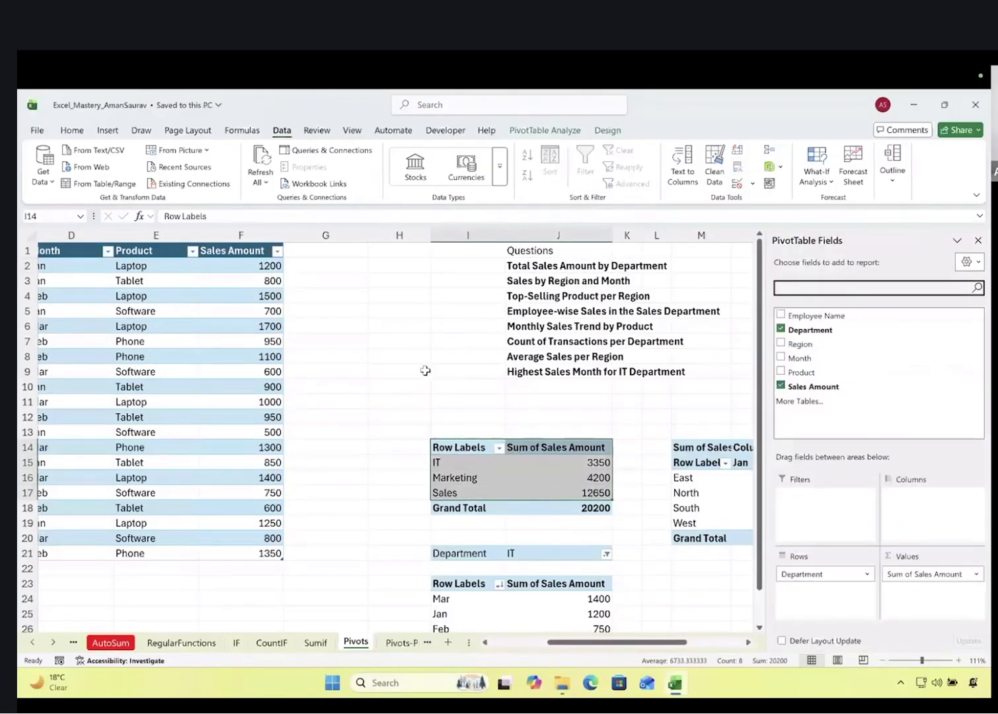
click(423, 370)
scroll(315, 368, left, 3)
click(315, 368)
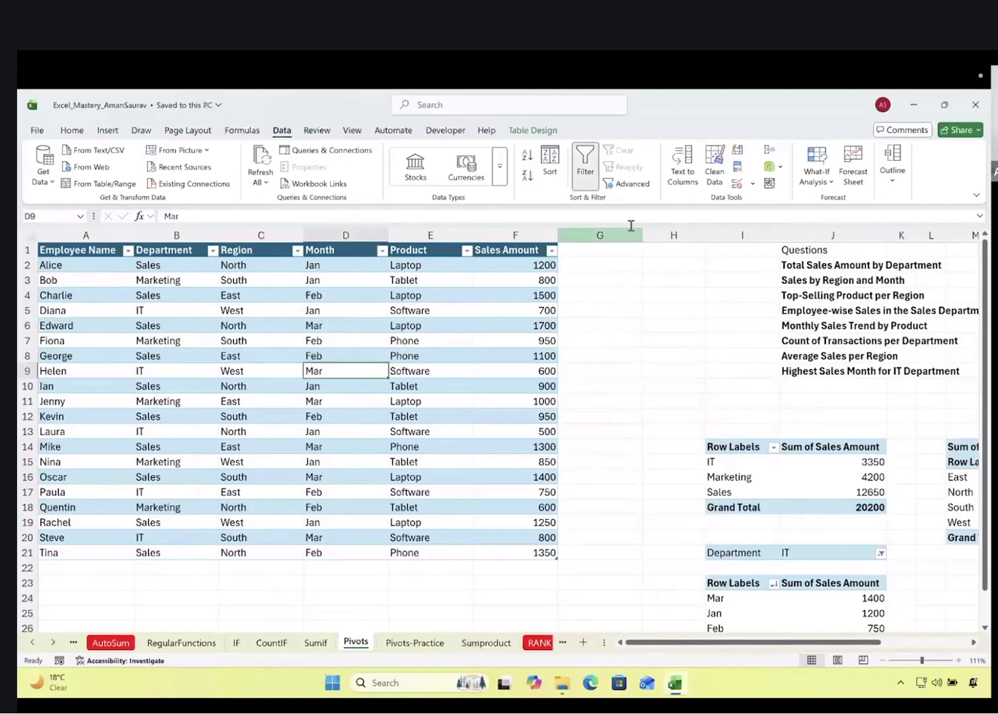
click(768, 185)
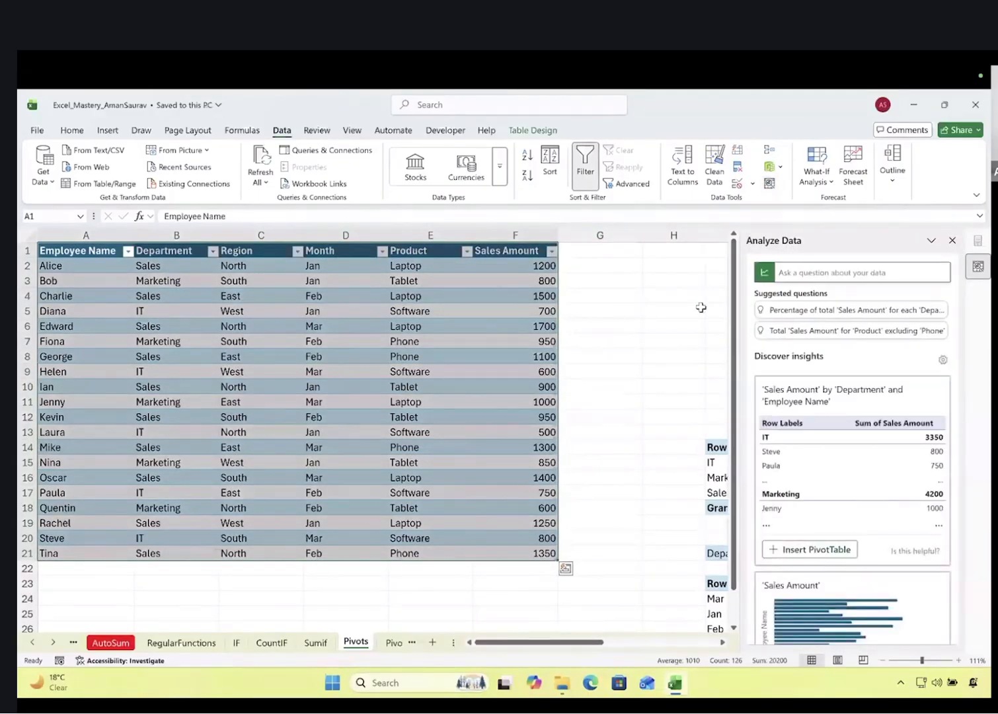
Ask Analyze Data 'total sales amount by department' and insert the suggested pivot chart
scroll(699, 307, right, 3)
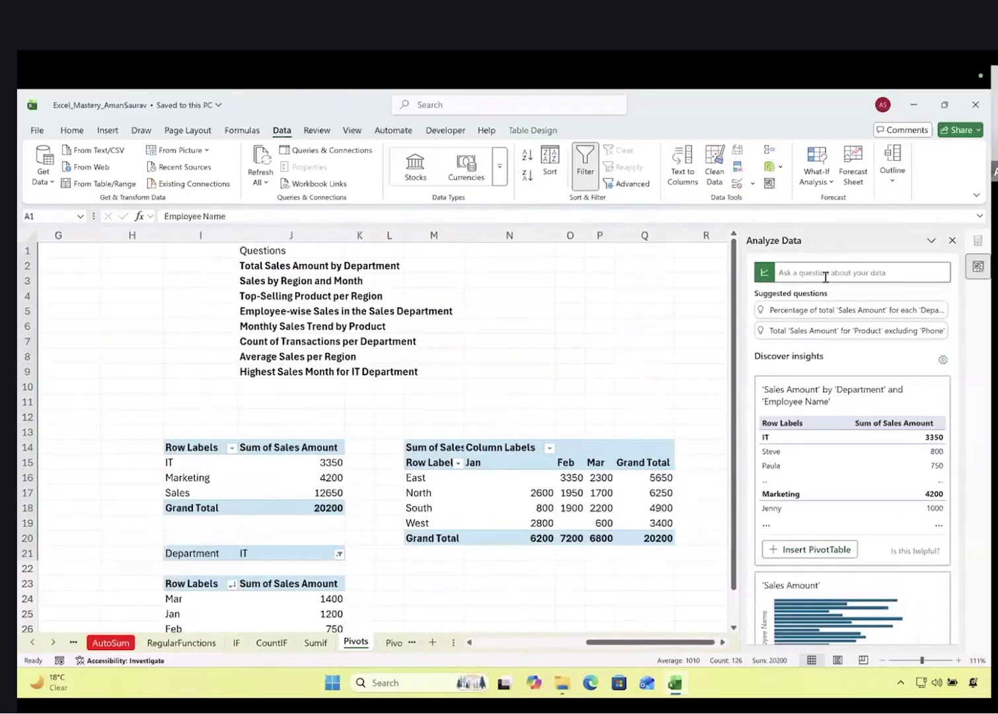
click(825, 273)
text(total sales amount by)
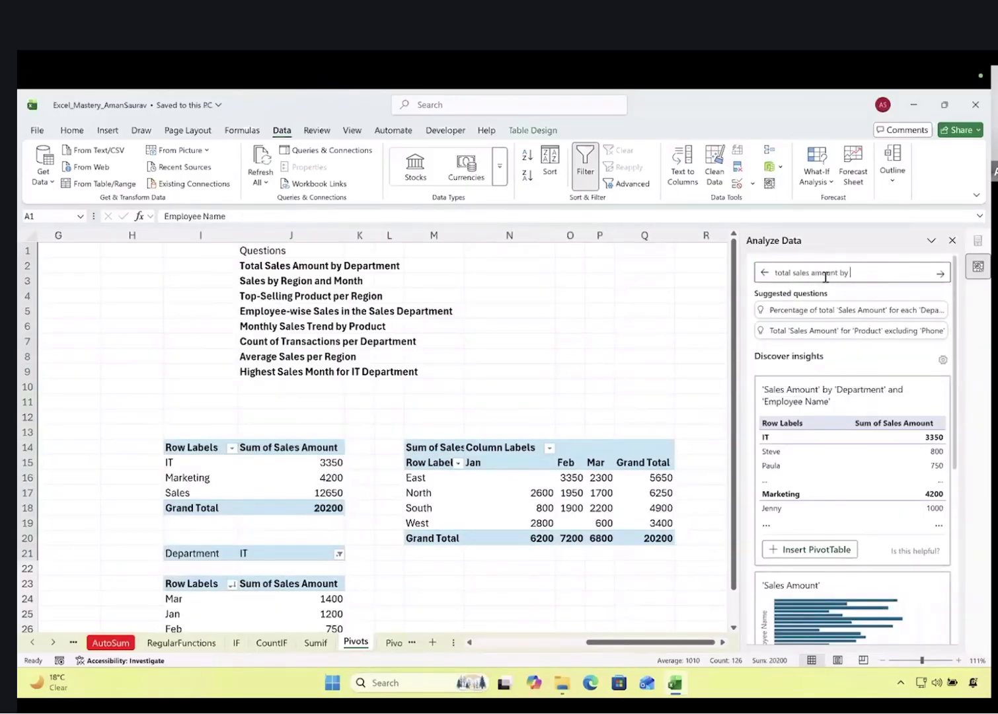
text( department)
key(Return)
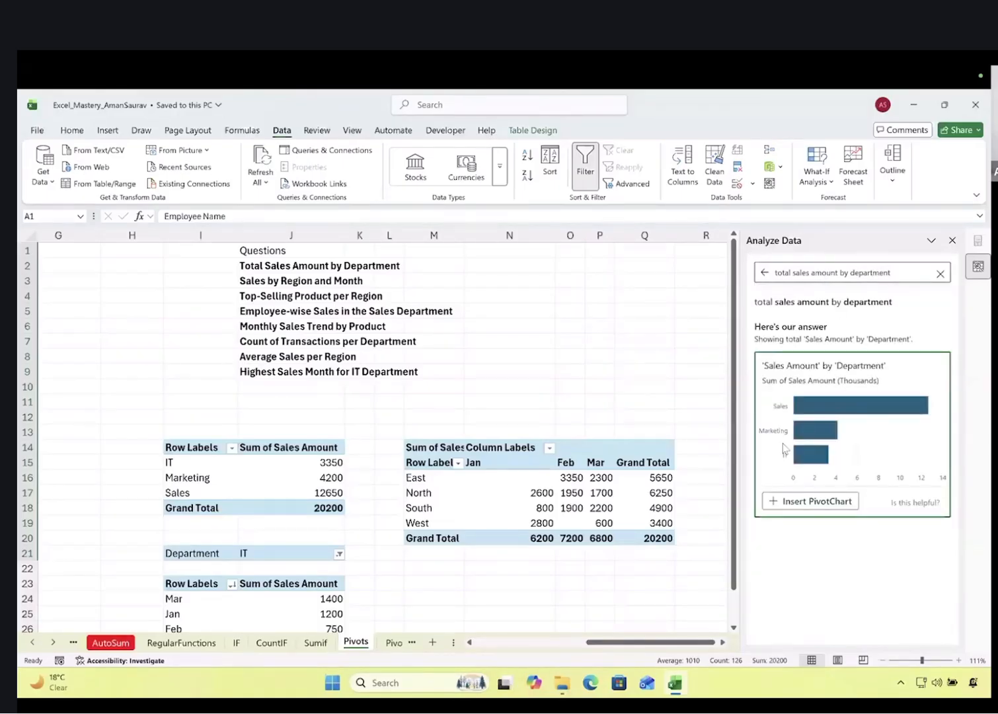
click(820, 508)
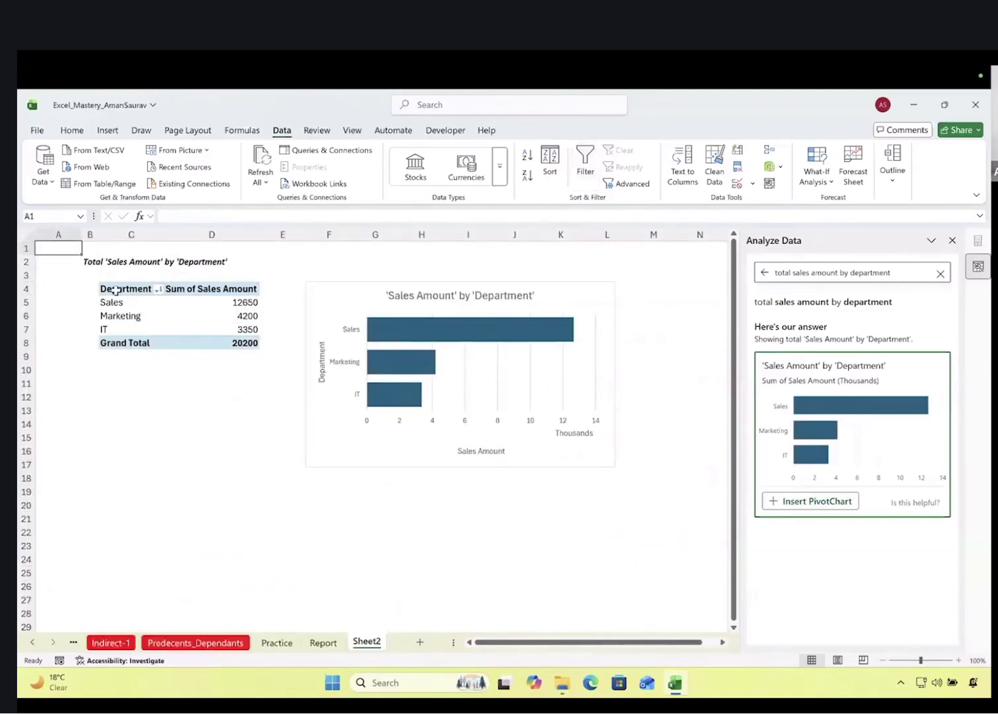
drag(143, 292, 235, 345)
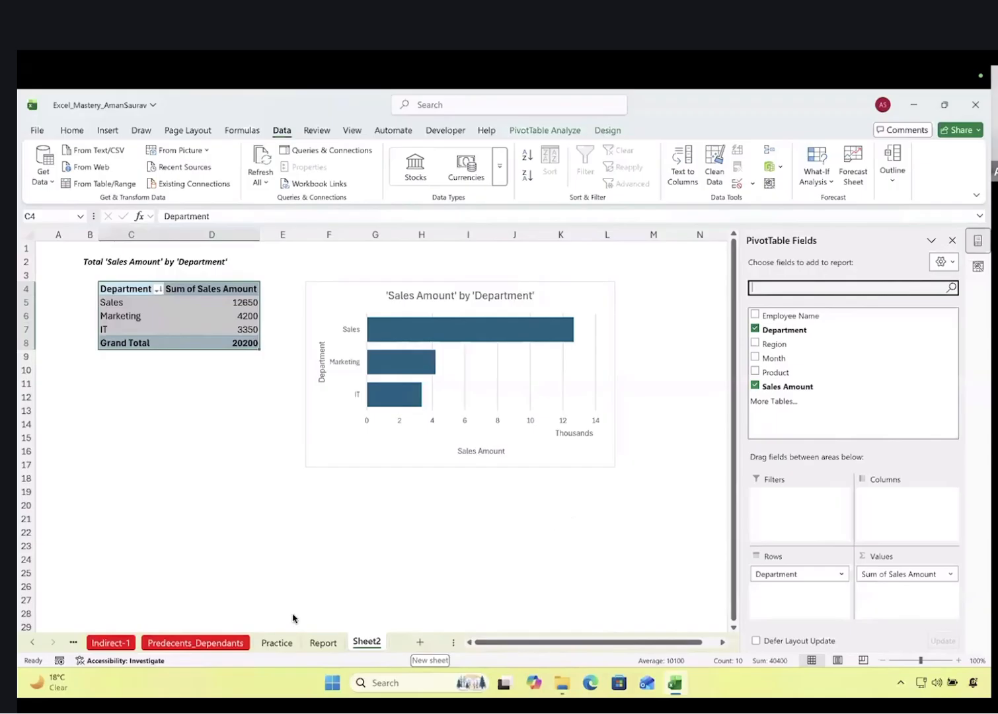
Scroll the sheet tabs back and return to the Pivots sheet
click(31, 642)
click(31, 643)
click(31, 643)
click(31, 642)
click(31, 643)
click(31, 643)
click(31, 642)
click(31, 642)
click(31, 642)
click(31, 642)
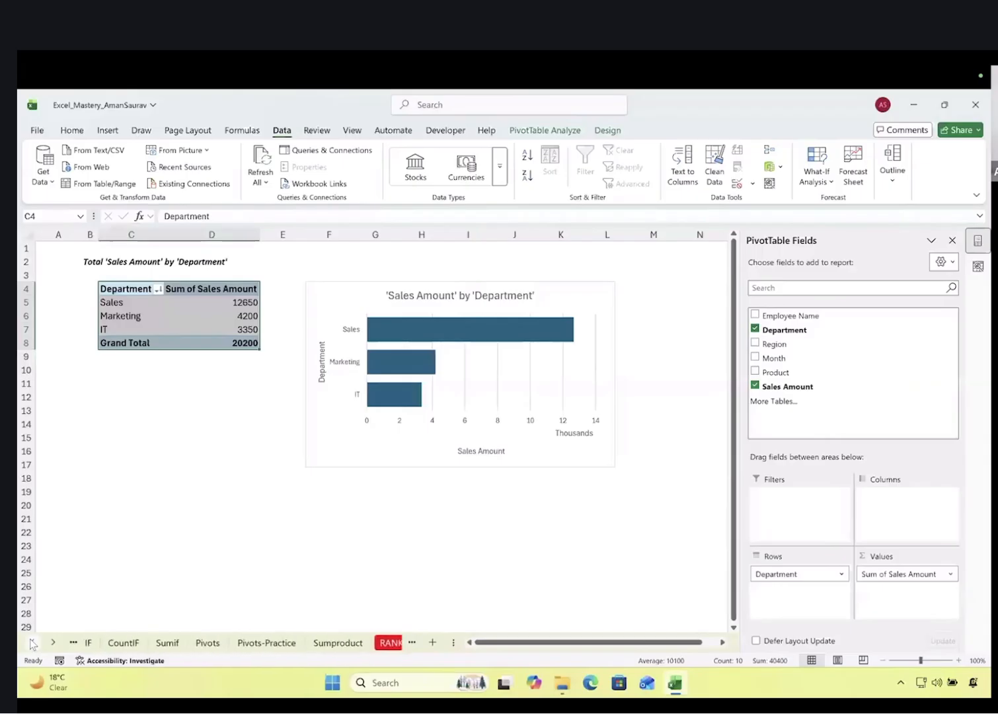
click(215, 642)
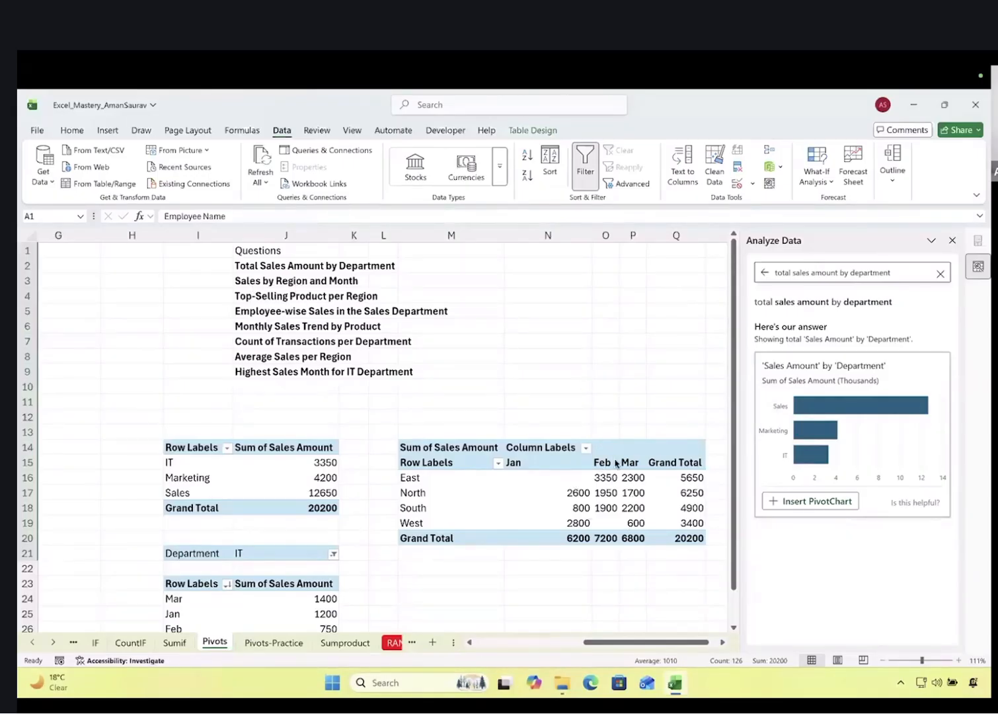
Ask Analyze Data 'sales by region and month', insert its PivotTable, and clear the question
click(849, 273)
text(sales by region and month)
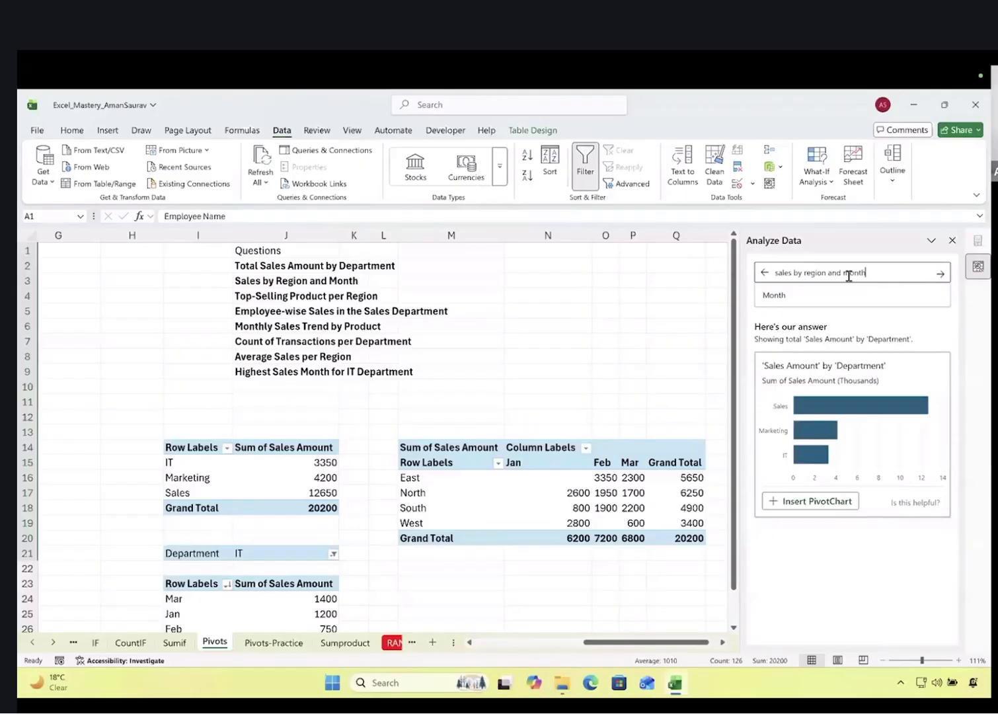
key(Return)
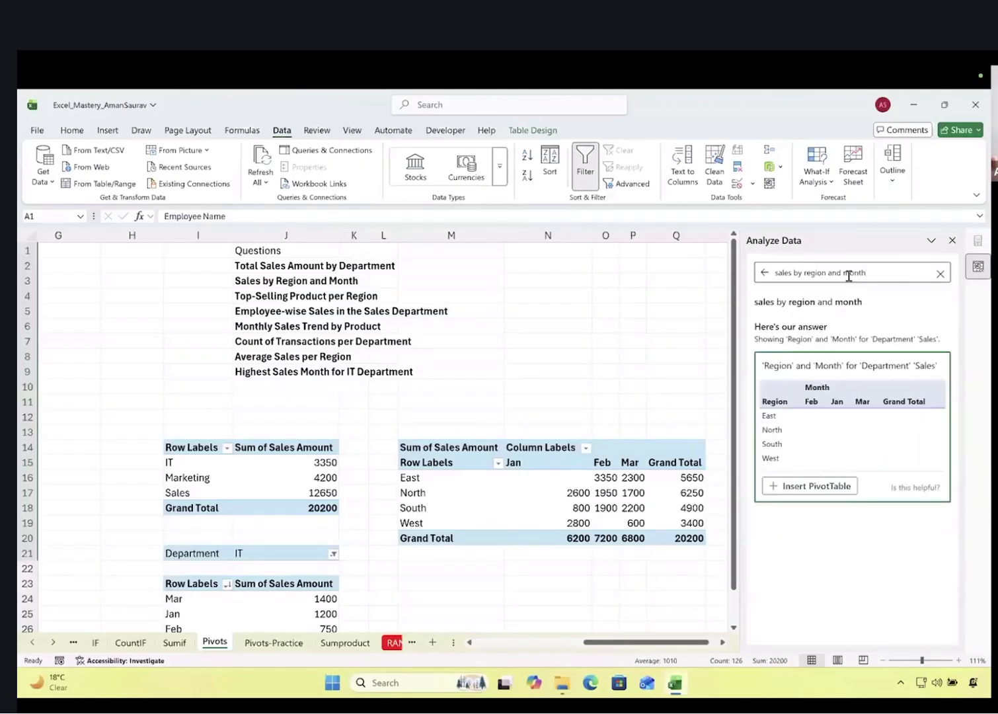
click(818, 487)
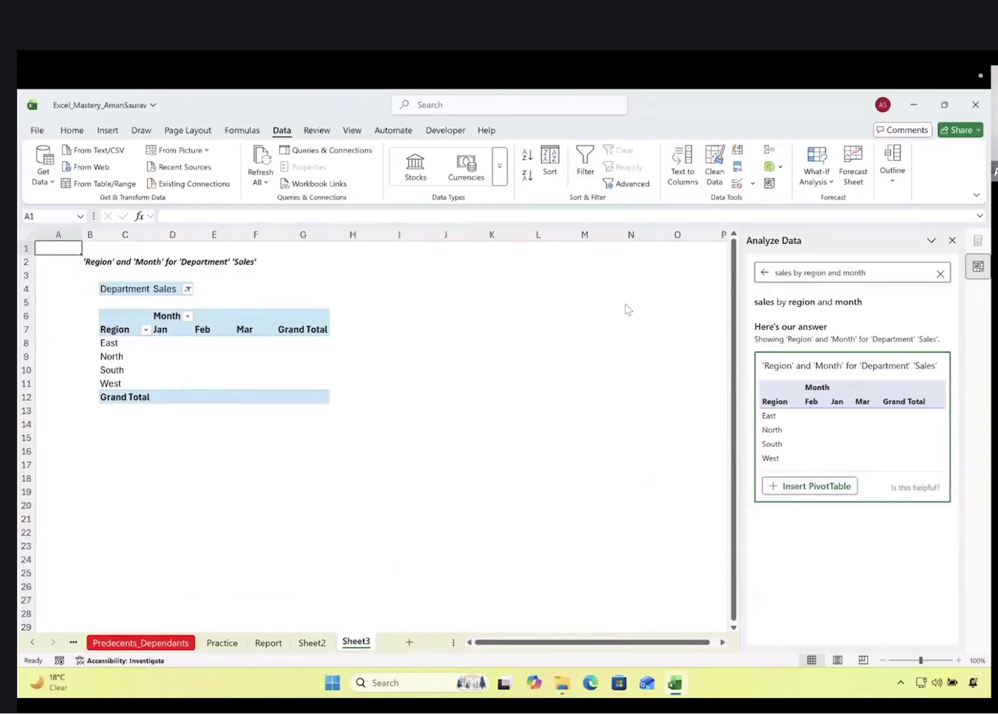
click(939, 273)
click(940, 273)
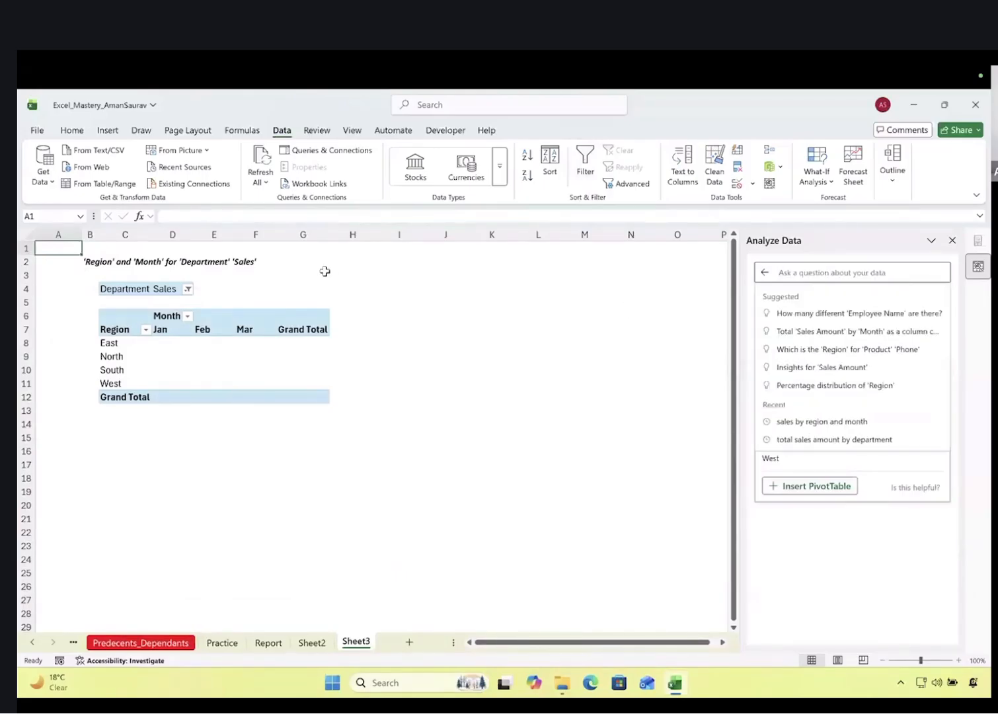
Scroll the sheet tabs back to the Pivots sheet
click(130, 643)
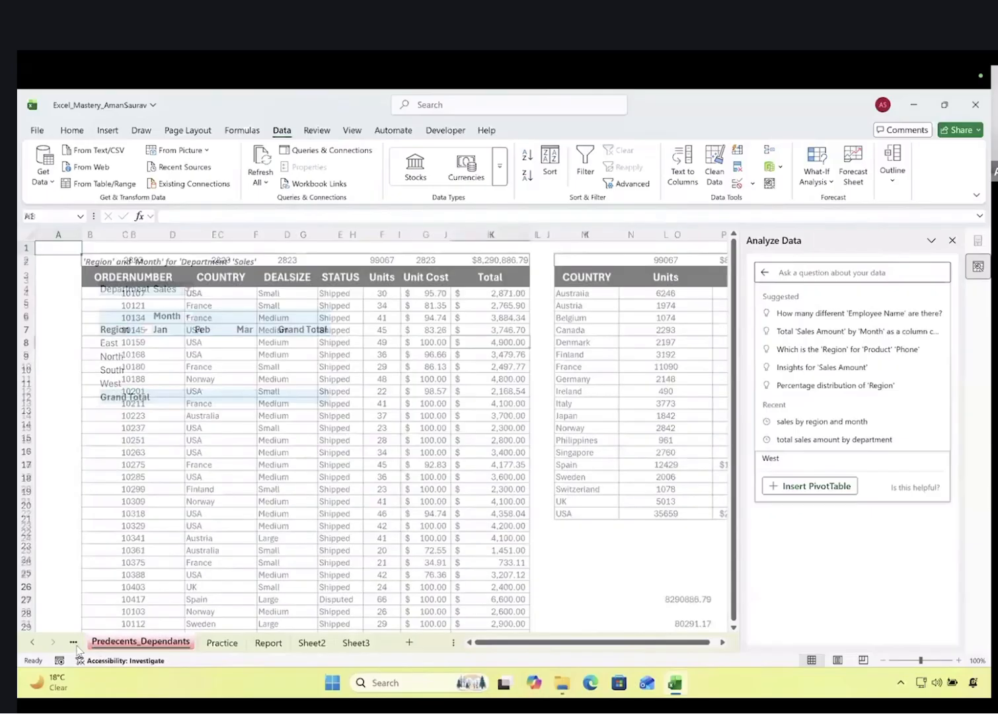
click(32, 642)
click(32, 642)
click(31, 643)
click(33, 646)
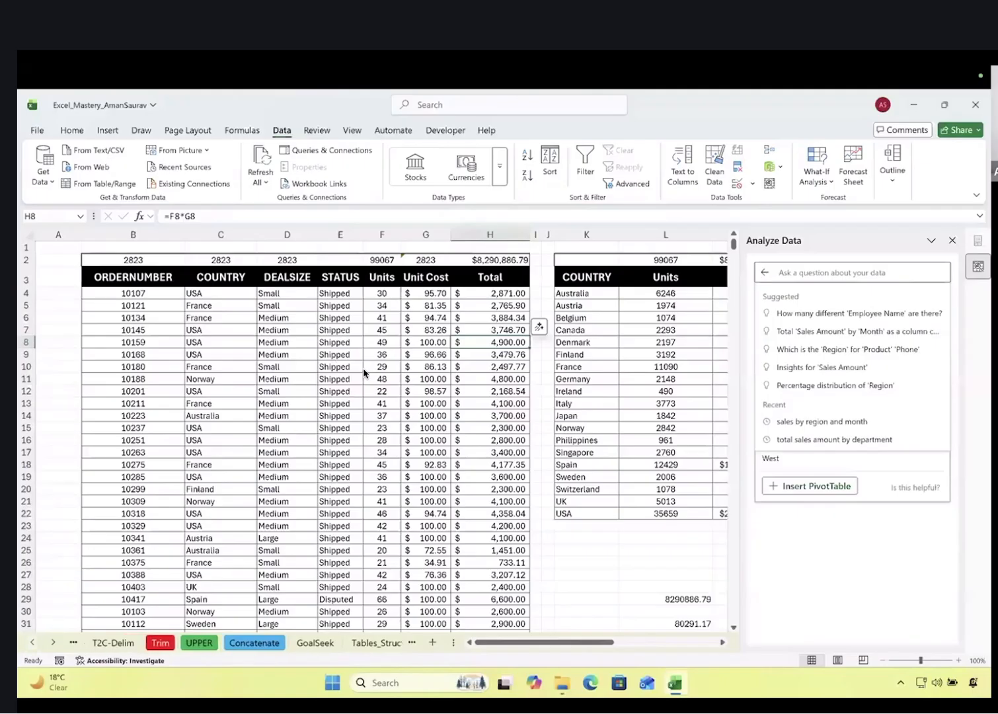
click(33, 644)
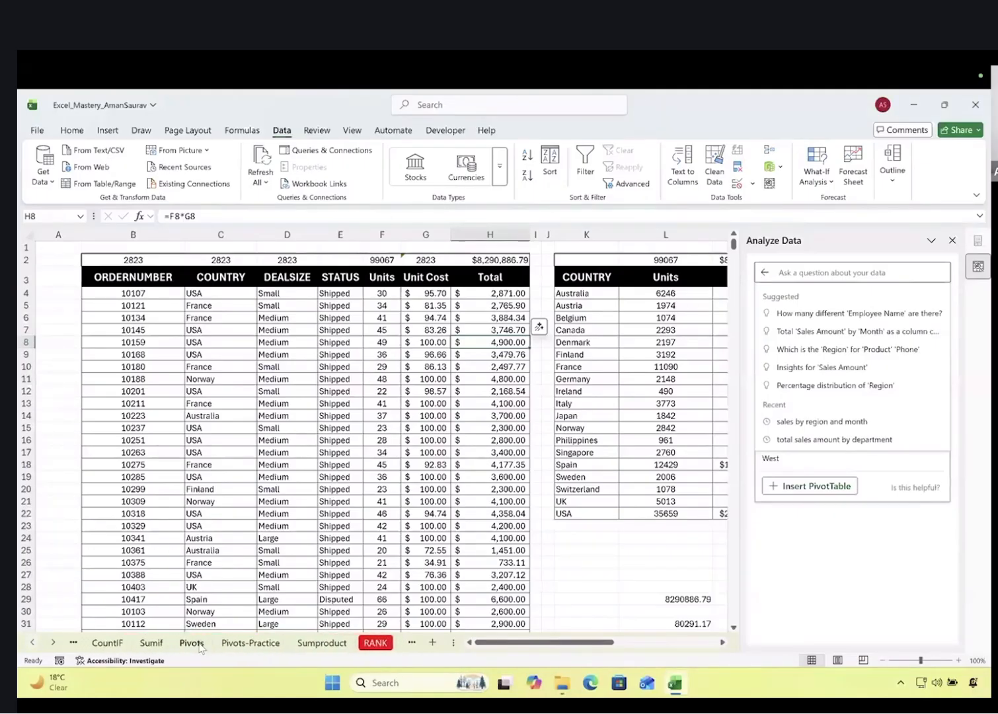
click(198, 644)
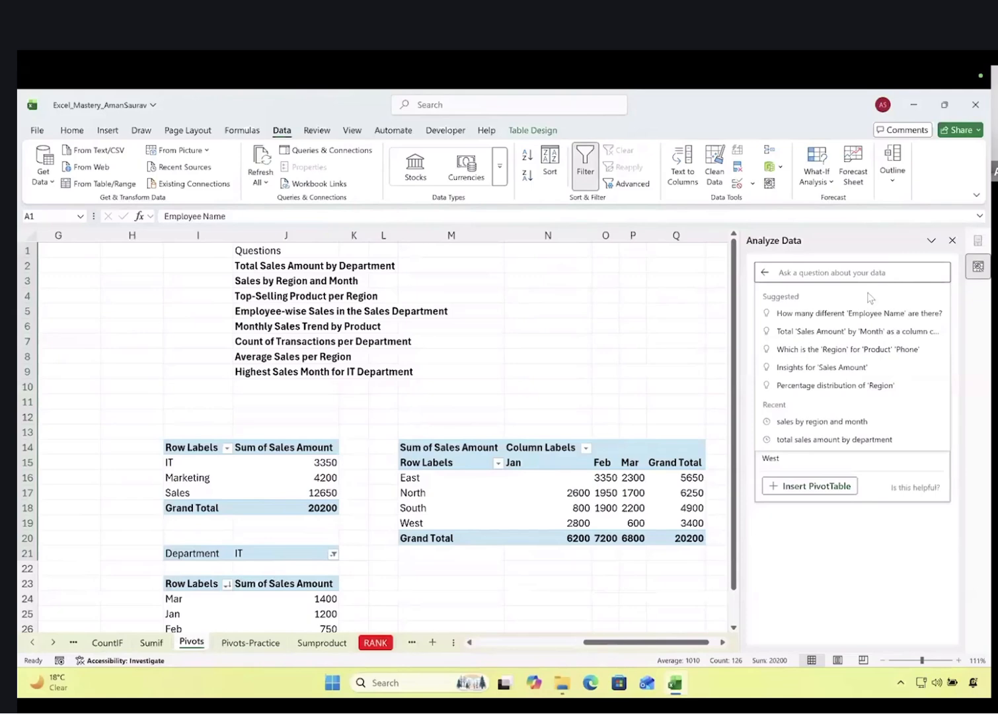
Close Analyze Data, switch to the Sumif sheet, and open Copilot from the Home ribbon
click(951, 240)
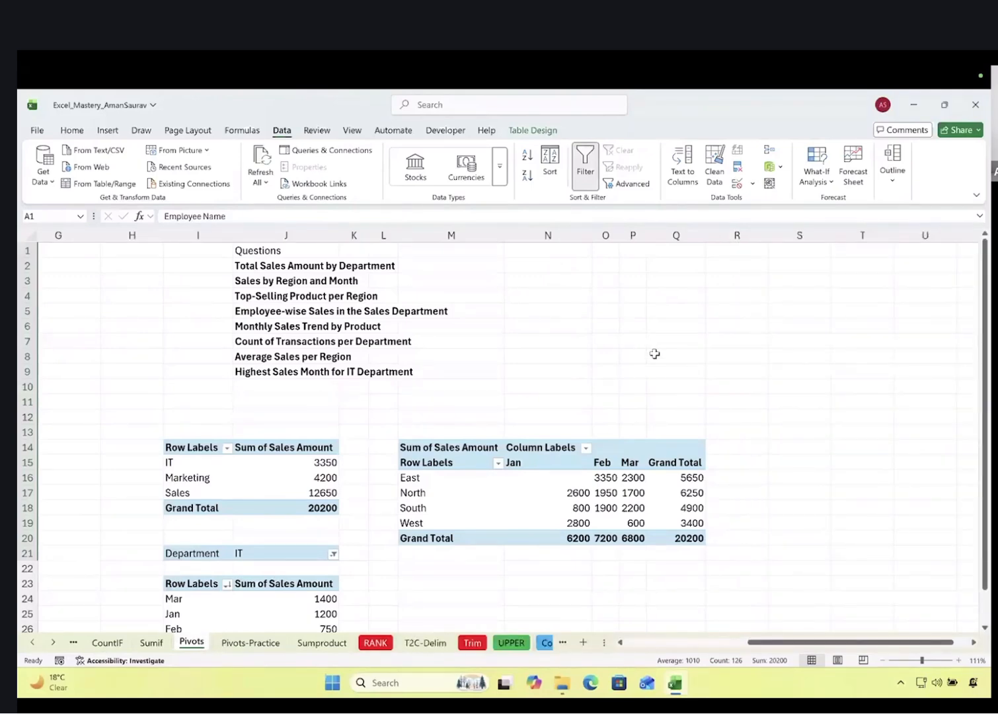
click(149, 643)
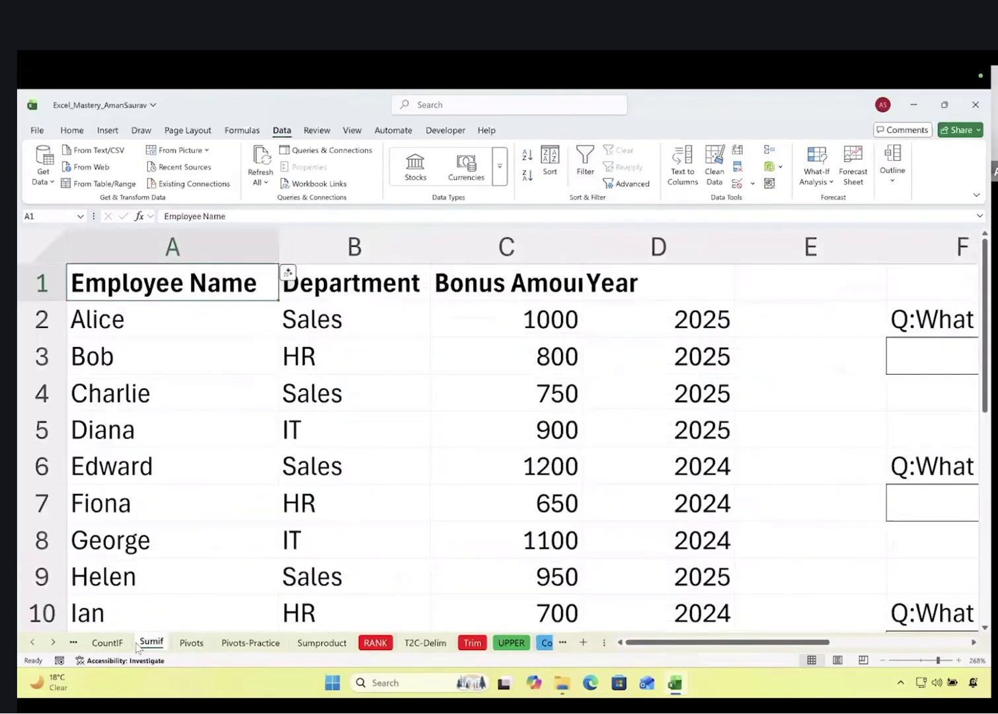
click(73, 131)
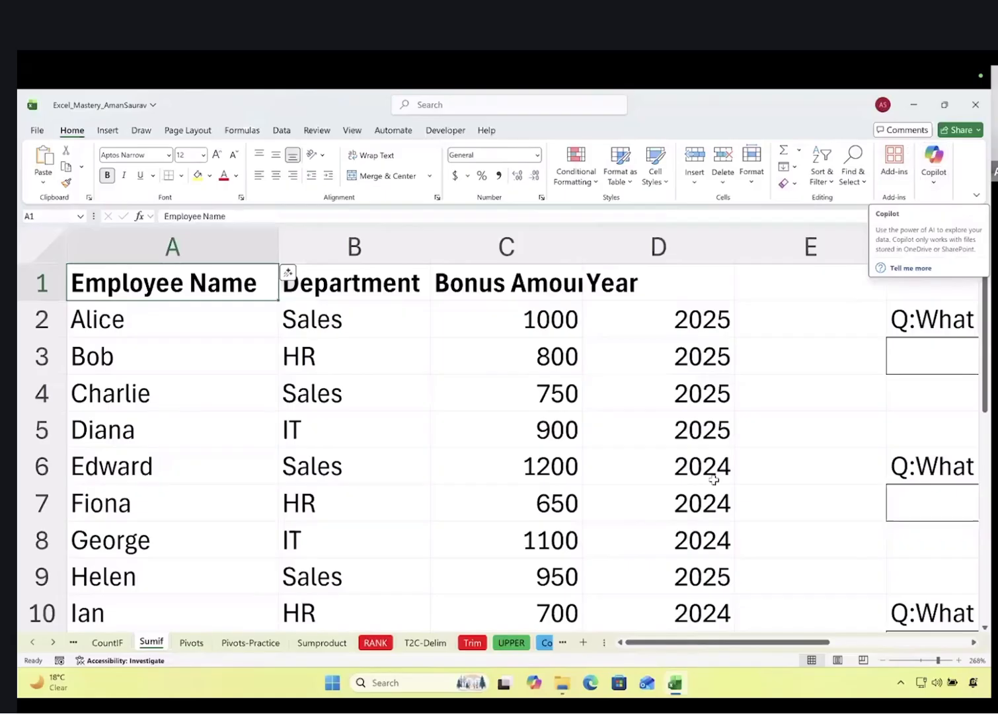
ctrl+scroll(708, 485, down, 7)
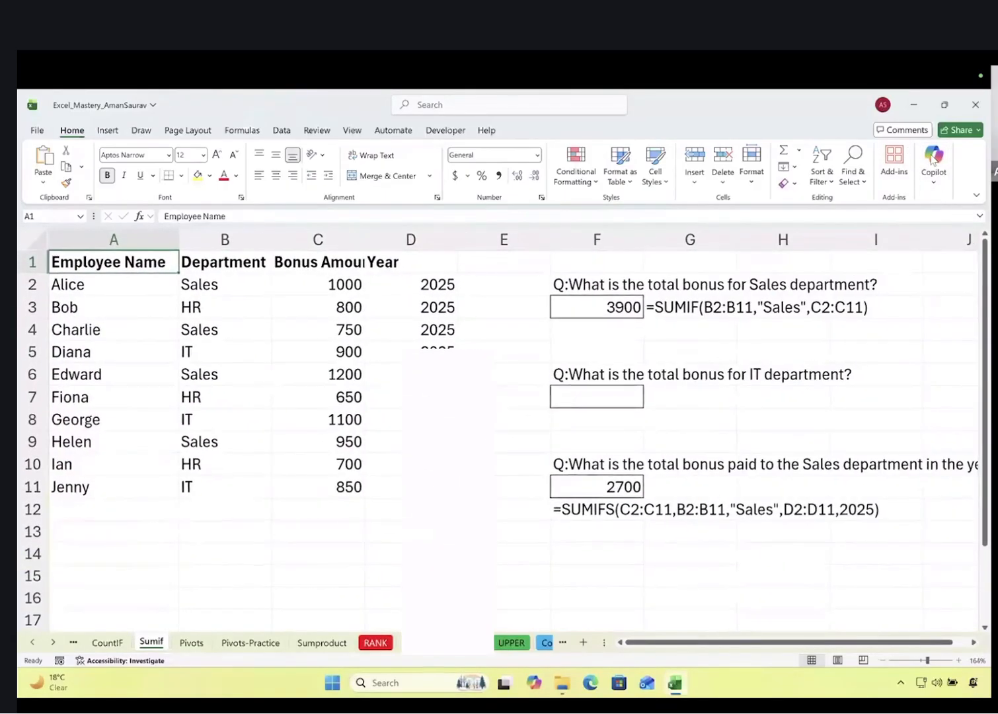
click(931, 160)
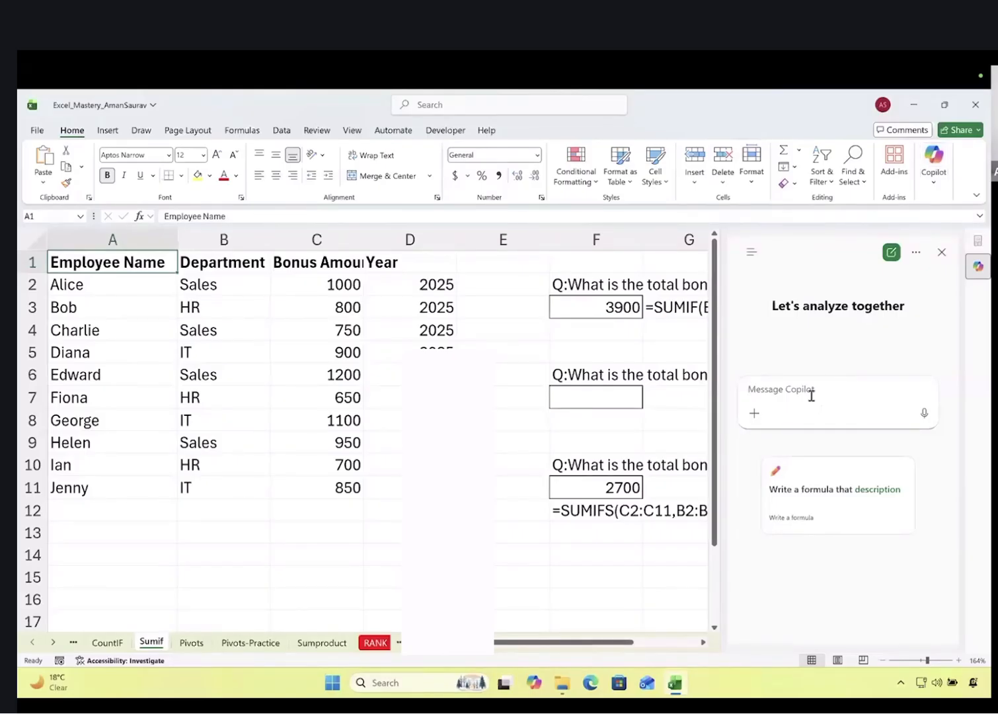
Ask Copilot 'give me sum of bonus for sales department', then select departments B2:B11
text(give me sum of bonus for sales )
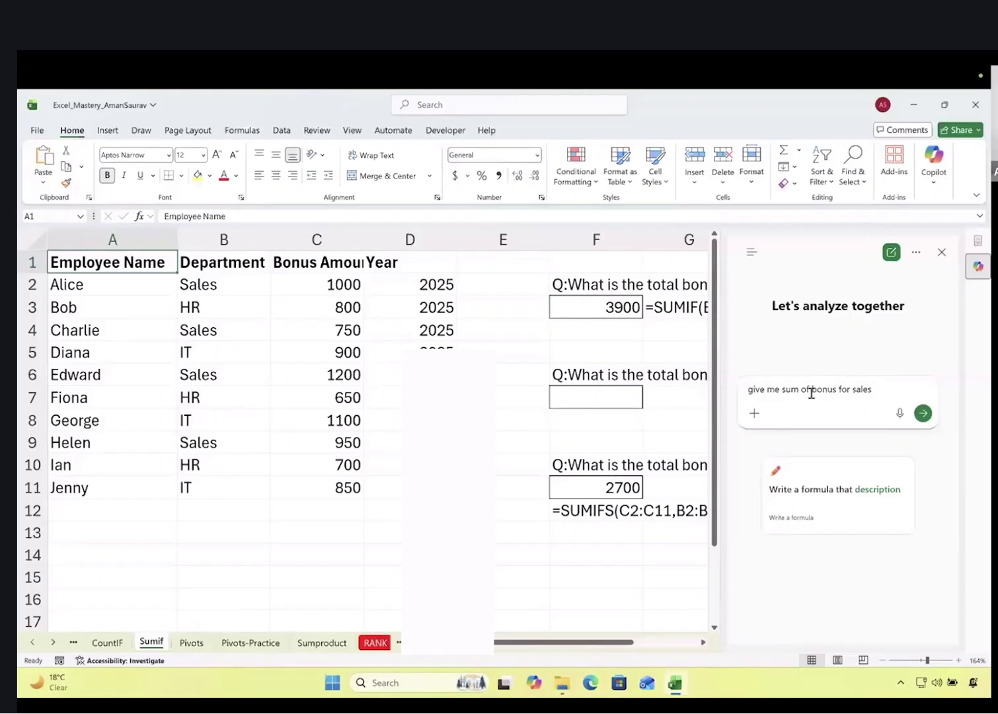
text(department)
key(Return)
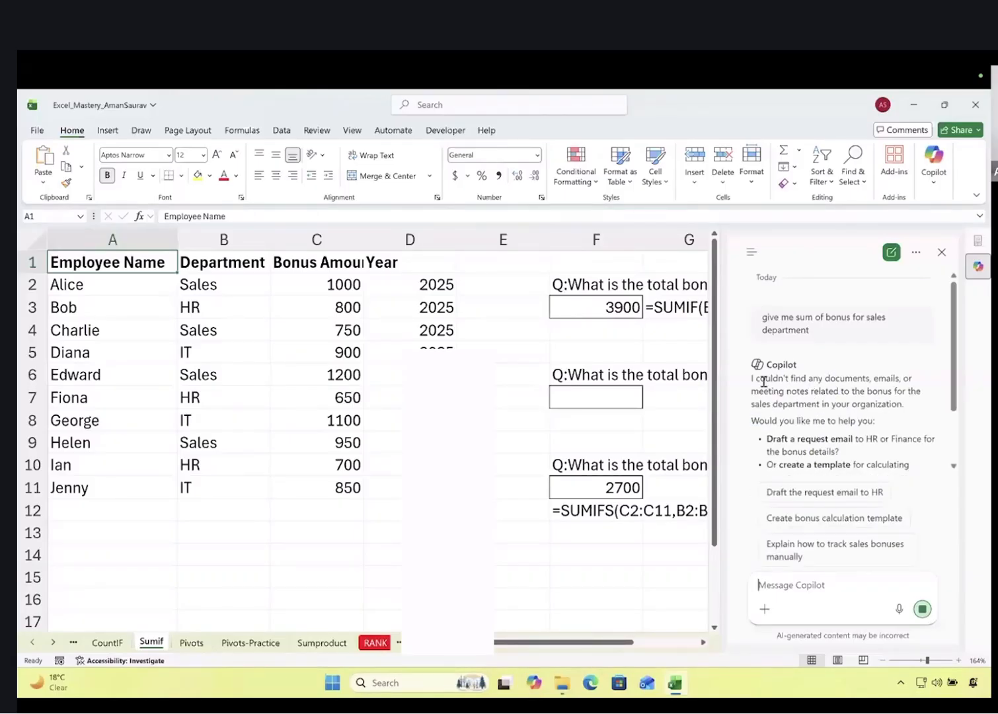
drag(752, 378, 859, 405)
drag(216, 288, 234, 404)
drag(234, 476, 235, 477)
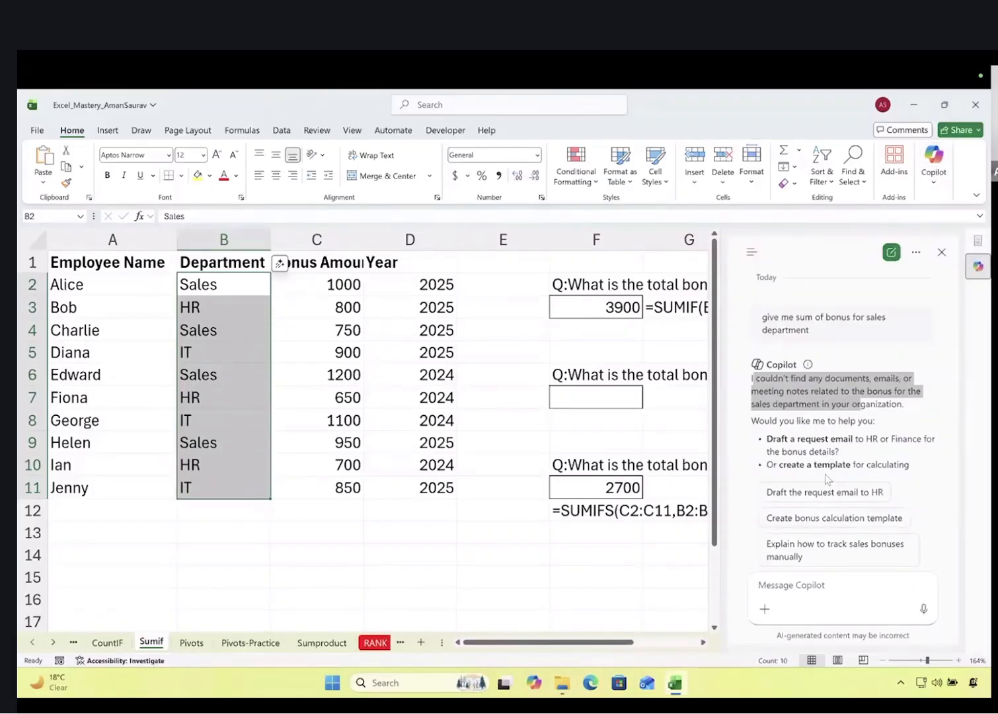
Select F2 and ask Copilot for the formula to find total bonus for the "Sales" department
click(798, 586)
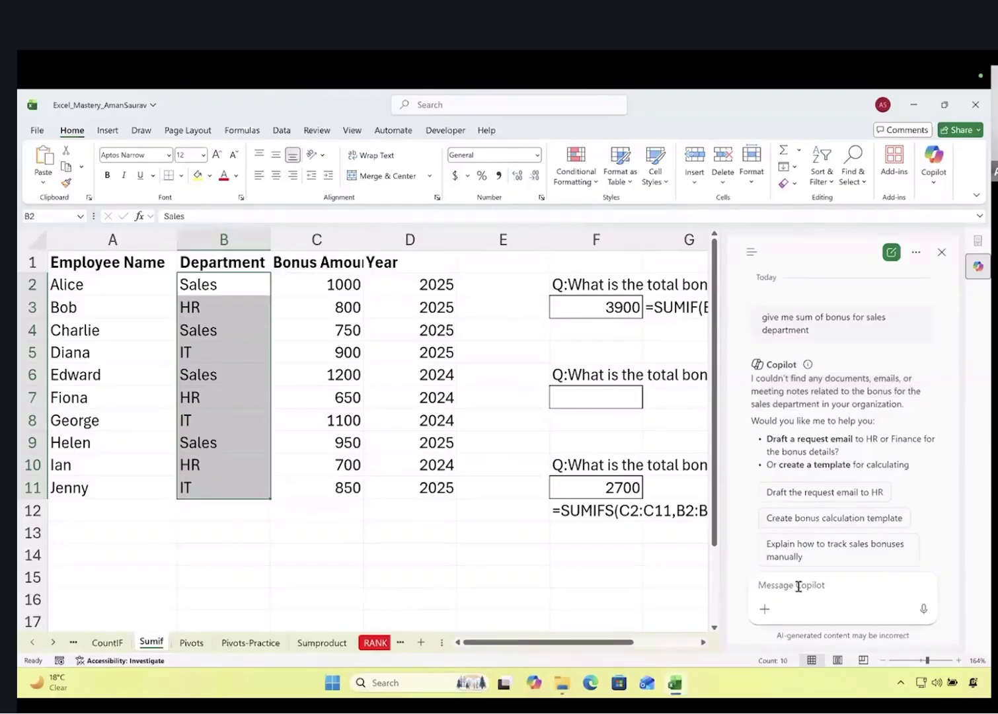
scroll(673, 439, right, 3)
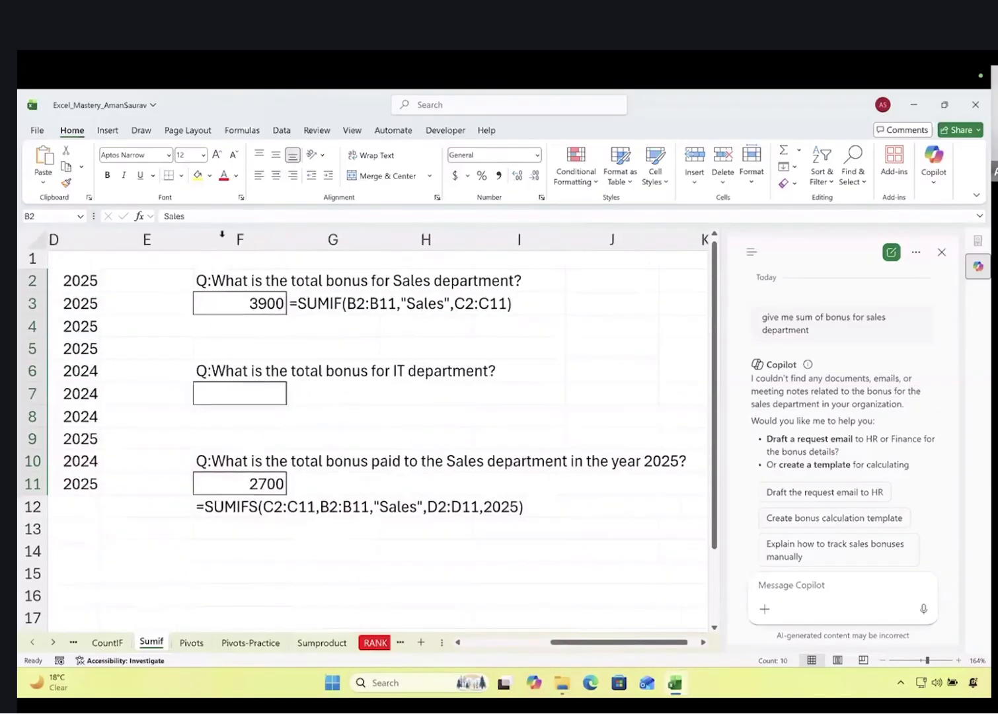
click(223, 280)
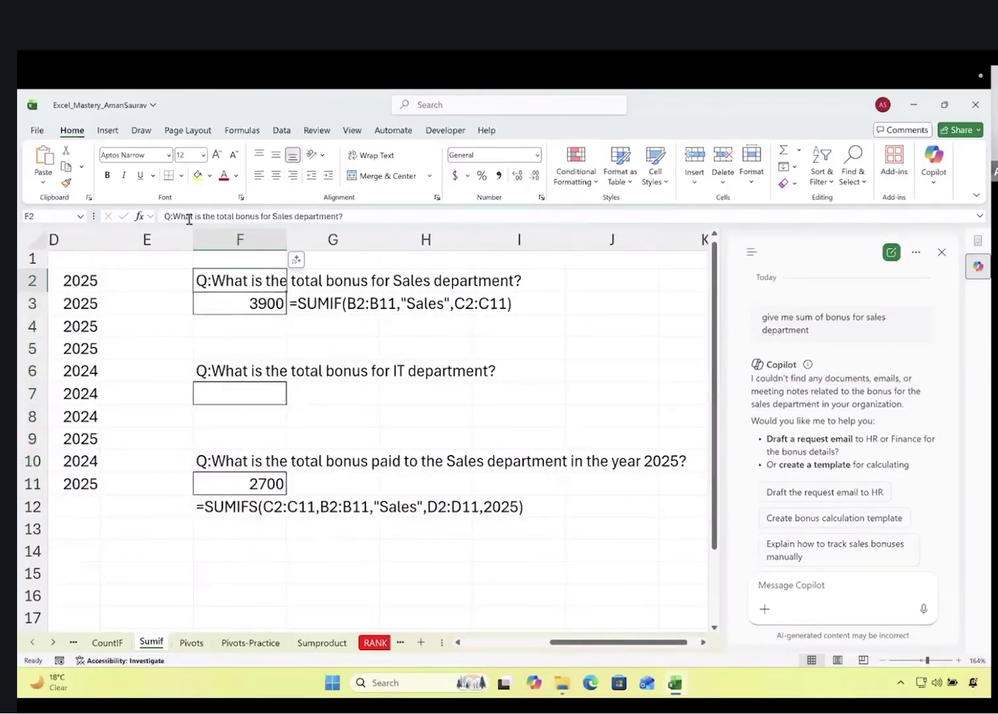
click(790, 584)
text(give eme)
key(BackSpace)
key(BackSpace)
key(BackSpace)
key(BackSpace)
text(me tfor)
key(BackSpace)
key(BackSpace)
key(BackSpace)
key(BackSpace)
text(the formula to find total bonus for "Sales" department)
key(Return)
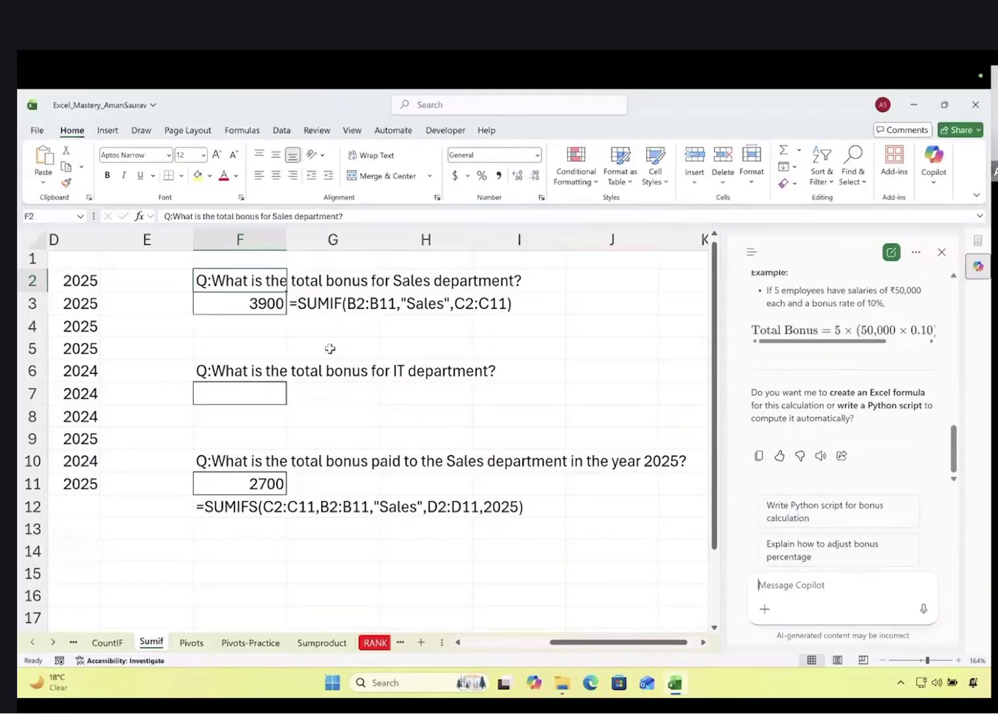
scroll(330, 348, left, 3)
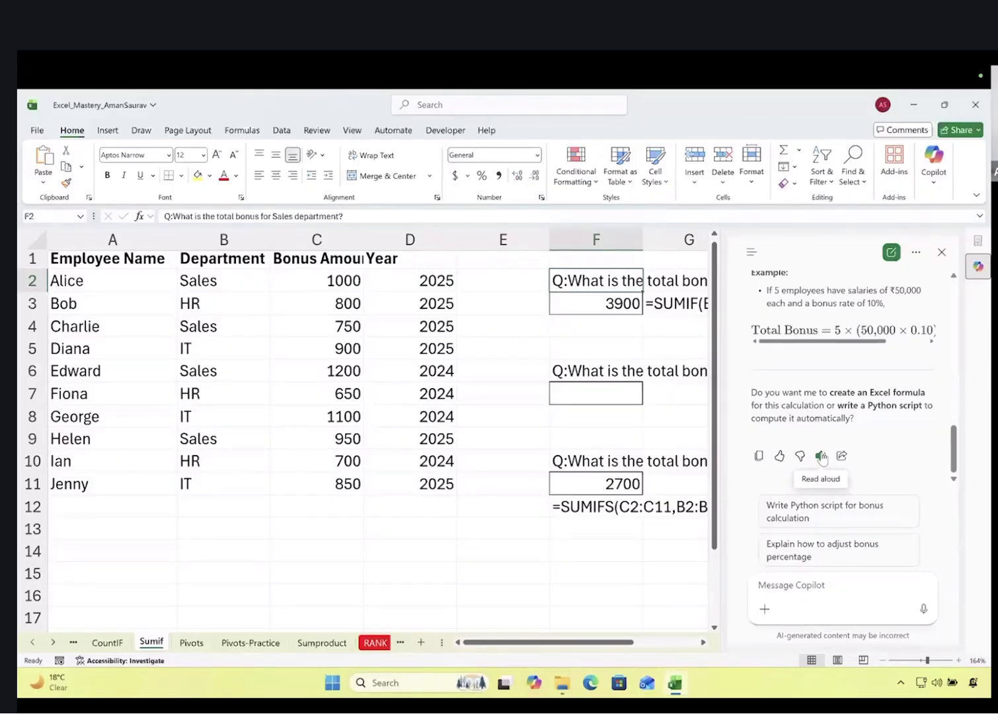
Ask Copilot 'give me vba code for printing page to pdf'
text(give me)
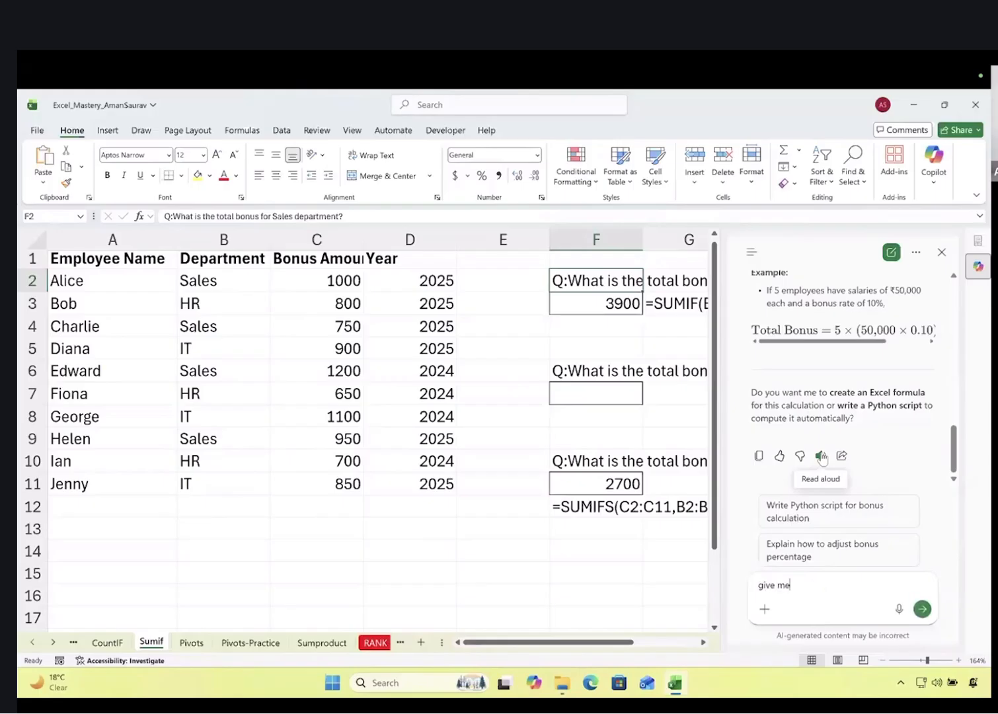
text( vba code for printing pafge to pdf)
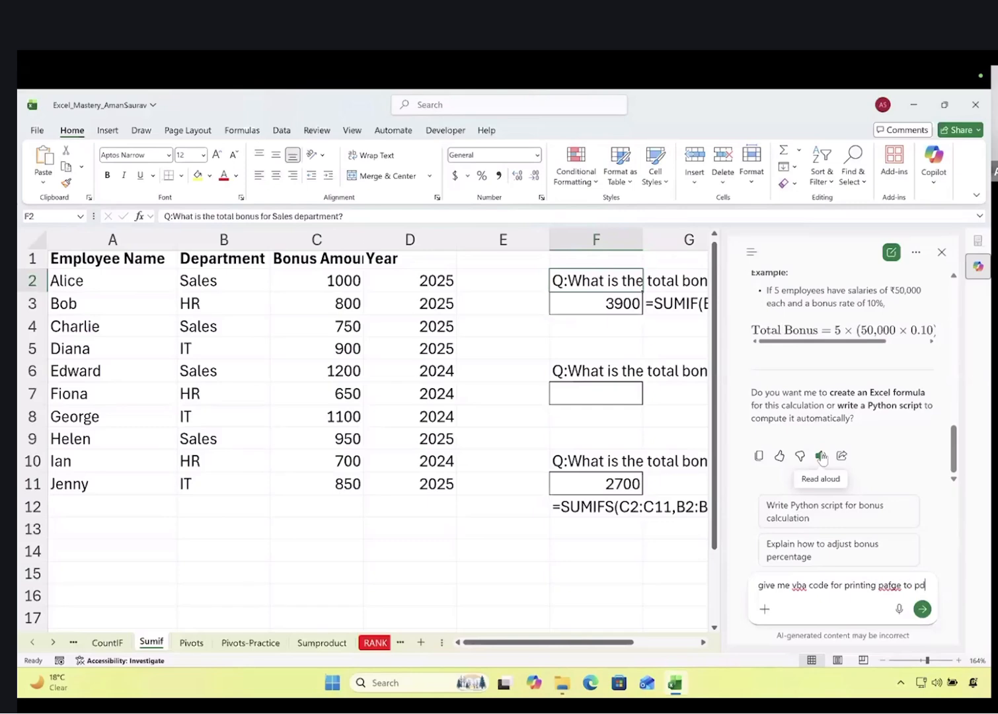
key(Return)
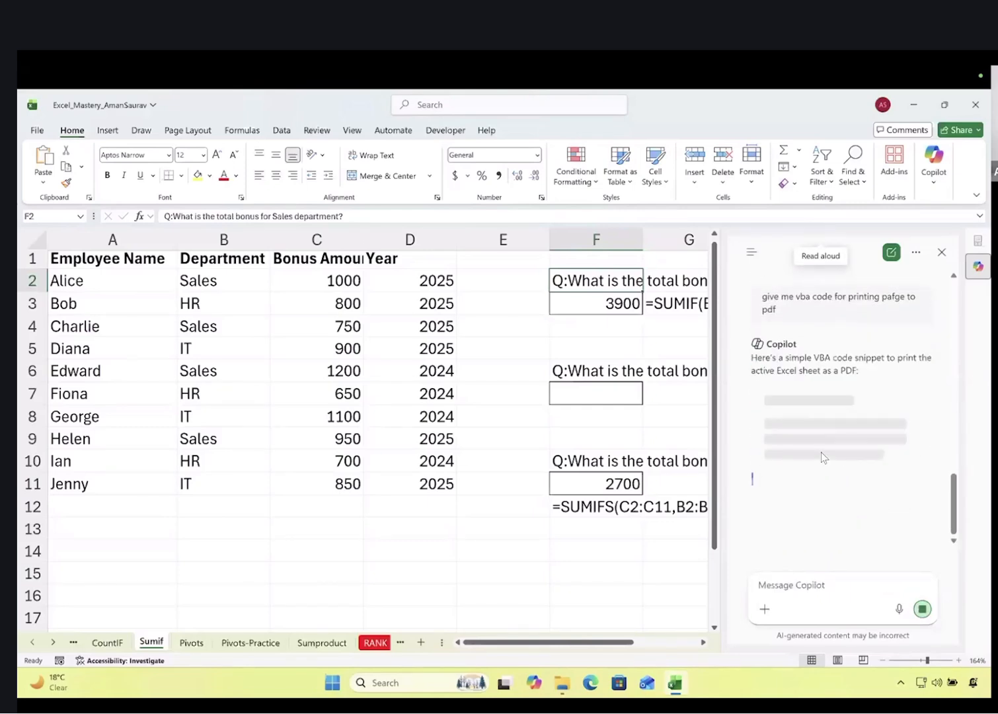
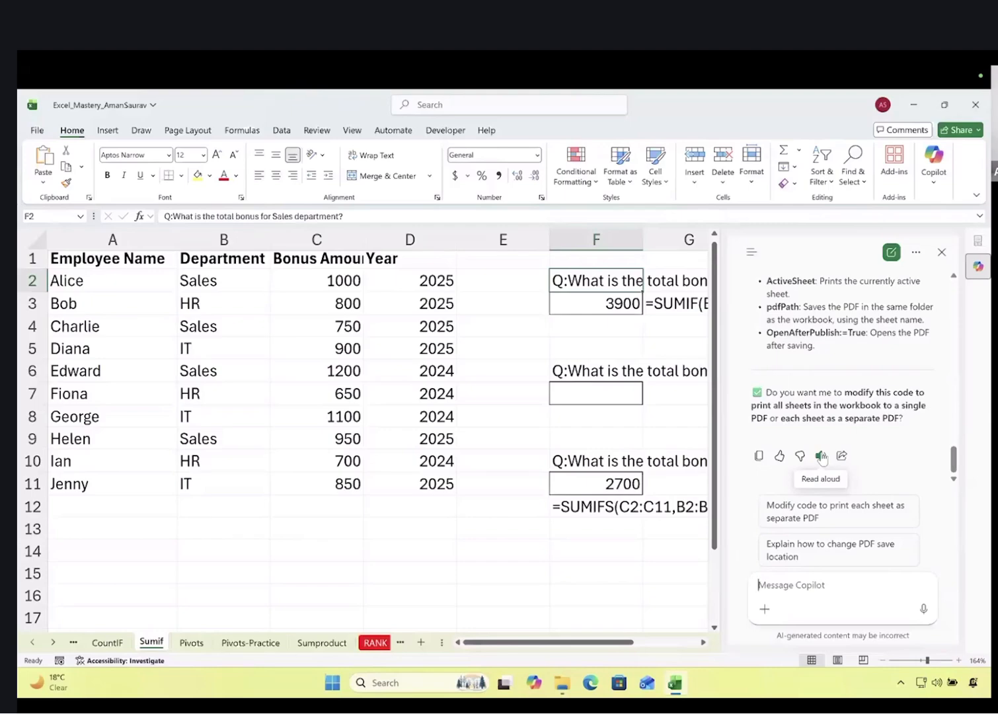
Switch to the Project_Excel_Aman Excel window showing the Department and Location slicers
key(ctrl+Left)
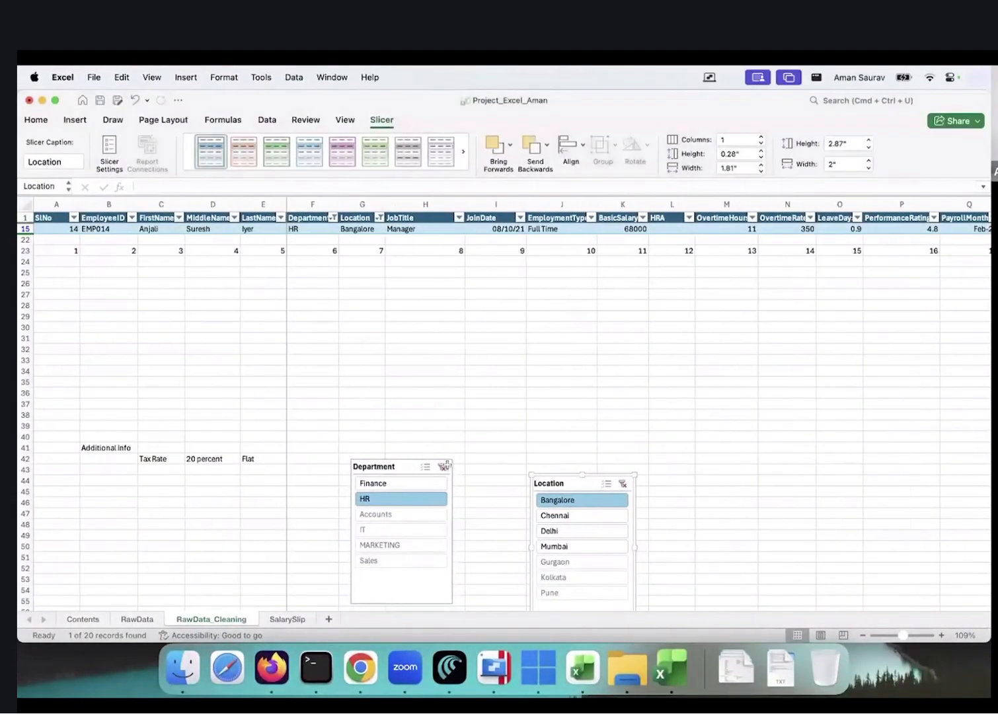
Leave the SalarySlip sheet and move to the empty new browser tab
click(287, 618)
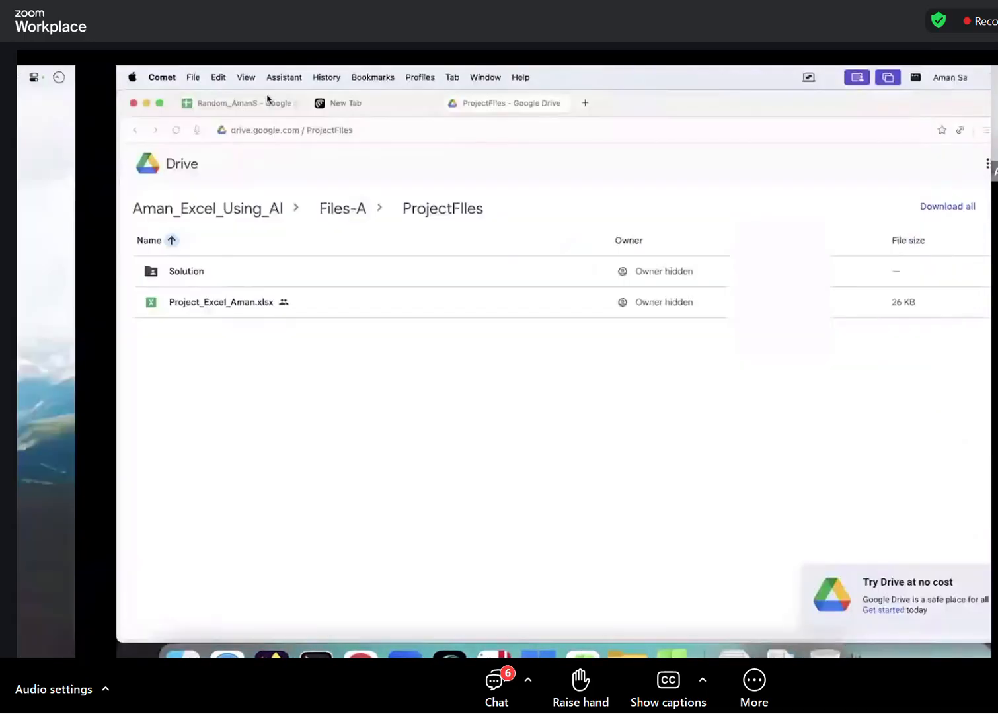
click(267, 101)
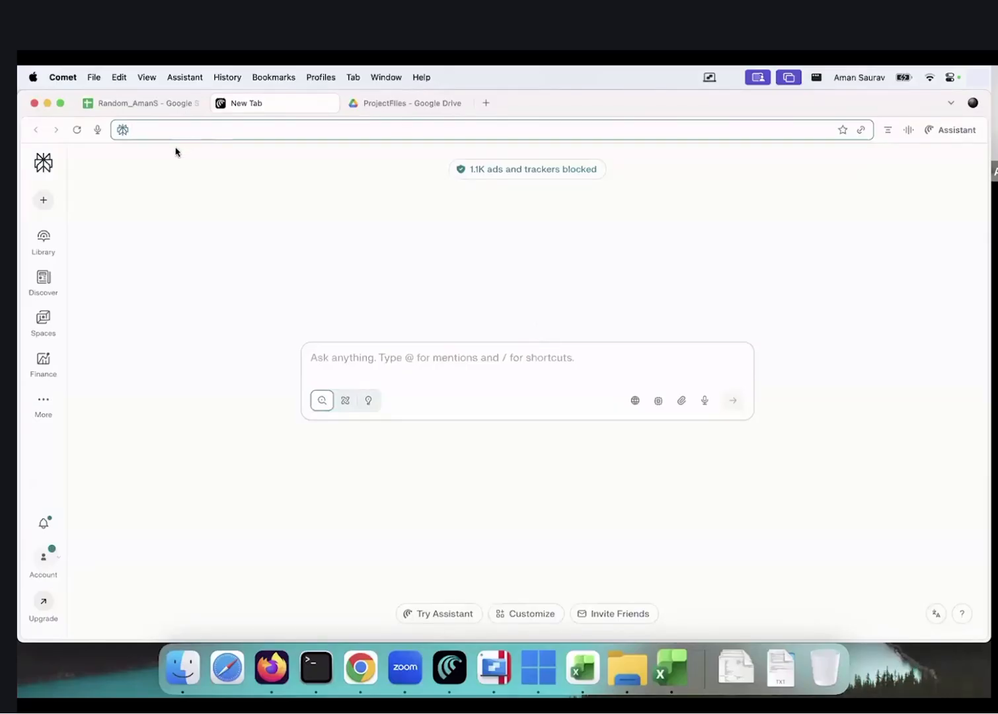
Open Sheet1 of the Random_AmanS spreadsheet and look over its FirstName and LastName columns
click(152, 104)
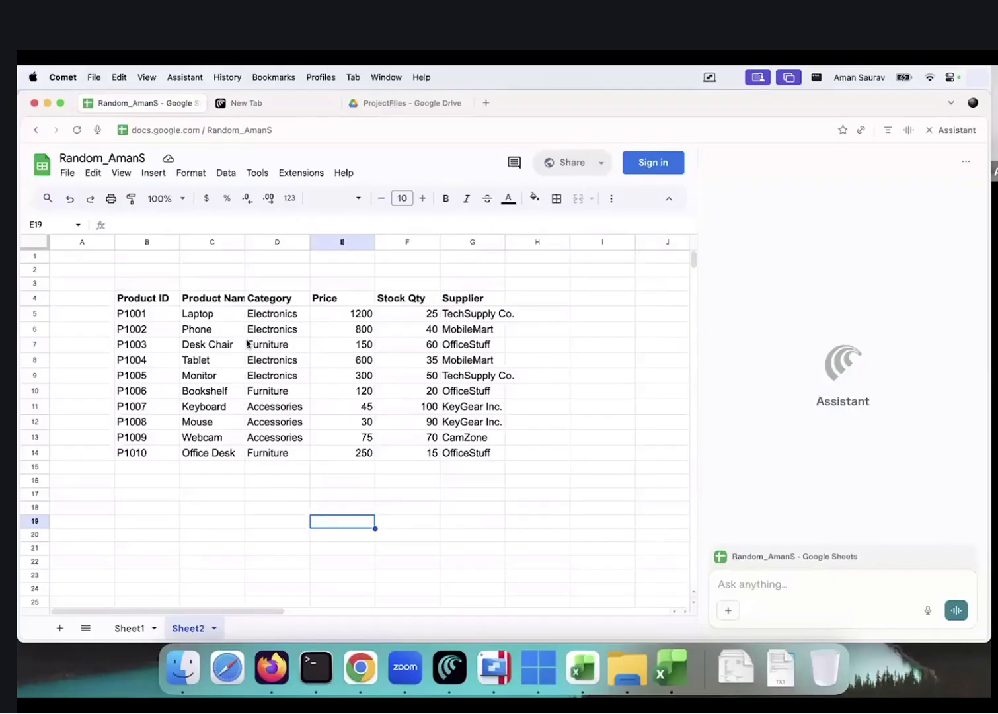
click(131, 629)
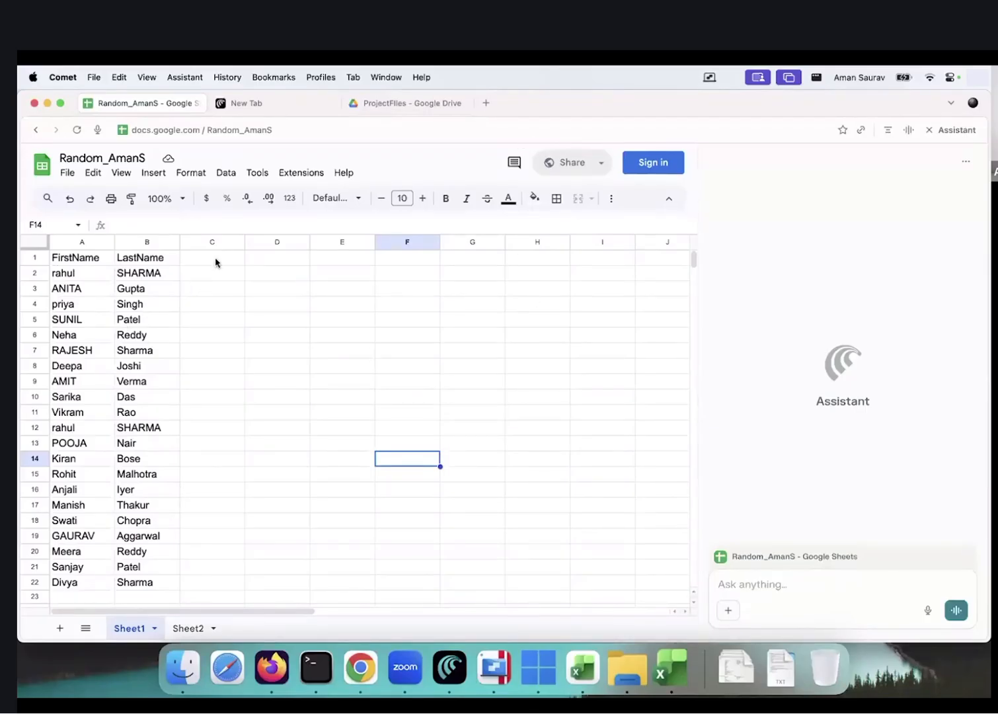
scroll(367, 387, right, 1)
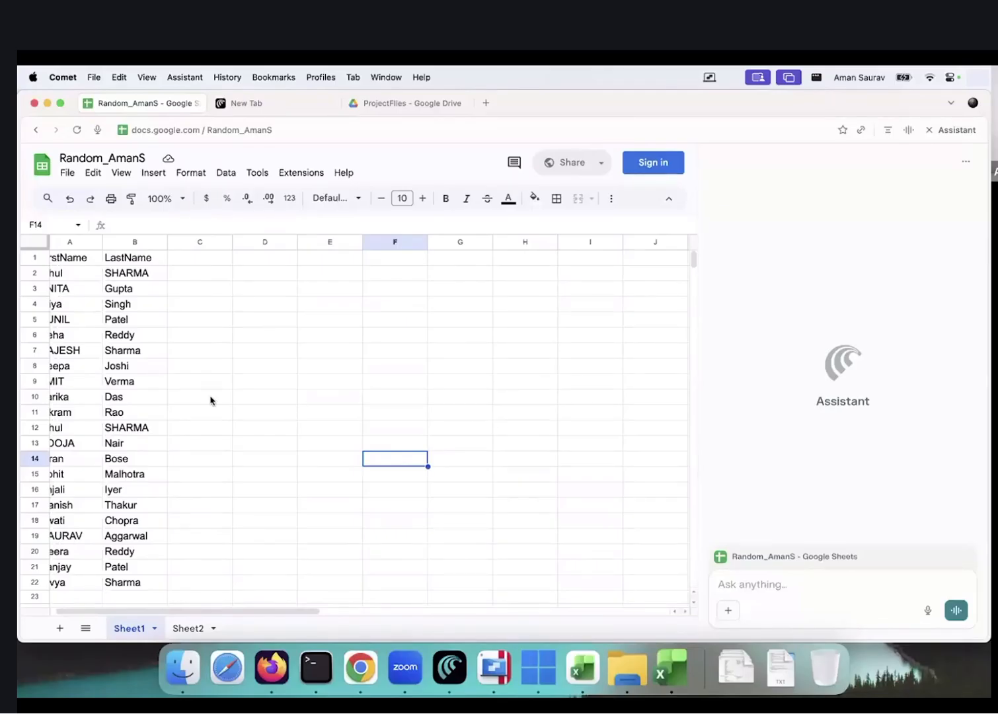
scroll(210, 401, left, 1)
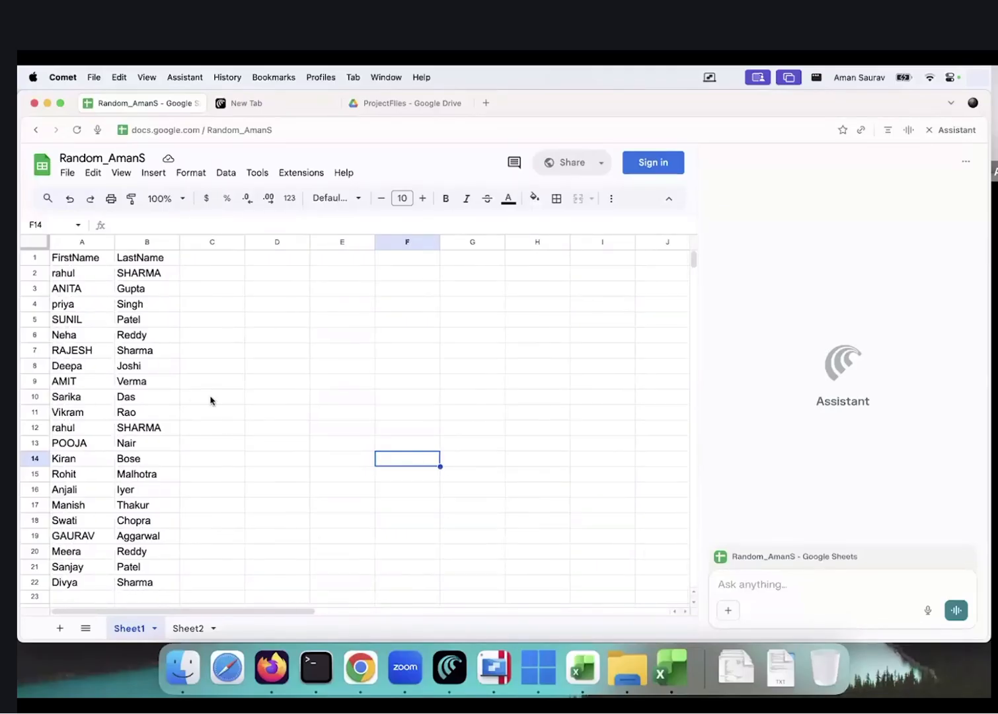
Select C2:C22 and ask the Assistant 'give me the fullname in column c, using column a anad b'
click(212, 257)
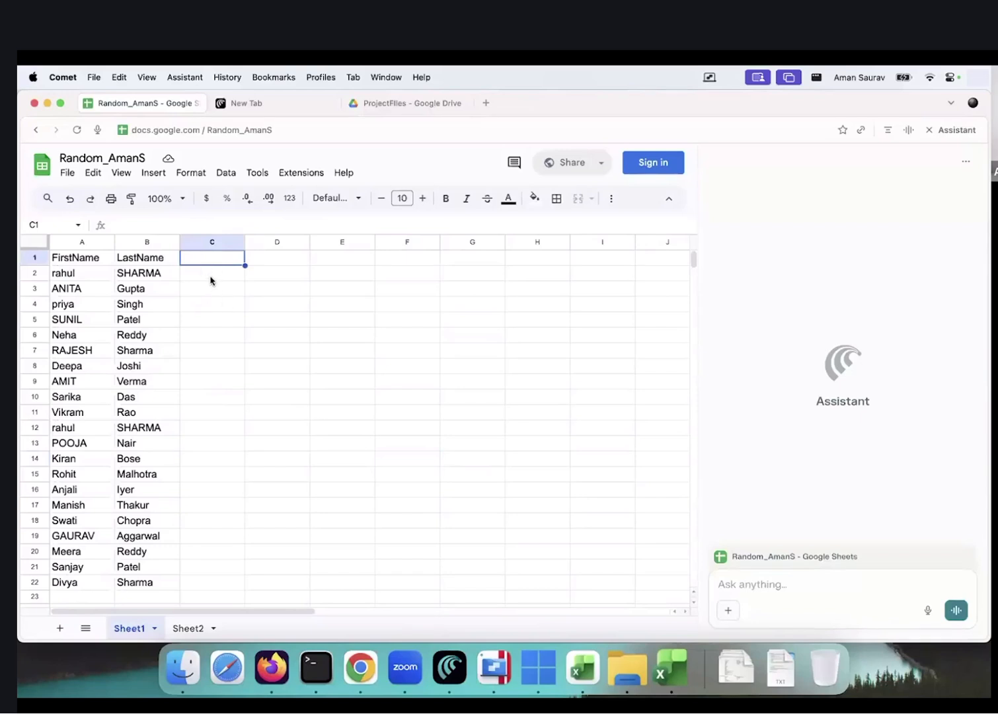
drag(211, 277, 239, 587)
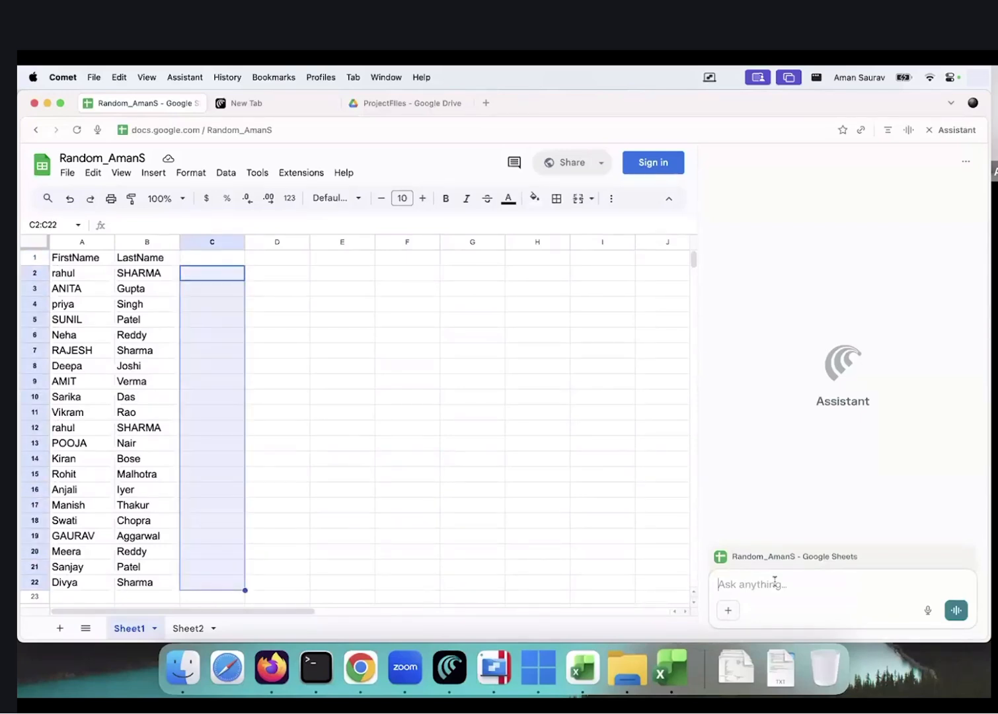
text(give me the fullname )
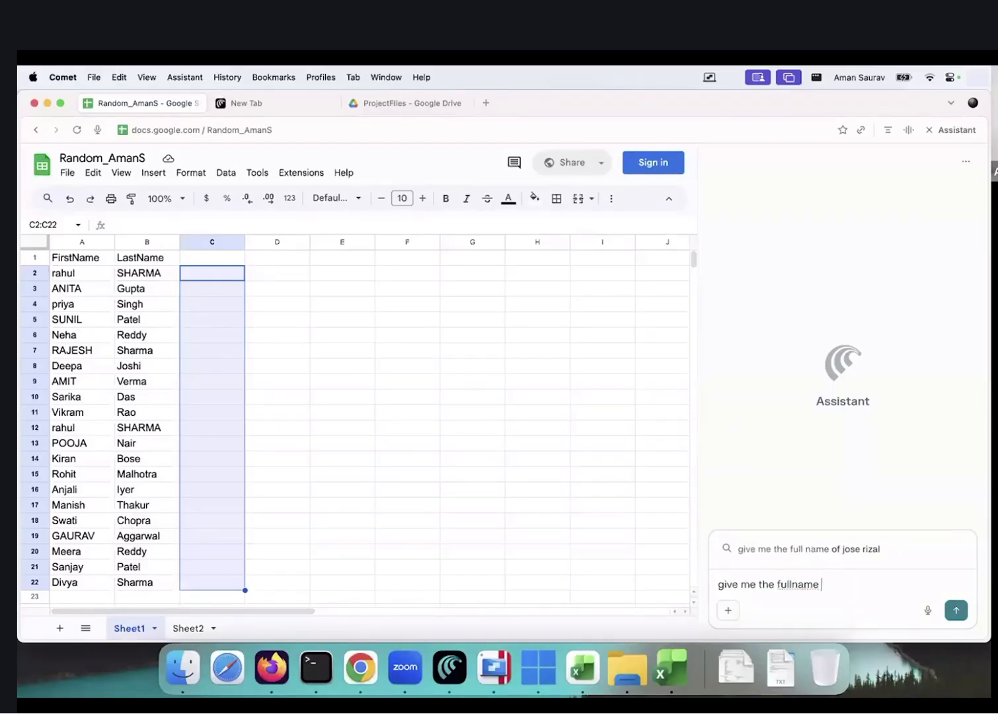
text(in colu)
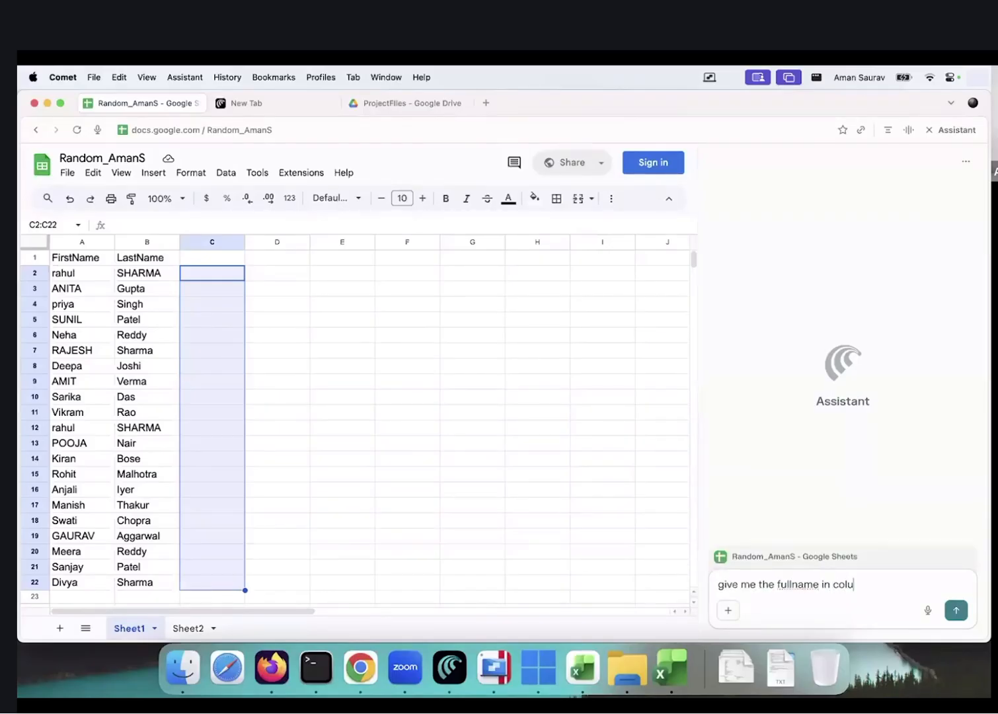
text(mn c, usin)
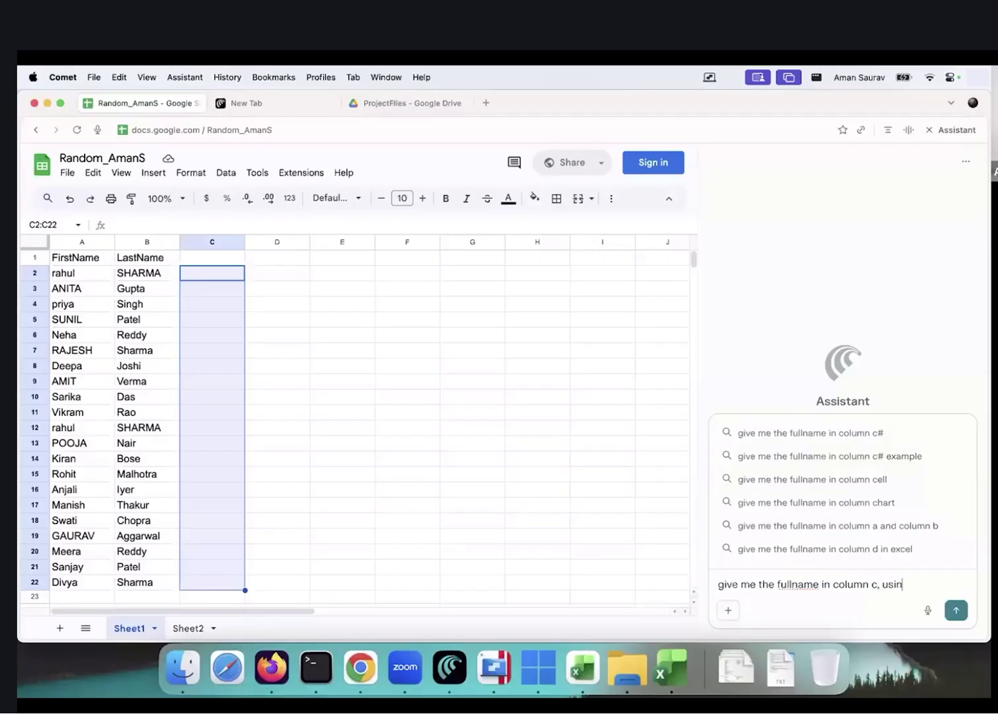
text(g column a anad b)
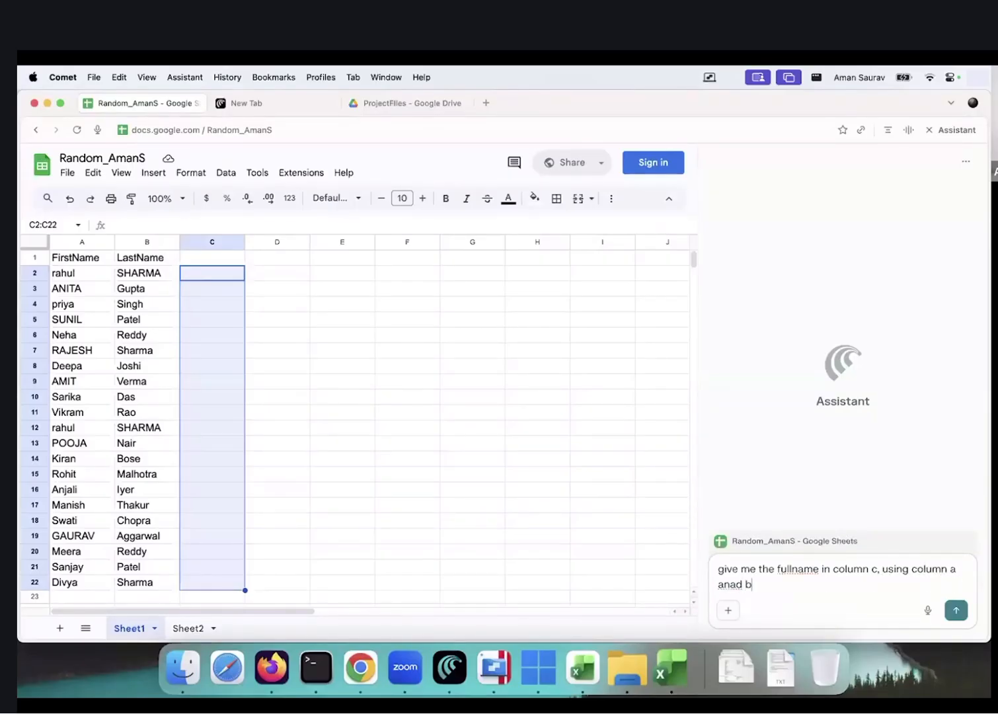
Send the prompt so the Assistant fills column C with a FullName header and 21 joined names
key(Return)
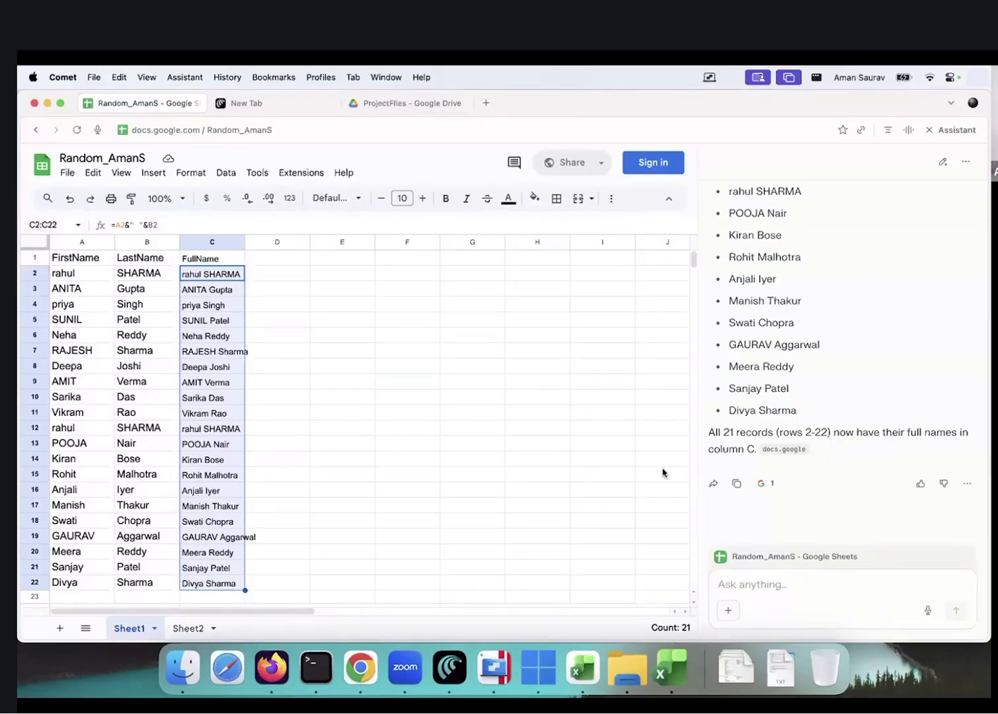
key(cmd+Tab)
Attach the project Excel workbook from Downloads to a Julius AI chat
key(super+Tab)
key(super+Tab)
key(super+Tab)
key(super+Tab)
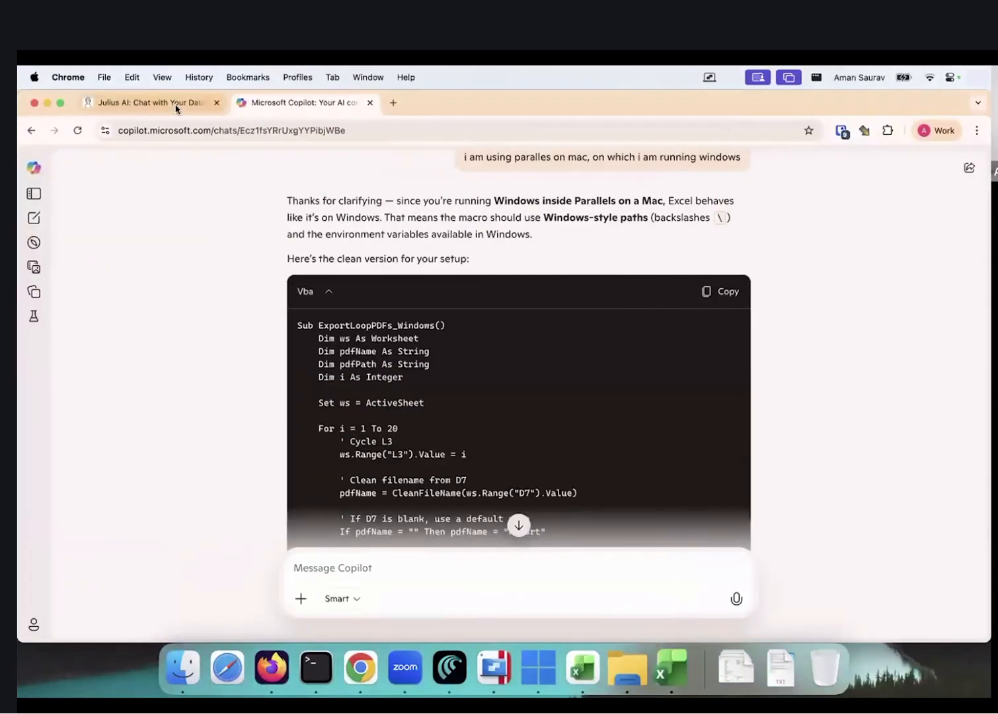
click(177, 106)
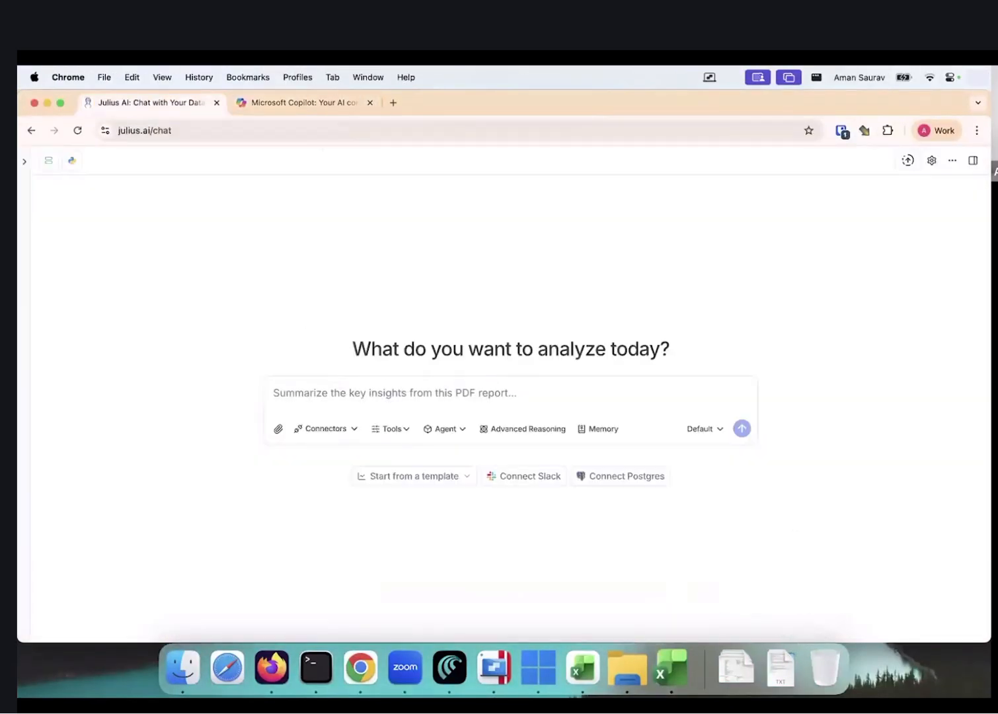
click(736, 667)
drag(739, 620, 370, 398)
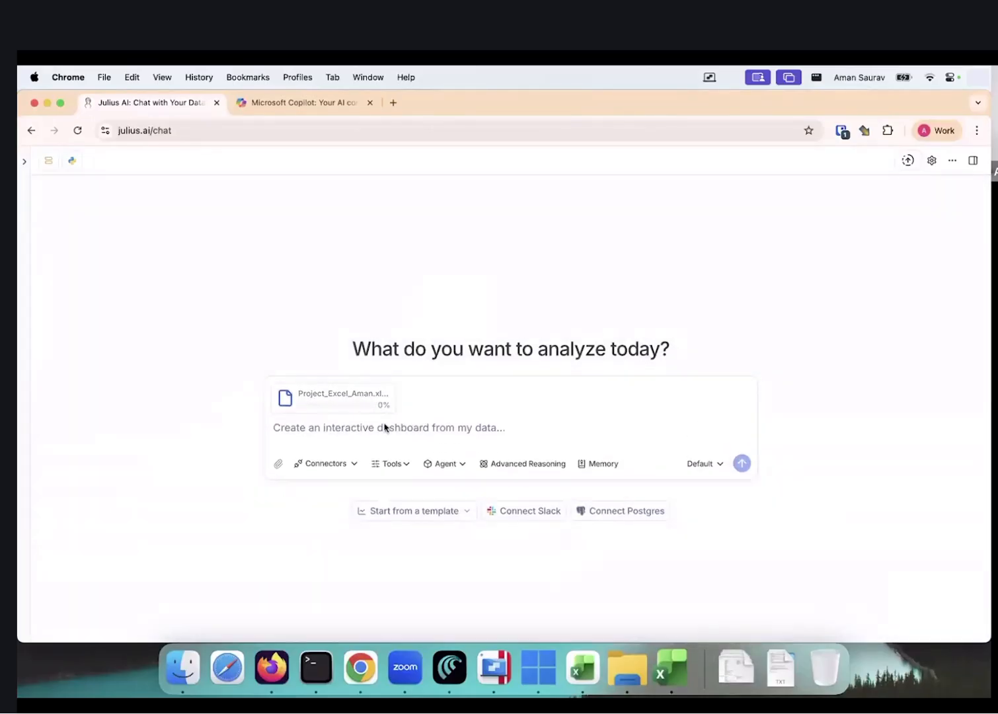
Begin the Julius question with 'from the' and bring the Excel workbook forward
click(338, 436)
text(from the)
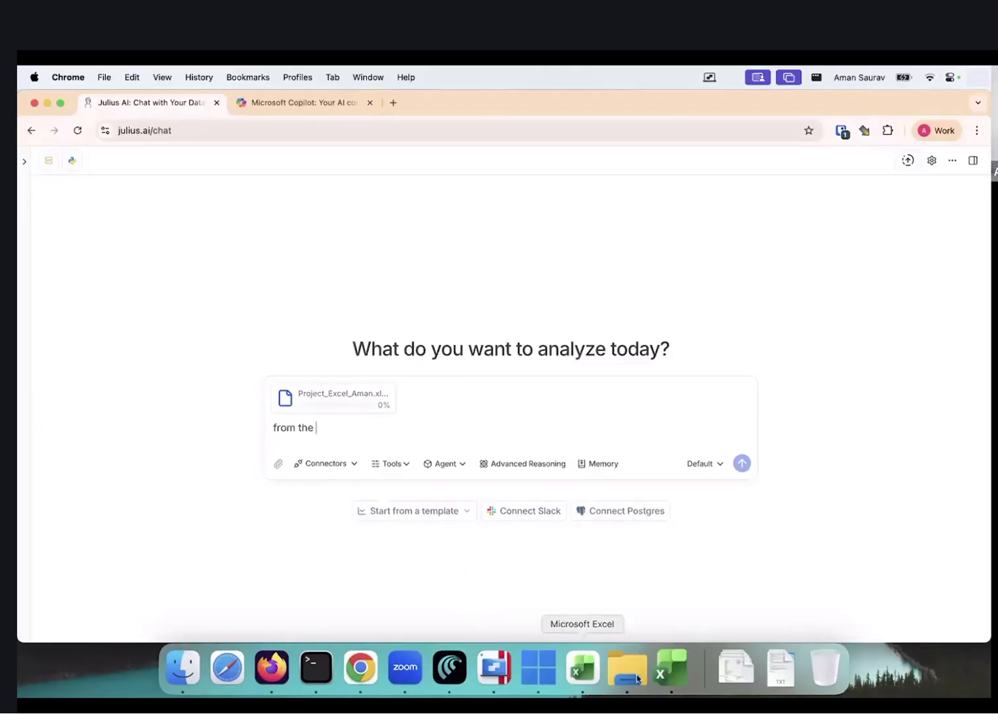
click(670, 668)
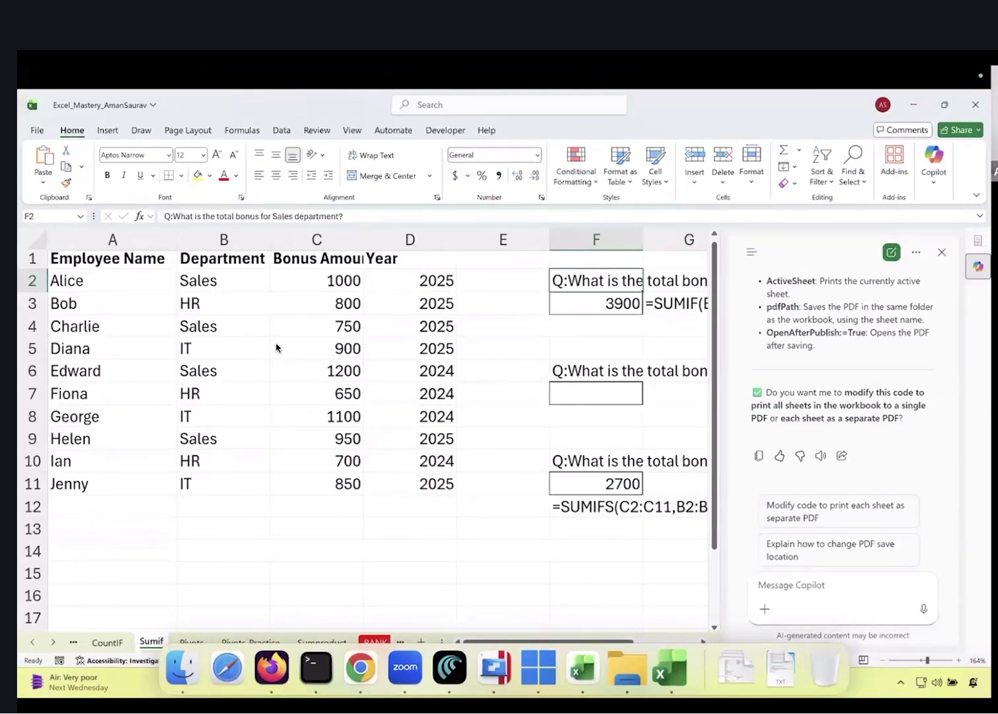
Ask Julius 'from the raw data cleaning sheet, give me number of poeple in HR'
key(super+Tab)
key(super+Tab)
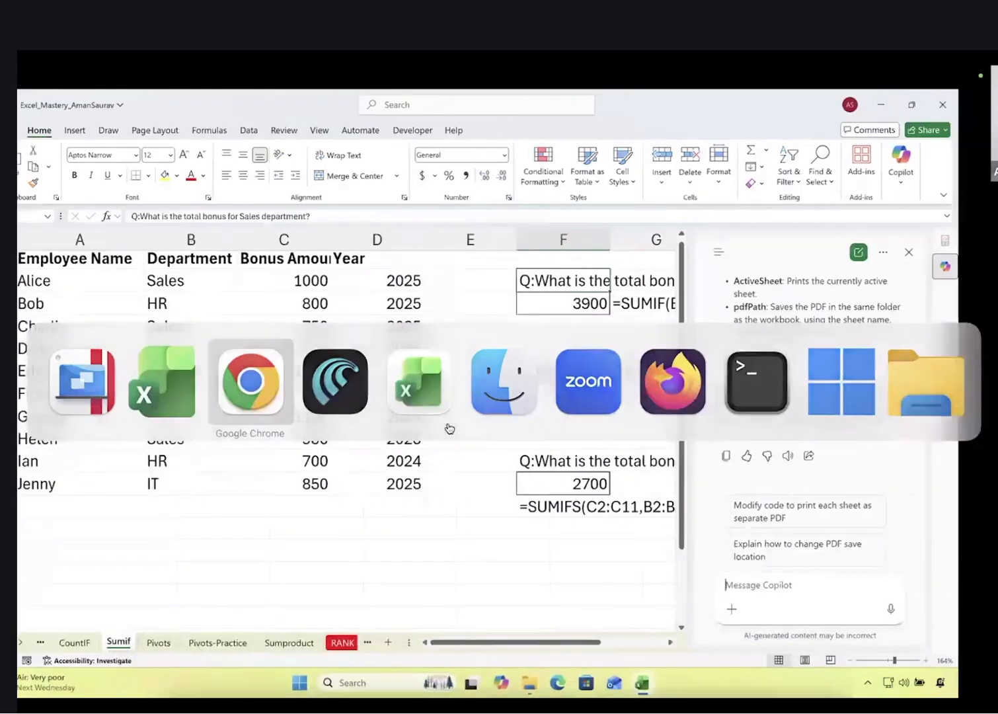
text(raw data cleaning sheet, give me number of poeple in HR)
key(Return)
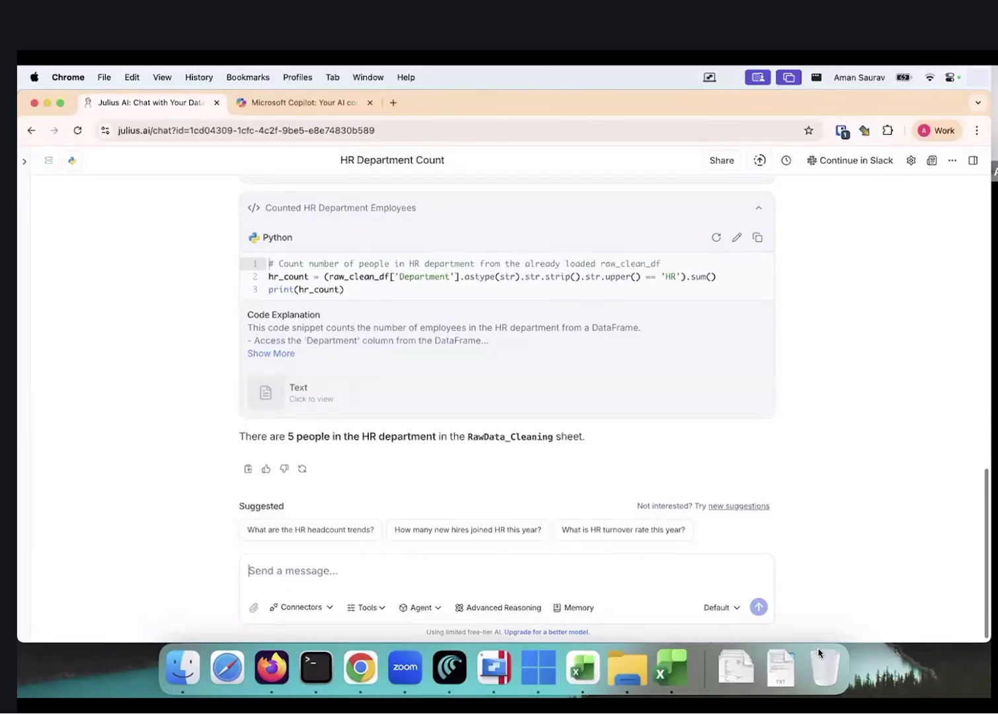
Highlight Julius's answer that the RawData_Cleaning sheet has 5 people in HR
drag(268, 440, 360, 449)
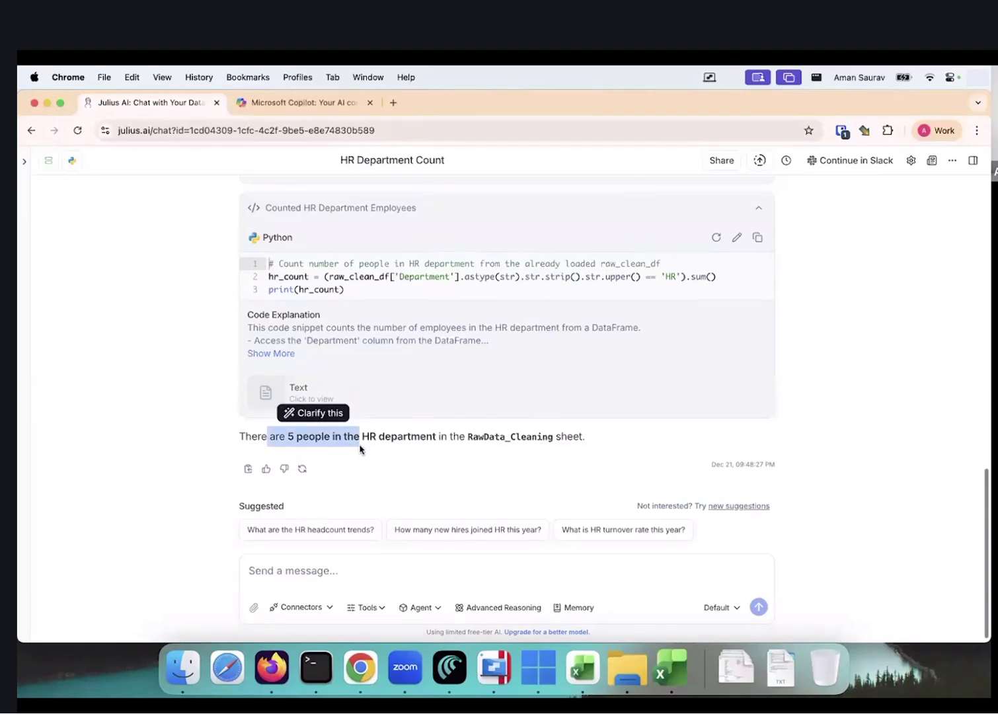
mouse_move(27, 162)
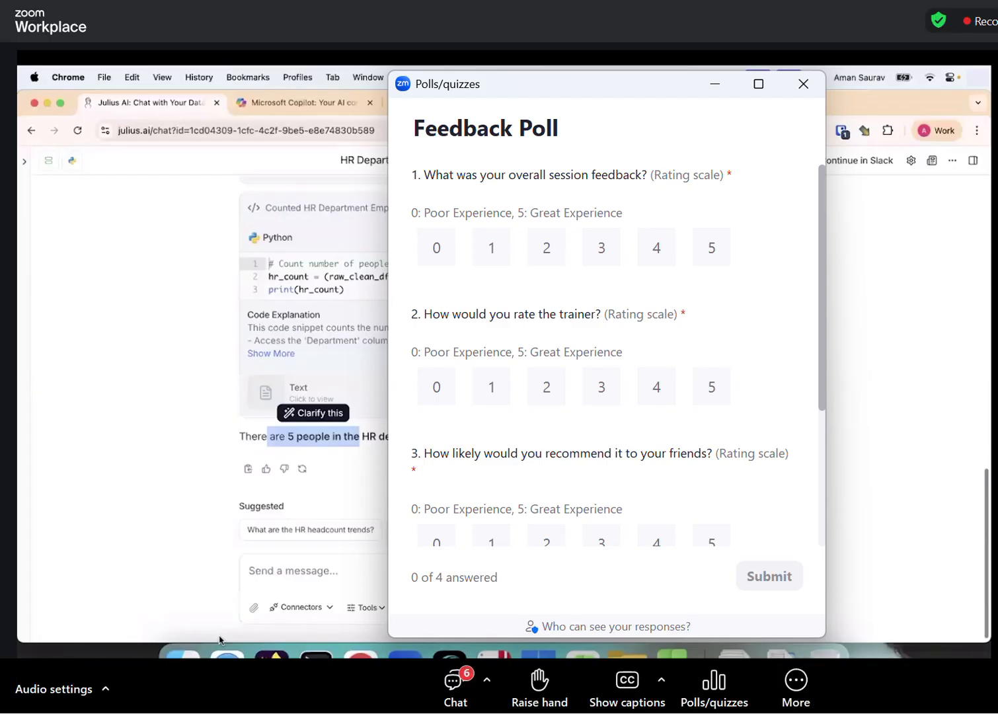
Rate the session, the trainer and the recommendation question 5 each in the Zoom poll
click(713, 248)
click(711, 388)
click(721, 543)
scroll(726, 535, down, 3)
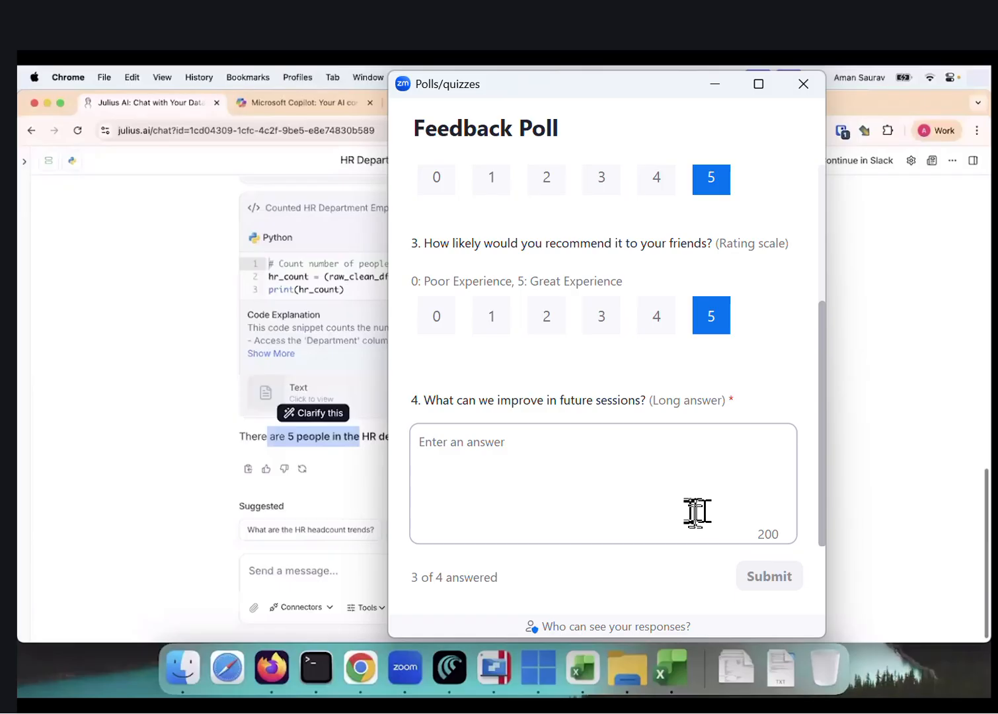
Answer the improvement question with 'wonder', submit the poll, and close the Downloads window
click(457, 455)
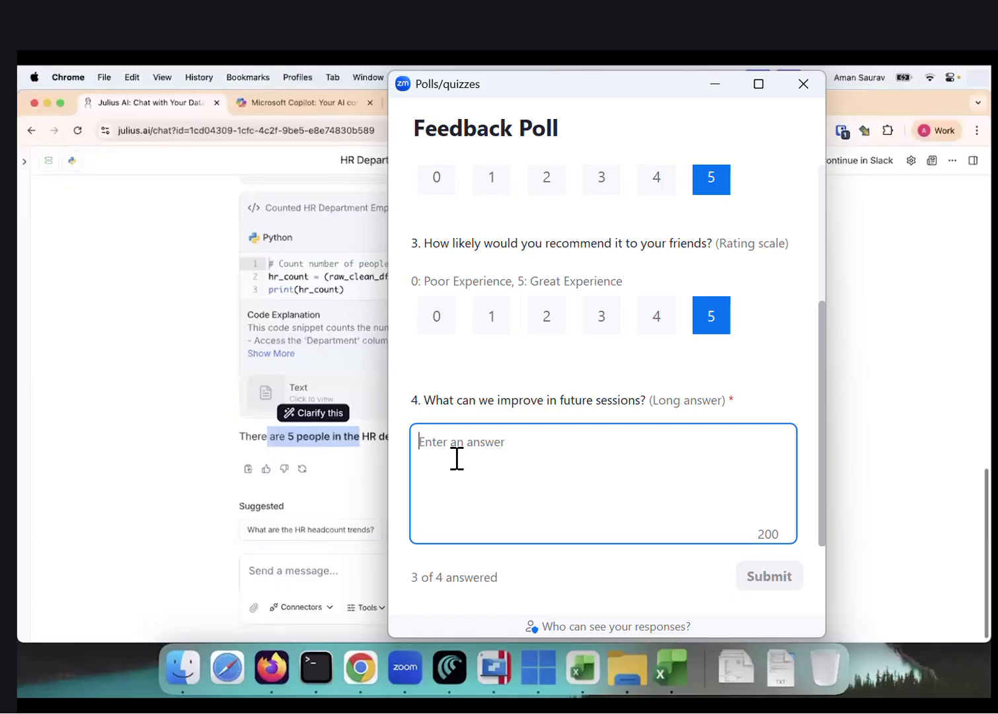
text(won)
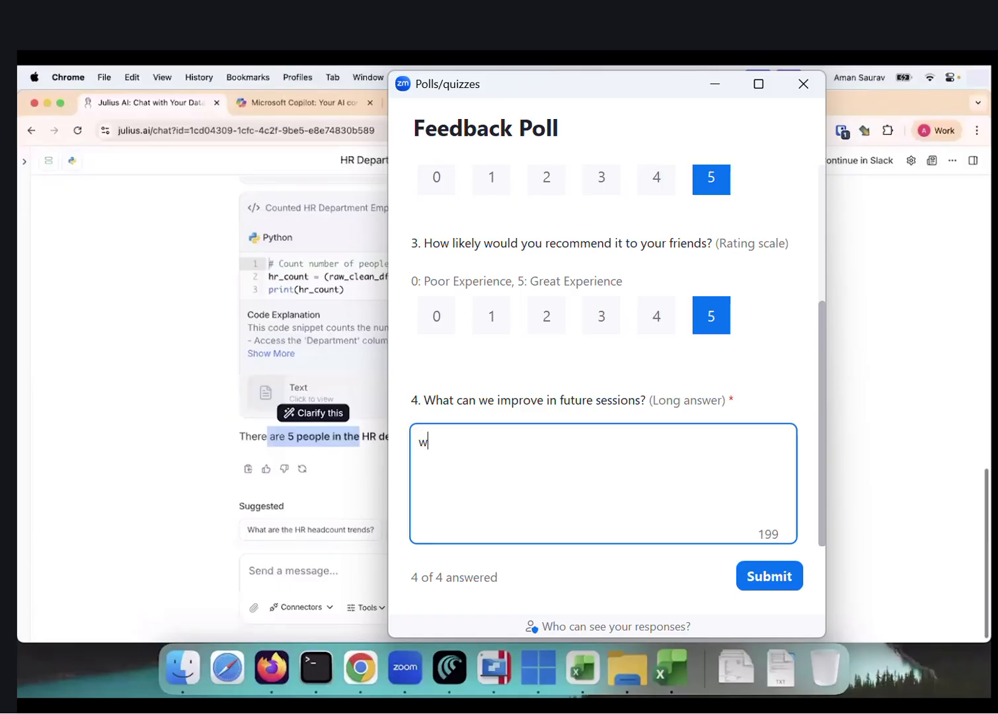
click(198, 657)
text(der)
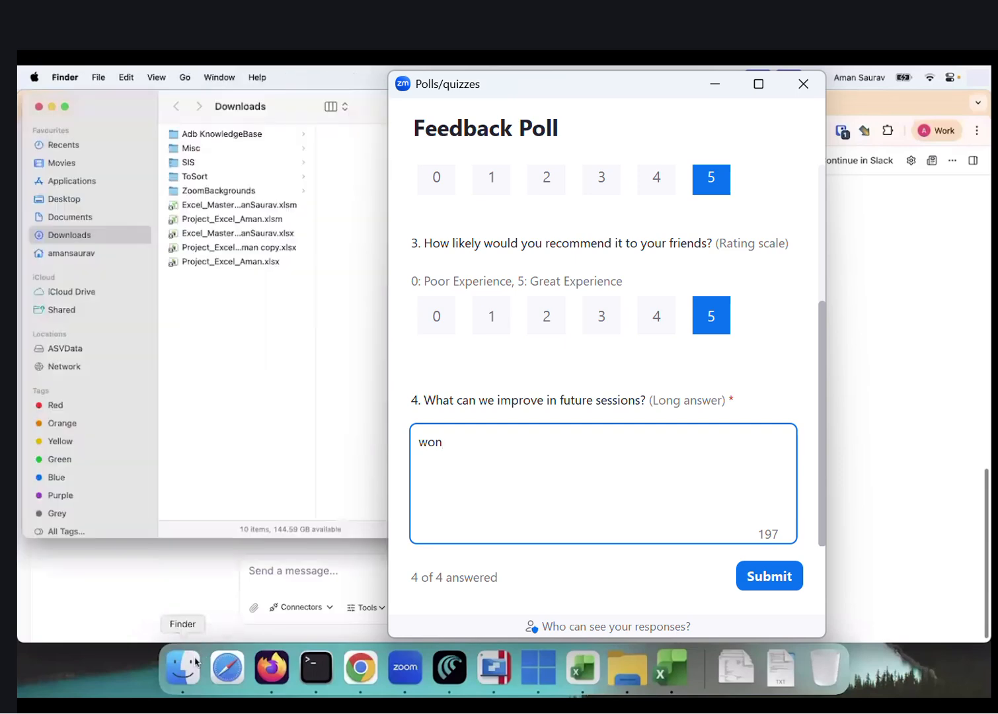
click(767, 580)
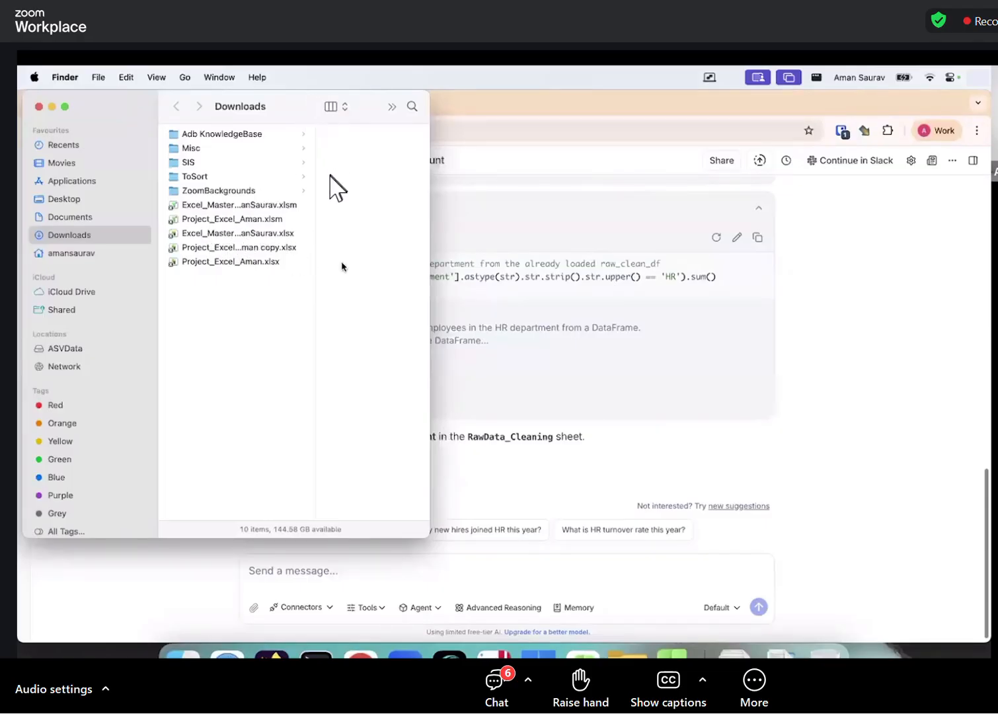
click(39, 106)
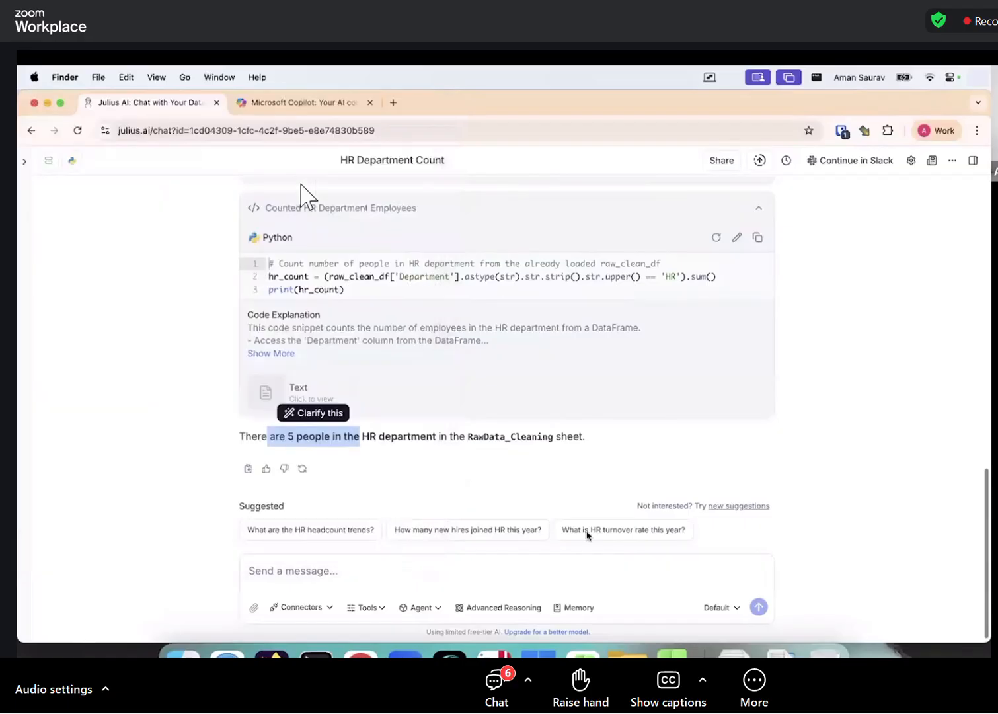
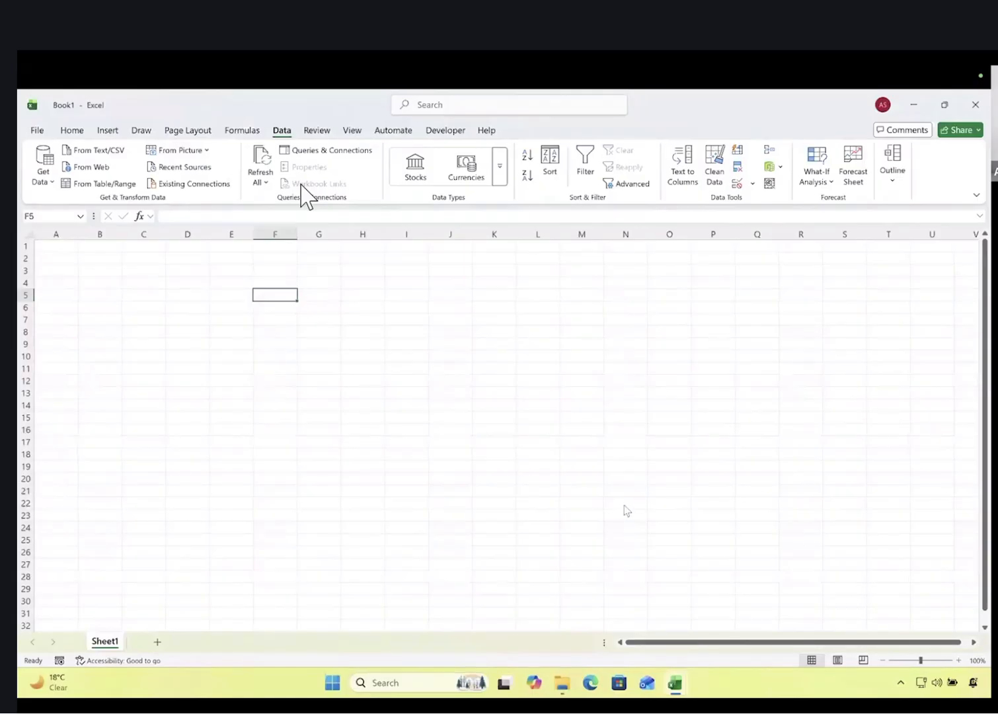
click(456, 372)
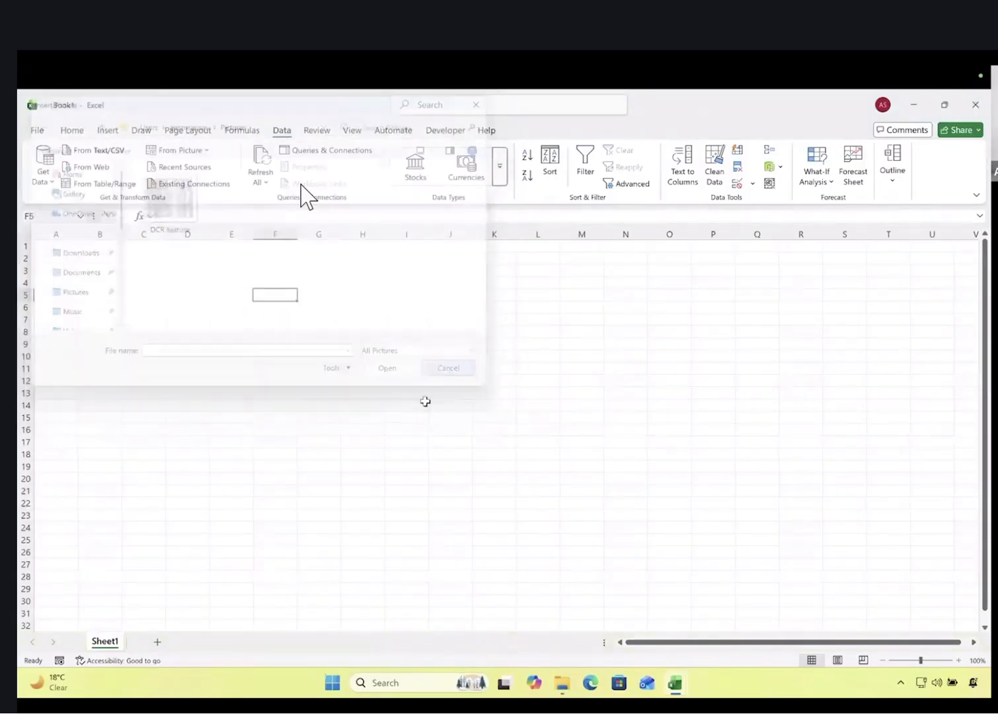
key(ctrl+Right)
key(ctrl+Right)
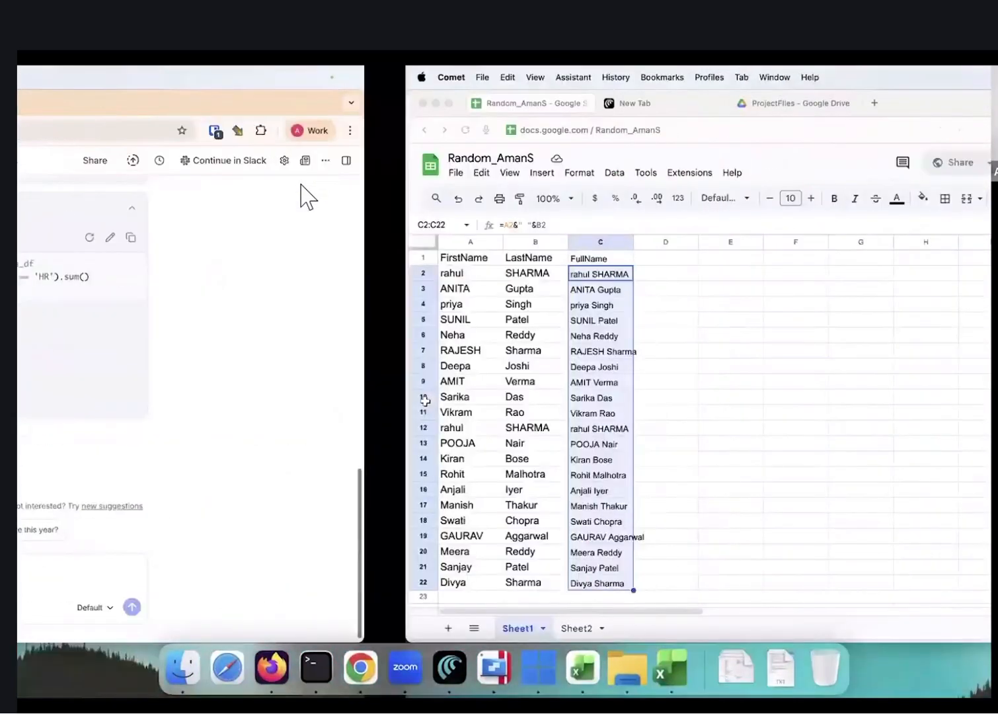
key(ctrl+Left)
key(ctrl+Left)
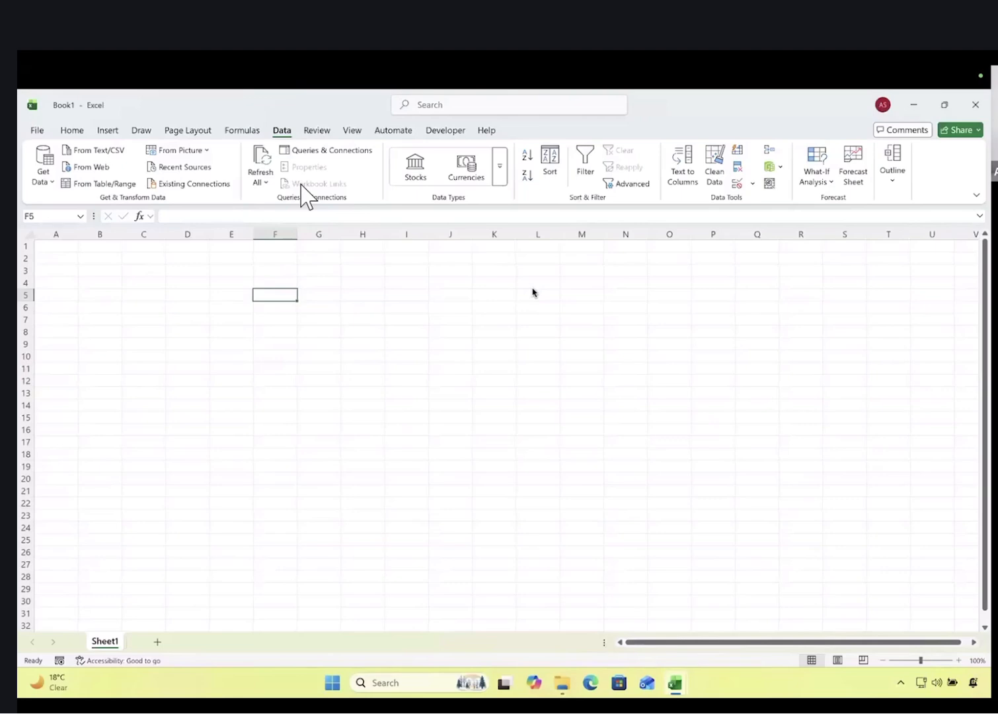
Enter the numbers 1, 2, 3 and 4 in cells F6 through F9
click(255, 307)
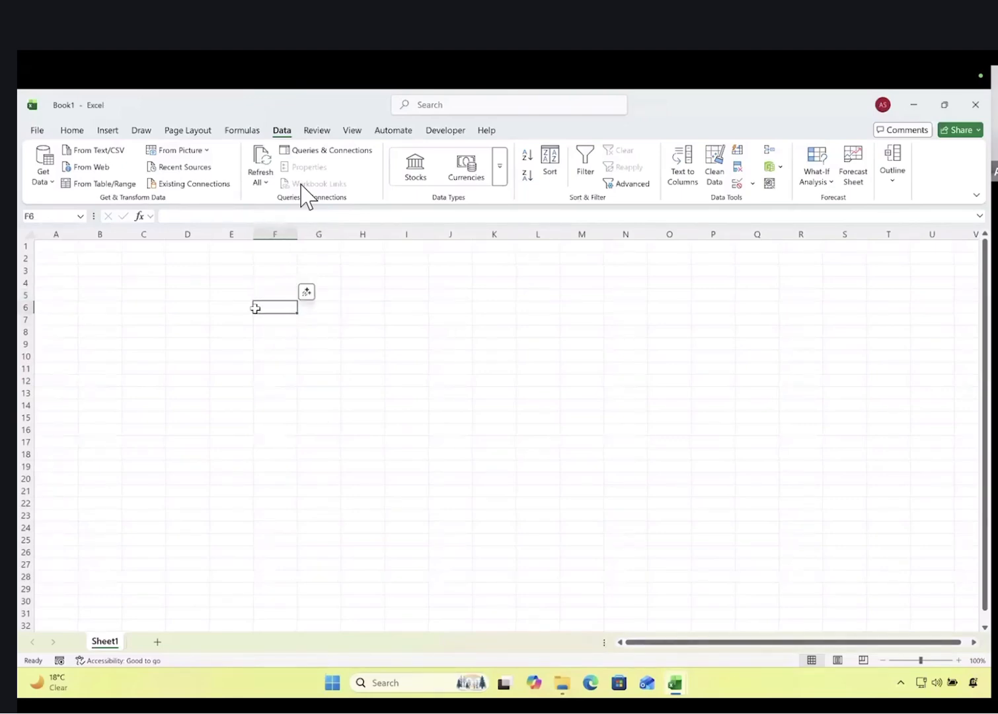
text(1)
key(Return)
text(2)
key(Return)
text(3)
key(Return)
key(Return)
key(Up)
text(4)
key(Tab)
key(Up)
key(Up)
key(Up)
Put the formula =F6 in G6, select G6:G9, and take Excel out of full screen
text(=)
click(255, 308)
key(ctrl+Return)
key(shift+Down)
key(shift+Down)
key(shift+Down)
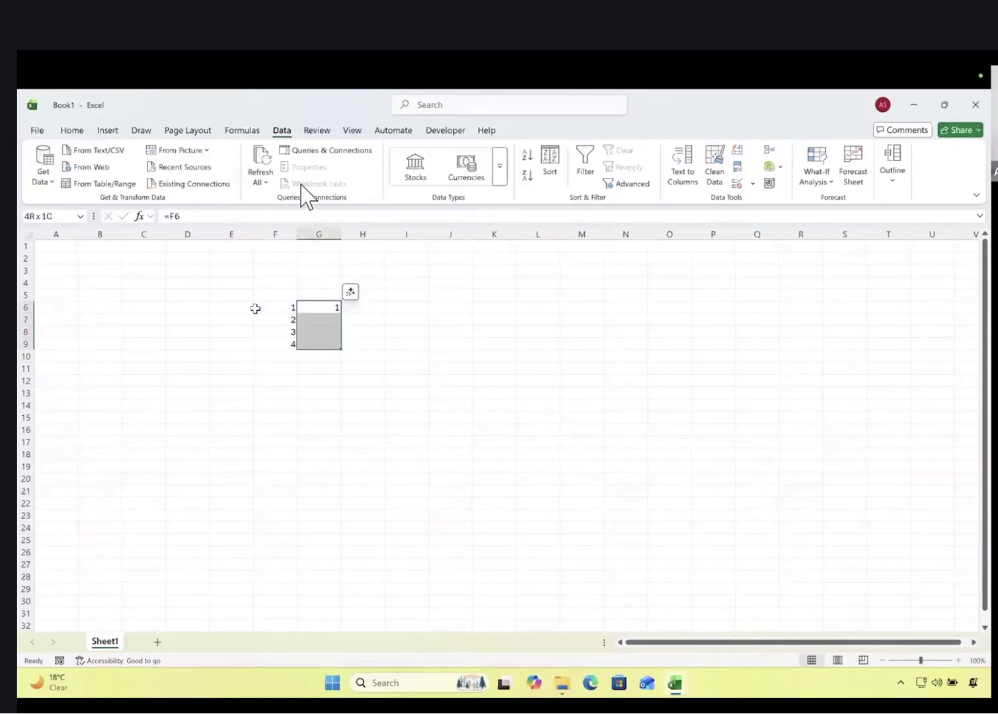
key(super+Down)
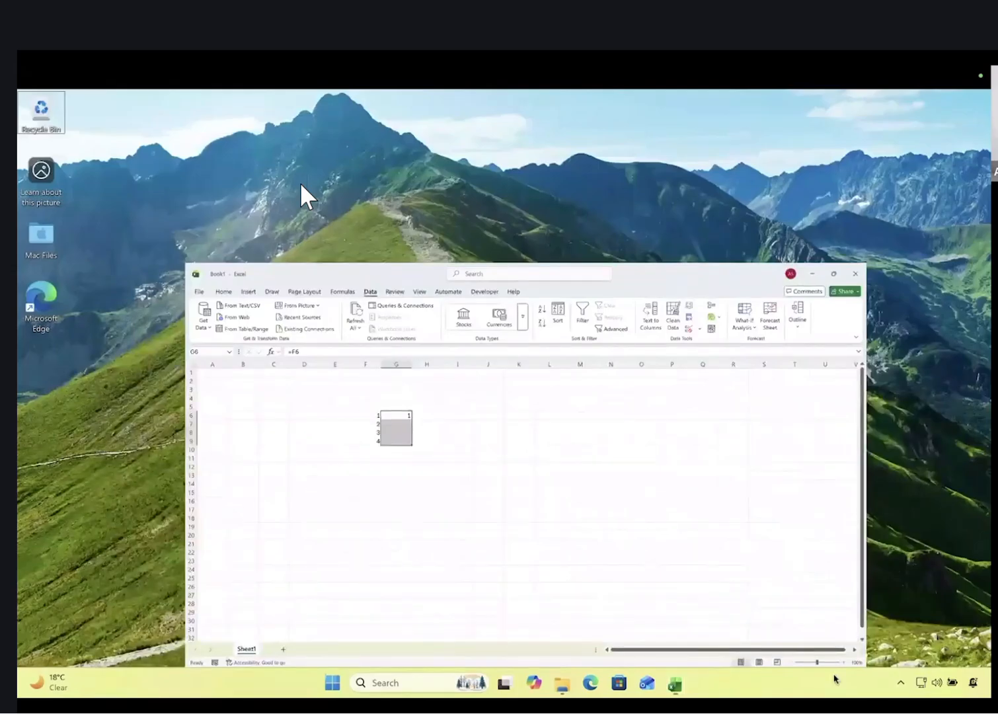
Minimize Excel and bring the Book1 workbook back to the front
key(super+Down)
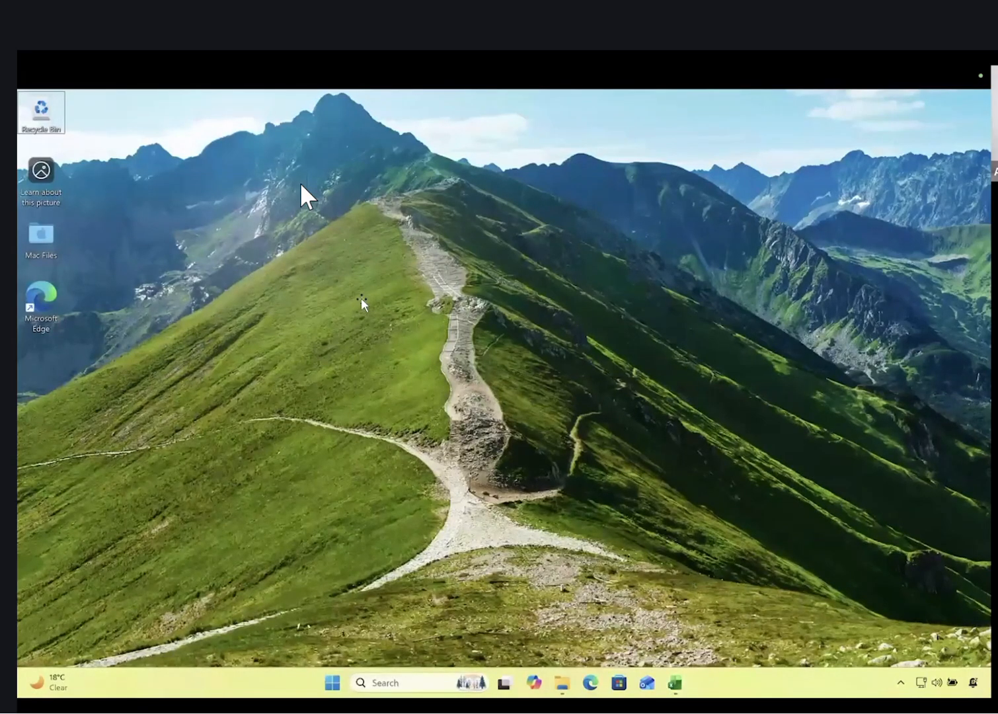
key(super+6)
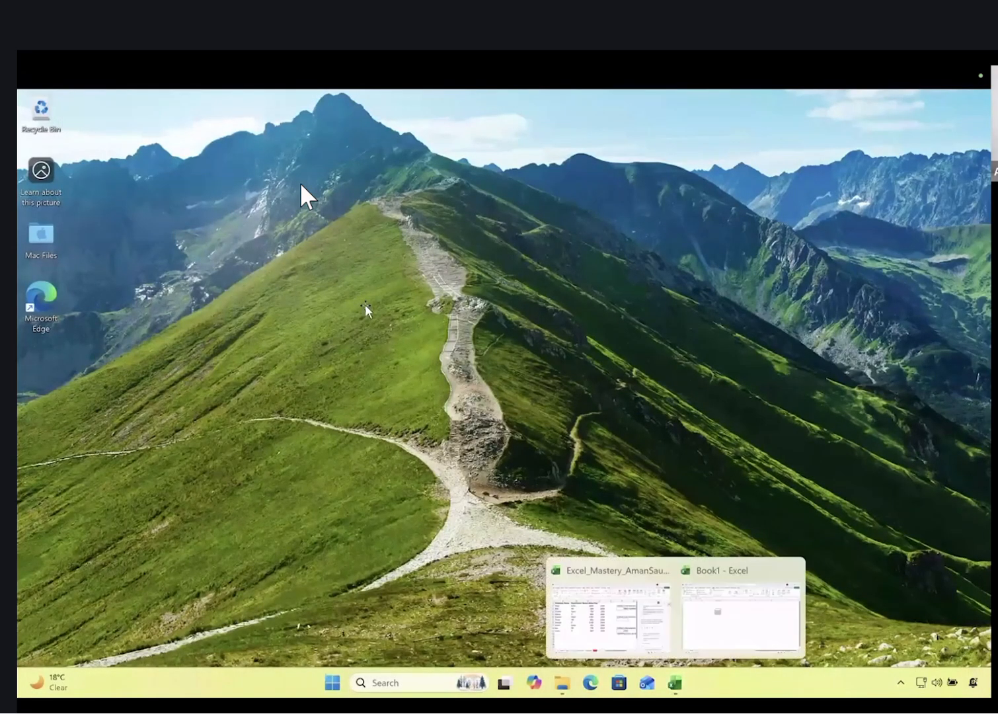
key(super+6)
Fill H6 and G6 down to row 9 so G6:G9 hold =F6 through =F9
drag(381, 312, 338, 348)
click(320, 308)
drag(325, 304, 325, 347)
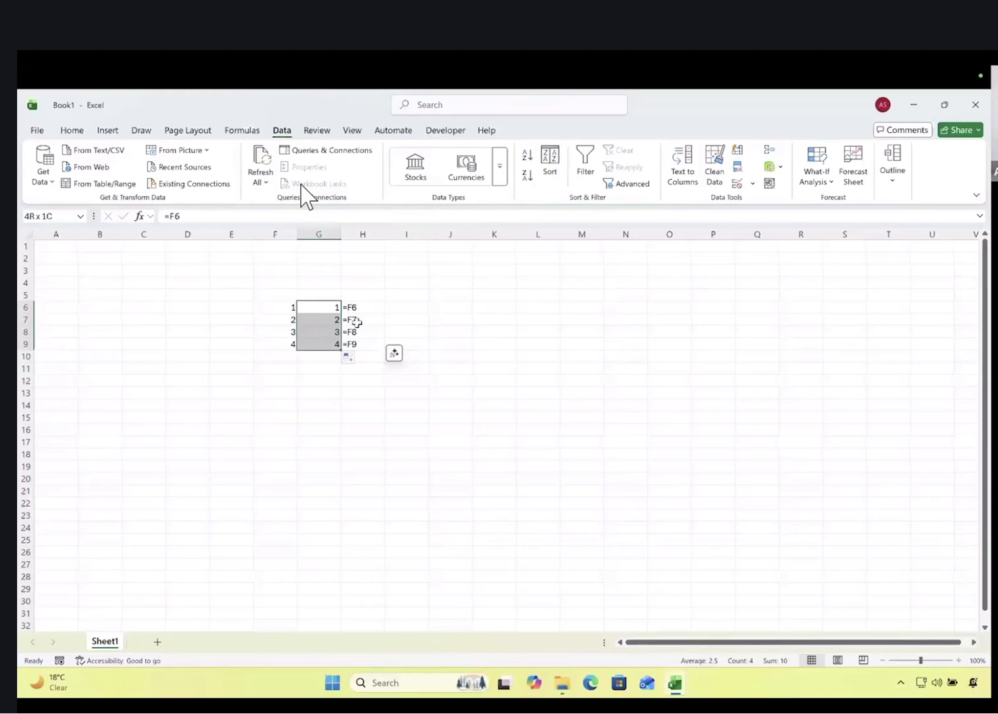
Check the formula text in H6:H9, showing the relative references =F6 through =F9
drag(360, 307, 324, 356)
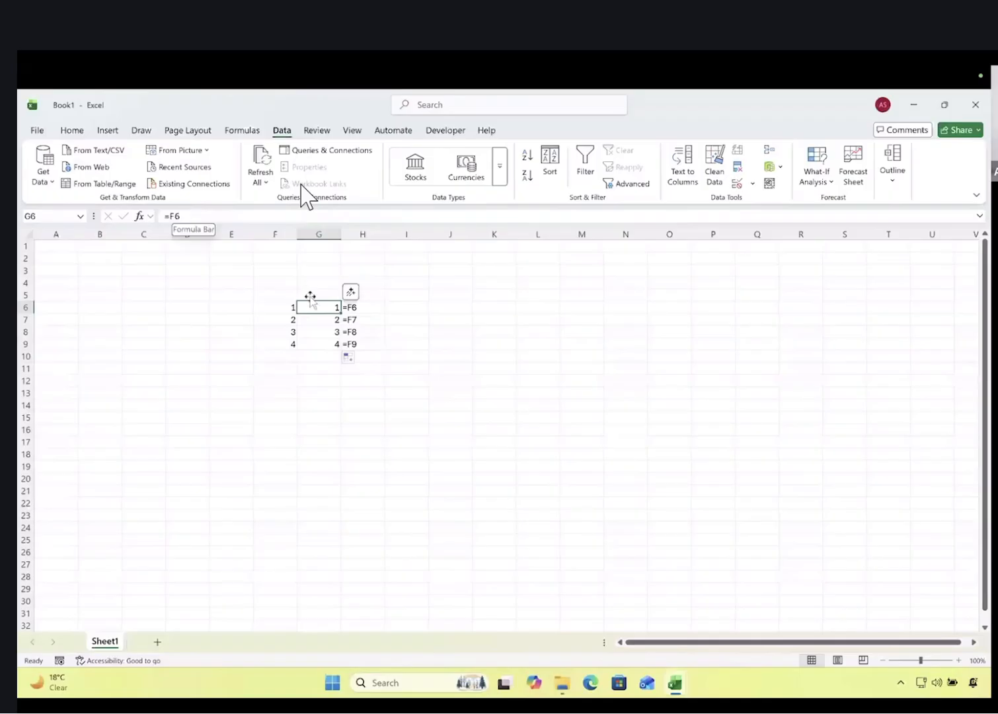
click(360, 320)
click(363, 332)
click(363, 344)
Change G6 to the absolute reference =$F$6, fill it down to G9, then switch to the desktop
click(321, 305)
text(=F6)
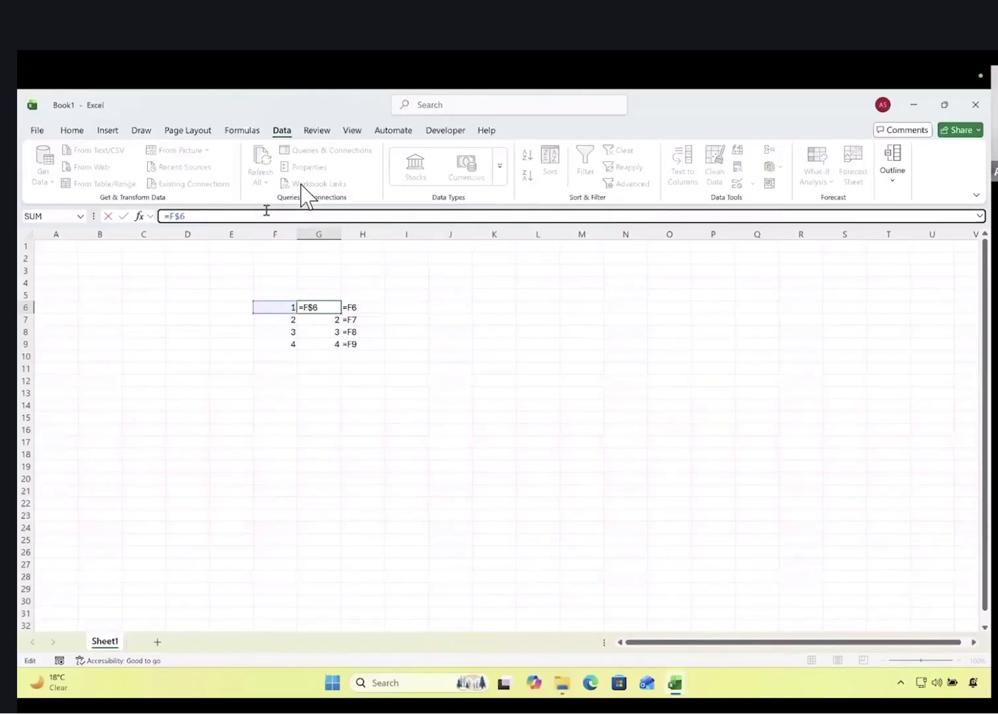
text($)
key(Return)
click(326, 307)
drag(339, 312, 366, 345)
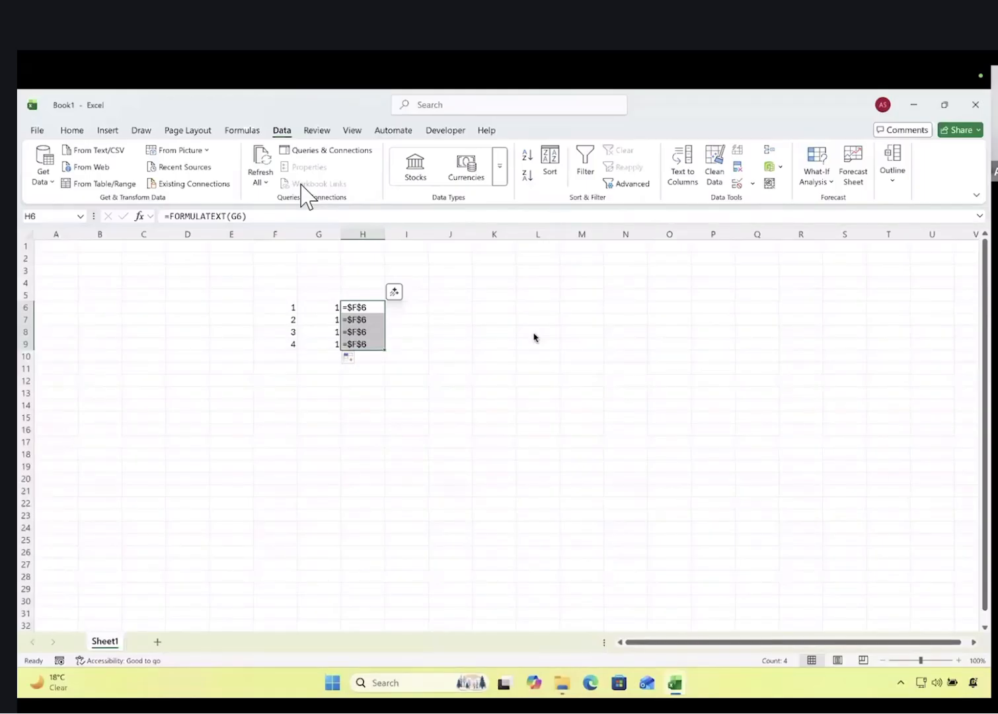
click(329, 305)
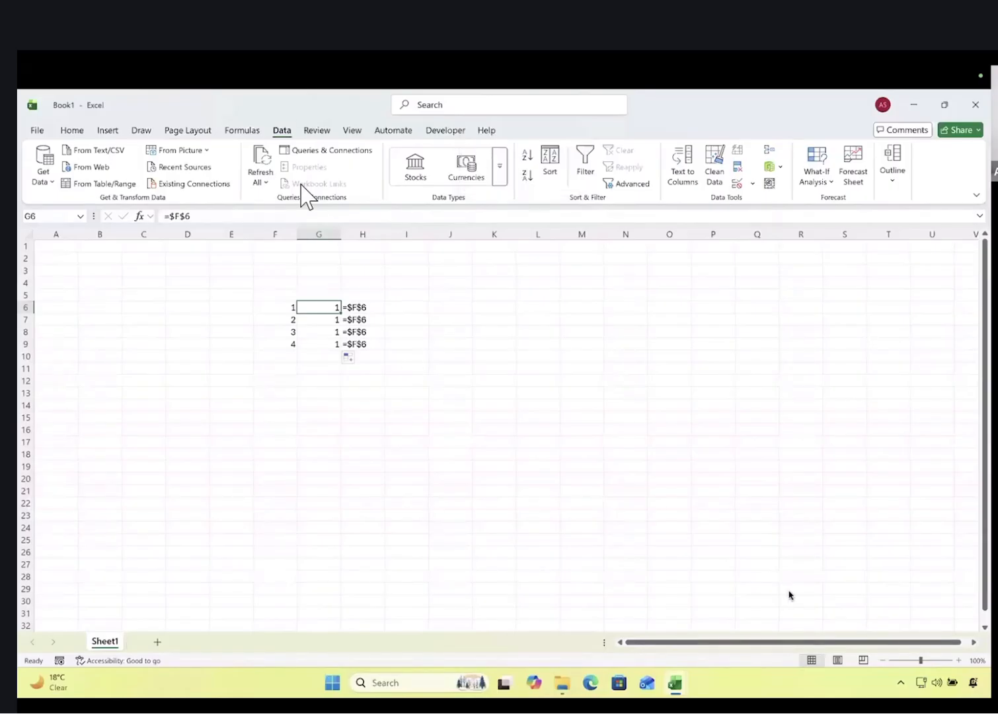
key(ctrl+Left)
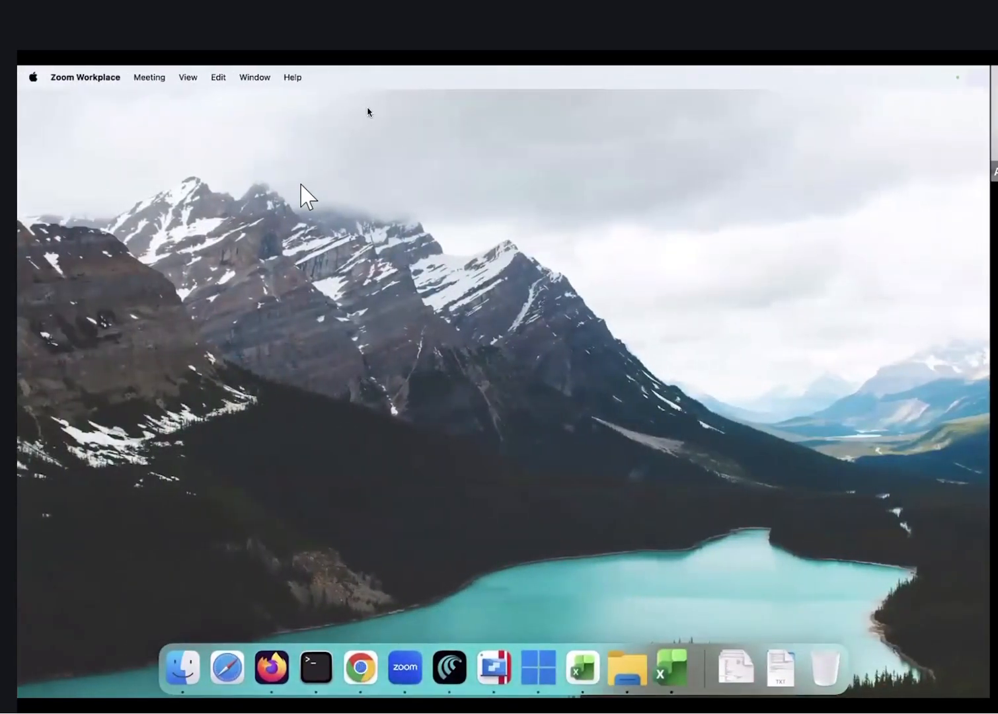
Load numerous.ai in a new Chrome tab
key(ctrl+Left)
click(360, 667)
click(392, 108)
text(numerous)
key(BackSpace)
key(BackSpace)
text(us.ai)
key(Return)
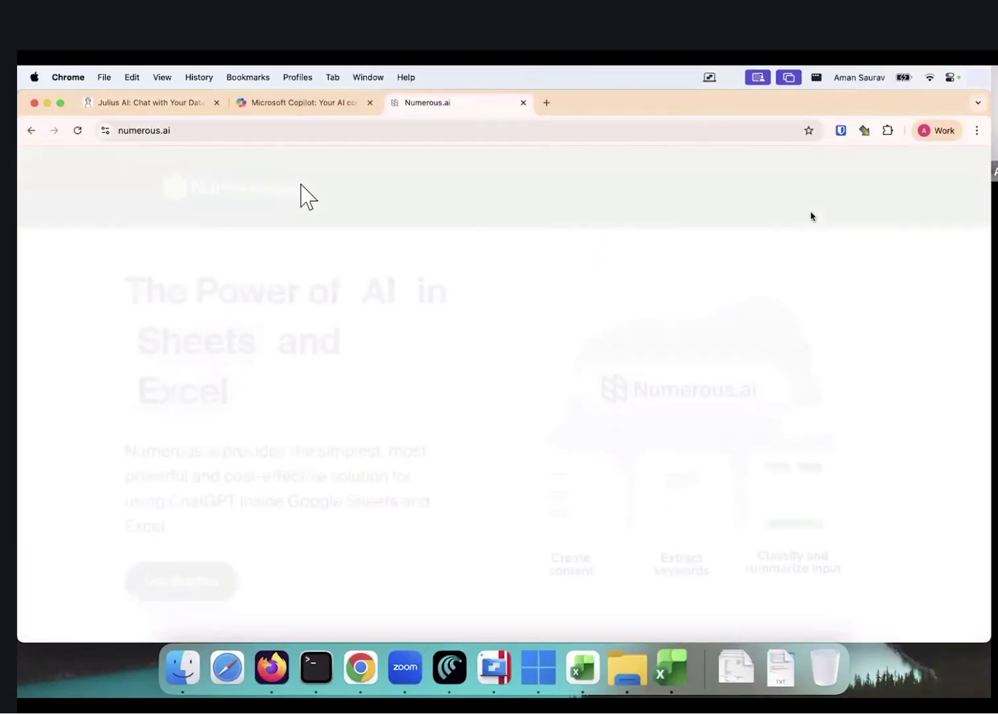
Scroll through the Numerous.ai homepage's features and use cases, then back to the top
scroll(344, 317, down, 2)
scroll(344, 331, up, 2)
scroll(344, 330, down, 10)
scroll(345, 330, down, 20)
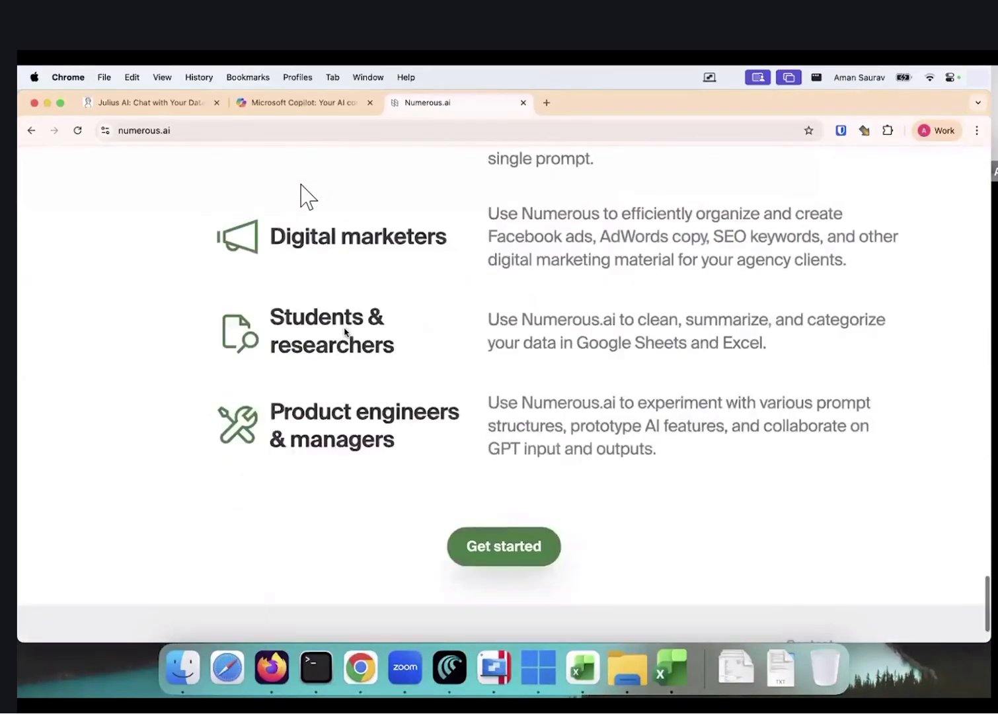
scroll(344, 328, down, 3)
scroll(748, 224, up, 15)
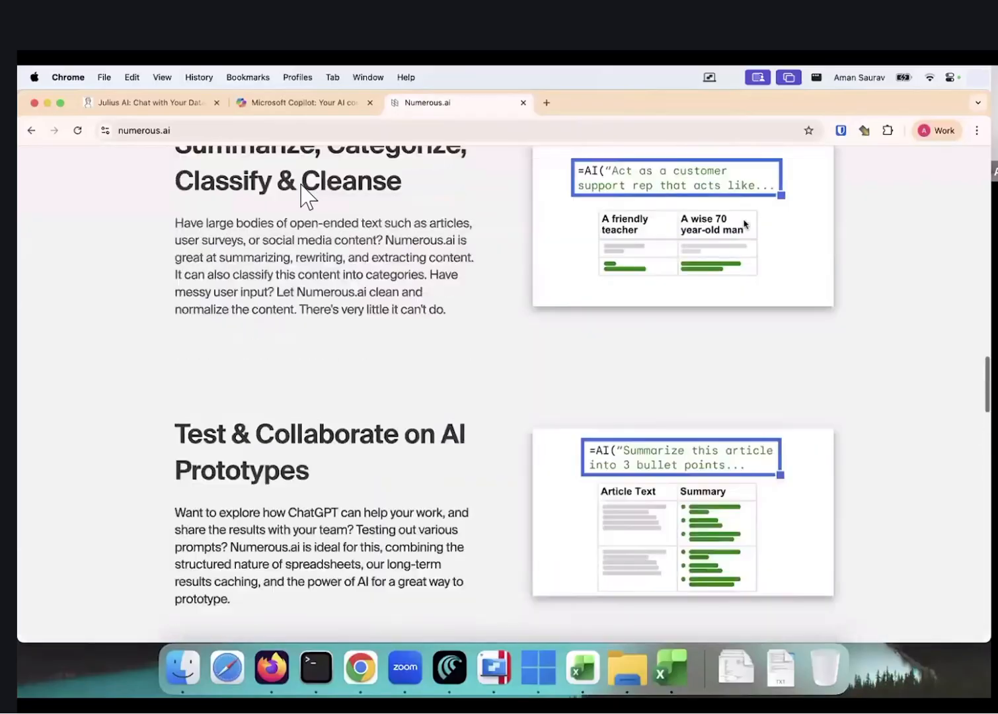
scroll(749, 224, up, 15)
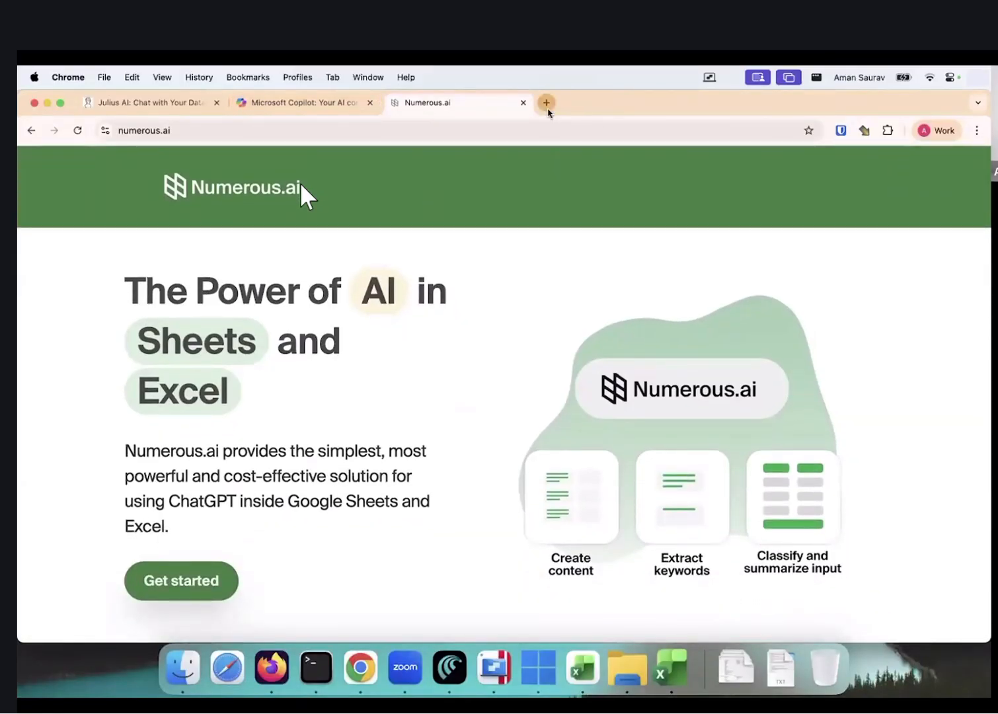
Load viete.ai in another new browser tab
click(546, 102)
text(viete.ai)
key(Return)
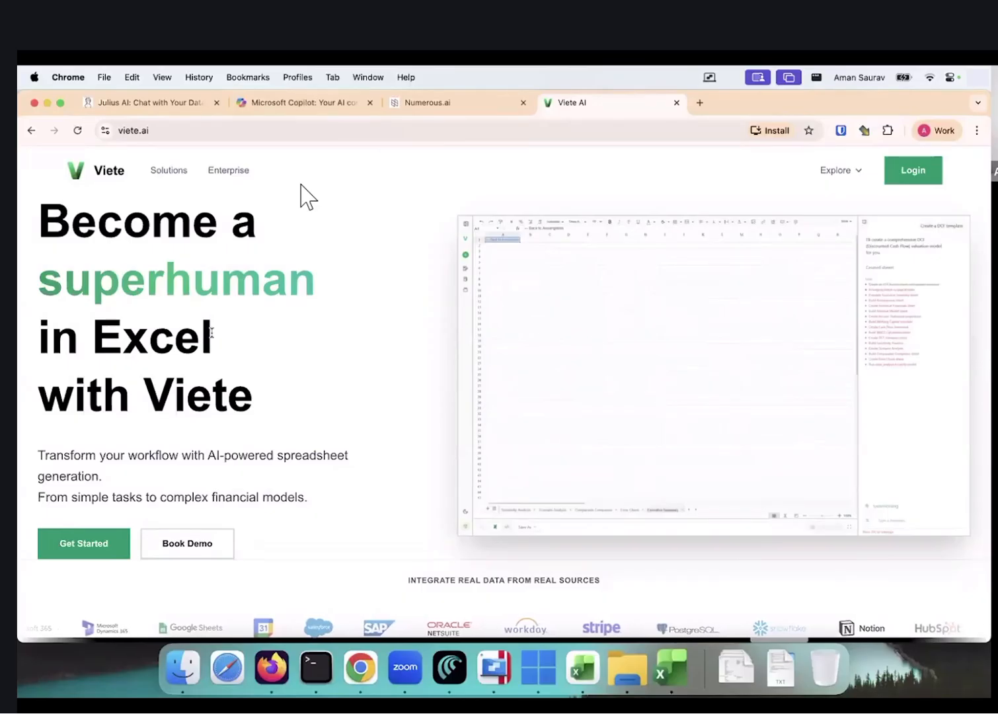
Scroll through Viete AI's industries, features and FAQ, then glance back at the Numerous.ai tab
scroll(256, 254, down, 2)
scroll(257, 253, up, 2)
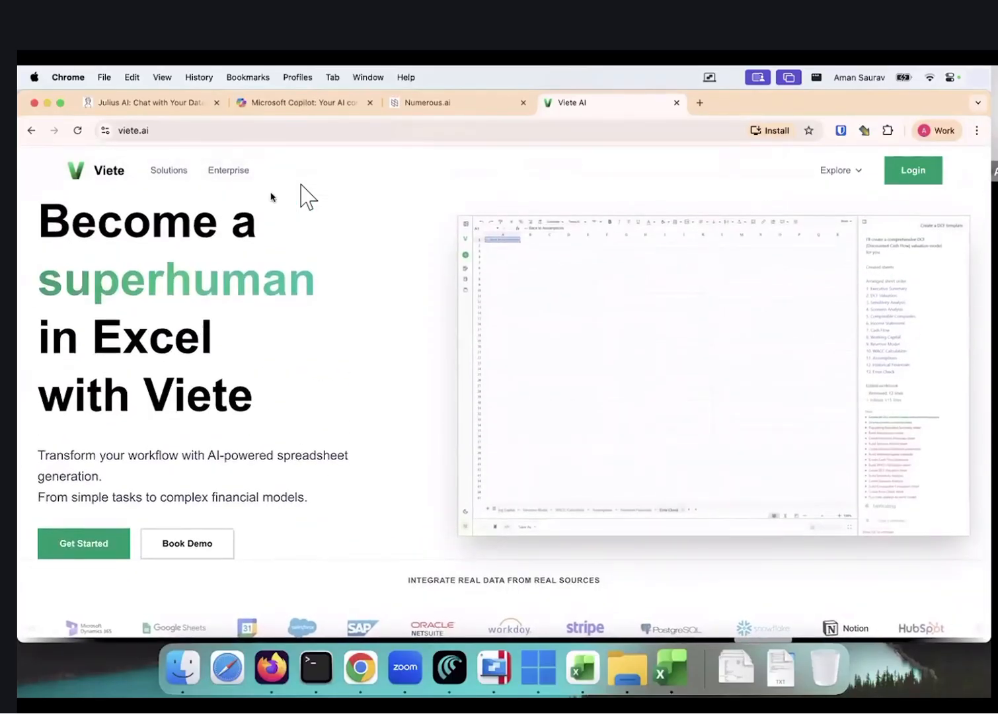
scroll(257, 339, down, 10)
scroll(254, 341, down, 15)
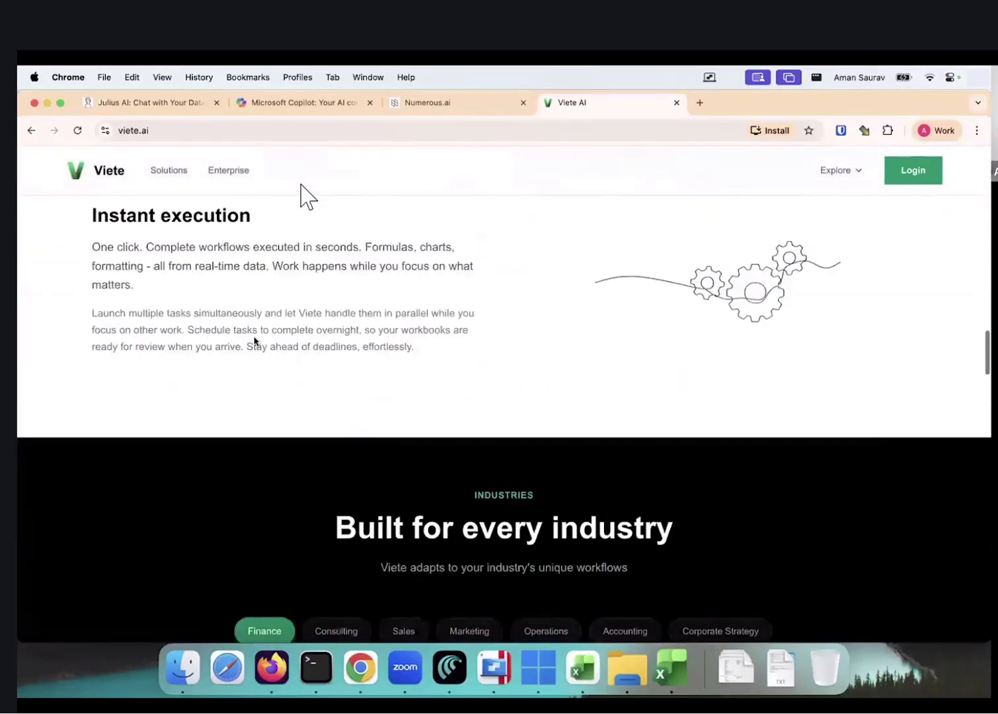
scroll(253, 336, up, 6)
scroll(253, 336, up, 2)
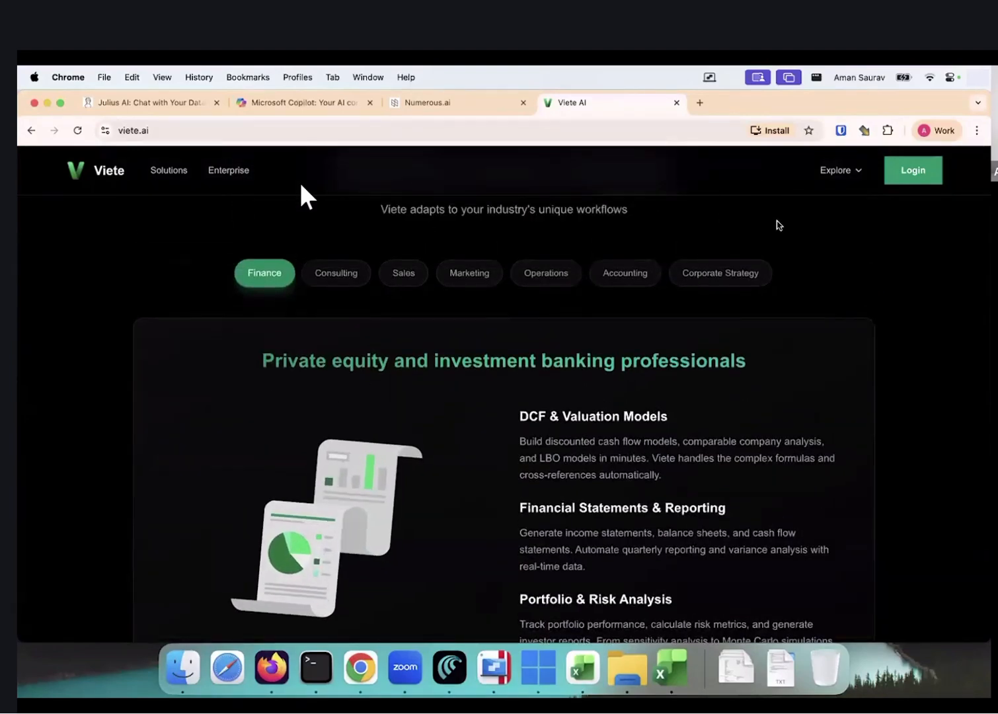
scroll(465, 421, down, 10)
scroll(465, 421, down, 10)
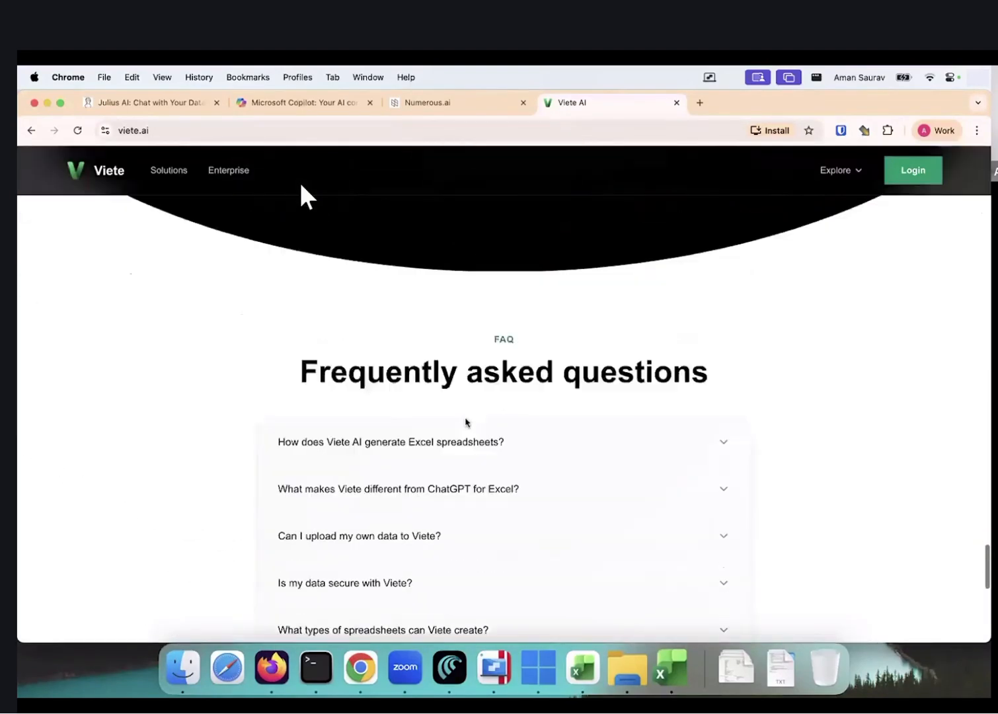
scroll(465, 421, up, 15)
scroll(465, 421, up, 15)
click(445, 103)
From the Viete AI tab, search Google for 'real-debrid' in a new tab
click(594, 104)
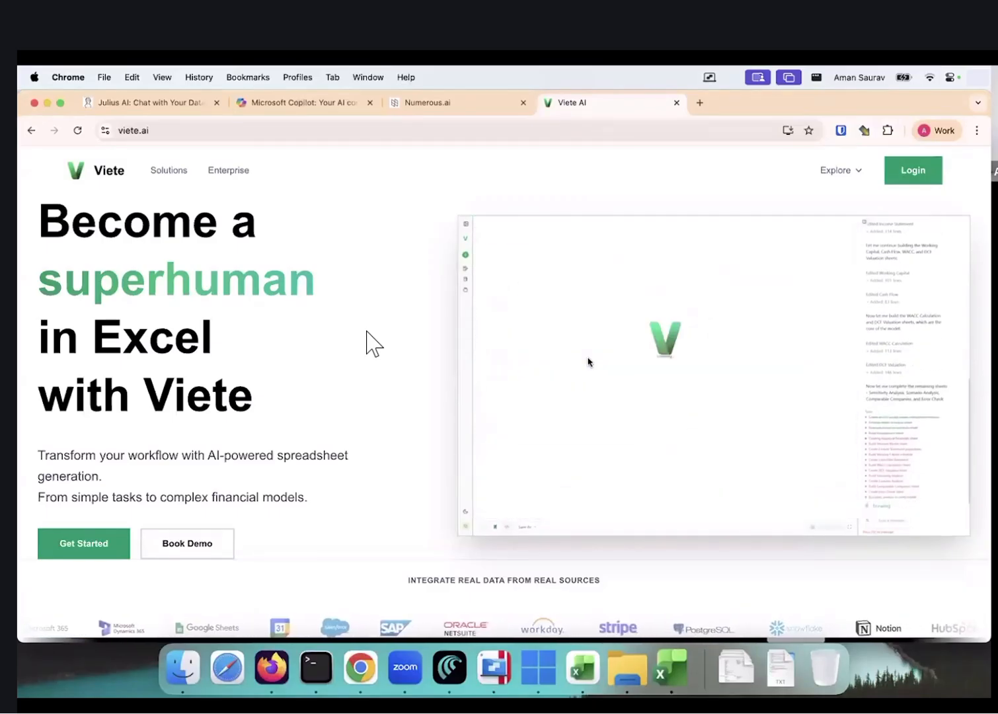
click(698, 103)
text(real-debrid)
key(Return)
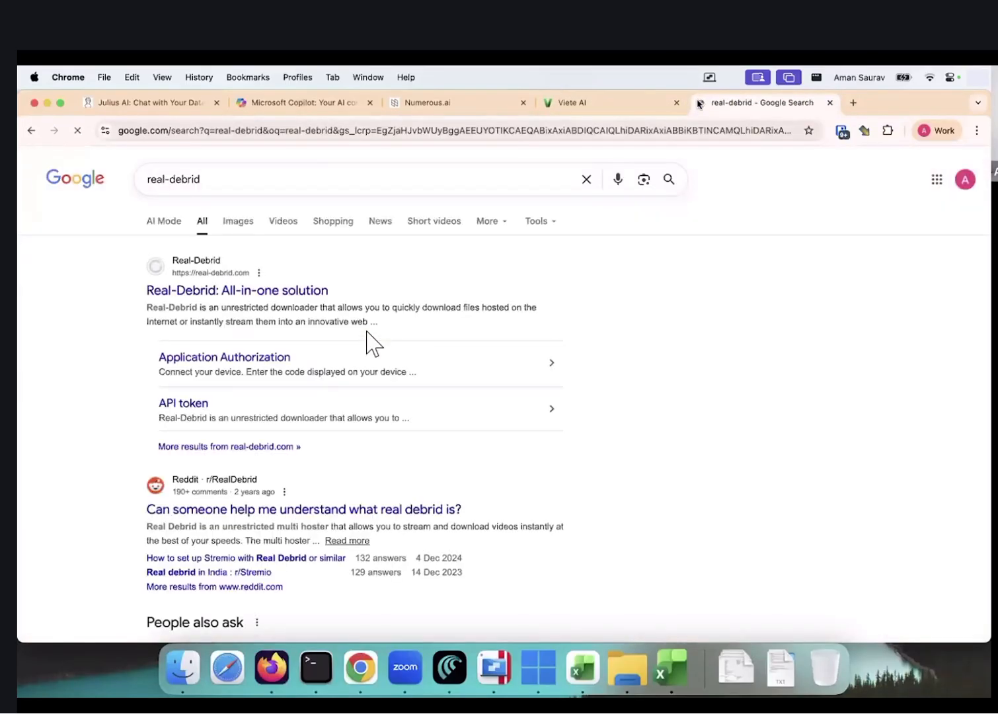